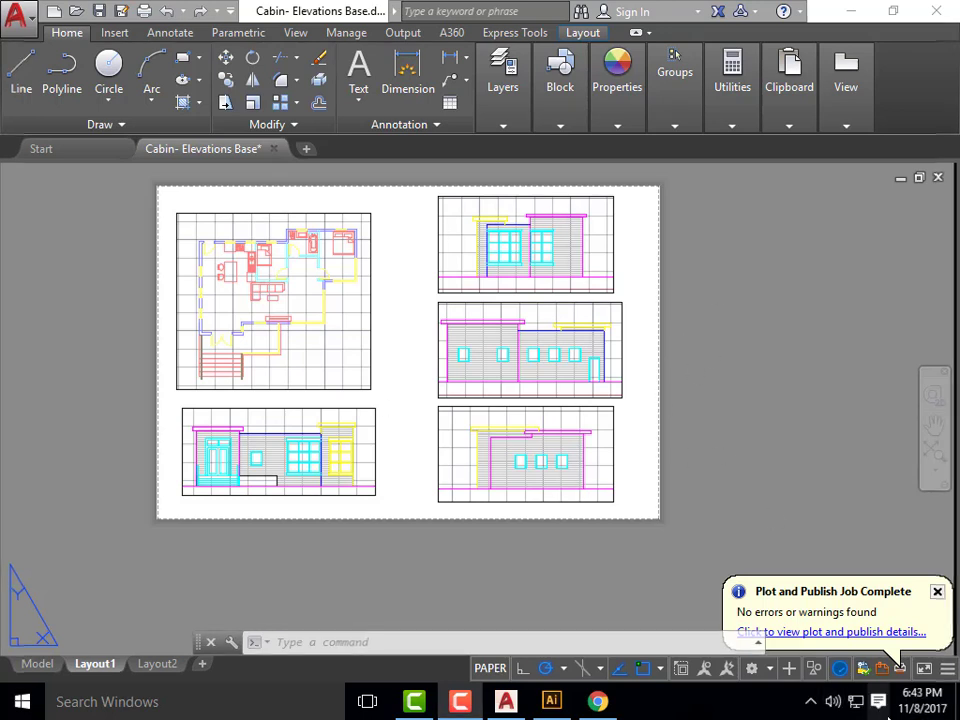
pyautogui.click(462, 703)
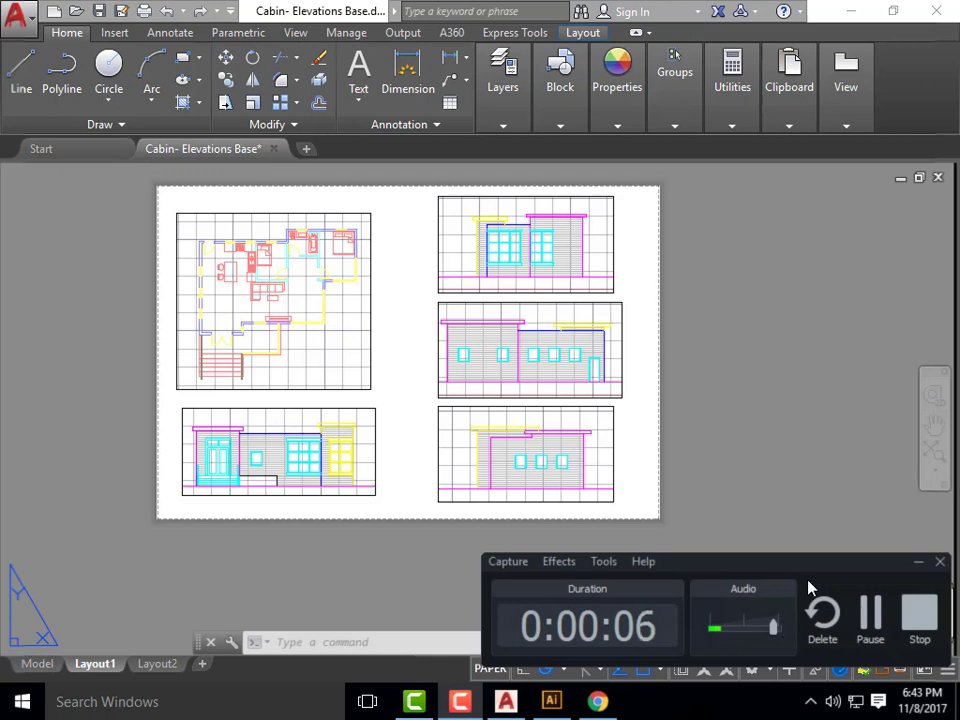
pyautogui.click(922, 563)
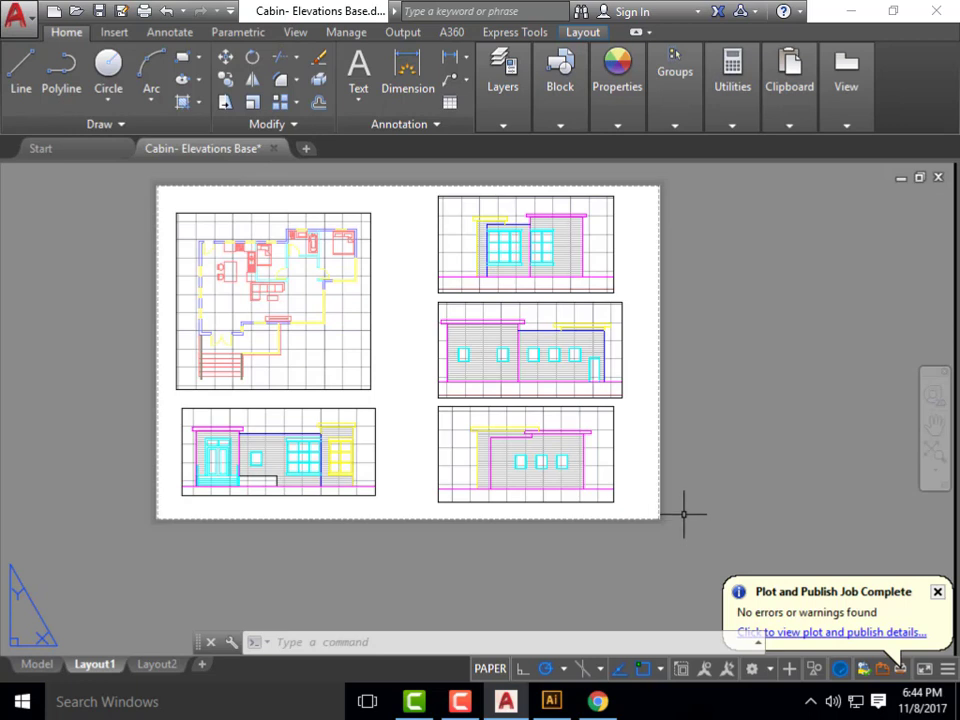
# - Check the plot style table search path under the printer support file paths in the program options
pyautogui.click(25, 18)
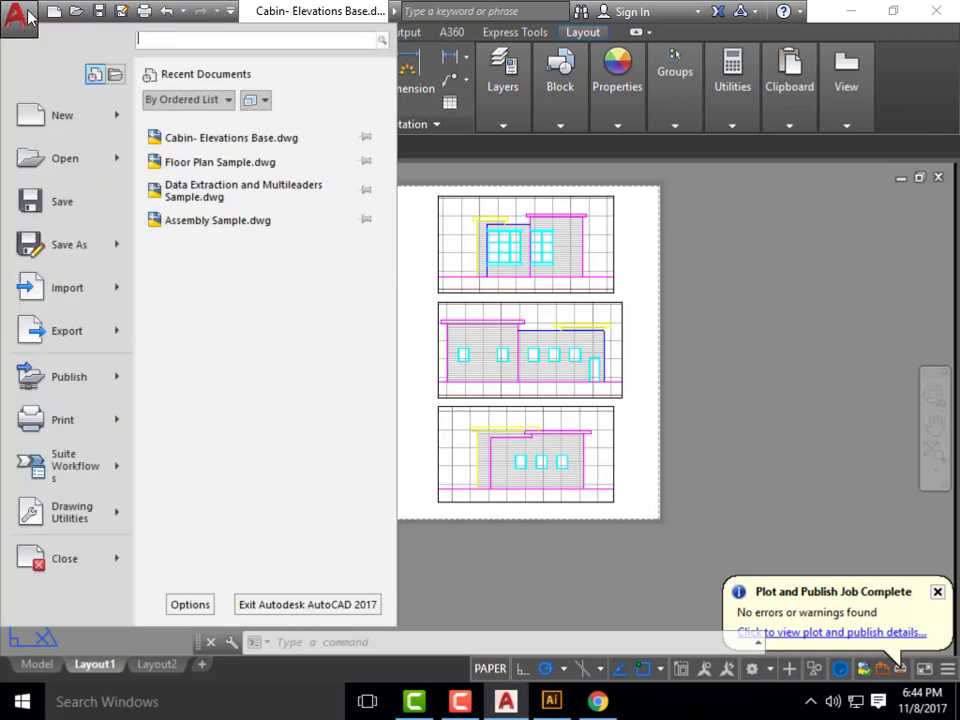
pyautogui.click(190, 604)
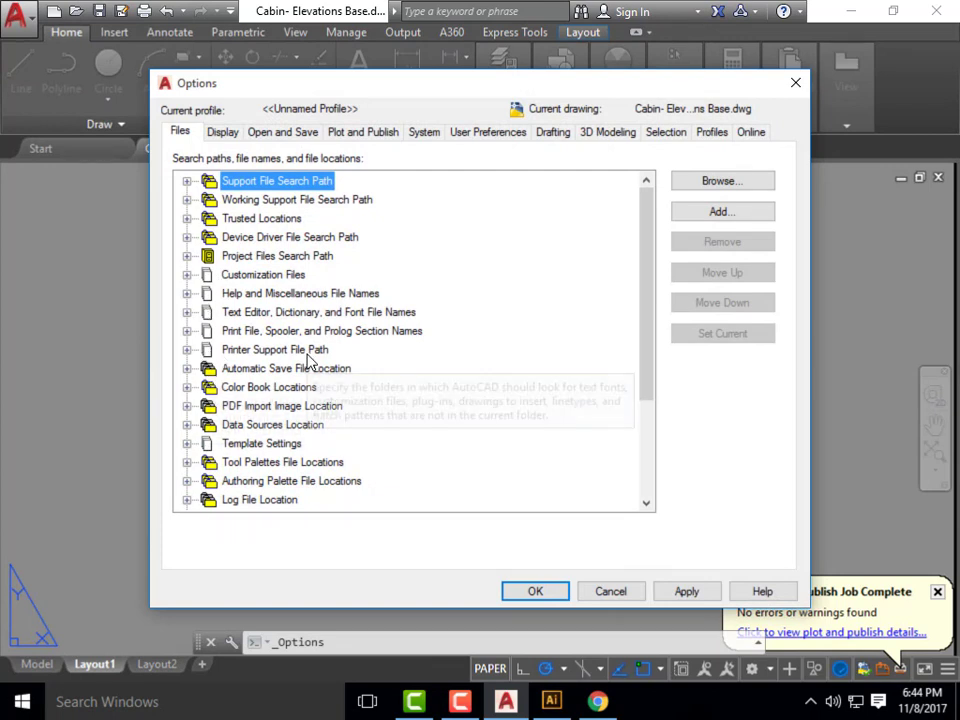
pyautogui.click(187, 350)
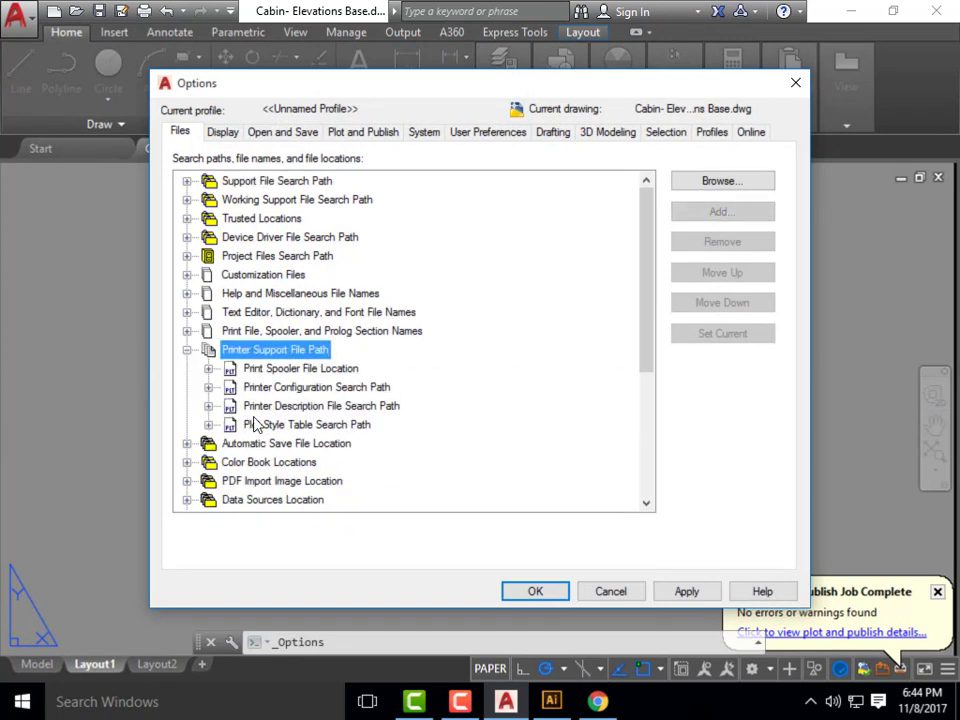
pyautogui.click(264, 427)
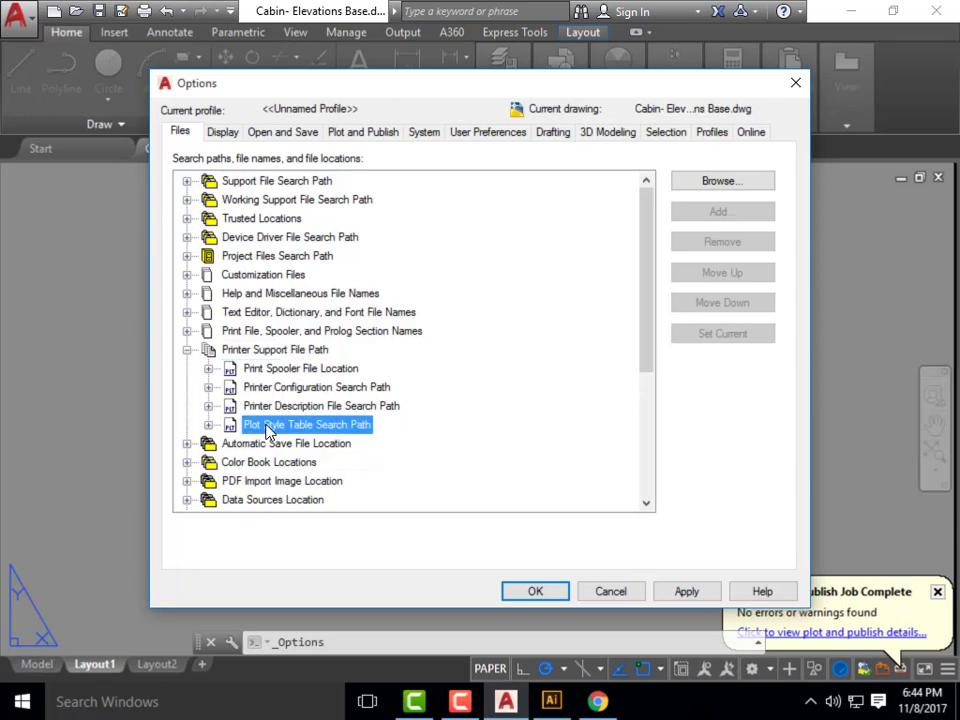
pyautogui.click(209, 425)
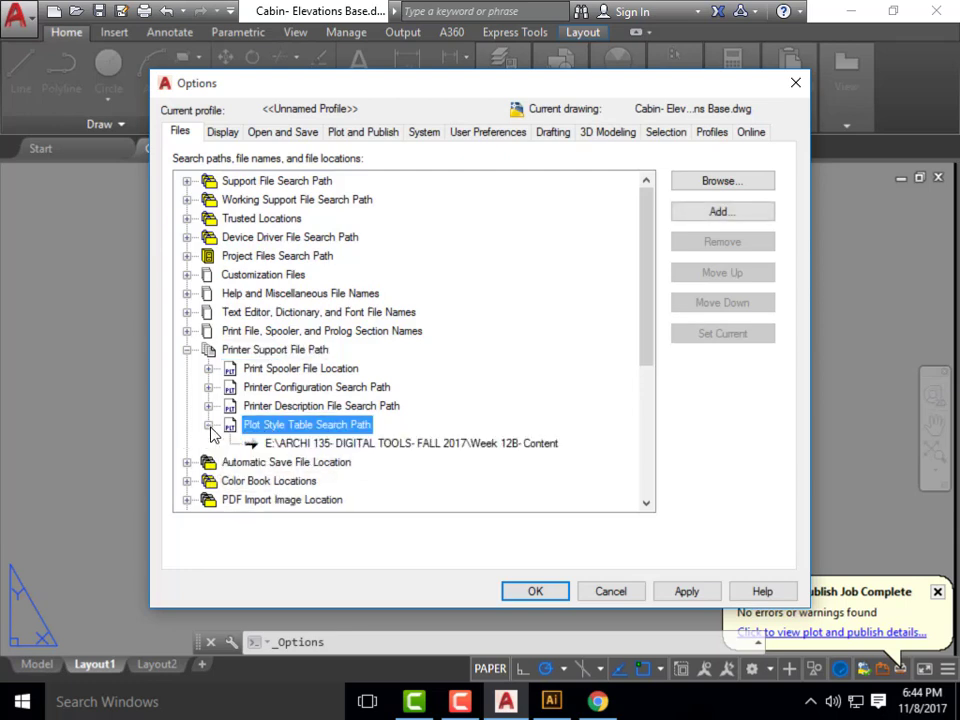
pyautogui.click(398, 445)
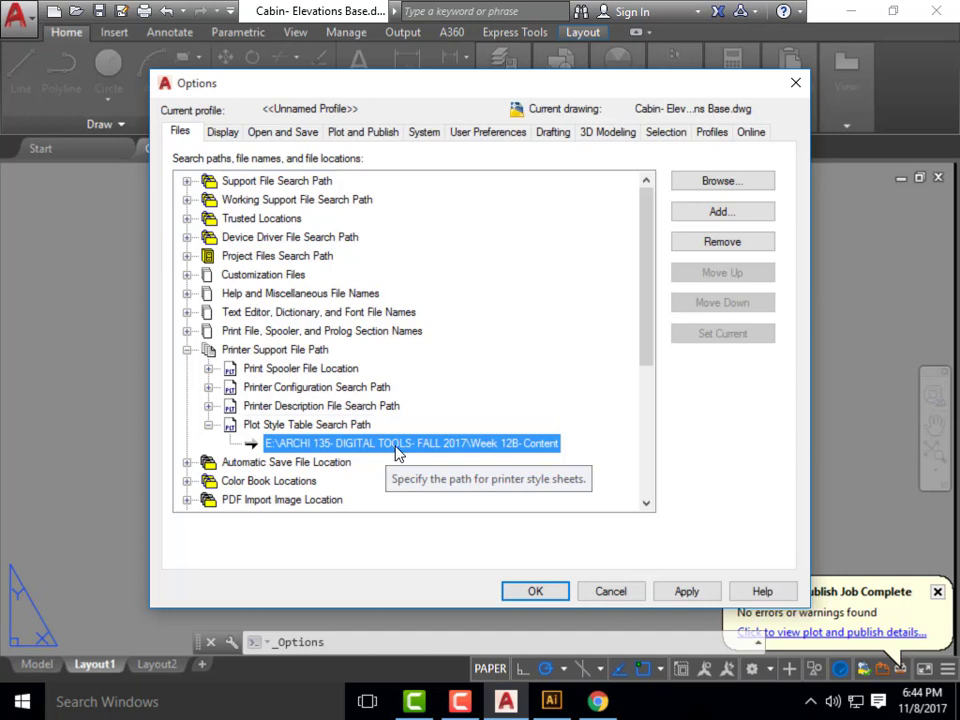
pyautogui.doubleClick(503, 451)
pyautogui.click(581, 474)
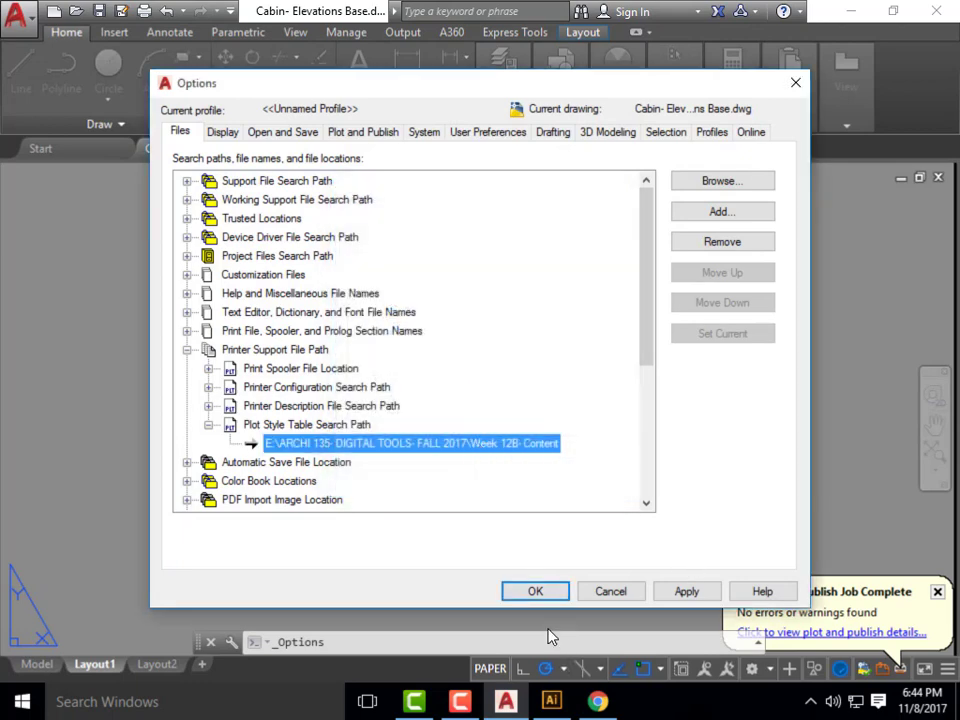
pyautogui.click(536, 591)
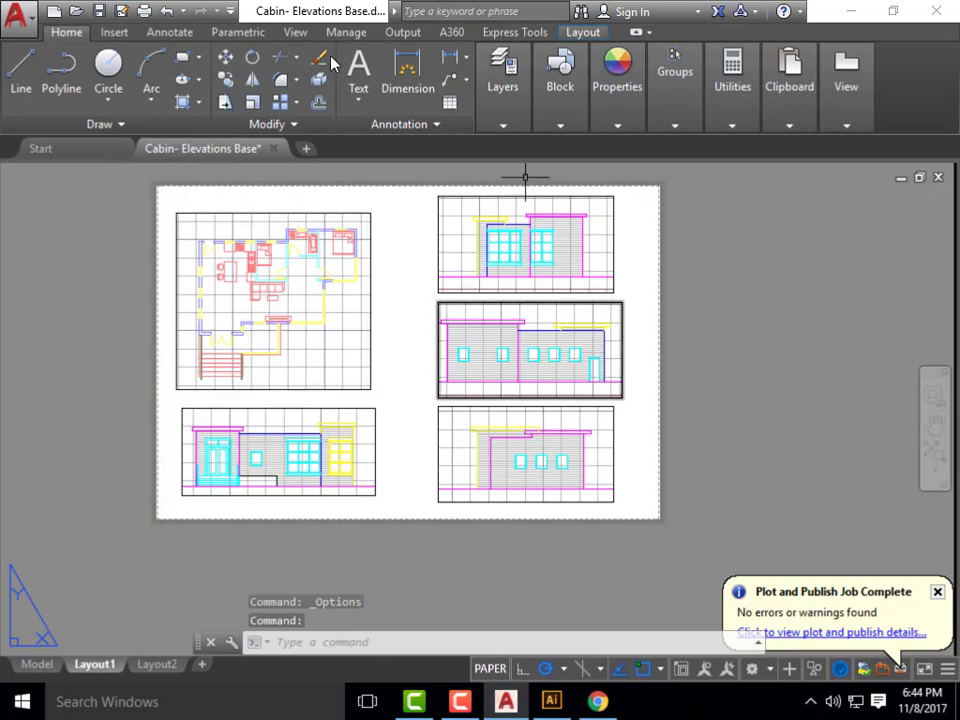
# - Plot Layout1 as a single sheet to PDF, replacing the existing "Cabin- Elevations Base Layout1 (1)" file, and review the resulting PDF
pyautogui.write('plot')
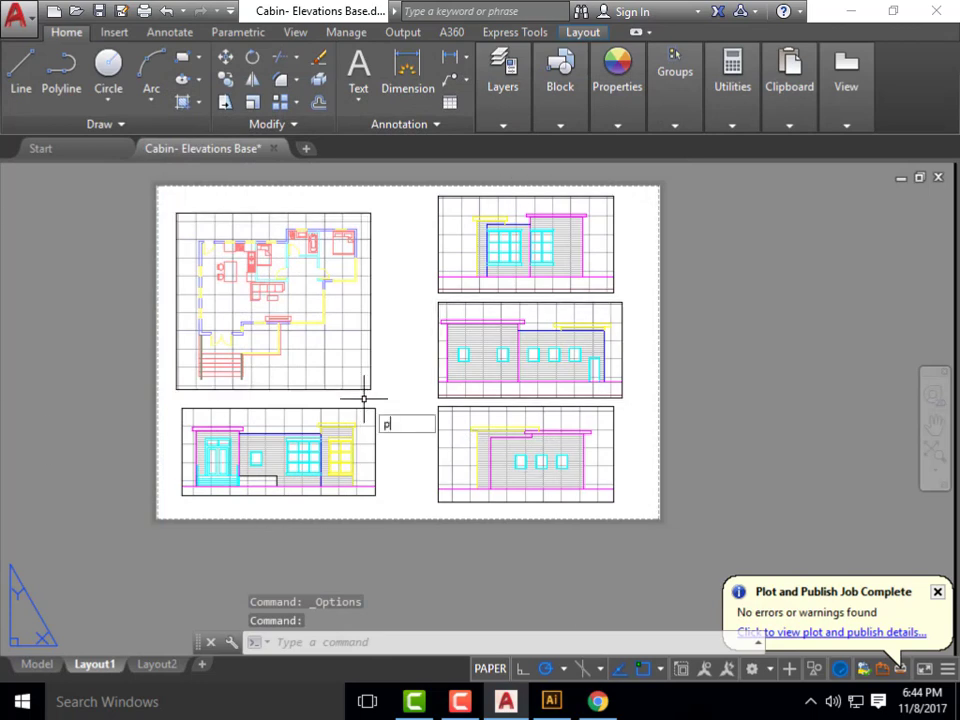
pyautogui.press('Return')
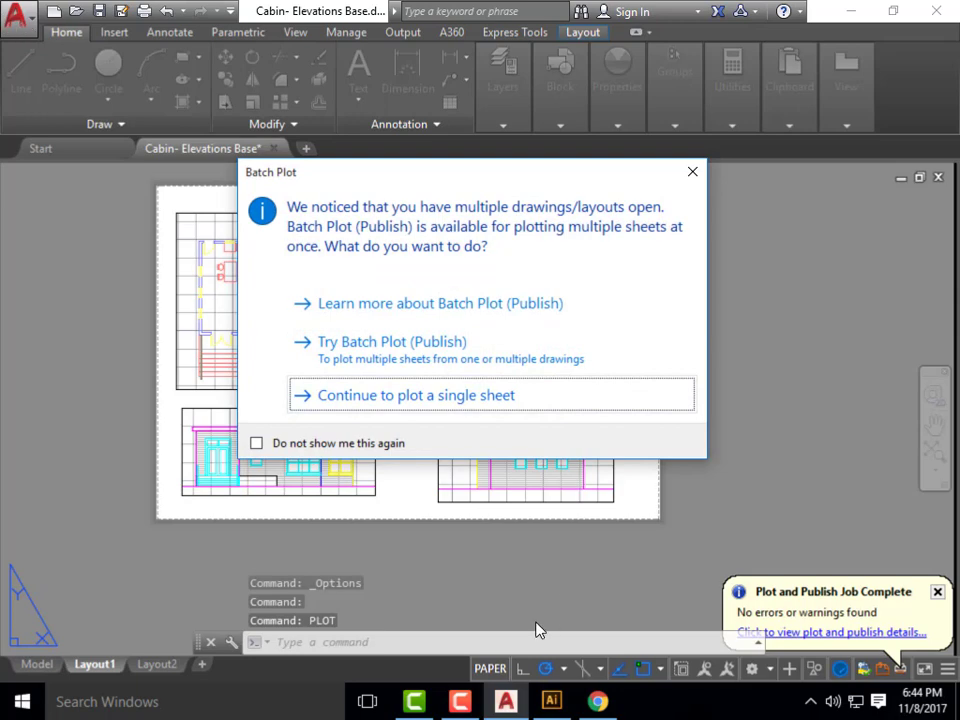
pyautogui.click(456, 403)
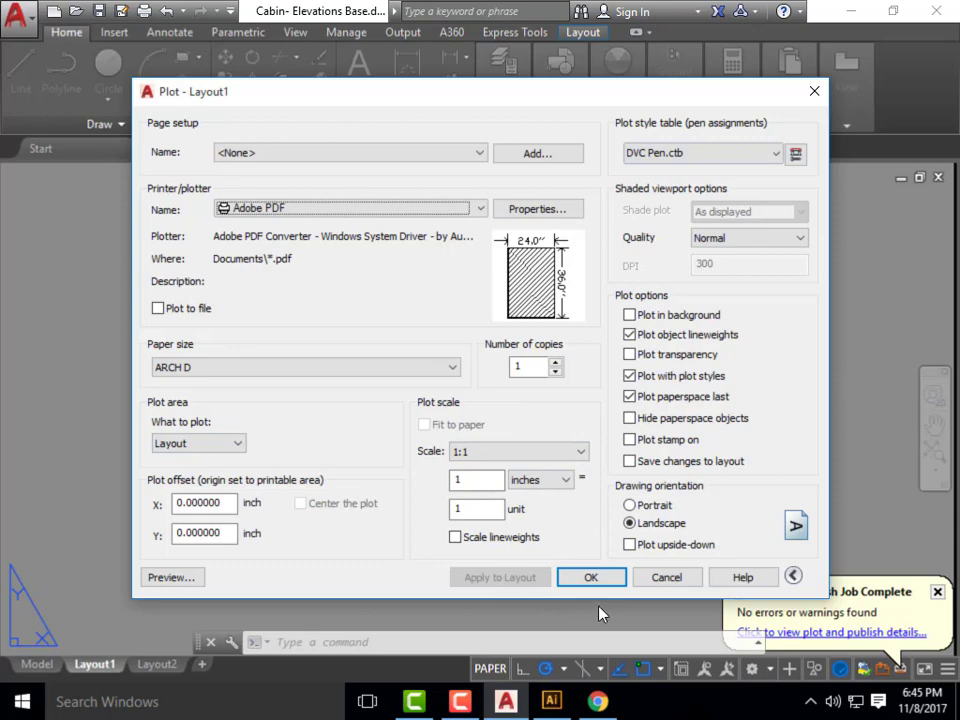
pyautogui.click(590, 577)
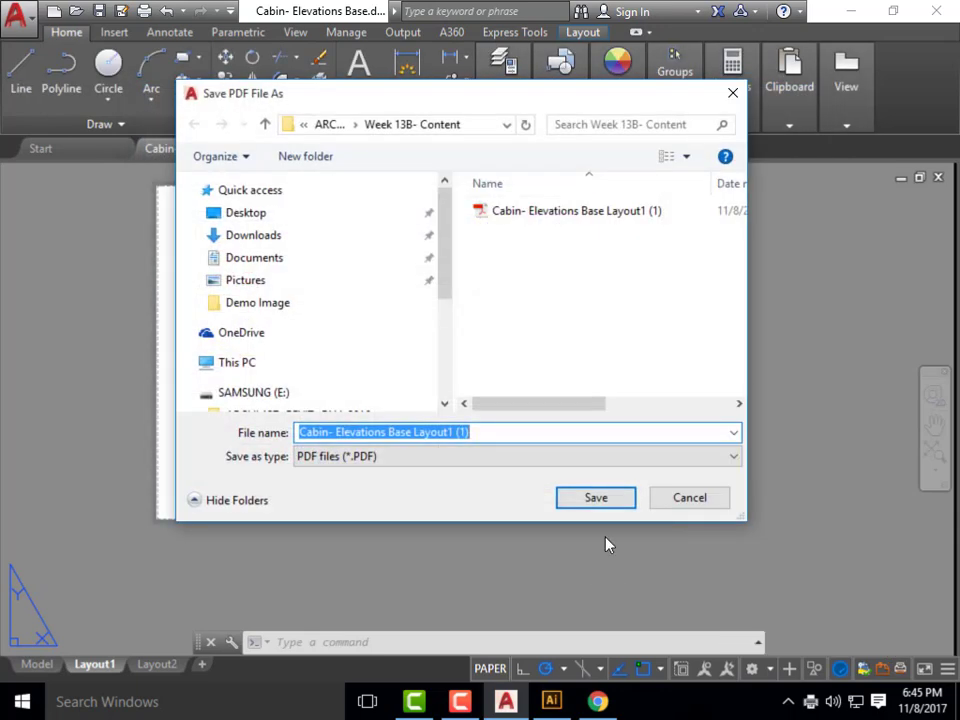
pyautogui.click(574, 214)
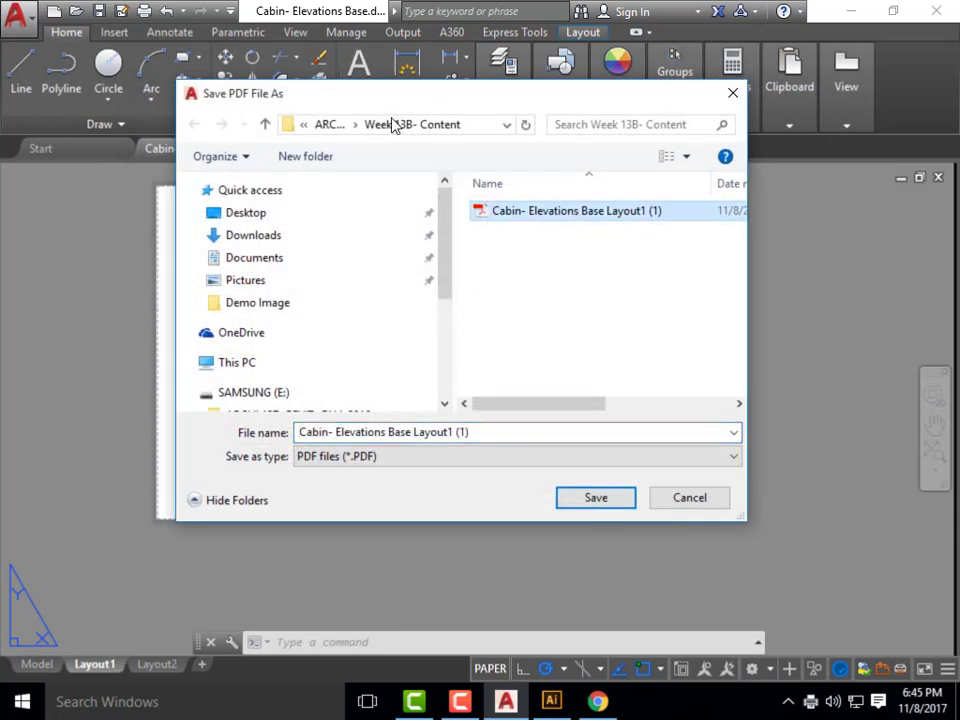
pyautogui.click(578, 503)
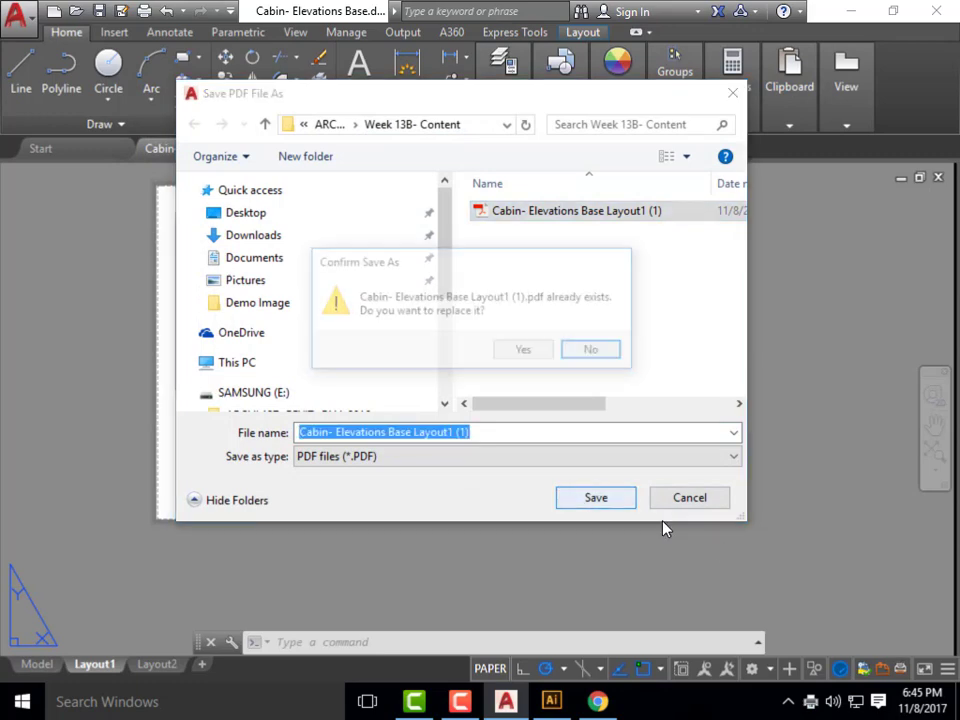
pyautogui.click(527, 352)
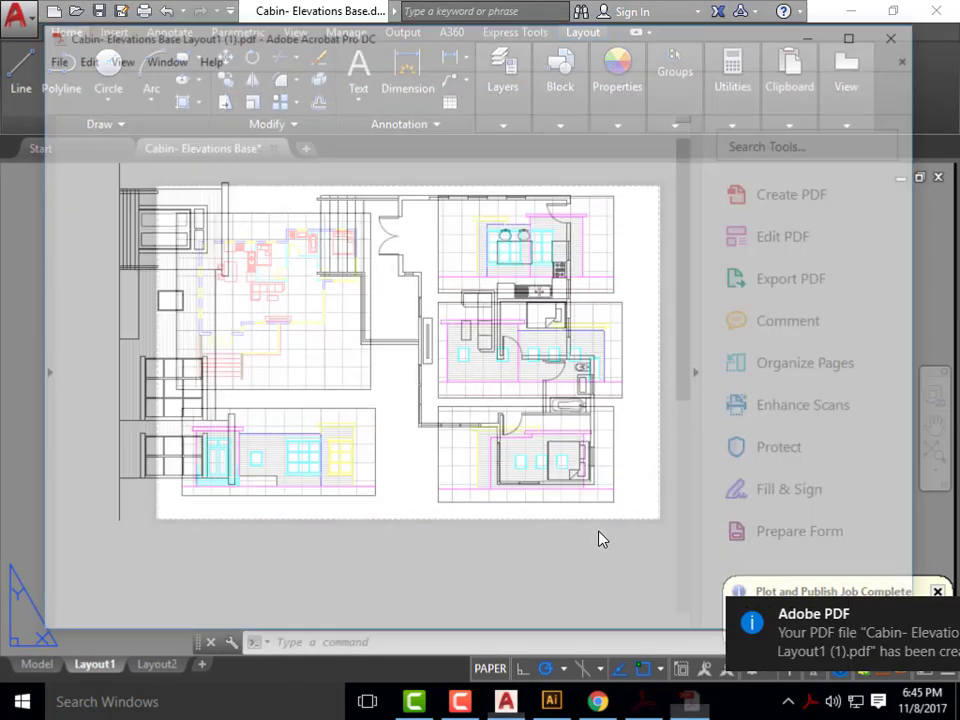
pyautogui.scroll(-5, 407, 264)
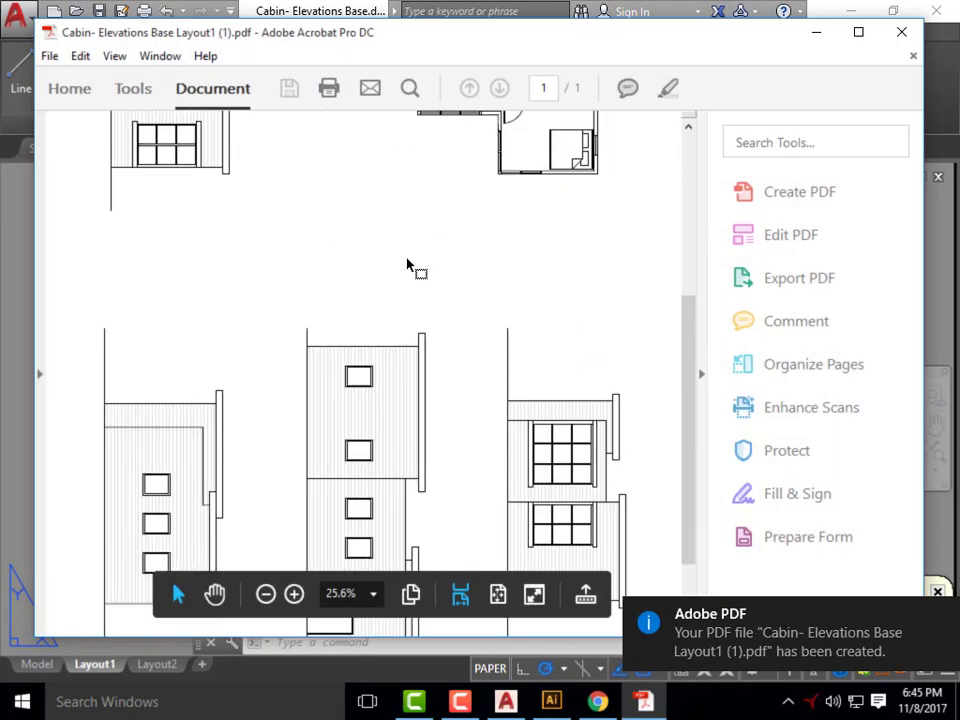
pyautogui.scroll(7, 414, 265)
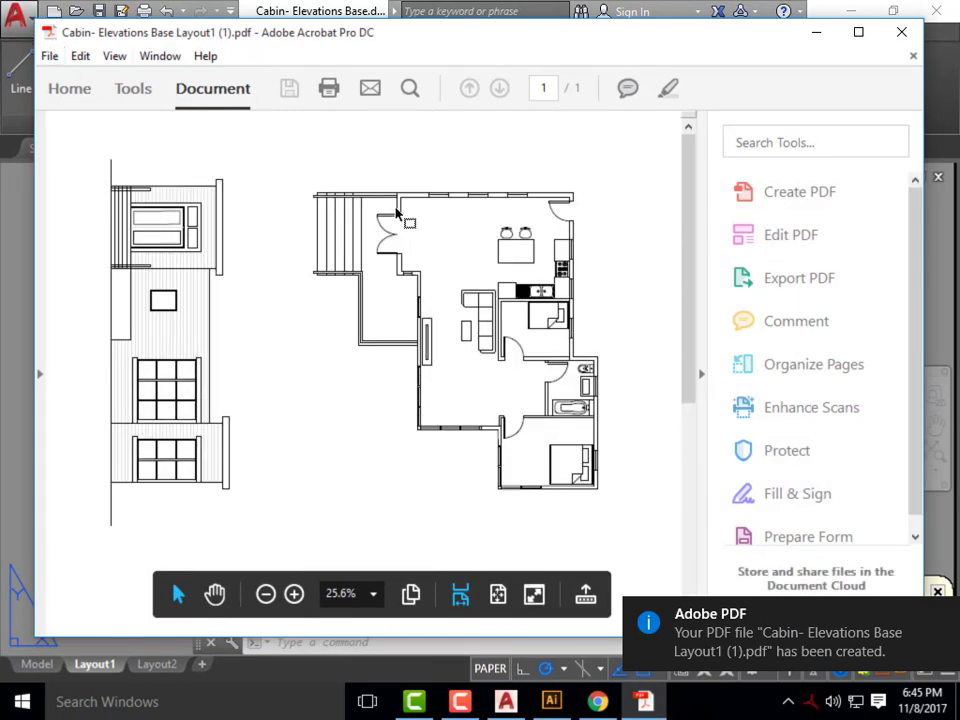
pyautogui.click(900, 33)
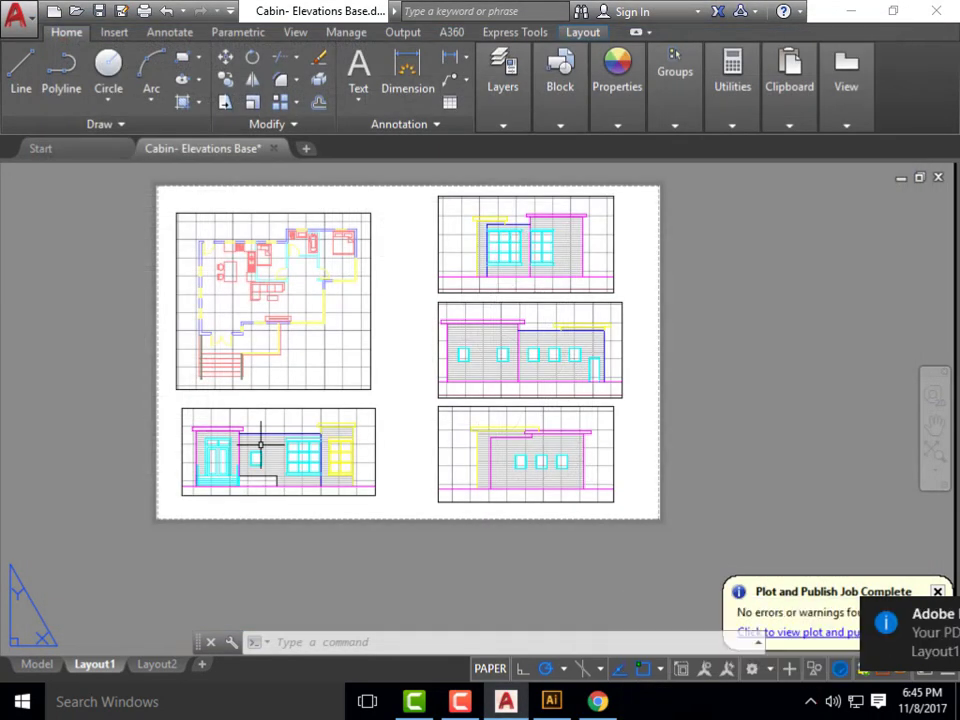
# - Plot Layout1 again as a single landscape sheet, overwriting the "Cabin- Elevations Base Layout1 (1)" PDF
pyautogui.write('plot')
pyautogui.press('Return')
pyautogui.click(370, 397)
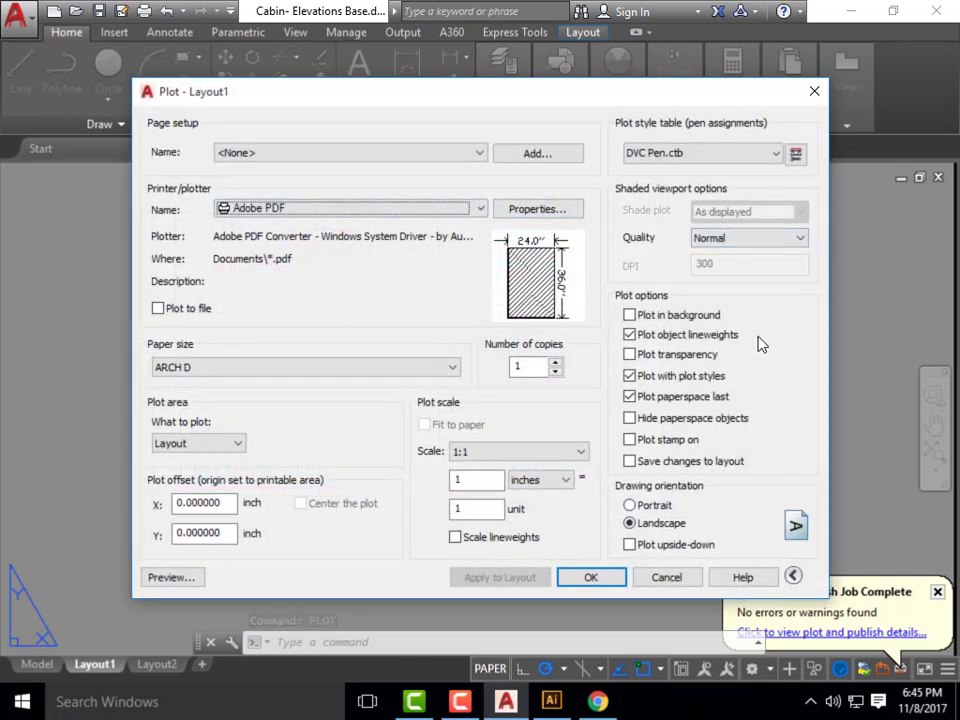
pyautogui.click(629, 505)
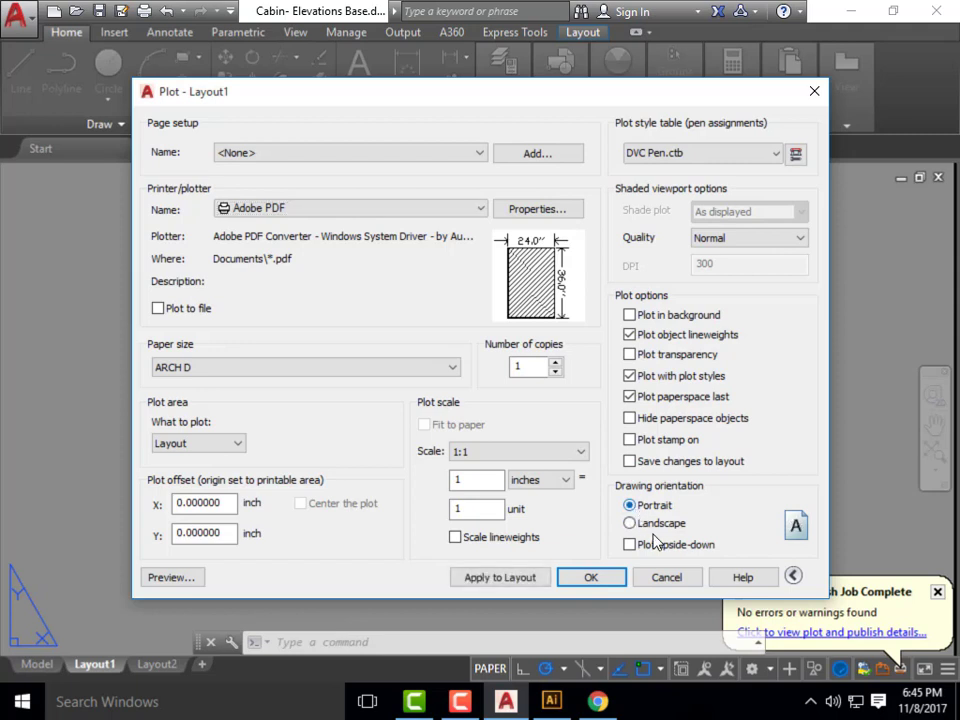
pyautogui.click(629, 523)
pyautogui.click(428, 370)
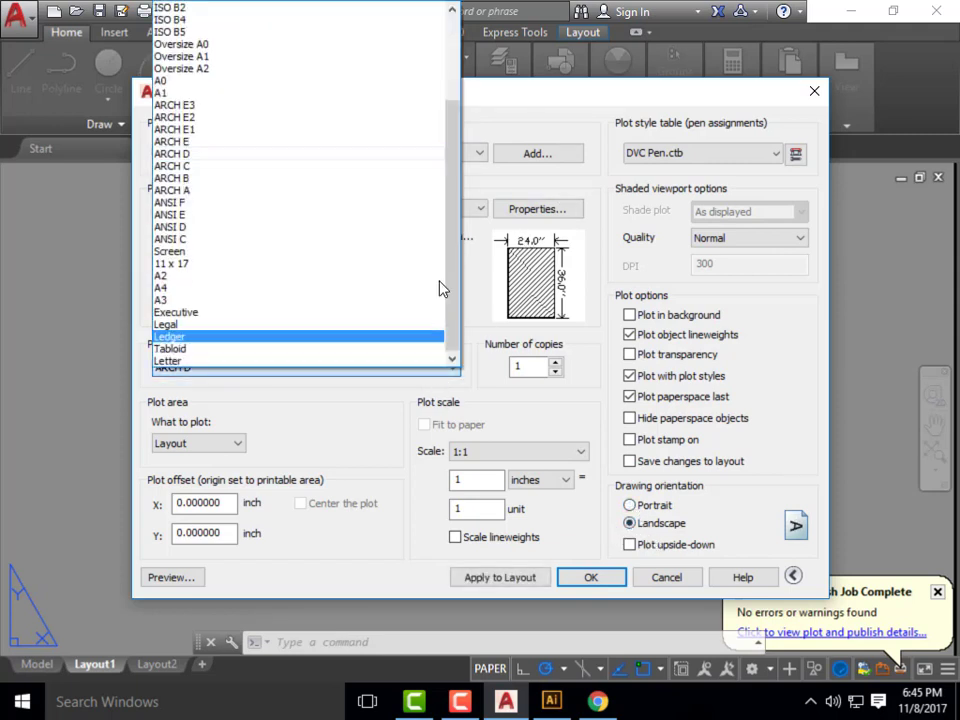
pyautogui.click(470, 276)
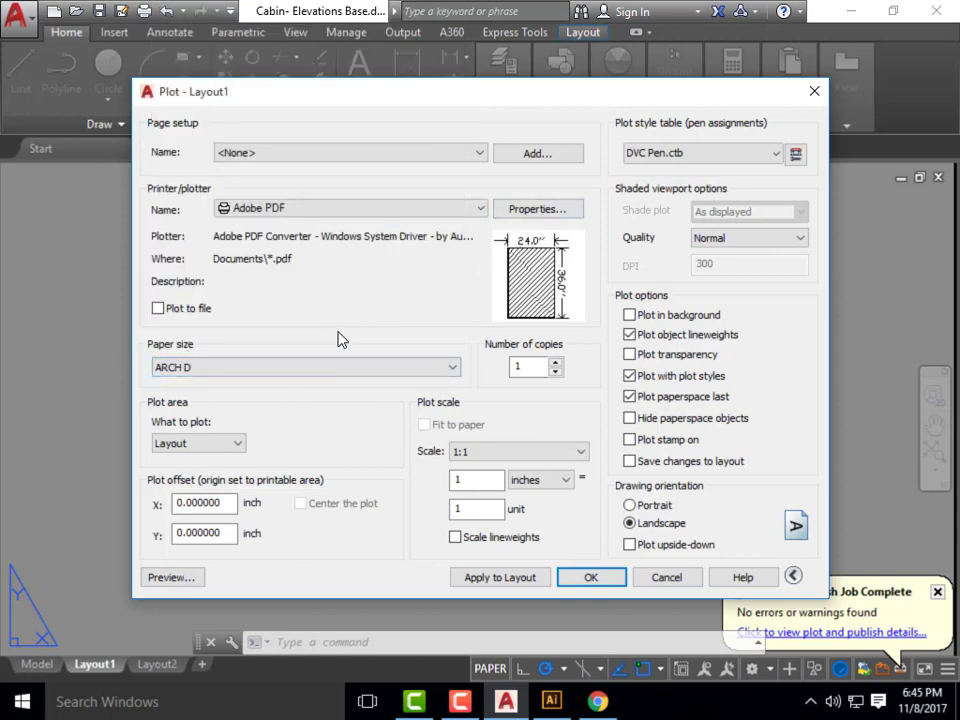
pyautogui.click(591, 577)
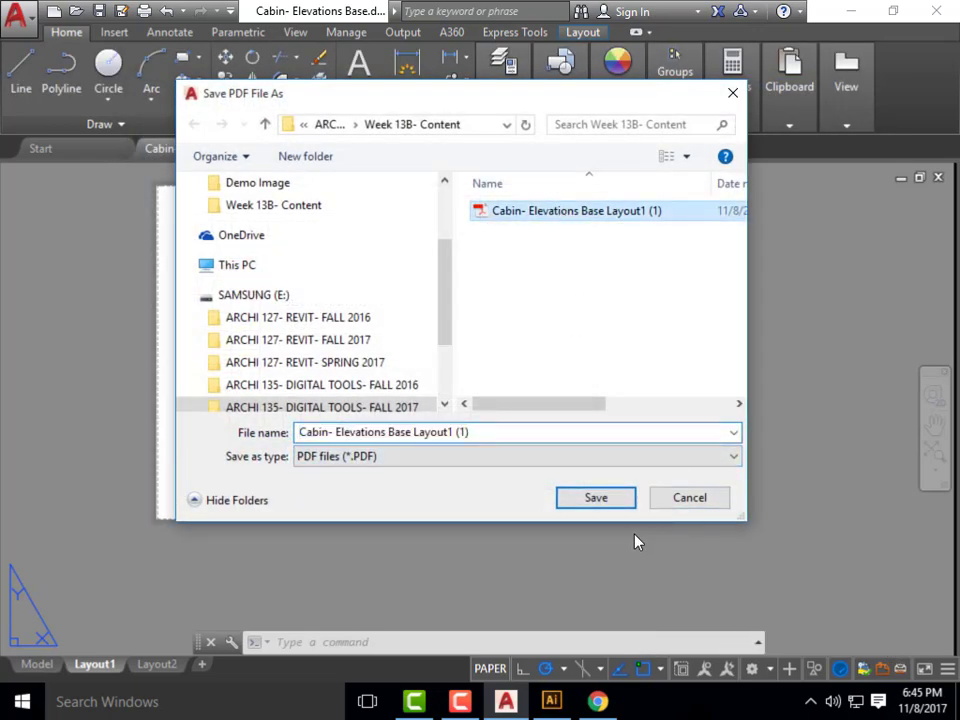
pyautogui.click(618, 501)
pyautogui.click(524, 352)
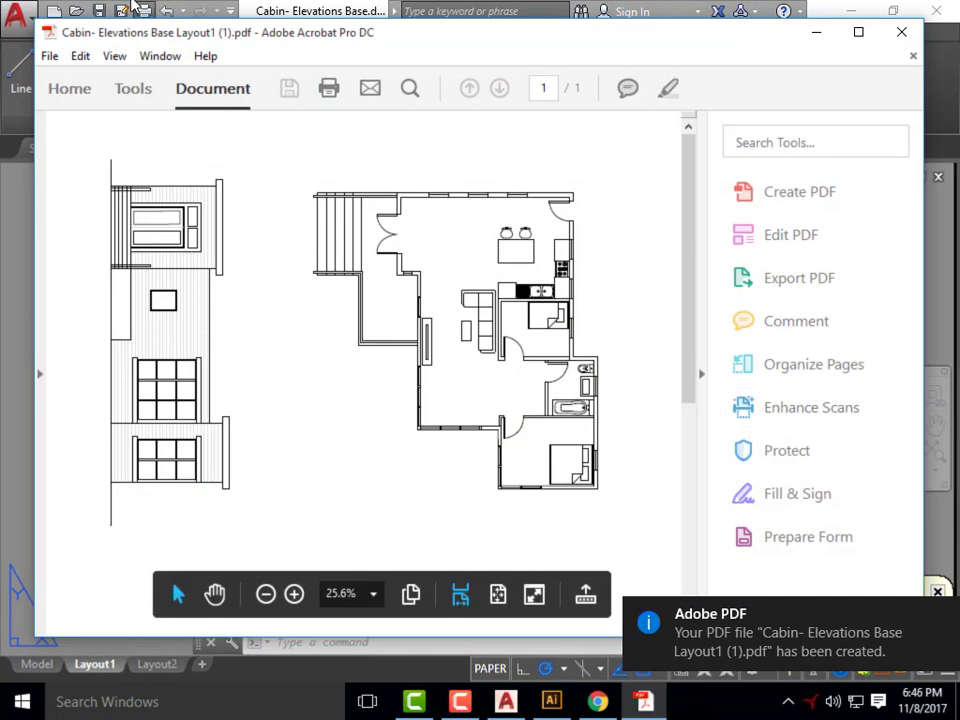
# - Rotate the PDF view counterclockwise to check the plotted floor plan and elevations, and close the PDF
pyautogui.click(112, 56)
pyautogui.moveTo(157, 95)
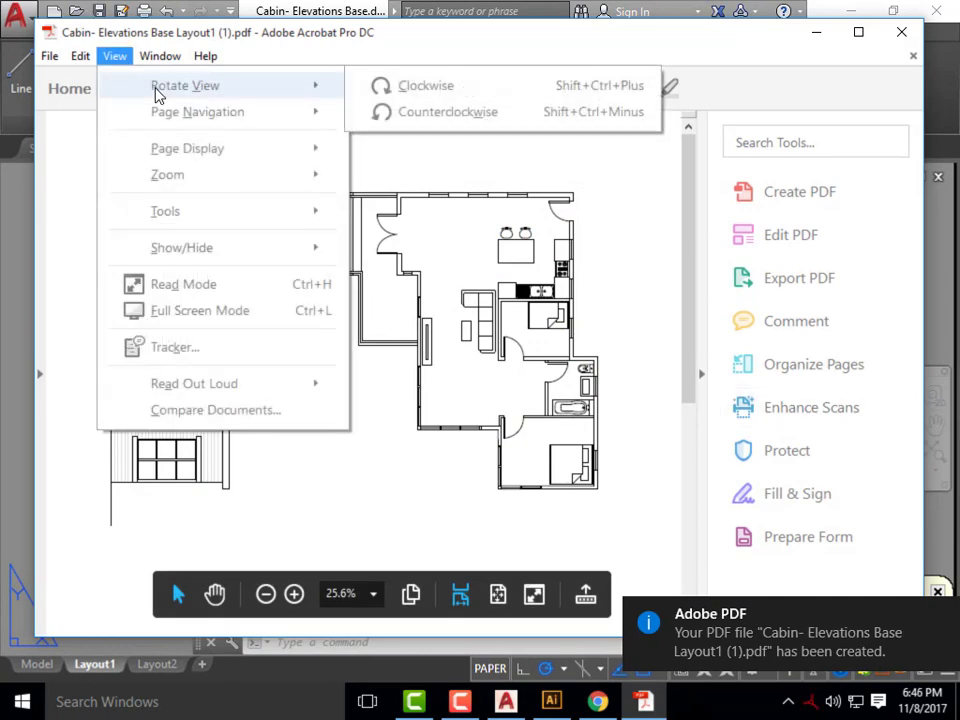
pyautogui.click(450, 114)
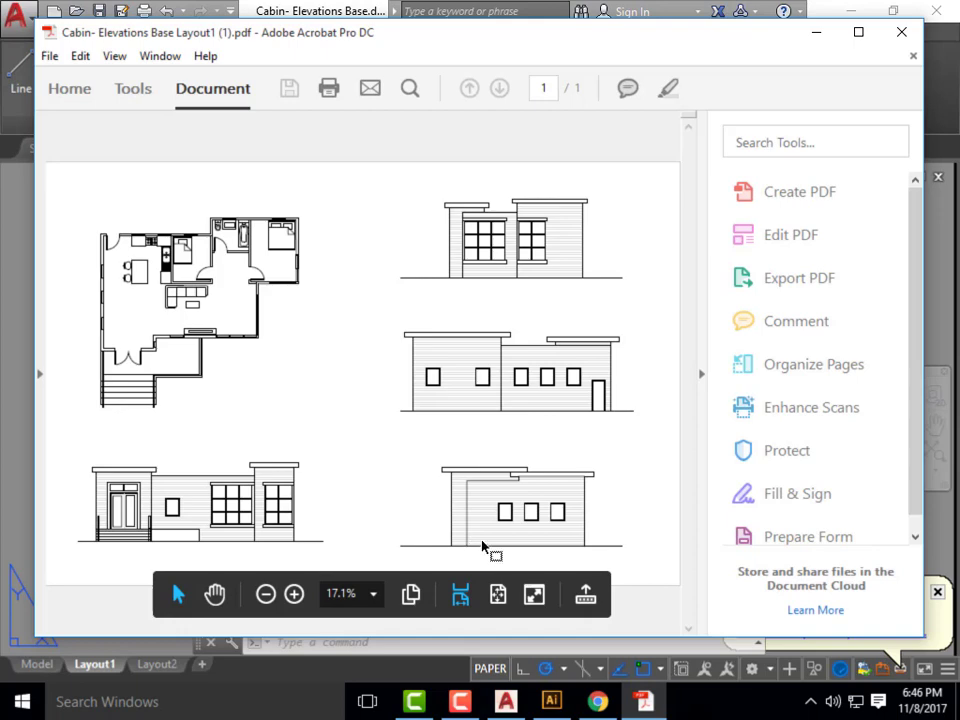
pyautogui.click(909, 37)
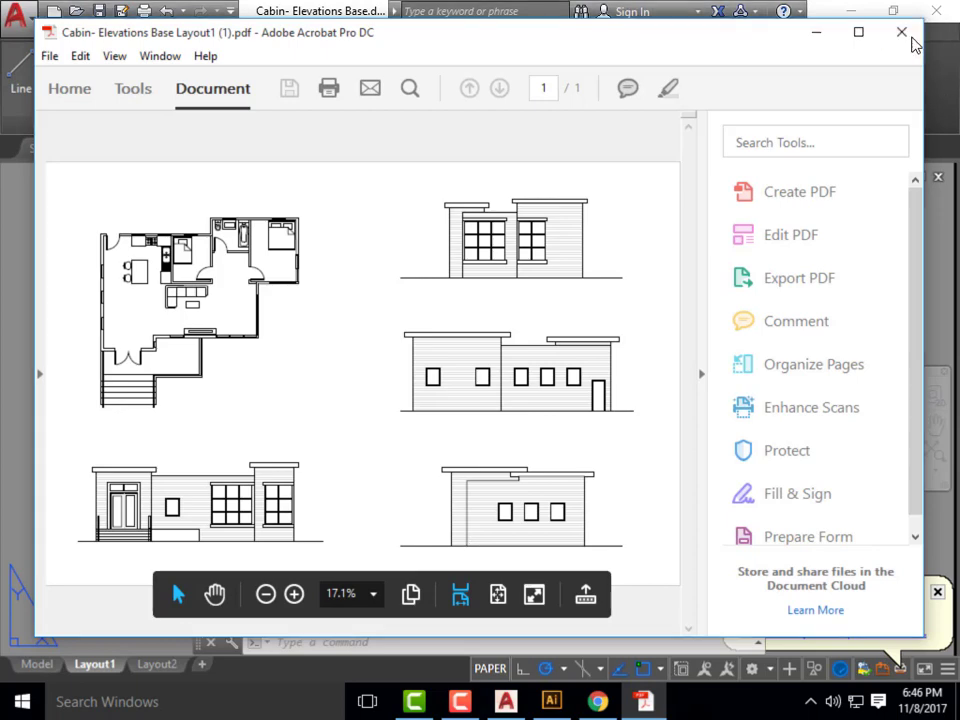
# - Switch to Adobe Illustrator
pyautogui.click(852, 14)
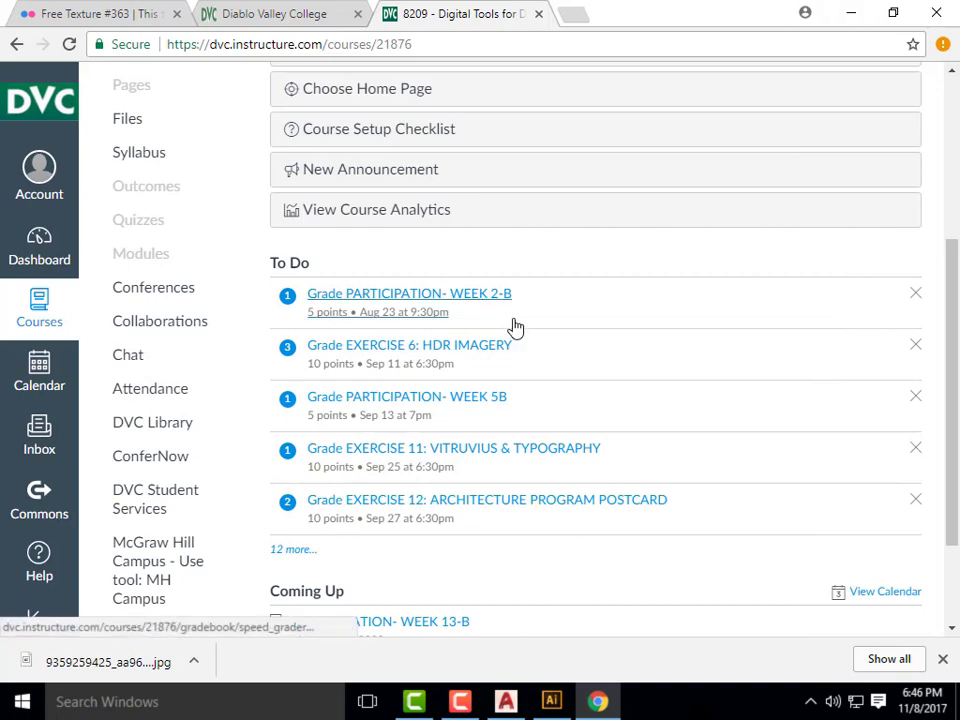
pyautogui.click(552, 701)
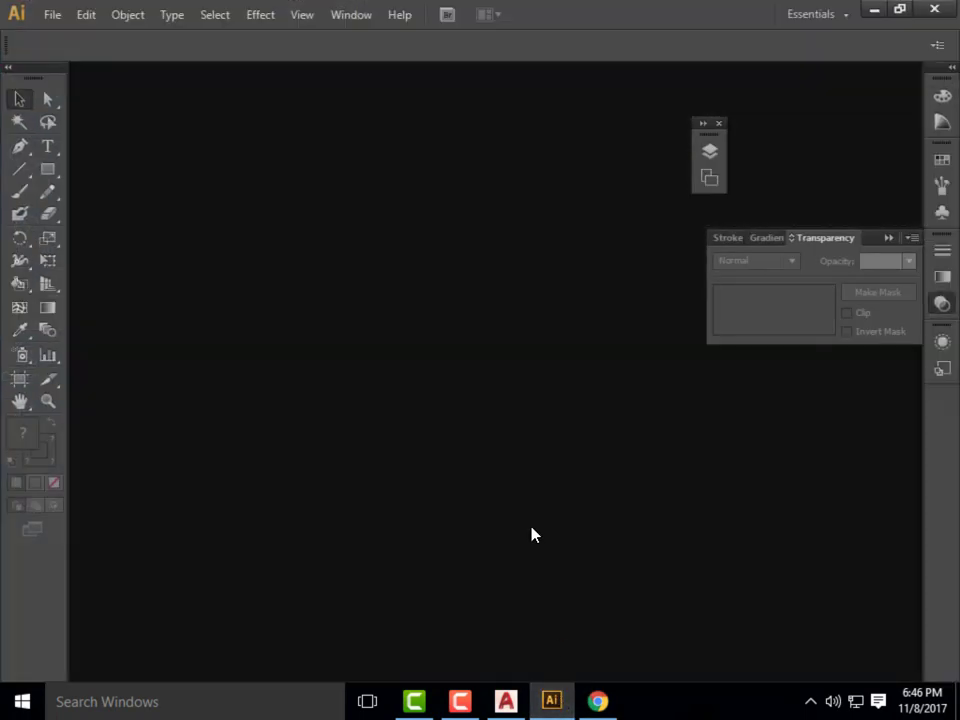
pyautogui.click(47, 17)
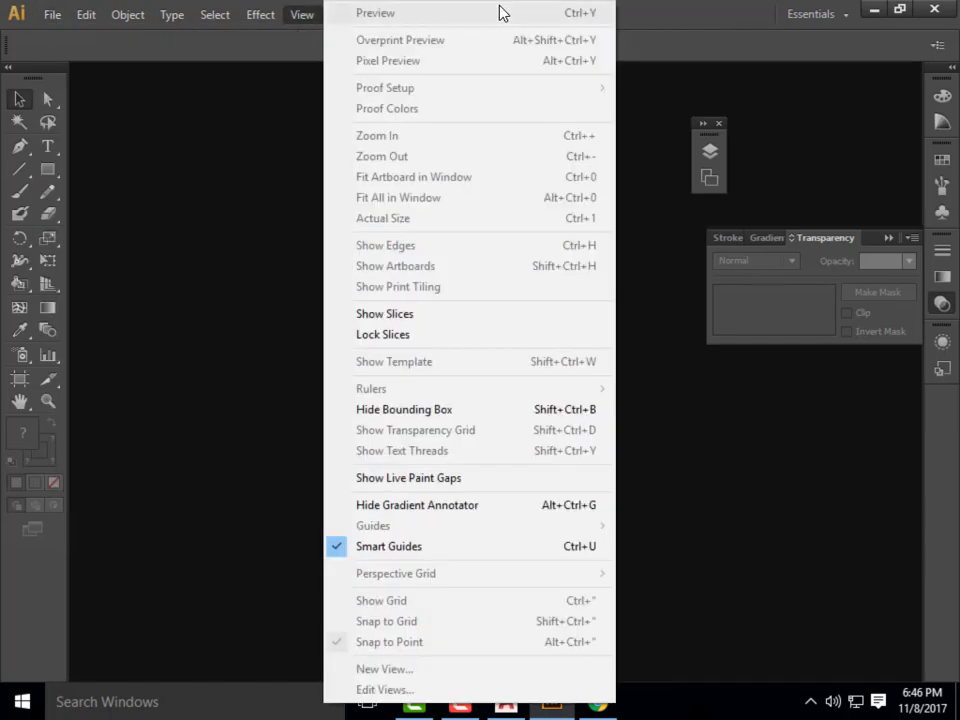
pyautogui.moveTo(214, 14)
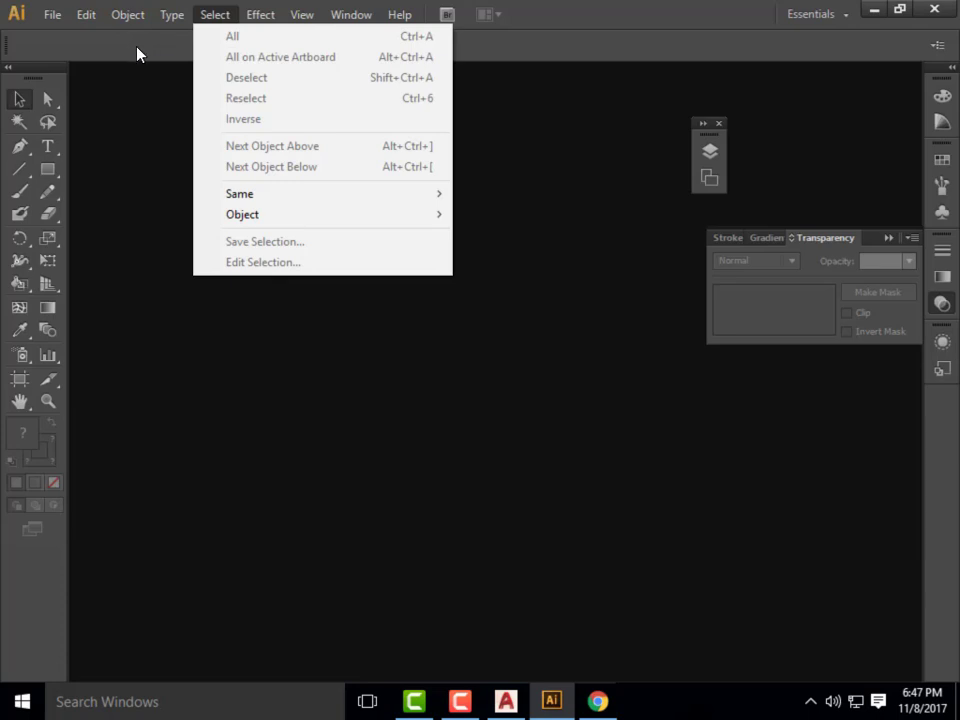
pyautogui.moveTo(84, 16)
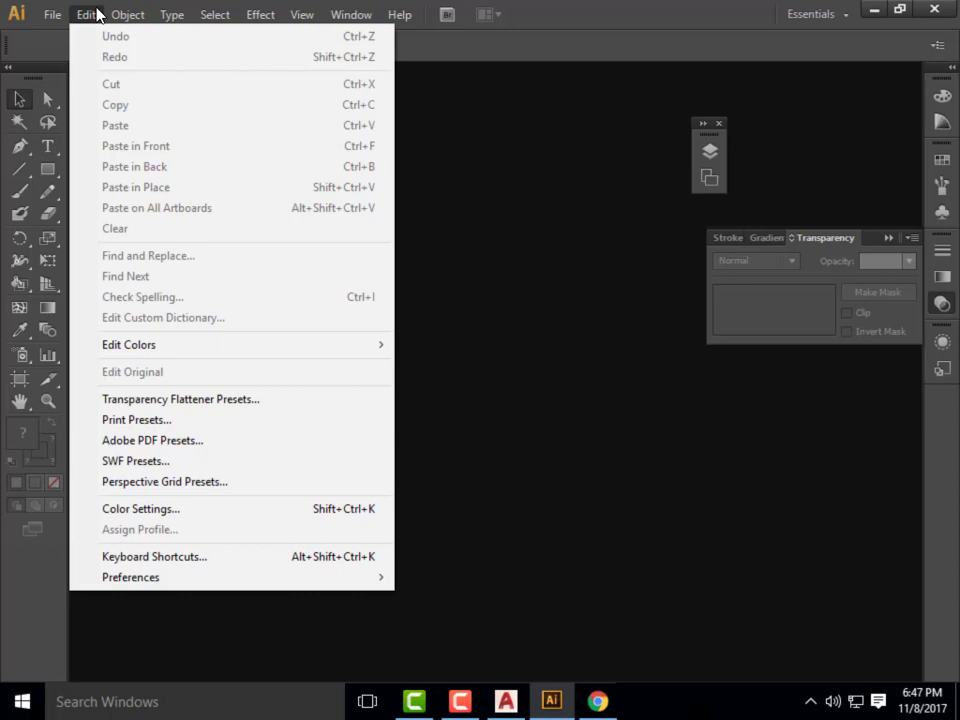
# - Open the "Cabin- Elevations Base Layout1 (1)" PDF from the Week 13B-Content folder
pyautogui.moveTo(38, 13)
pyautogui.click(80, 78)
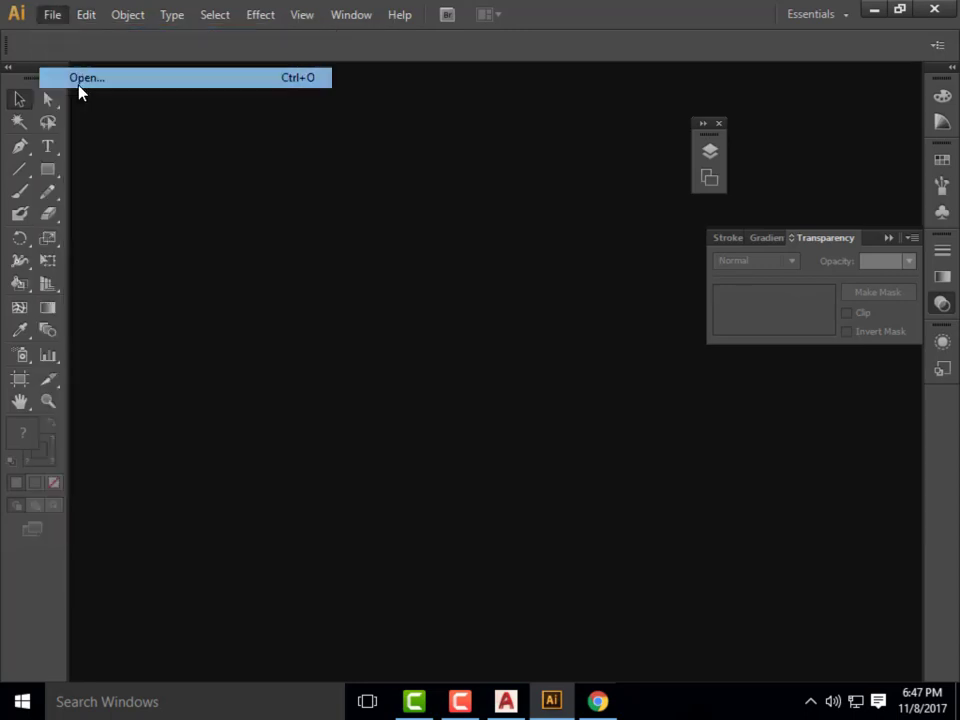
pyautogui.click(335, 45)
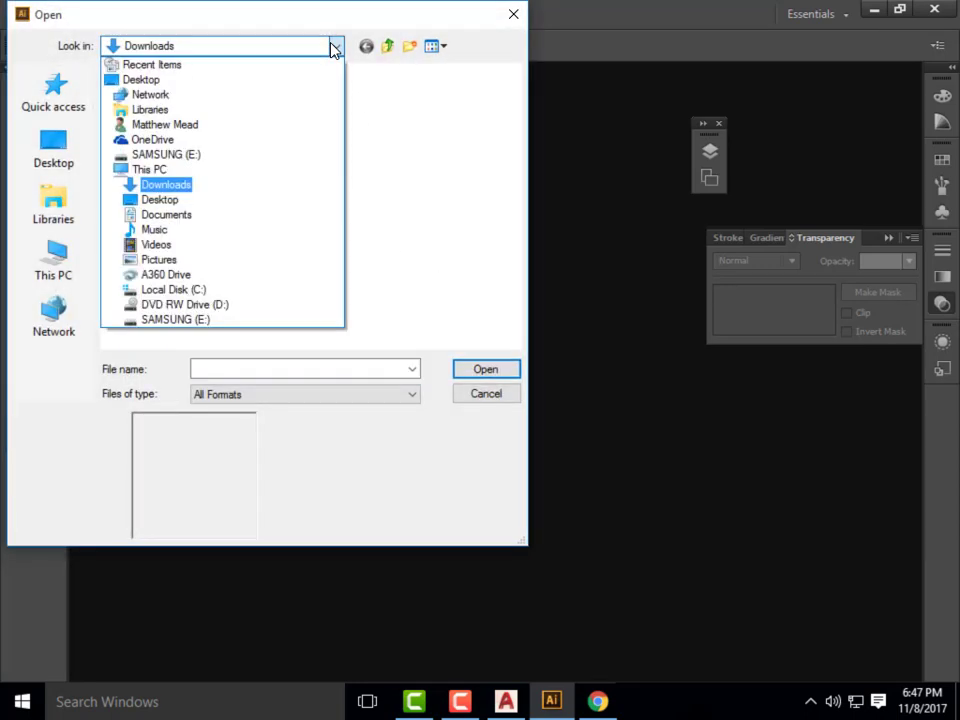
pyautogui.click(202, 321)
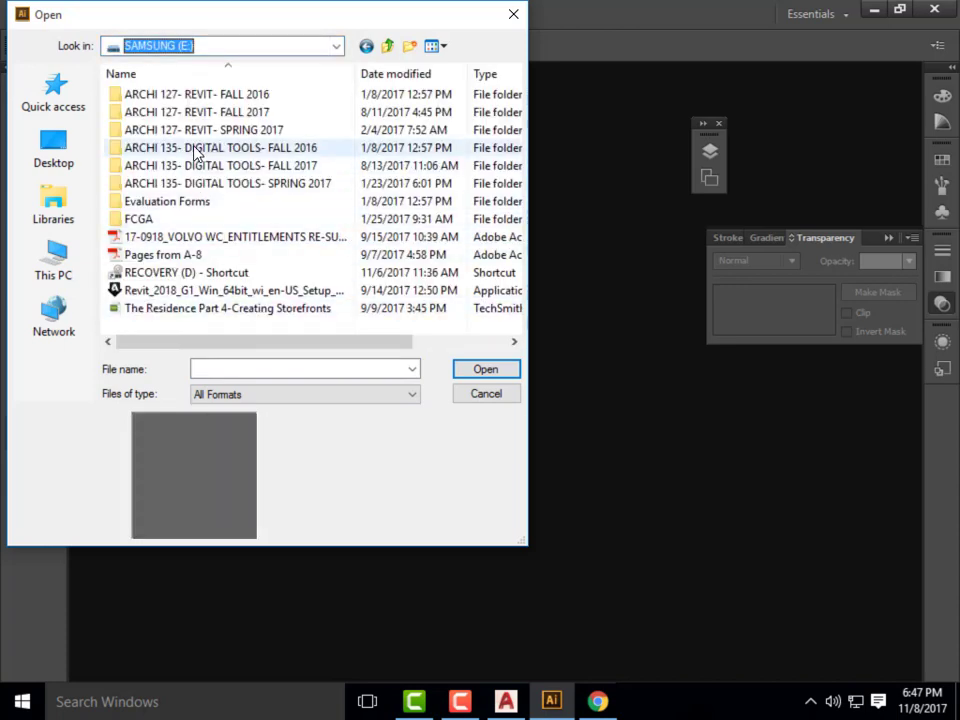
pyautogui.click(70, 100)
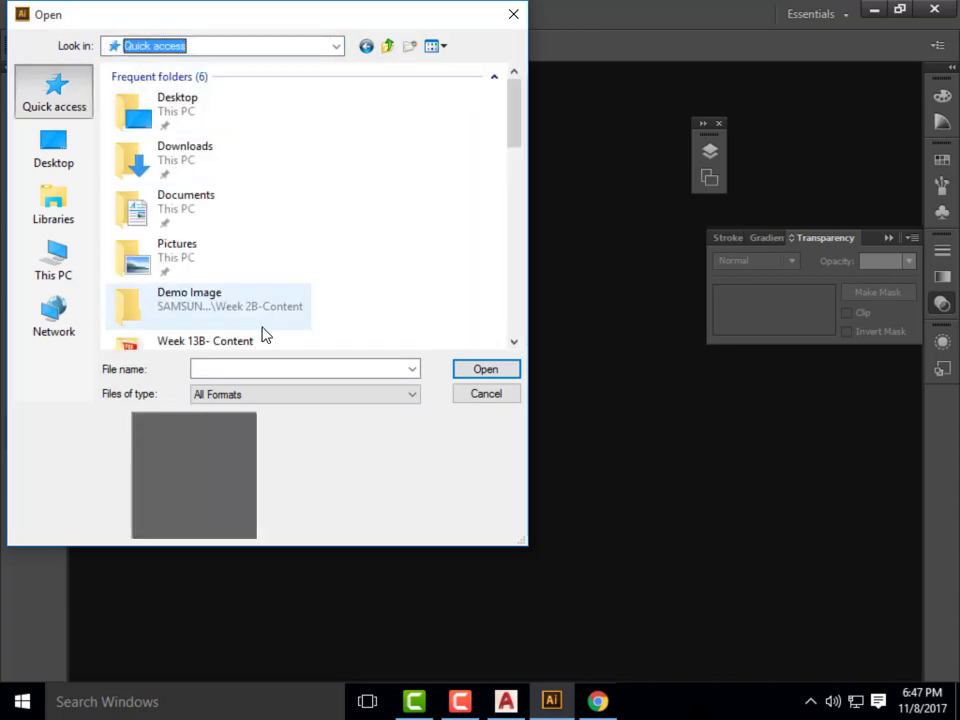
pyautogui.scroll(-3, 255, 308)
pyautogui.doubleClick(214, 232)
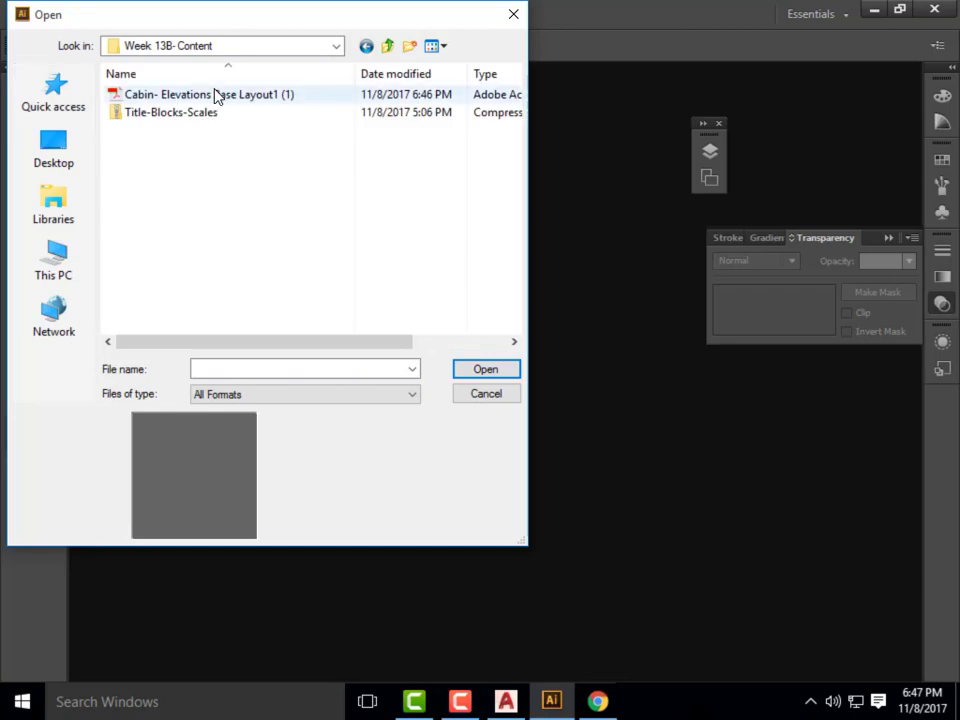
pyautogui.click(175, 99)
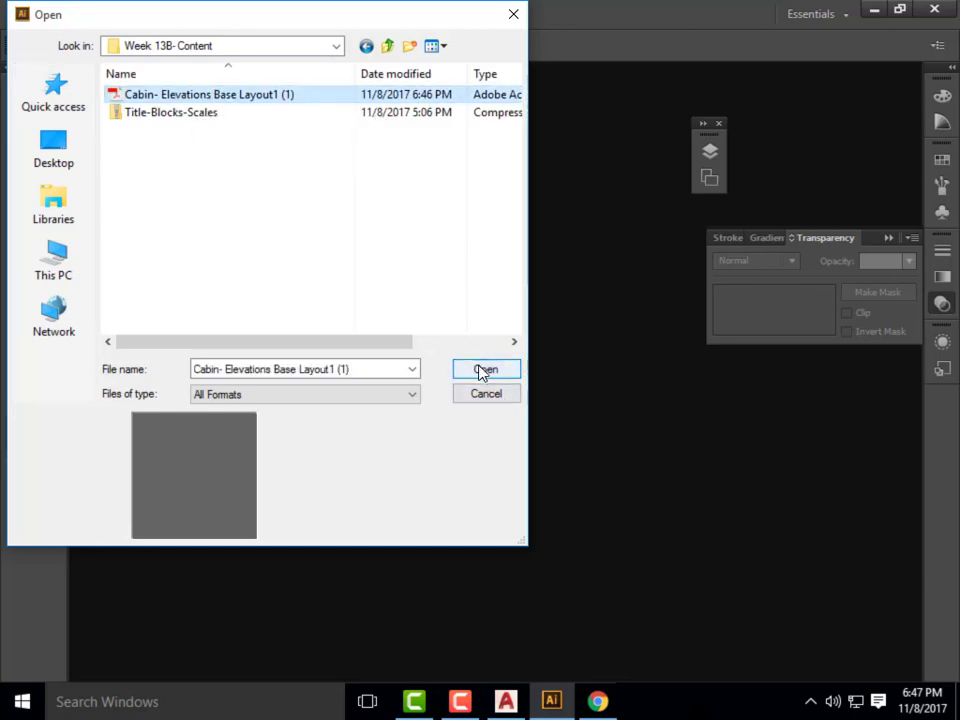
pyautogui.click(482, 370)
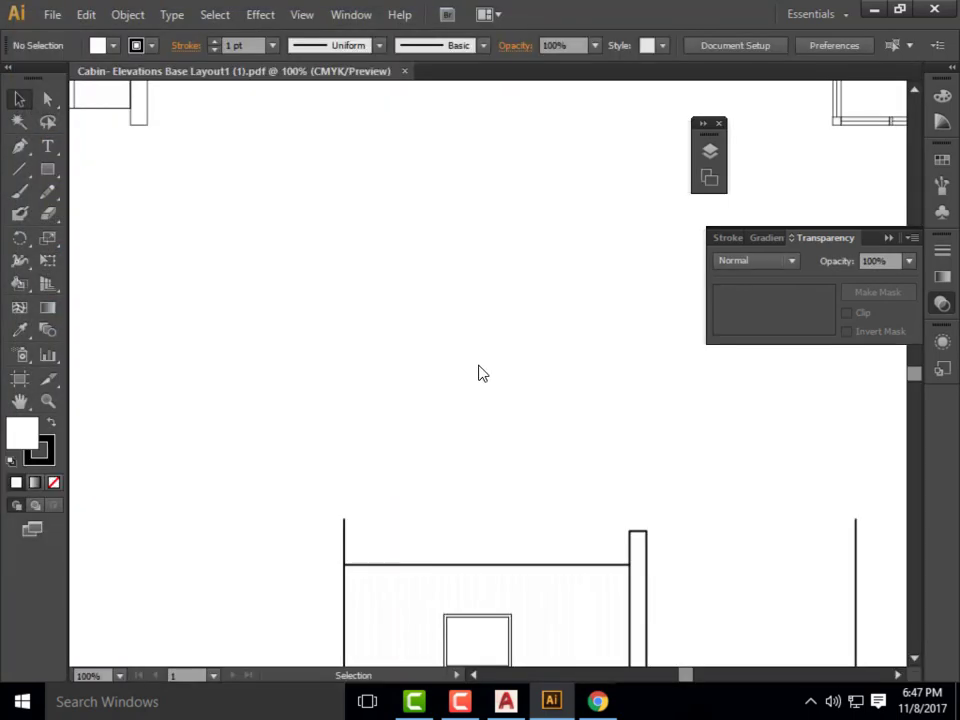
# - Select the floor plan and all the elevations on the artboard and rotate them together 90 degrees counterclockwise
pyautogui.scroll(-5, 440, 354)
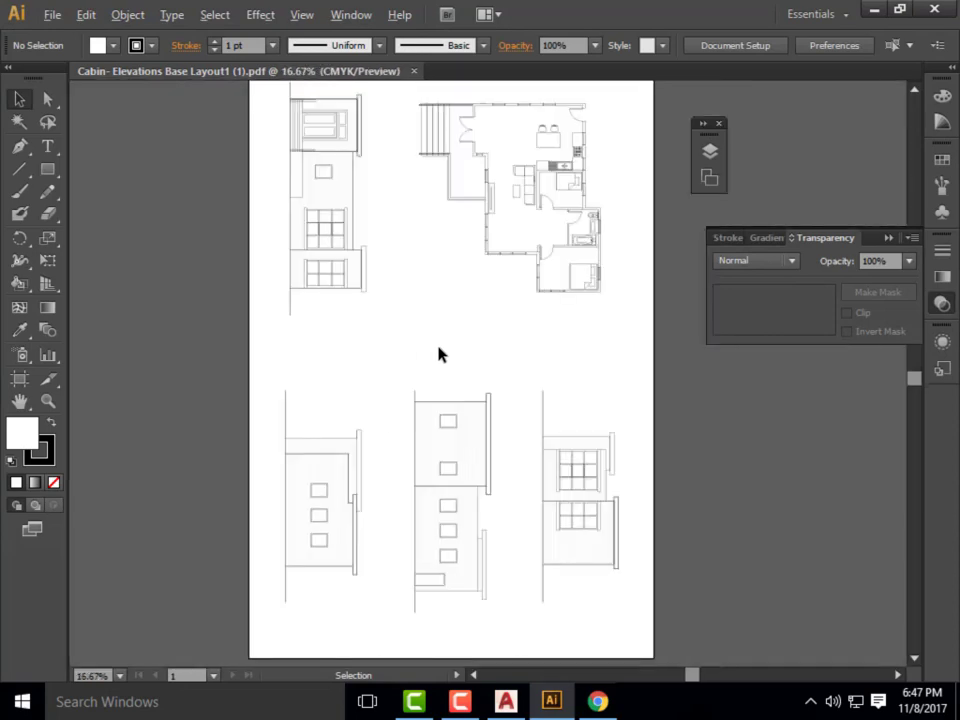
pyautogui.scroll(1, 478, 339)
pyautogui.scroll(-1, 480, 339)
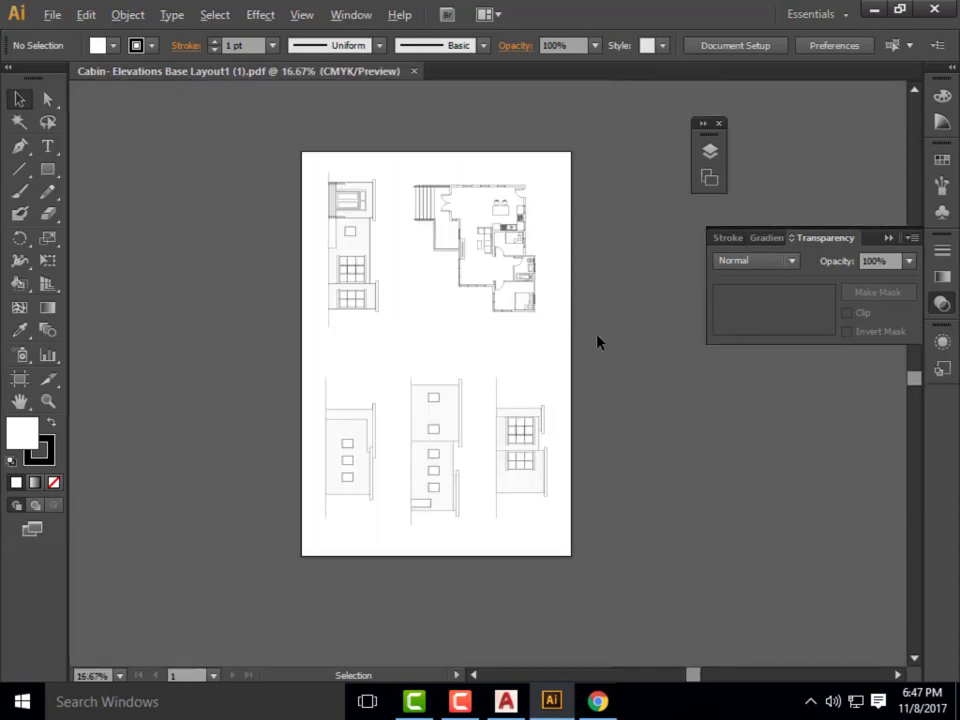
pyautogui.scroll(2, 656, 326)
pyautogui.scroll(-2, 602, 319)
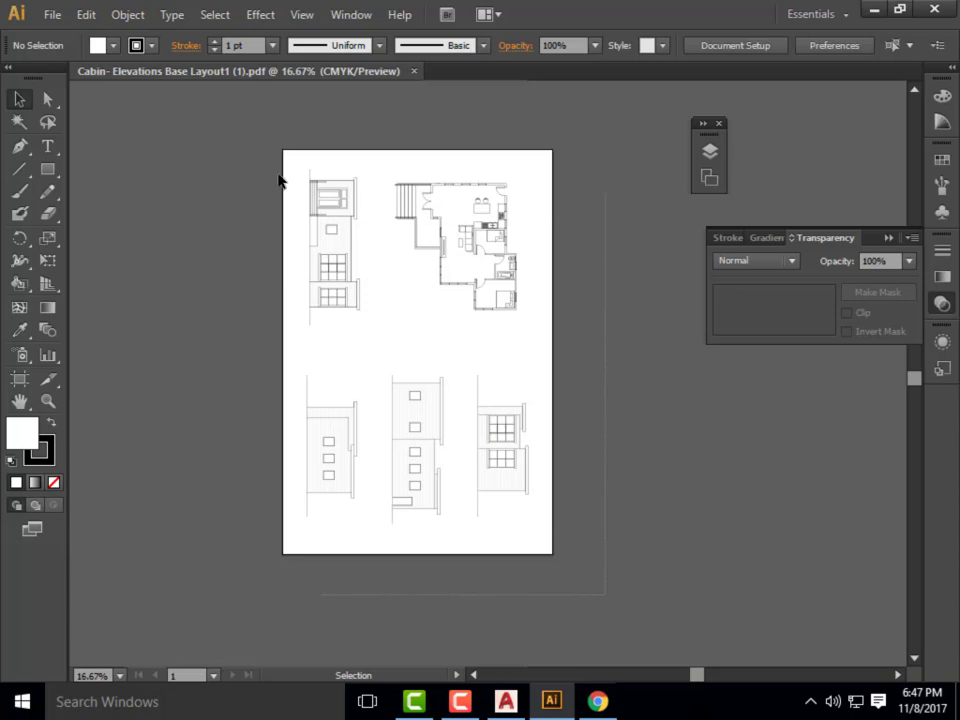
pyautogui.moveTo(292, 205); pyautogui.dragTo(666, 598)
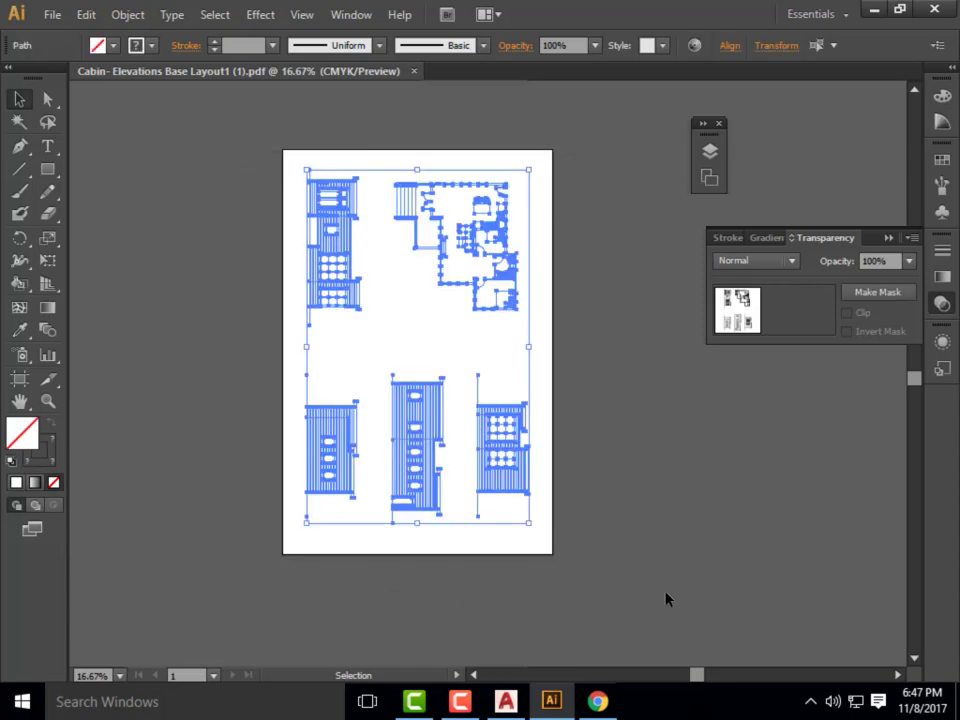
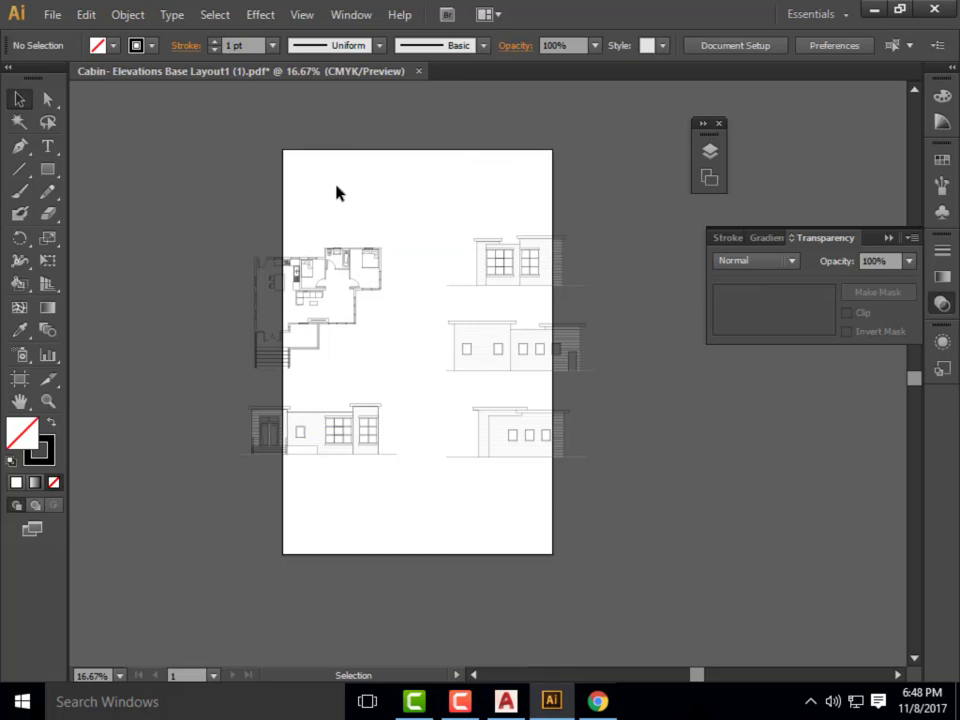
# - Edit the artboard's edges in the document setup so it becomes landscape and encloses the floor plan and all the elevations
pyautogui.click(50, 15)
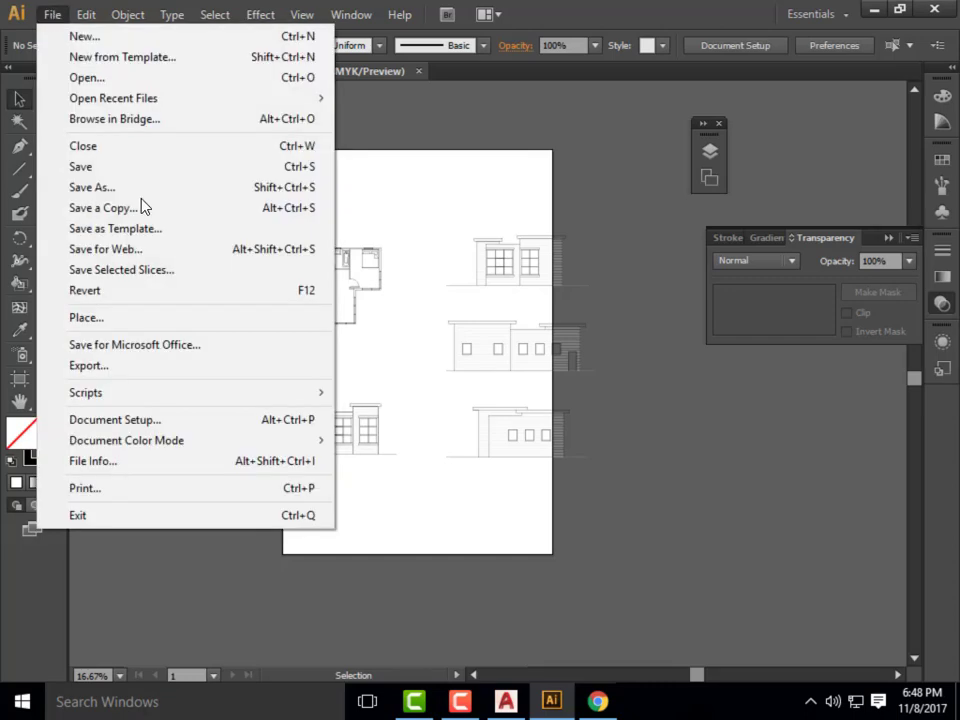
pyautogui.click(134, 424)
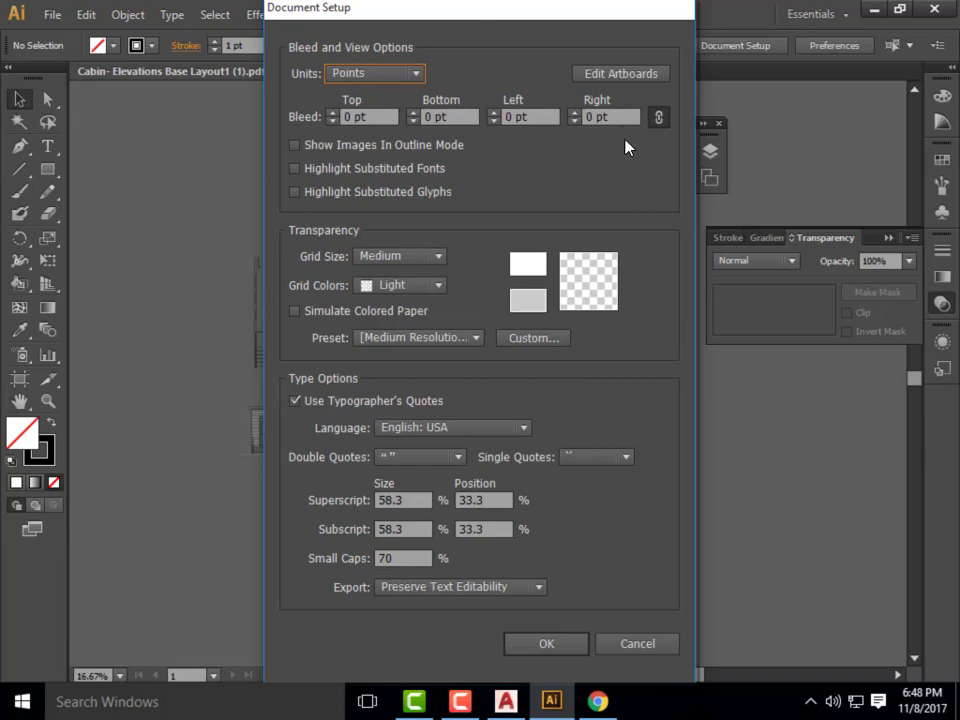
pyautogui.click(629, 80)
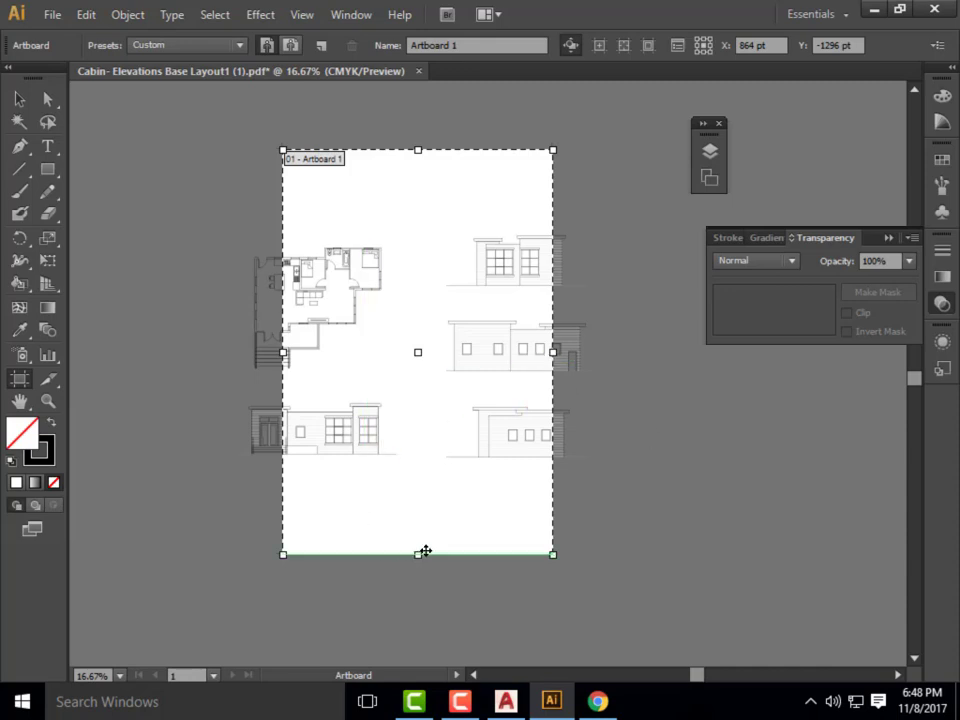
pyautogui.moveTo(419, 554); pyautogui.dragTo(420, 476)
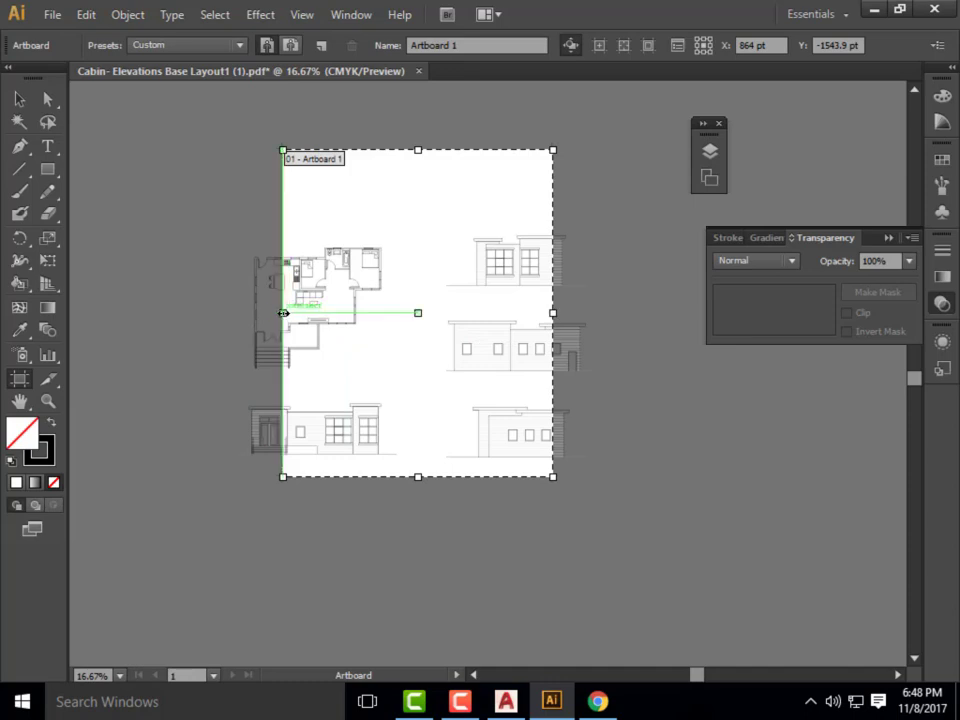
pyautogui.moveTo(283, 313); pyautogui.dragTo(221, 313)
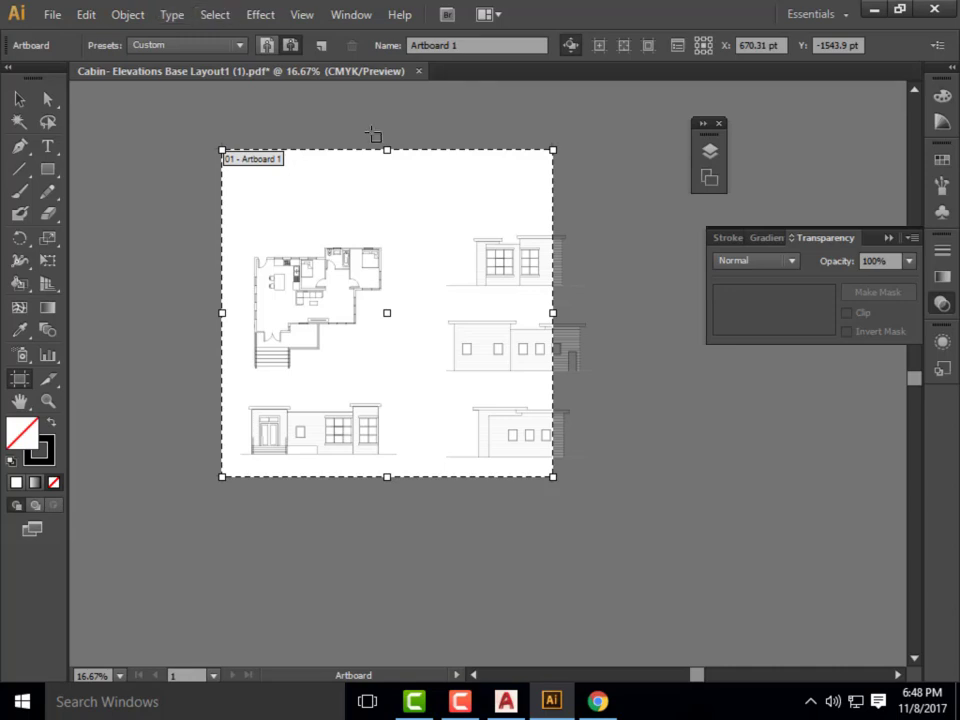
pyautogui.moveTo(387, 150); pyautogui.dragTo(387, 226)
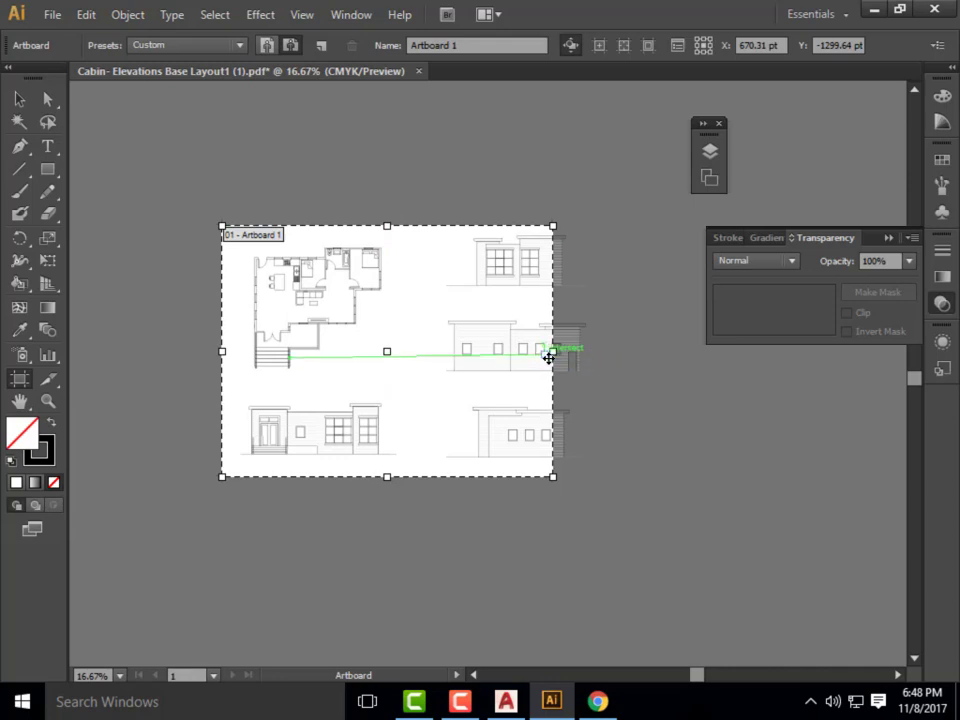
pyautogui.moveTo(553, 351); pyautogui.dragTo(615, 352)
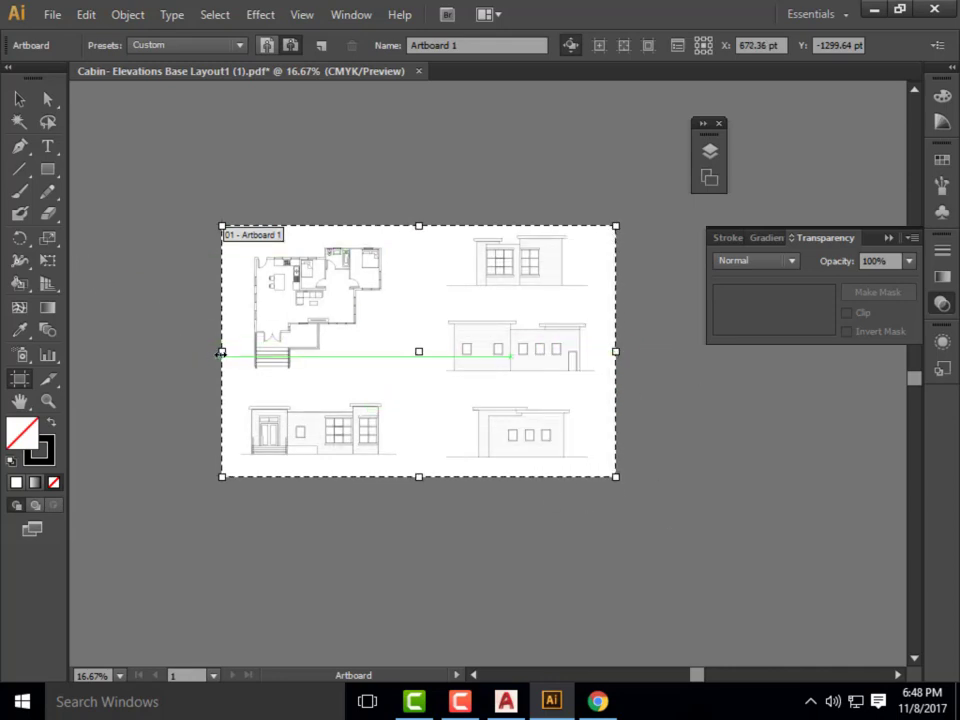
pyautogui.moveTo(221, 353); pyautogui.dragTo(216, 352)
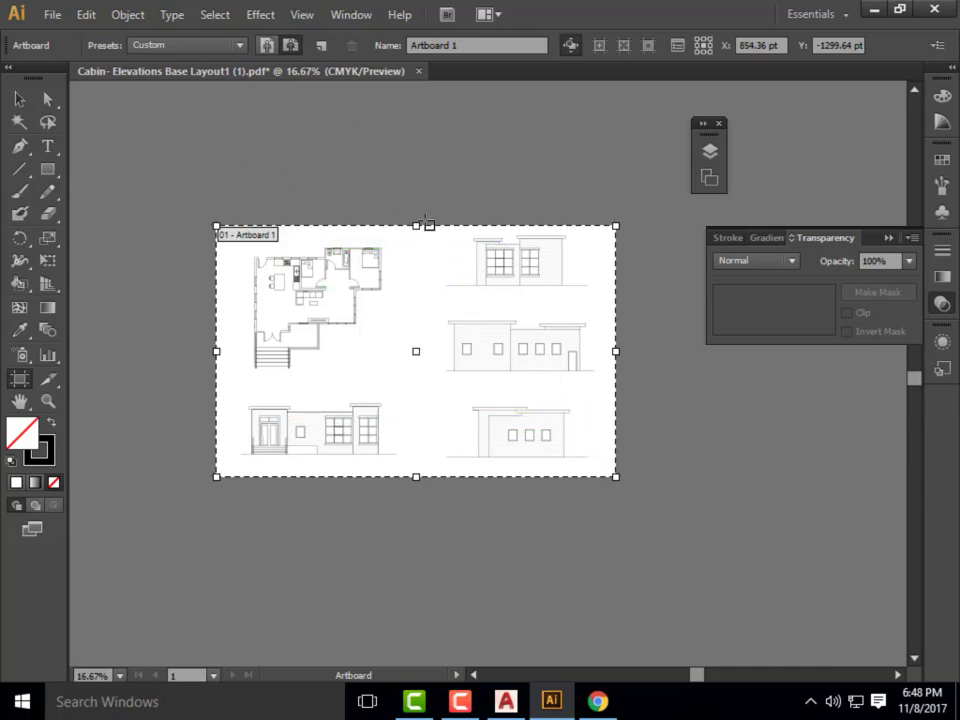
pyautogui.click(19, 99)
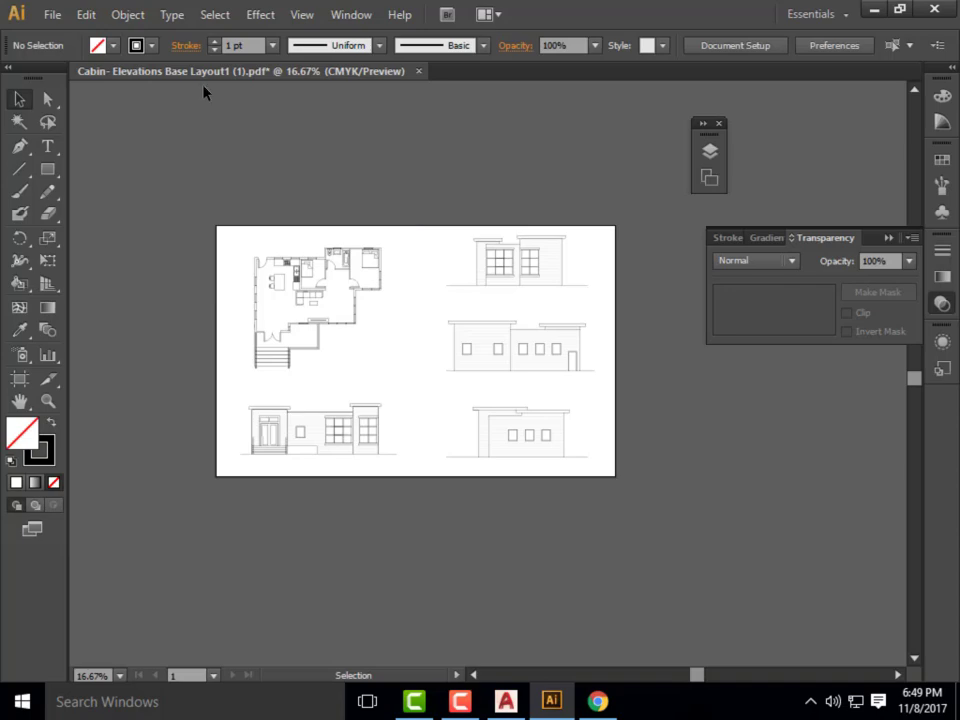
# - Readjust the artboard by moving its upper and right edges slightly outward for more margin around the drawings
pyautogui.click(52, 16)
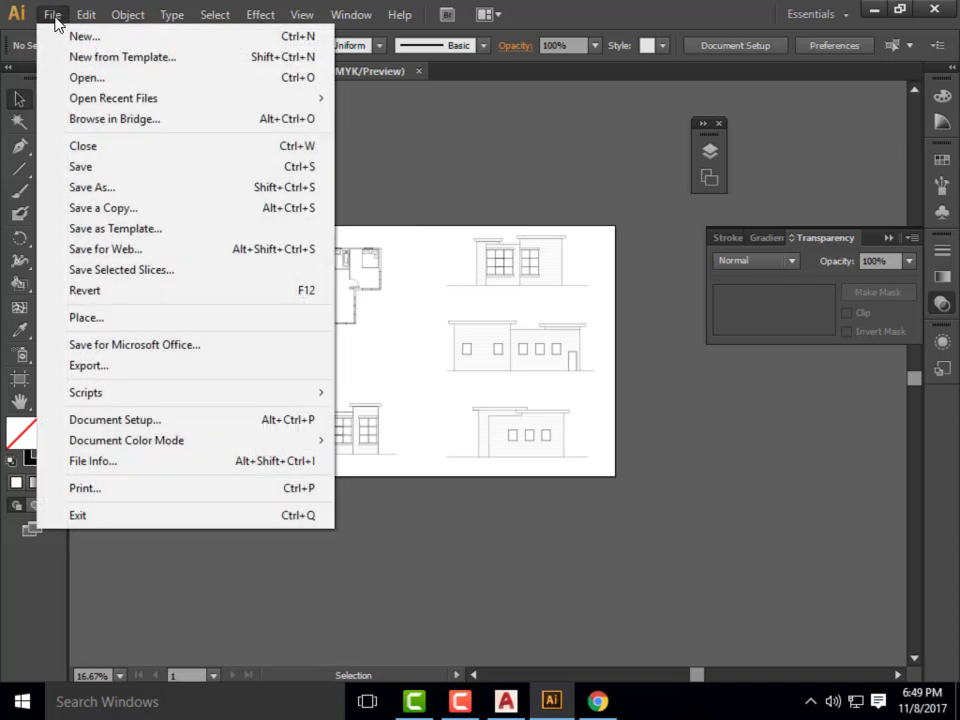
pyautogui.click(182, 422)
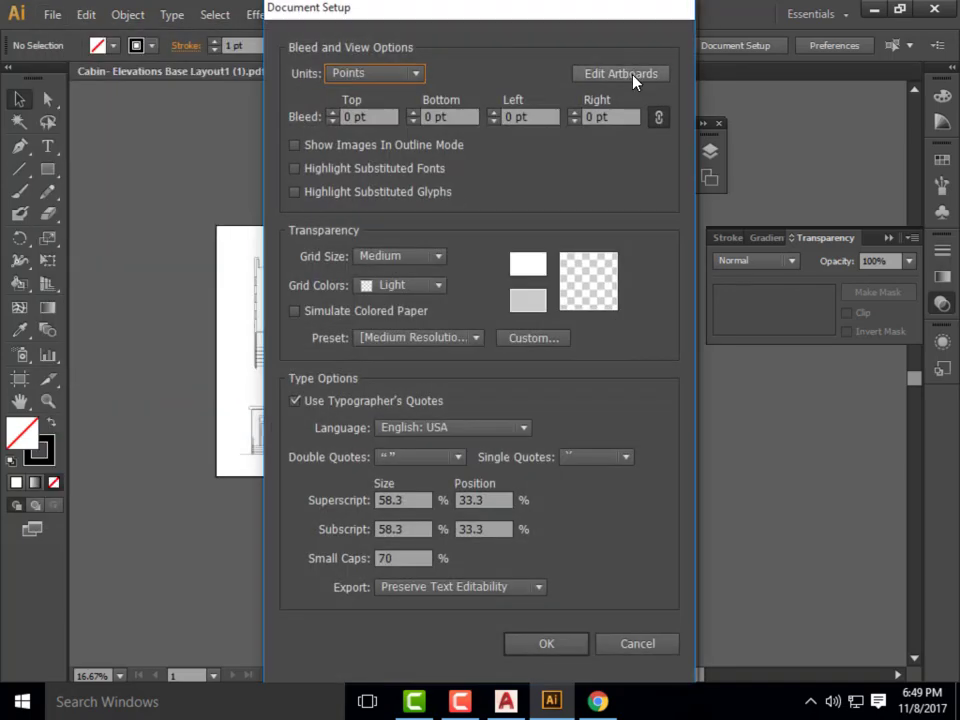
pyautogui.click(628, 74)
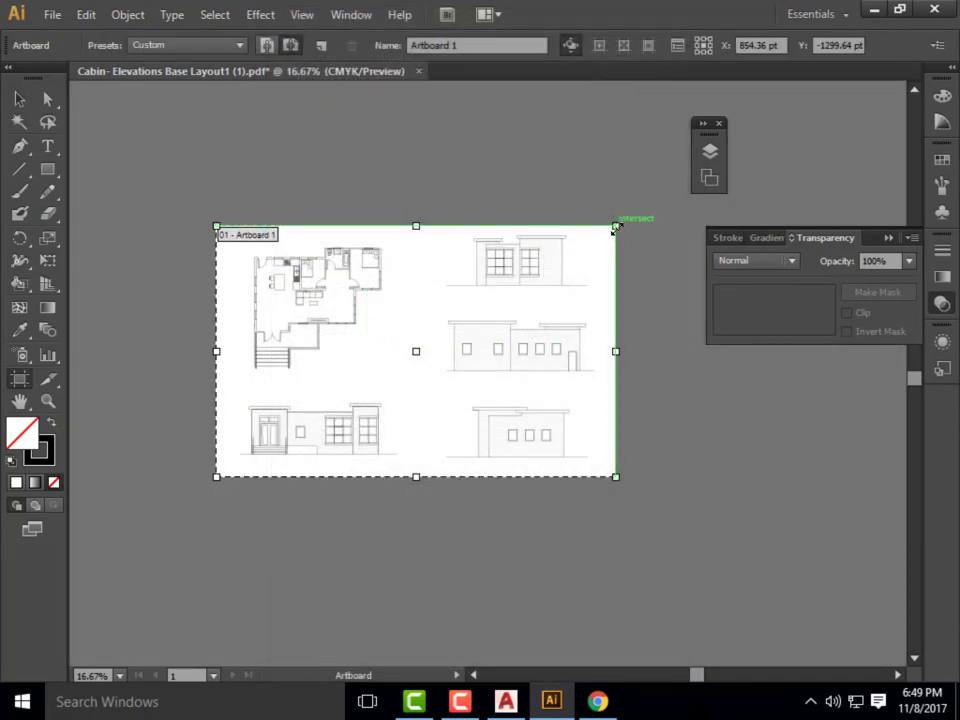
pyautogui.moveTo(615, 226)
pyautogui.mouseDown()
pyautogui.moveTo(642, 215)
pyautogui.moveTo(570, 255)
pyautogui.moveTo(608, 210)
pyautogui.moveTo(454, 369)
pyautogui.moveTo(529, 213)
pyautogui.moveTo(615, 217)
pyautogui.moveTo(603, 219)
pyautogui.mouseUp()
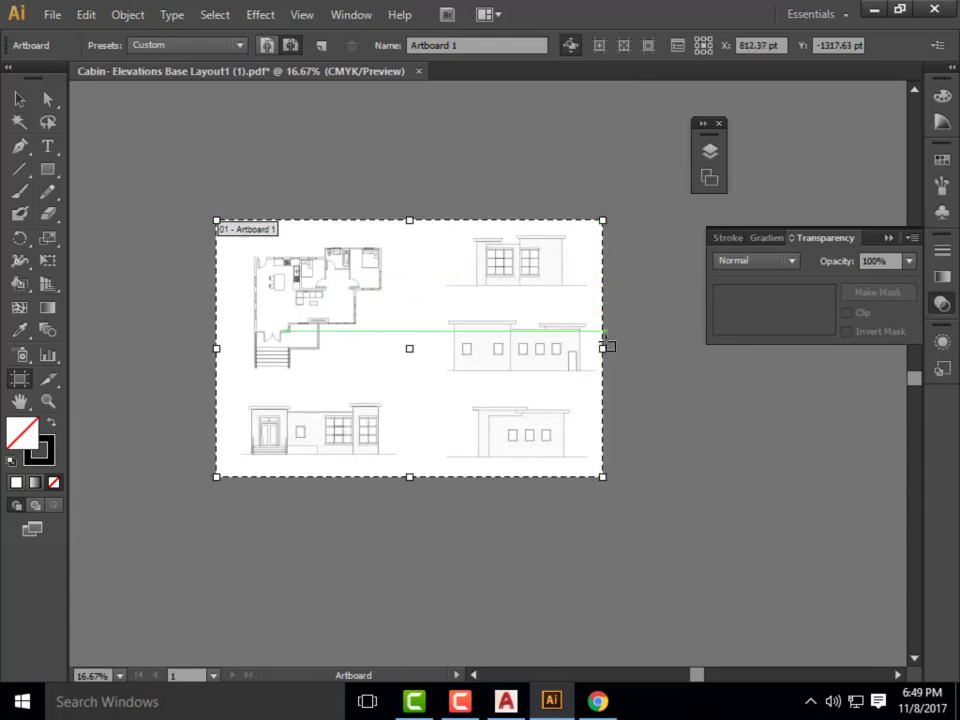
pyautogui.moveTo(606, 345); pyautogui.dragTo(622, 348)
pyautogui.click(28, 102)
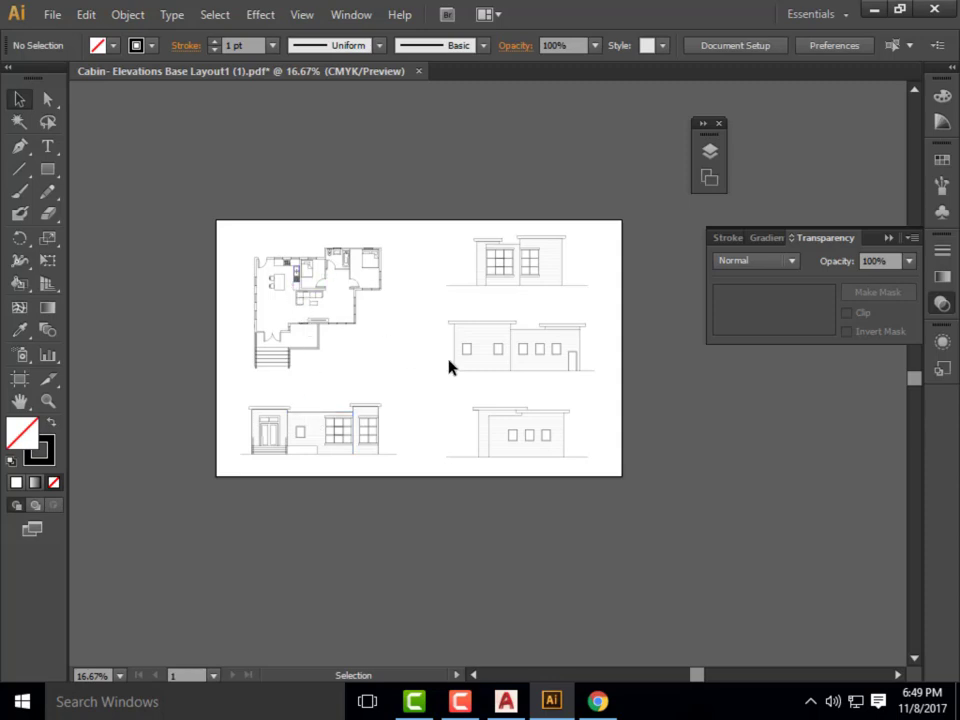
pyautogui.scroll(3, 390, 295)
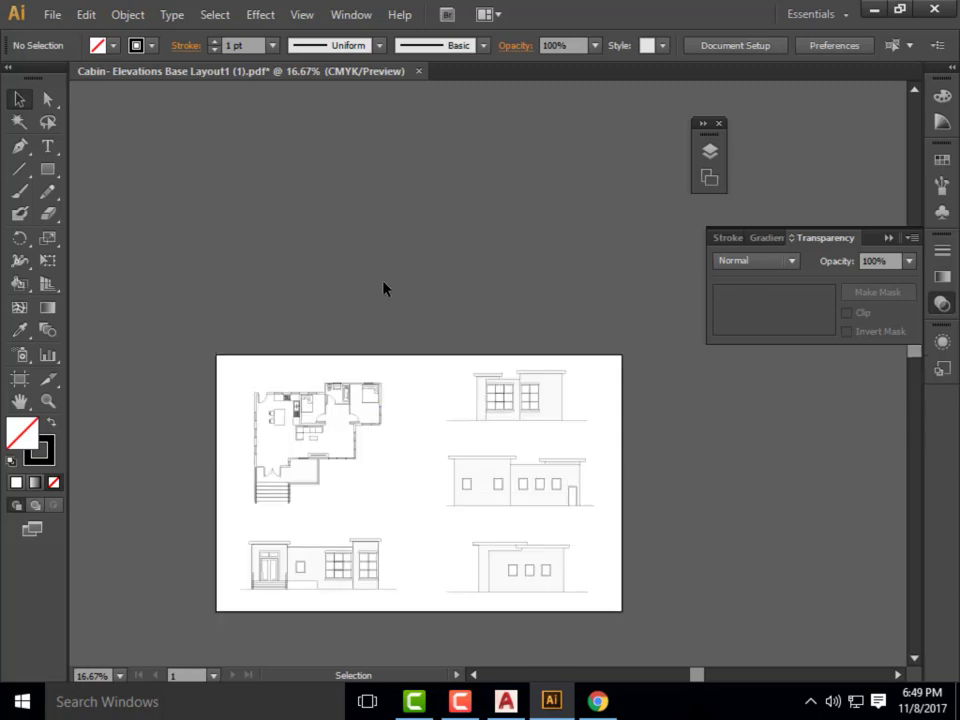
pyautogui.scroll(-3, 405, 320)
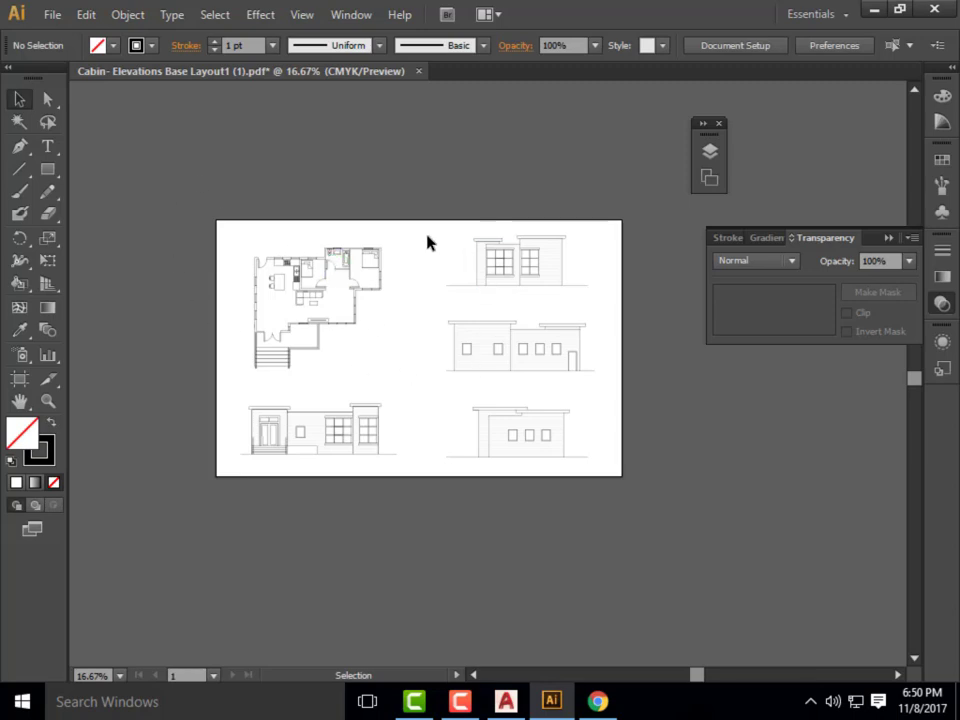
pyautogui.scroll(2, 329, 253)
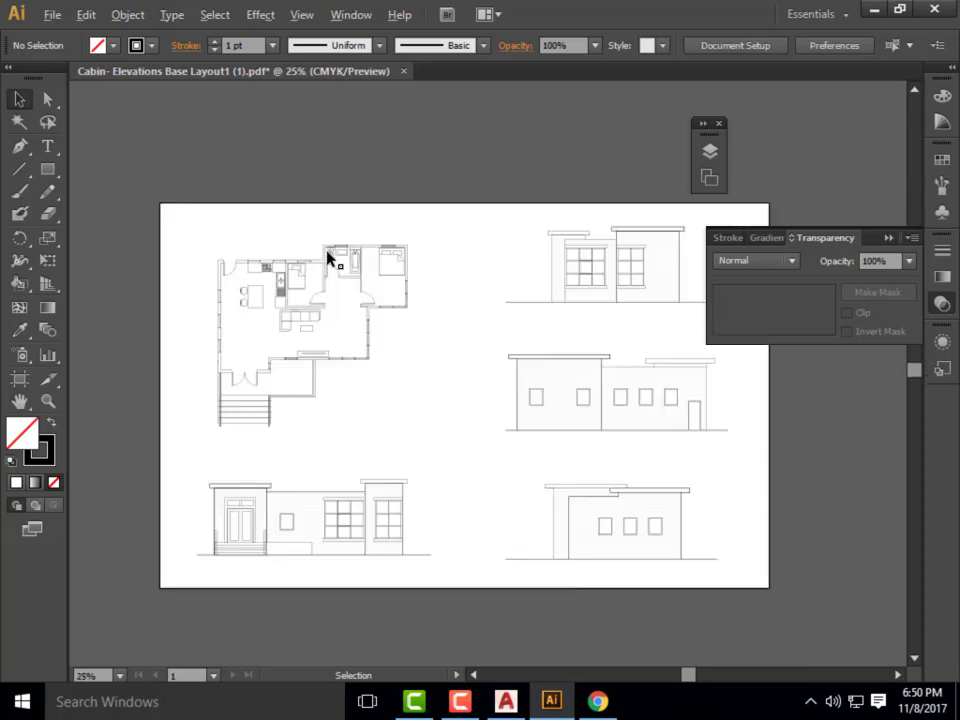
pyautogui.scroll(-1, 285, 280)
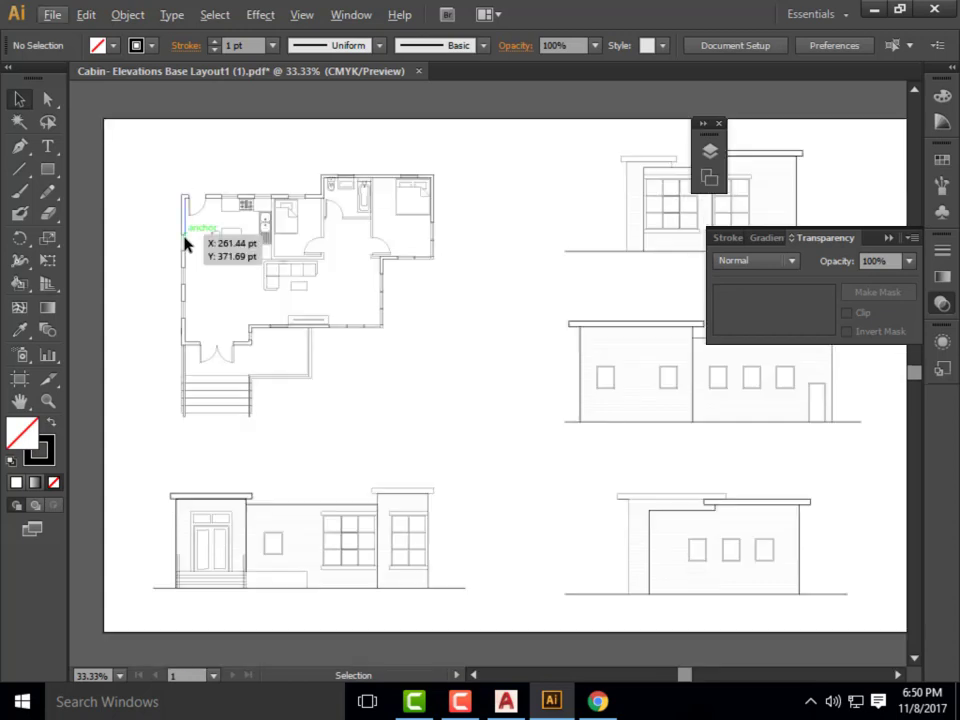
# - Pick individual wall, window and fixture lines of the floor plan to check their stroke weights
pyautogui.click(431, 238)
pyautogui.click(470, 283)
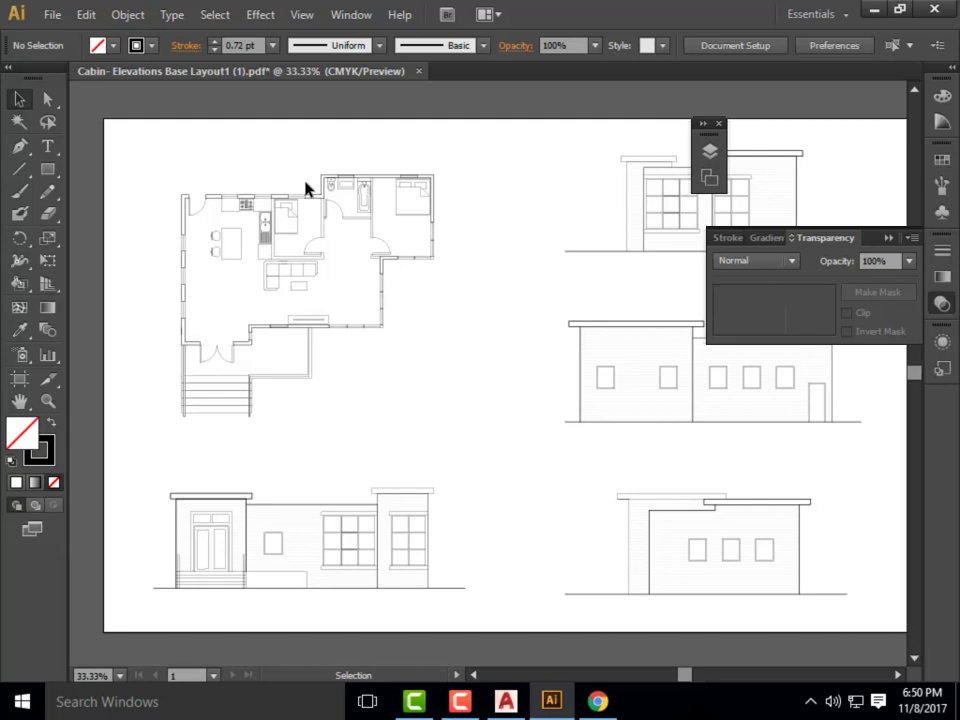
pyautogui.rightClick(386, 268)
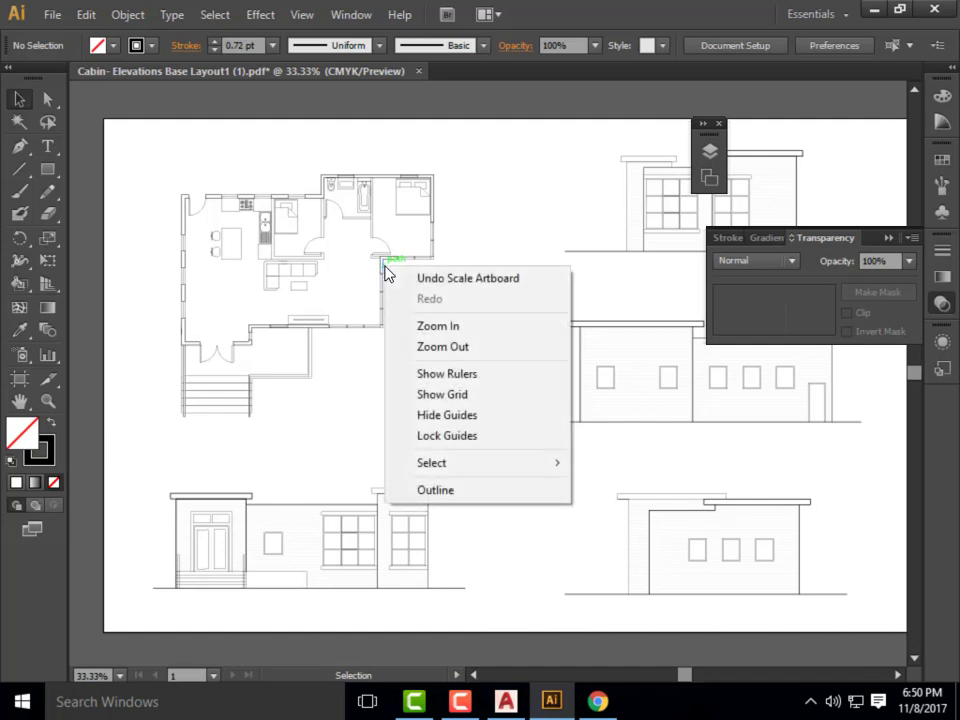
pyautogui.click(489, 223)
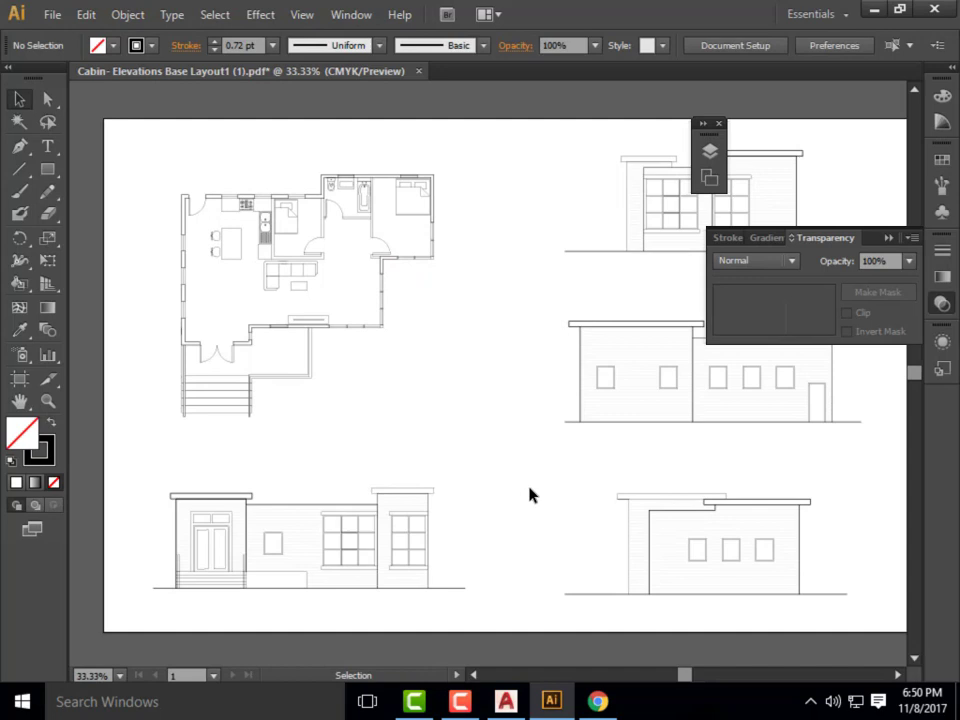
pyautogui.click(384, 285)
pyautogui.click(476, 260)
pyautogui.click(363, 203)
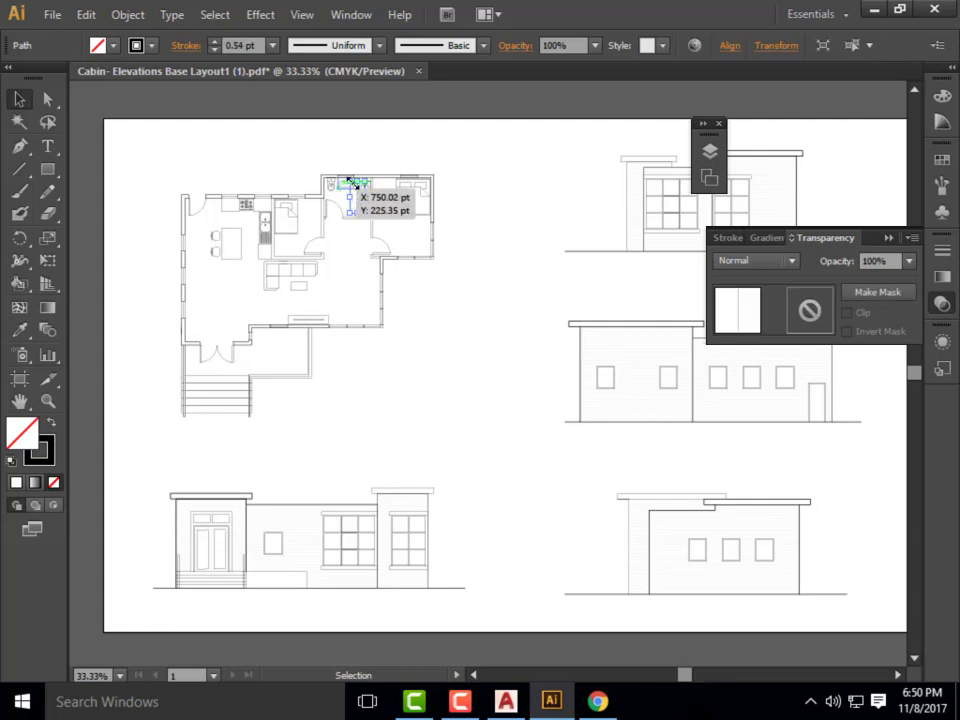
# - View the floor plan at actual size and check the wall lines between the bathroom and the large bedroom
pyautogui.hotkey('ctrl', '1')
pyautogui.click(418, 161)
pyautogui.click(413, 210)
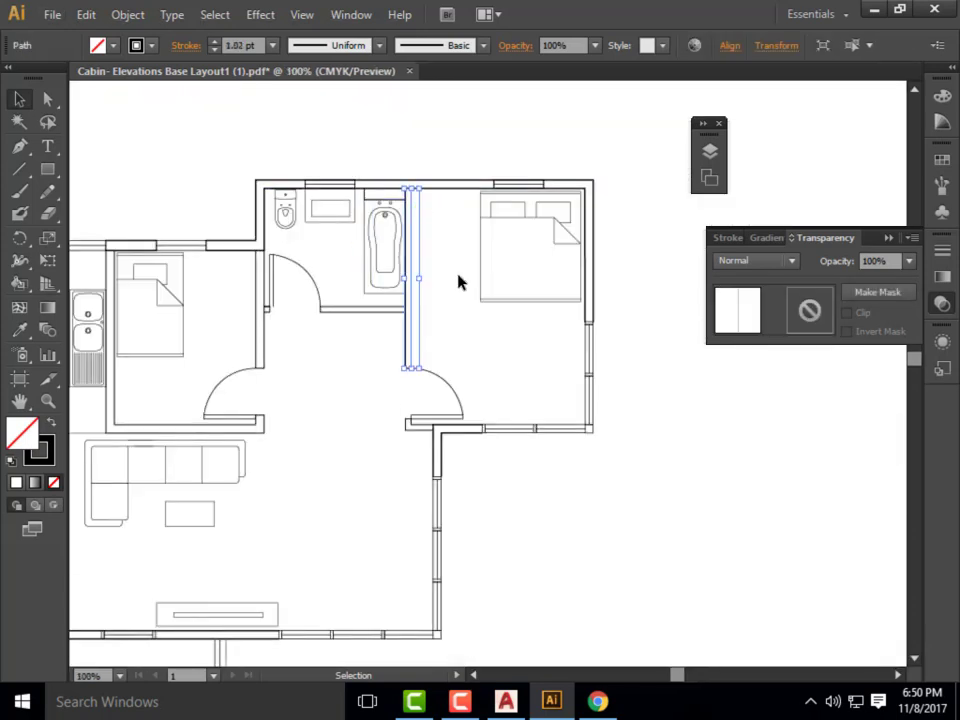
pyautogui.click(459, 279)
pyautogui.click(452, 390)
pyautogui.click(487, 514)
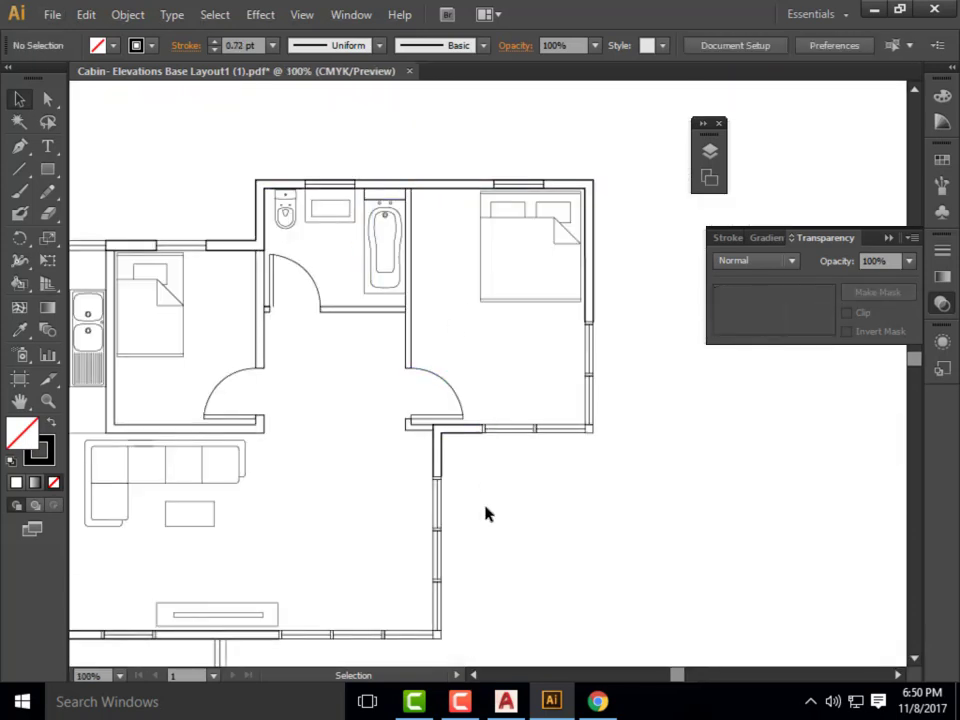
# - Examine the floor plan's walls, doors, windows and furniture at several magnifications to compare their line weights
pyautogui.scroll(-2, 600, 192)
pyautogui.scroll(1, 470, 313)
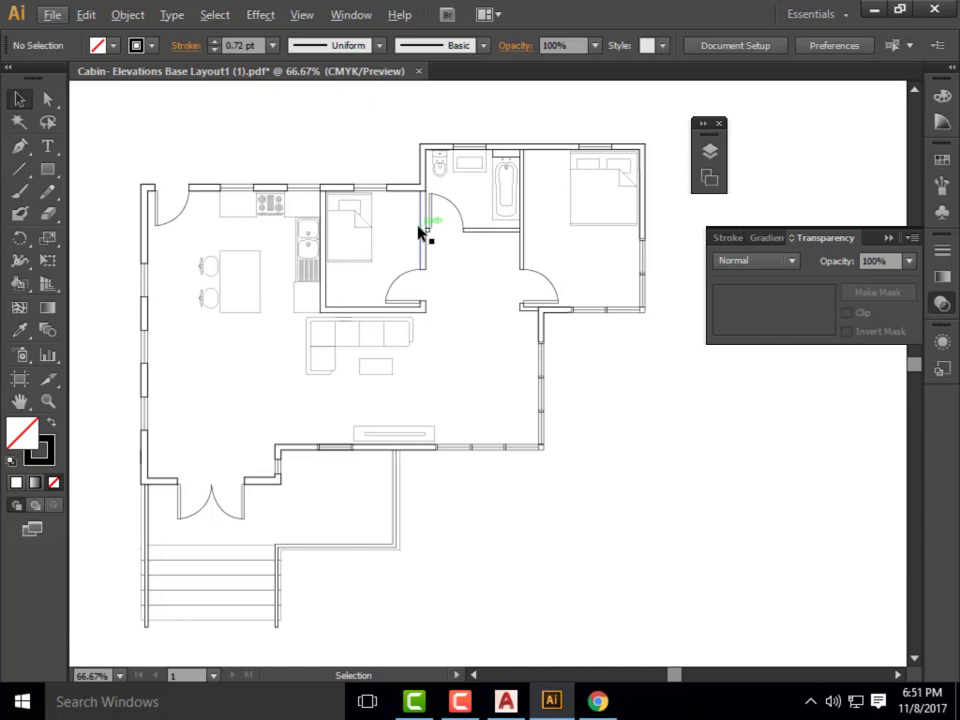
pyautogui.scroll(3, 381, 169)
pyautogui.scroll(-1, 461, 264)
pyautogui.scroll(1, 484, 270)
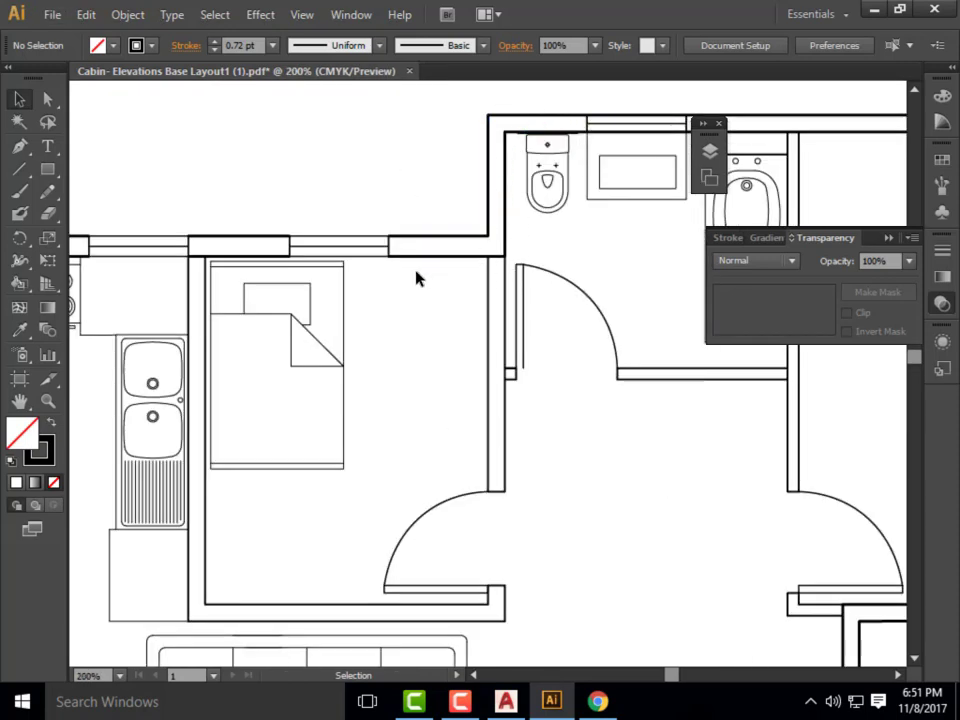
pyautogui.scroll(-1, 418, 277)
pyautogui.press('alt')
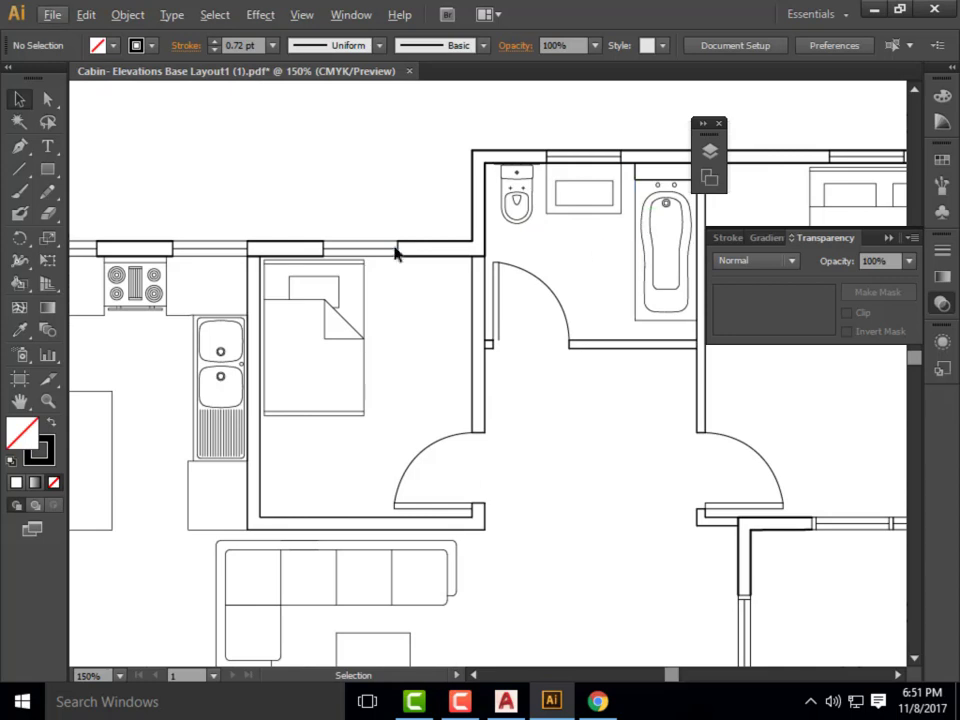
pyautogui.scroll(-1, 531, 171)
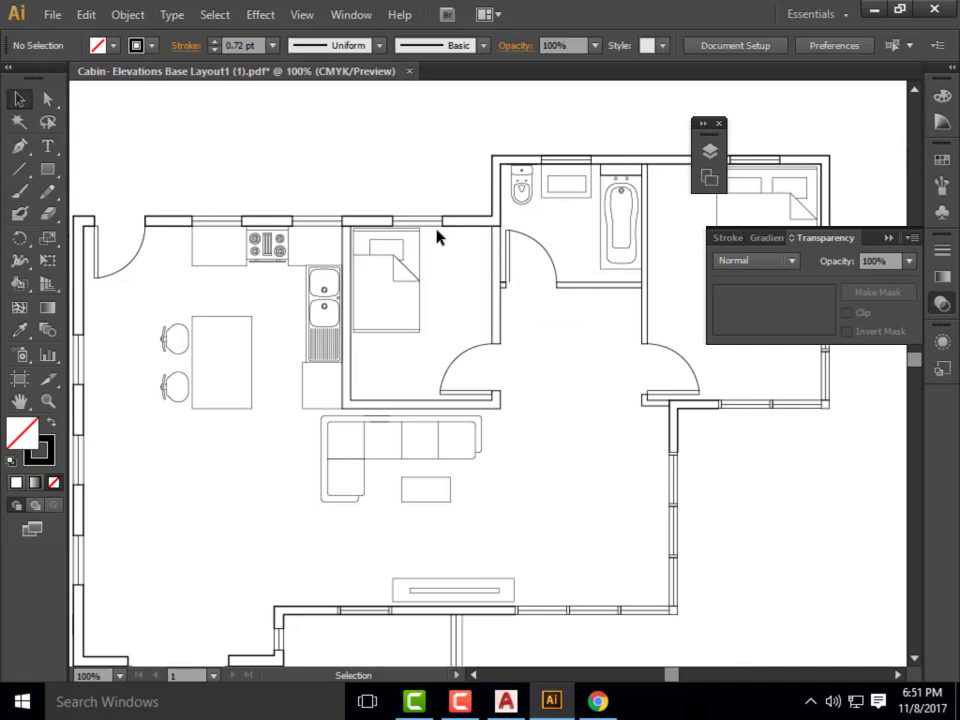
pyautogui.scroll(-2, 439, 236)
pyautogui.scroll(1, 493, 306)
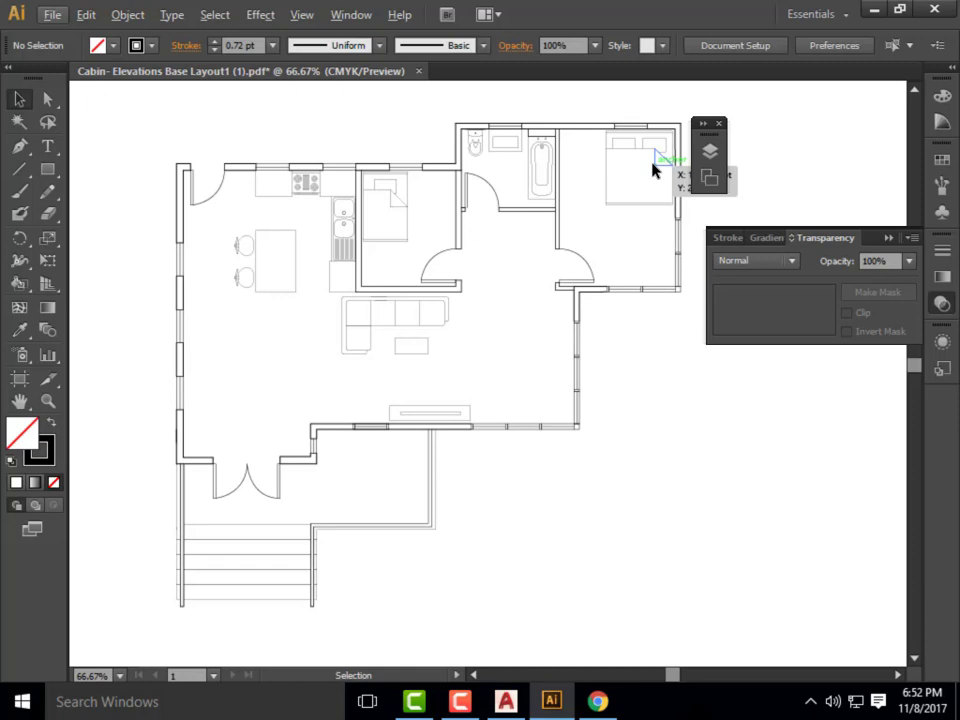
# - Check the stroke weights of the wall lines at the corner between the small bedroom and the bathroom
pyautogui.scroll(1, 447, 173)
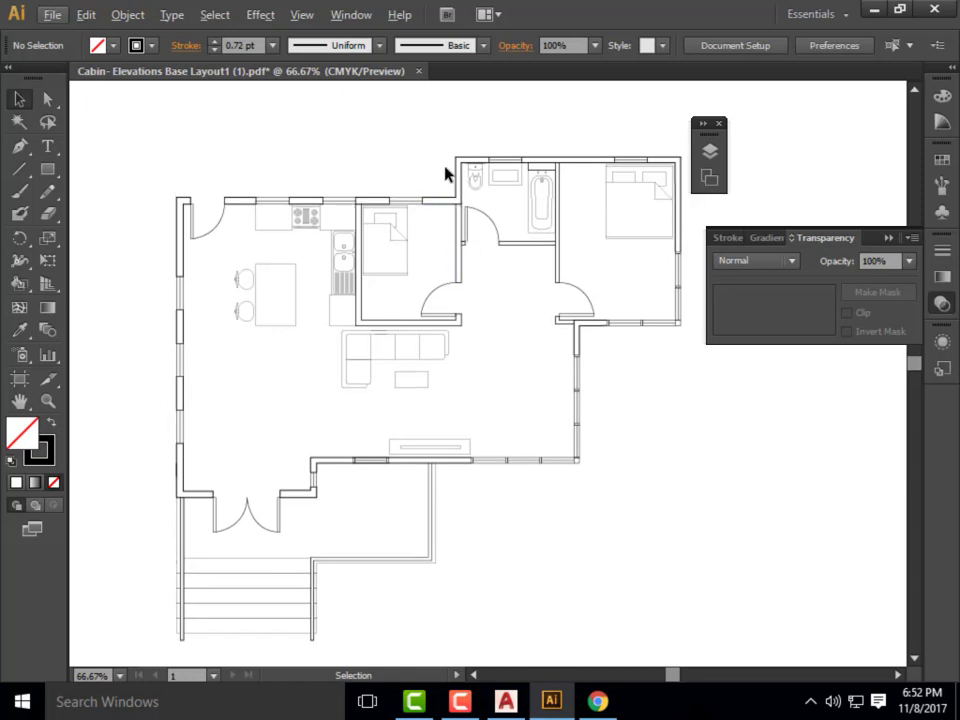
pyautogui.scroll(3, 452, 215)
pyautogui.click(452, 218)
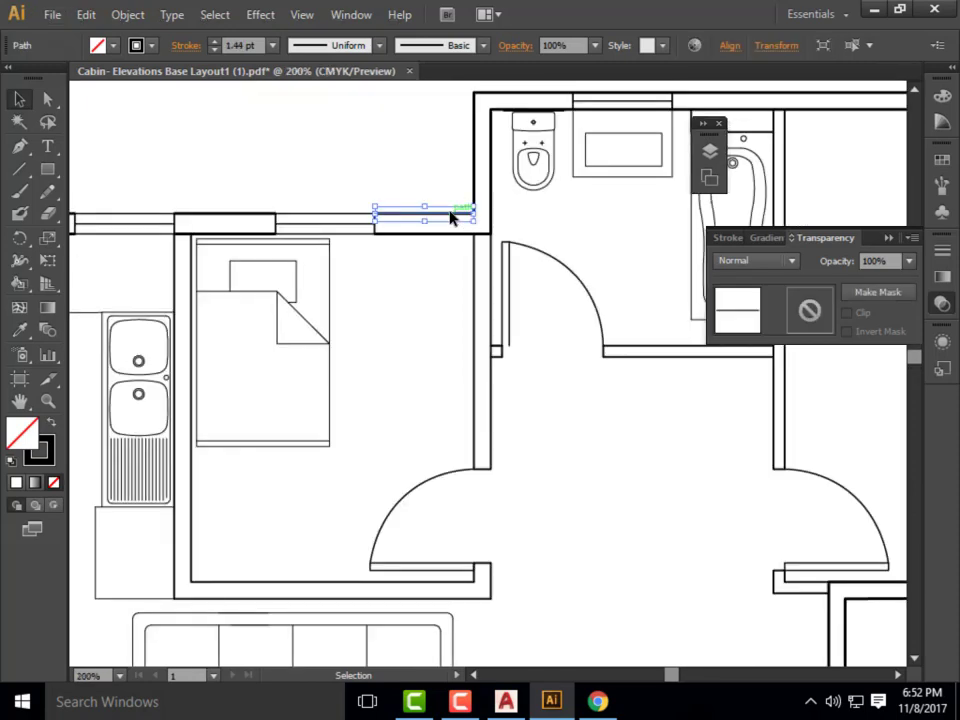
pyautogui.click(448, 191)
pyautogui.click(455, 218)
pyautogui.click(481, 192)
pyautogui.press('Right')
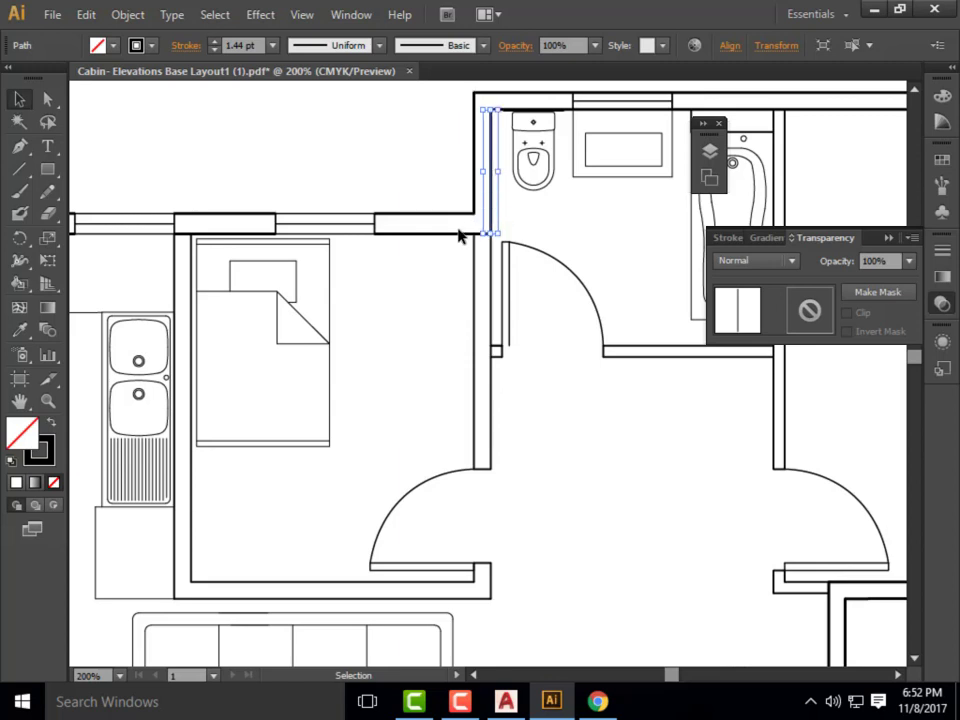
pyautogui.click(463, 216)
pyautogui.press('Up')
pyautogui.press('Up')
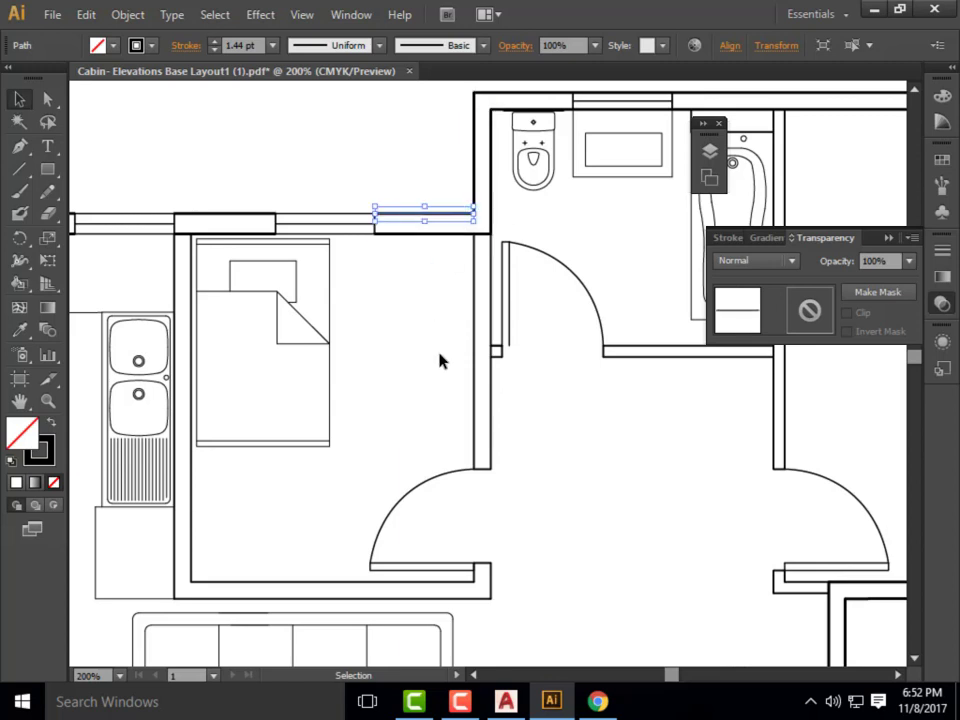
# - Select all the lines of the small bedroom's bed and set their stroke weight to 0.25 pt
pyautogui.click(351, 374)
pyautogui.moveTo(356, 460); pyautogui.dragTo(197, 242)
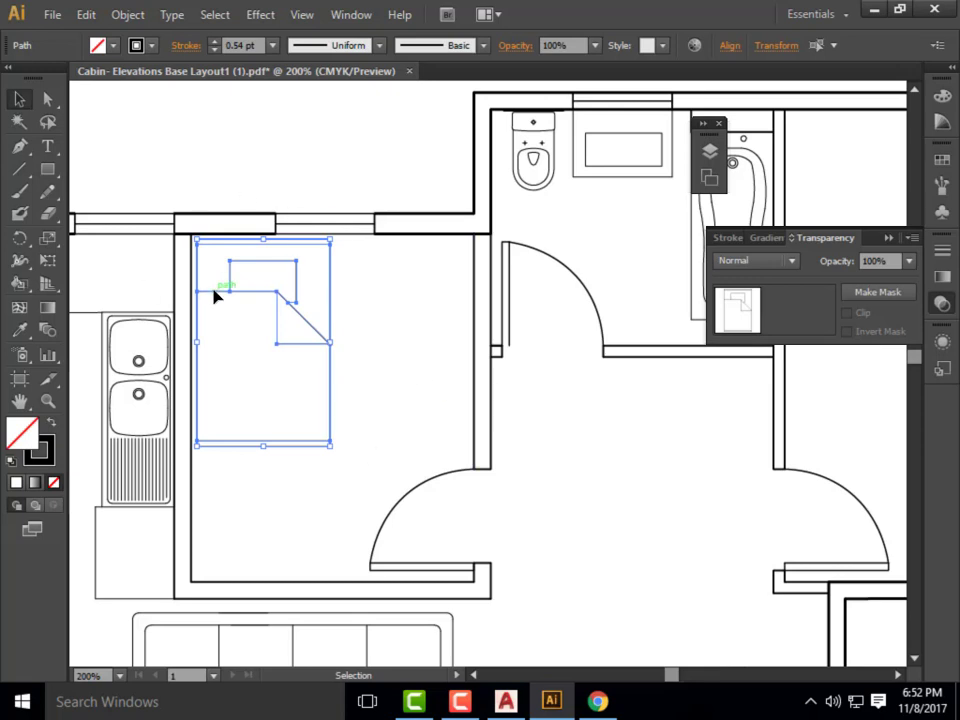
pyautogui.click(729, 238)
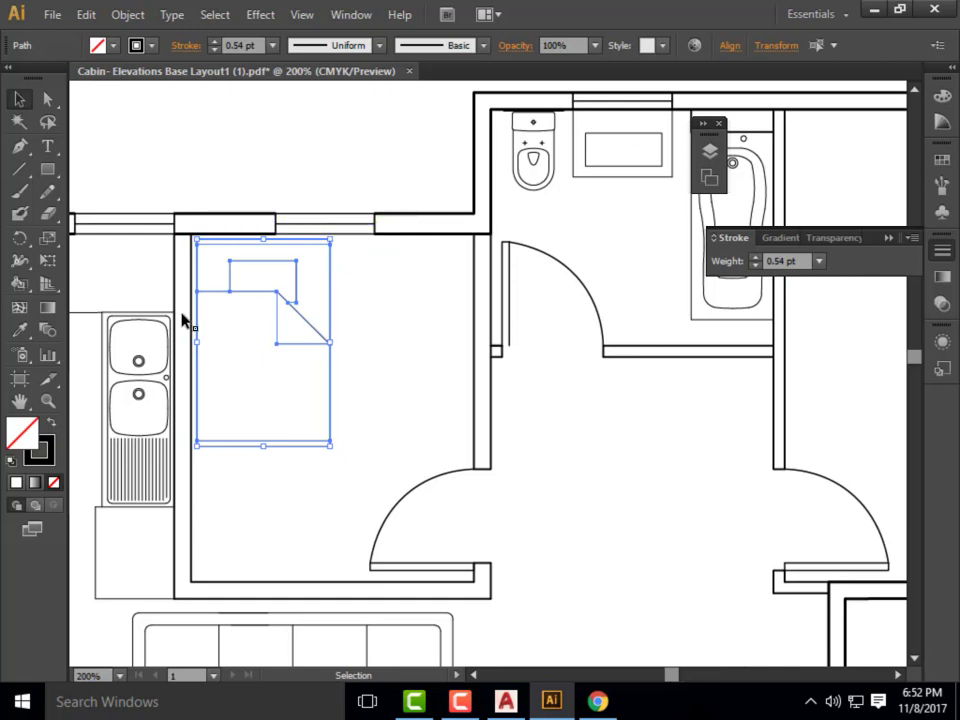
pyautogui.click(784, 261)
pyautogui.press('BackSpace')
pyautogui.press('BackSpace')
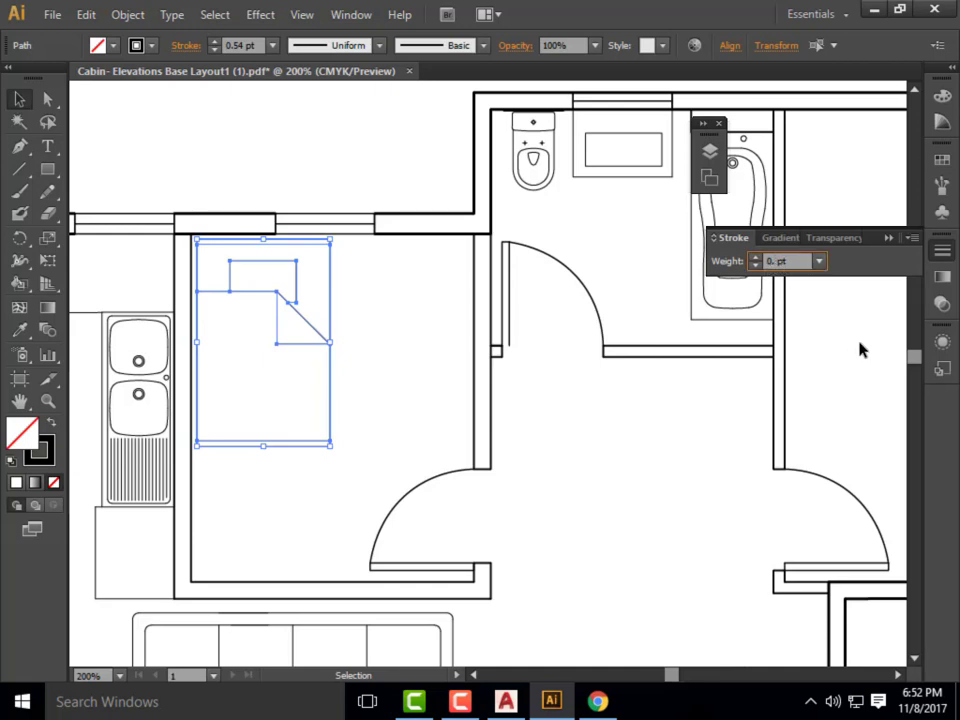
pyautogui.write('25')
pyautogui.press('Return')
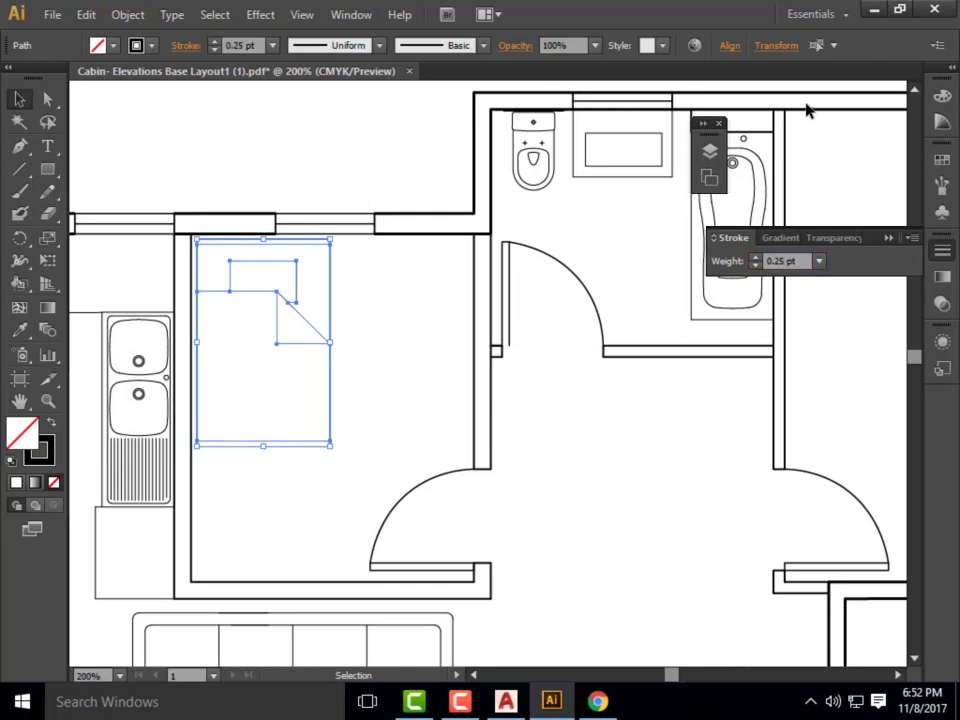
# - Set the opacity of the small bedroom's bed lines to 70% and deselect them
pyautogui.click(578, 45)
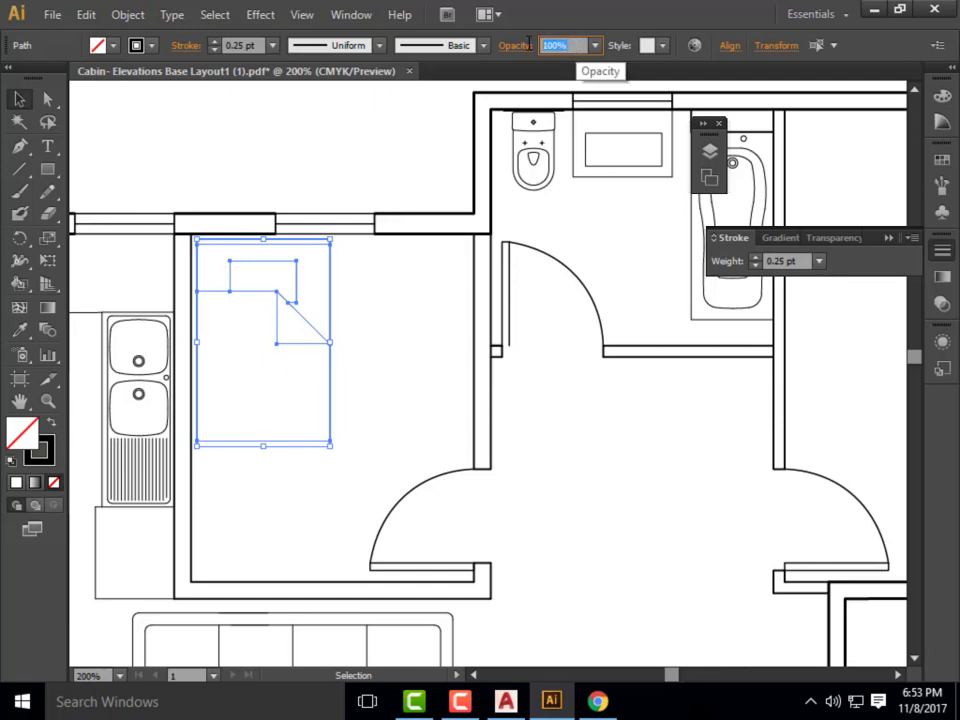
pyautogui.write('70')
pyautogui.press('Return')
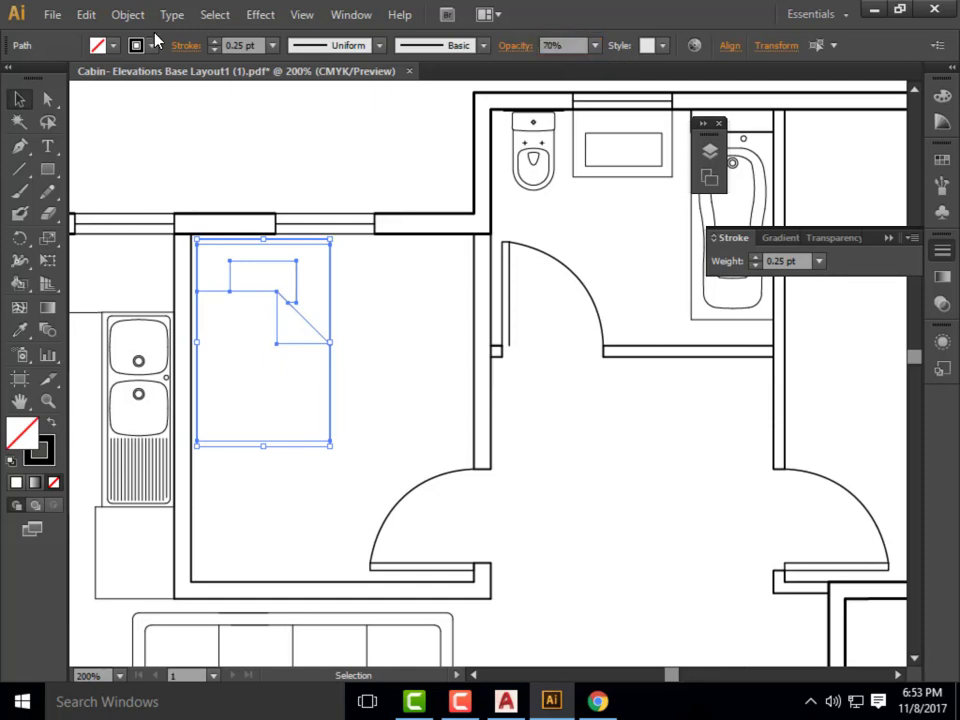
pyautogui.click(445, 378)
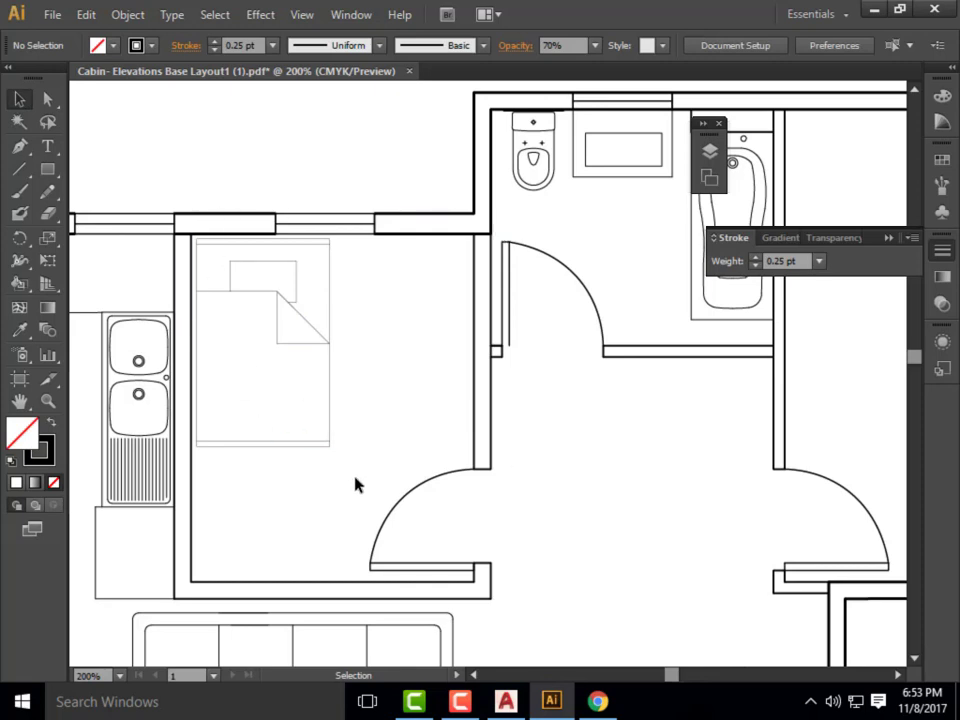
# - Compare the bed with the surrounding furniture, undo its opacity and stroke weight changes, and deselect it
pyautogui.scroll(-3, 409, 287)
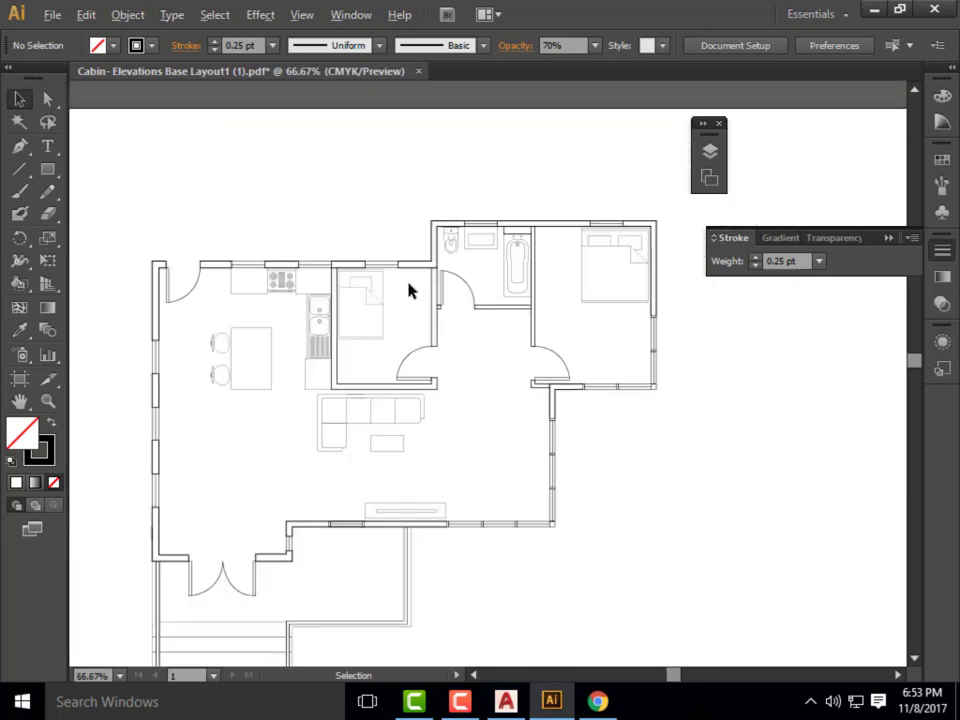
pyautogui.scroll(1, 326, 369)
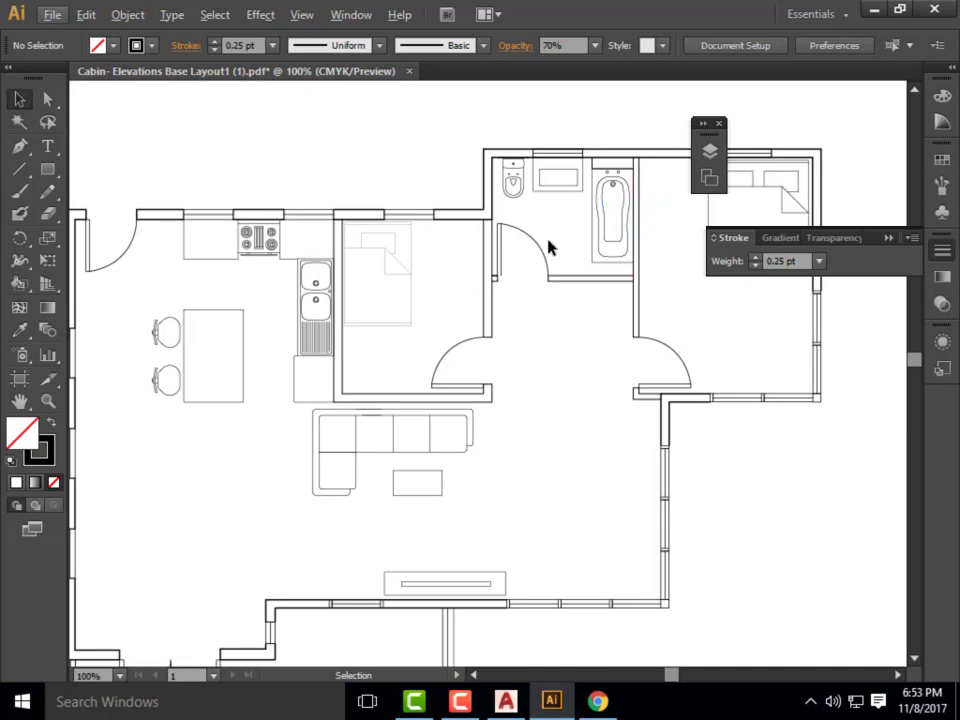
pyautogui.hotkey('ctrl', 'z')
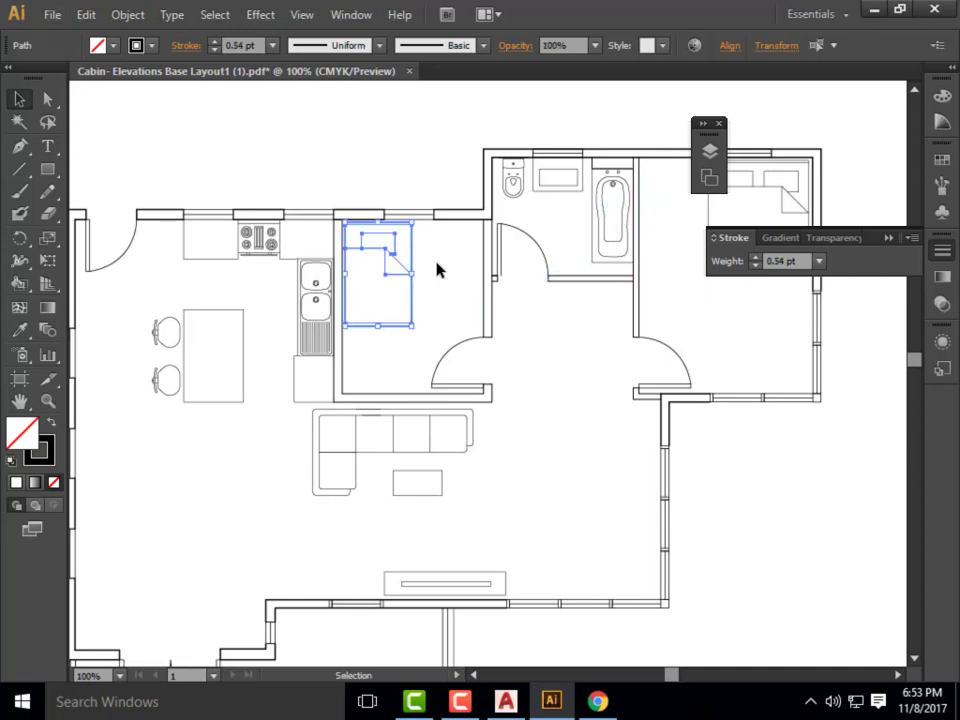
pyautogui.click(426, 270)
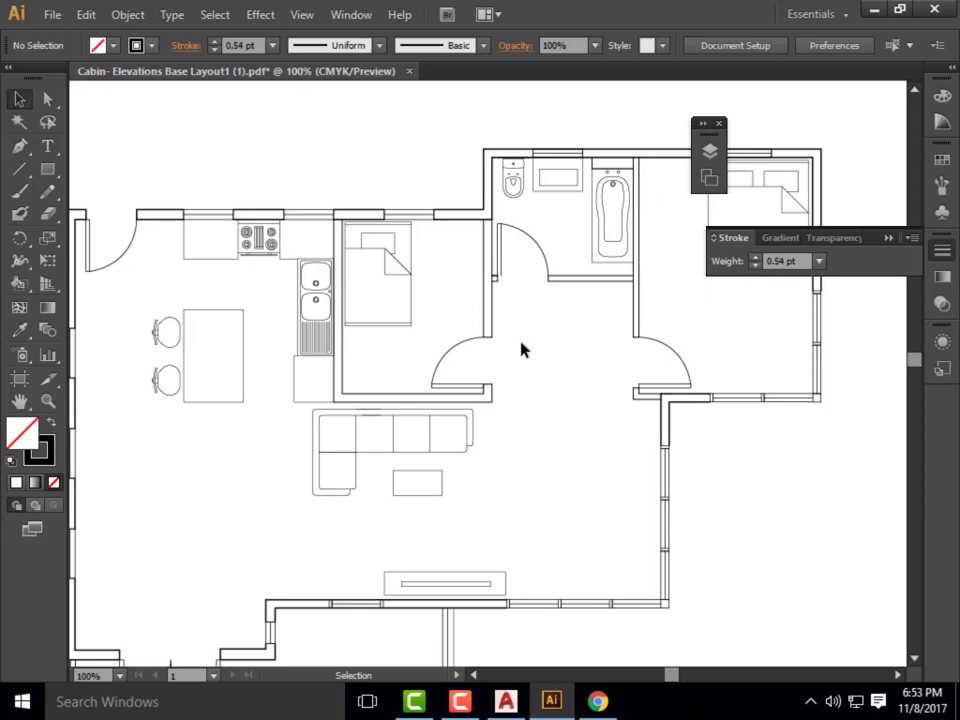
# - Select the small bedroom's bed outline and extend the selection to all objects with the same stroke weight
pyautogui.click(415, 292)
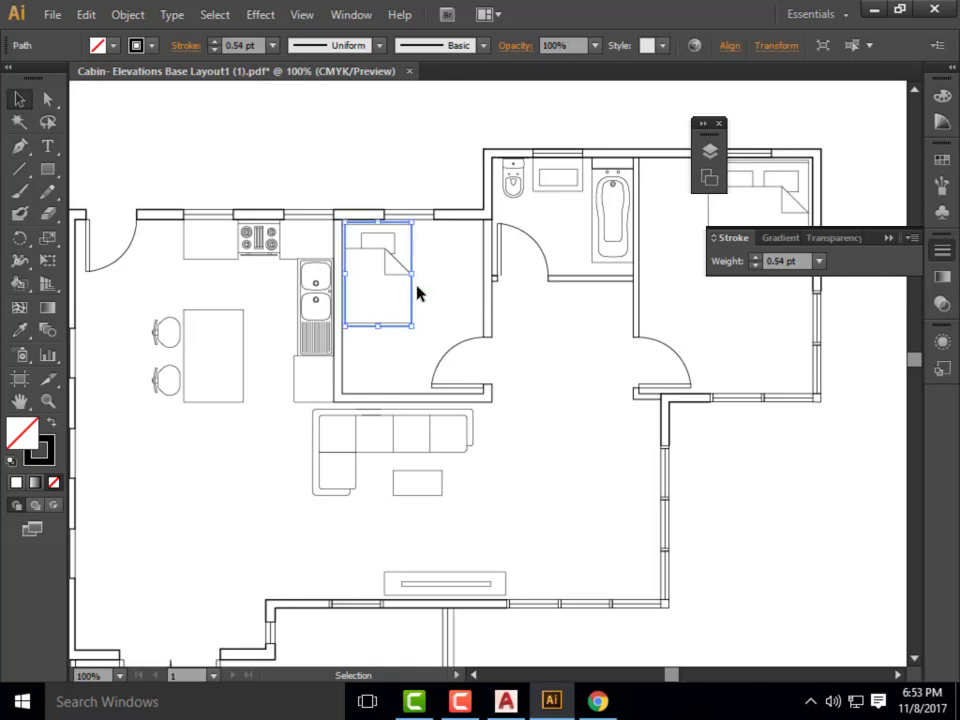
pyautogui.click(213, 15)
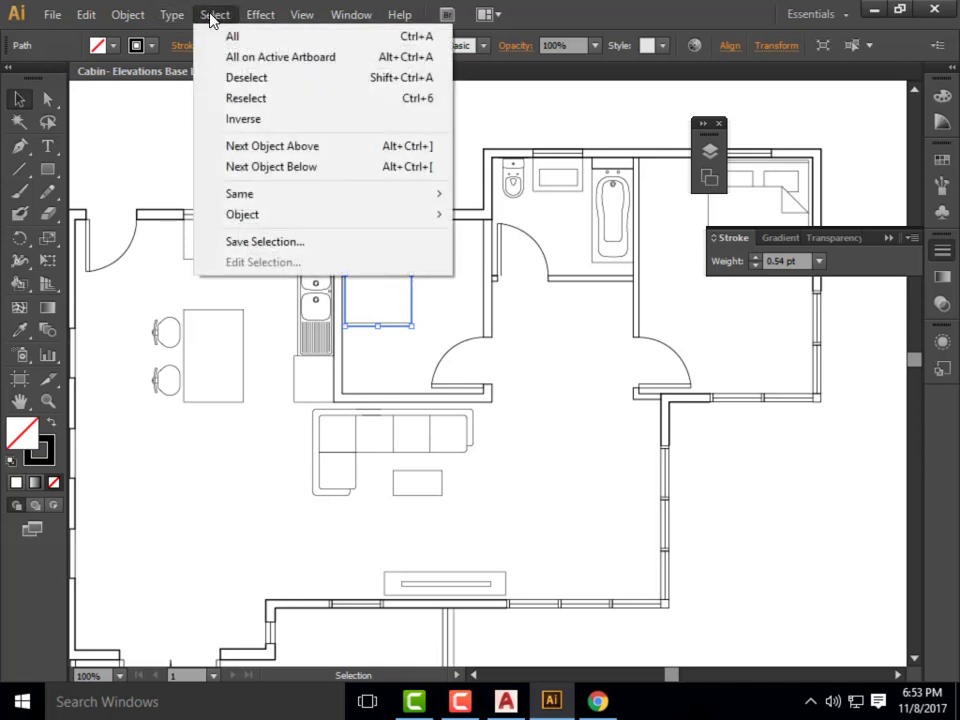
pyautogui.moveTo(230, 194)
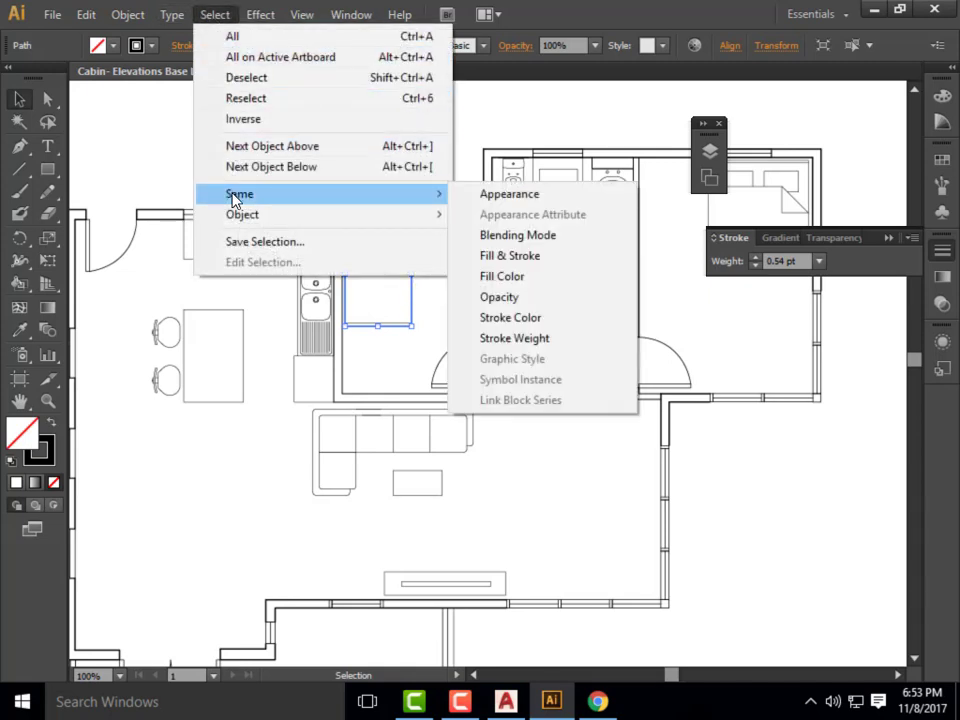
pyautogui.click(514, 340)
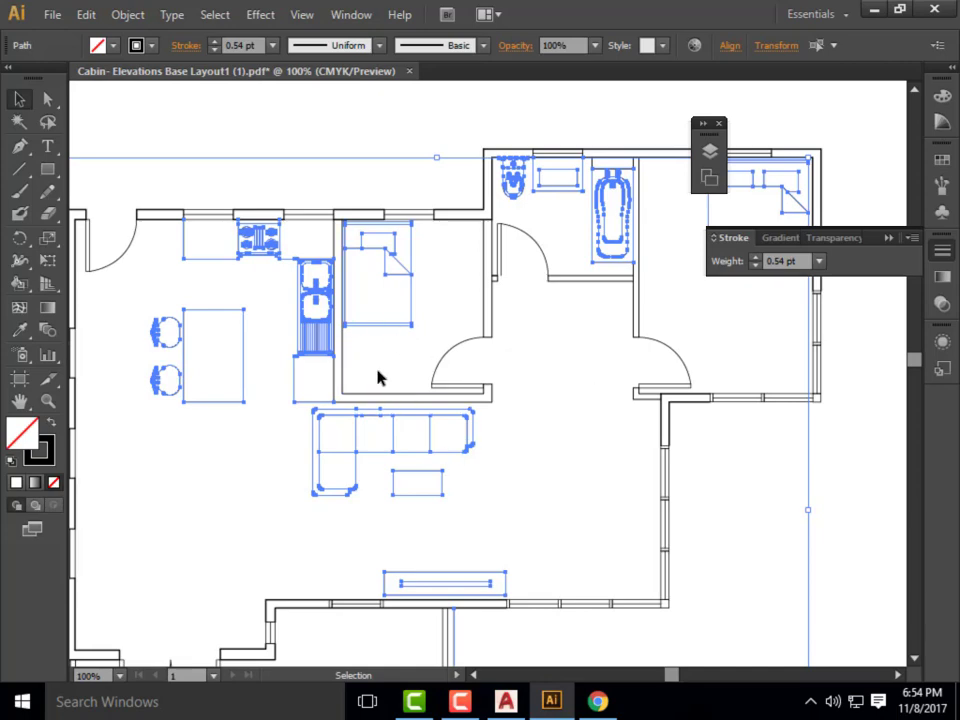
# - Set the stroke weight of all the selected furniture, fixture and stair lines to 0.25 pt
pyautogui.scroll(-4, 375, 298)
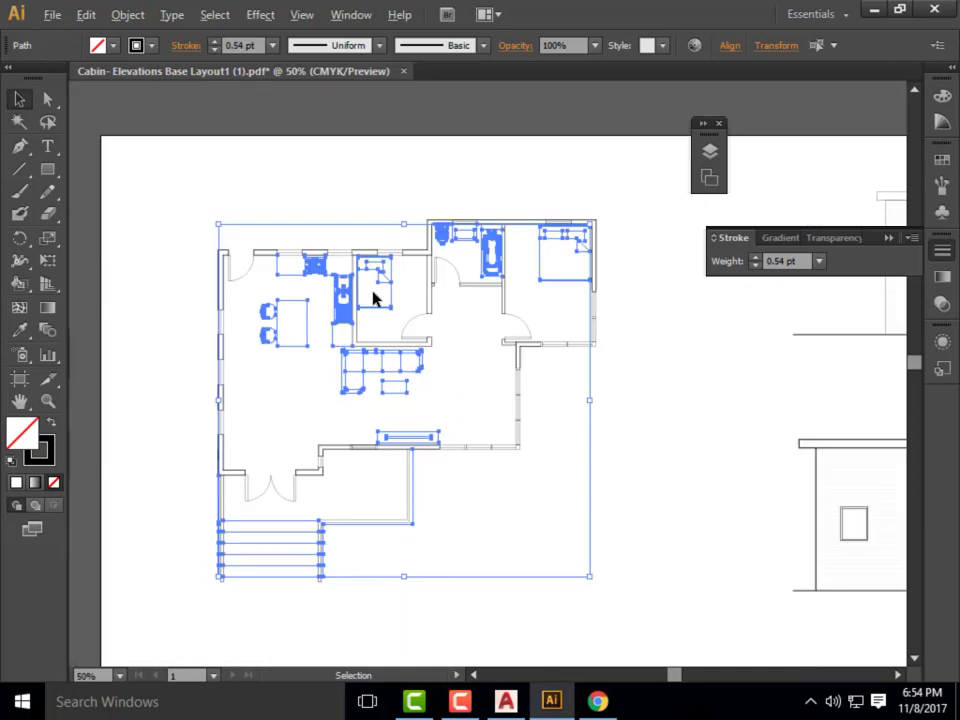
pyautogui.scroll(3, 375, 298)
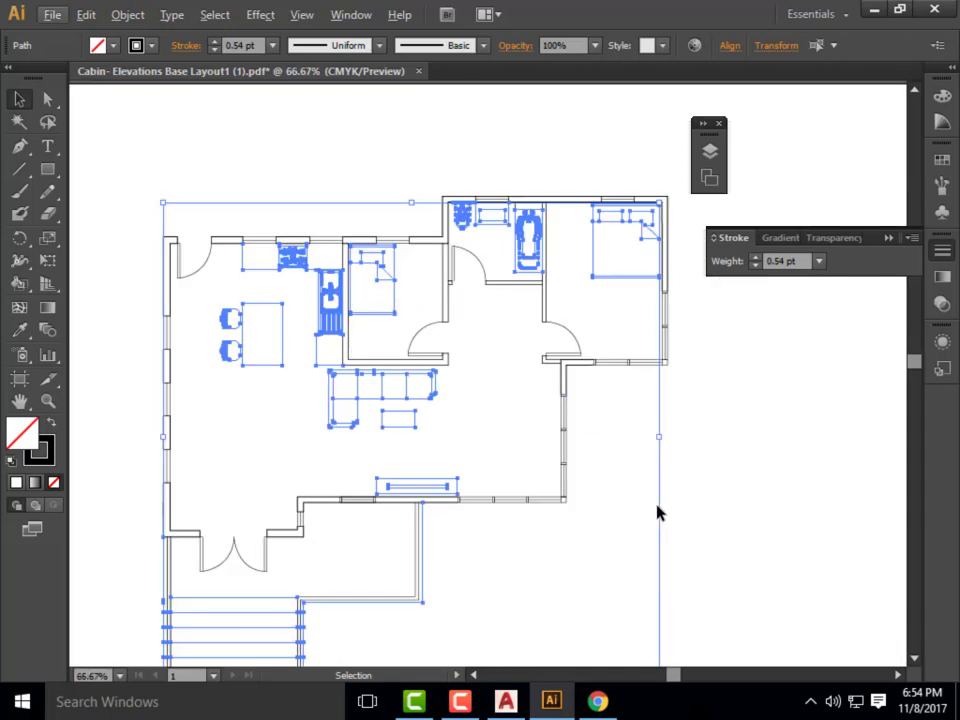
pyautogui.scroll(1, 444, 489)
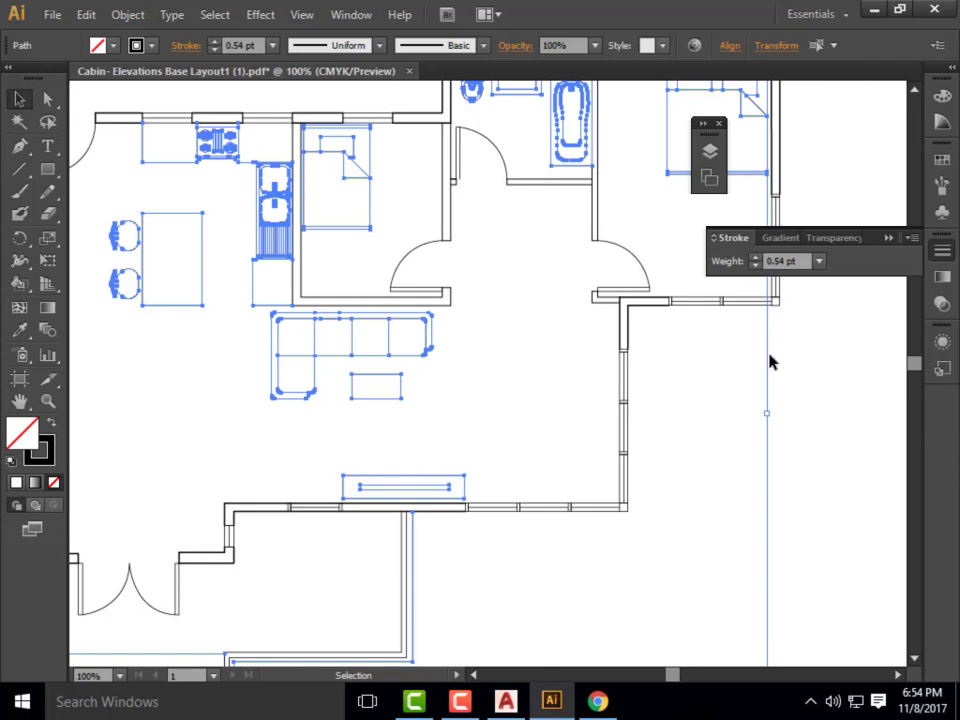
pyautogui.moveTo(784, 261); pyautogui.dragTo(761, 262)
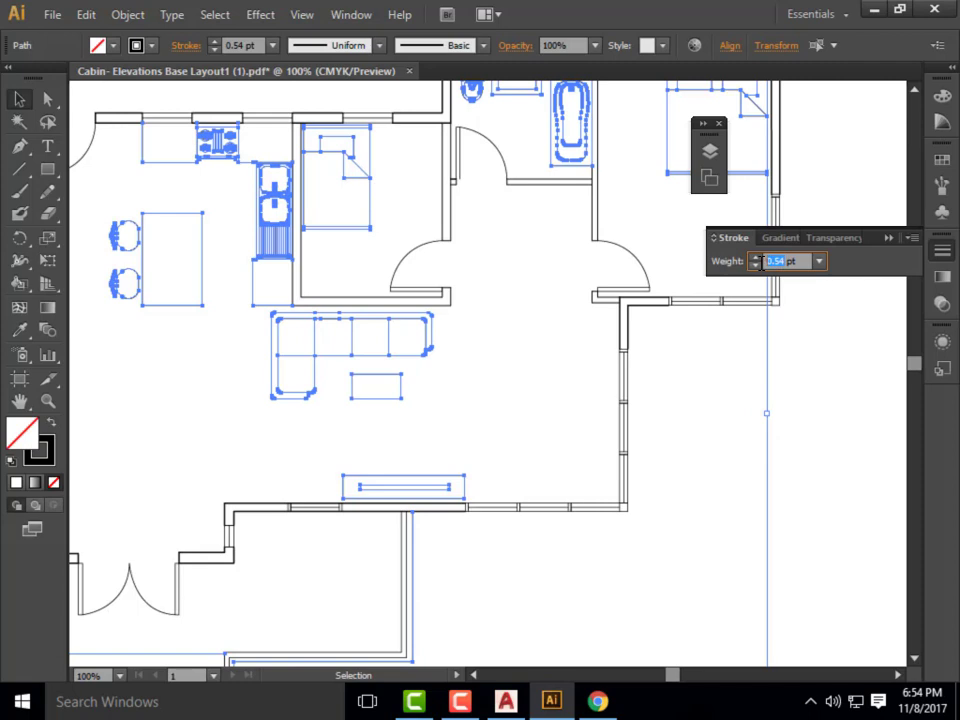
pyautogui.write('0.25')
pyautogui.press('Return')
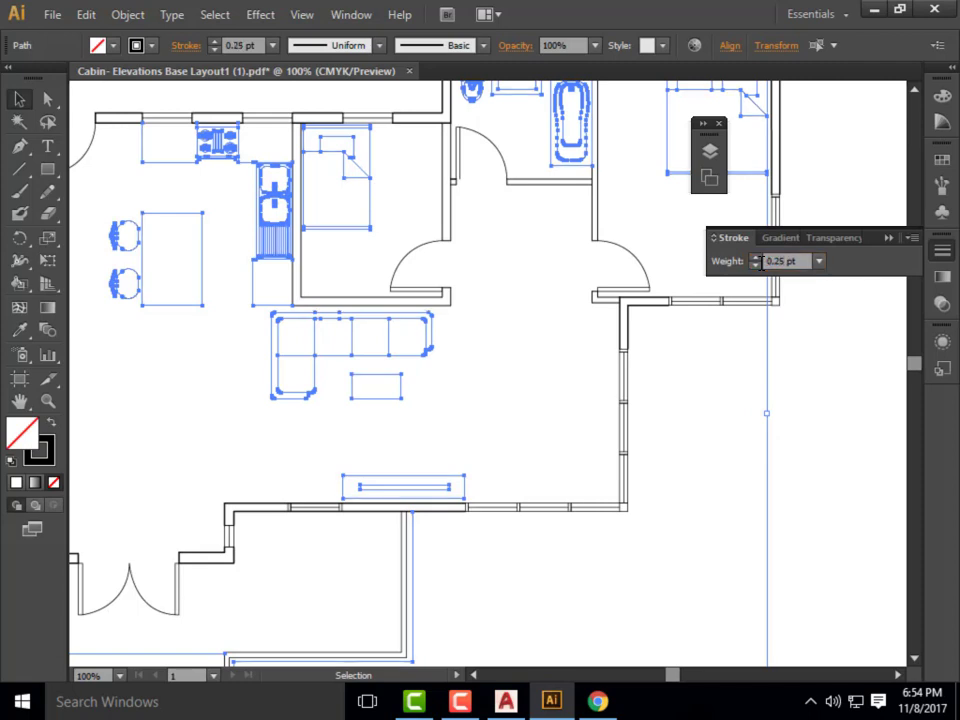
# - Set the opacity of the selected furniture, fixture and stair lines to 70% and deselect them
pyautogui.click(511, 46)
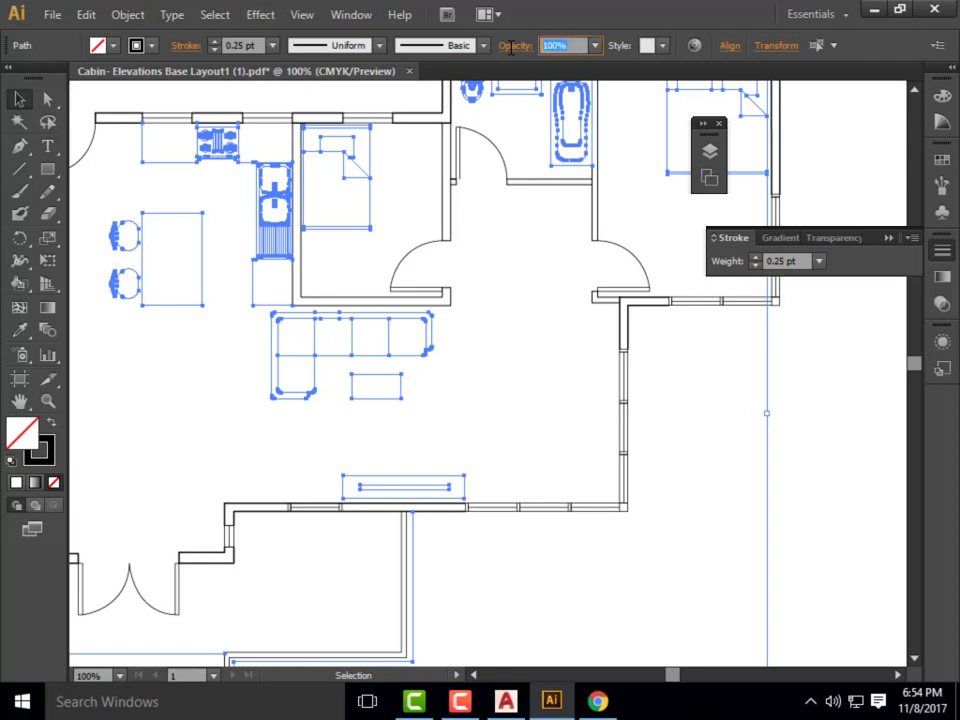
pyautogui.write('70')
pyautogui.press('Return')
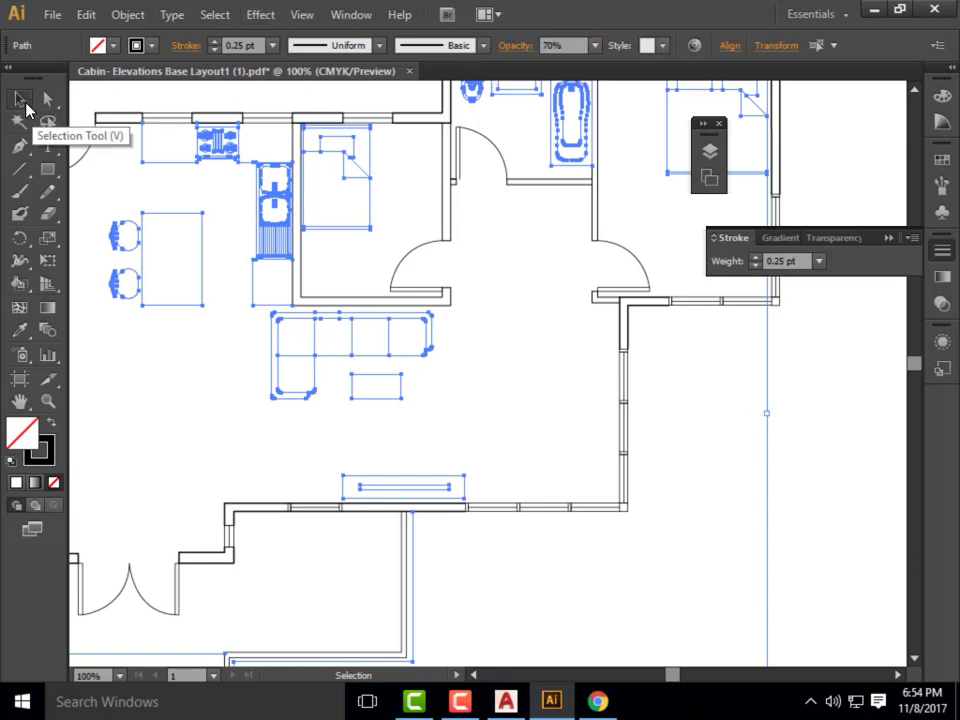
pyautogui.click(846, 482)
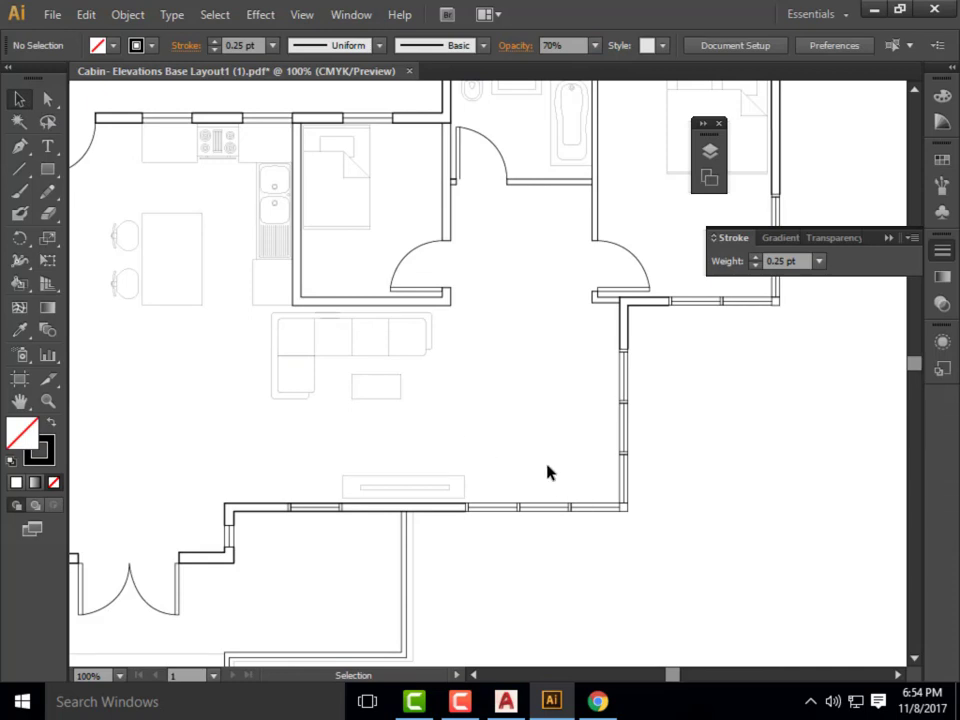
pyautogui.scroll(3, 150, 148)
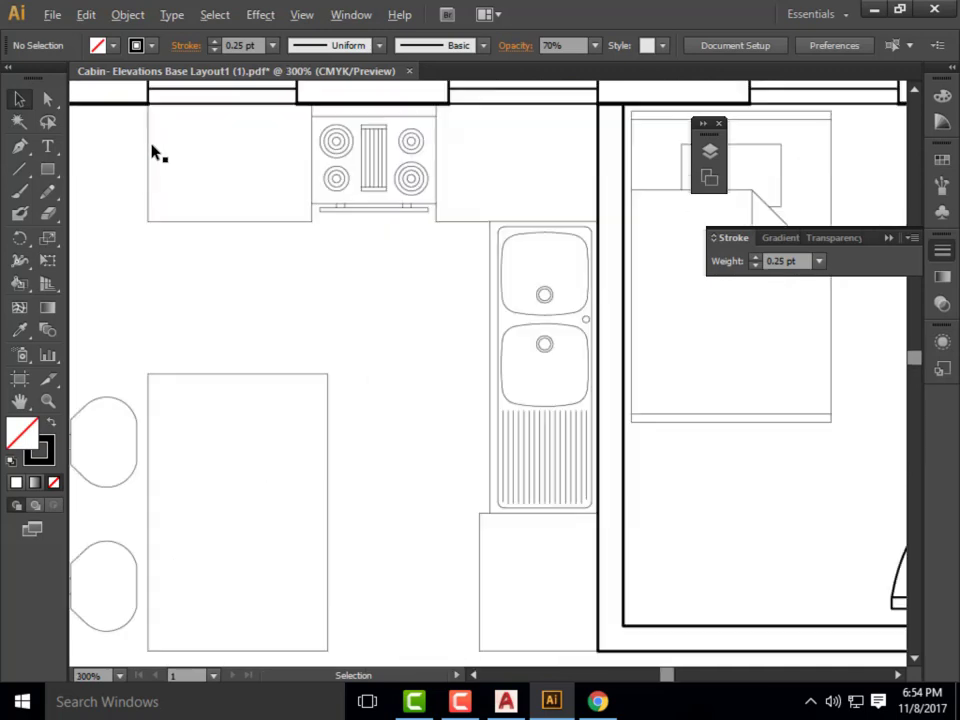
pyautogui.click(150, 191)
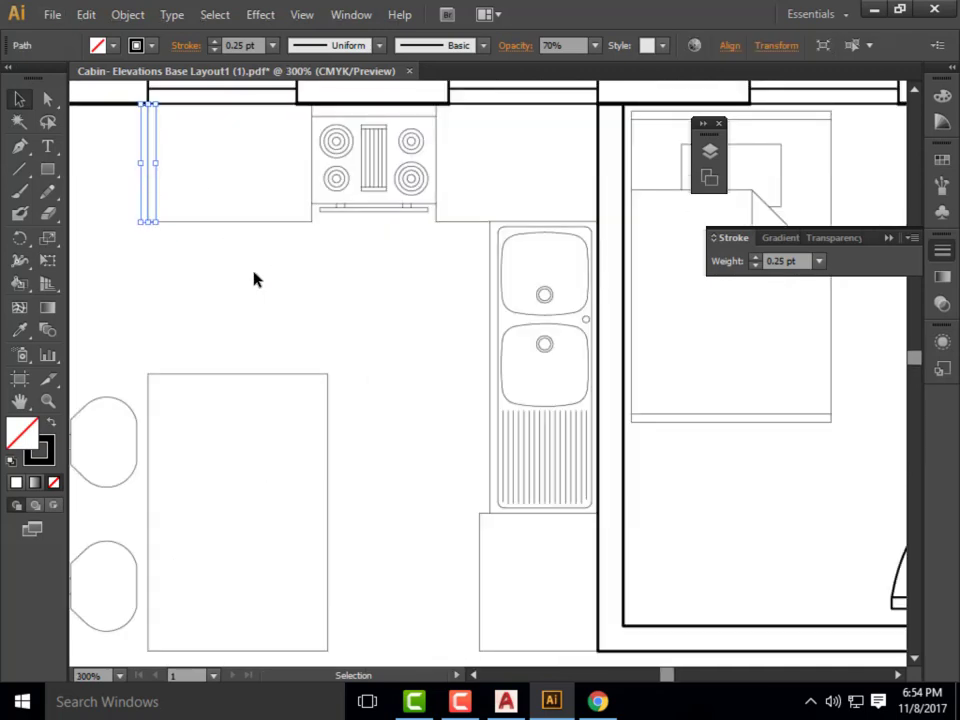
pyautogui.keyDown('shift'); pyautogui.click(248, 222); pyautogui.keyUp('shift')
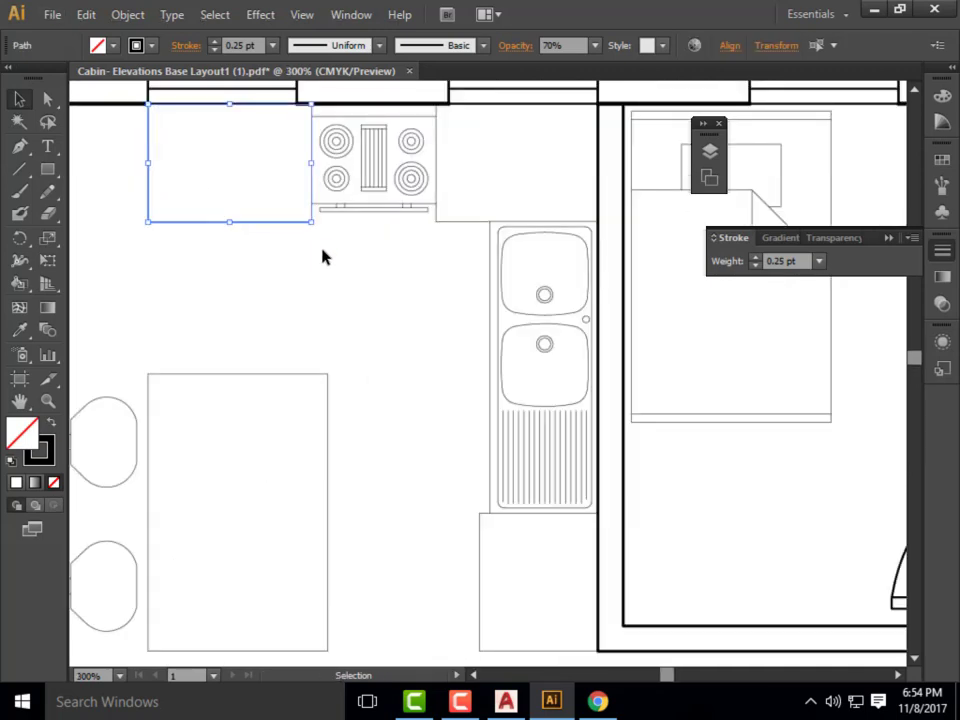
pyautogui.click(326, 262)
pyautogui.click(158, 220)
pyautogui.click(460, 222)
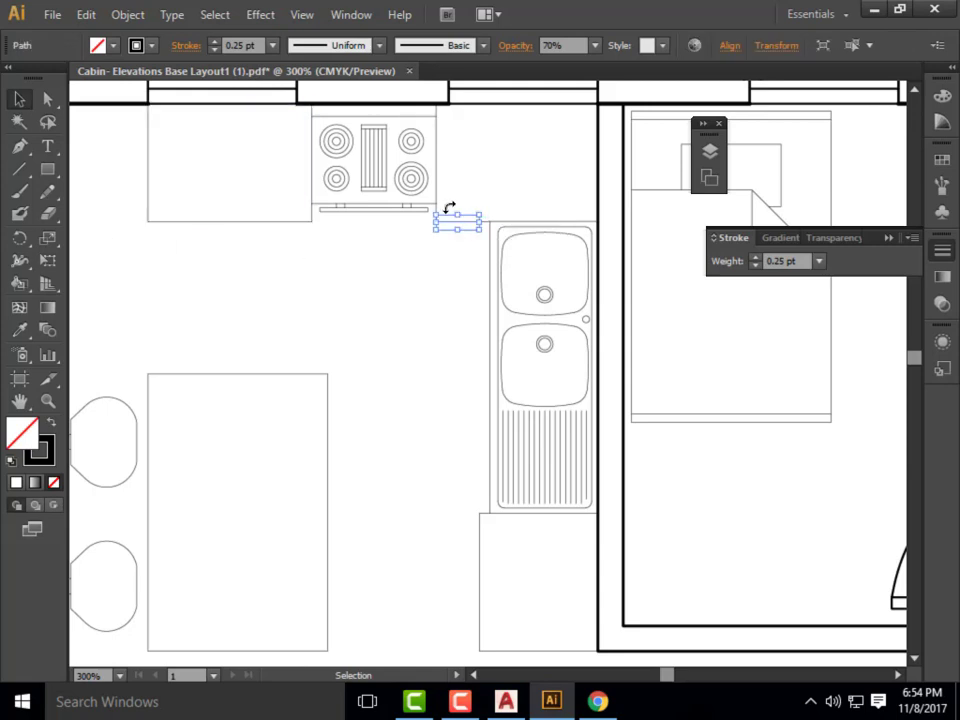
pyautogui.click(148, 220)
pyautogui.press('a')
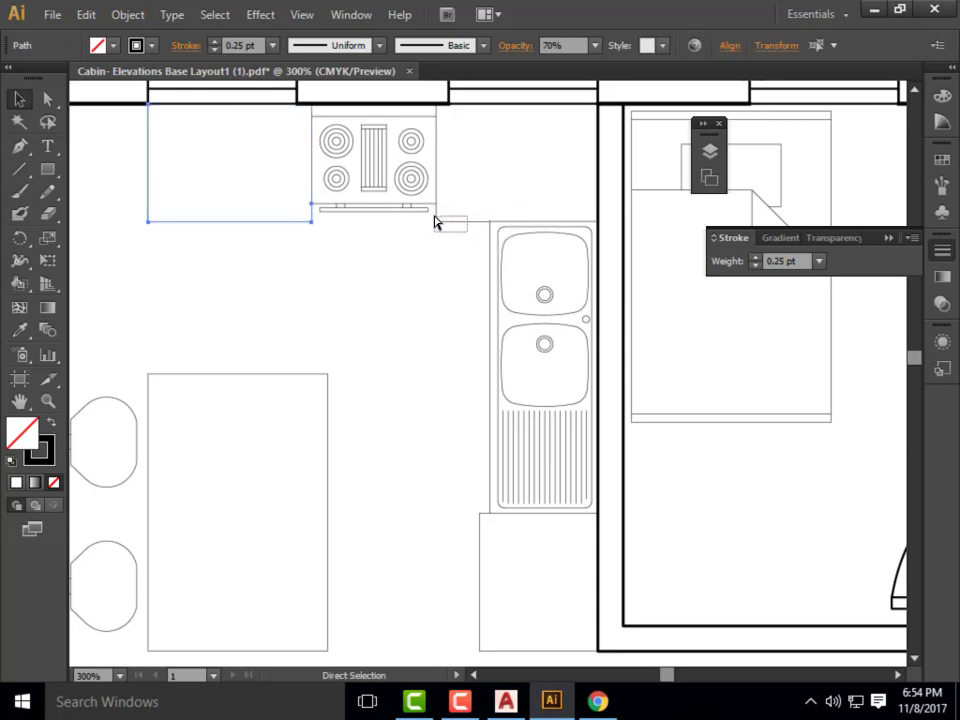
pyautogui.click(439, 222)
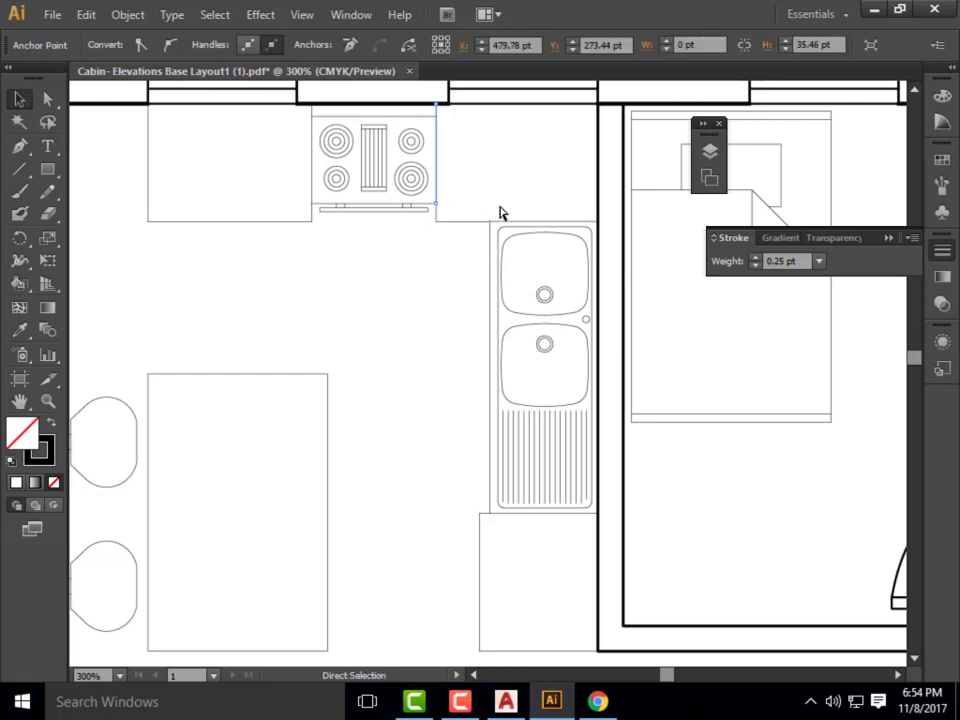
pyautogui.click(435, 221)
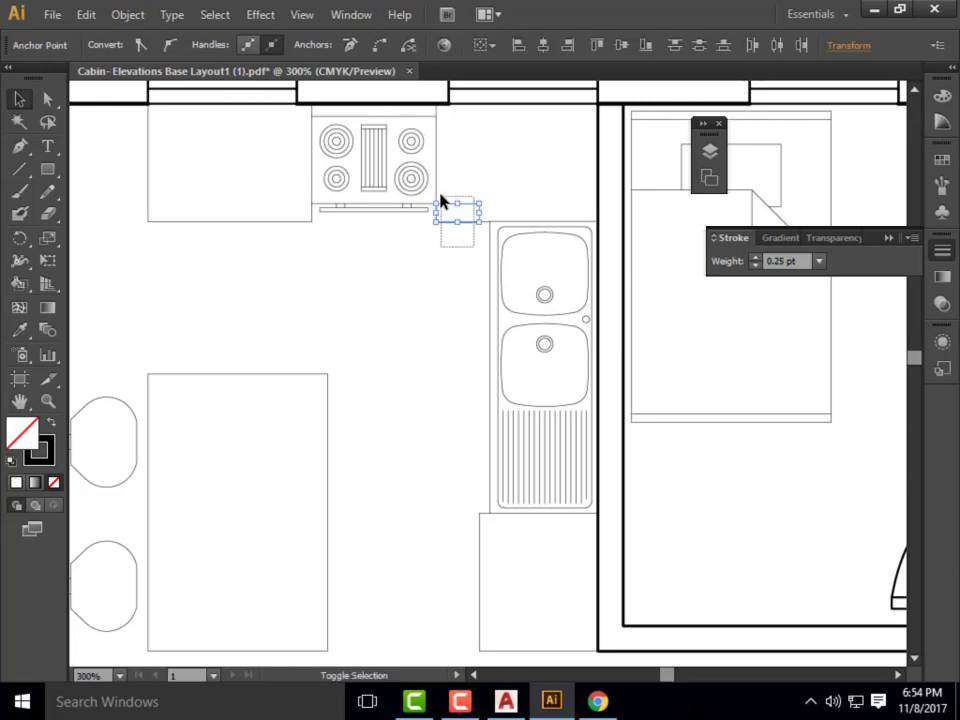
pyautogui.click(439, 189)
pyautogui.moveTo(476, 224); pyautogui.dragTo(501, 229)
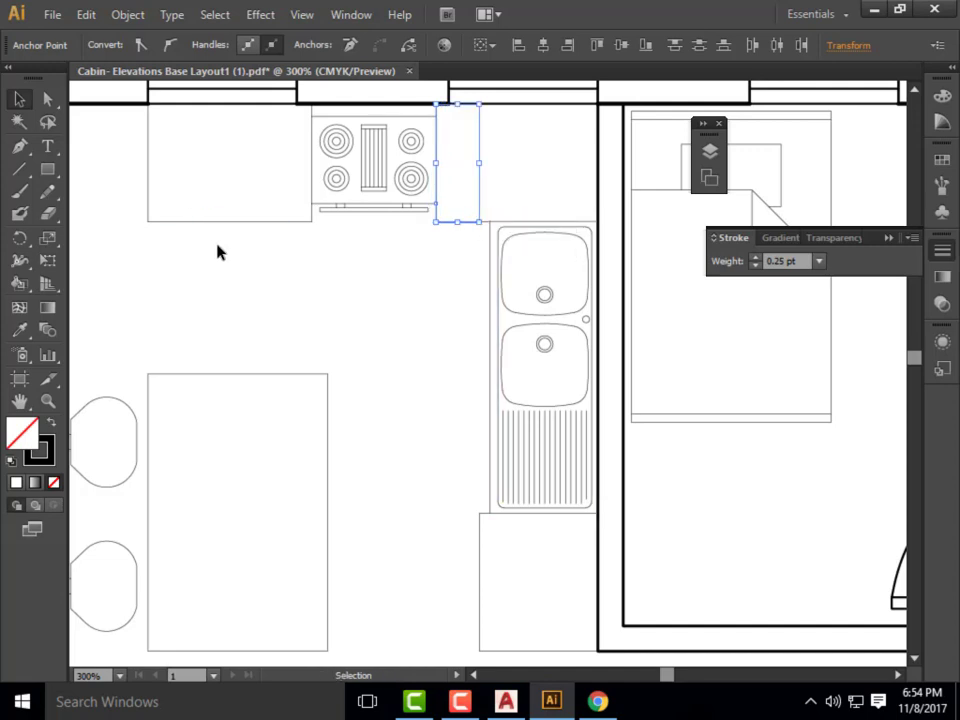
# - Select the kitchen counter outlines on both sides of the stove and below the sink, together with the dining table outline
pyautogui.click(149, 180)
pyautogui.press('v')
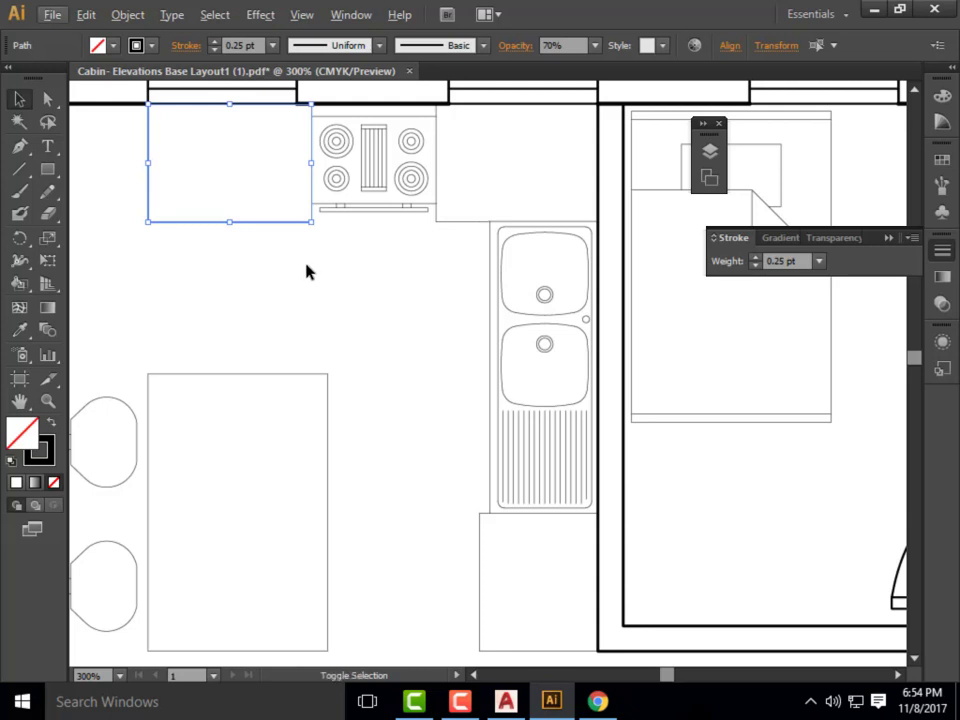
pyautogui.keyDown('shift'); pyautogui.click(450, 218); pyautogui.keyUp('shift')
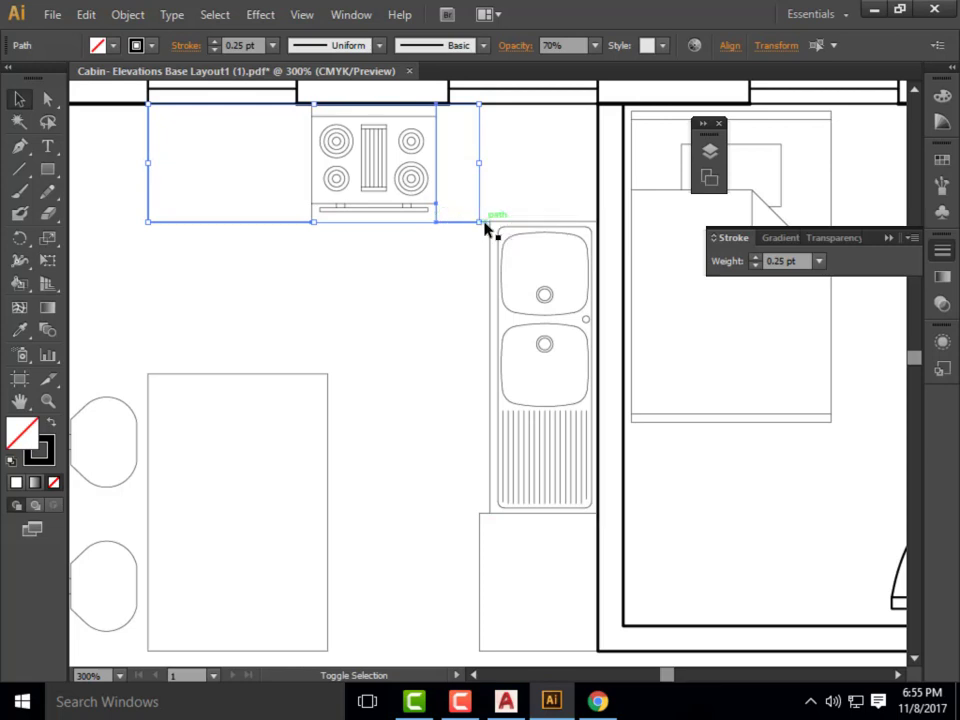
pyautogui.moveTo(484, 228); pyautogui.dragTo(508, 251)
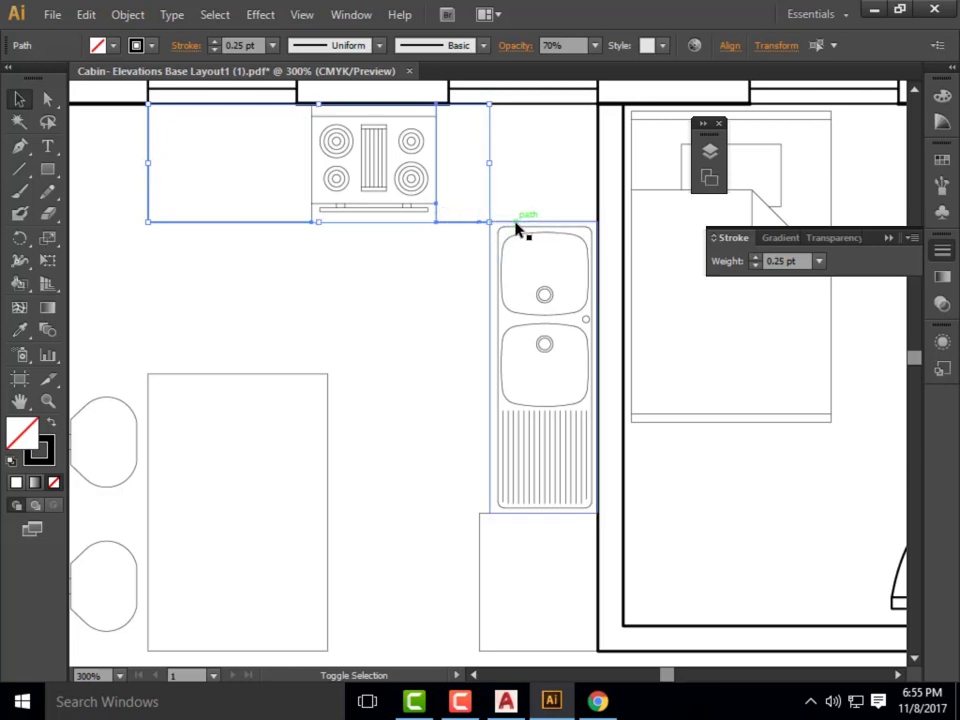
pyautogui.keyDown('shift'); pyautogui.click(468, 535); pyautogui.keyUp('shift')
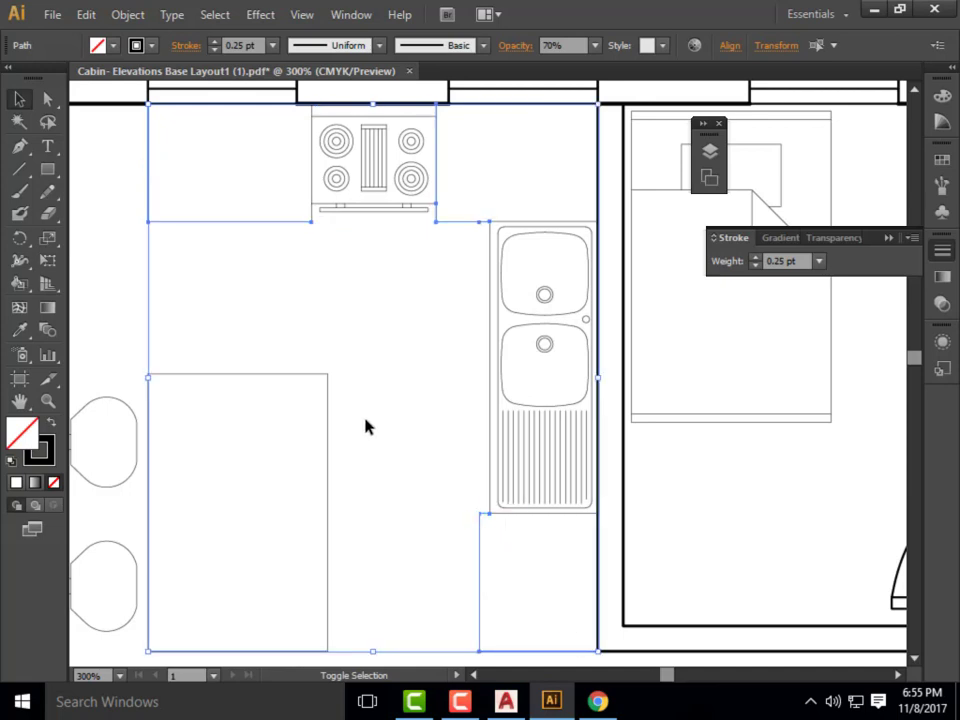
pyautogui.keyDown('shift'); pyautogui.click(318, 376); pyautogui.keyUp('shift')
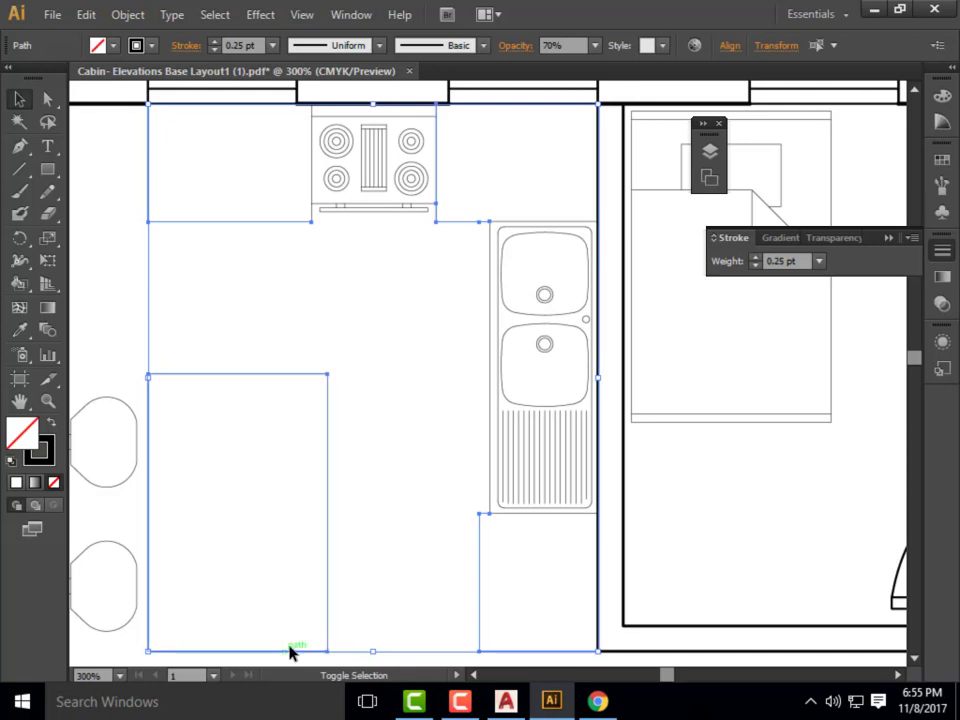
pyautogui.moveTo(375, 545); pyautogui.dragTo(246, 358)
pyautogui.moveTo(386, 499); pyautogui.dragTo(227, 321)
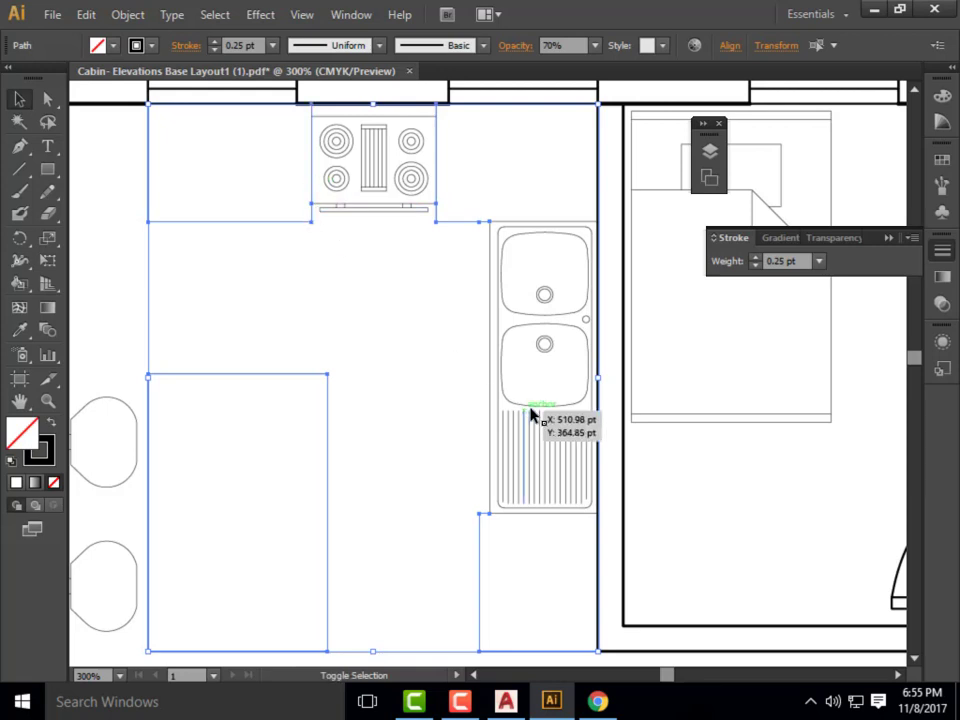
# - Set the selected counter and table outlines to a 0.6 pt stroke weight and 100% opacity, and deselect them
pyautogui.click(775, 261)
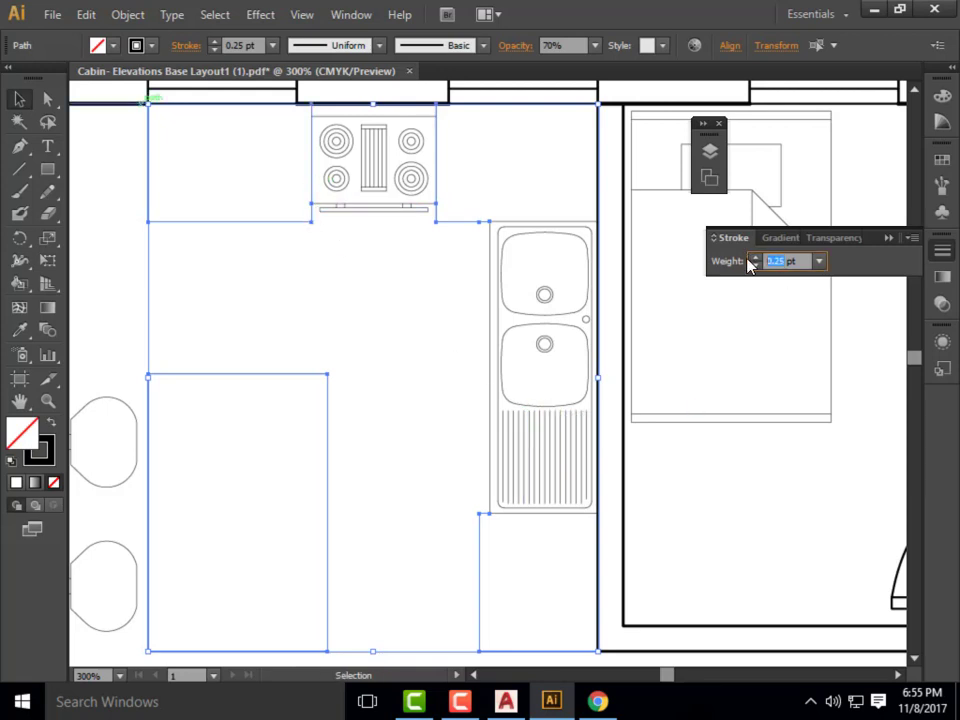
pyautogui.write('0.6')
pyautogui.press('Return')
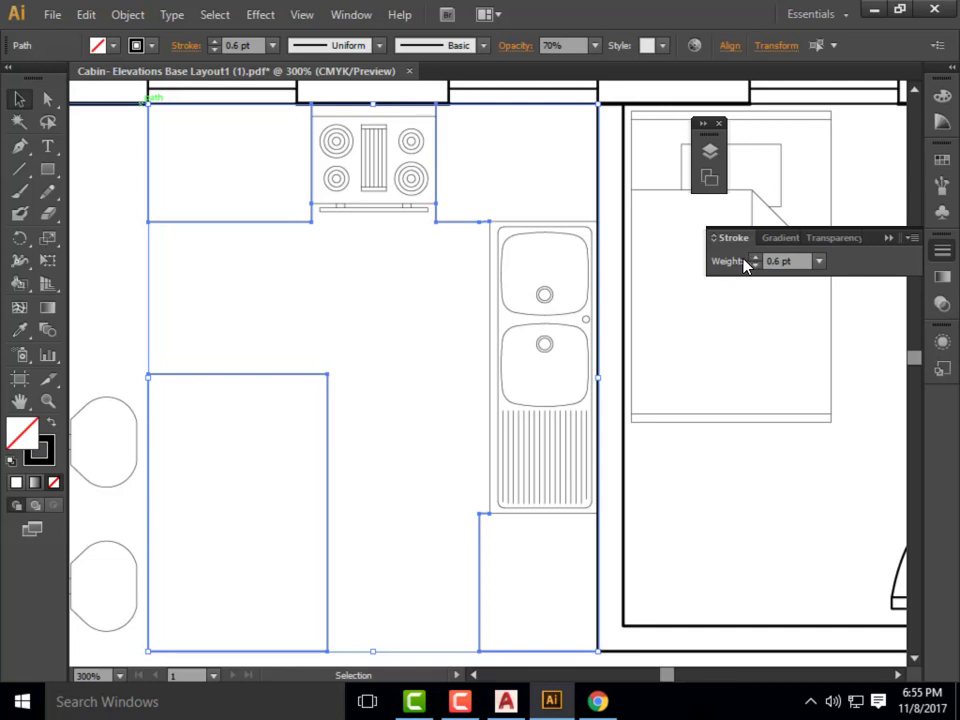
pyautogui.click(553, 45)
pyautogui.write('100')
pyautogui.press('Return')
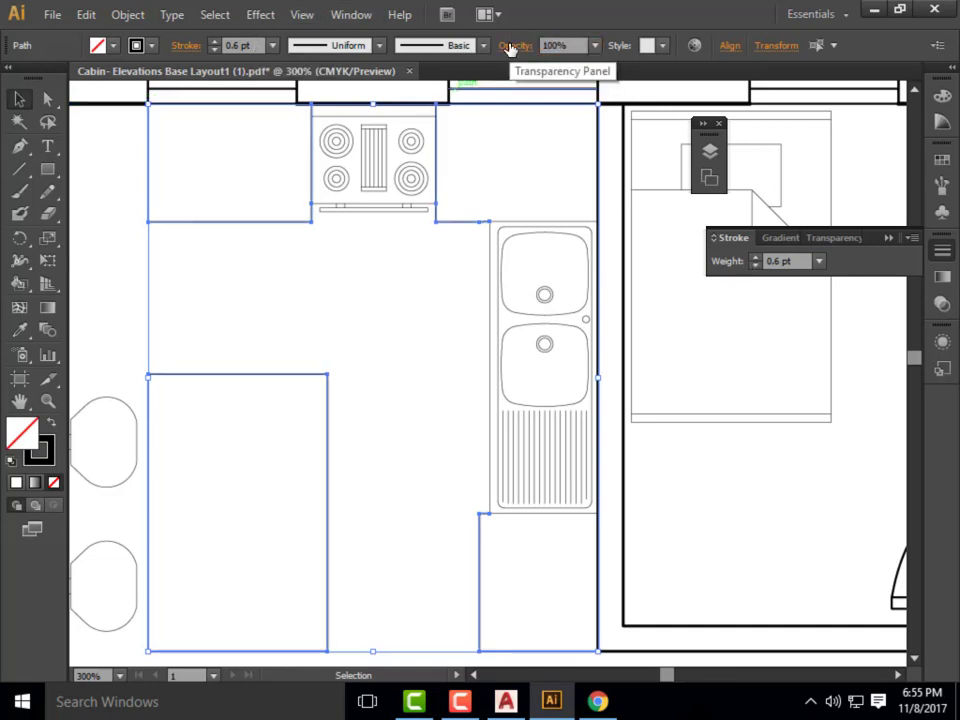
pyautogui.click(111, 218)
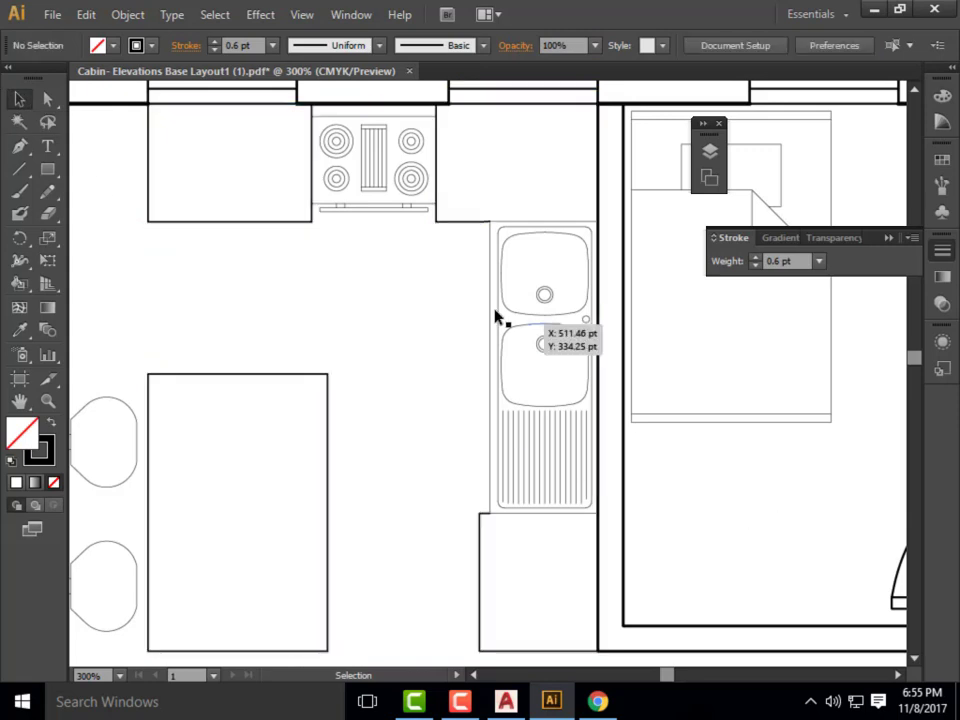
# - Stretch the short line between the sink unit and the lower counter so it spans the counter's full width to the wall
pyautogui.moveTo(570, 509); pyautogui.dragTo(572, 493)
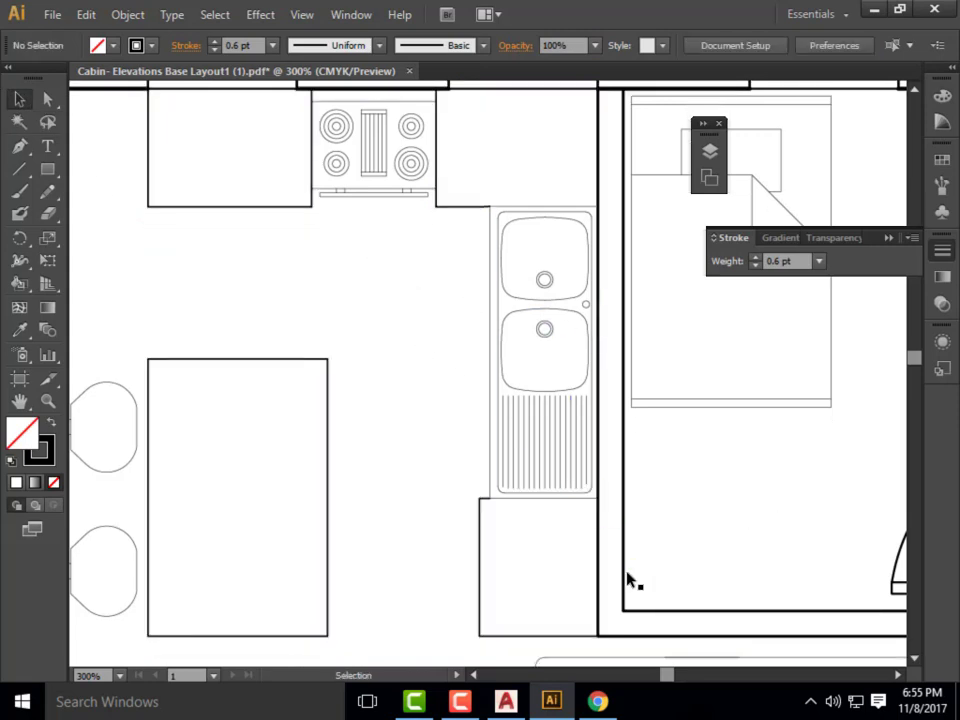
pyautogui.moveTo(489, 503); pyautogui.dragTo(511, 499)
pyautogui.moveTo(513, 499); pyautogui.dragTo(582, 498)
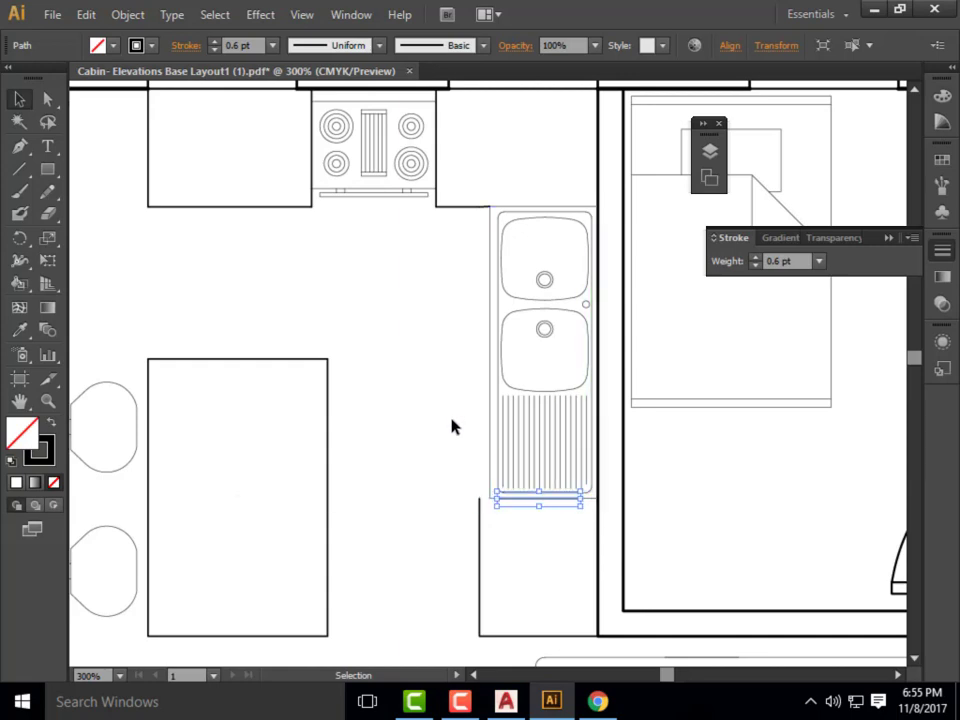
pyautogui.moveTo(495, 499); pyautogui.dragTo(479, 500)
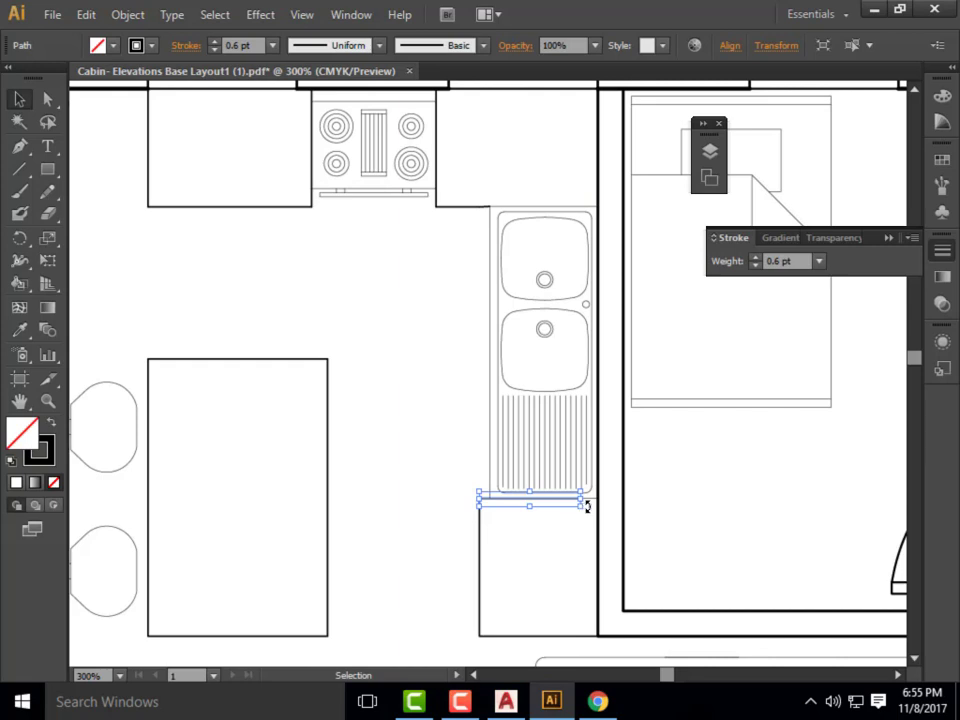
pyautogui.moveTo(587, 500); pyautogui.dragTo(597, 499)
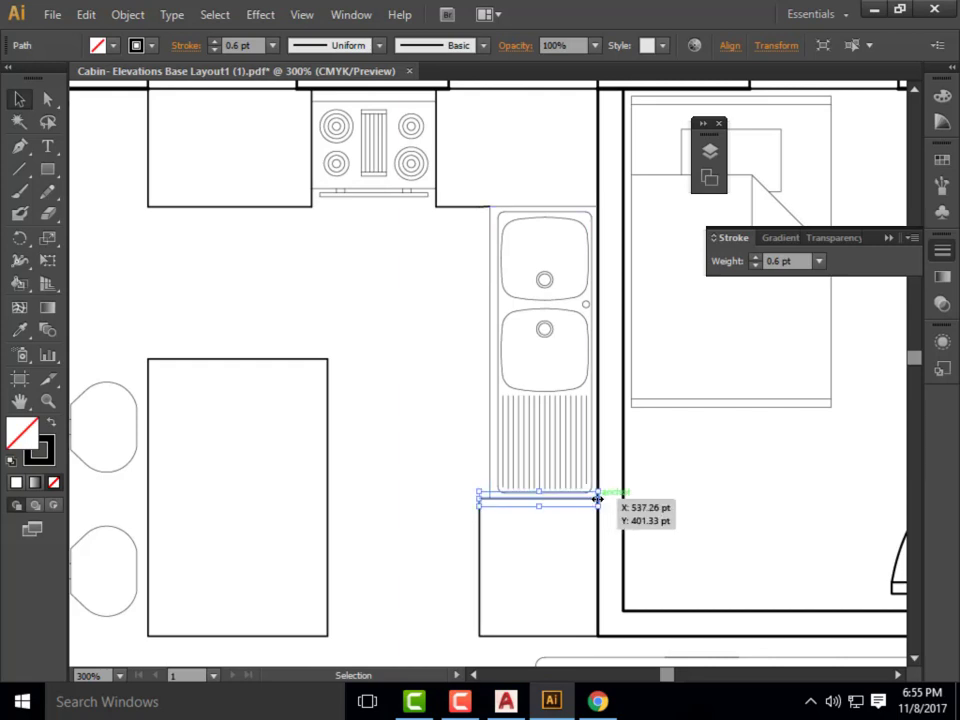
pyautogui.click(440, 473)
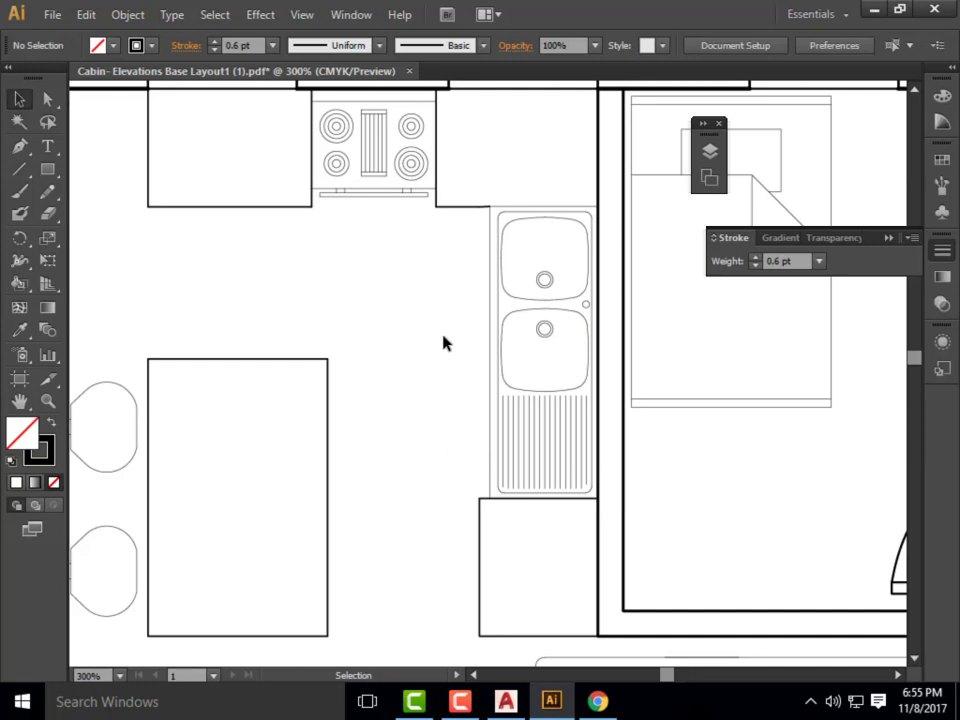
# - Examine the floor plan at a wider view, comparing the counter and table outlines with the furniture and wall lines
pyautogui.scroll(-3, 289, 255)
pyautogui.scroll(1, 298, 285)
pyautogui.press('alt')
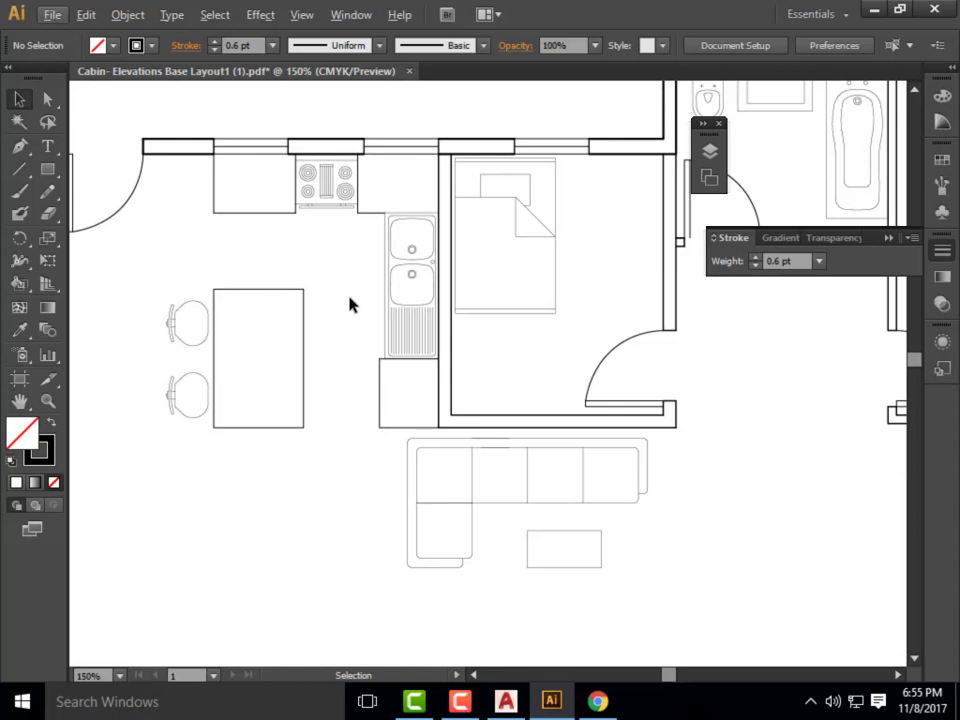
pyautogui.scroll(-2, 360, 203)
pyautogui.scroll(1, 467, 317)
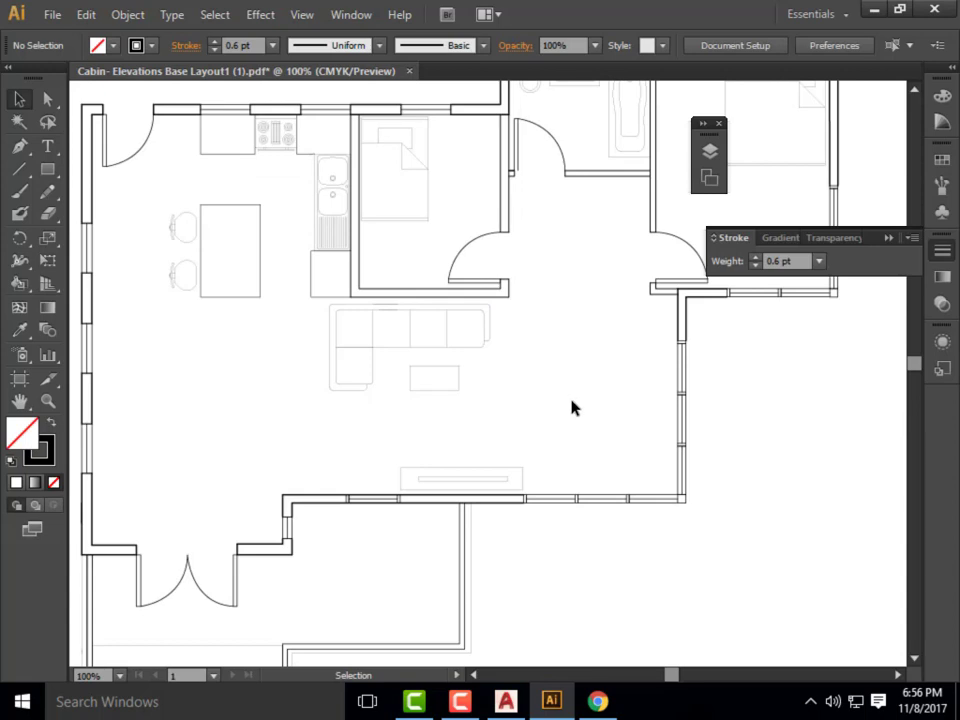
pyautogui.scroll(1, 391, 289)
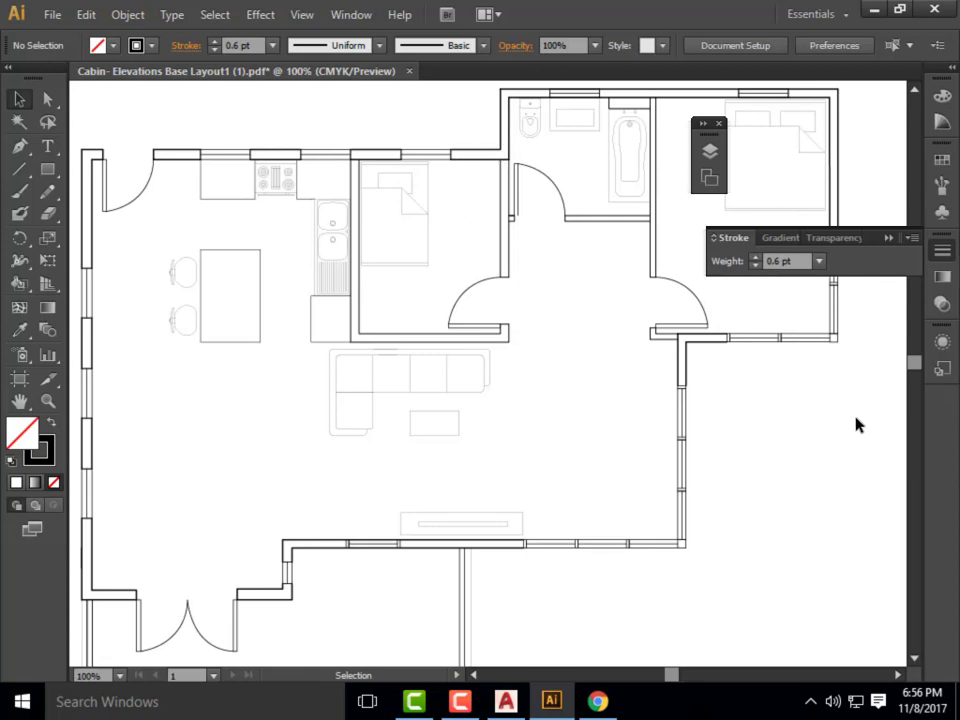
pyautogui.scroll(1, 611, 257)
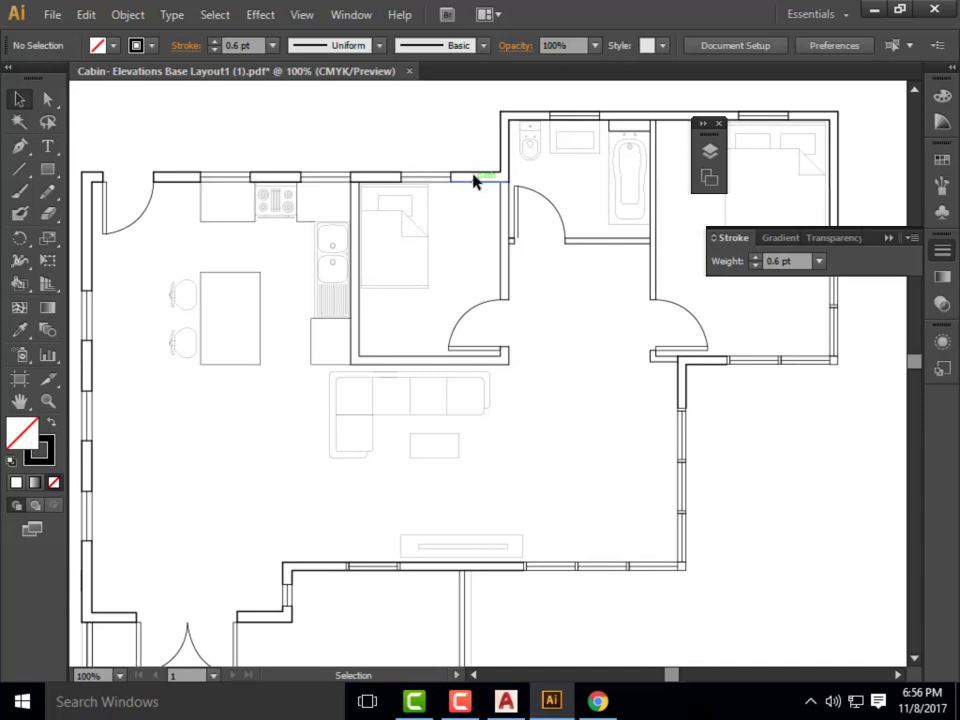
# - Select the exterior wall line above the small bedroom and extend the selection to all objects with the same stroke weight
pyautogui.click(474, 176)
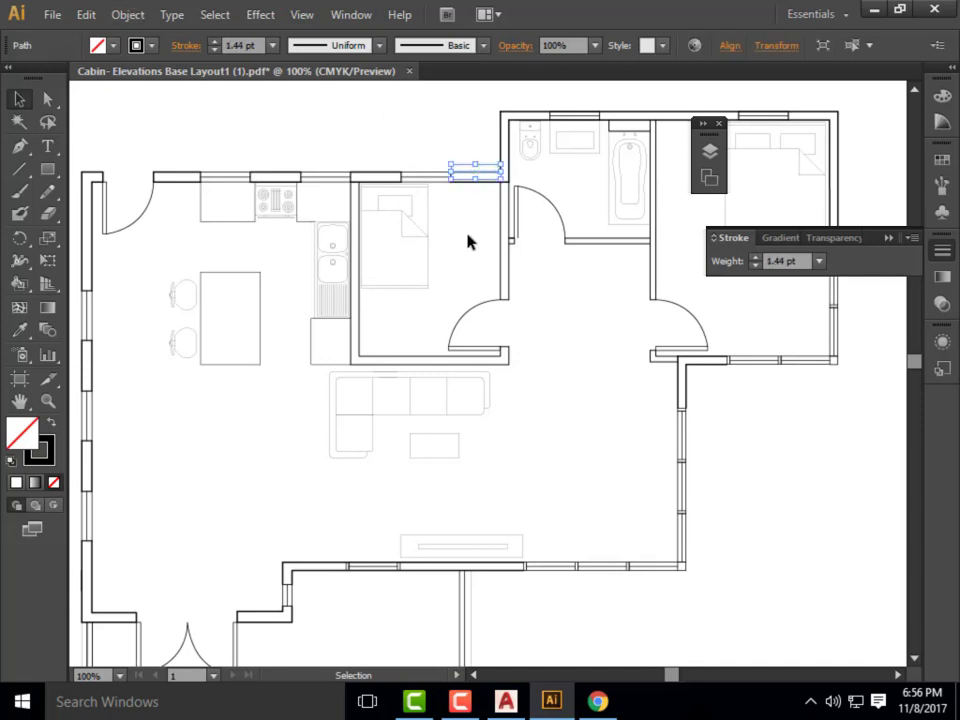
pyautogui.click(467, 240)
pyautogui.click(476, 178)
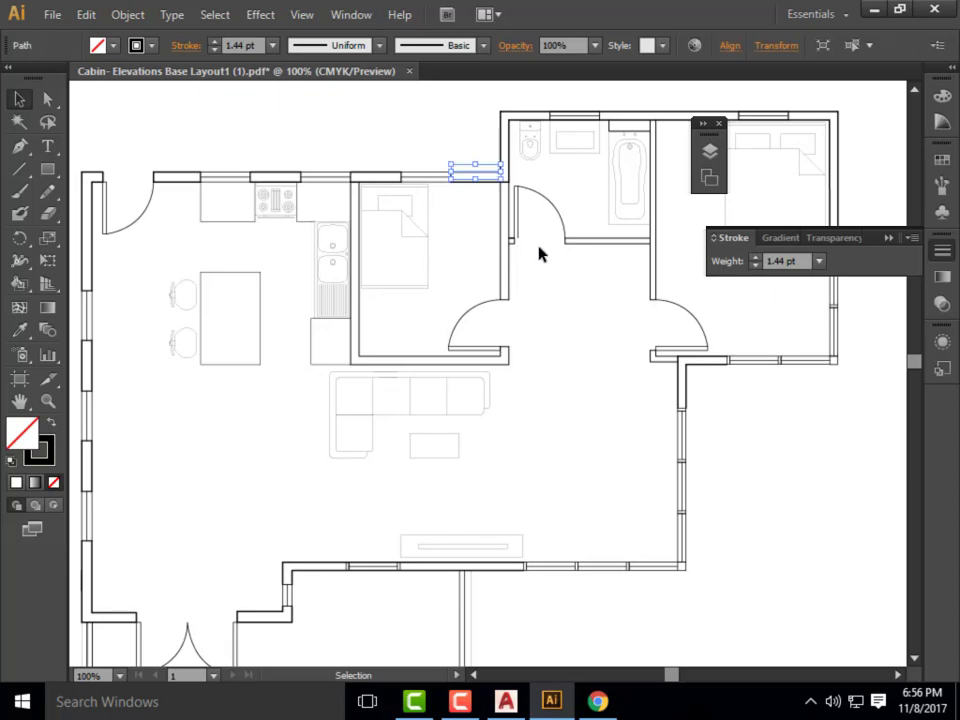
pyautogui.click(130, 15)
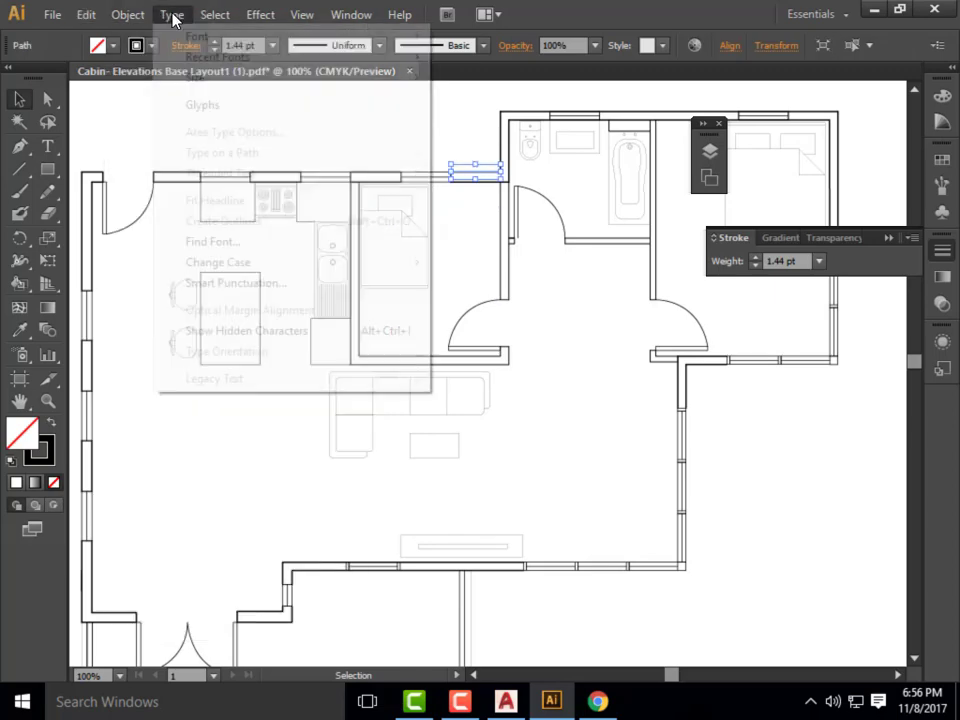
pyautogui.moveTo(214, 18)
pyautogui.moveTo(285, 197)
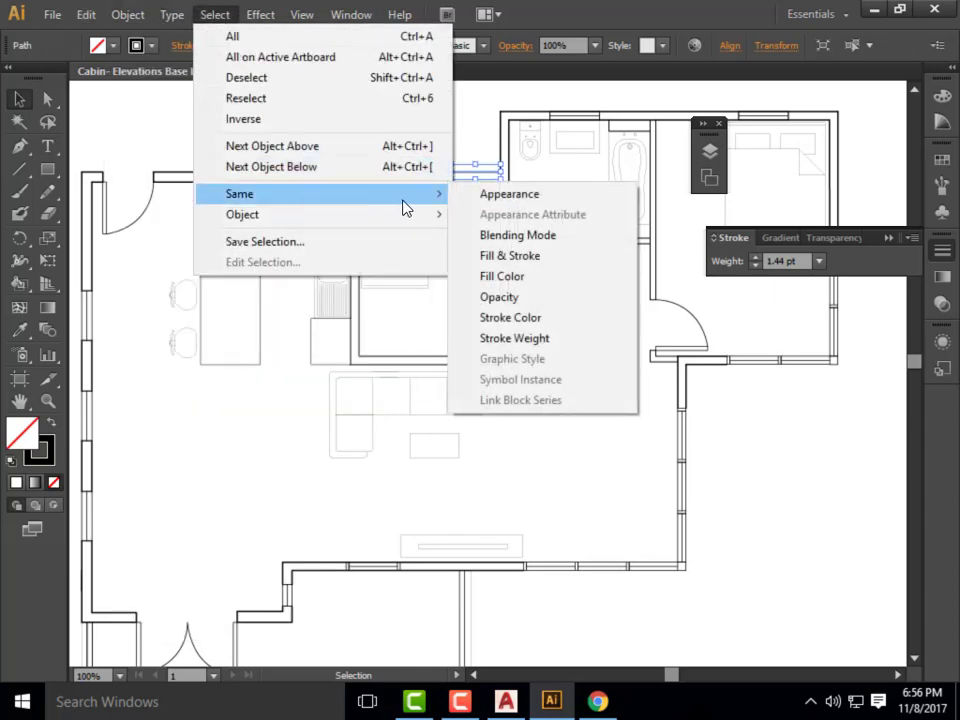
pyautogui.click(450, 338)
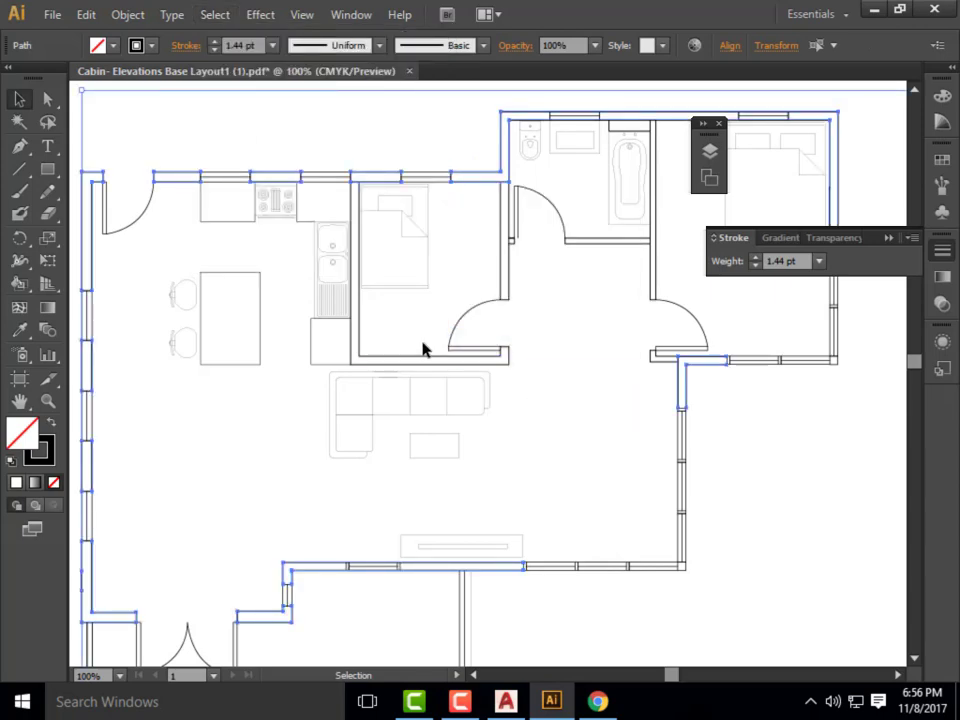
# - Set the selected exterior wall lines to a 1.6 pt stroke weight and deselect them
pyautogui.scroll(-2, 350, 317)
pyautogui.scroll(-1, 352, 317)
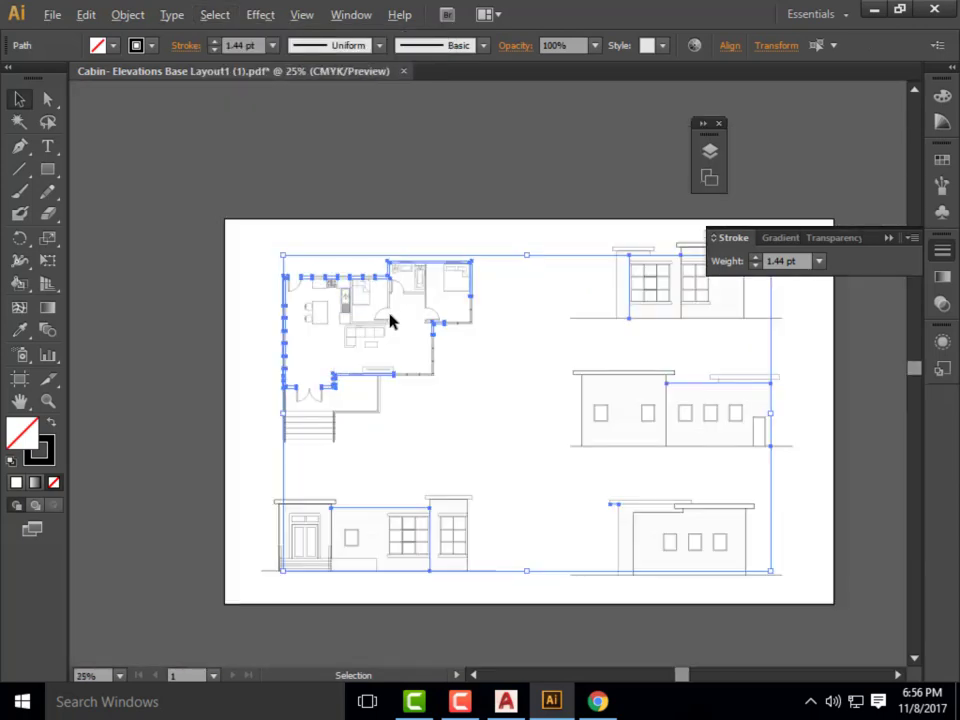
pyautogui.scroll(2, 386, 319)
pyautogui.press('alt')
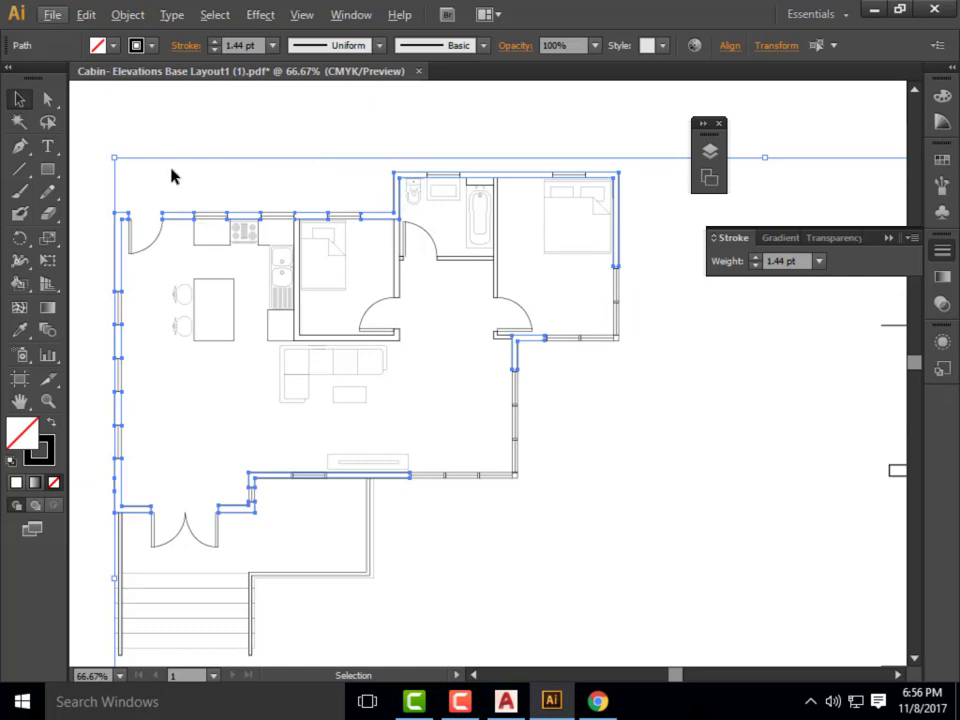
pyautogui.click(778, 260)
pyautogui.write('16')
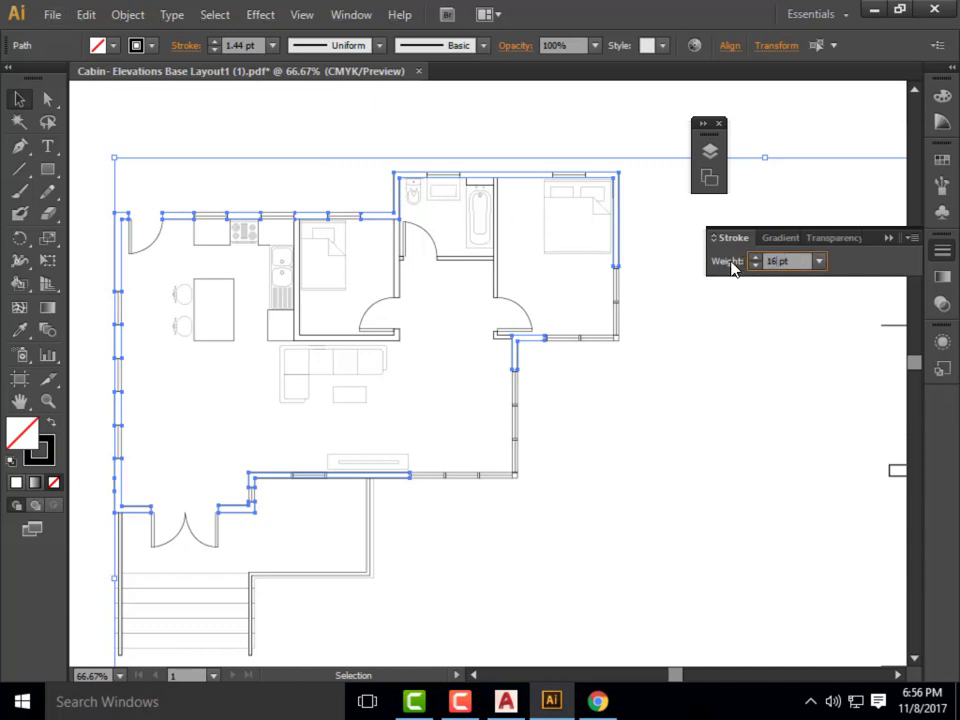
pyautogui.press('Return')
pyautogui.click(780, 263)
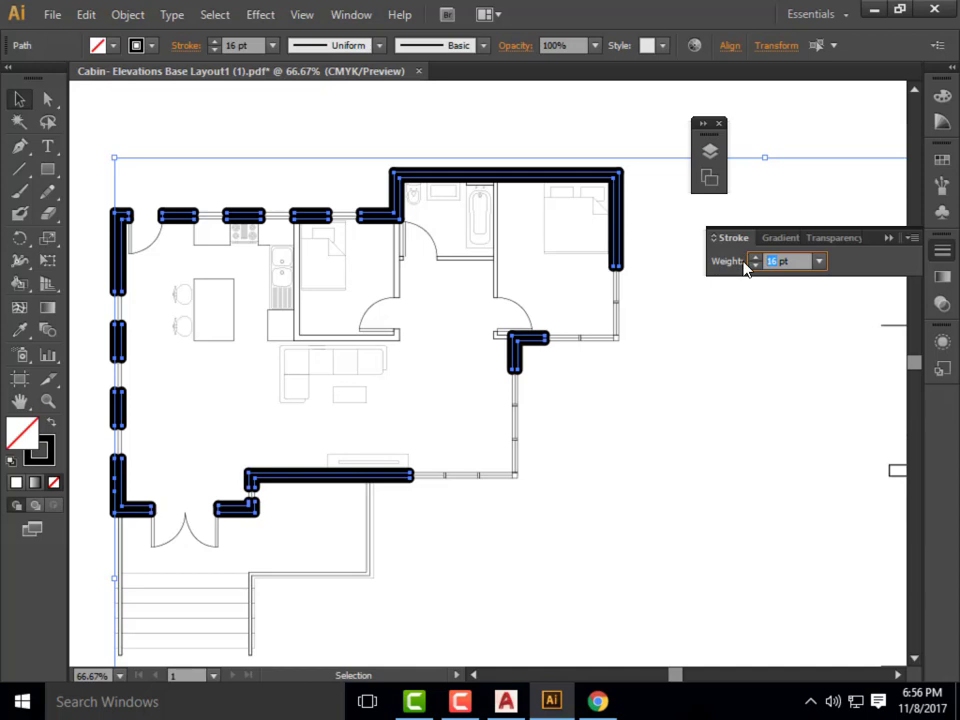
pyautogui.write('1.6')
pyautogui.press('Return')
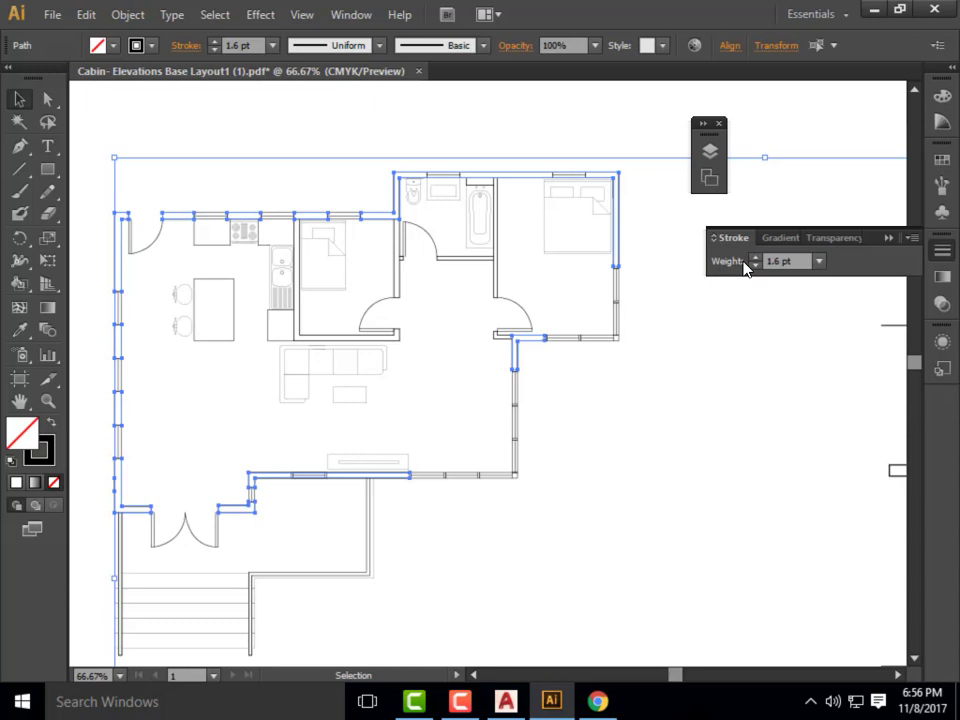
pyautogui.click(613, 417)
# - Examine the floor plan at closer and wider views, comparing the exterior wall lines with the interior walls, counters and furniture
pyautogui.scroll(3, 497, 197)
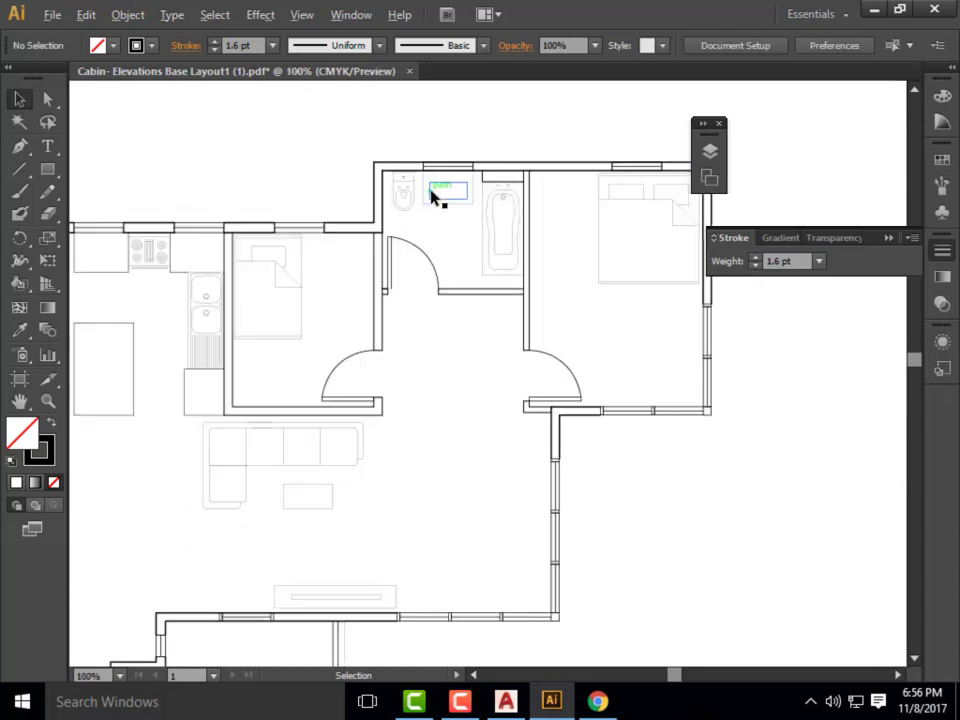
pyautogui.scroll(-2, 482, 205)
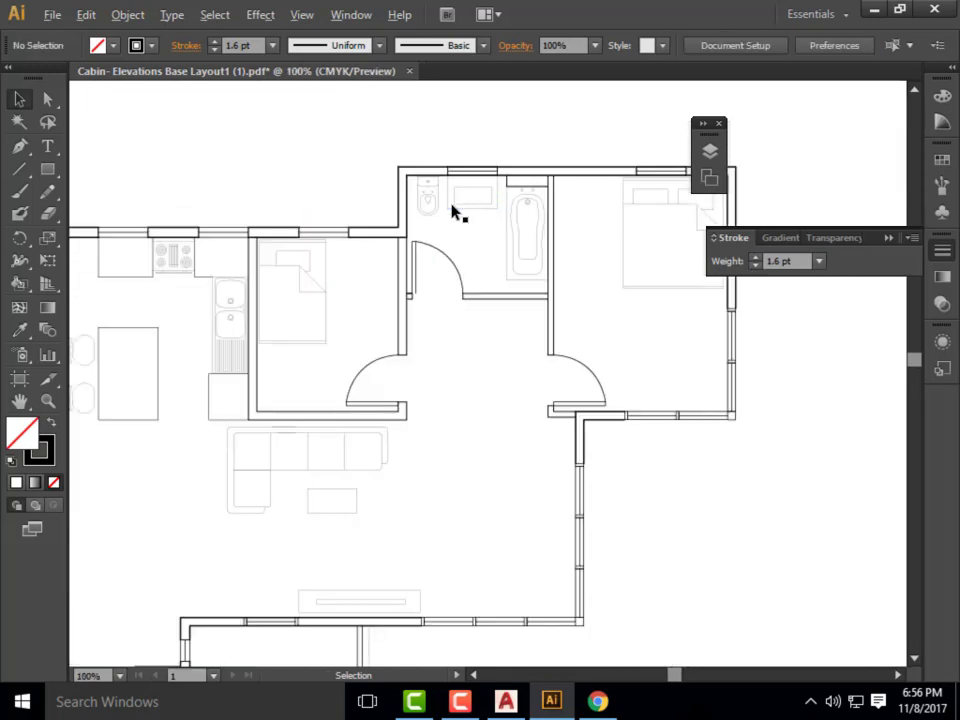
pyautogui.scroll(2, 450, 208)
pyautogui.scroll(-2, 489, 216)
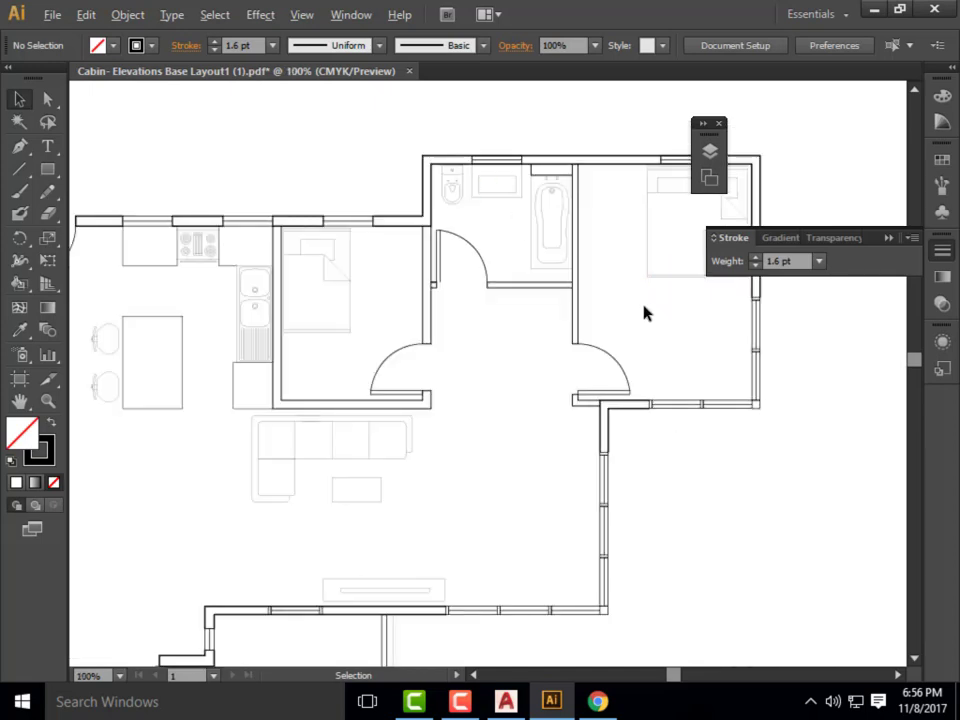
pyautogui.scroll(-1, 540, 214)
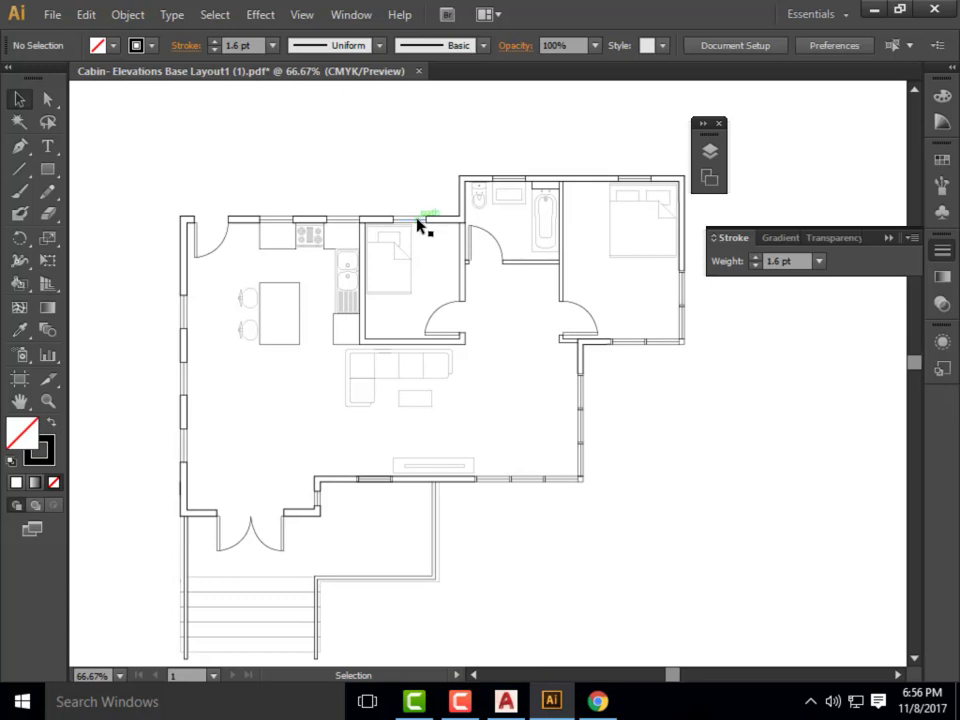
pyautogui.click(20, 100)
pyautogui.scroll(-1, 222, 158)
pyautogui.press('alt')
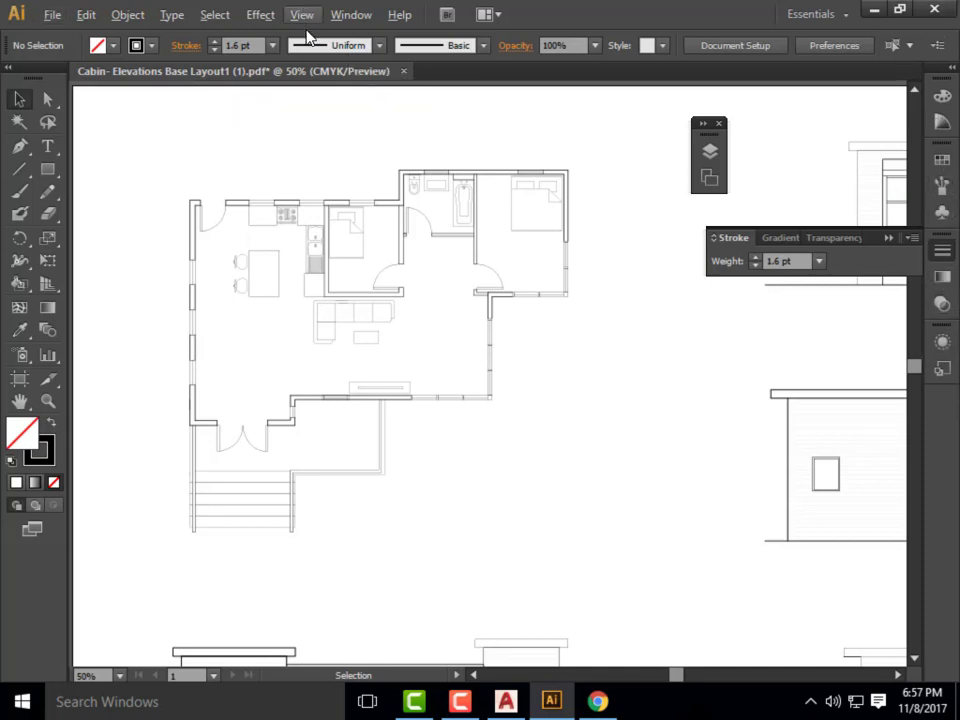
# - Show the document's layers beside the floor plan and expand Layer 1 to list its paths
pyautogui.click(345, 16)
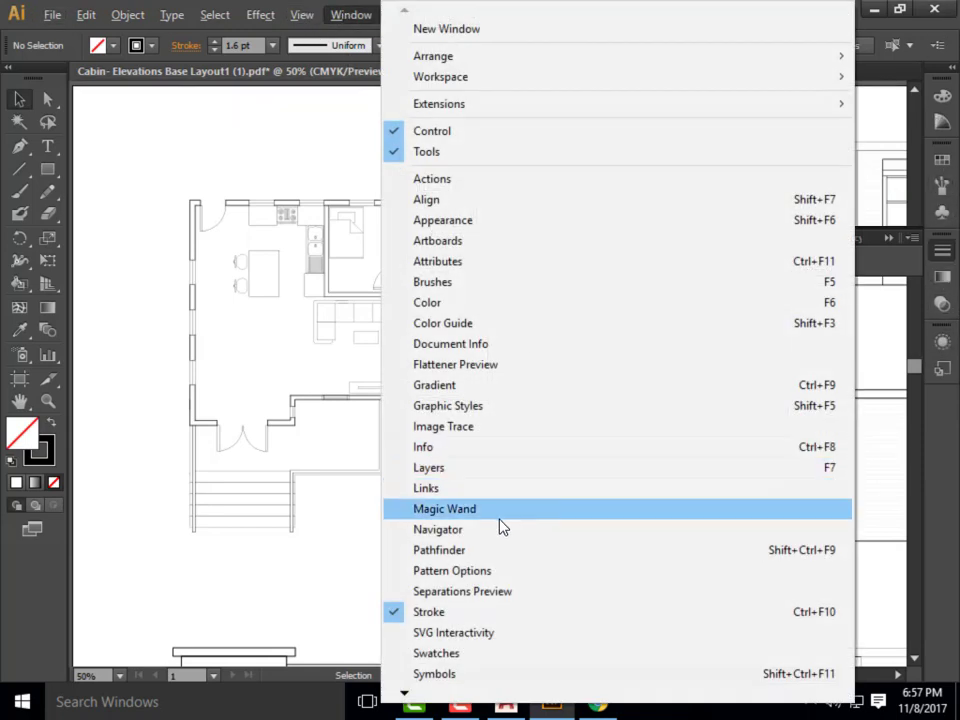
pyautogui.click(440, 470)
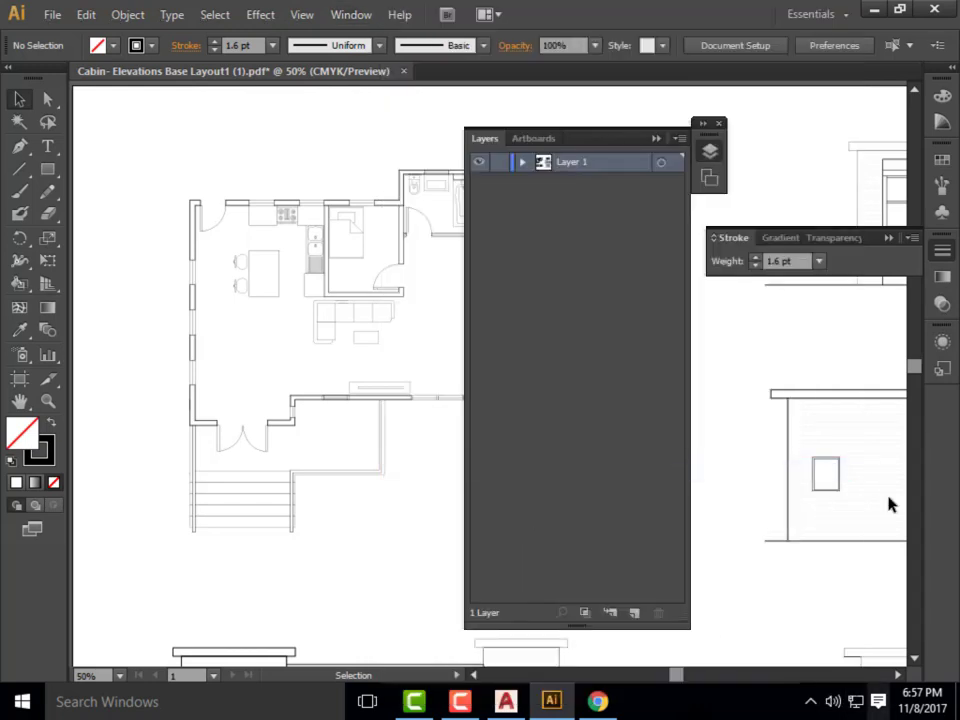
pyautogui.moveTo(589, 139); pyautogui.dragTo(812, 140)
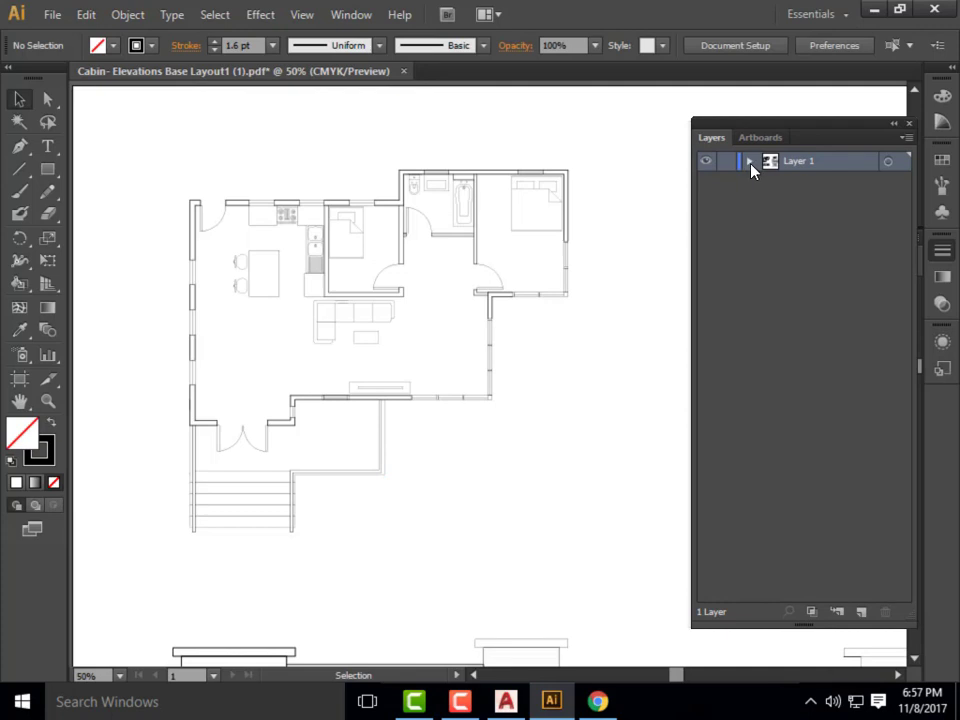
pyautogui.click(749, 162)
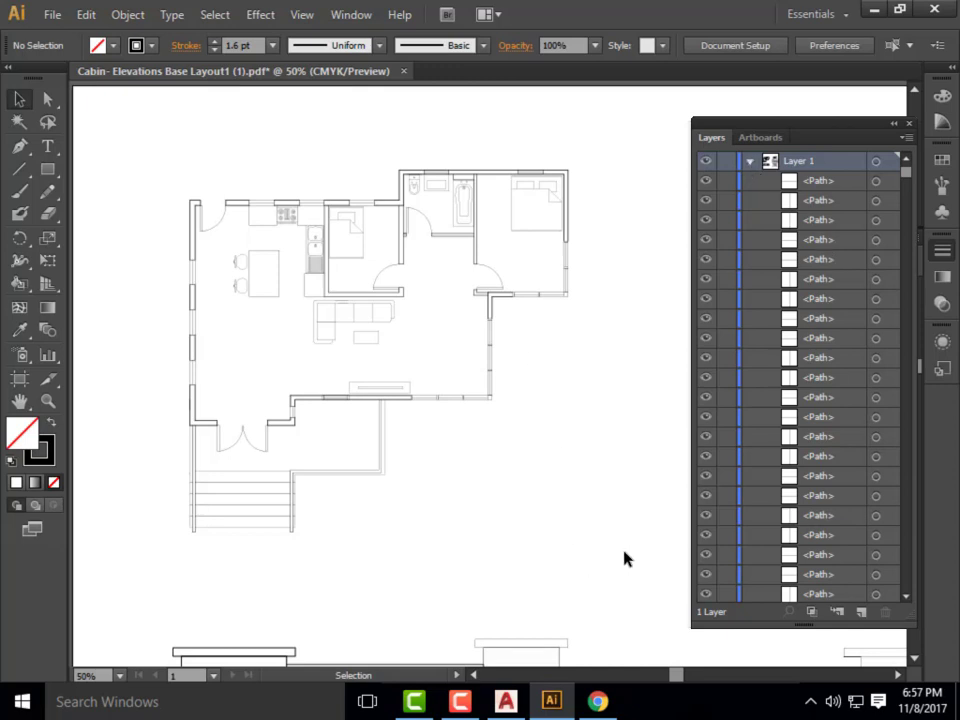
# - Select all the paths of the floor plan, including its stairs, combine them into one group, and deselect it
pyautogui.moveTo(624, 558); pyautogui.dragTo(144, 139)
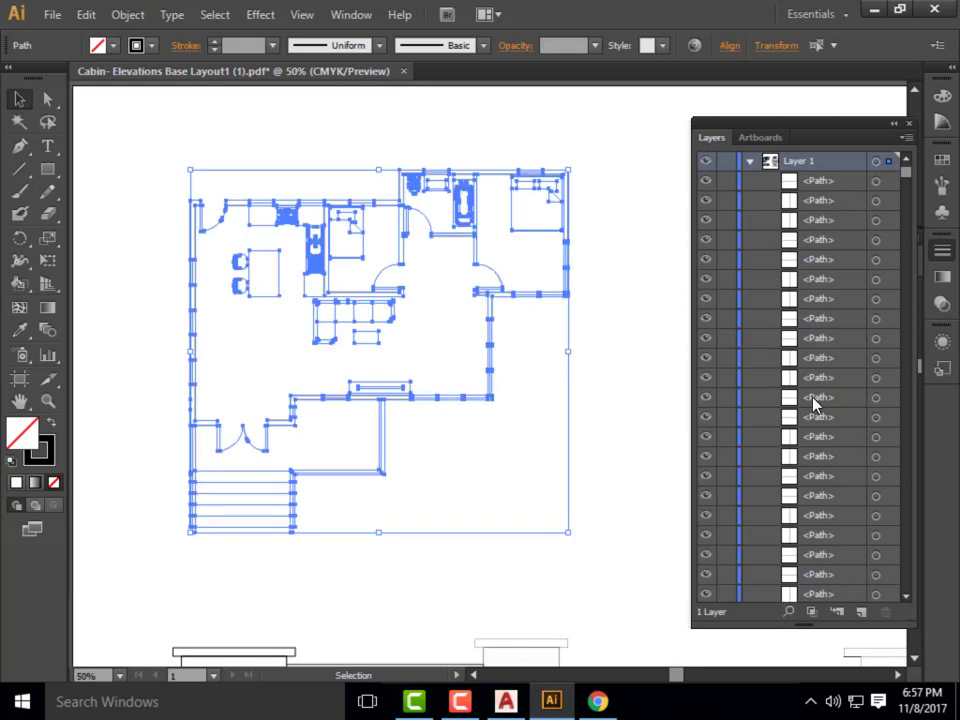
pyautogui.moveTo(908, 176); pyautogui.dragTo(914, 436)
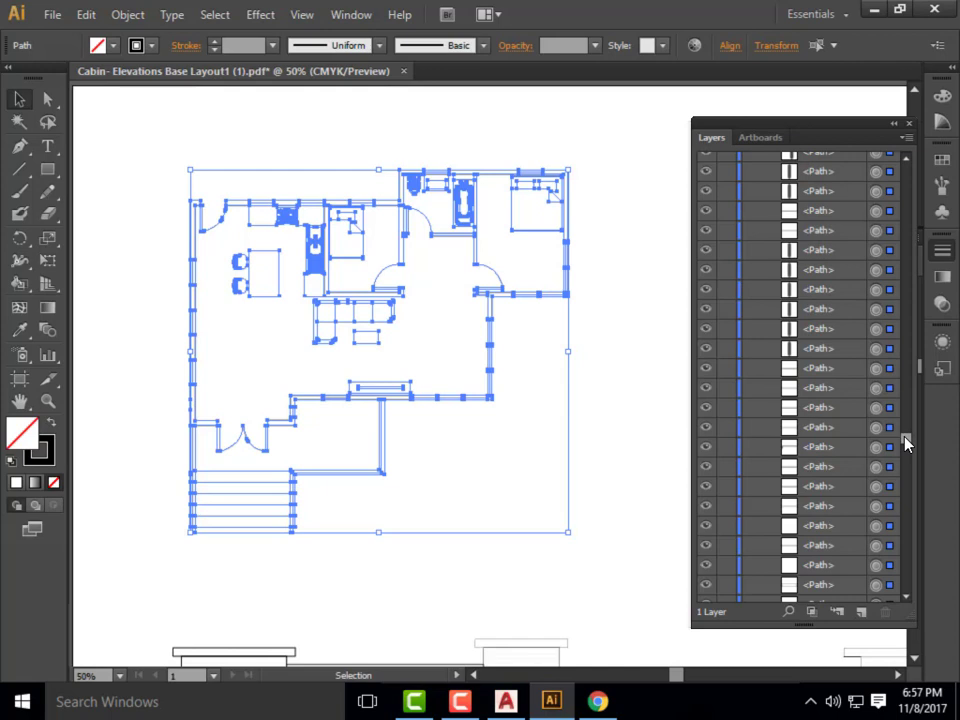
pyautogui.rightClick(400, 198)
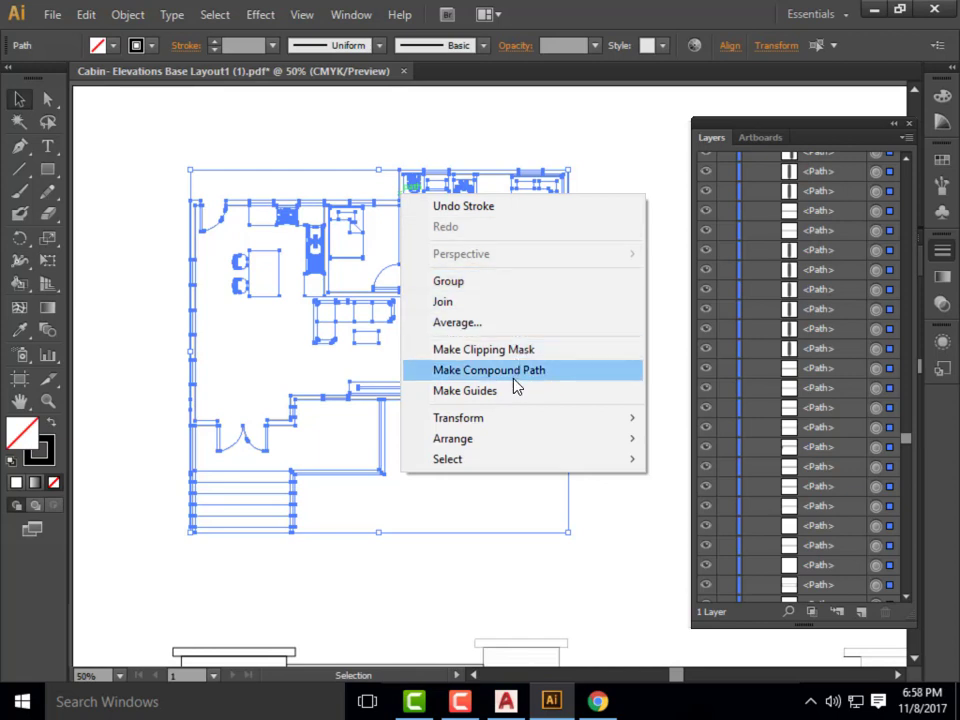
pyautogui.click(480, 283)
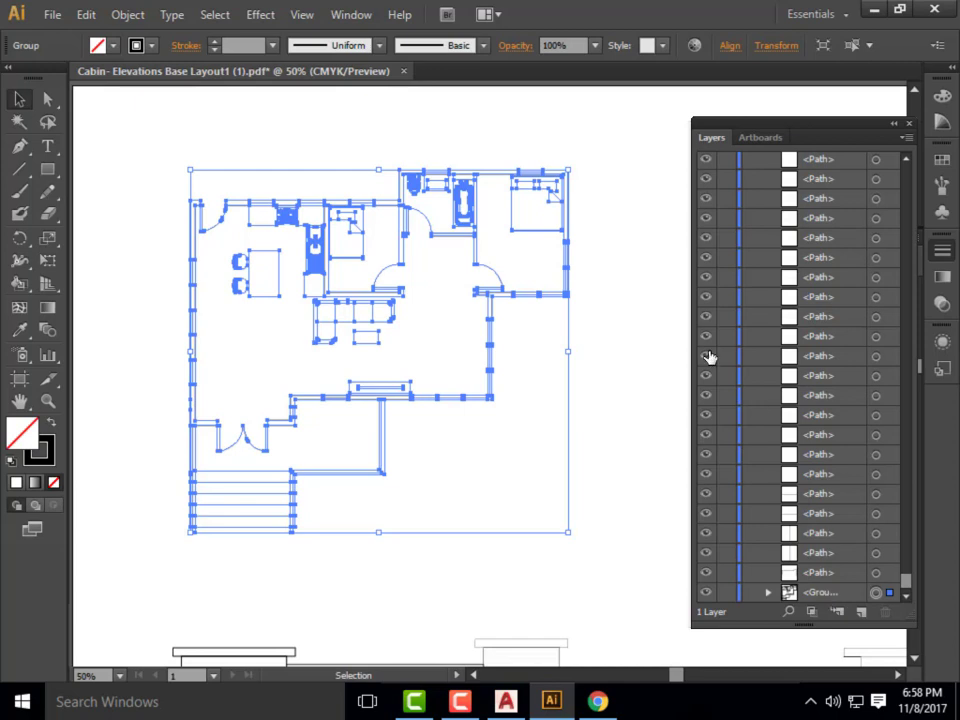
pyautogui.click(141, 229)
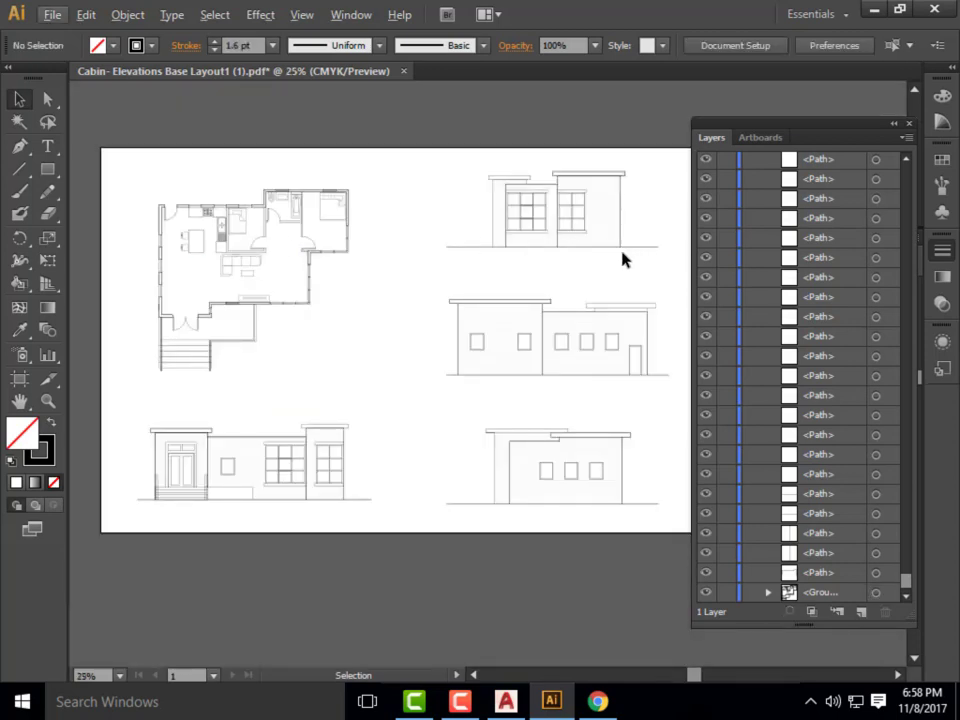
# - Select all the paths of the elevation at the artboard's upper right and combine them into one group
pyautogui.moveTo(669, 267); pyautogui.dragTo(427, 158)
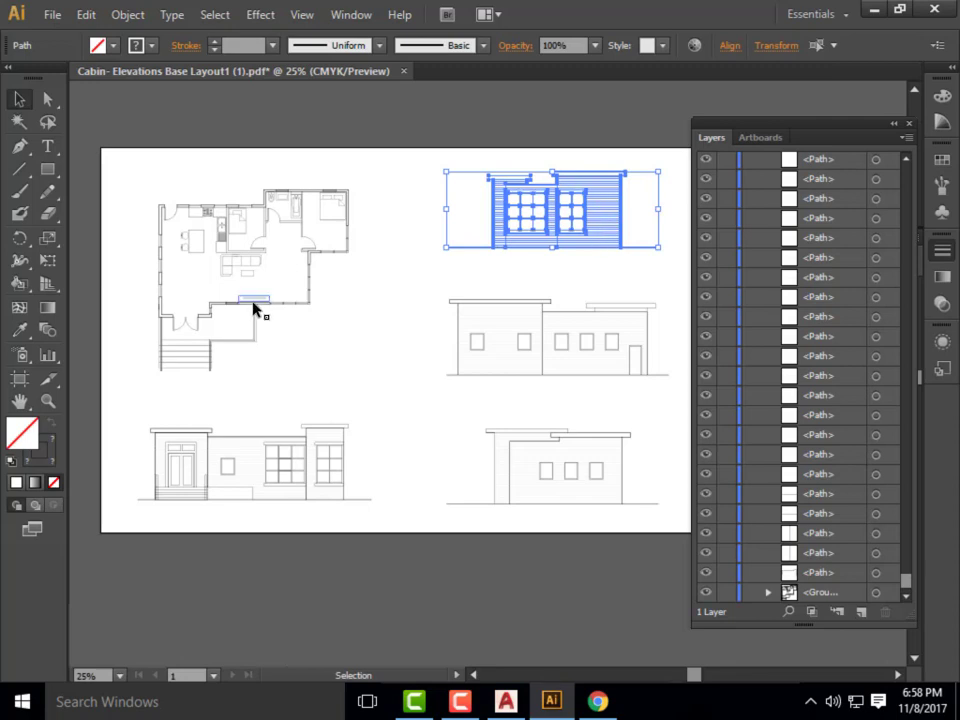
pyautogui.moveTo(259, 306); pyautogui.dragTo(507, 228)
pyautogui.rightClick(507, 228)
pyautogui.click(610, 313)
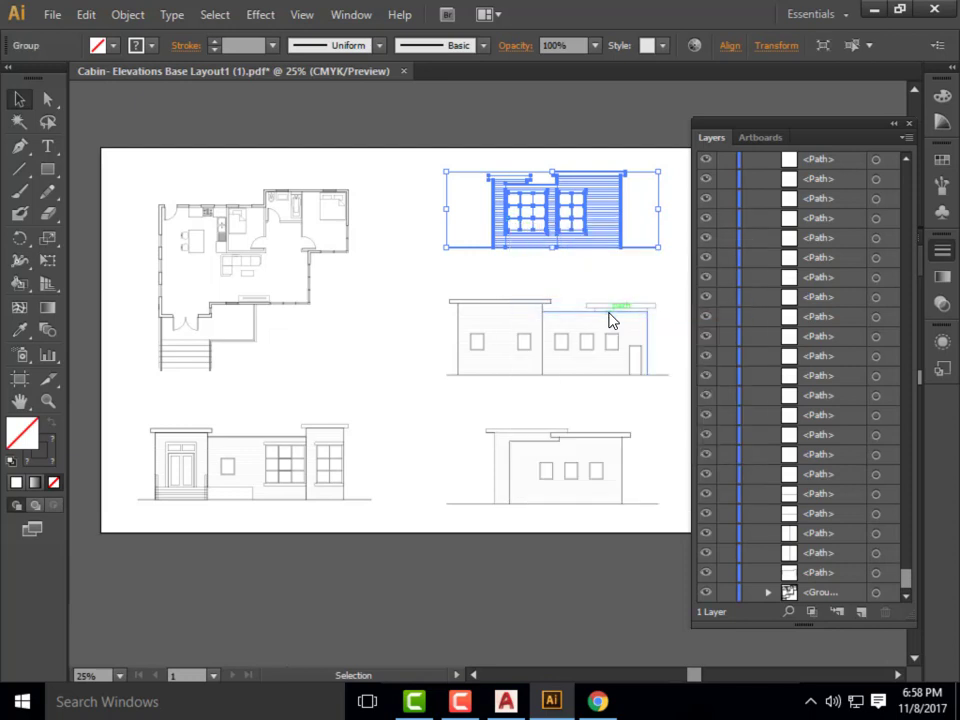
# - Select all the paths of the middle elevation in the right-hand column and combine them into one group
pyautogui.click(523, 285)
pyautogui.moveTo(678, 386); pyautogui.dragTo(422, 284)
pyautogui.rightClick(523, 343)
pyautogui.click(617, 433)
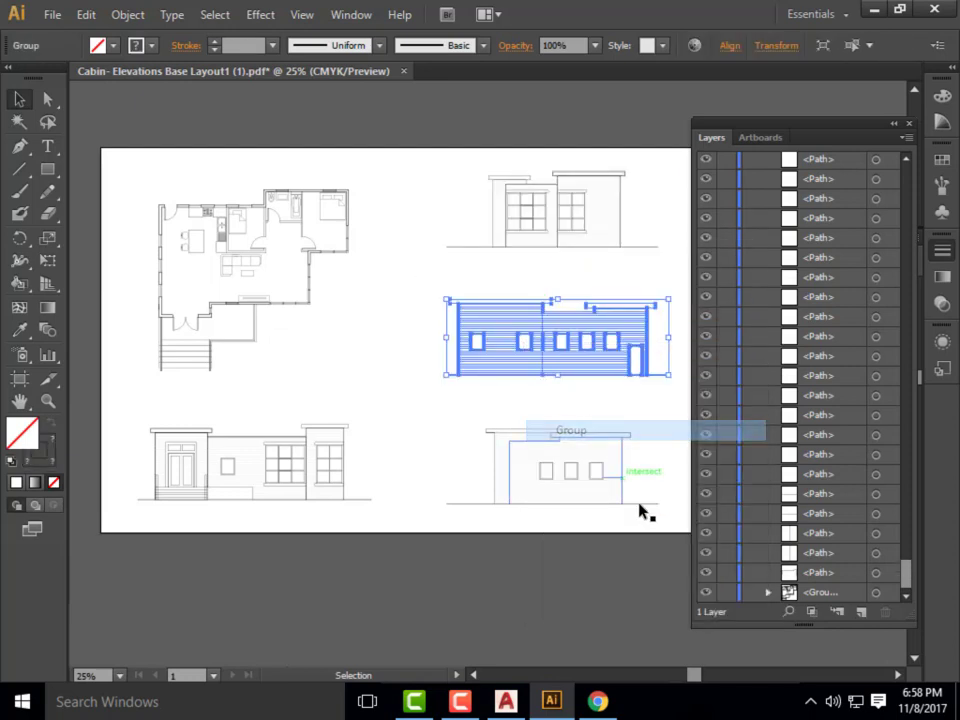
# - Select all the paths of the lowest elevation in the right-hand column and combine them into one group
pyautogui.moveTo(643, 501); pyautogui.dragTo(428, 420)
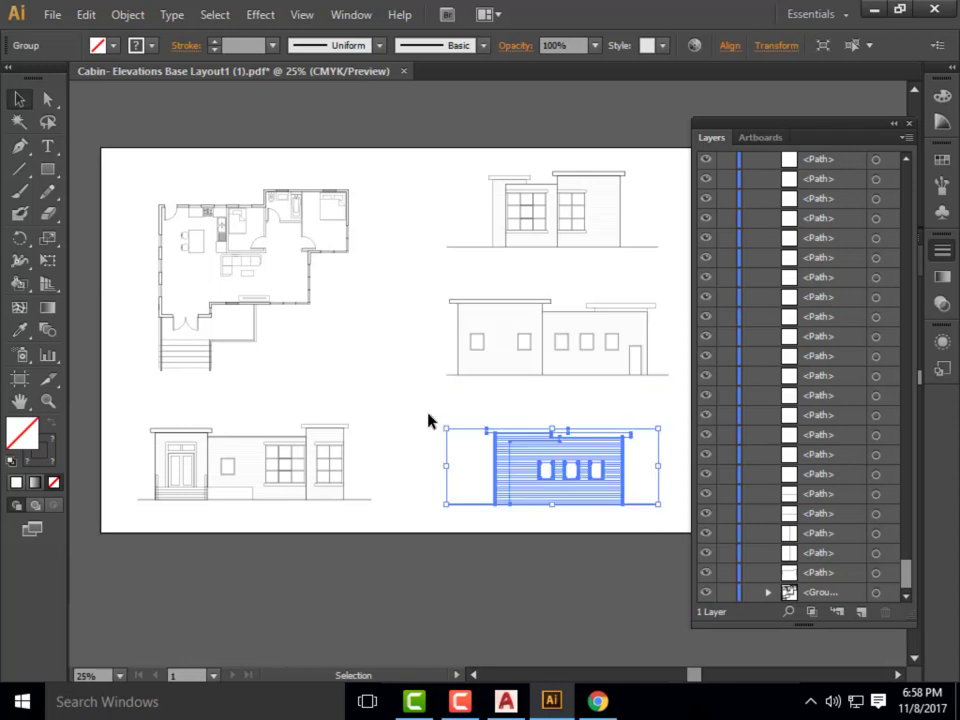
pyautogui.rightClick(555, 456)
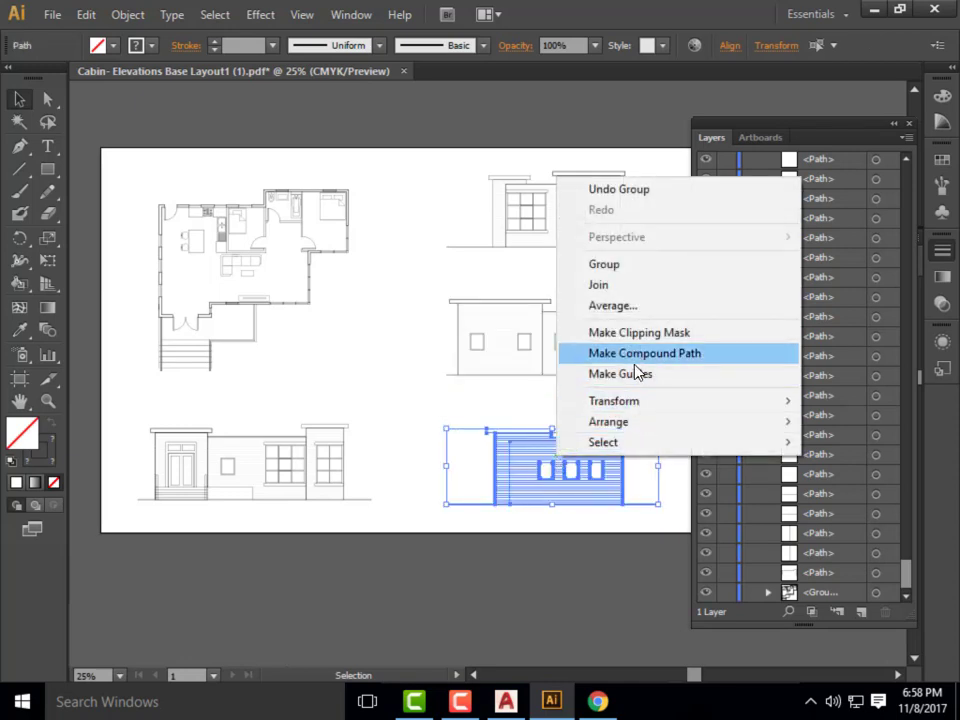
pyautogui.click(633, 276)
# - Group all the paths of the elevation with the double entrance door below the floor plan, and deselect the group
pyautogui.moveTo(394, 512); pyautogui.dragTo(108, 418)
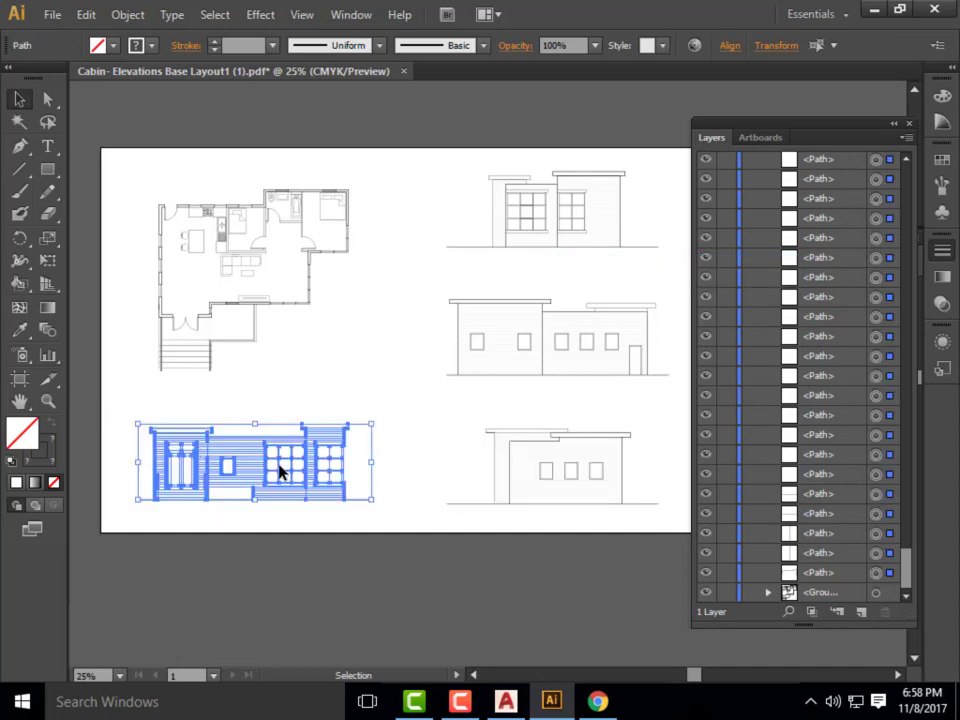
pyautogui.rightClick(281, 473)
pyautogui.click(360, 274)
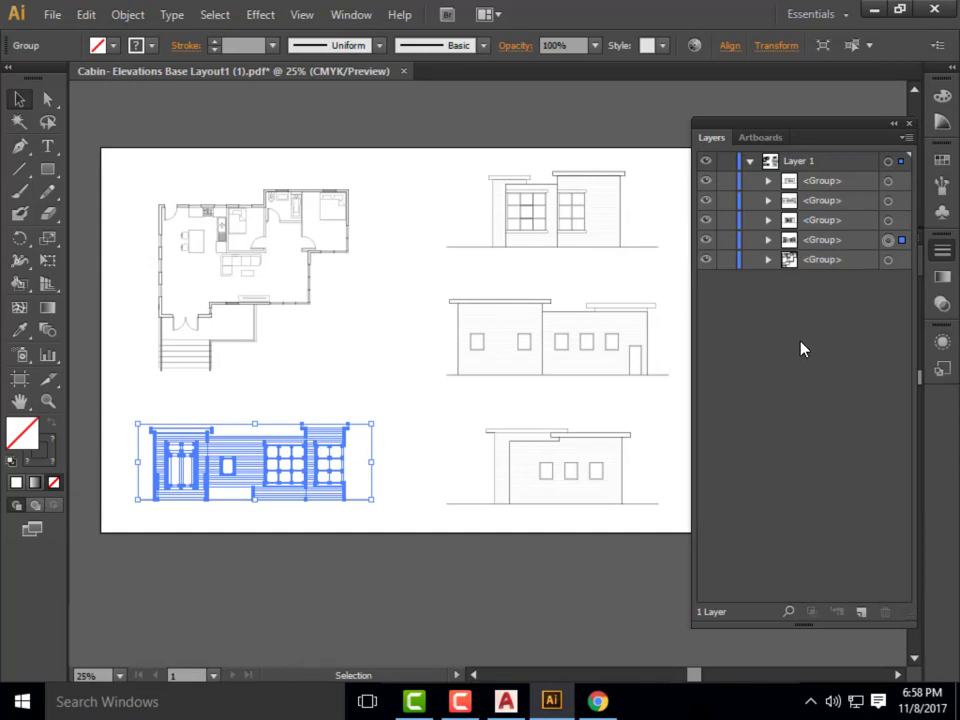
pyautogui.click(306, 343)
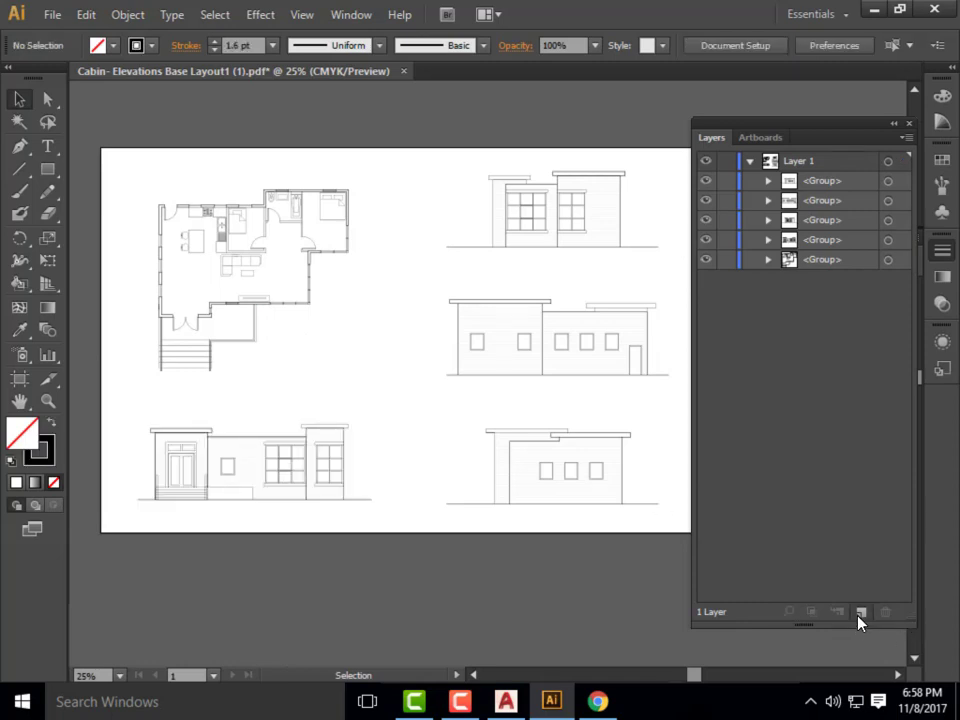
# - Create four new empty layers above Layer 1
pyautogui.click(860, 612)
pyautogui.click(860, 612)
pyautogui.click(860, 612)
pyautogui.click(860, 612)
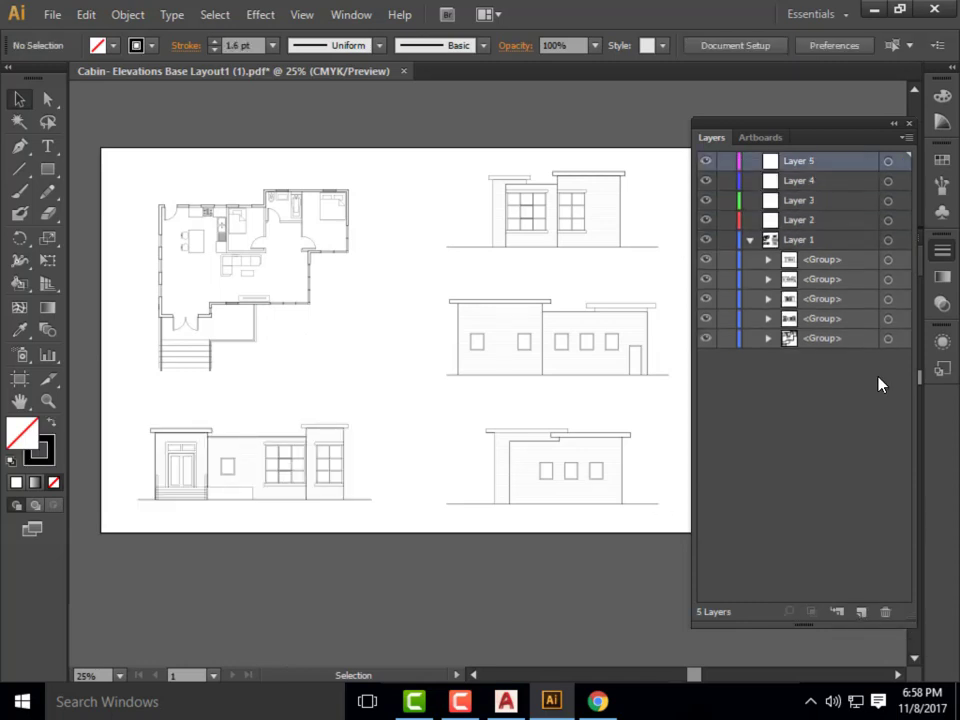
# - Rename Layer 1 as Floor Plan
pyautogui.doubleClick(808, 248)
pyautogui.write('Fl')
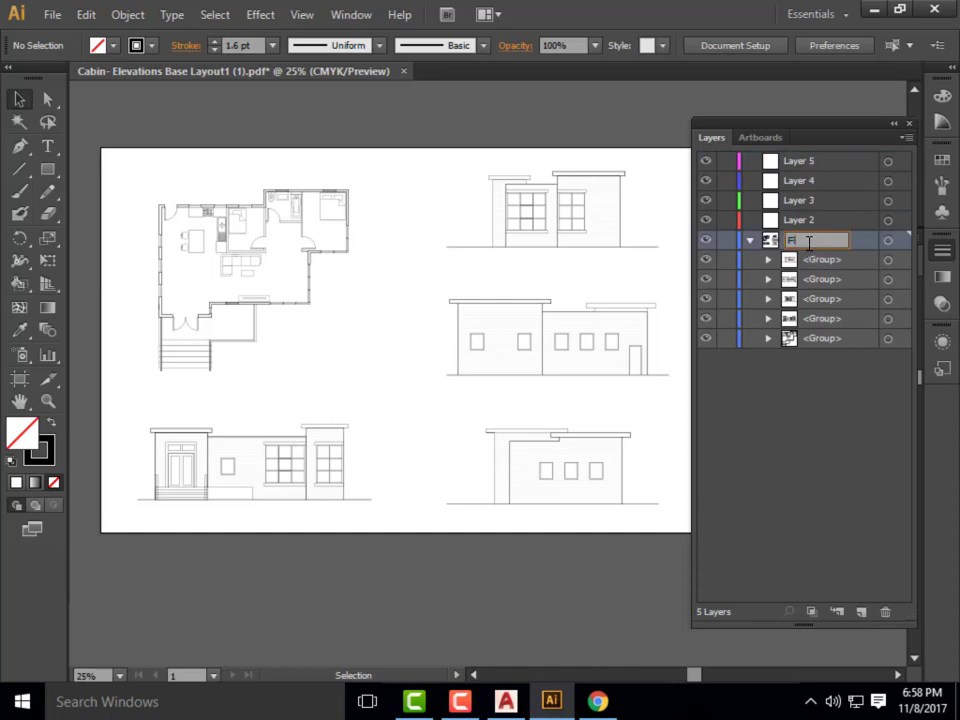
pyautogui.write('oor Plan')
pyautogui.click(842, 392)
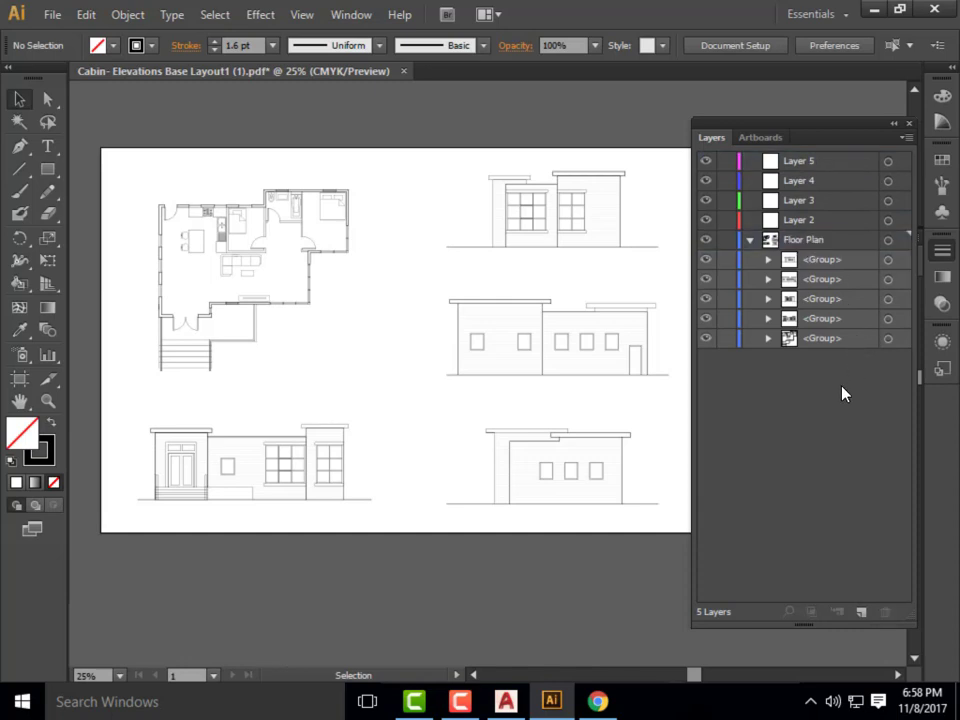
# - Rename Layer 2 as North Elevation and Layer 3 as East Elevation
pyautogui.doubleClick(801, 219)
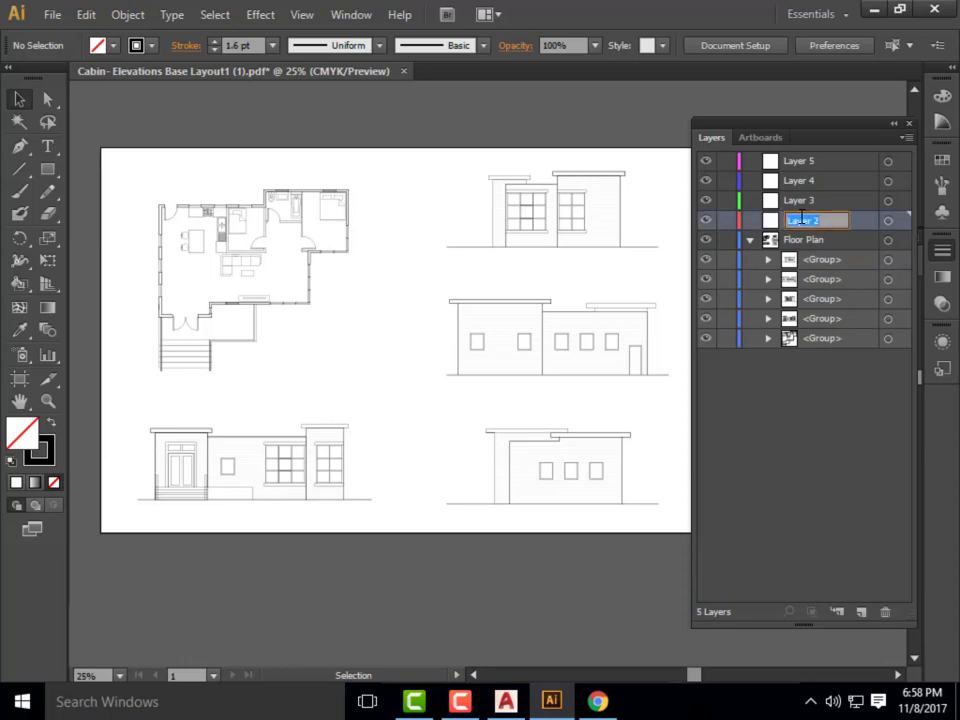
pyautogui.write('North Elevation')
pyautogui.press('Return')
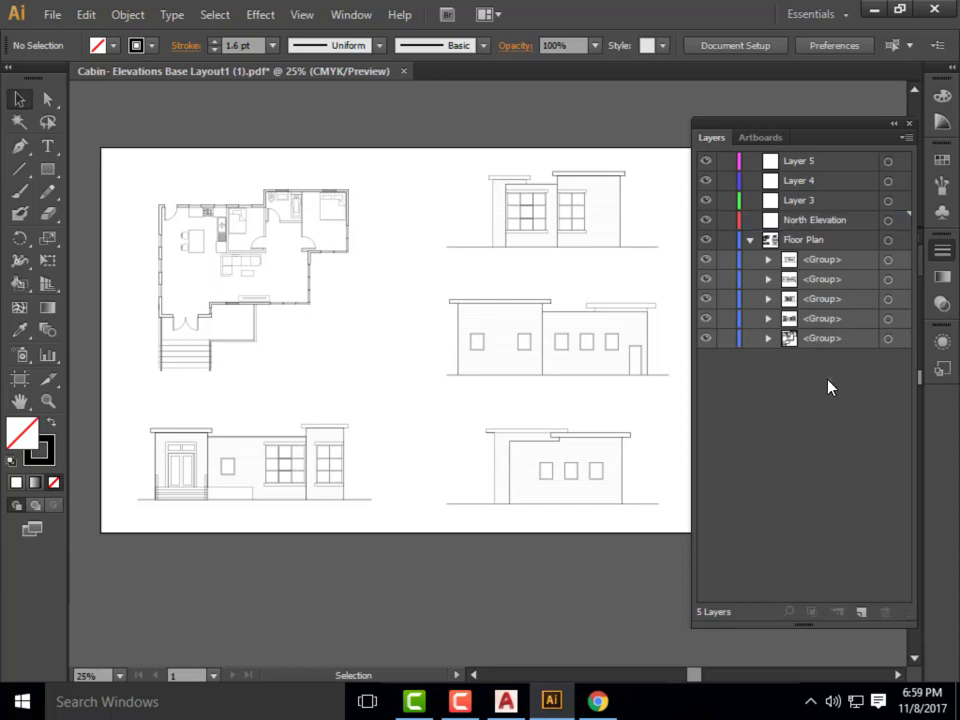
pyautogui.doubleClick(800, 200)
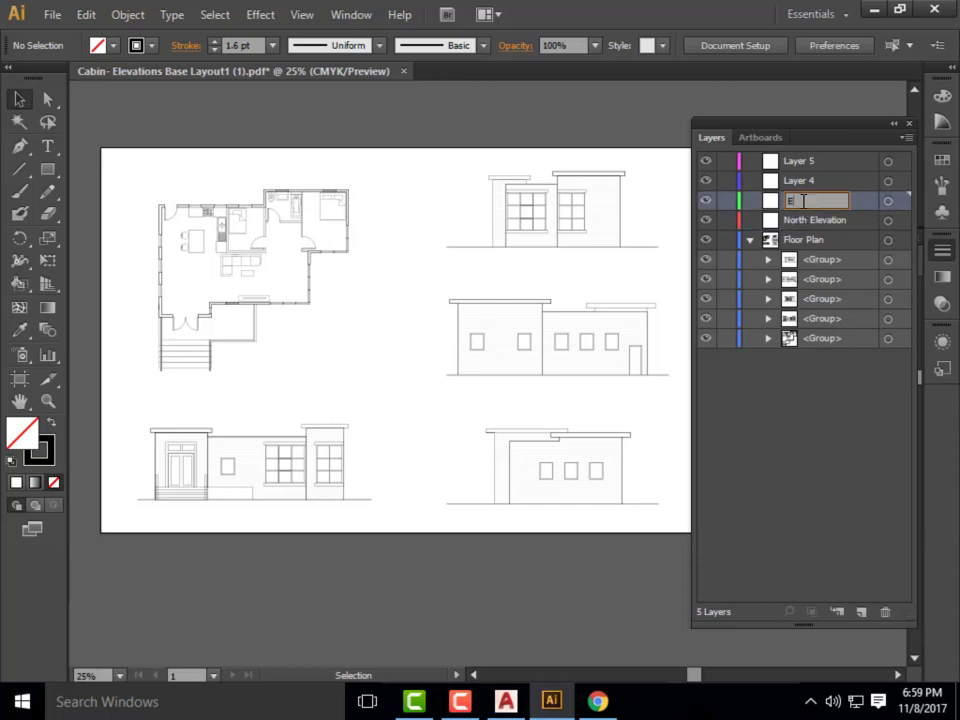
pyautogui.write('East Elevation')
pyautogui.click(806, 394)
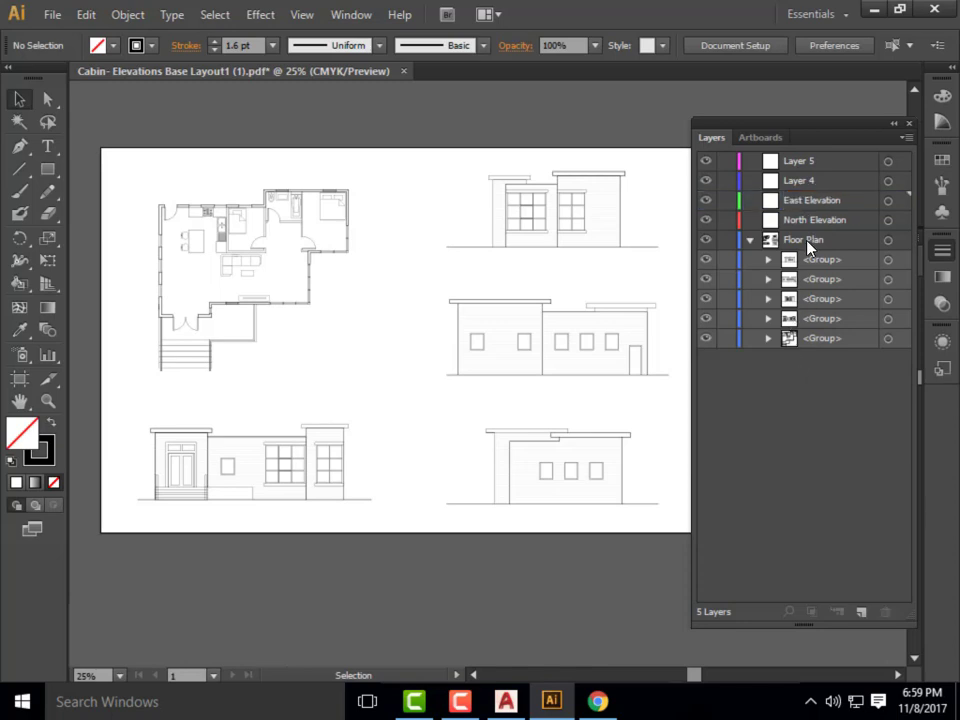
# - Rename Layer 4 as South Elevation
pyautogui.doubleClick(798, 182)
pyautogui.write('Sou')
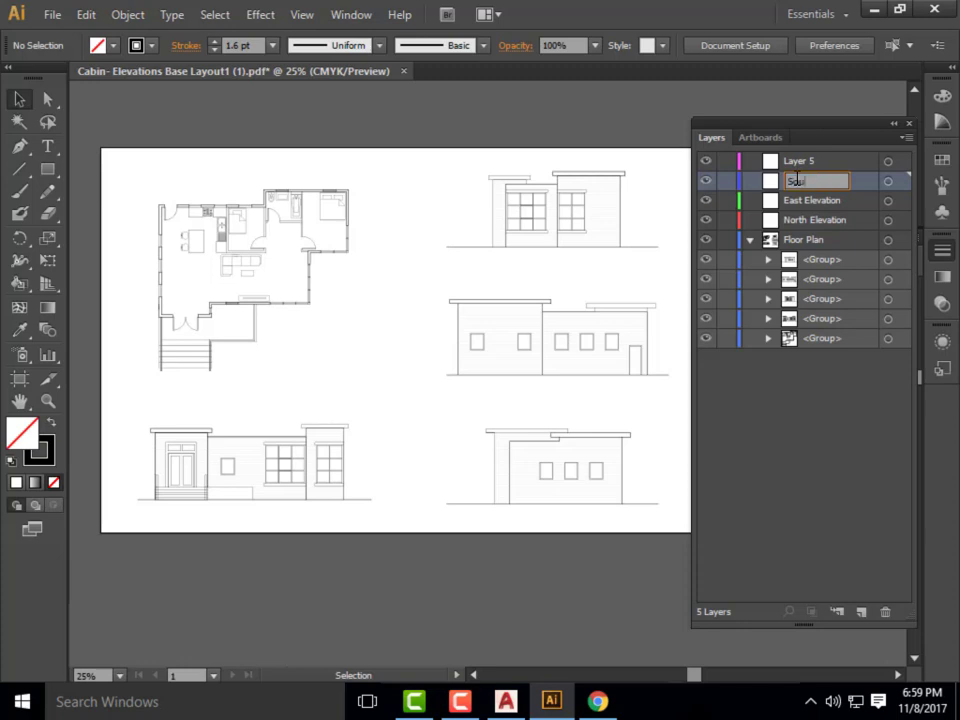
pyautogui.write('th Elevation')
pyautogui.press('Home')
pyautogui.press('Return')
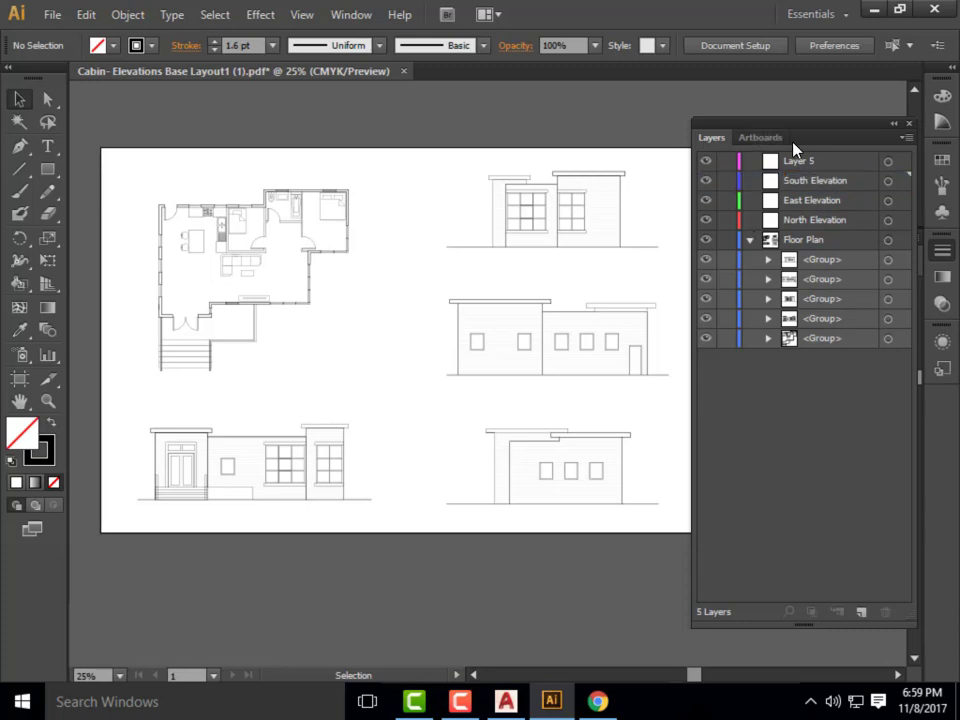
# - Rename Layer 5 as West Elevation
pyautogui.click(797, 162)
pyautogui.doubleClick(797, 162)
pyautogui.write('West Elevatyion')
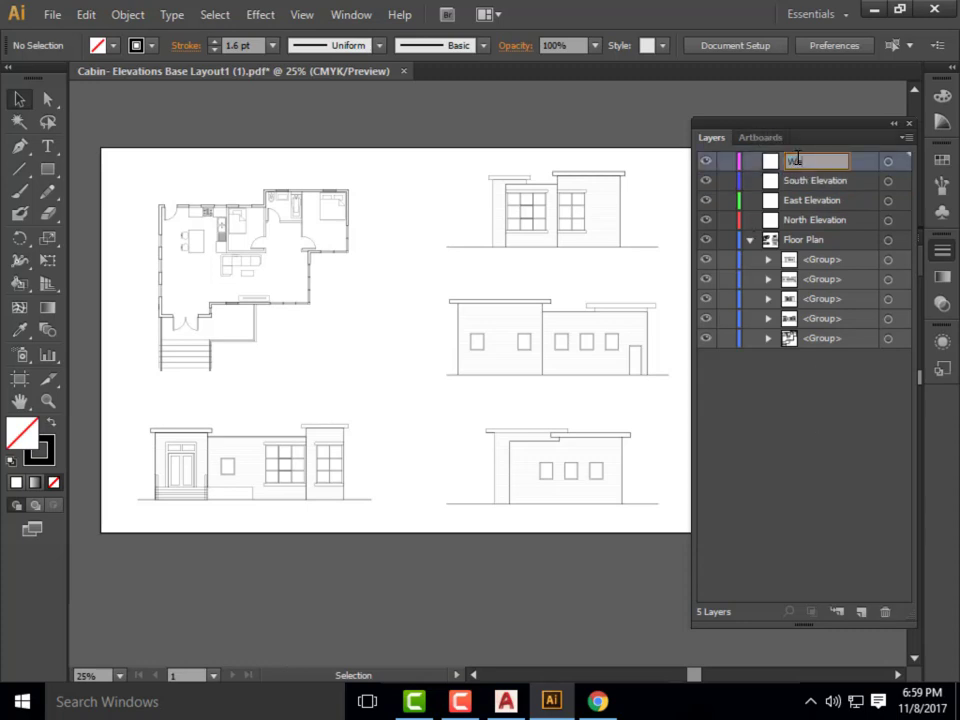
pyautogui.press('BackSpace')
pyautogui.press('BackSpace')
pyautogui.press('BackSpace')
pyautogui.press('BackSpace')
pyautogui.write('ion')
pyautogui.click(873, 485)
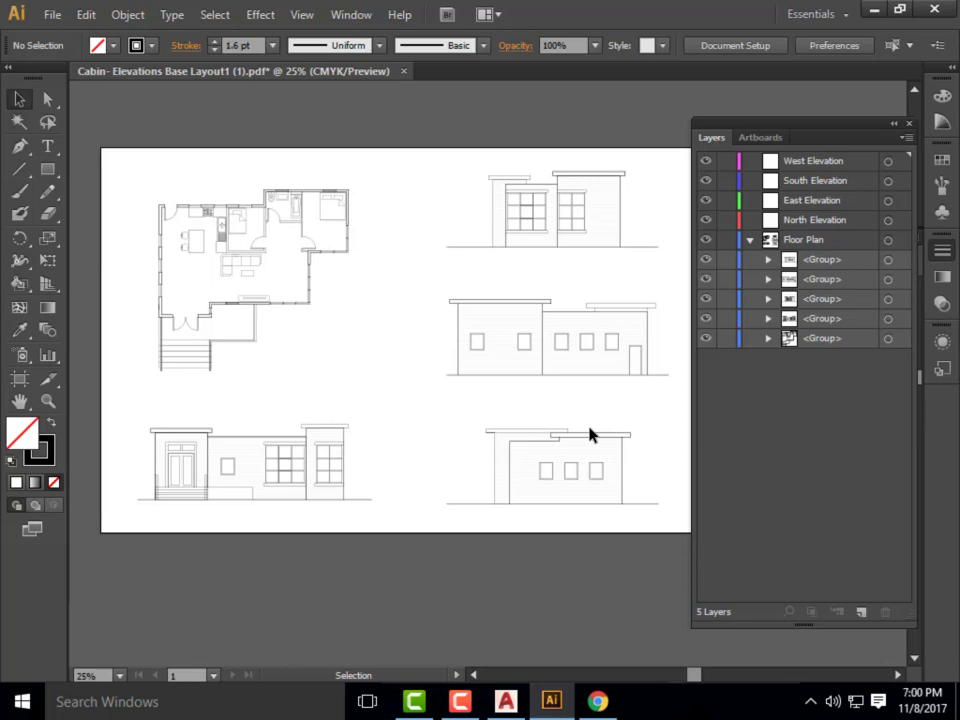
# - Move the group of the elevation with the double entrance door from the Floor Plan layer into the North Elevation layer
pyautogui.click(306, 460)
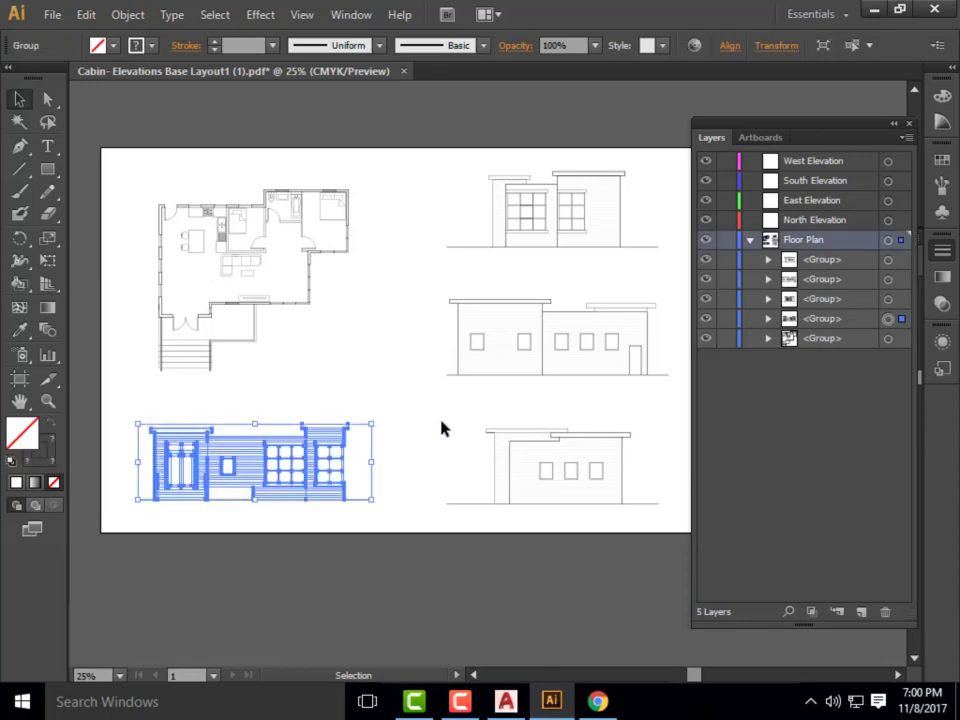
pyautogui.click(326, 375)
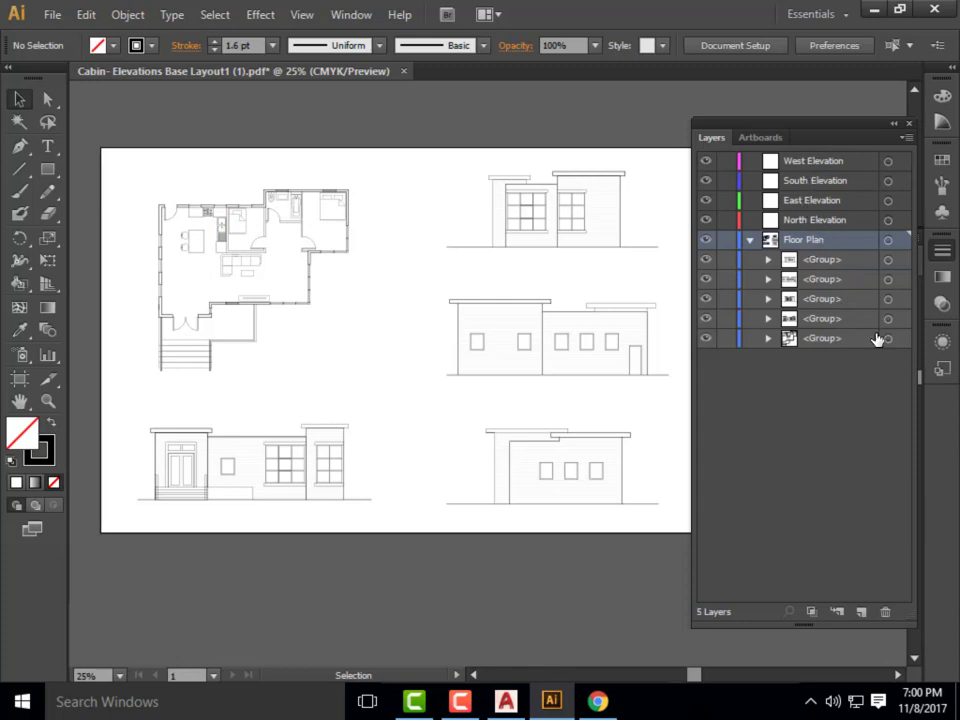
pyautogui.click(222, 233)
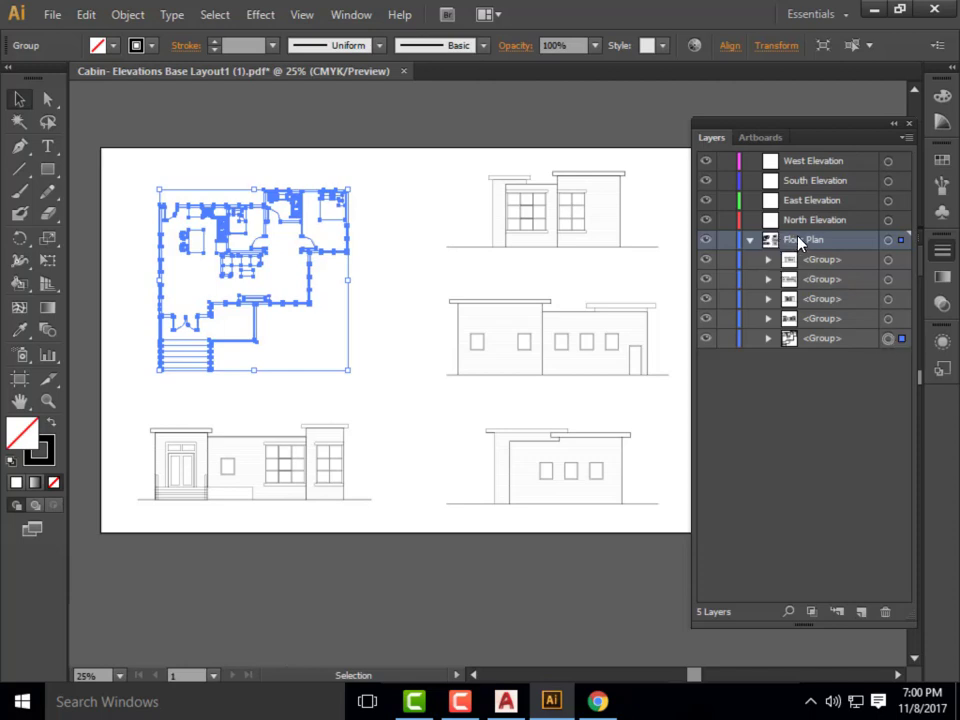
pyautogui.click(508, 219)
pyautogui.click(251, 480)
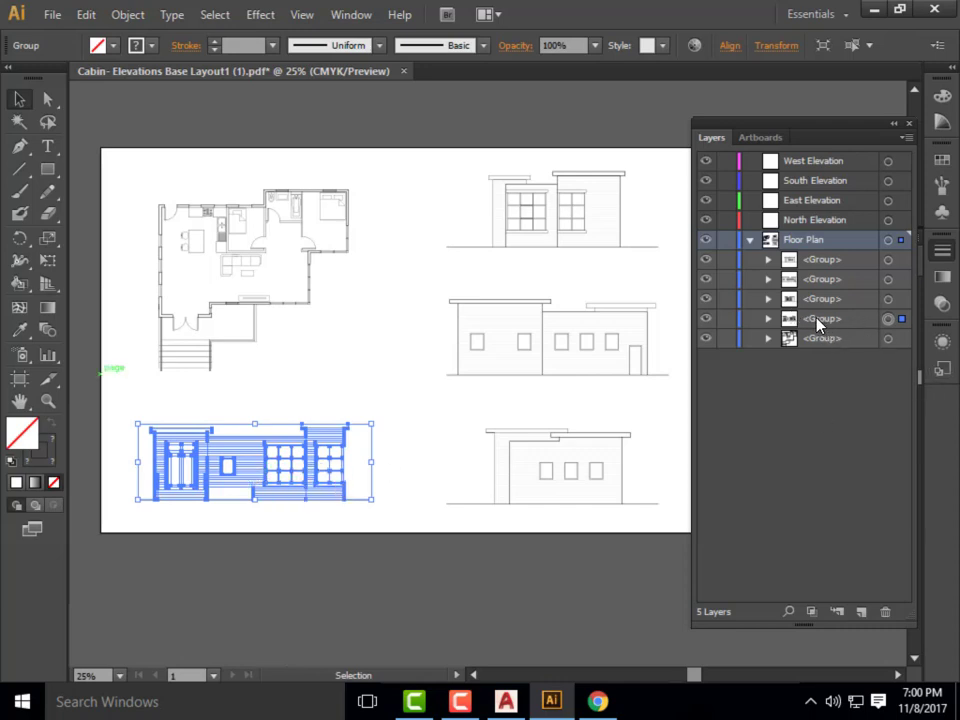
pyautogui.moveTo(811, 320); pyautogui.dragTo(815, 221)
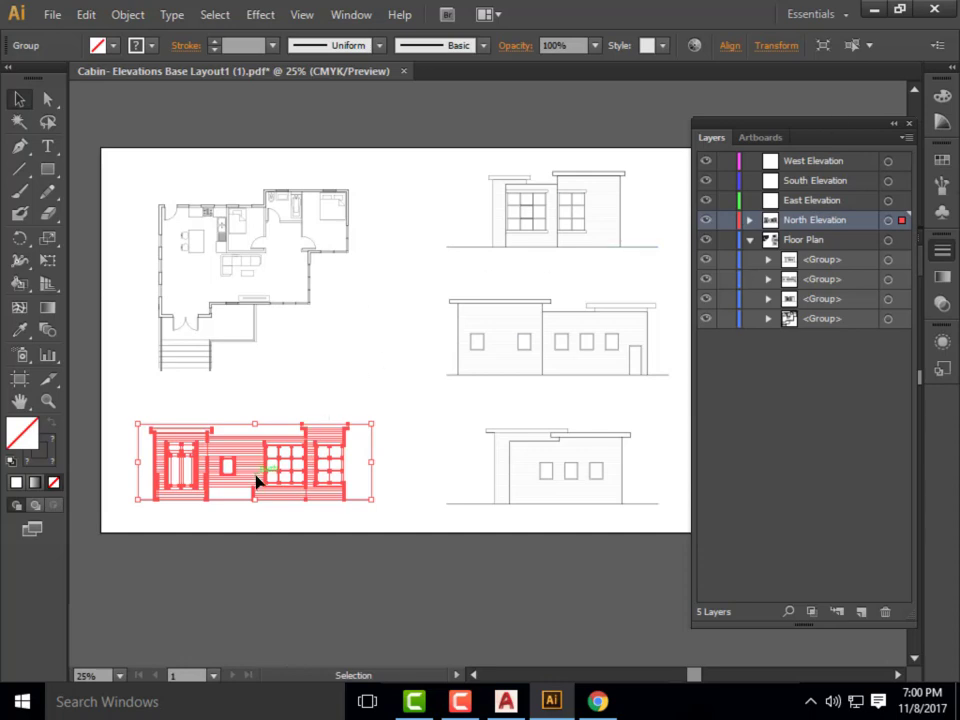
# - Move the large-window elevation's group into the West Elevation layer and the single-door elevation's group into the South Elevation layer
pyautogui.click(606, 215)
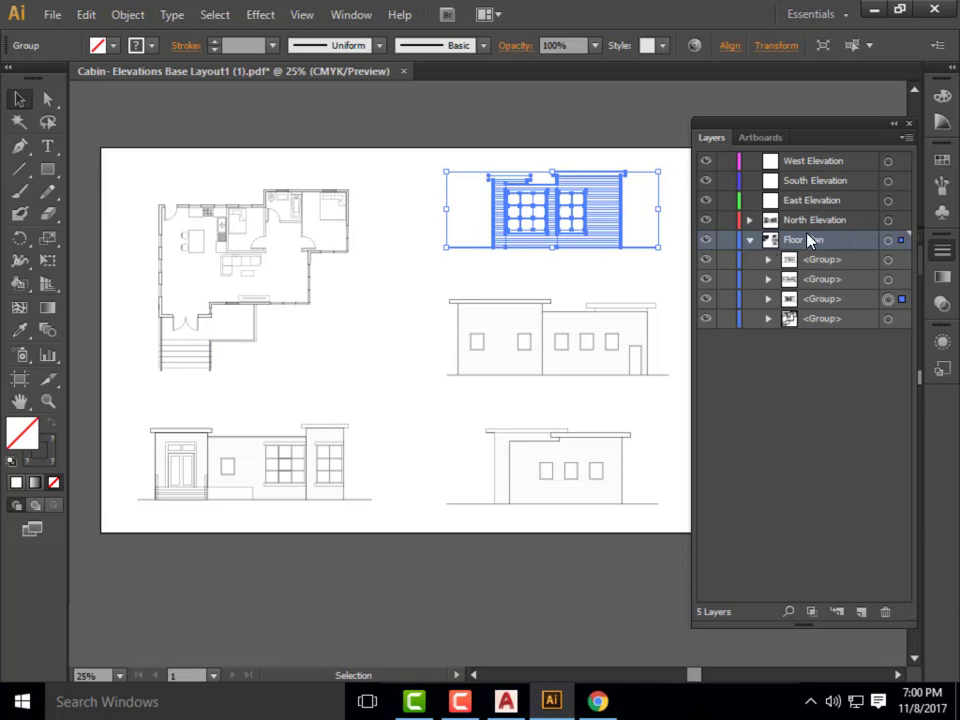
pyautogui.moveTo(830, 307); pyautogui.dragTo(843, 160)
pyautogui.click(568, 326)
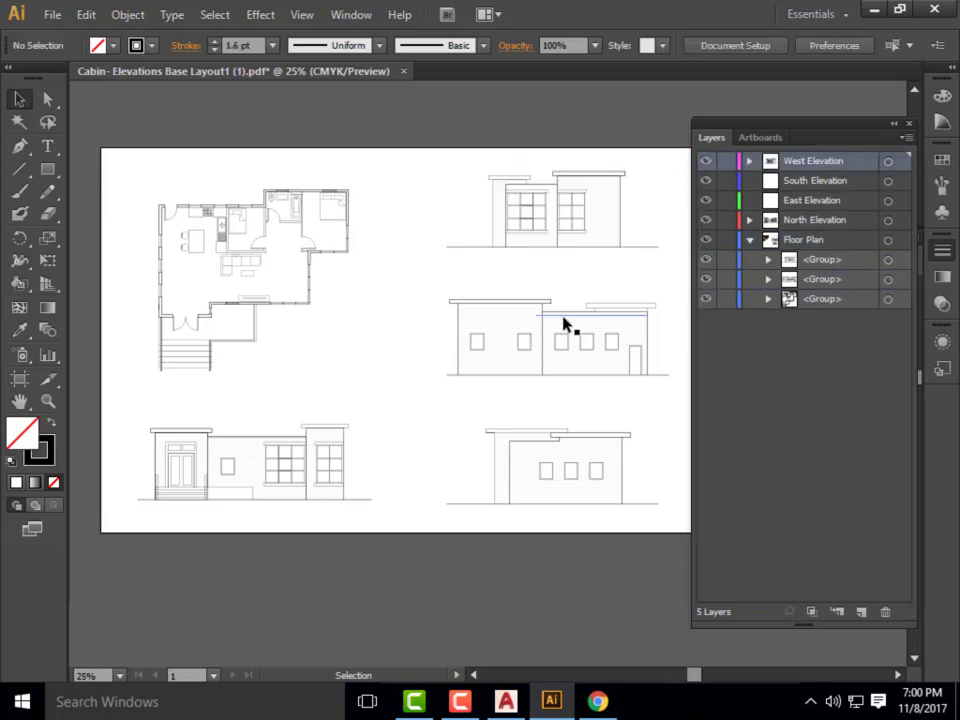
pyautogui.click(634, 352)
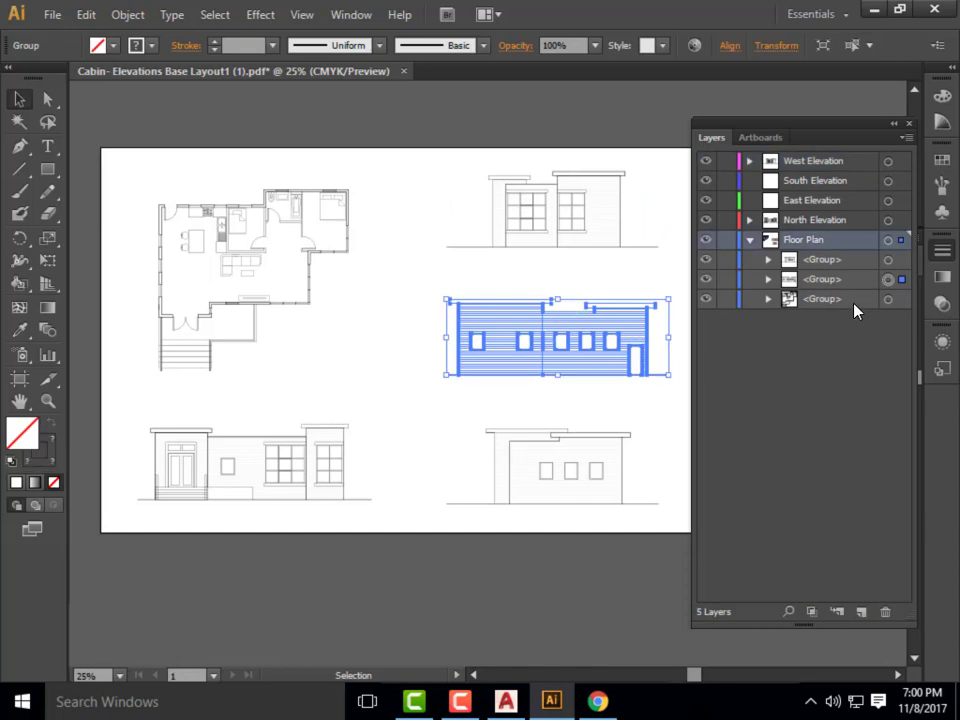
pyautogui.moveTo(835, 287); pyautogui.dragTo(825, 178)
# - Move the group of the elevation with three small windows into the East Elevation layer, then collapse the Floor Plan layer and deselect
pyautogui.click(617, 472)
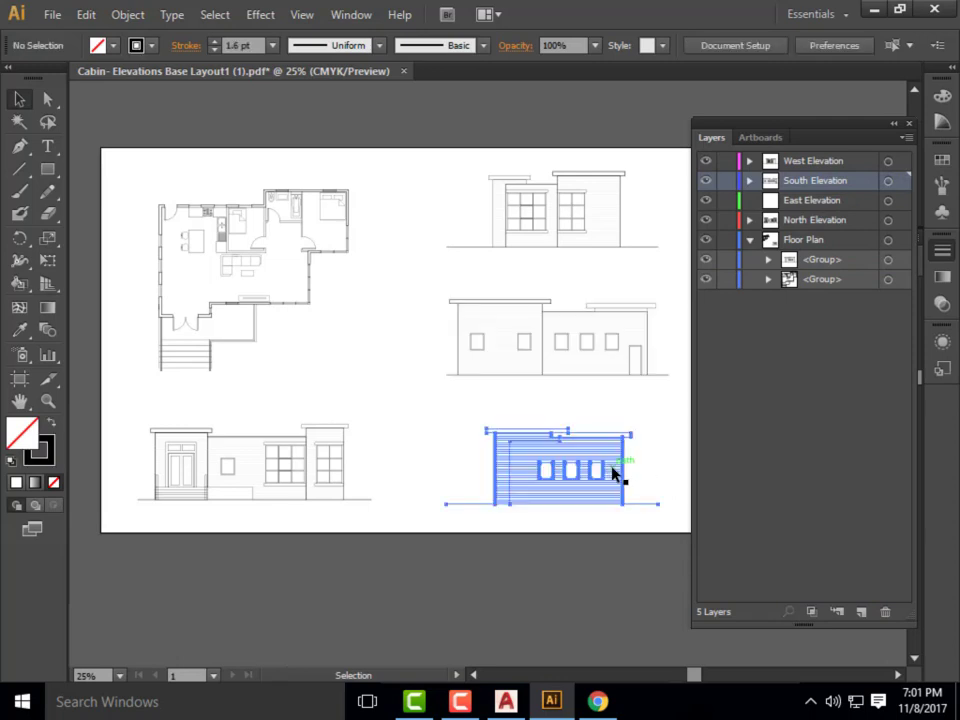
pyautogui.click(821, 262)
pyautogui.moveTo(819, 264); pyautogui.dragTo(819, 205)
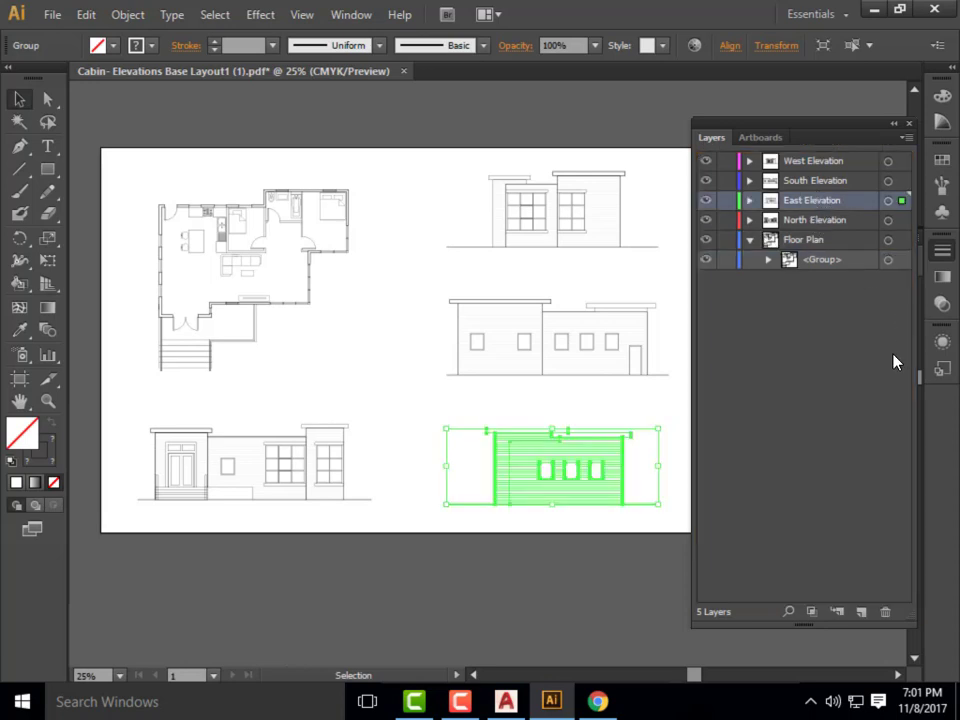
pyautogui.click(750, 240)
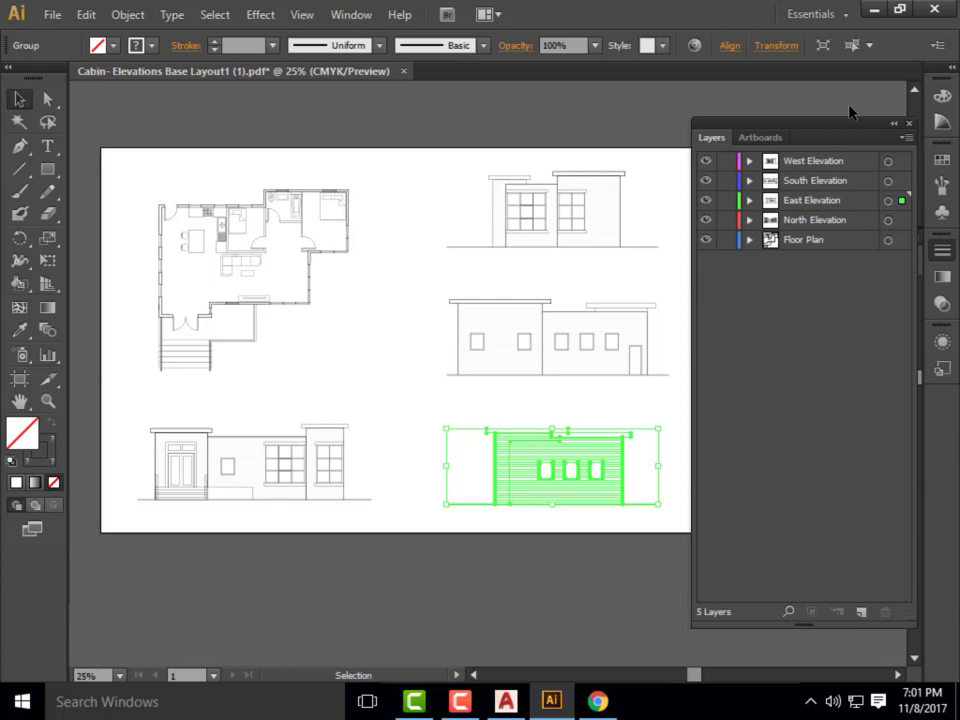
pyautogui.click(238, 240)
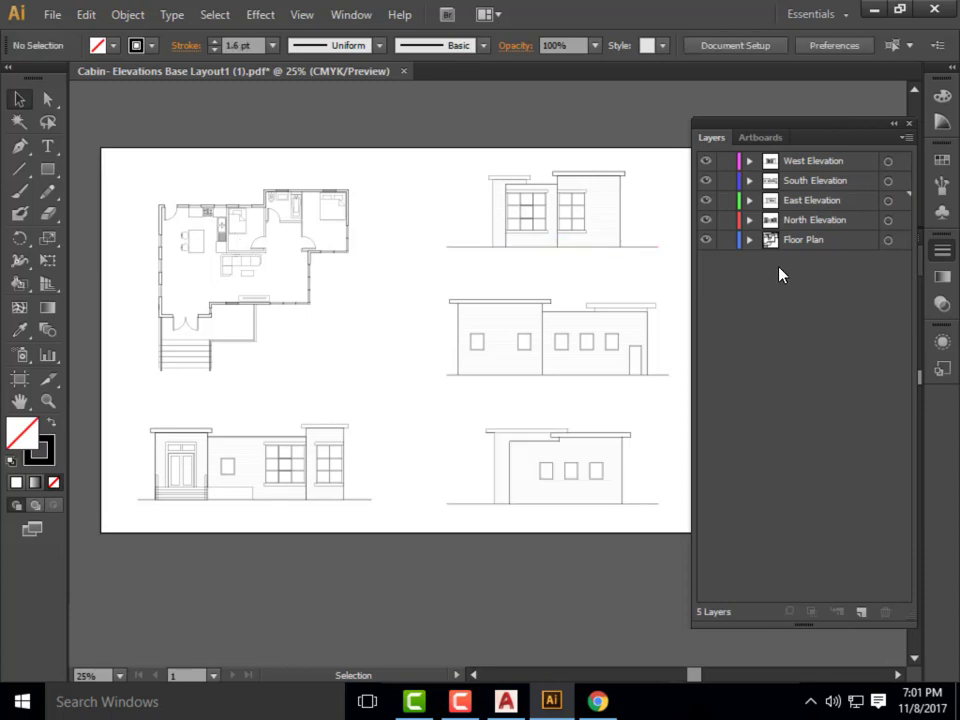
# - Examine how the Floor Plan layer is organized, from the layer down to its group and the individual paths inside it
pyautogui.click(751, 241)
pyautogui.click(749, 240)
pyautogui.click(795, 261)
pyautogui.click(812, 245)
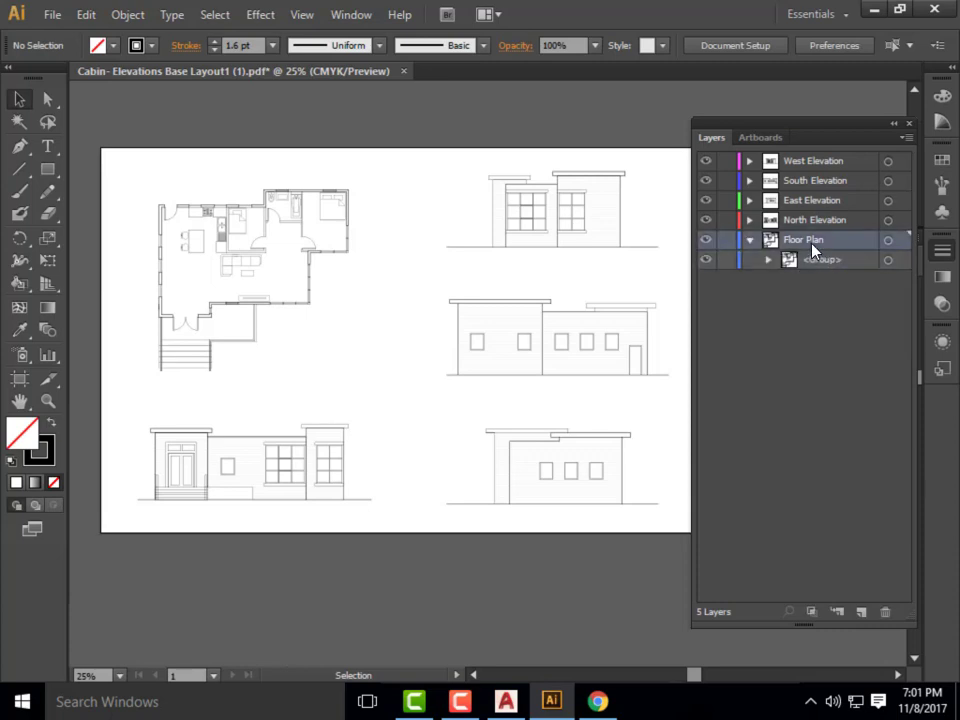
pyautogui.click(826, 264)
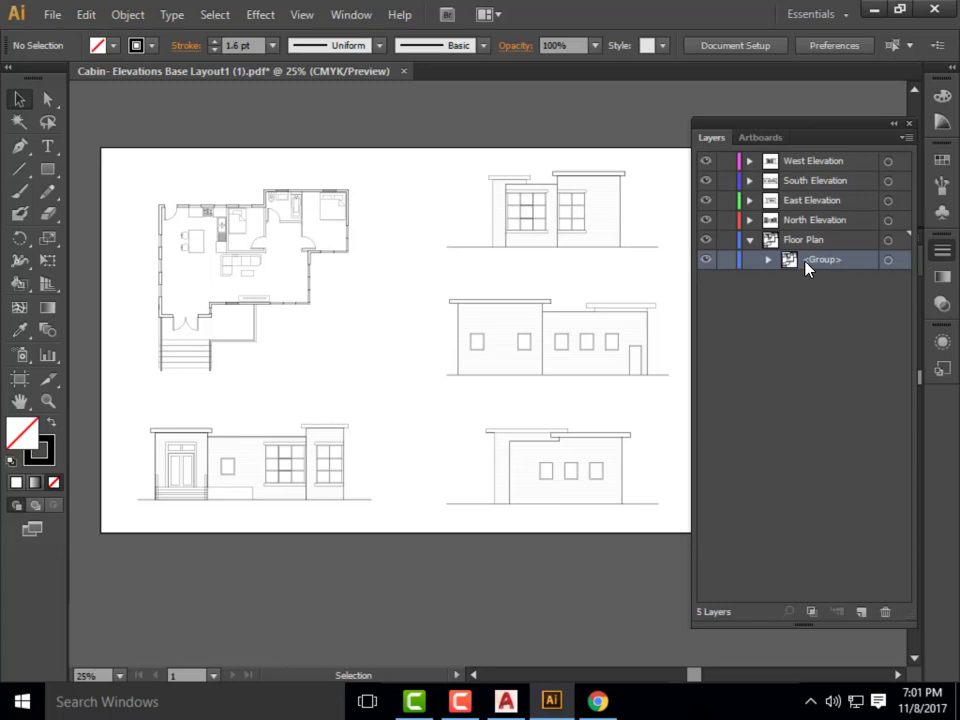
pyautogui.click(768, 260)
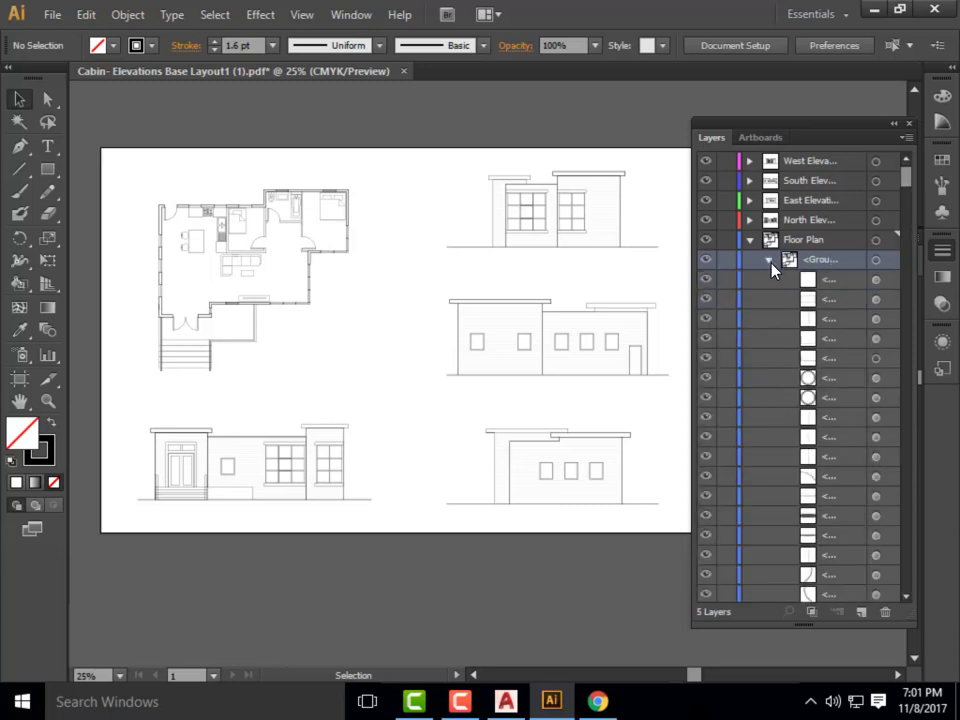
pyautogui.click(824, 280)
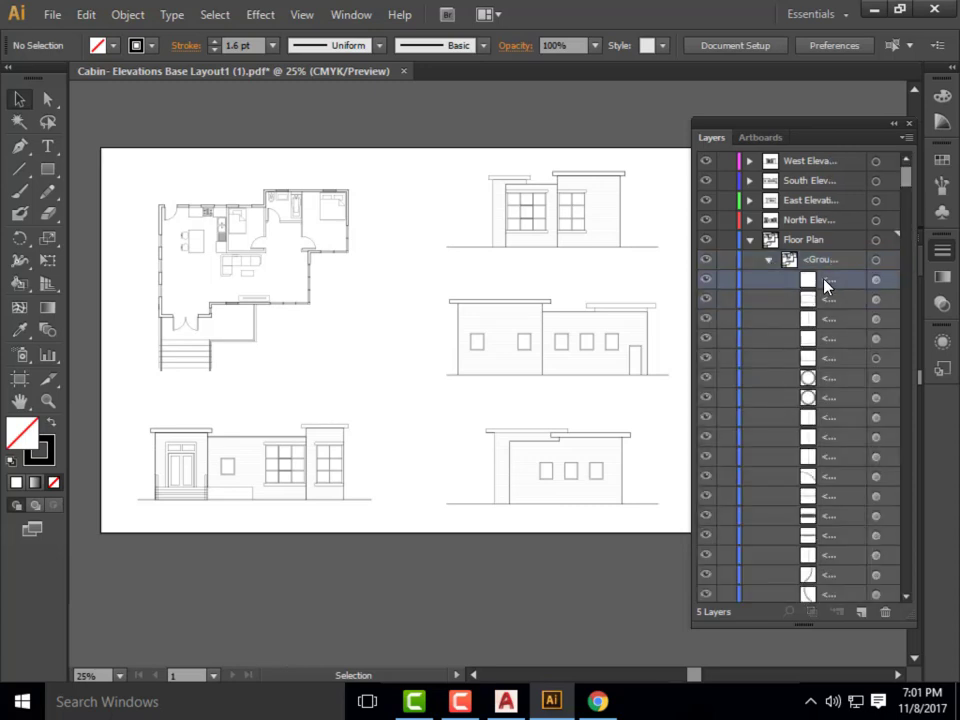
pyautogui.click(770, 261)
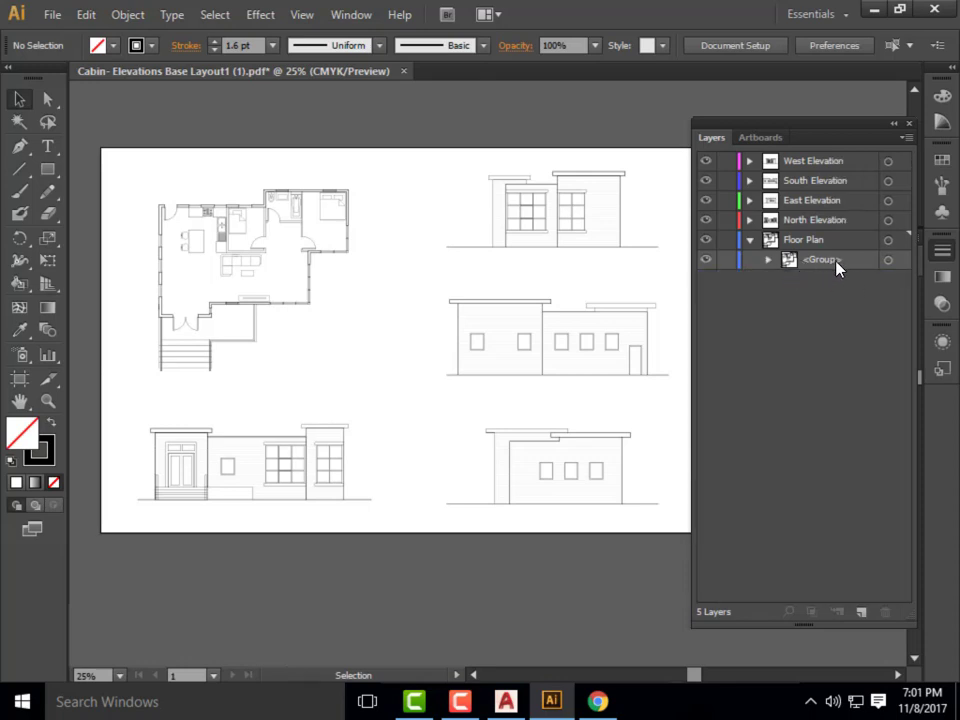
pyautogui.click(769, 261)
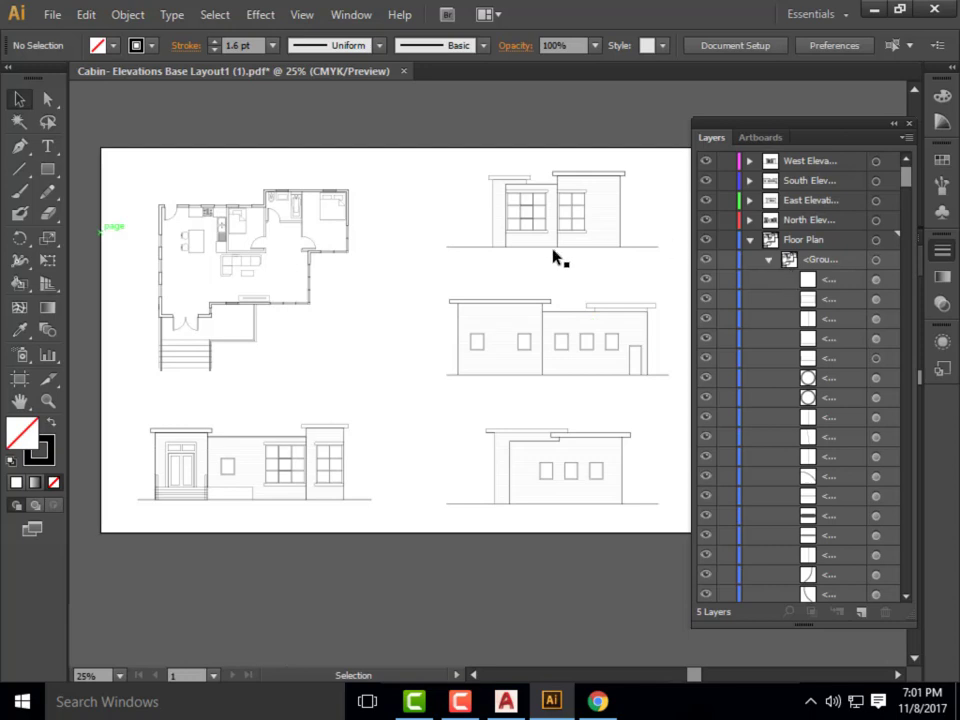
pyautogui.click(769, 262)
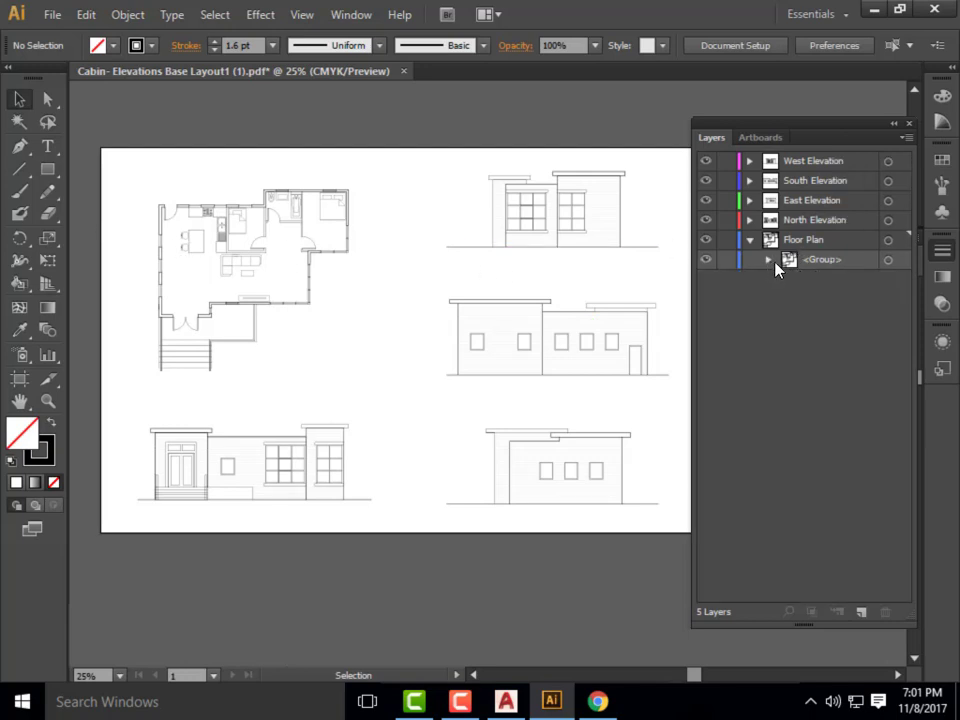
pyautogui.click(803, 246)
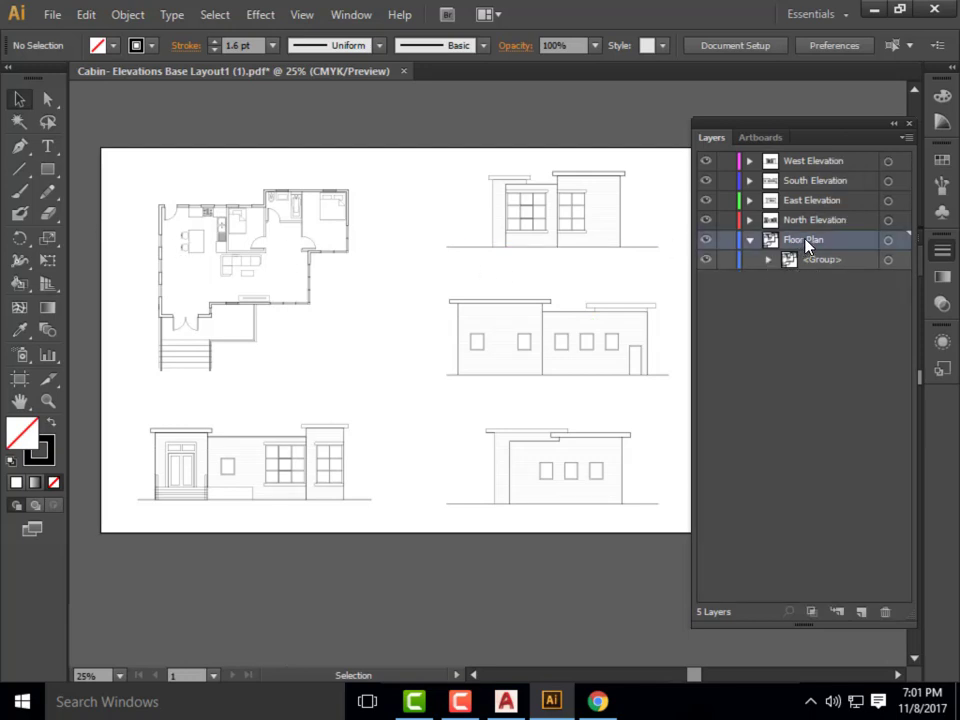
pyautogui.click(750, 241)
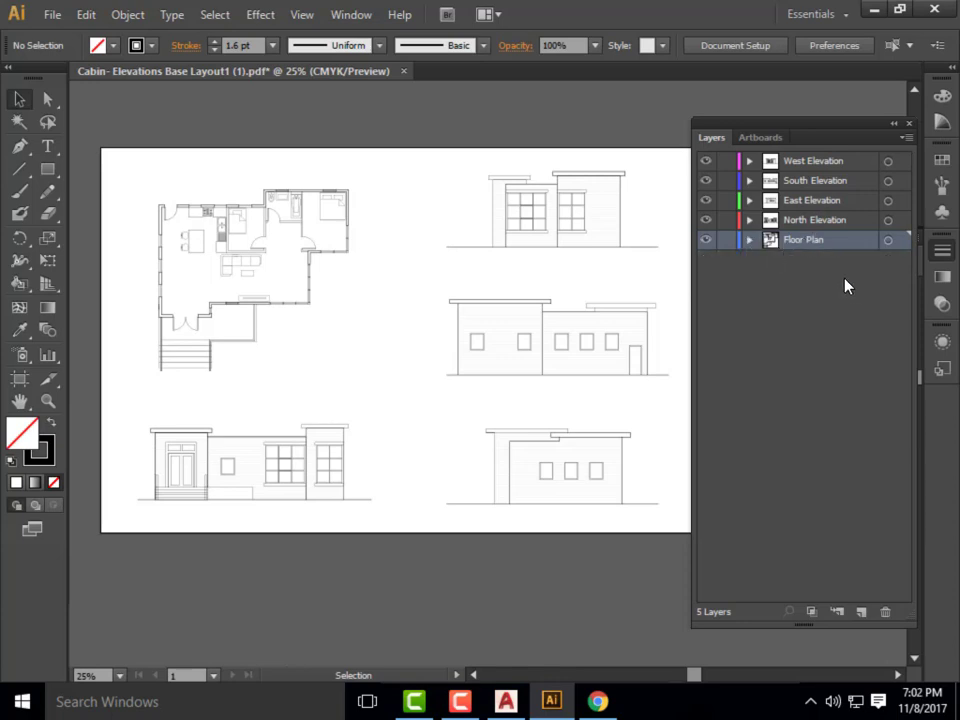
pyautogui.click(750, 241)
pyautogui.click(768, 262)
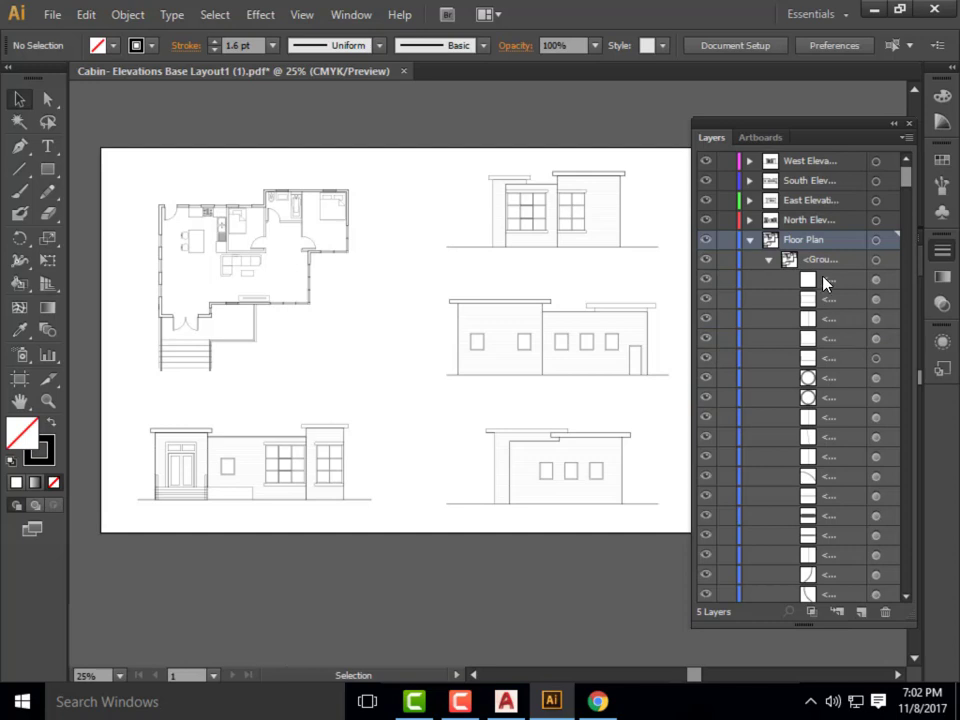
pyautogui.click(768, 262)
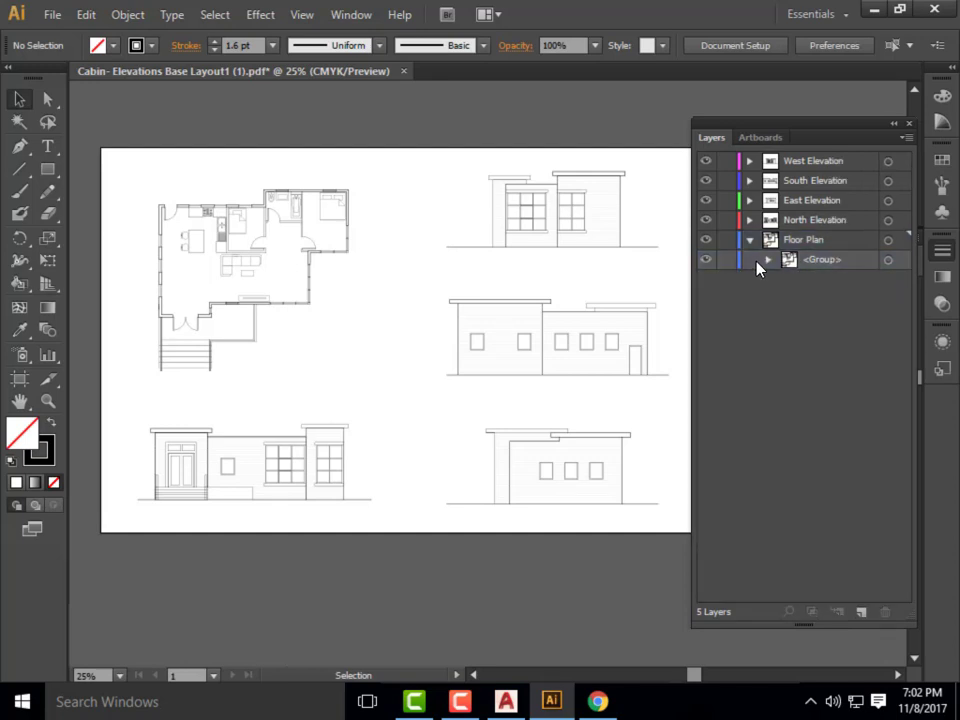
pyautogui.click(768, 262)
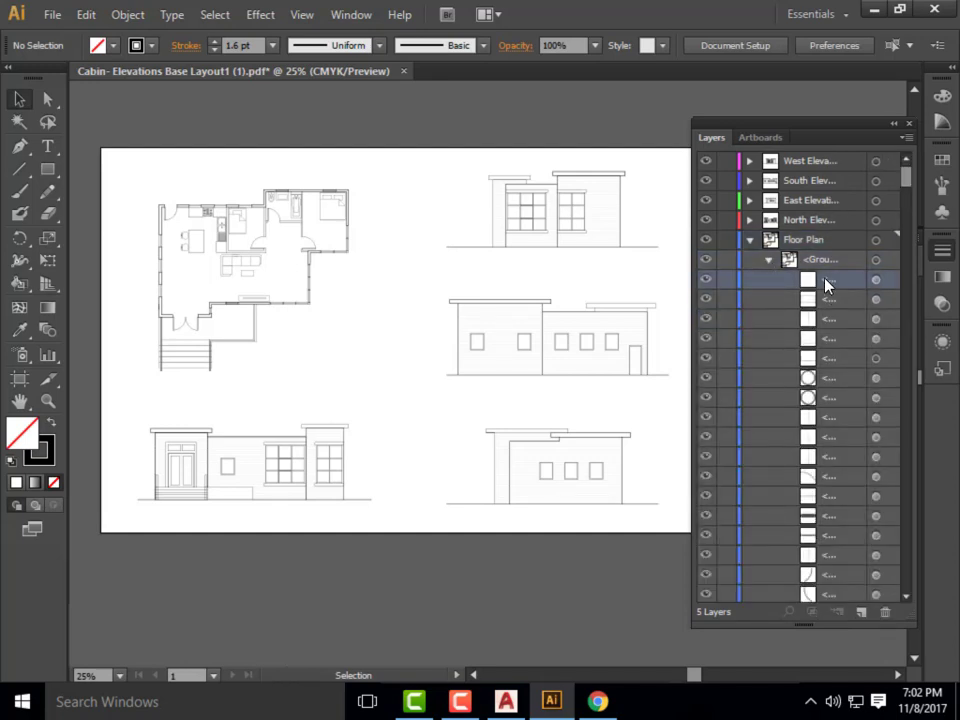
pyautogui.click(768, 262)
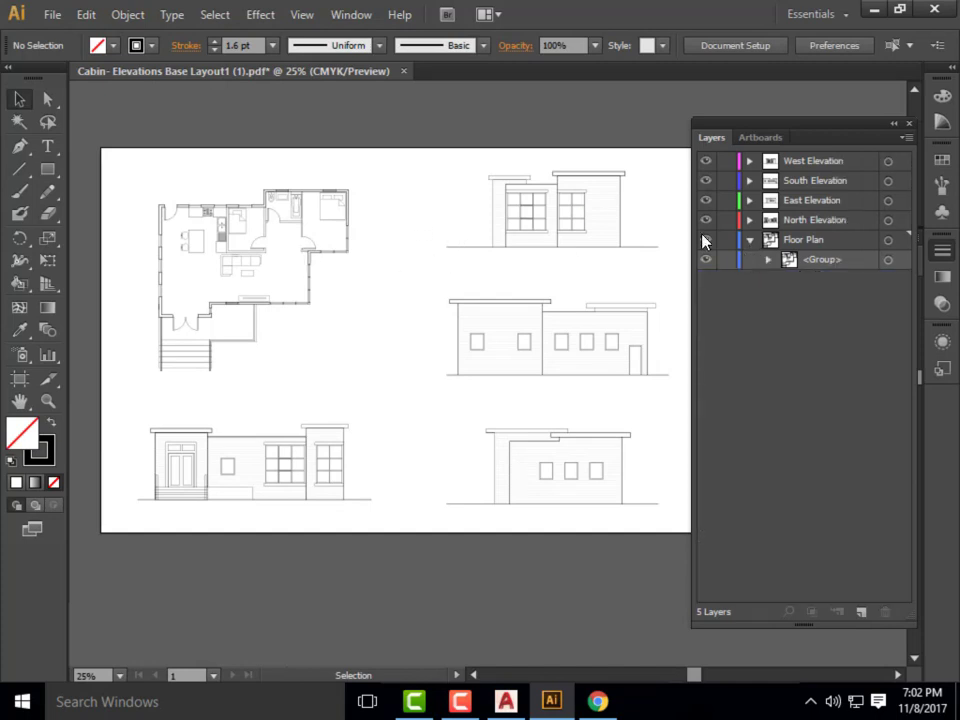
# - Isolate the floor plan group, try selecting a single path and the whole plan inside it, and exit isolation mode
pyautogui.click(258, 256)
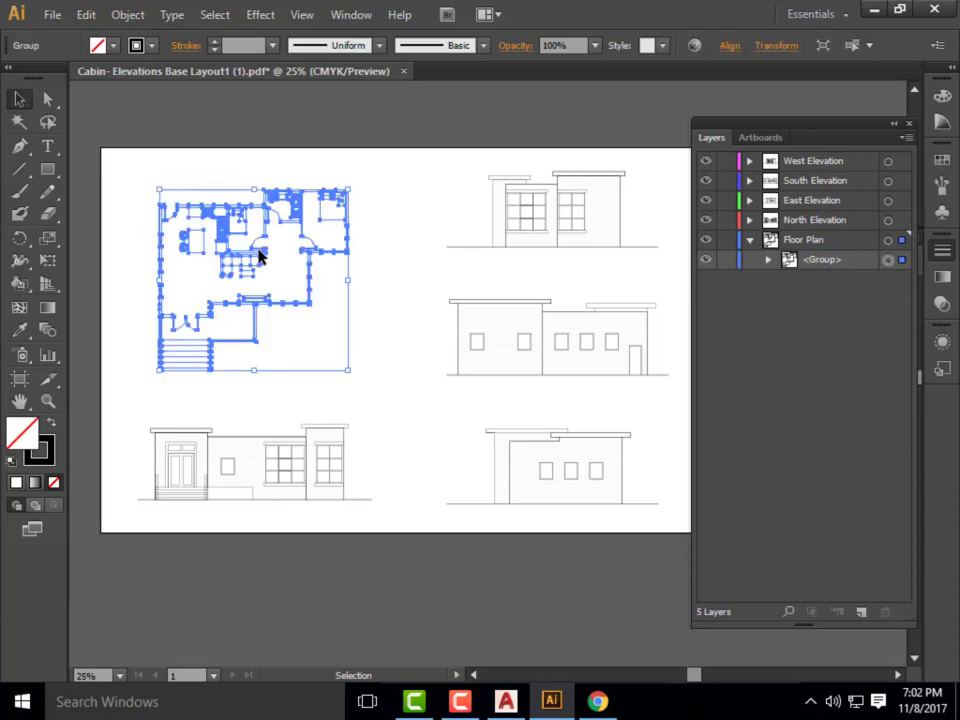
pyautogui.doubleClick(258, 256)
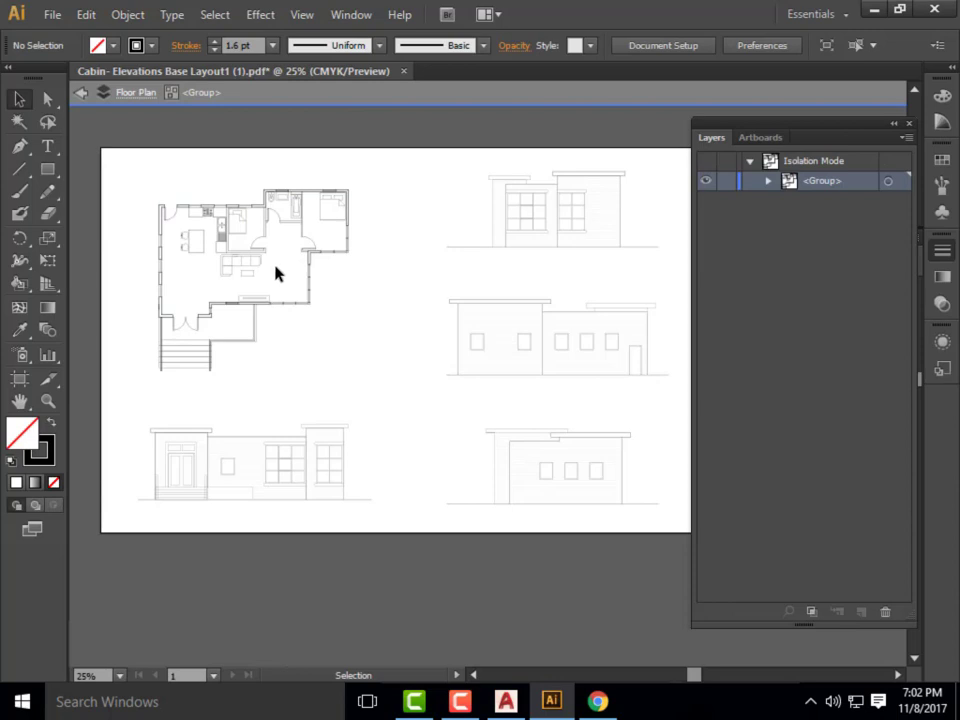
pyautogui.click(320, 251)
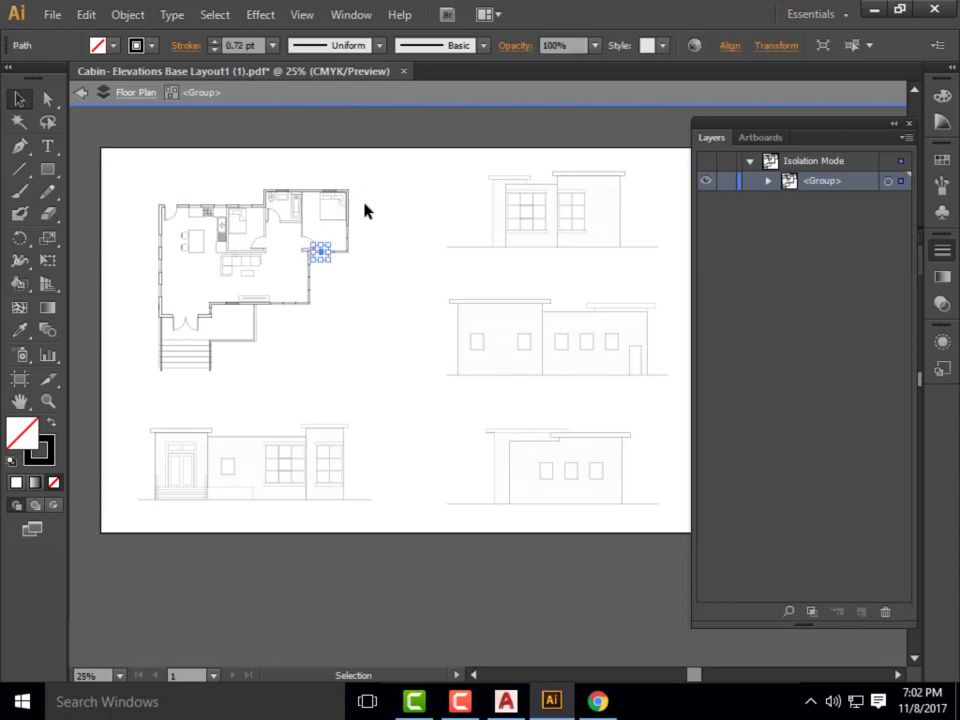
pyautogui.click(370, 377)
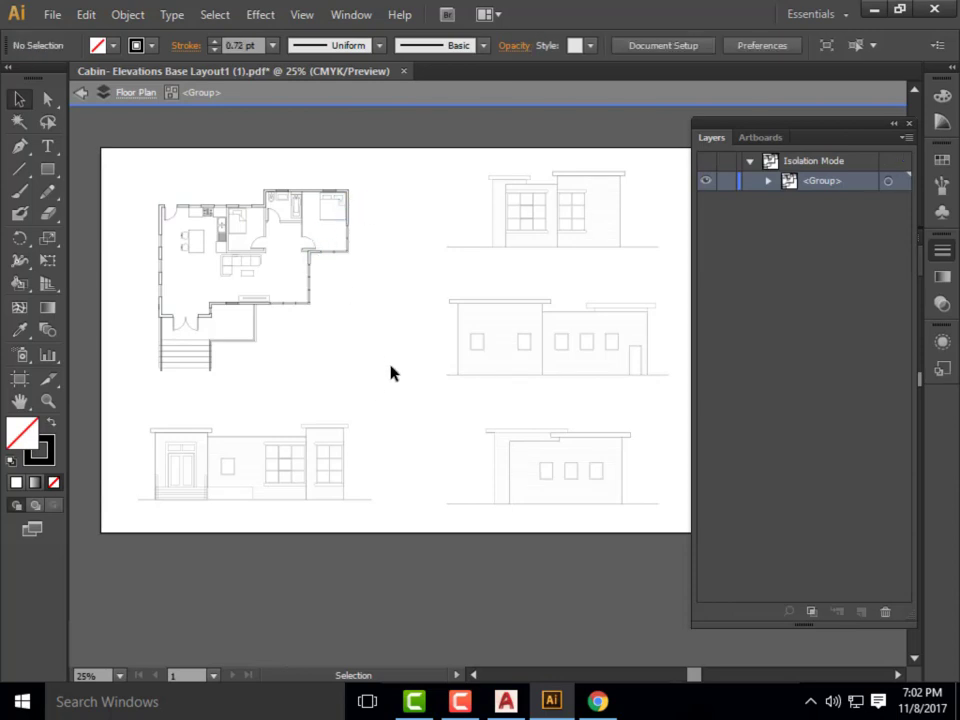
pyautogui.moveTo(396, 375); pyautogui.dragTo(129, 186)
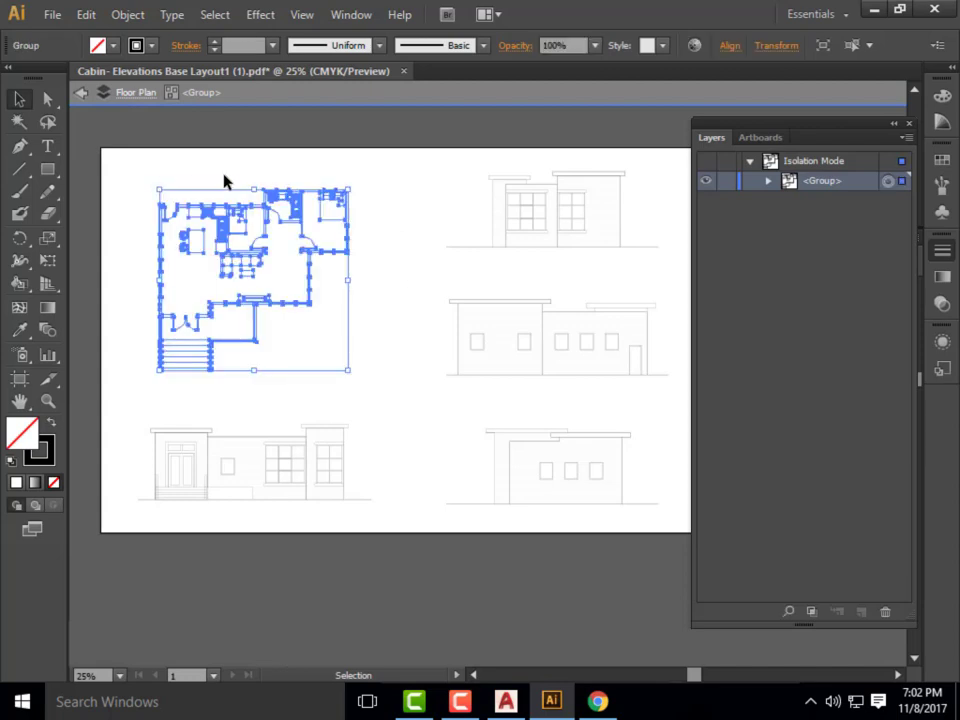
pyautogui.rightClick(239, 217)
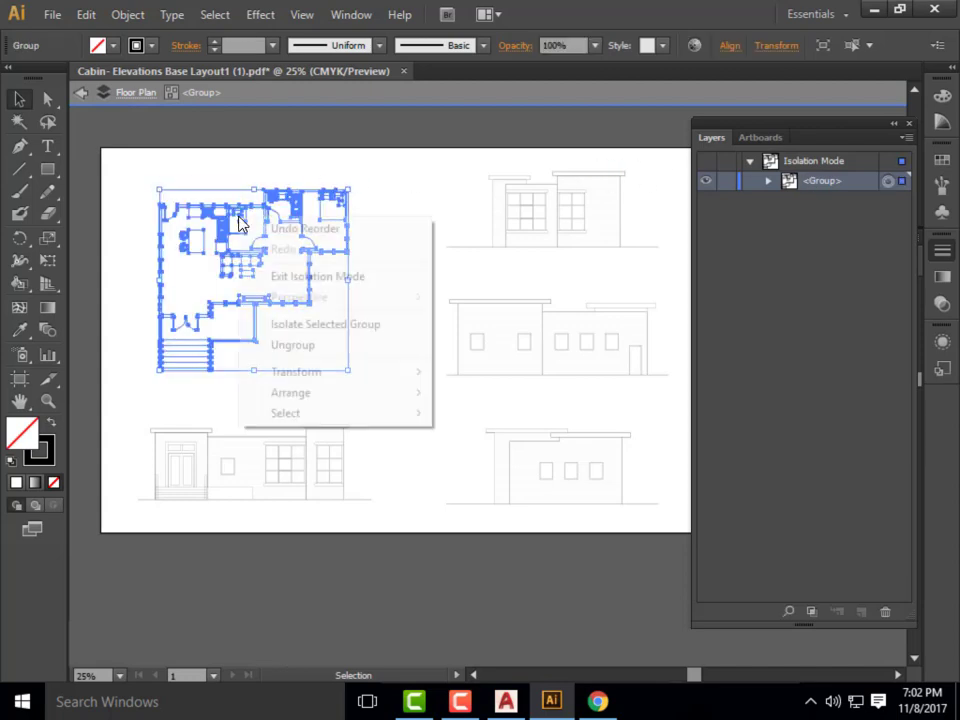
pyautogui.click(392, 300)
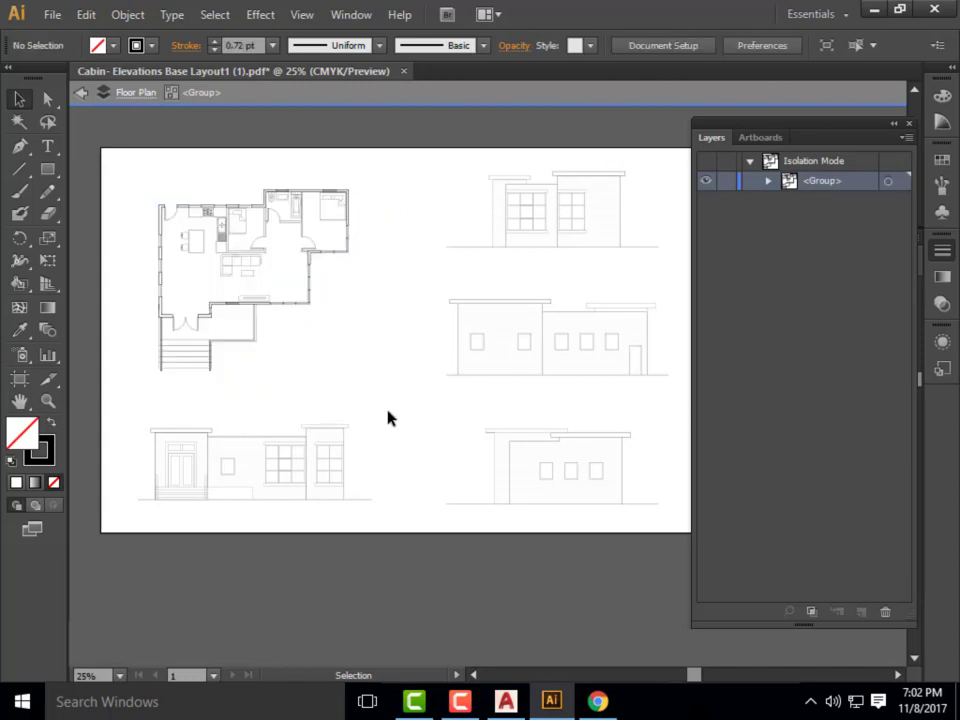
pyautogui.click(246, 236)
pyautogui.click(79, 93)
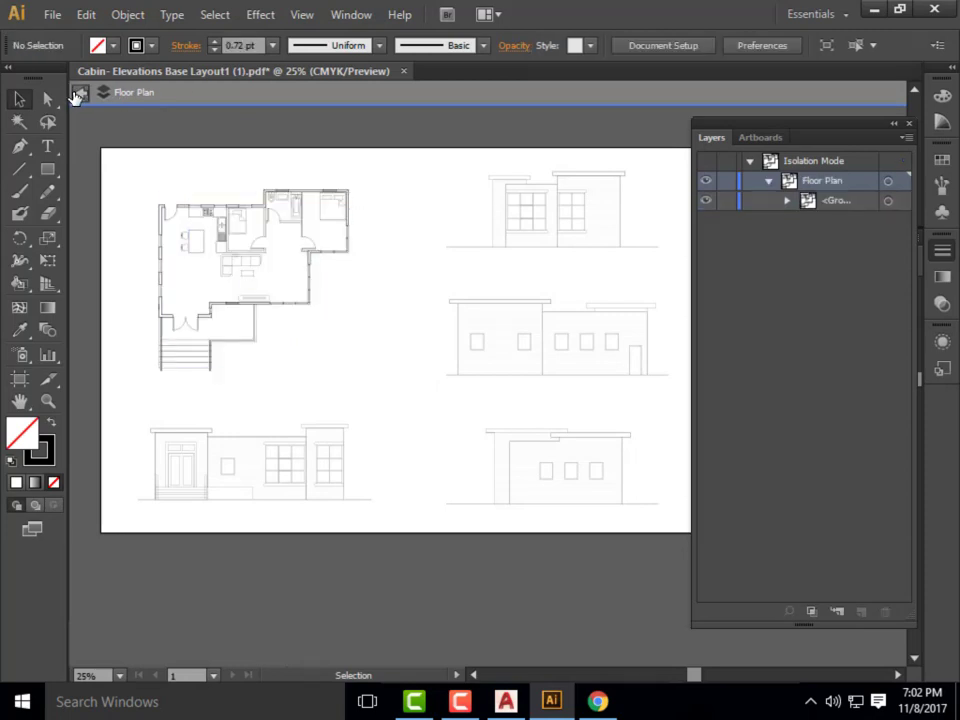
pyautogui.click(78, 92)
pyautogui.click(826, 264)
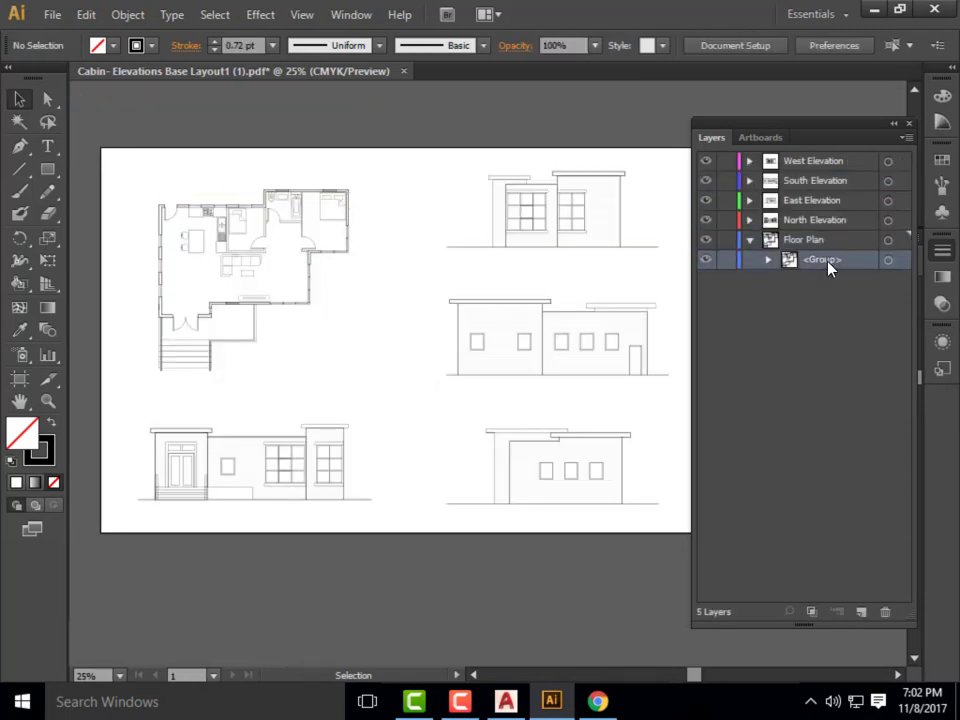
# - Isolate the floor plan group, select the entire plan and convert it to a Live Paint group
pyautogui.doubleClick(335, 260)
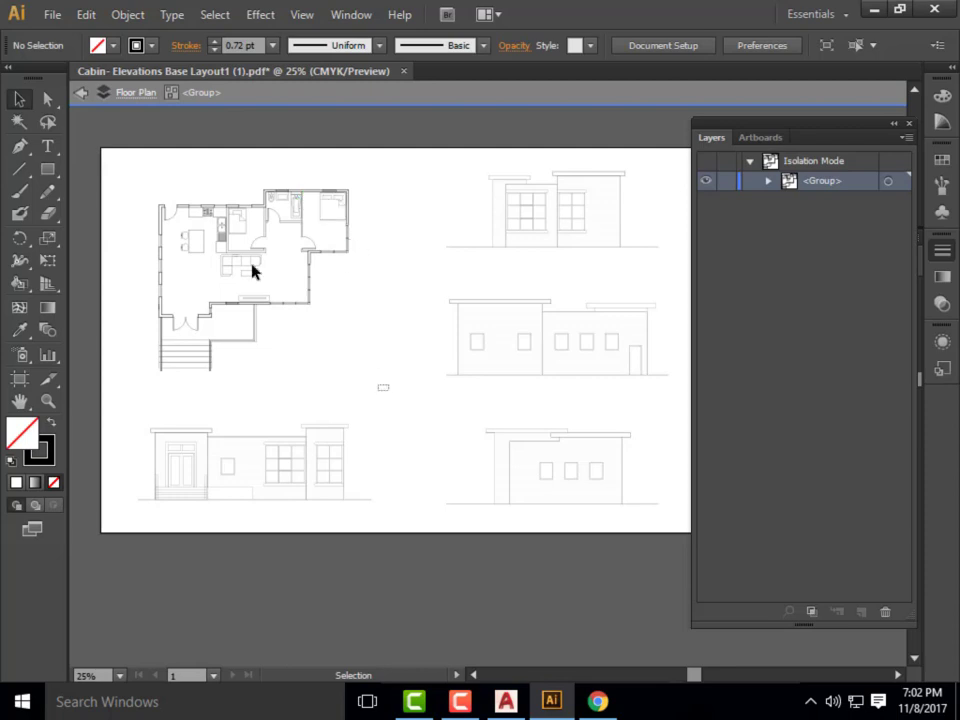
pyautogui.moveTo(252, 270); pyautogui.dragTo(137, 165)
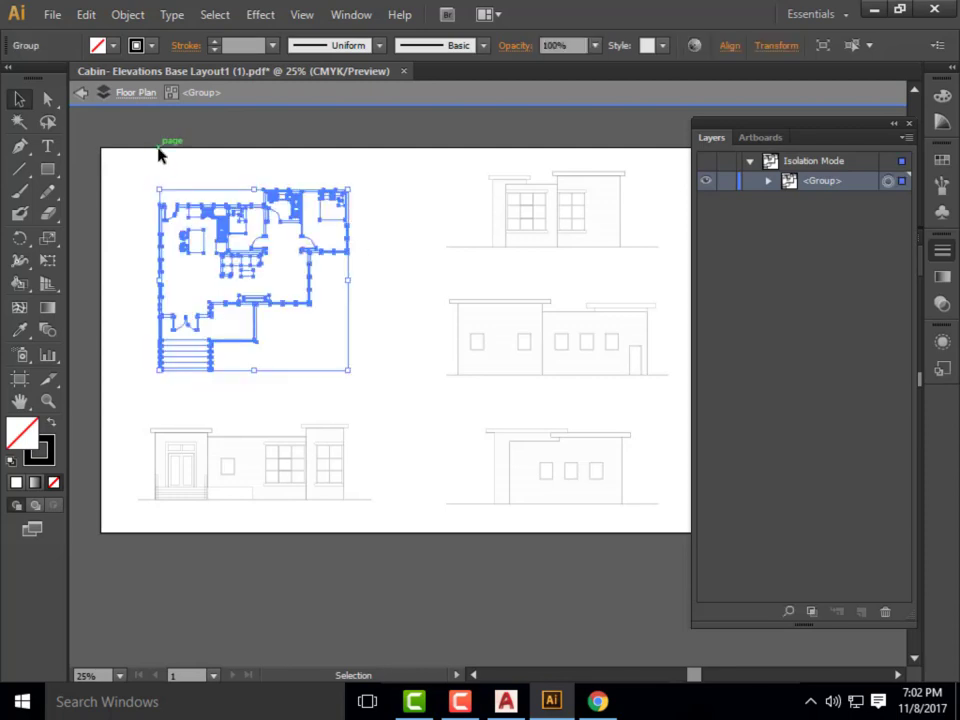
pyautogui.click(140, 15)
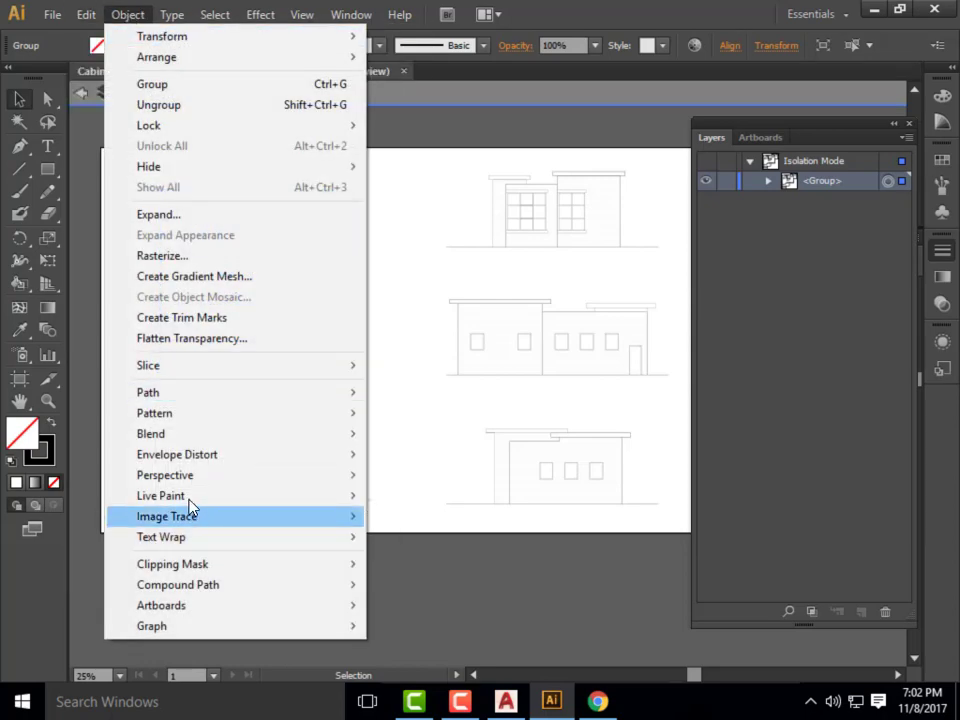
pyautogui.moveTo(189, 499)
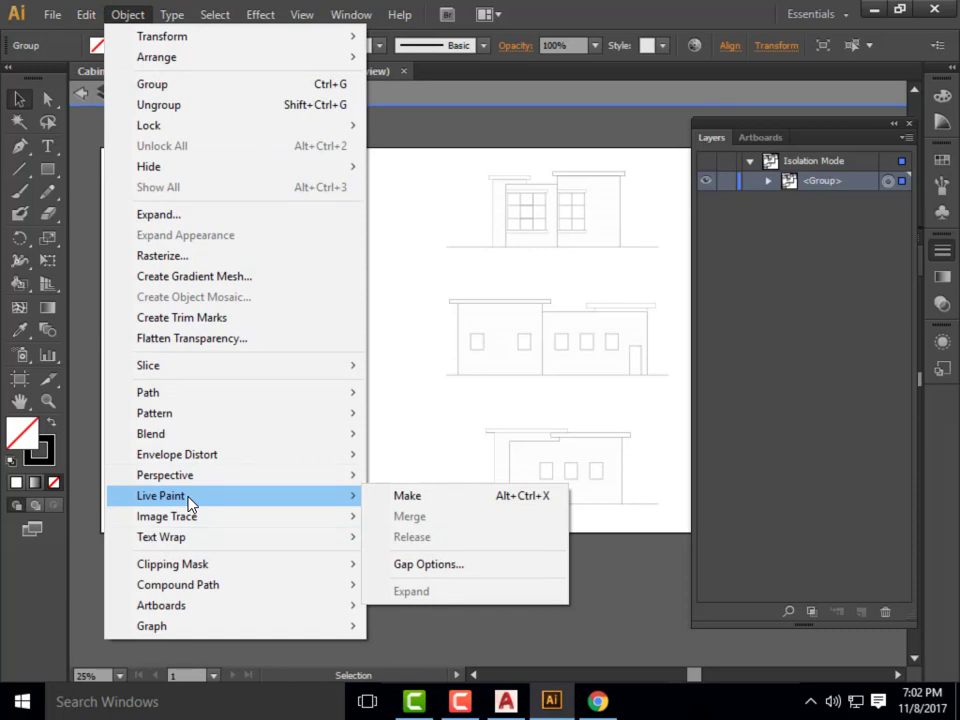
pyautogui.click(416, 503)
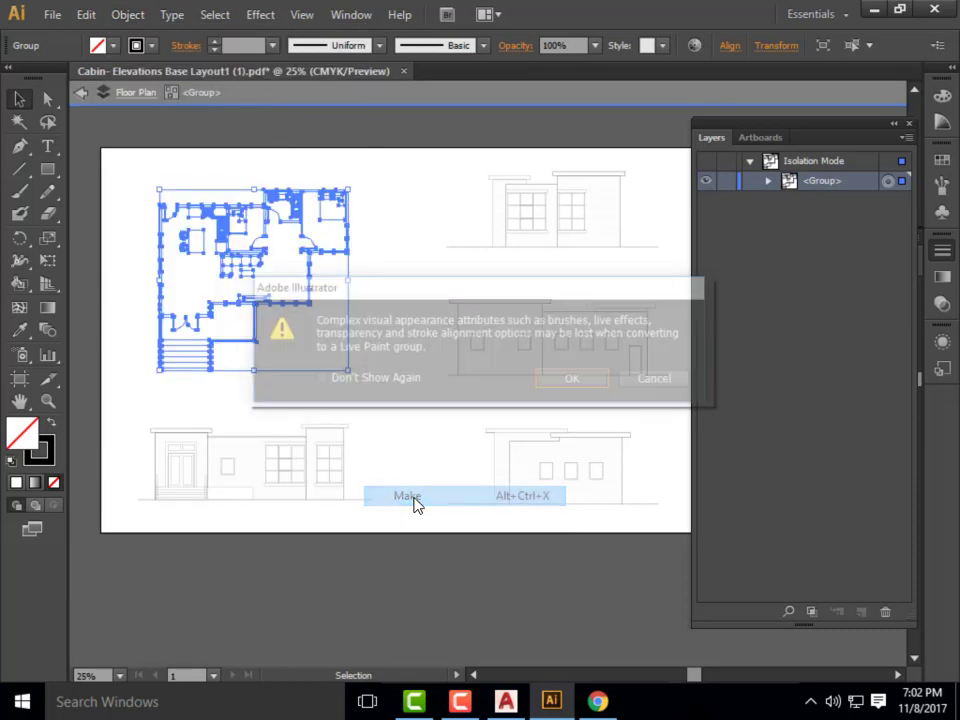
pyautogui.click(566, 384)
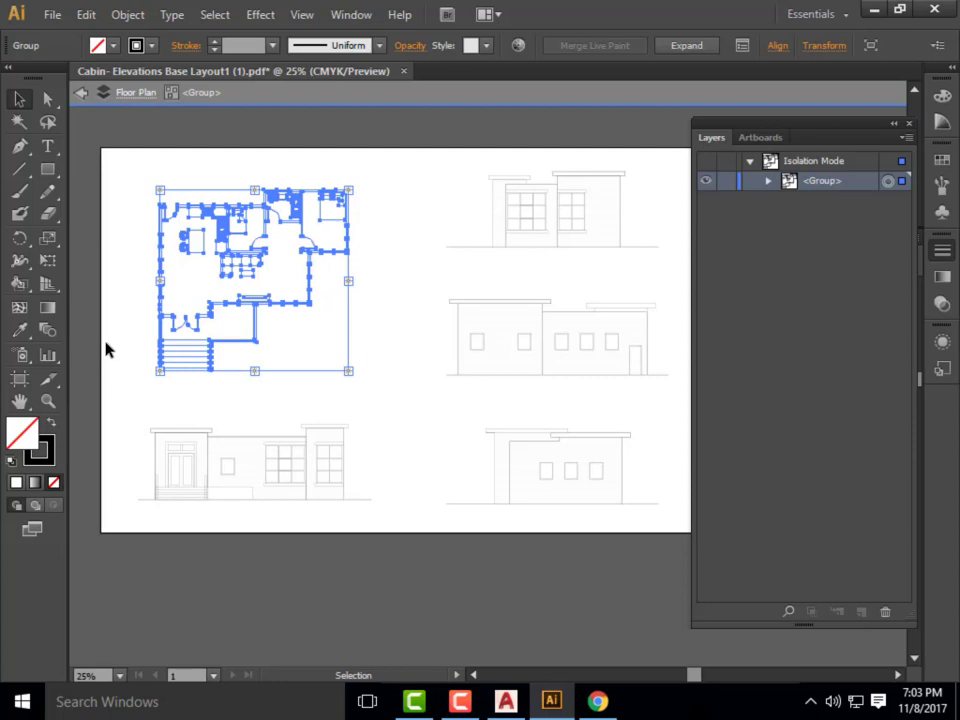
# - Activate the Live Paint Bucket and set its fill color to gray 666666
pyautogui.click(20, 287)
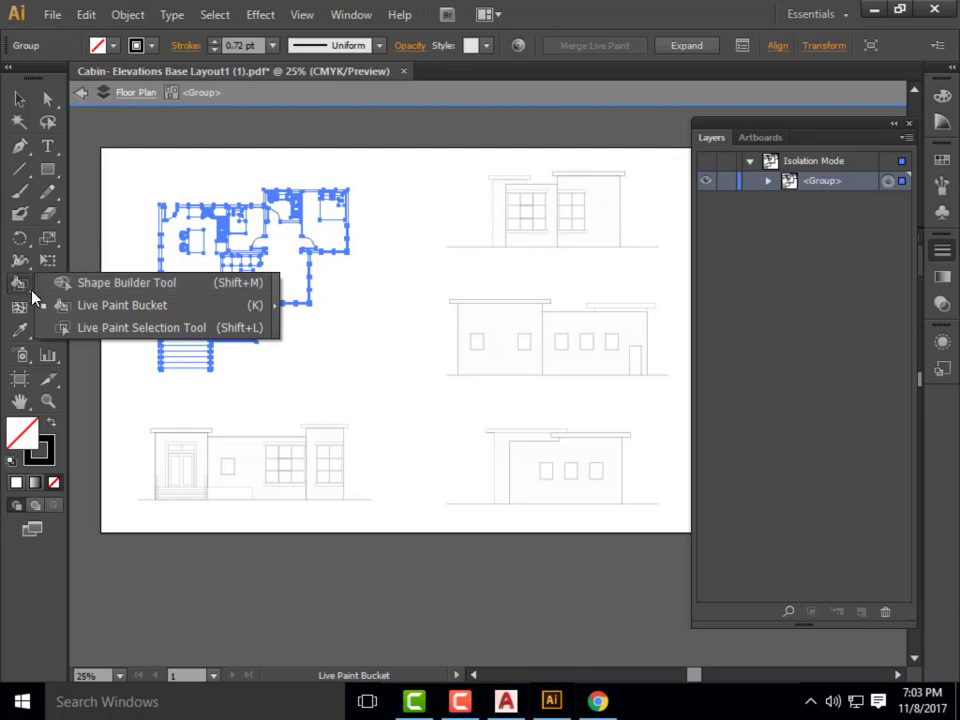
pyautogui.click(92, 313)
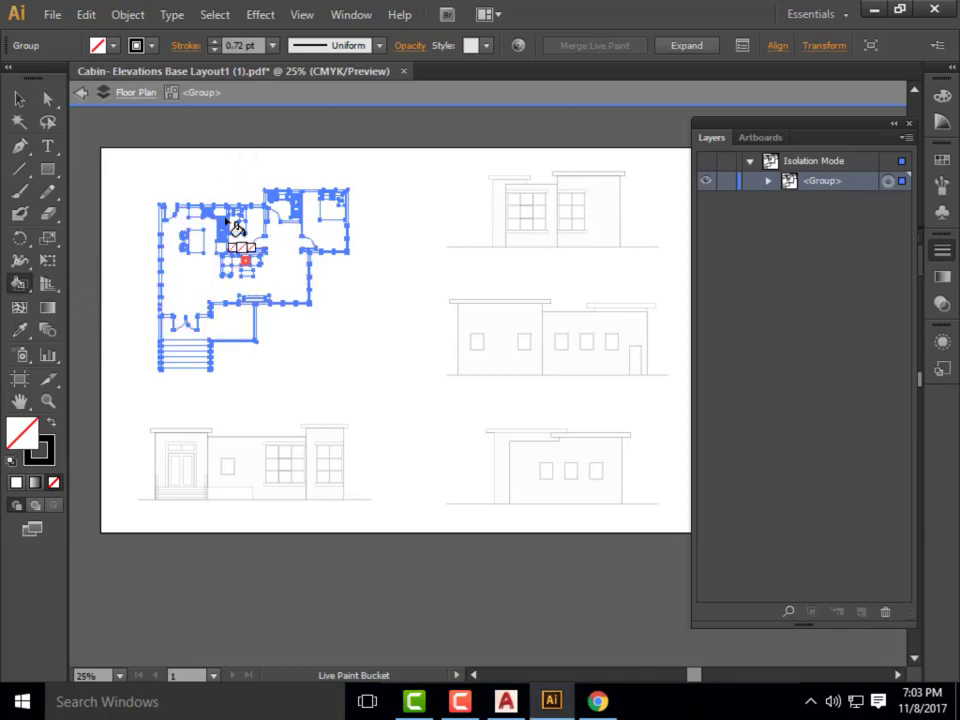
pyautogui.scroll(5, 229, 219)
pyautogui.scroll(-5, 272, 386)
pyautogui.scroll(2, 248, 233)
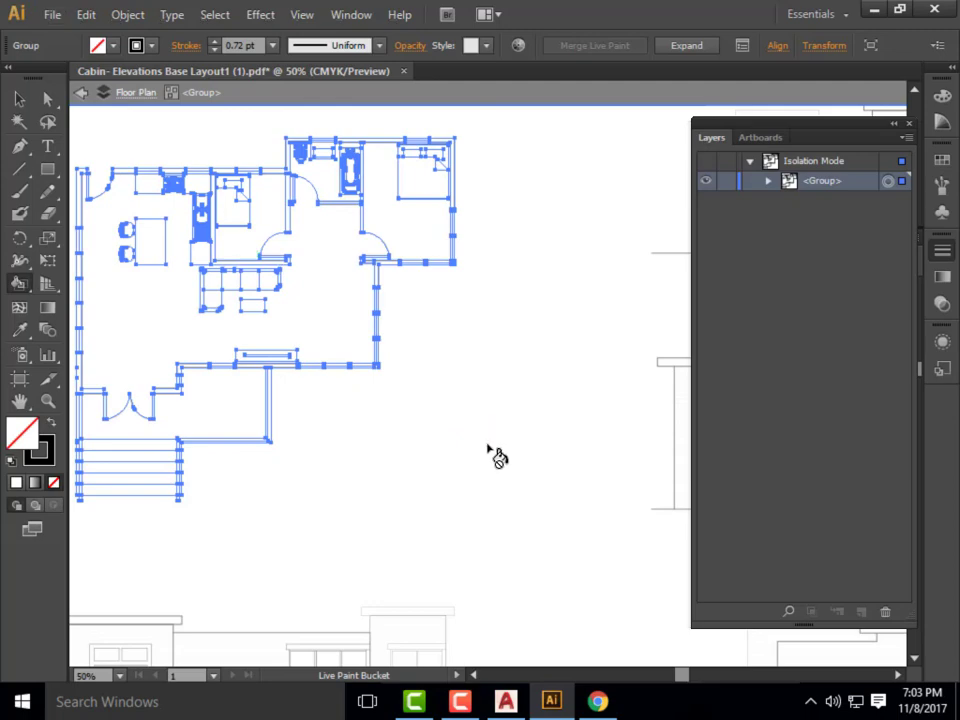
pyautogui.scroll(-1, 498, 457)
pyautogui.scroll(1, 394, 296)
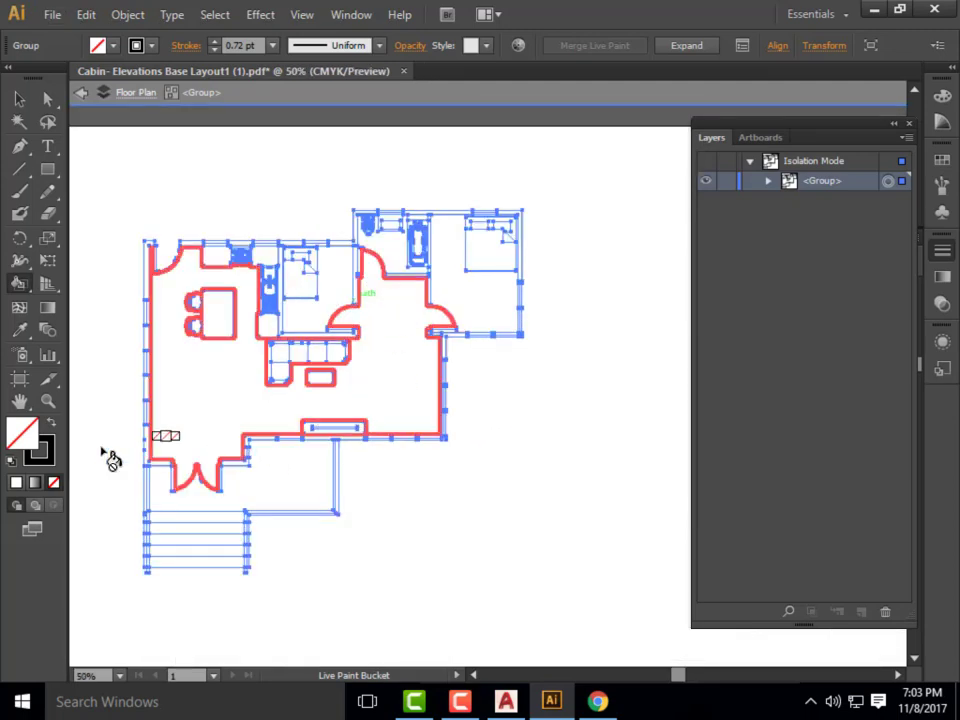
pyautogui.doubleClick(25, 435)
pyautogui.click(236, 379)
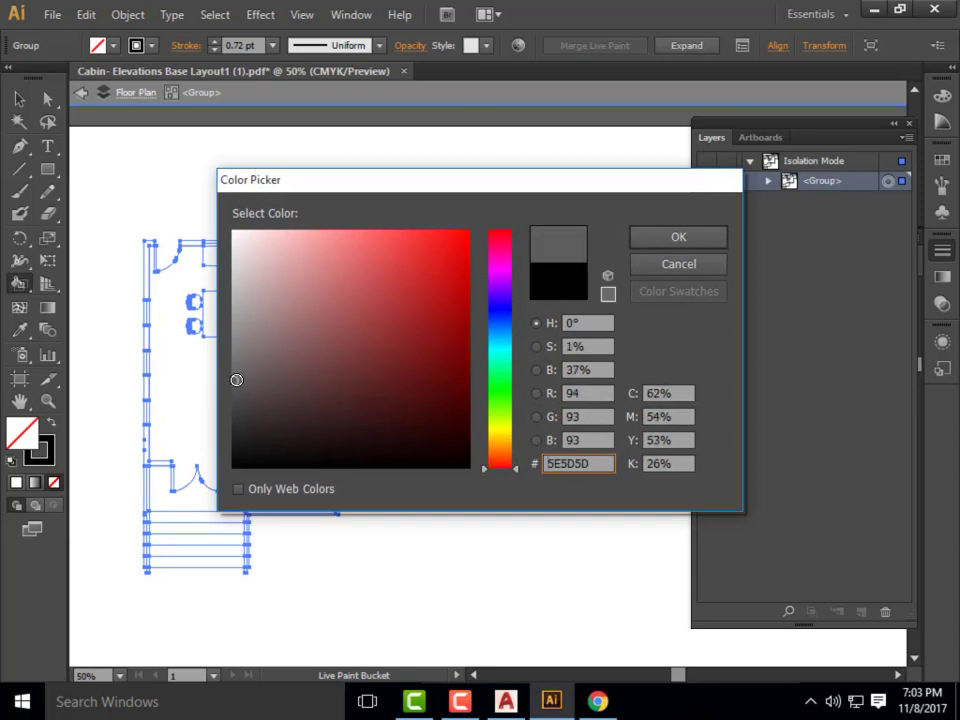
pyautogui.click(233, 373)
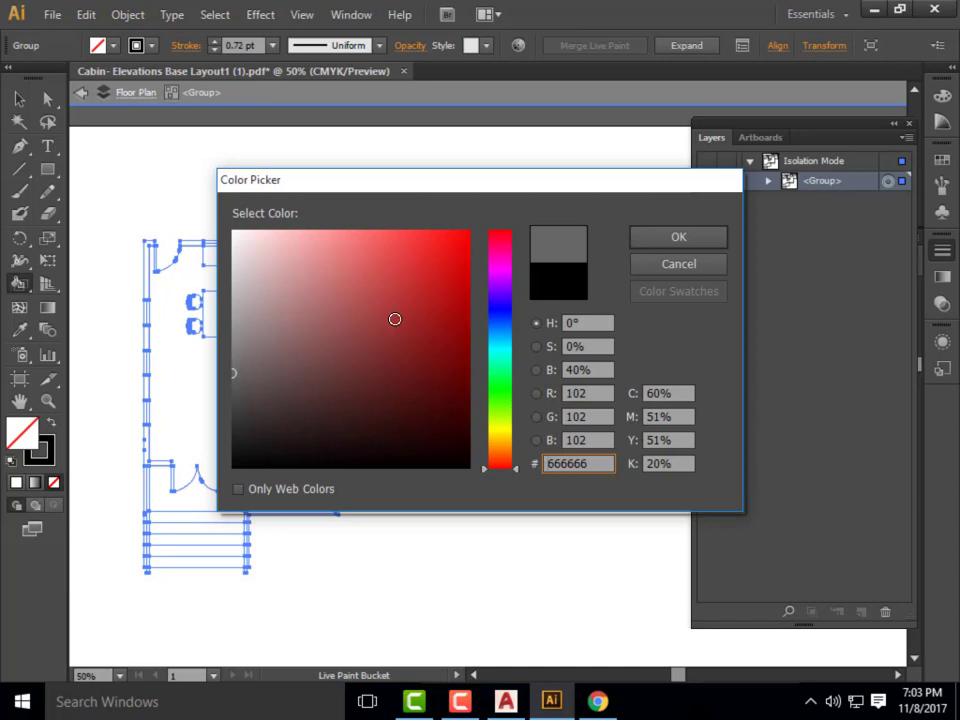
pyautogui.click(678, 237)
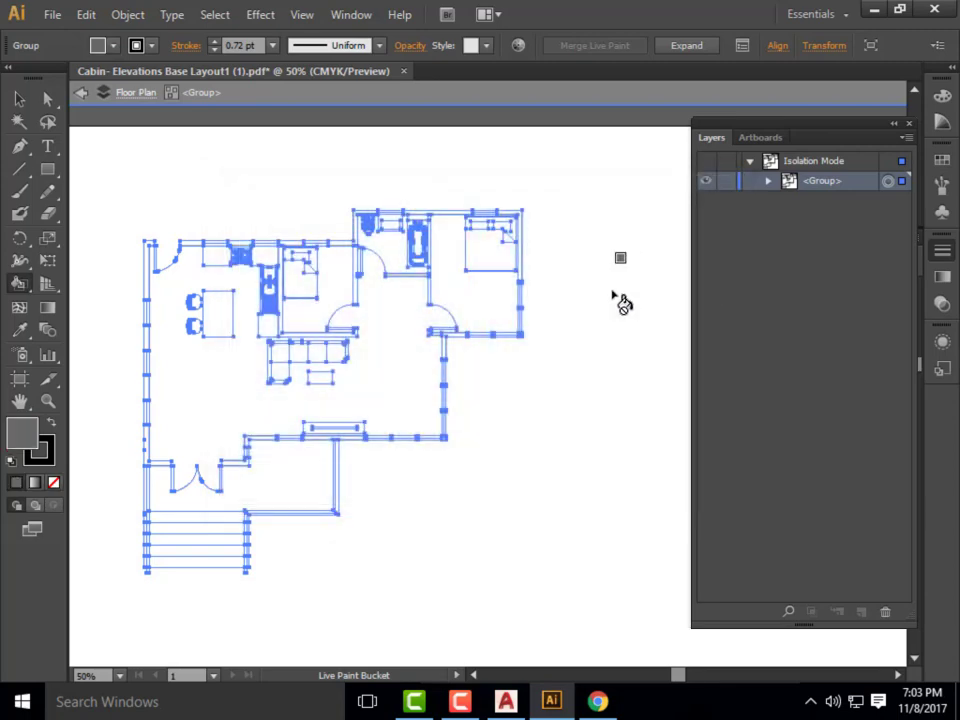
# - Fill the exterior wall segments between the windows along the kitchen and small bedroom, up to the bathroom corner, with gray
pyautogui.scroll(3, 204, 246)
pyautogui.scroll(-1, 215, 280)
pyautogui.scroll(3, 221, 281)
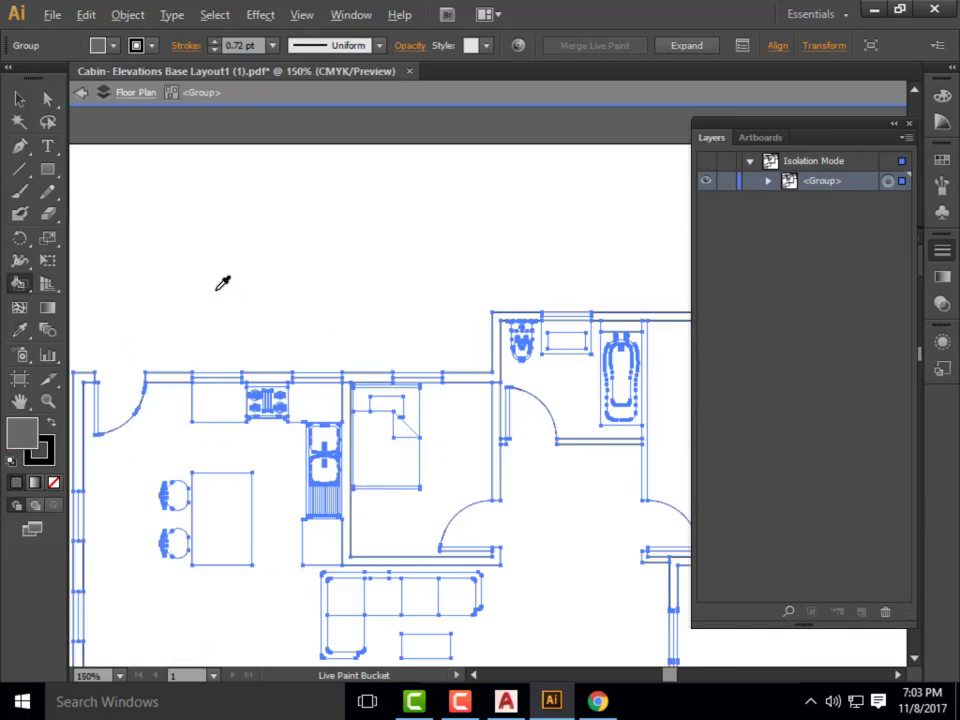
pyautogui.click(157, 438)
pyautogui.click(156, 424)
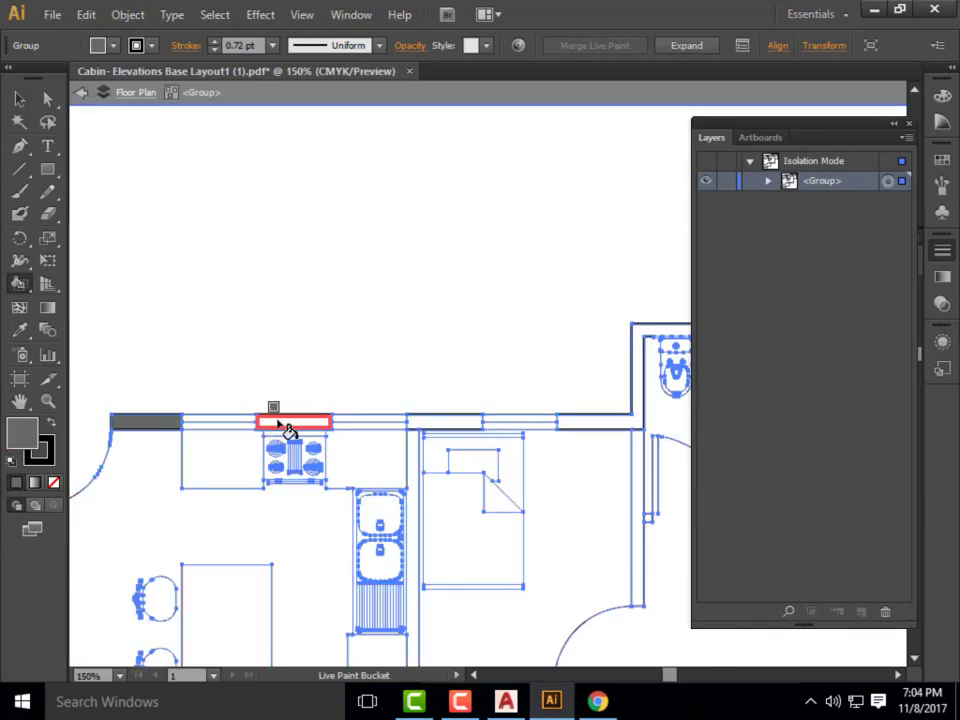
pyautogui.click(290, 424)
pyautogui.click(475, 428)
pyautogui.click(617, 428)
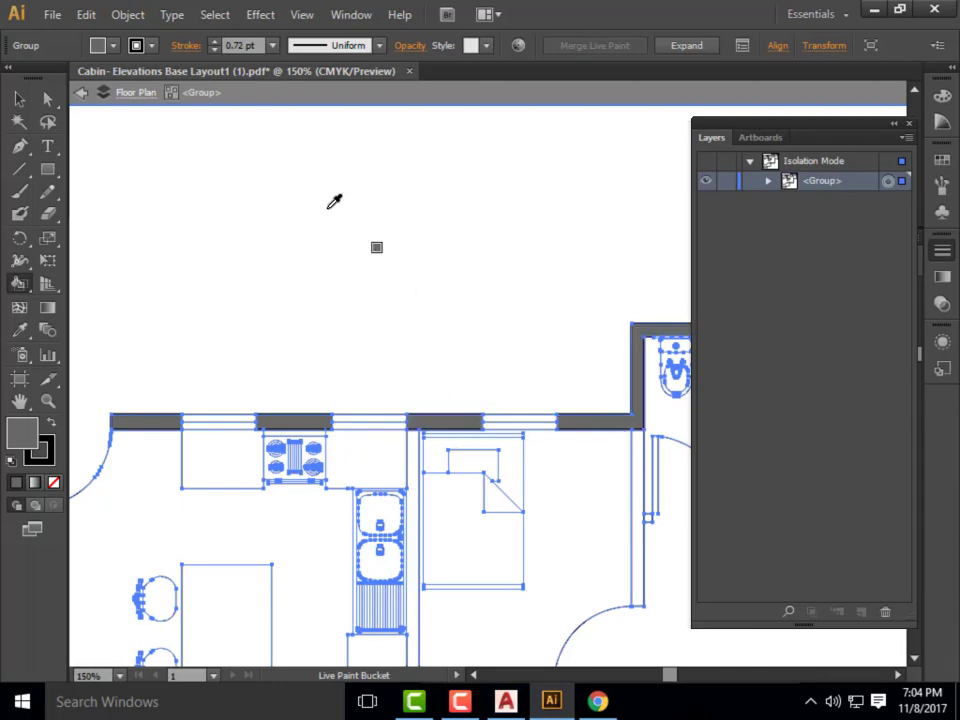
# - Fill the wall segments on both sides of the window above the double bed, including the outer bedroom corner, with gray
pyautogui.scroll(-2, 332, 199)
pyautogui.scroll(5, 664, 262)
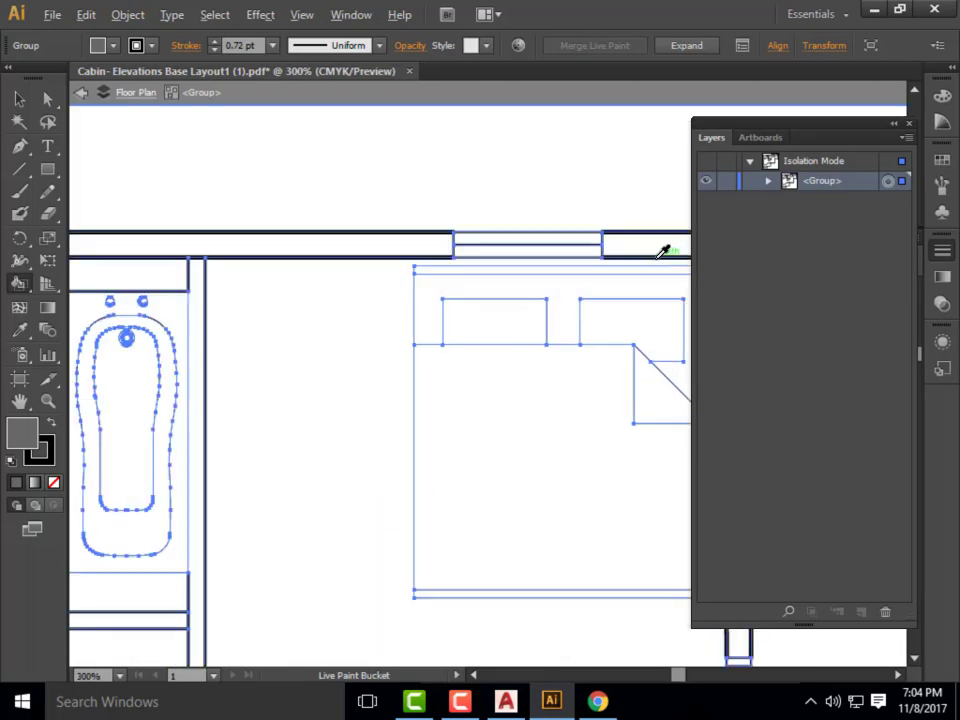
pyautogui.click(257, 252)
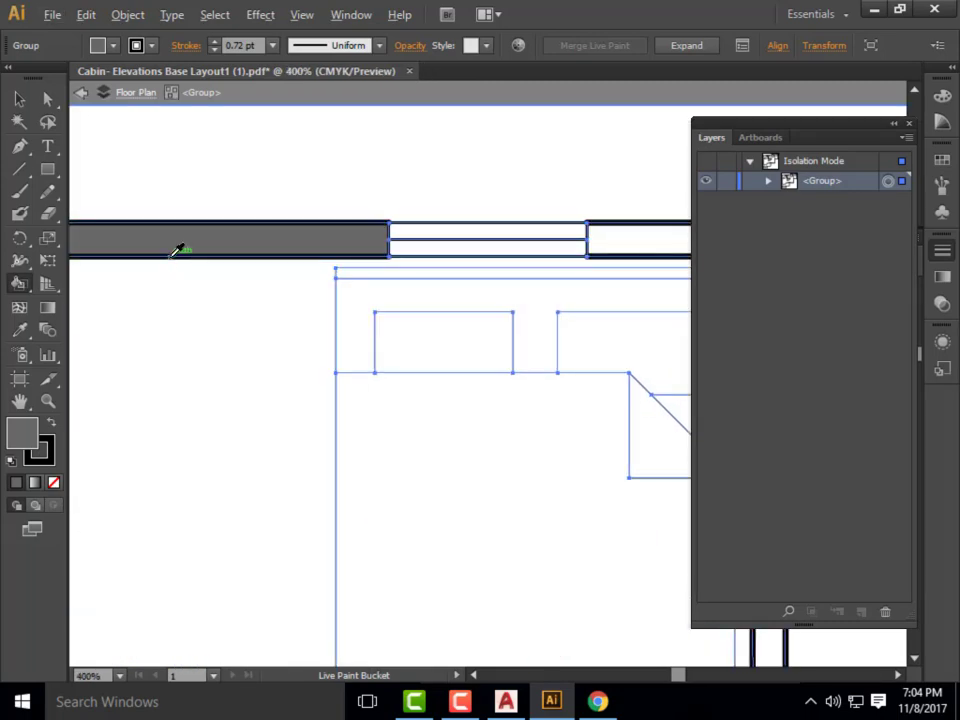
pyautogui.scroll(-3, 180, 251)
pyautogui.scroll(2, 377, 253)
pyautogui.click(384, 250)
# - Fill the lower-right corner post and the two window mullions above it in the large bedroom's outer side wall
pyautogui.scroll(-1, 439, 190)
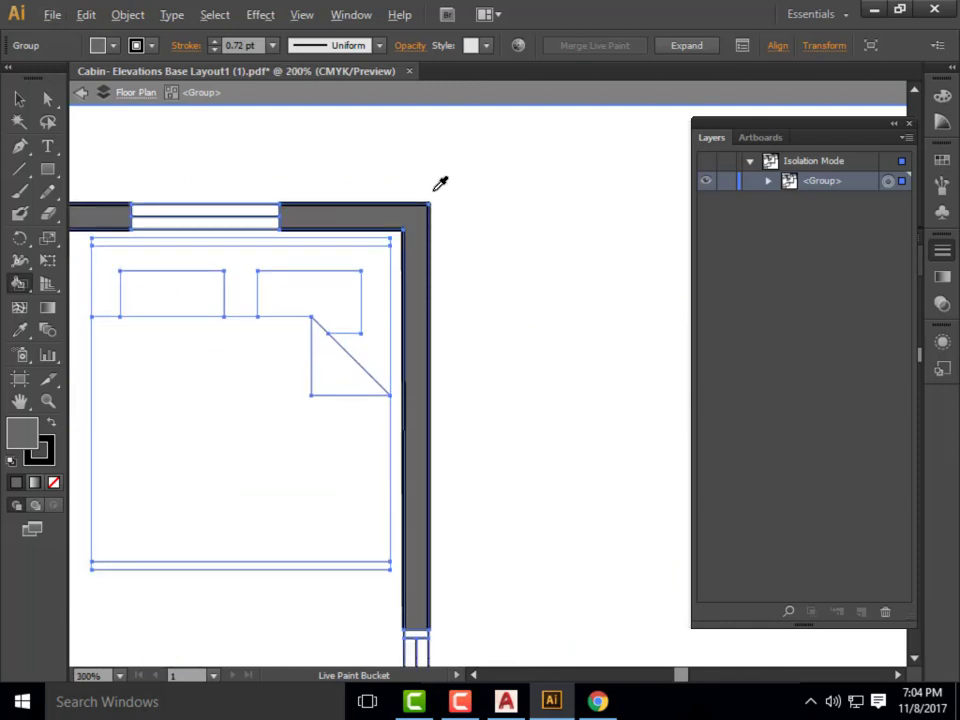
pyautogui.scroll(-2, 439, 343)
pyautogui.scroll(2, 440, 410)
pyautogui.click(438, 406)
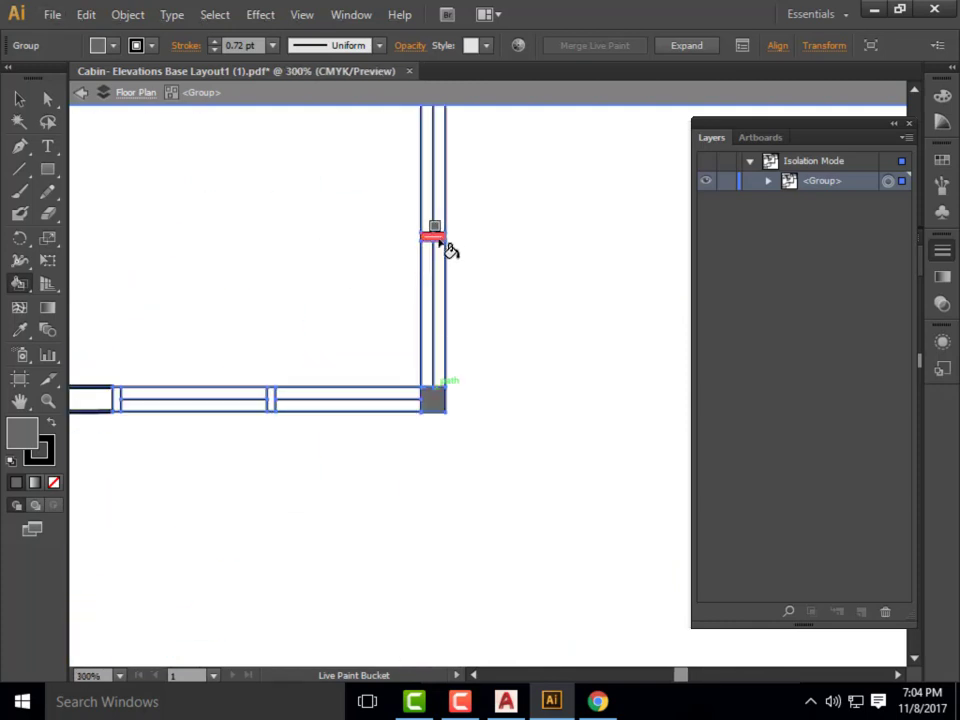
pyautogui.click(442, 242)
pyautogui.scroll(-1, 495, 406)
pyautogui.scroll(3, 446, 204)
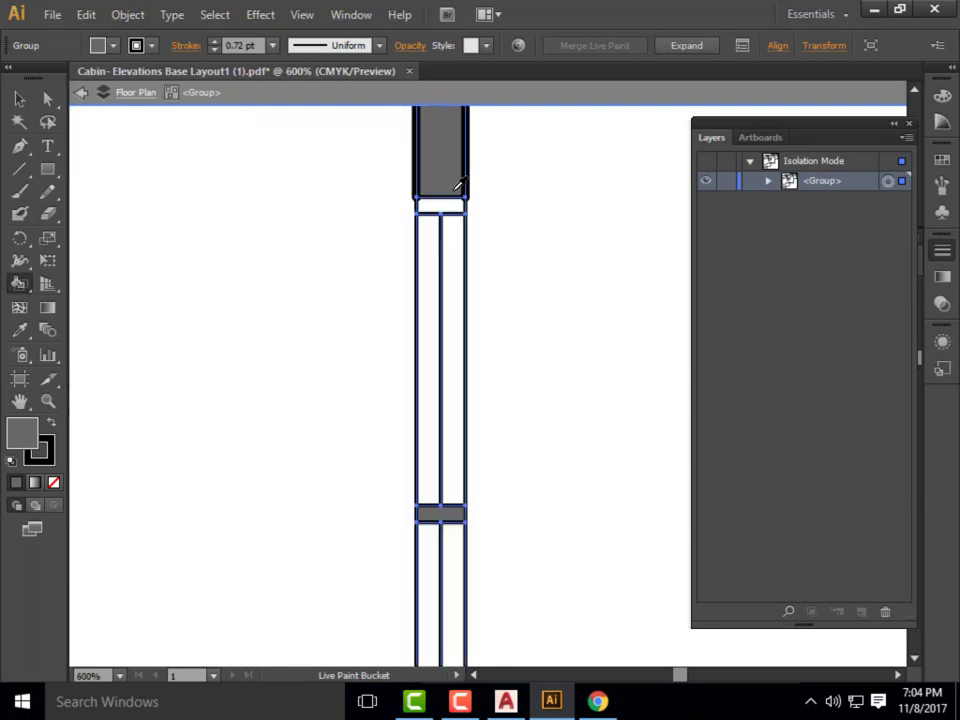
pyautogui.click(448, 206)
# - Fill the two mullions of the large bedroom's lower window and the adjoining wall segment with gray
pyautogui.scroll(-3, 467, 339)
pyautogui.scroll(2, 396, 399)
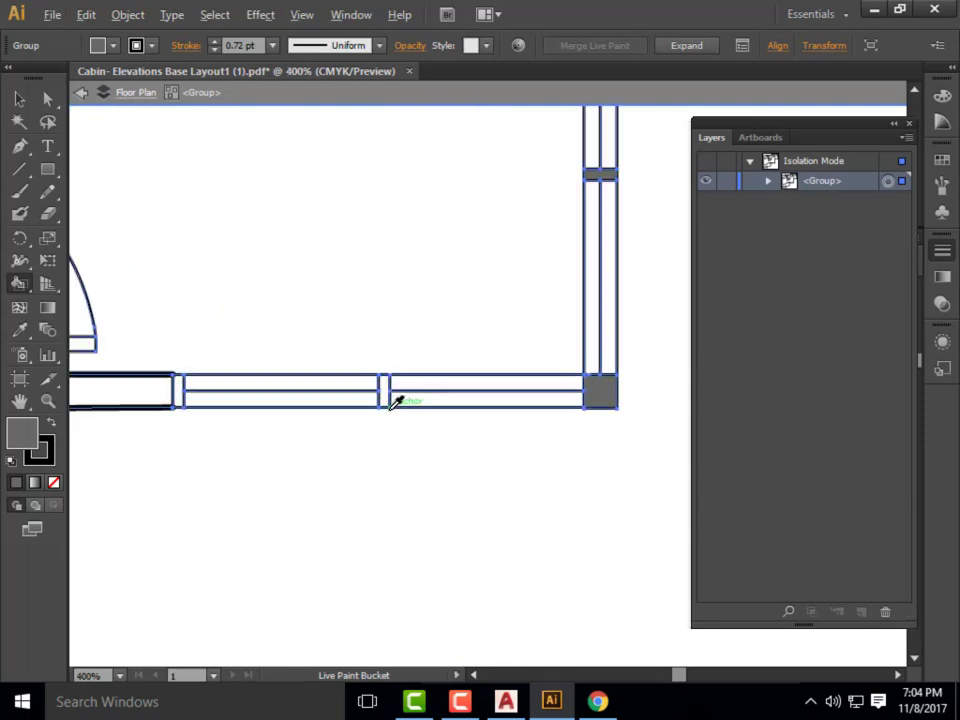
pyautogui.scroll(1, 390, 403)
pyautogui.click(388, 400)
pyautogui.scroll(-2, 514, 312)
pyautogui.scroll(2, 386, 326)
pyautogui.scroll(1, 343, 360)
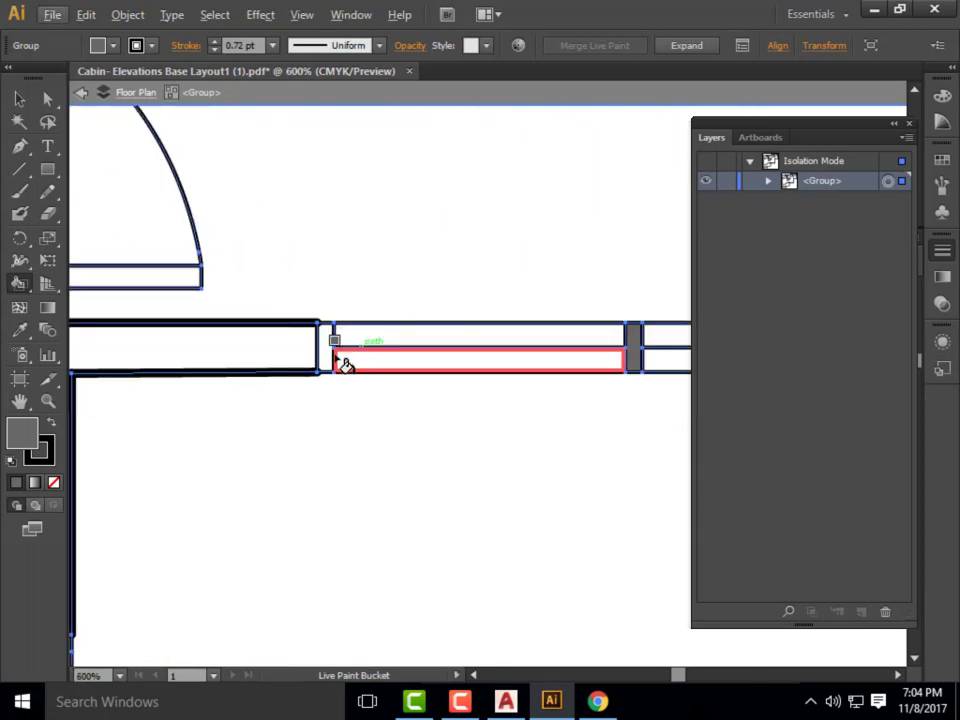
pyautogui.click(322, 360)
pyautogui.click(294, 360)
# - Fill the three upper window mullions in the living room's right exterior wall with gray
pyautogui.scroll(-3, 394, 424)
pyautogui.scroll(3, 364, 371)
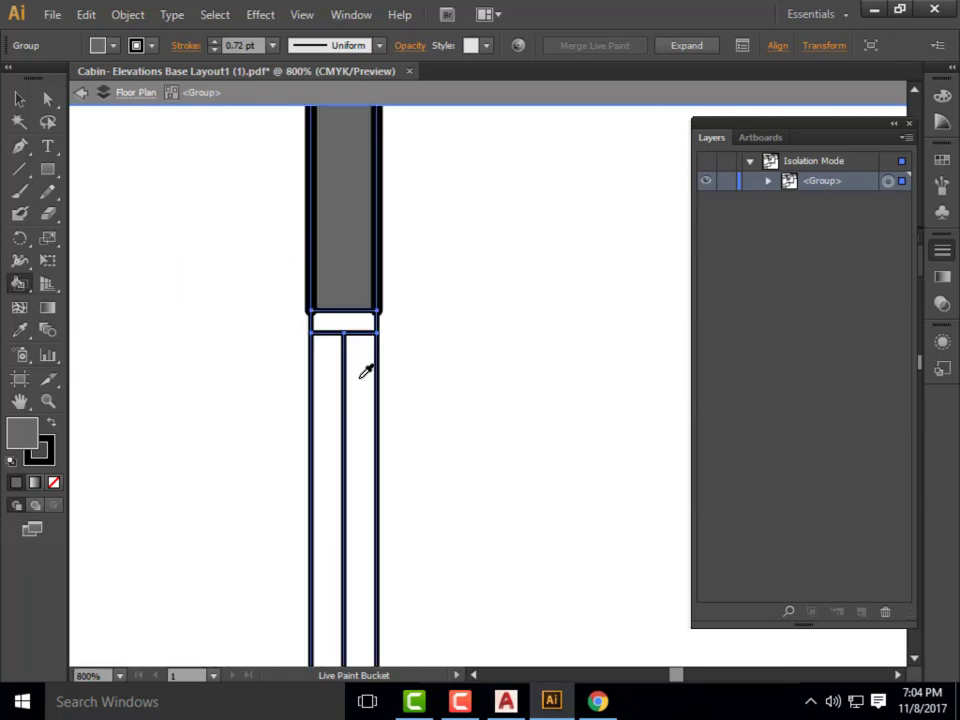
pyautogui.click(364, 326)
pyautogui.scroll(-1, 432, 187)
pyautogui.scroll(-2, 422, 332)
pyautogui.scroll(2, 388, 332)
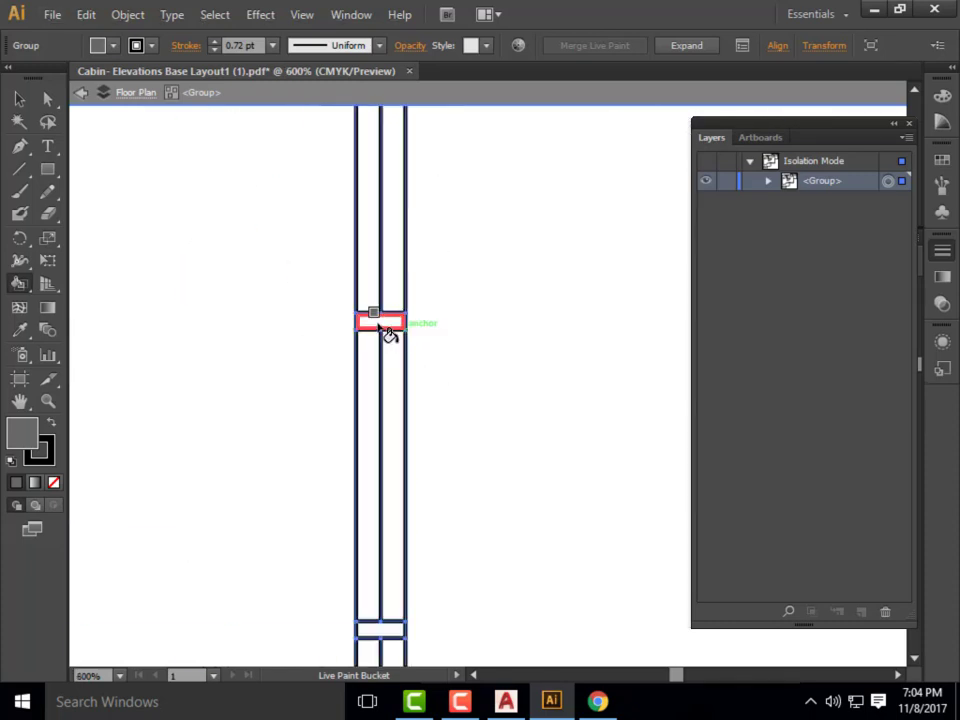
pyautogui.click(380, 322)
pyautogui.scroll(-2, 440, 262)
pyautogui.scroll(1, 422, 390)
pyautogui.scroll(3, 418, 398)
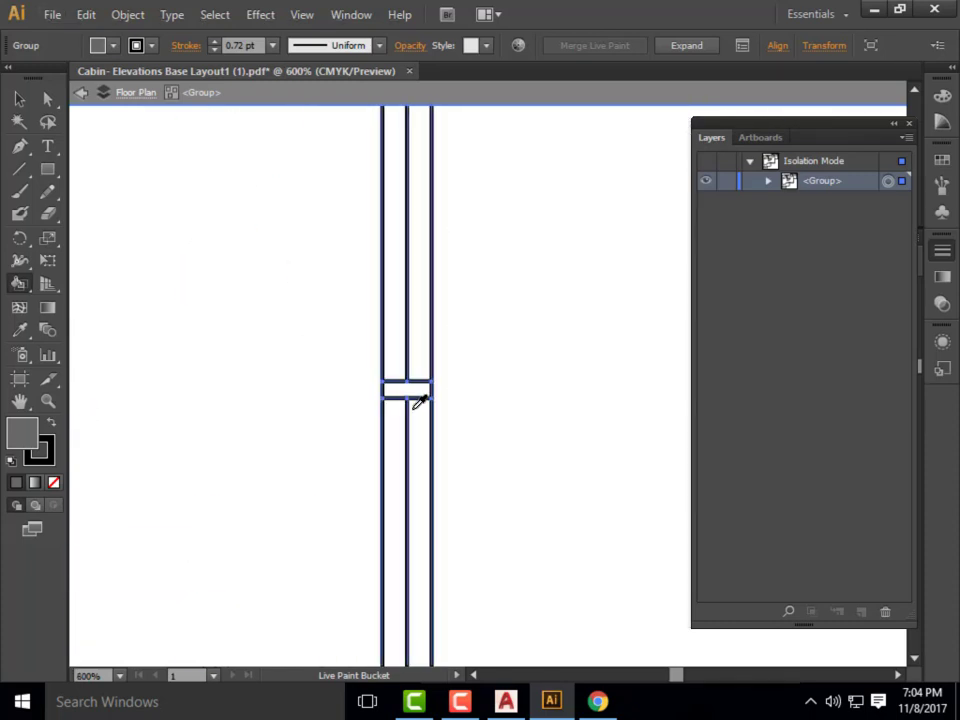
pyautogui.click(418, 390)
# - Fill the living room's lower-right corner post, the adjoining window mullions and the wall segment behind the TV unit with gray
pyautogui.scroll(-2, 450, 388)
pyautogui.scroll(1, 416, 388)
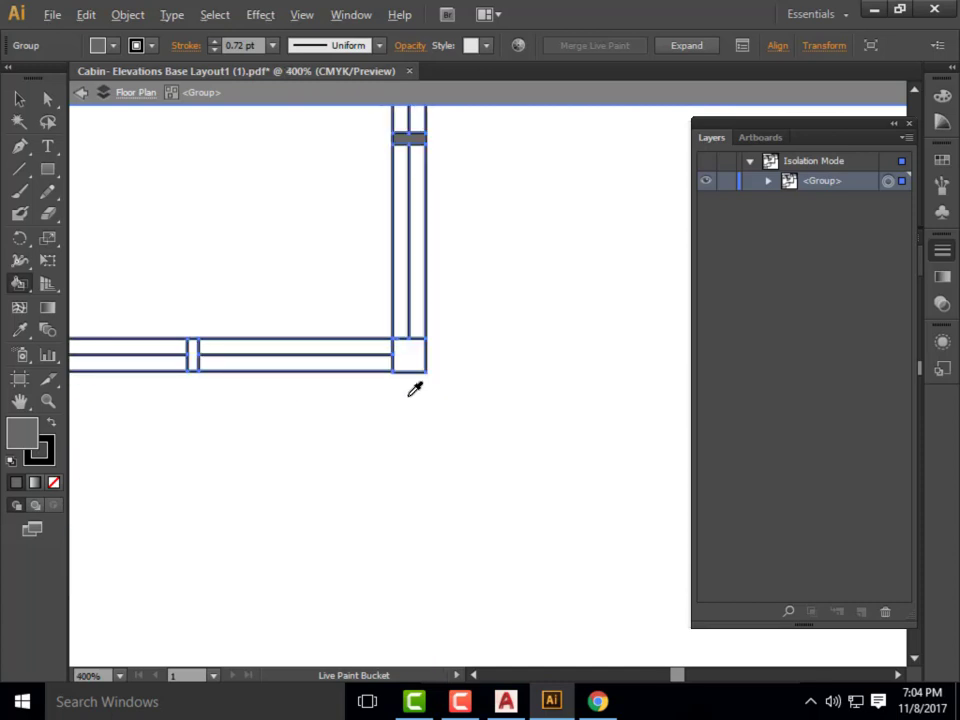
pyautogui.click(407, 355)
pyautogui.scroll(-3, 437, 350)
pyautogui.scroll(3, 437, 350)
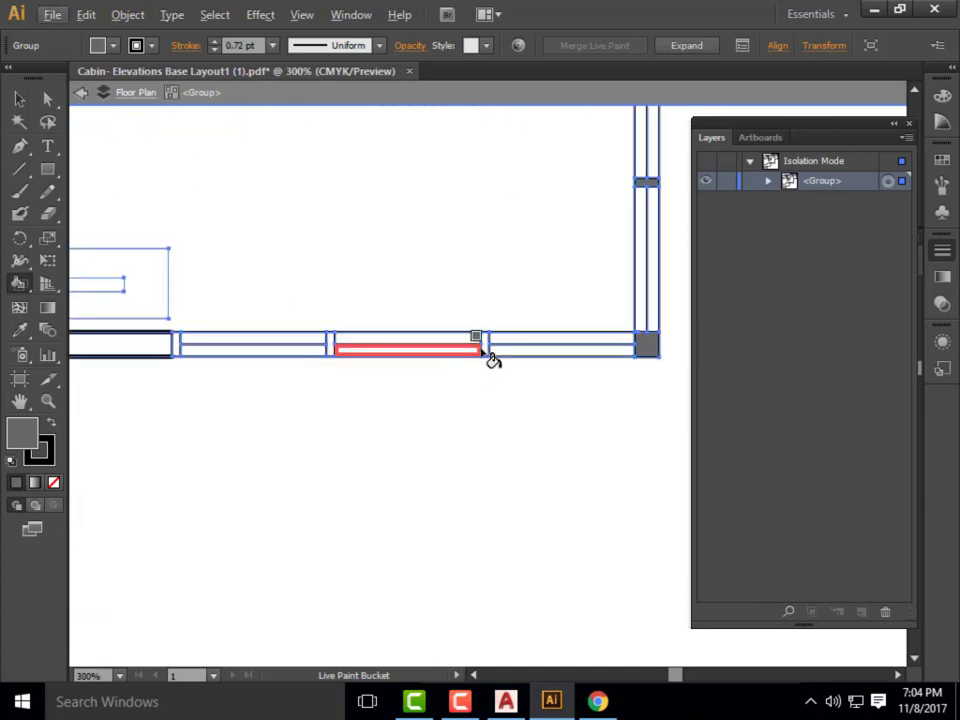
pyautogui.click(340, 345)
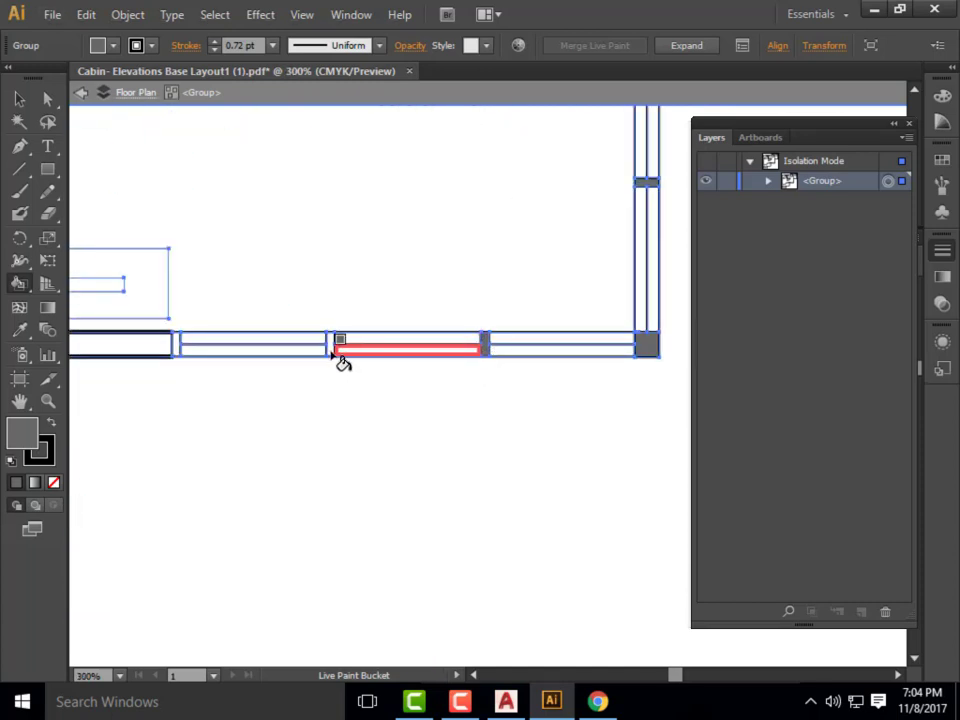
pyautogui.click(155, 348)
pyautogui.scroll(-4, 394, 246)
pyautogui.scroll(3, 309, 302)
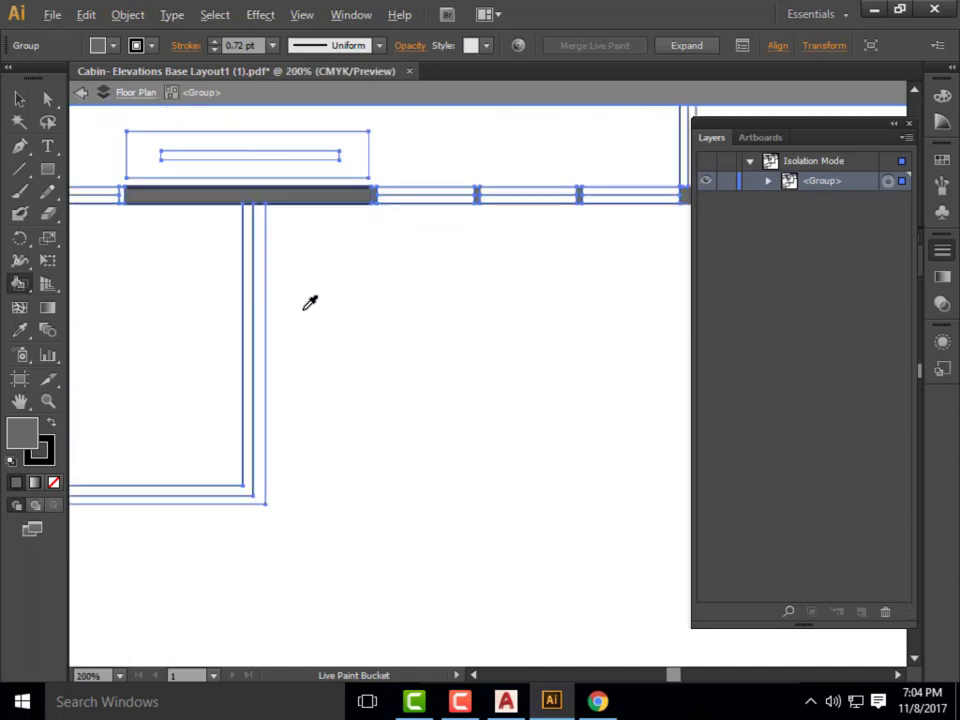
# - Fill the L-shaped wall corner and the wall segment on the right side of the entrance double door with gray
pyautogui.scroll(-2, 491, 309)
pyautogui.scroll(2, 197, 273)
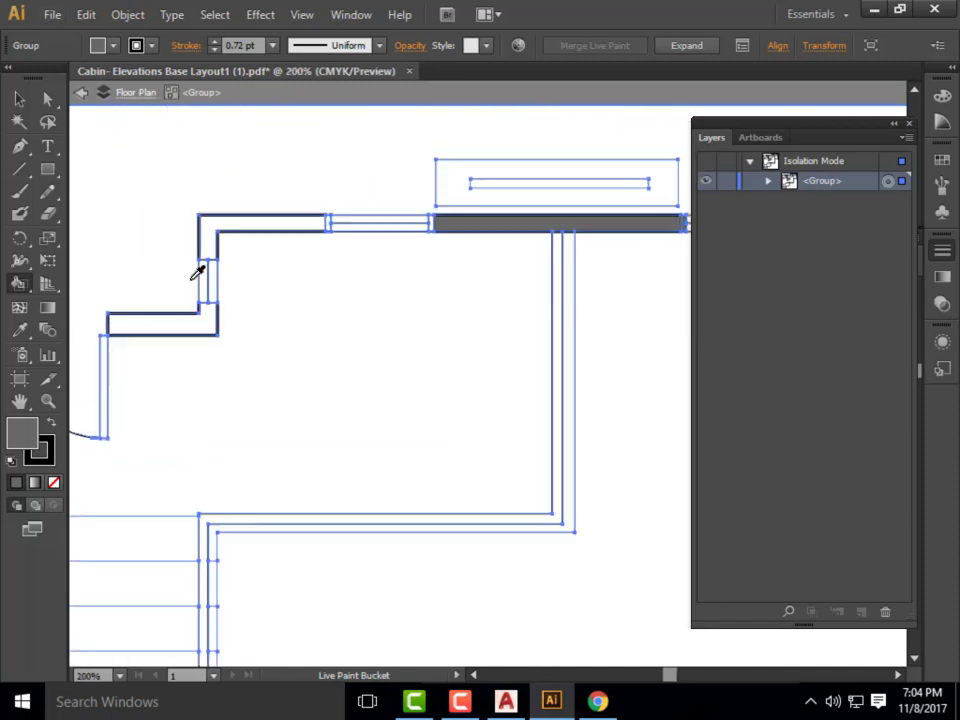
pyautogui.click(304, 226)
pyautogui.scroll(1, 493, 241)
pyautogui.scroll(-2, 285, 321)
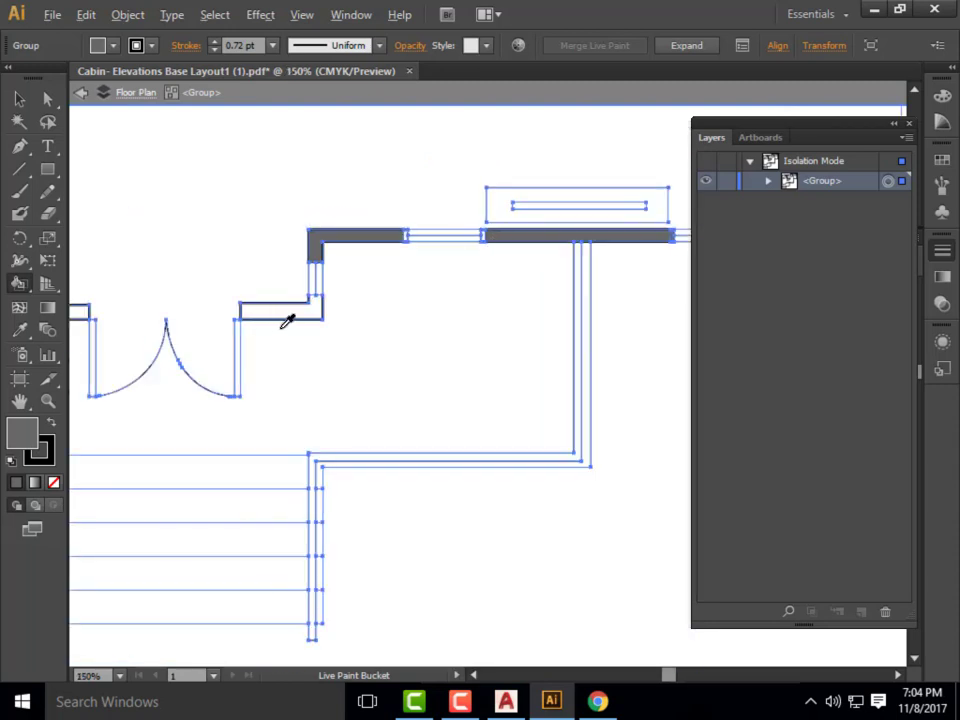
pyautogui.scroll(2, 321, 313)
pyautogui.click(335, 314)
pyautogui.scroll(-3, 371, 306)
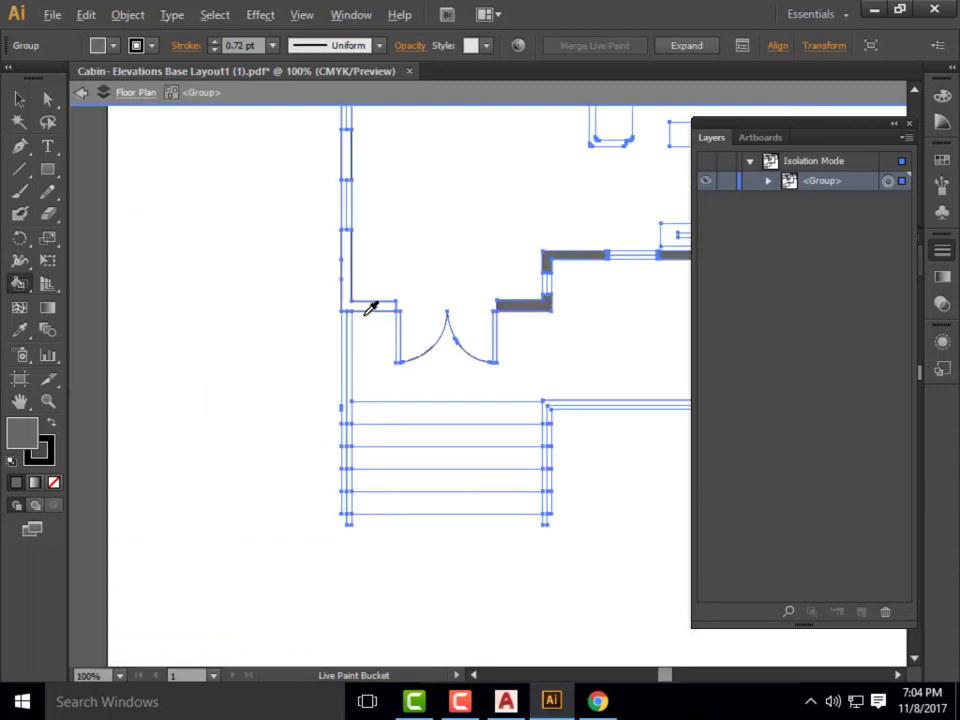
# - Fill the wall corner on the left of the entrance, the left exterior wall segments up to the back door, and that door's leaf
pyautogui.scroll(2, 371, 306)
pyautogui.click(372, 300)
pyautogui.scroll(-2, 416, 400)
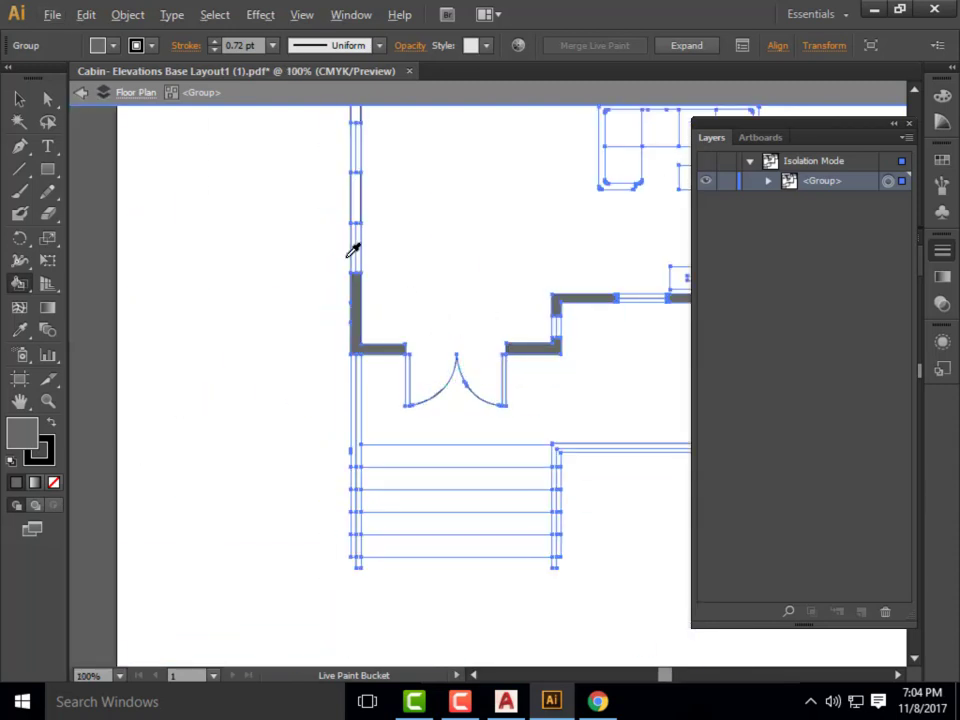
pyautogui.scroll(3, 351, 251)
pyautogui.click(369, 150)
pyautogui.scroll(-3, 333, 243)
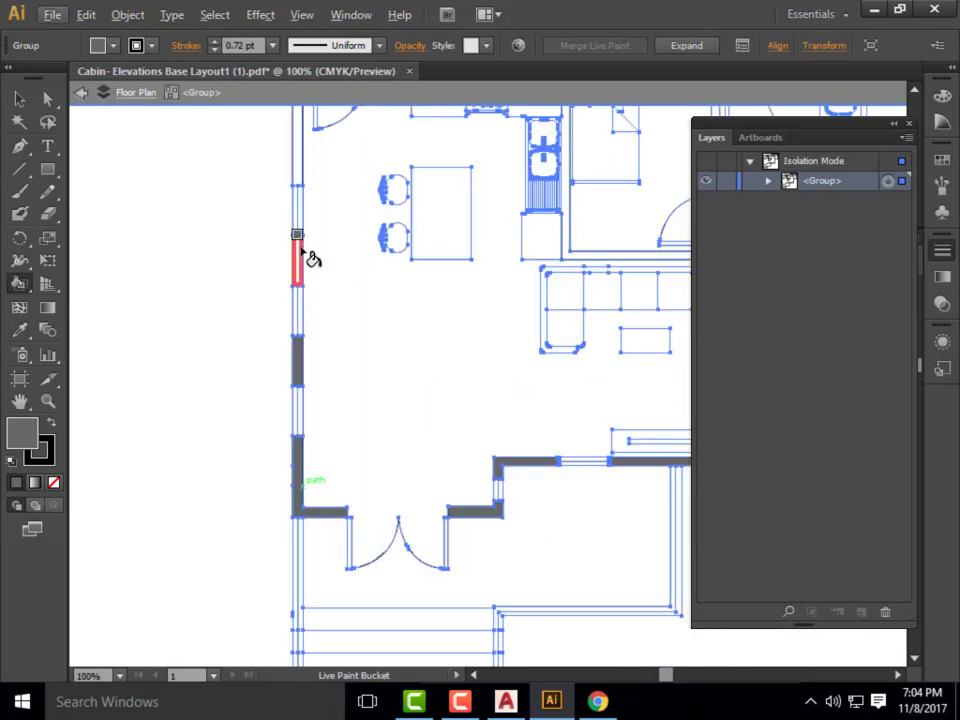
pyautogui.click(306, 256)
pyautogui.click(303, 186)
pyautogui.scroll(-2, 282, 289)
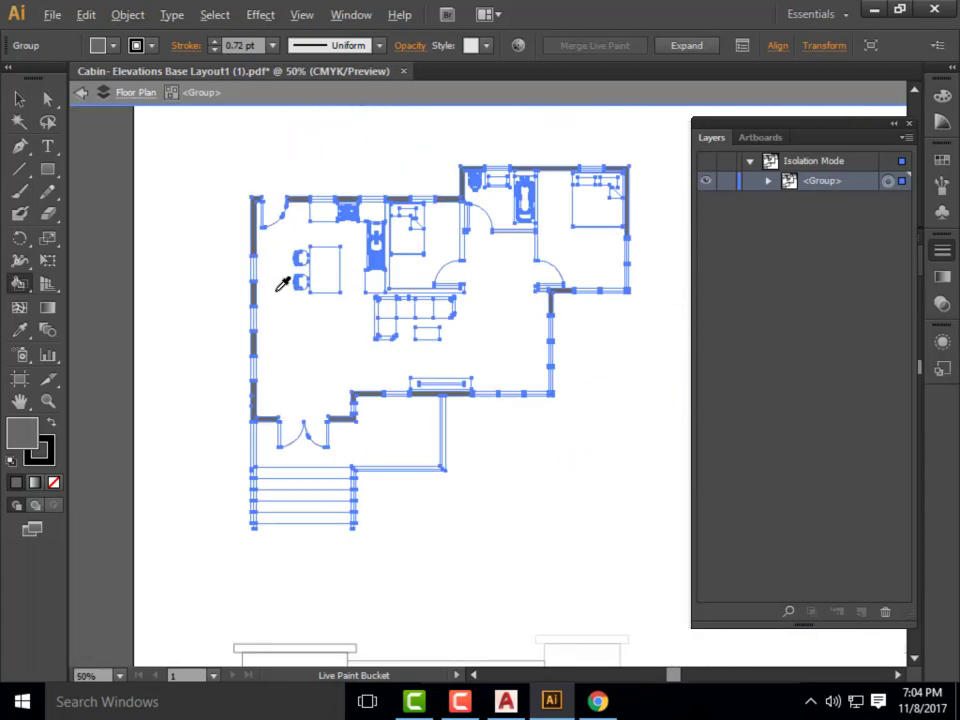
pyautogui.scroll(5, 257, 208)
pyautogui.click(275, 200)
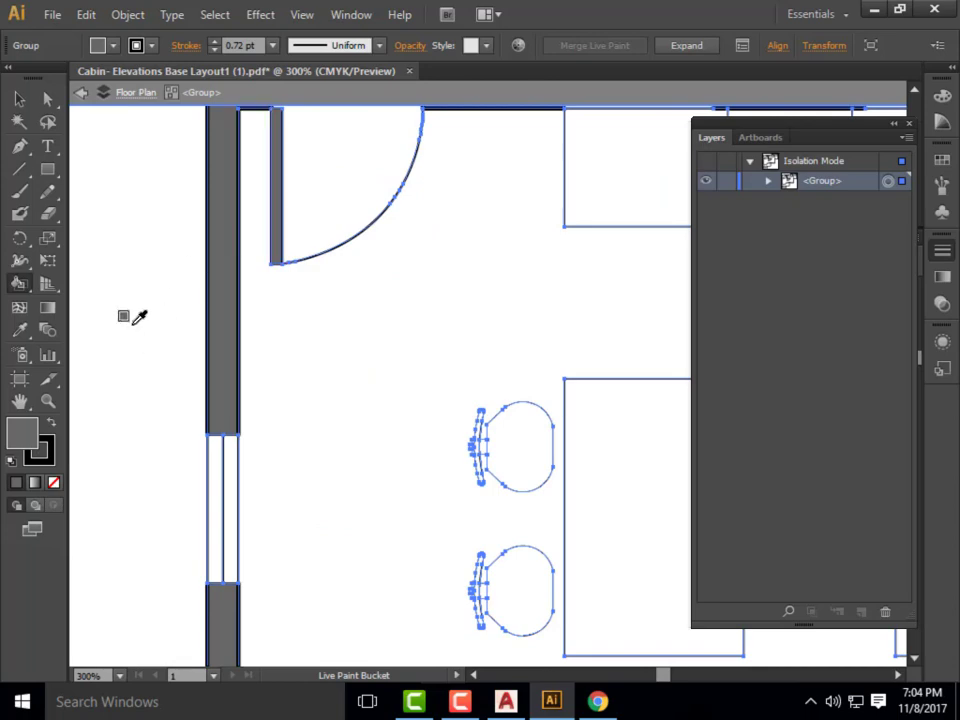
# - Fill the interior walls around the small bedroom and between the bathroom, hallway and large bedroom with gray
pyautogui.scroll(-3, 145, 305)
pyautogui.scroll(-1, 355, 340)
pyautogui.scroll(1, 355, 340)
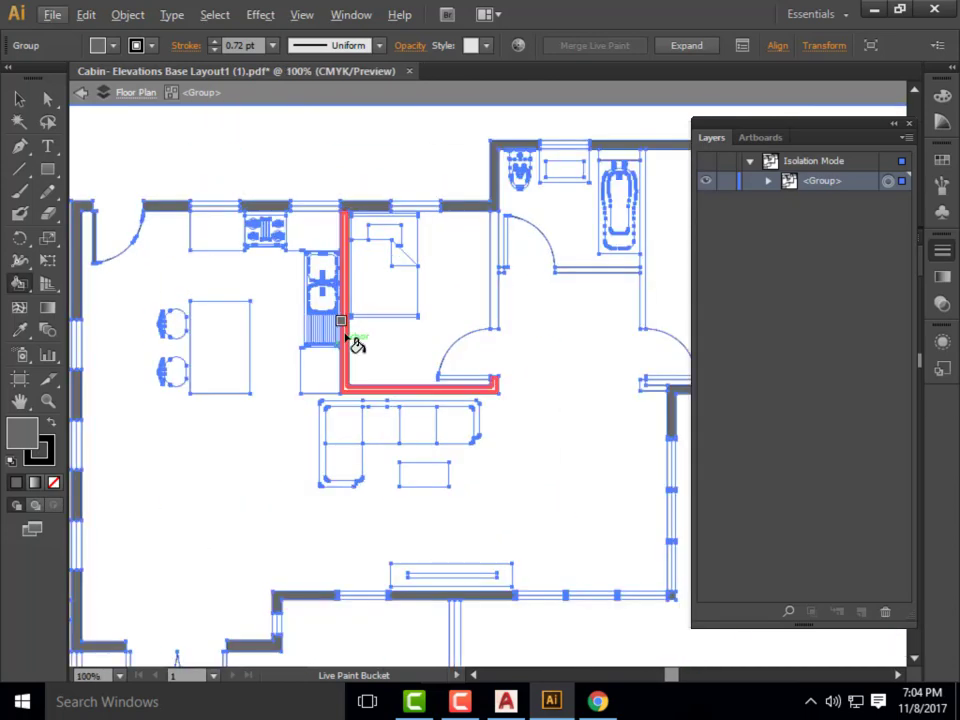
pyautogui.click(348, 342)
pyautogui.scroll(2, 514, 295)
pyautogui.click(491, 304)
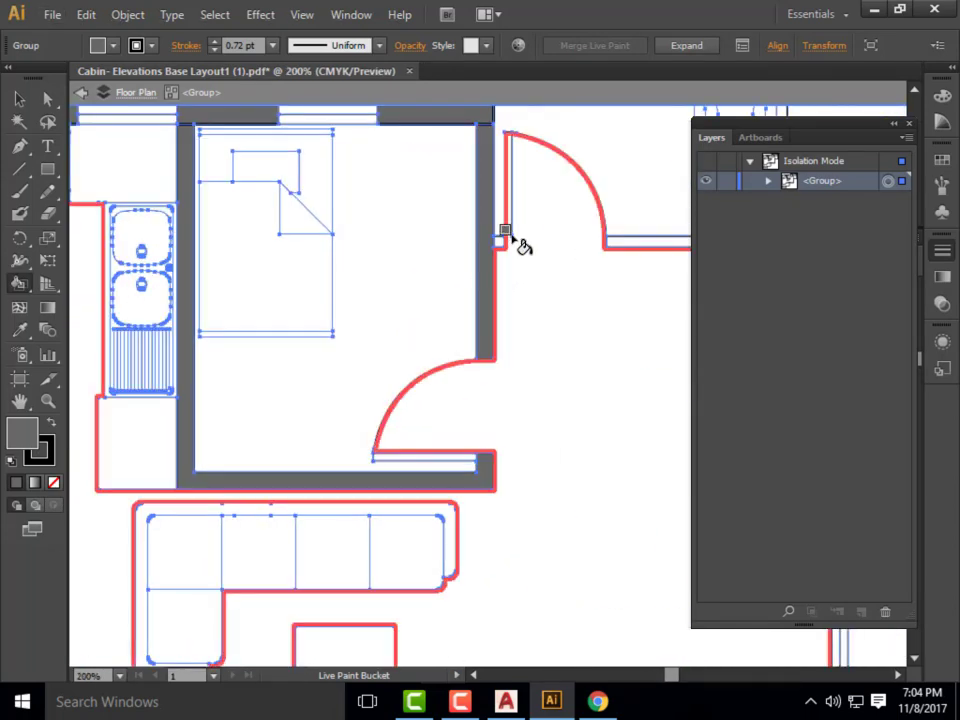
pyautogui.scroll(-2, 208, 264)
pyautogui.scroll(3, 452, 251)
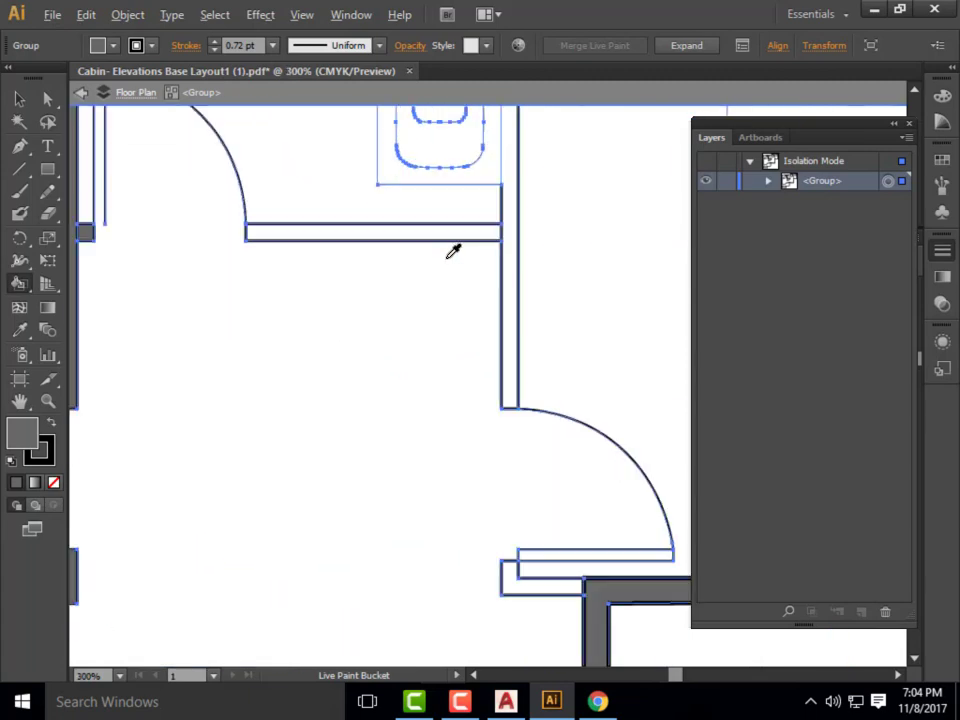
pyautogui.click(478, 233)
pyautogui.scroll(-2, 469, 251)
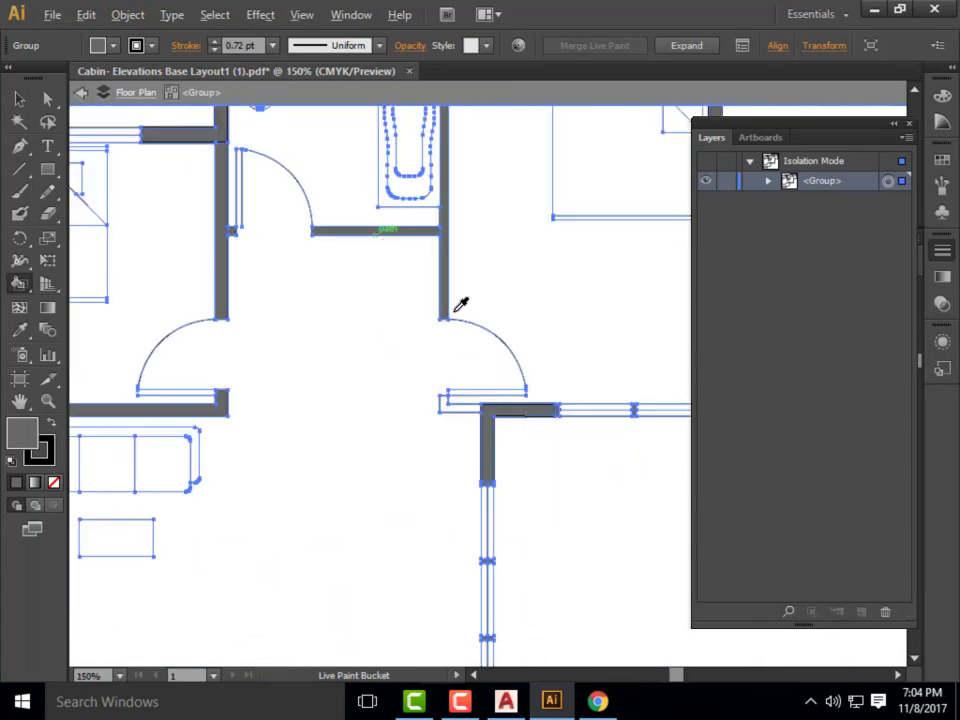
# - Fill the short wall stub beside the large bedroom's door and that door's leaf with gray
pyautogui.scroll(3, 456, 306)
pyautogui.scroll(-5, 433, 307)
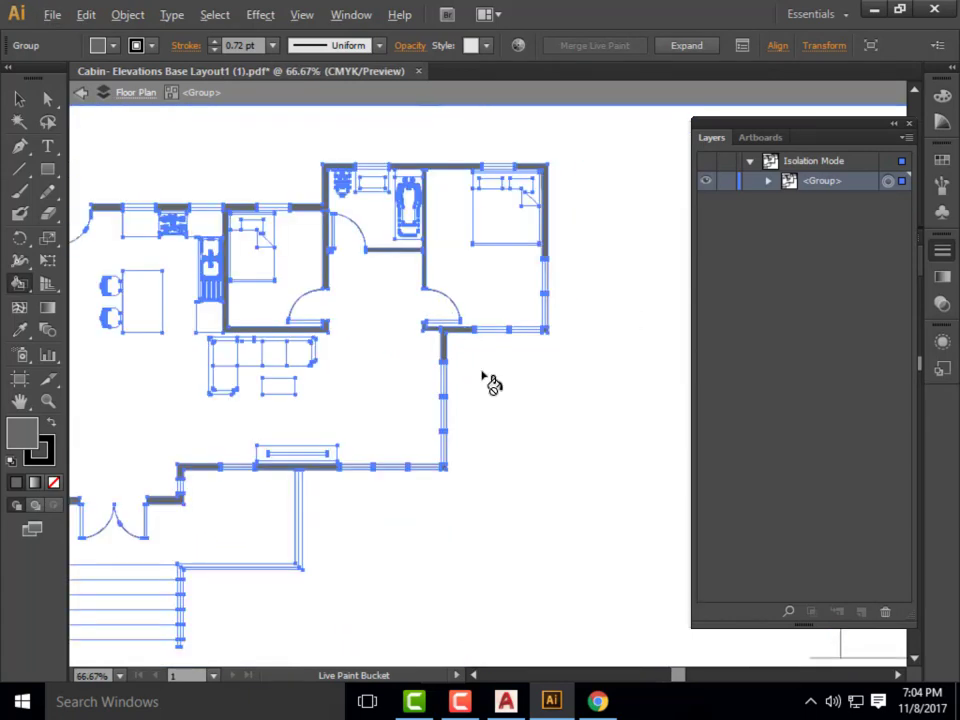
pyautogui.scroll(3, 555, 361)
pyautogui.scroll(-2, 597, 386)
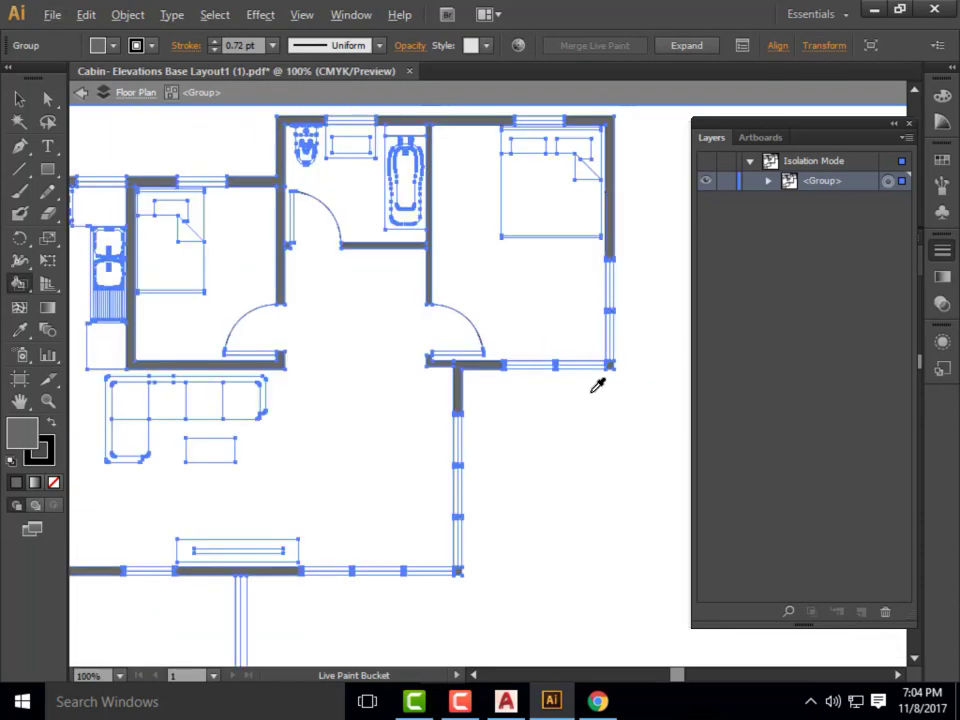
pyautogui.scroll(-1, 585, 338)
pyautogui.scroll(-1, 499, 321)
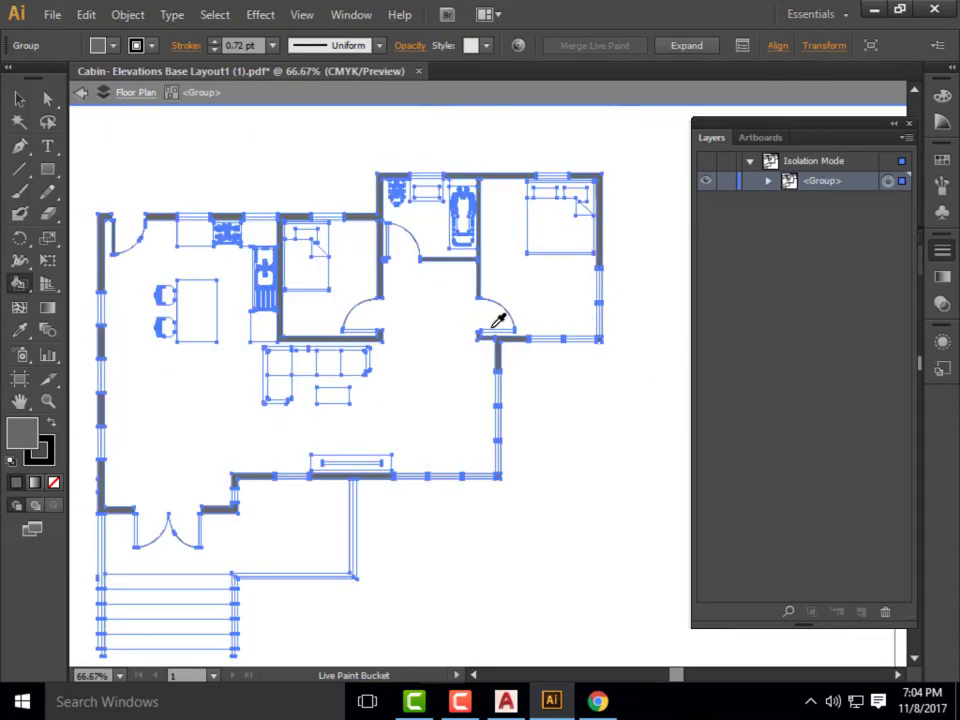
pyautogui.scroll(2, 525, 343)
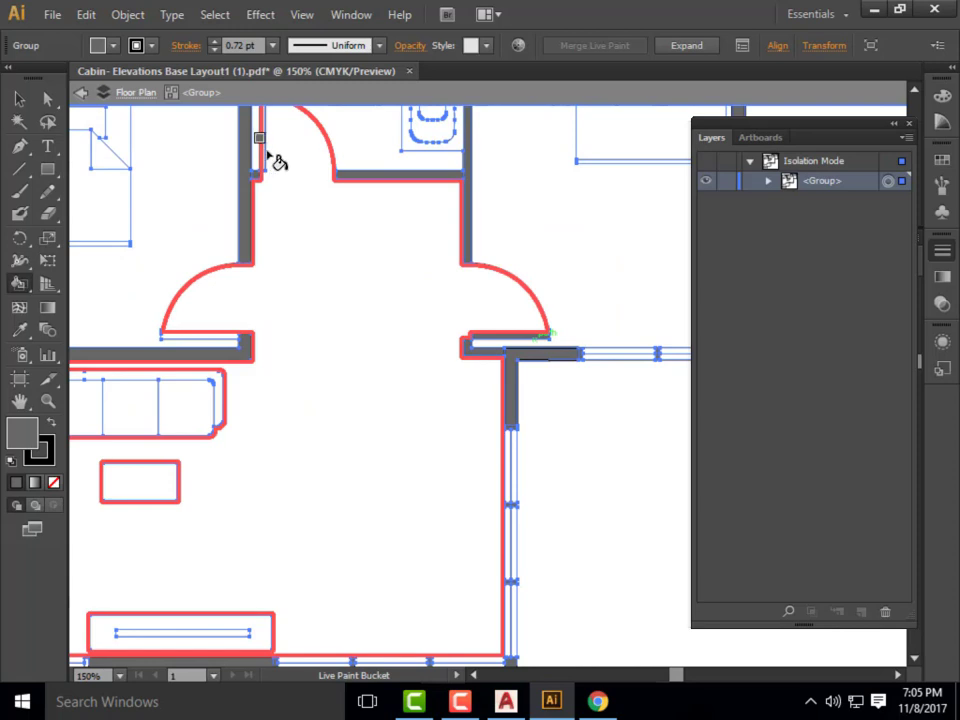
pyautogui.scroll(1, 272, 168)
pyautogui.scroll(3, 268, 180)
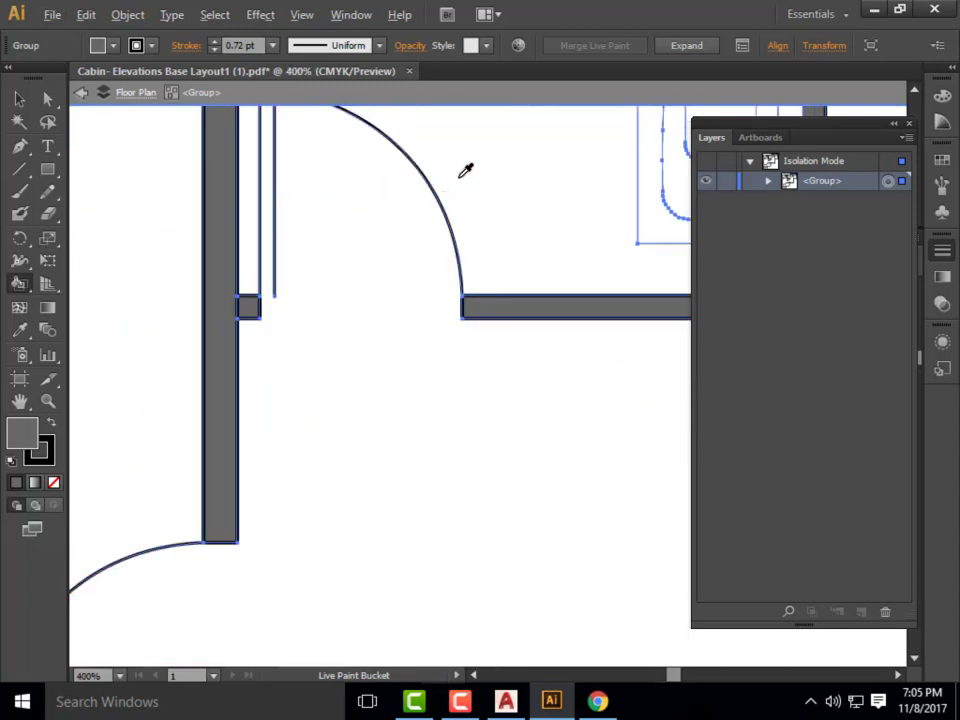
pyautogui.scroll(-3, 326, 381)
pyautogui.scroll(3, 336, 392)
pyautogui.scroll(-5, 412, 250)
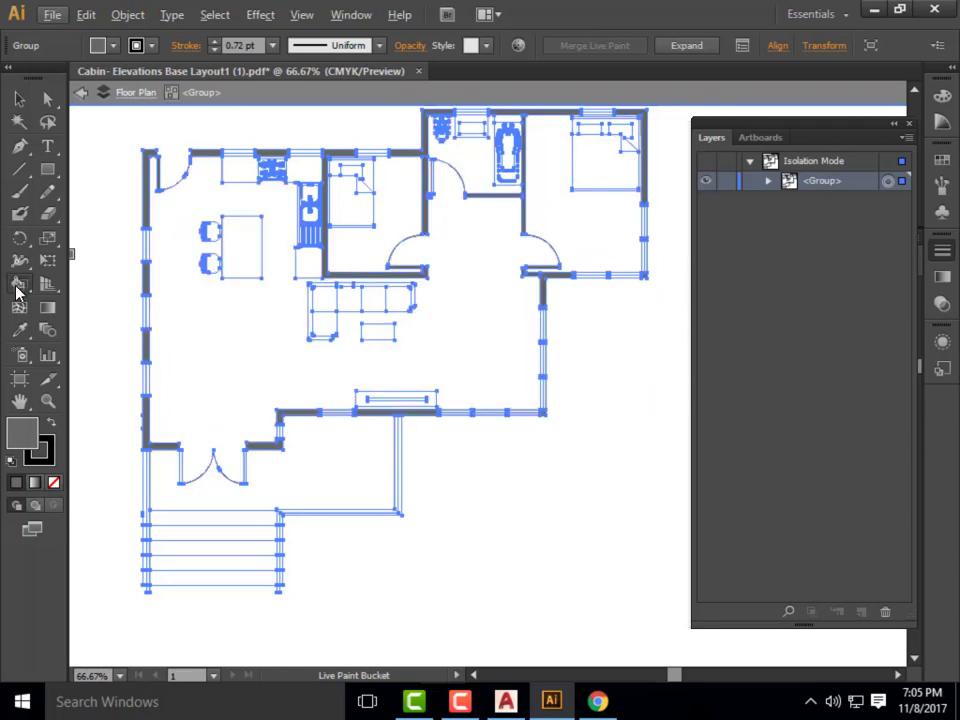
# - Set the fill color to gray-teal 6E8C8E and fill the floors of the living area, both bedrooms and the bathroom
pyautogui.doubleClick(24, 433)
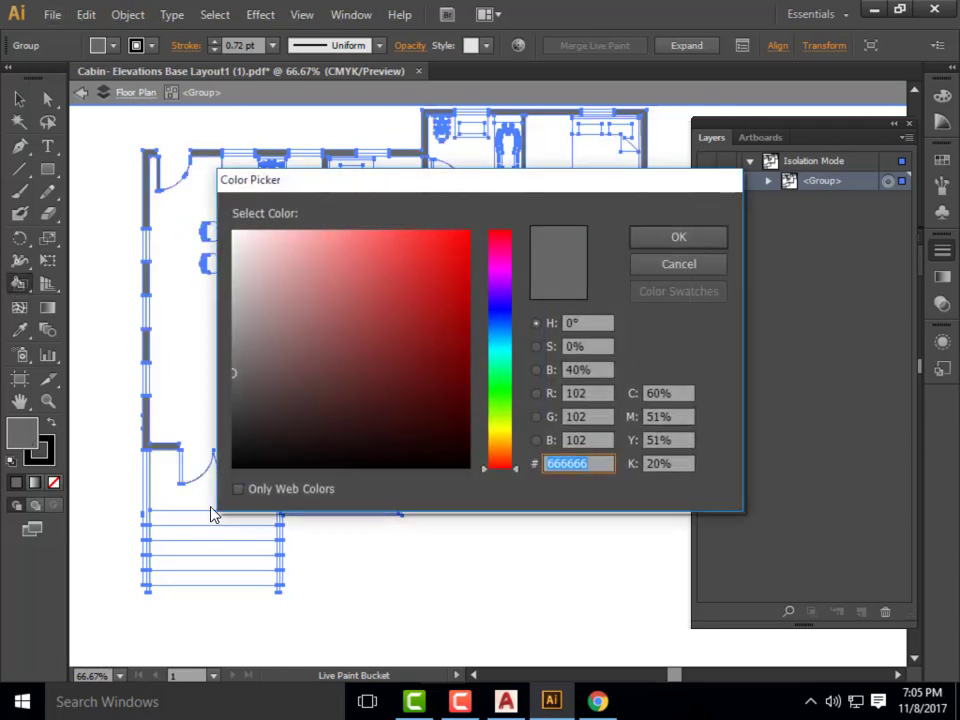
pyautogui.click(503, 347)
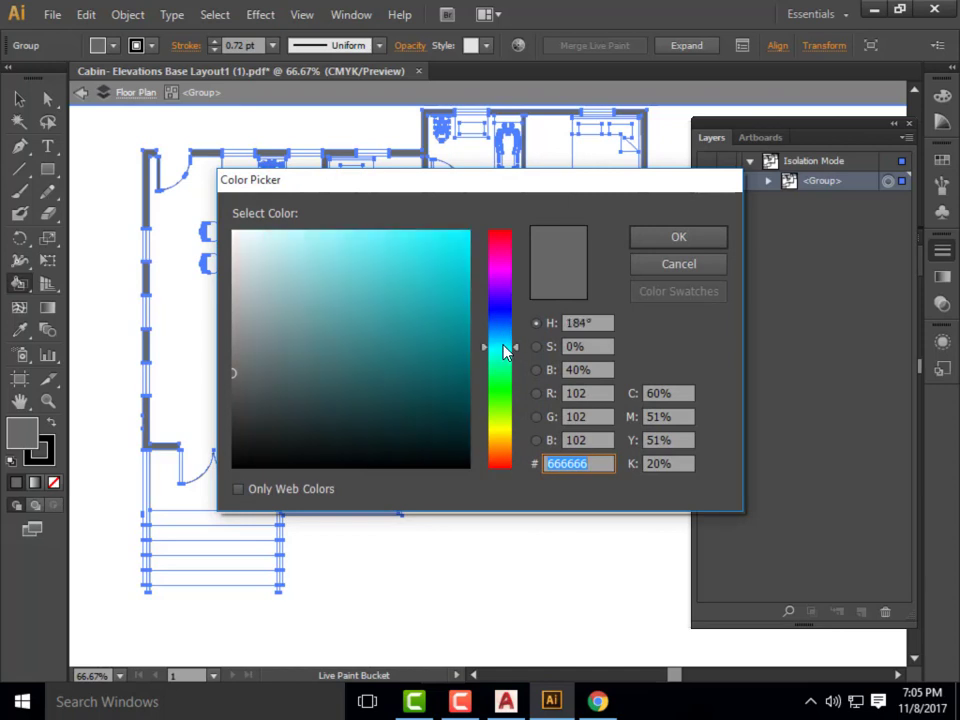
pyautogui.click(286, 335)
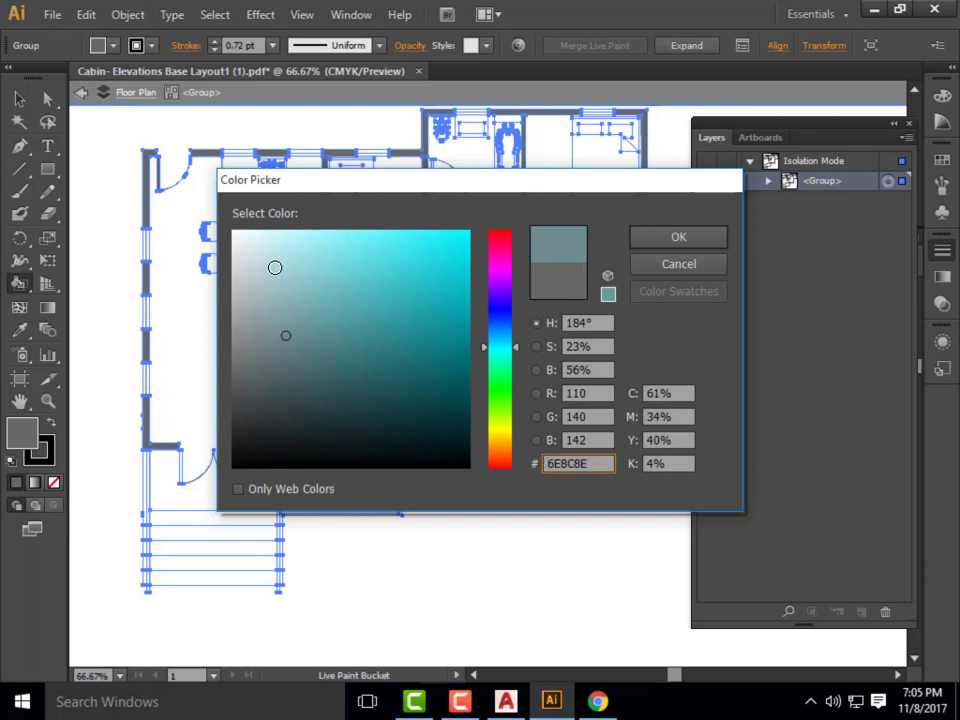
pyautogui.click(688, 245)
pyautogui.click(268, 369)
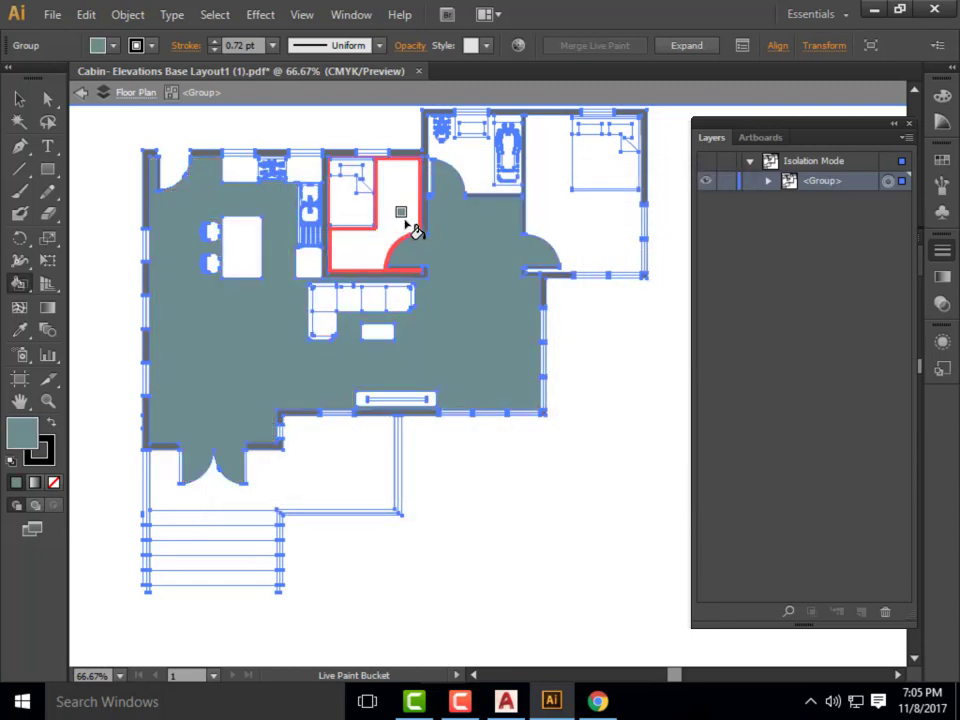
pyautogui.click(410, 226)
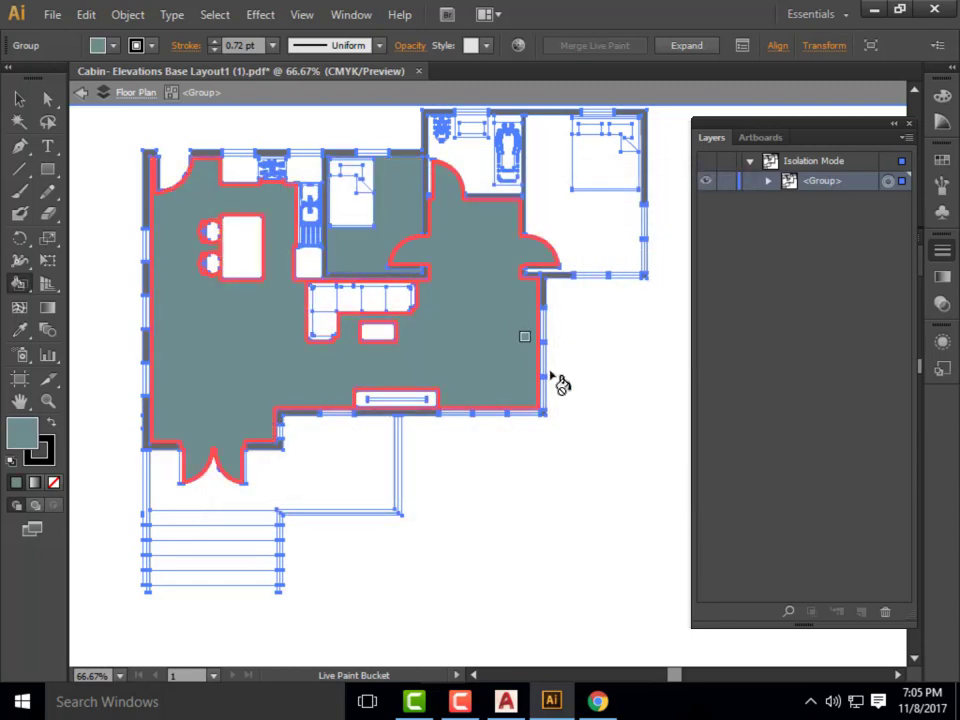
pyautogui.click(470, 180)
pyautogui.click(578, 238)
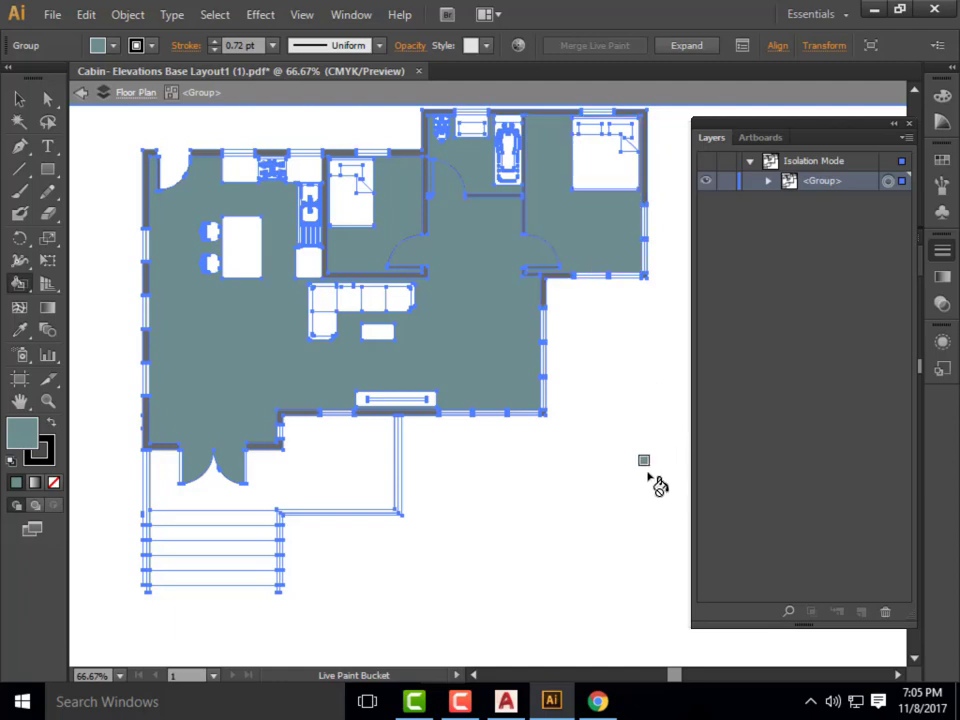
# - Set the fill to a muted beige with a 42° hue and fill the entrance porch floor and all its stair treads
pyautogui.doubleClick(25, 437)
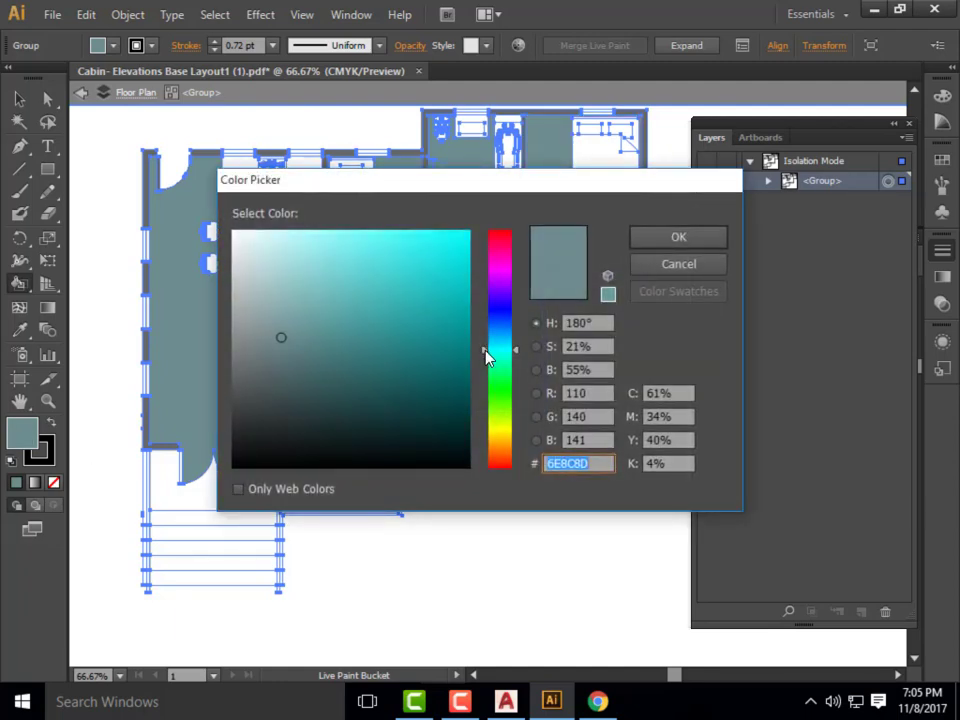
pyautogui.moveTo(502, 436); pyautogui.dragTo(502, 441)
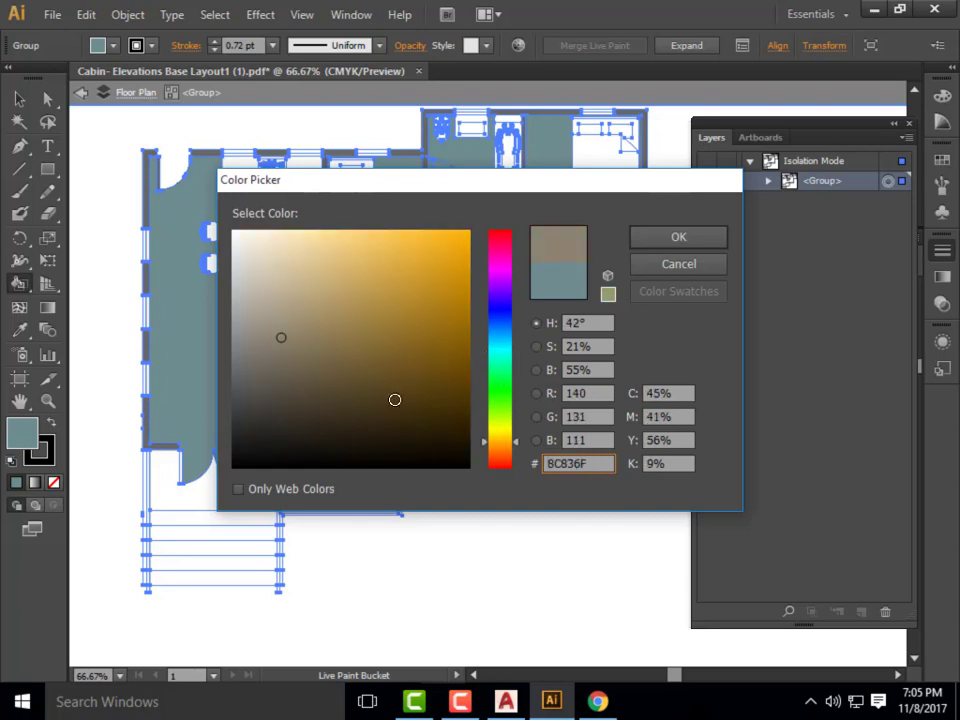
pyautogui.click(265, 318)
pyautogui.click(655, 237)
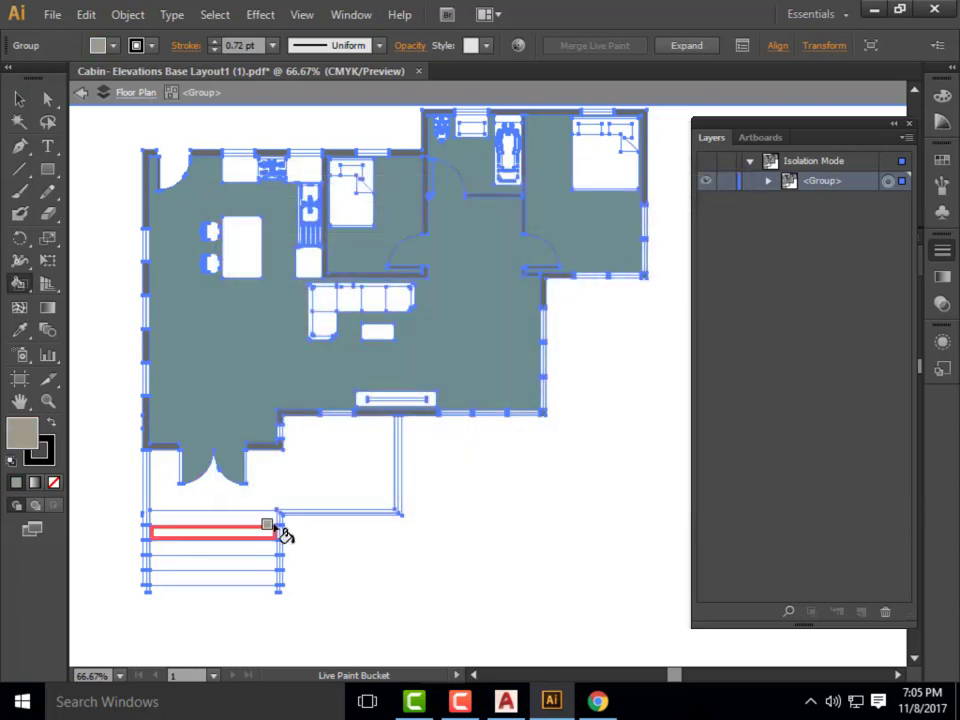
pyautogui.click(262, 500)
pyautogui.moveTo(257, 535)
pyautogui.mouseDown()
pyautogui.moveTo(250, 582)
pyautogui.moveTo(343, 602)
pyautogui.moveTo(536, 589)
pyautogui.mouseUp()
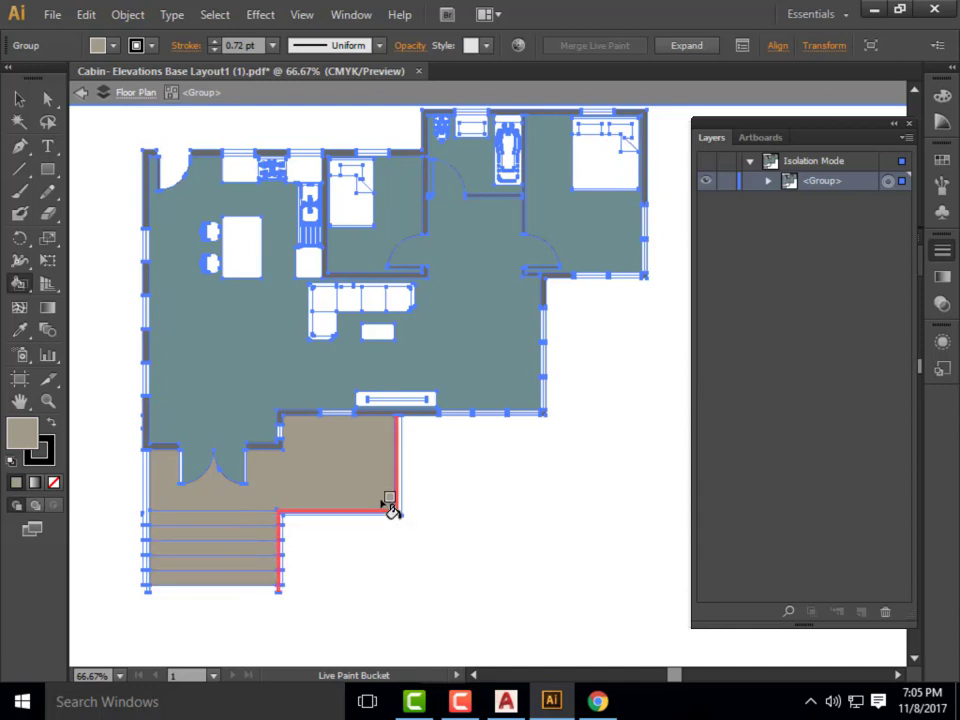
pyautogui.scroll(3, 390, 506)
pyautogui.scroll(-3, 534, 405)
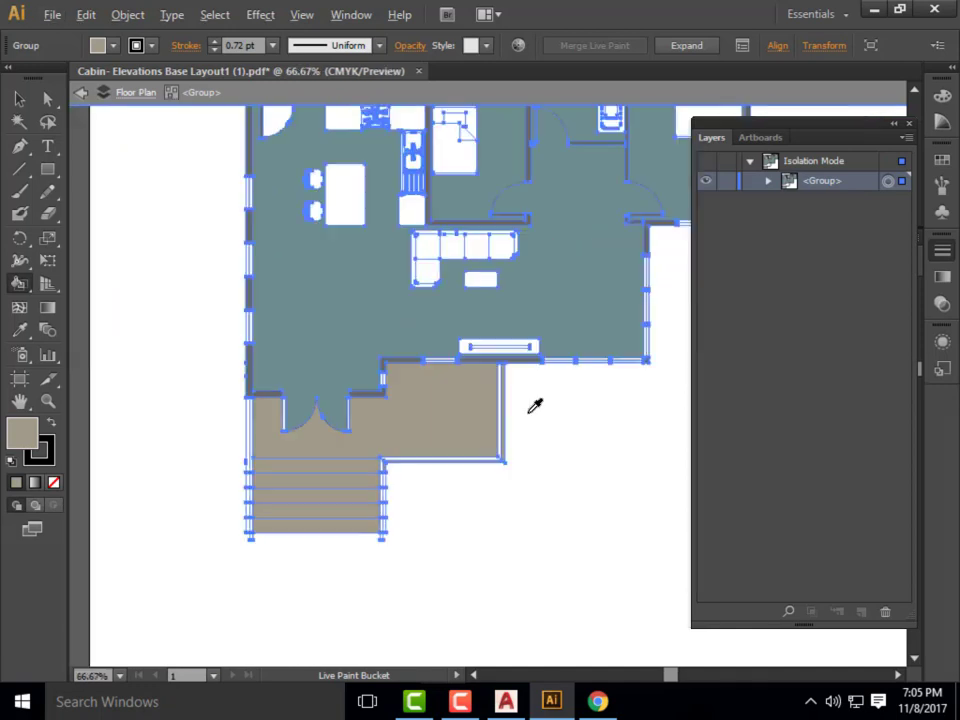
# - Examine the color fills along the entrance porch, stairs, kitchen and bedrooms for missed areas
pyautogui.scroll(3, 219, 419)
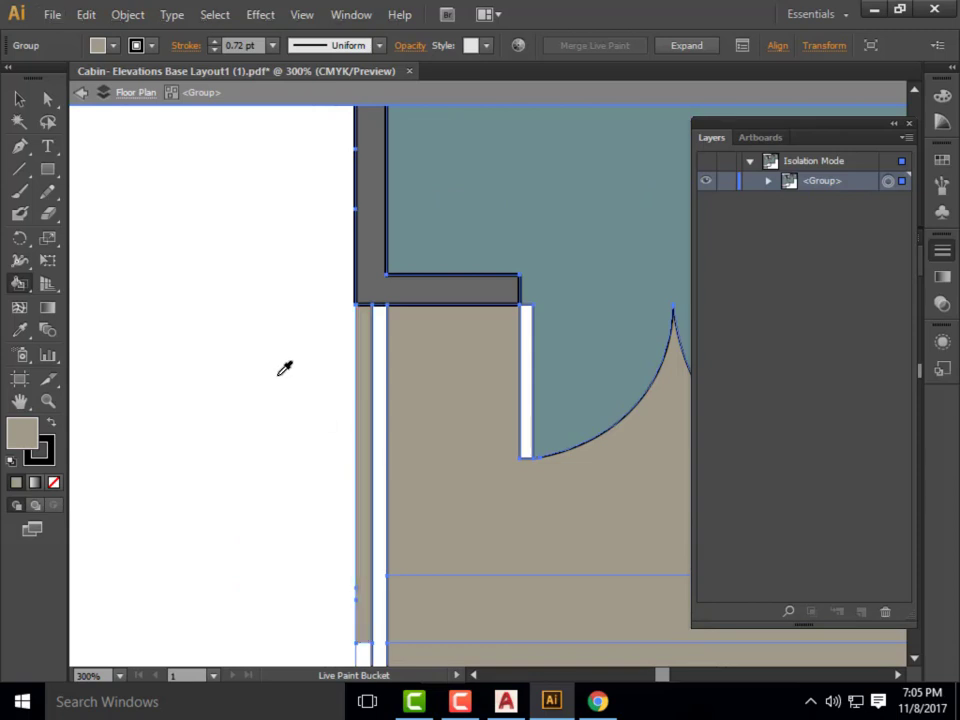
pyautogui.scroll(-3, 266, 335)
pyautogui.scroll(-1, 180, 490)
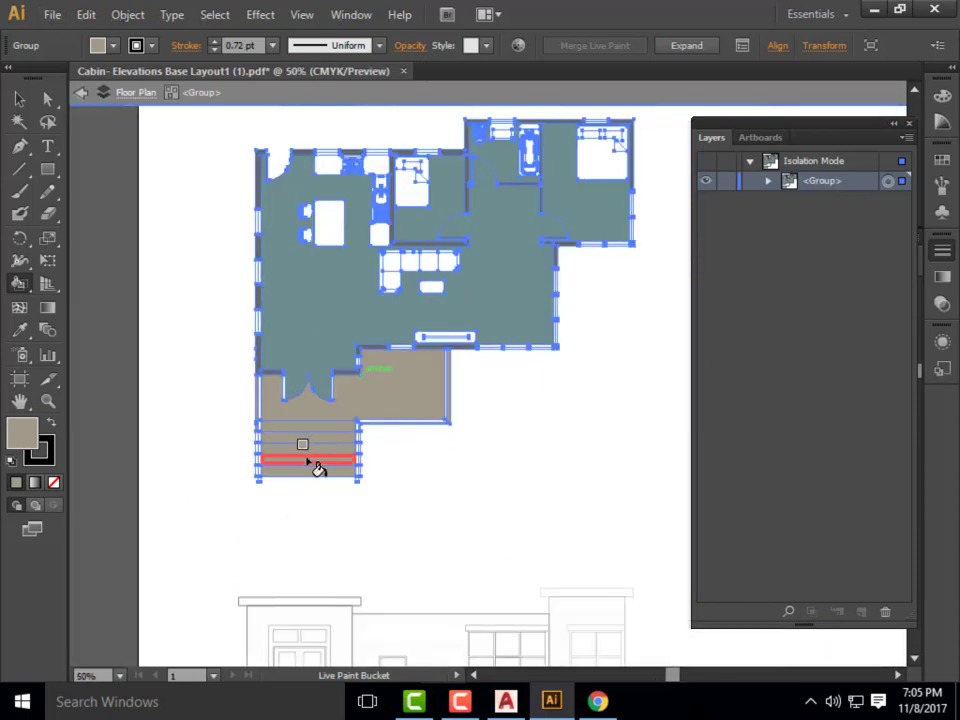
pyautogui.scroll(-2, 505, 386)
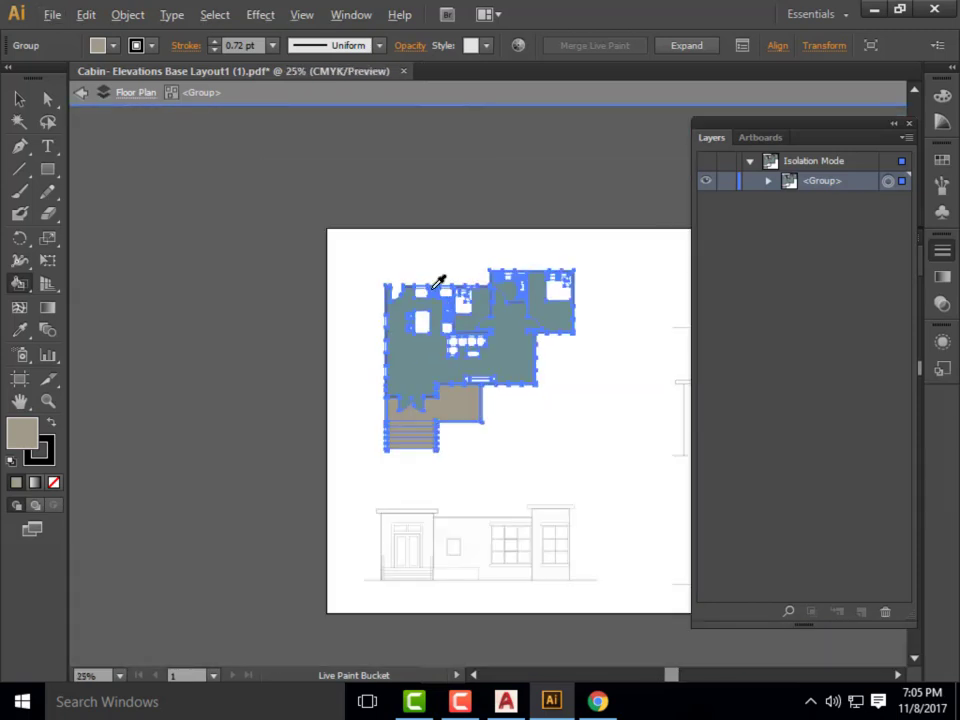
pyautogui.scroll(6, 443, 277)
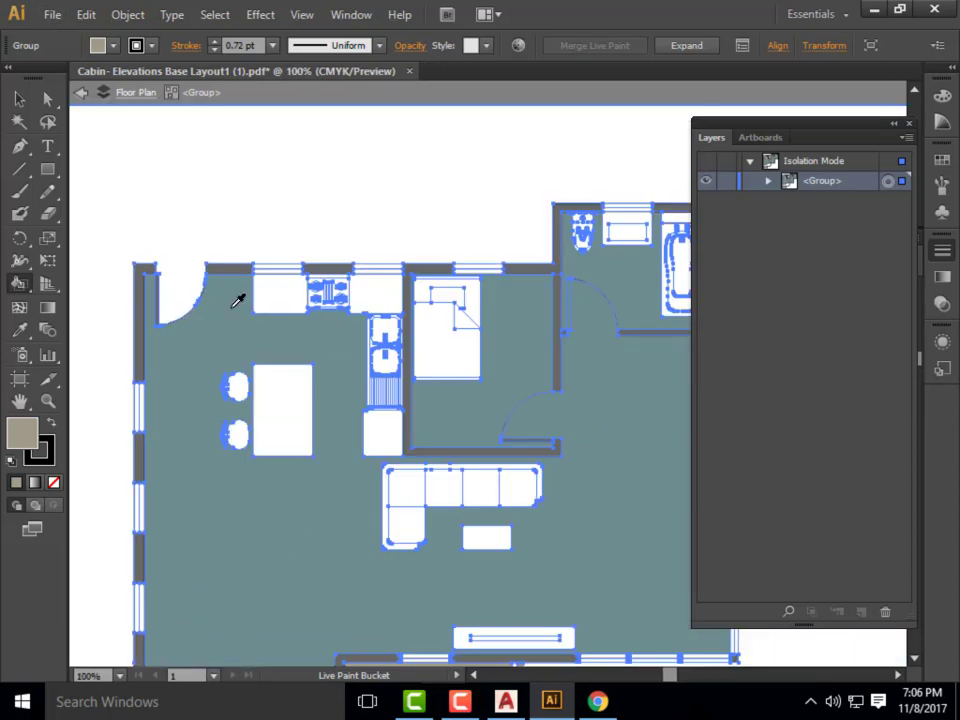
pyautogui.scroll(-2, 189, 296)
pyautogui.scroll(-1, 178, 266)
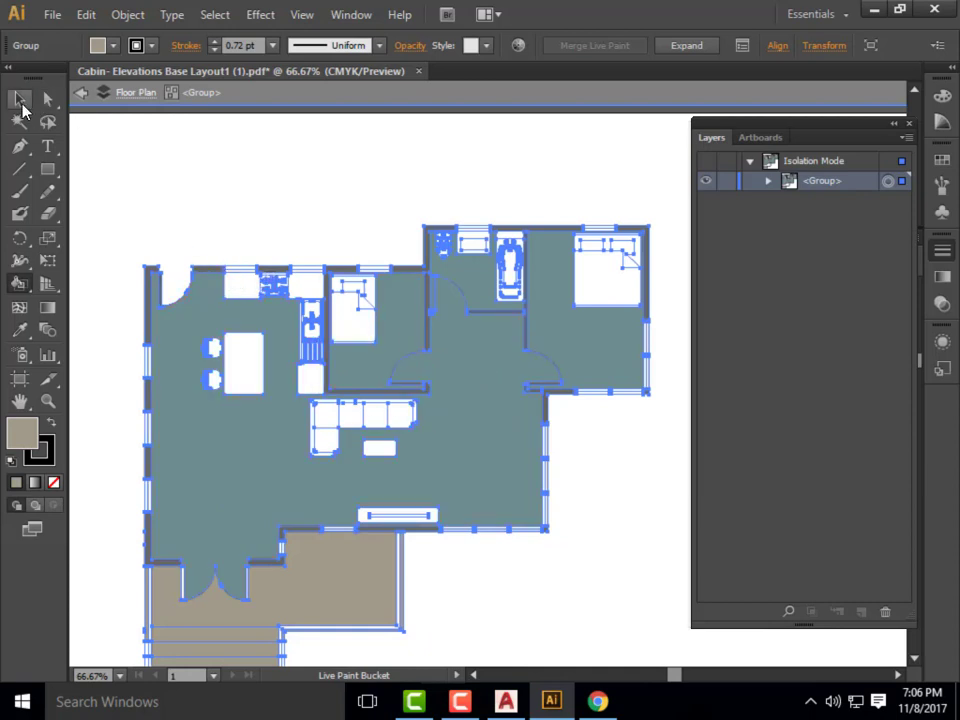
# - Deselect the Live Paint group and inspect the filled floor plan, including the walls around the entrance double door
pyautogui.click(18, 100)
pyautogui.click(224, 248)
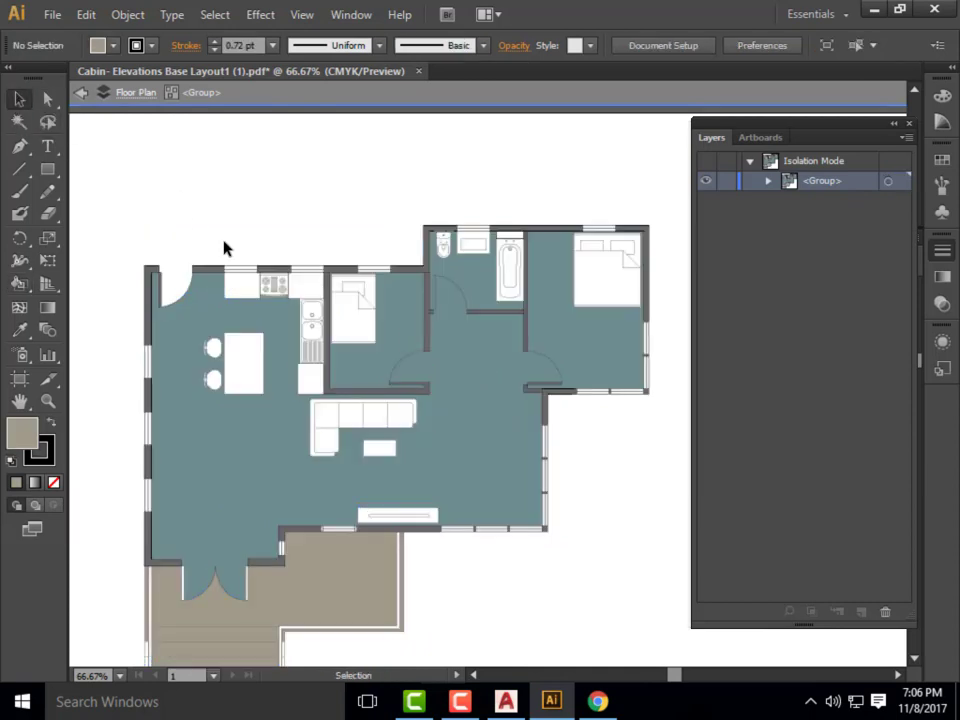
pyautogui.scroll(-2, 170, 183)
pyautogui.click(348, 343)
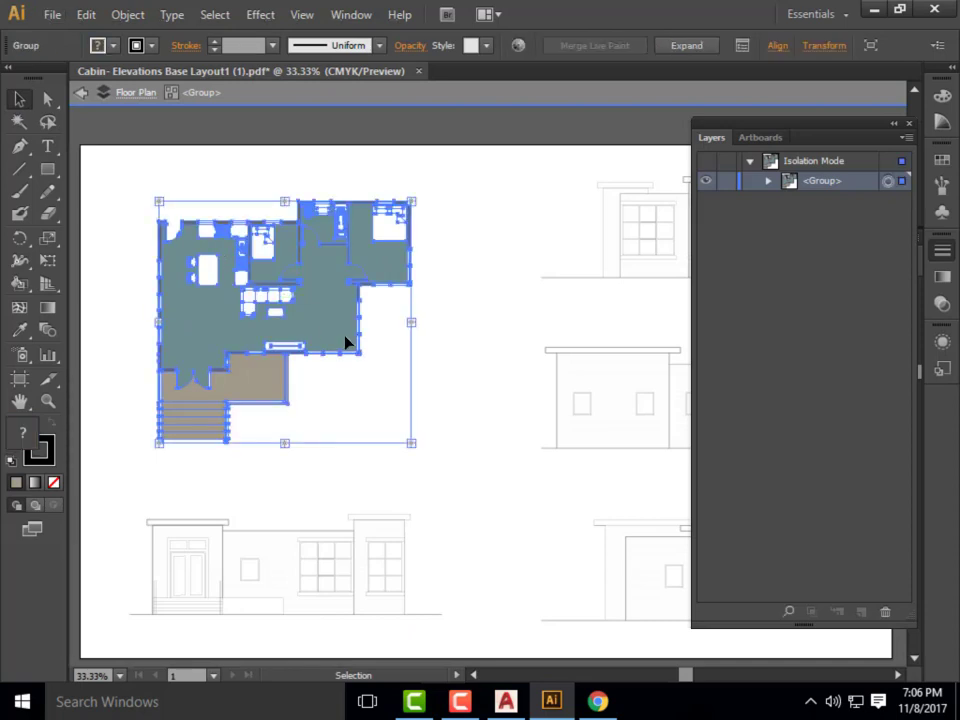
pyautogui.click(466, 353)
pyautogui.scroll(3, 176, 313)
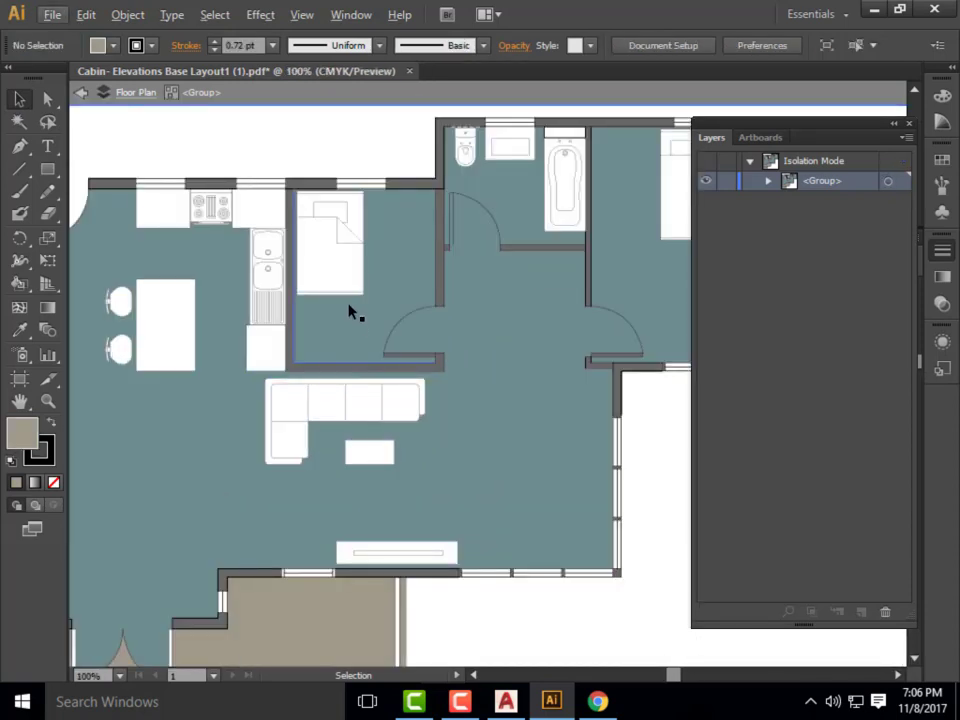
pyautogui.scroll(-1, 414, 332)
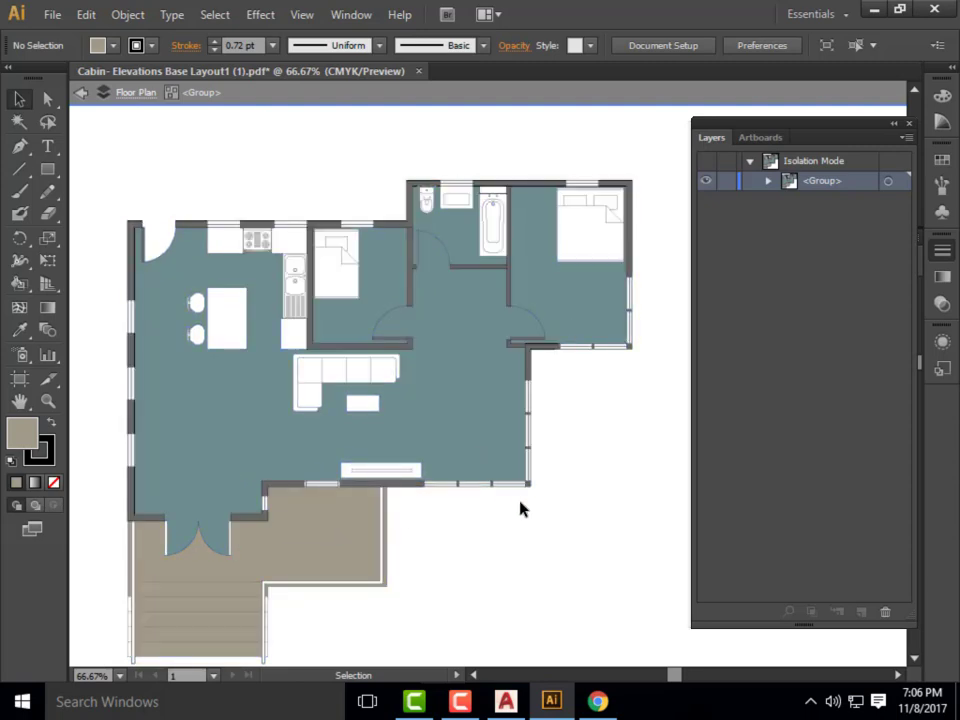
pyautogui.scroll(2, 172, 538)
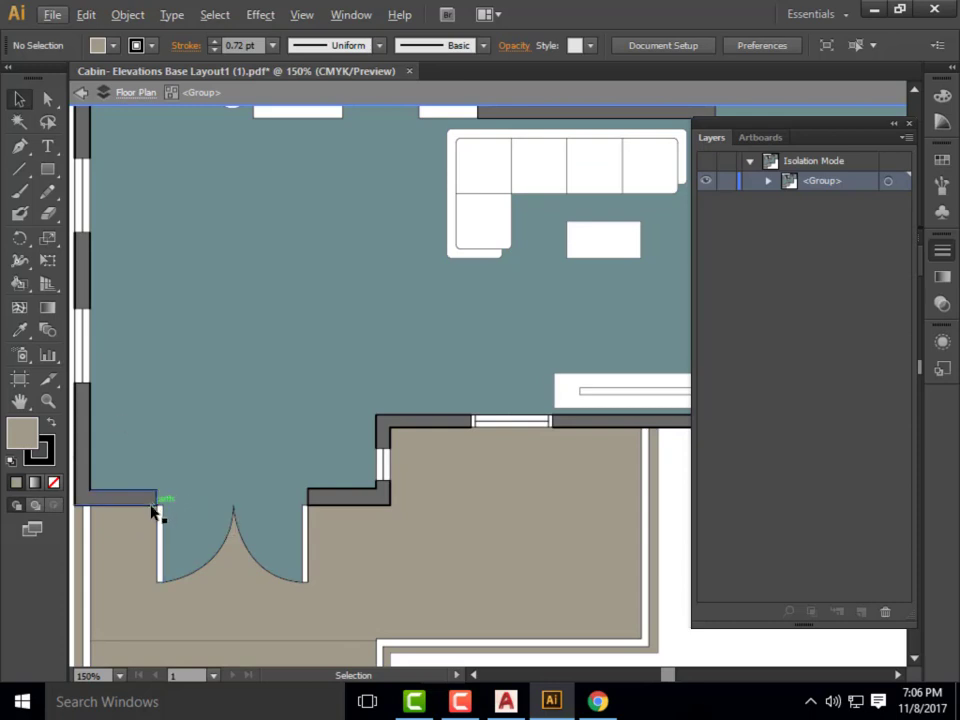
pyautogui.press('v')
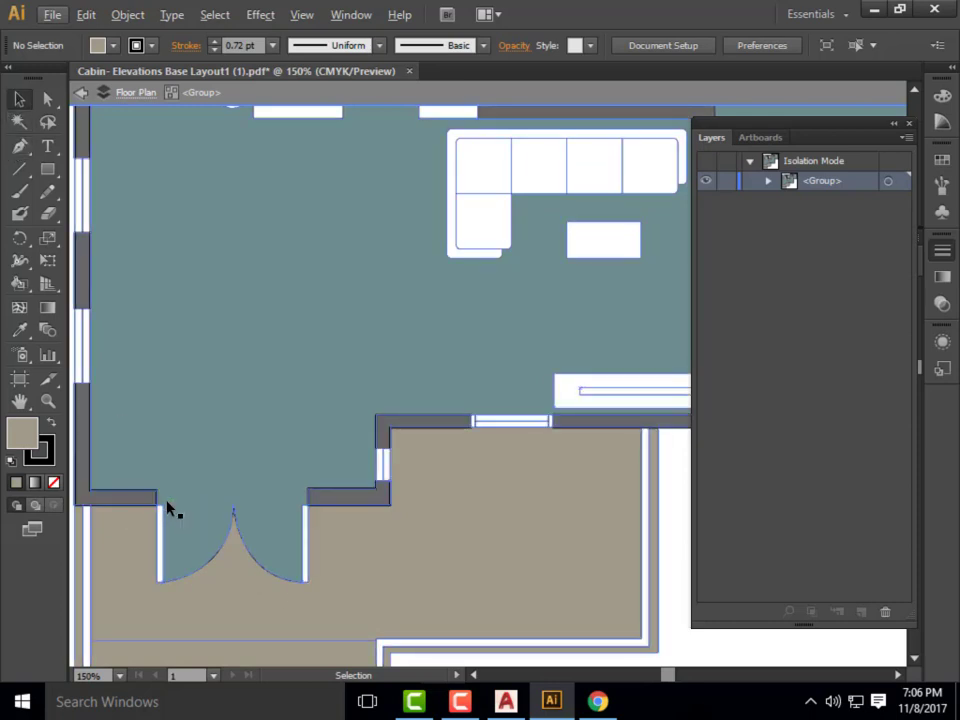
pyautogui.hotkey('ctrl', '-')
pyautogui.hotkey('ctrl', '-')
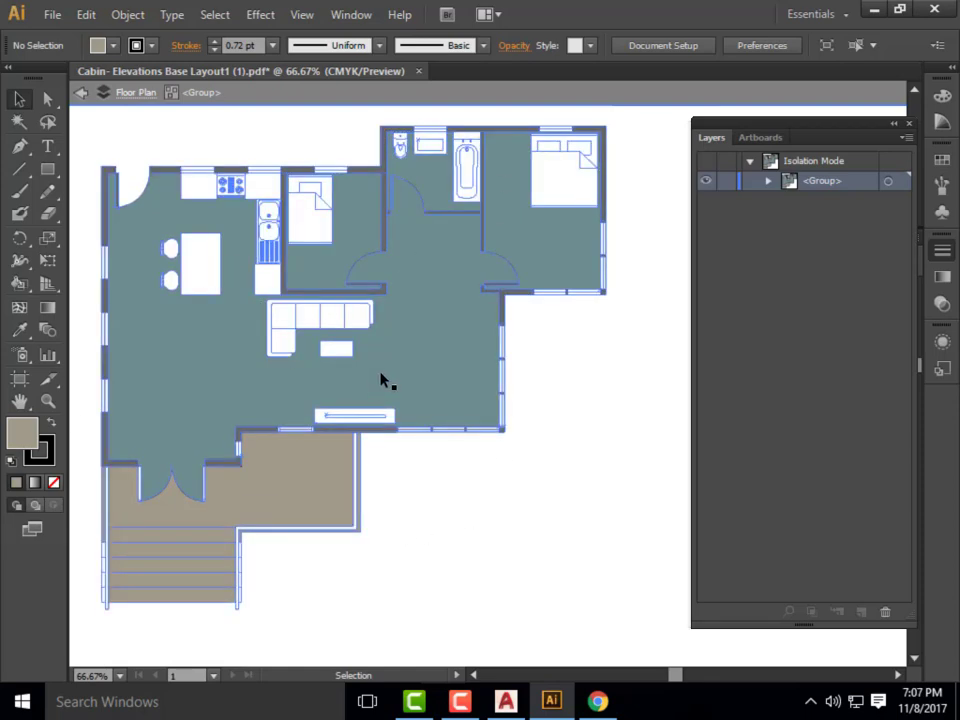
# - Select the floor plan's Live Paint group and expand it into regular editable shapes
pyautogui.click(419, 403)
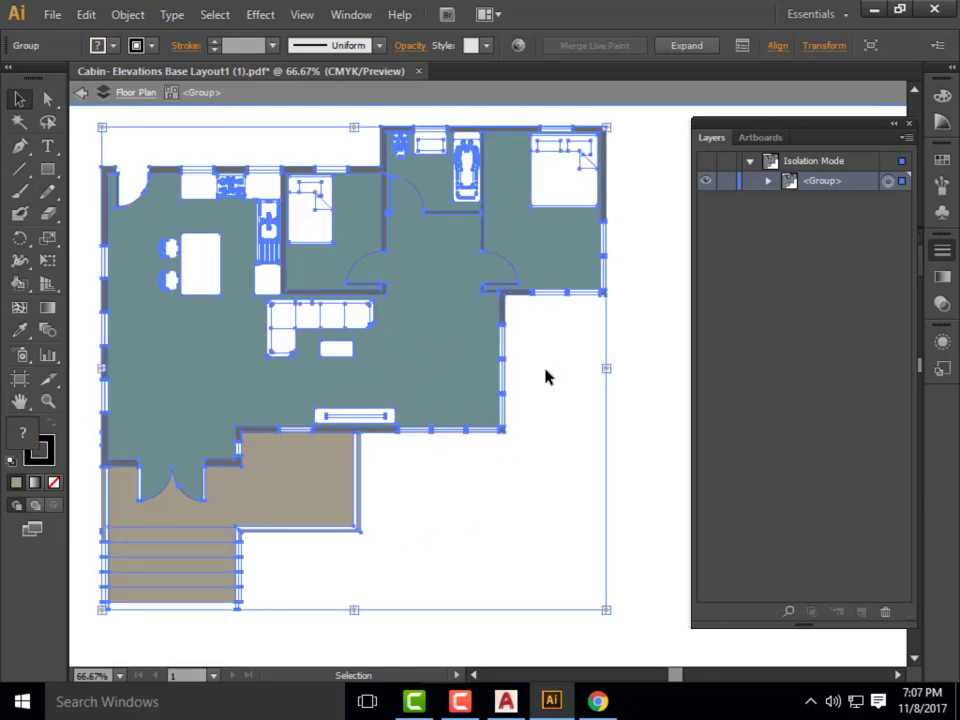
pyautogui.click(600, 373)
pyautogui.click(418, 397)
pyautogui.click(690, 46)
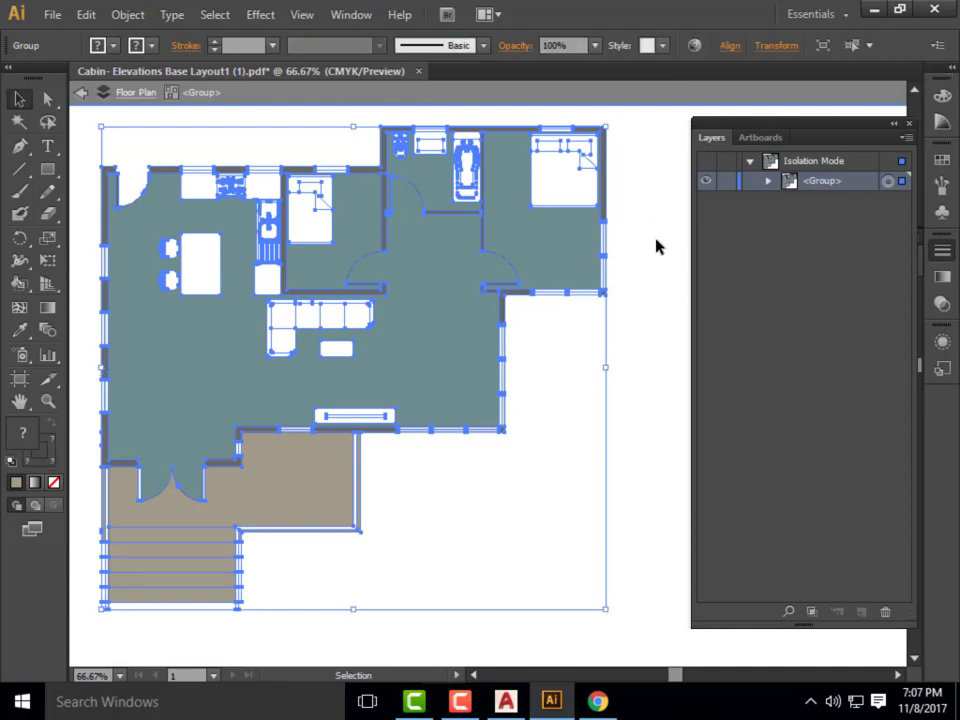
# - Isolate the nested group of fills and check that the large bedroom, bathroom and small bedroom floors can be selected separately
pyautogui.doubleClick(552, 255)
pyautogui.click(437, 204)
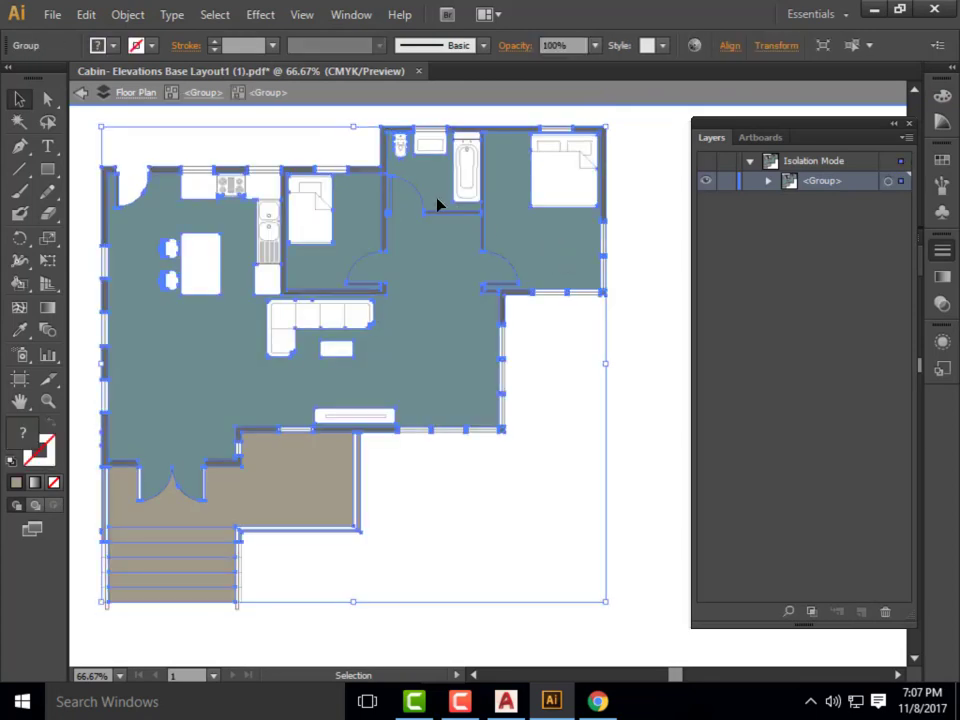
pyautogui.doubleClick(515, 220)
pyautogui.click(501, 226)
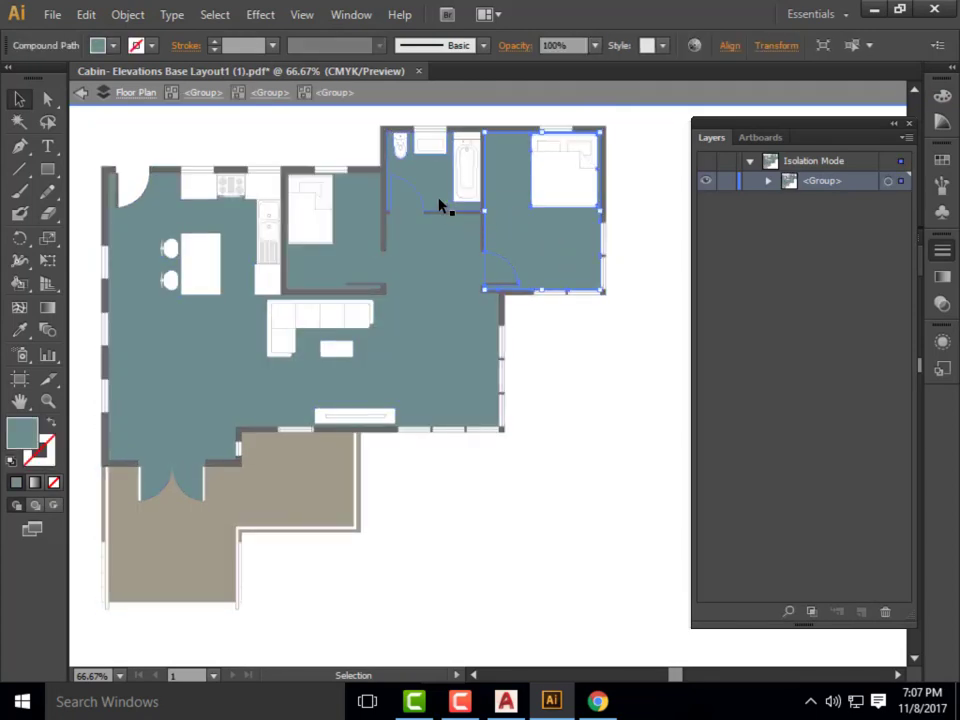
pyautogui.click(439, 206)
pyautogui.click(354, 246)
pyautogui.click(358, 243)
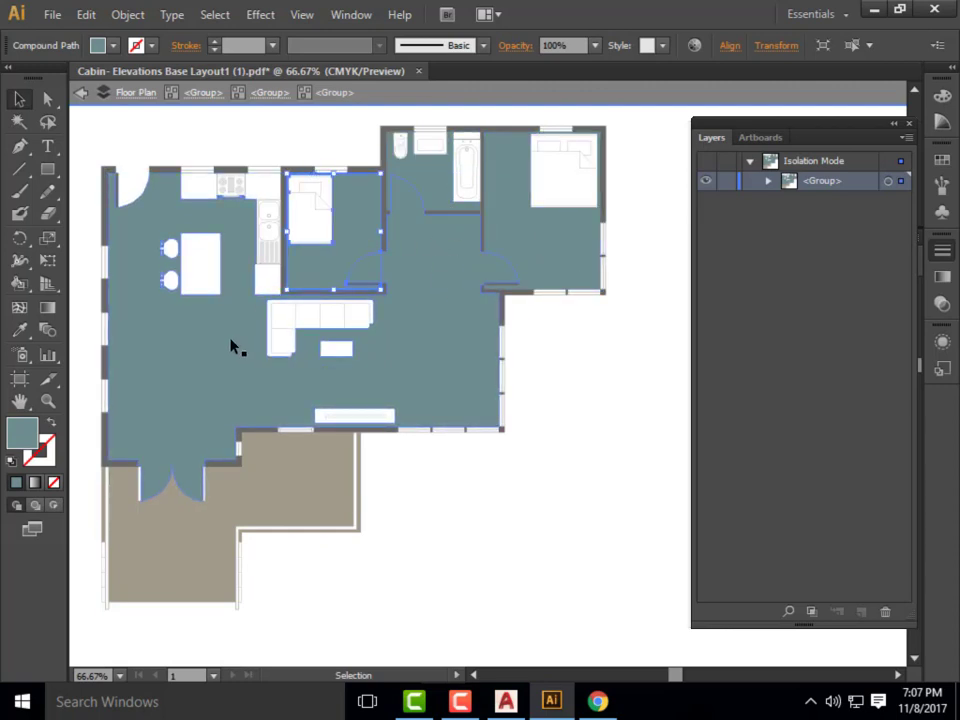
pyautogui.click(319, 144)
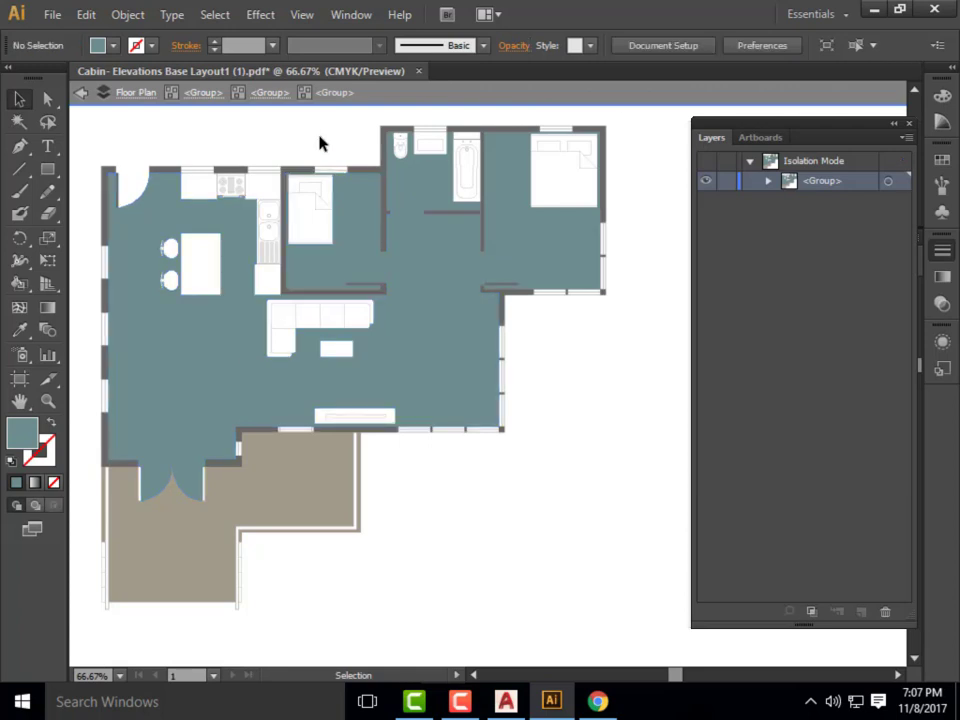
# - Go back one isolation level to check the fill group, re-enter it and select the living area's floor shape
pyautogui.click(80, 93)
pyautogui.click(420, 270)
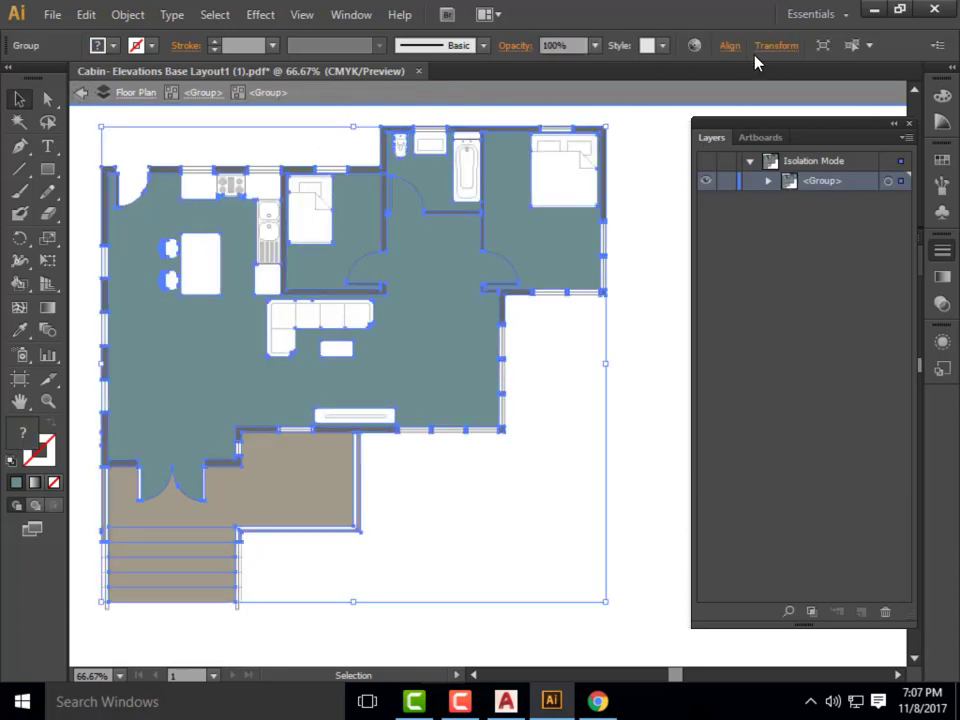
pyautogui.click(514, 354)
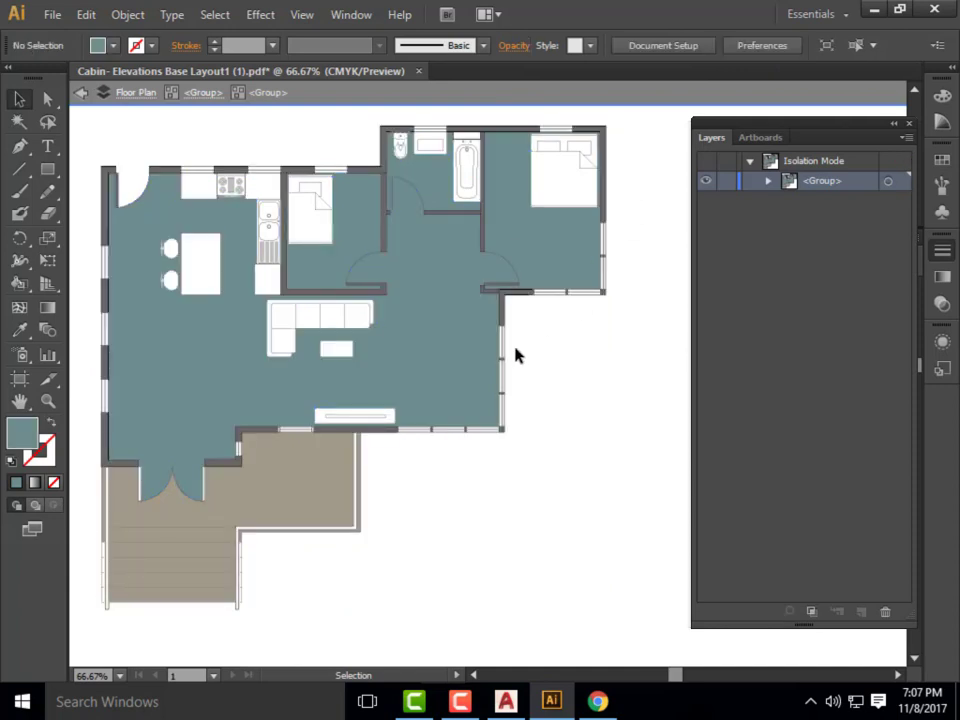
pyautogui.click(482, 364)
pyautogui.doubleClick(453, 305)
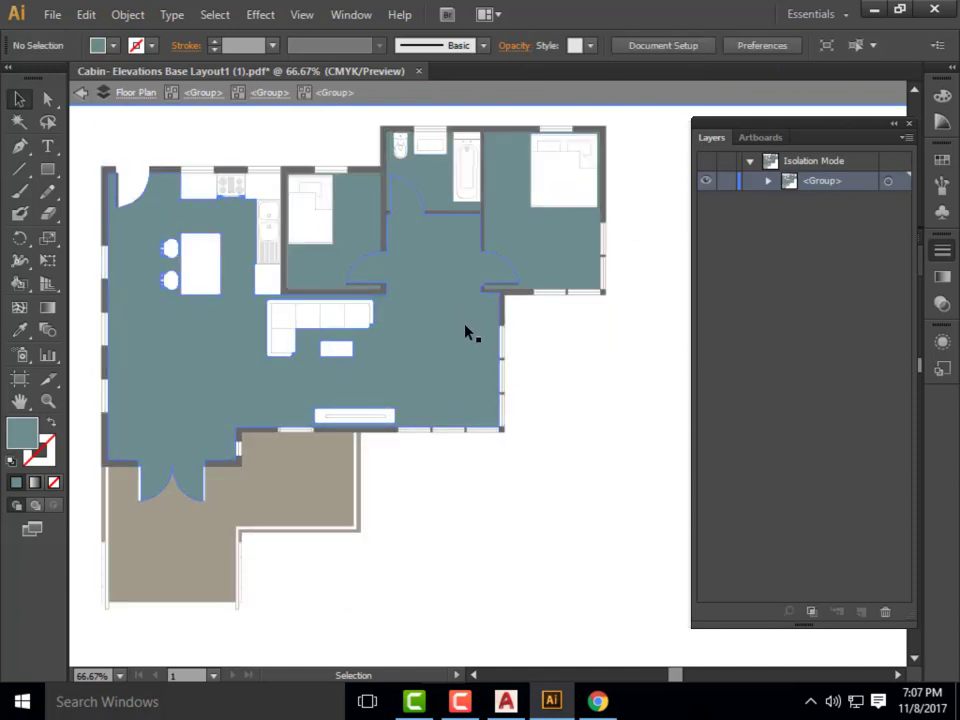
pyautogui.click(514, 246)
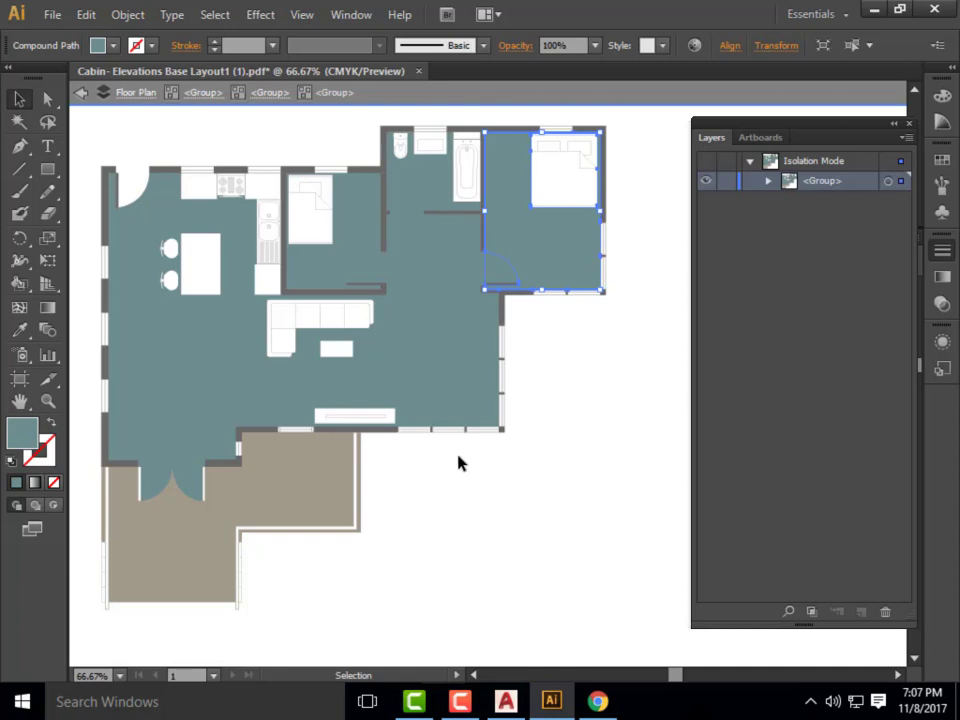
pyautogui.click(233, 353)
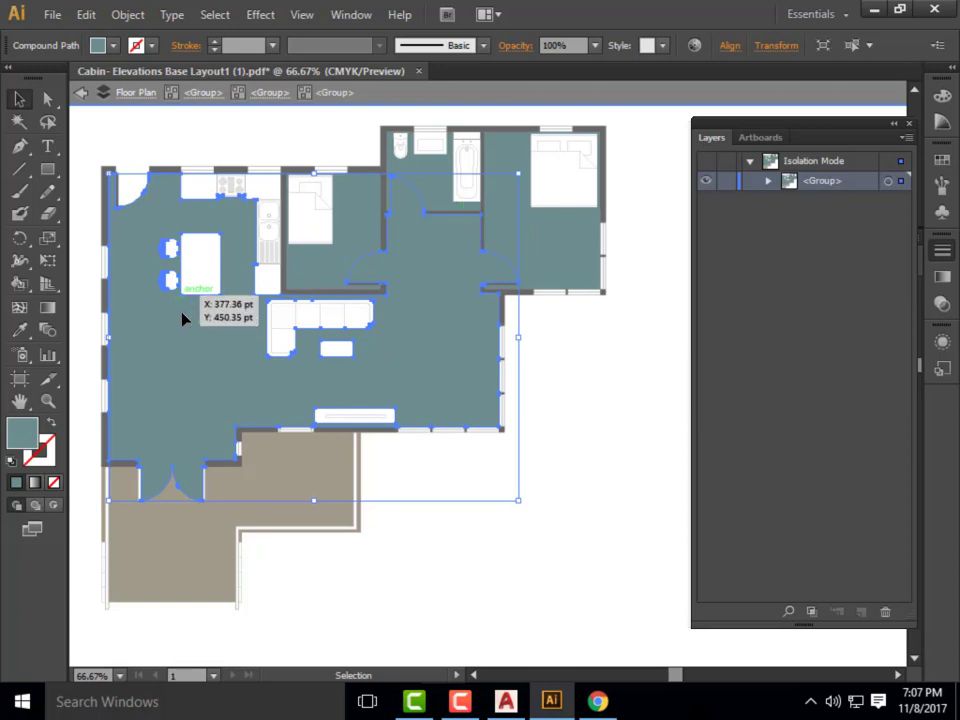
pyautogui.click(627, 407)
pyautogui.click(421, 357)
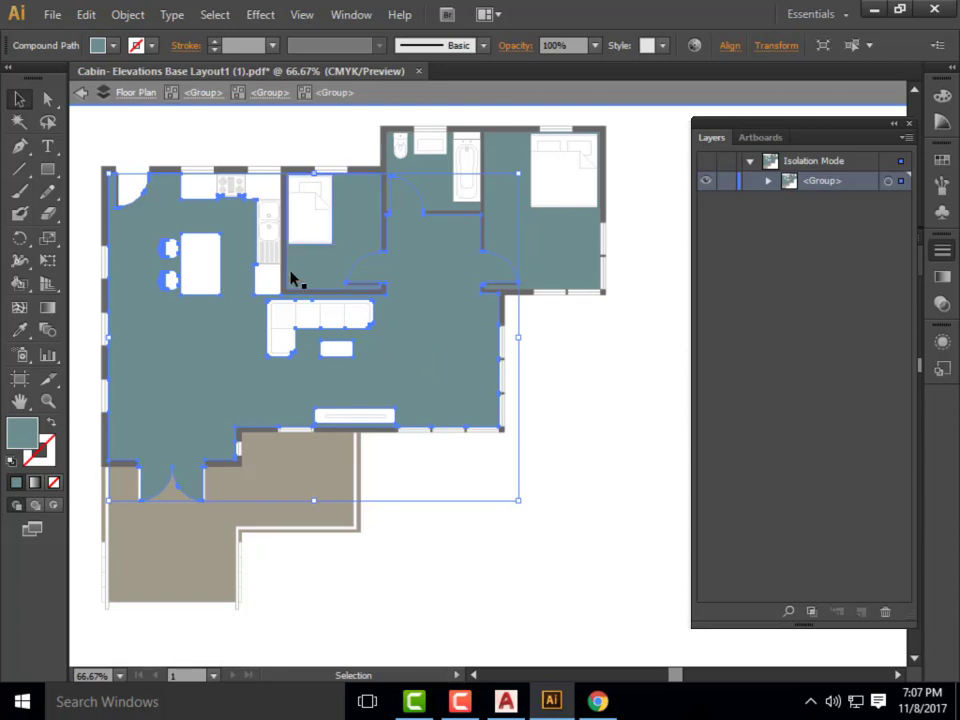
# - Select every object in the floor plan that shares the teal living area's fill color
pyautogui.click(272, 152)
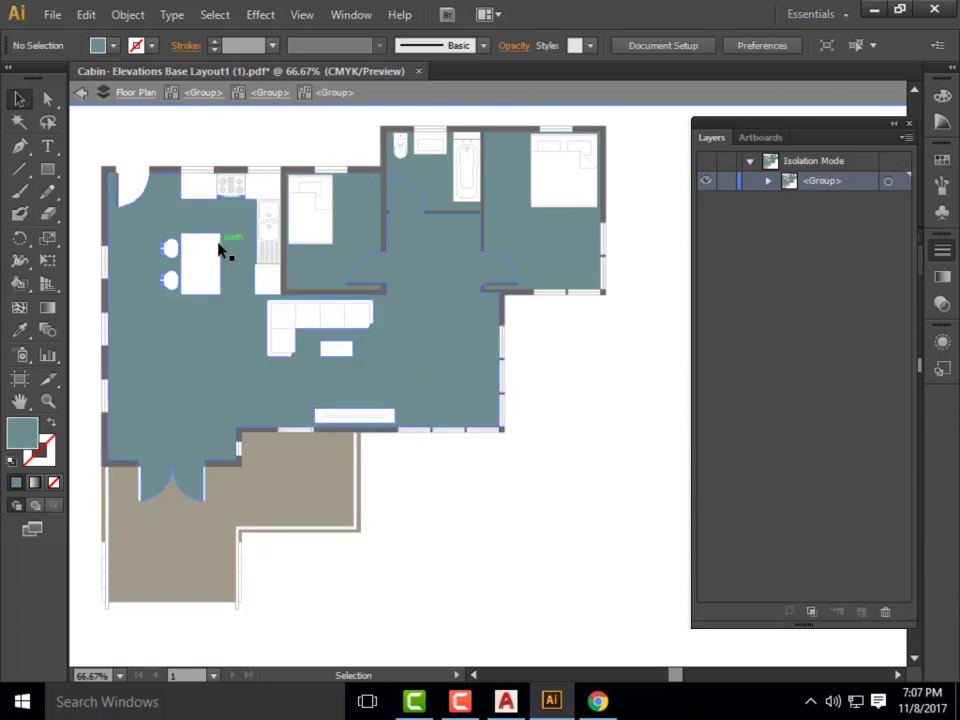
pyautogui.click(240, 228)
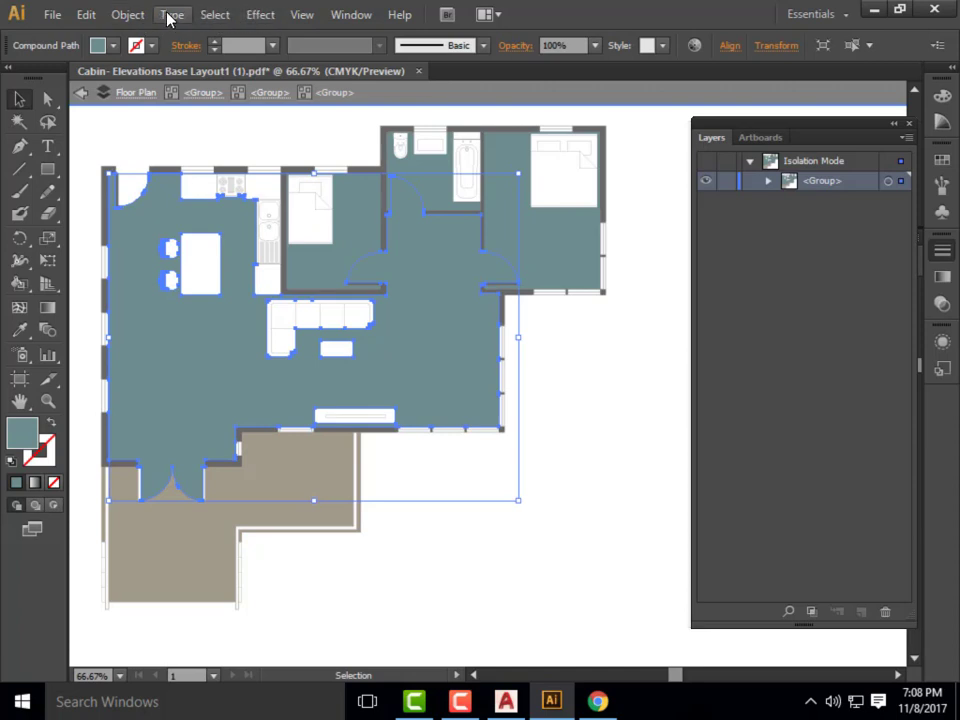
pyautogui.click(207, 16)
pyautogui.moveTo(298, 199)
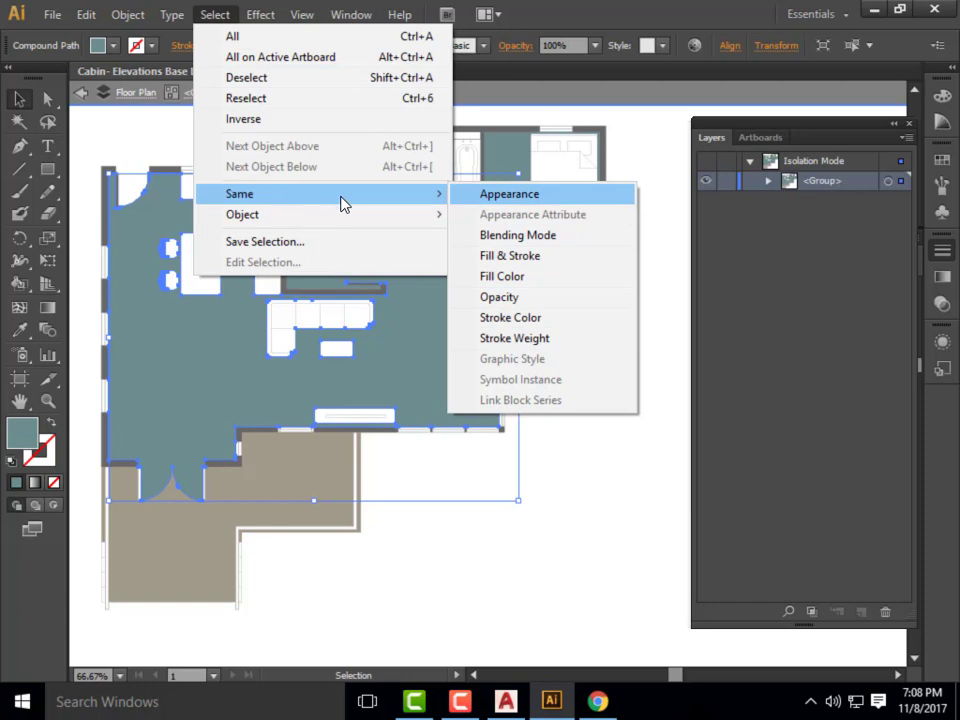
pyautogui.click(592, 279)
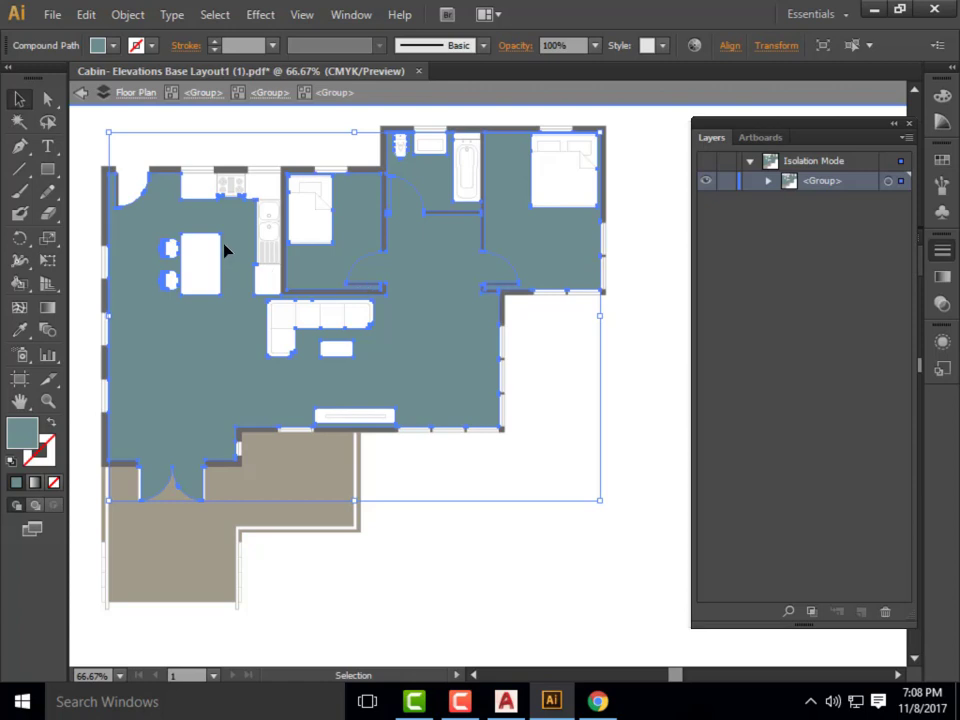
# - Switch to Chrome, search for creative commons in a new tab and open the creativecommons.org site
pyautogui.click(604, 702)
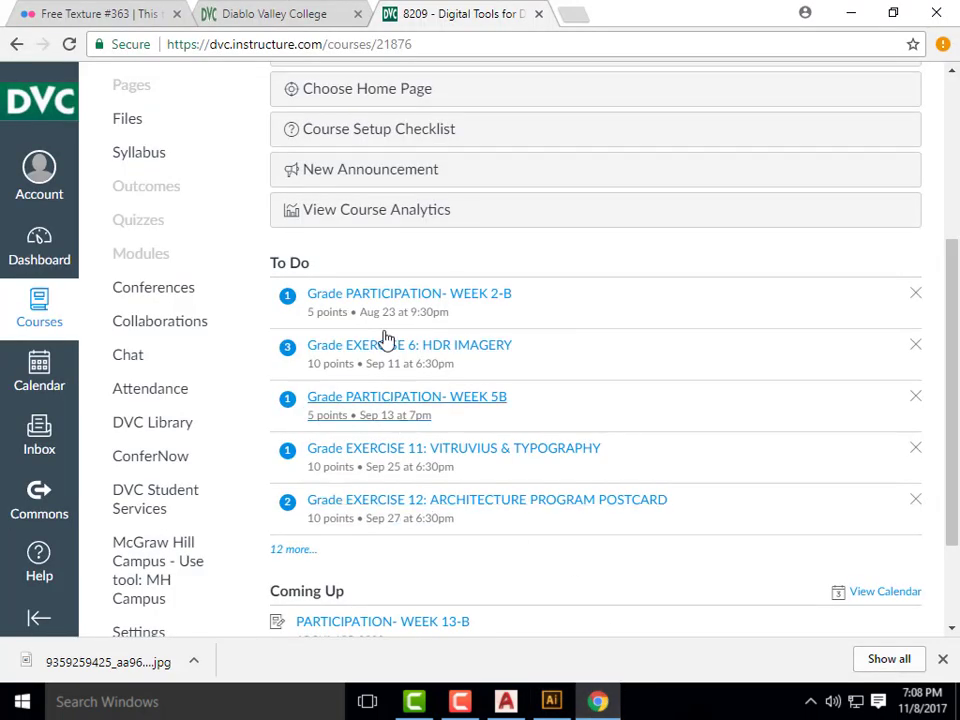
pyautogui.click(570, 18)
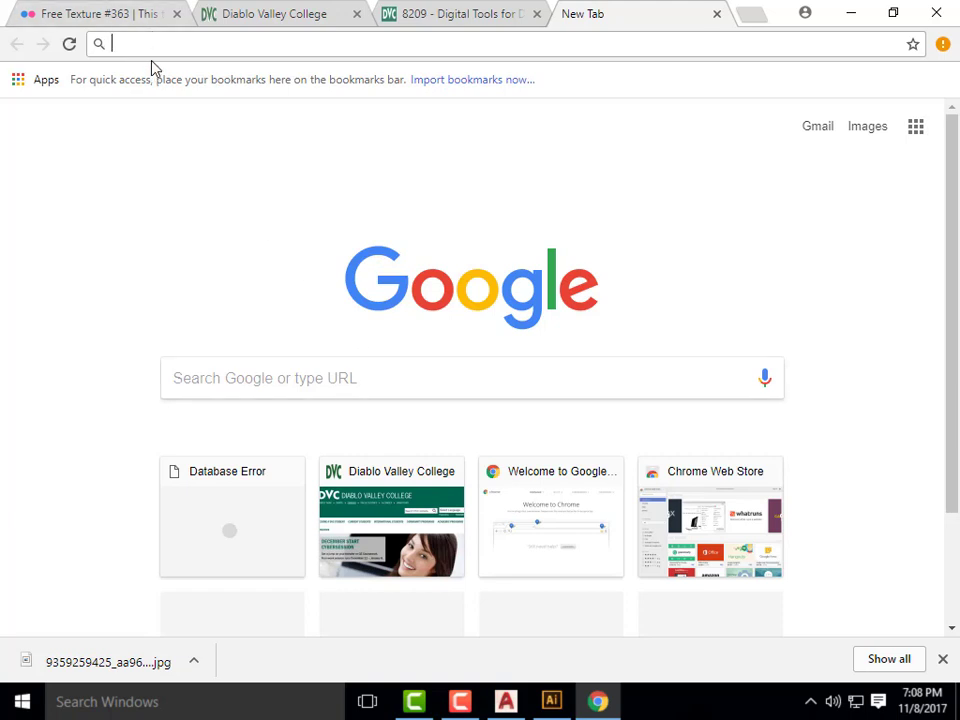
pyautogui.write('crat')
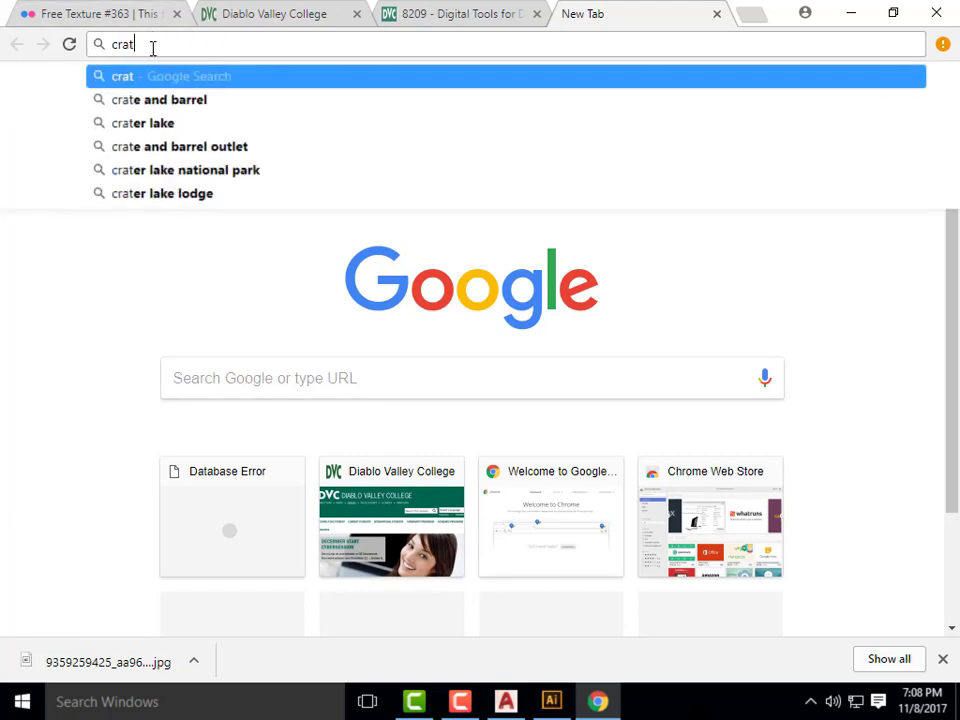
pyautogui.press('BackSpace')
pyautogui.press('BackSpace')
pyautogui.write('eat')
pyautogui.press('Return')
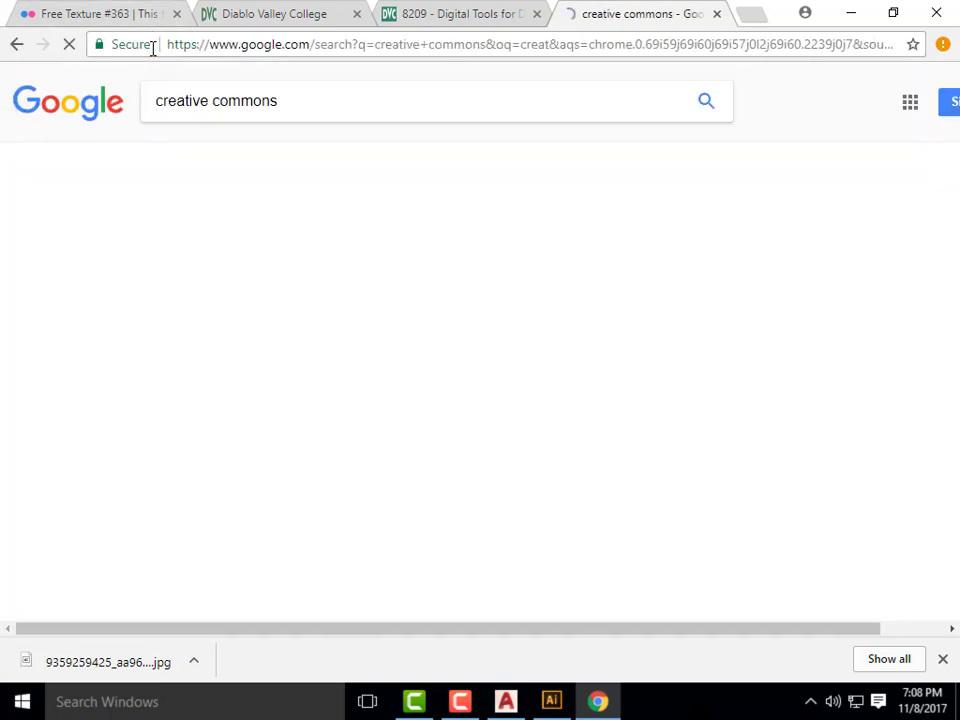
pyautogui.click(345, 235)
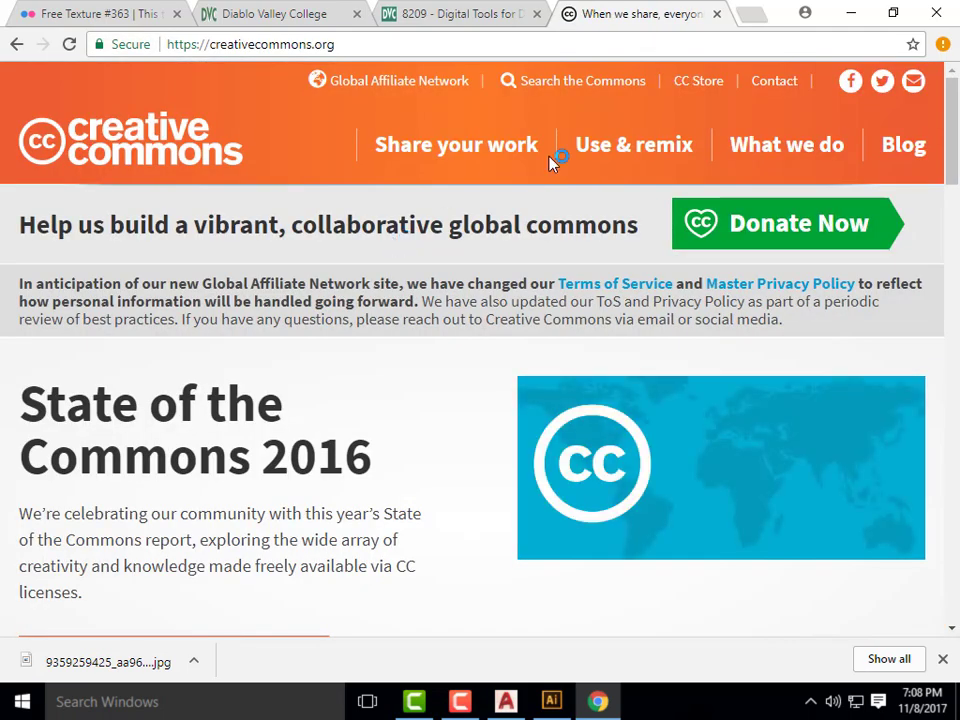
# - Search the Commons for "grunge image" on Flickr, limited to works usable commercially and open to modification
pyautogui.click(576, 86)
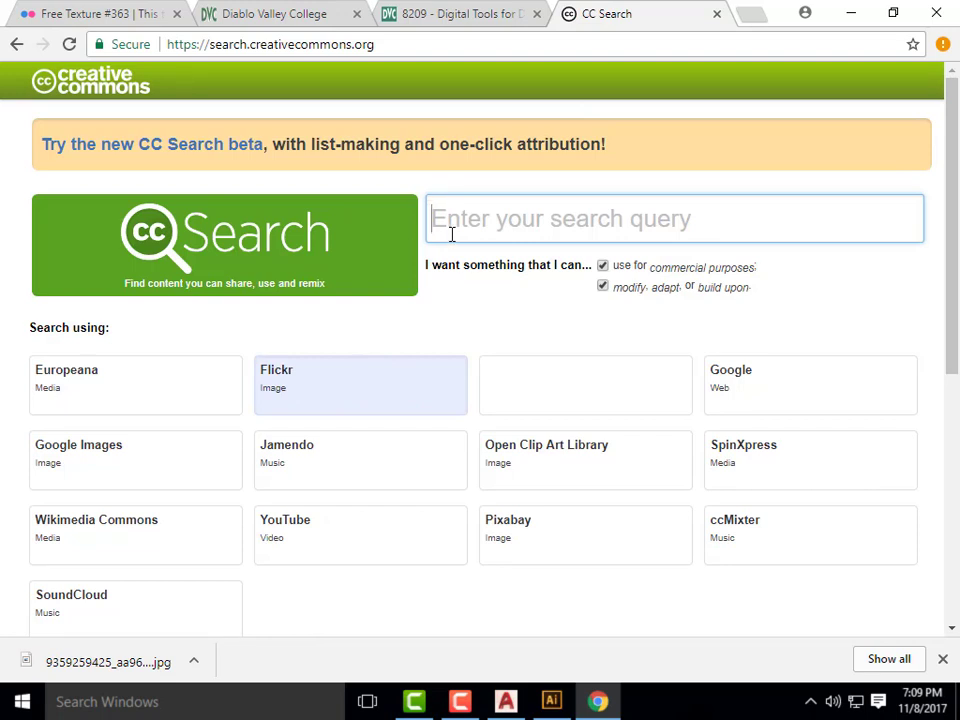
pyautogui.write('gru')
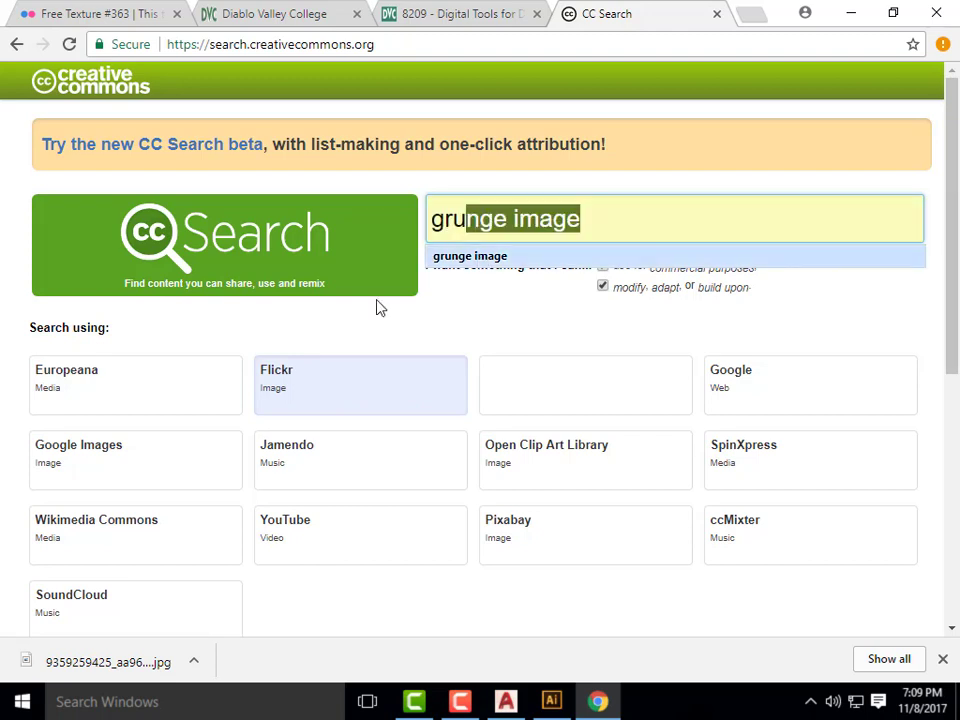
pyautogui.click(463, 259)
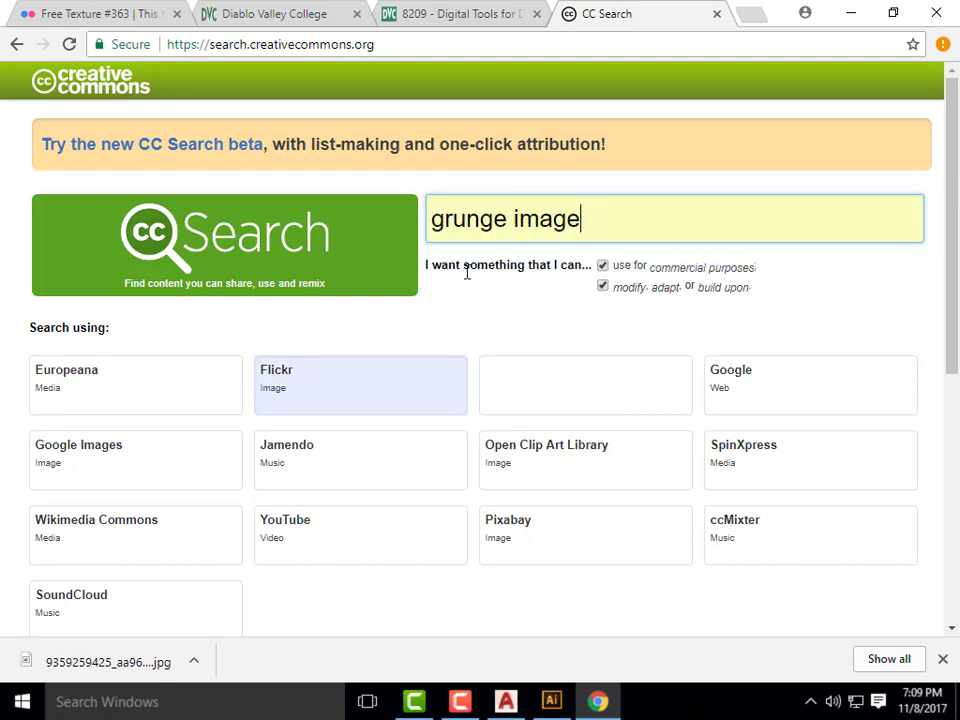
pyautogui.press('Return')
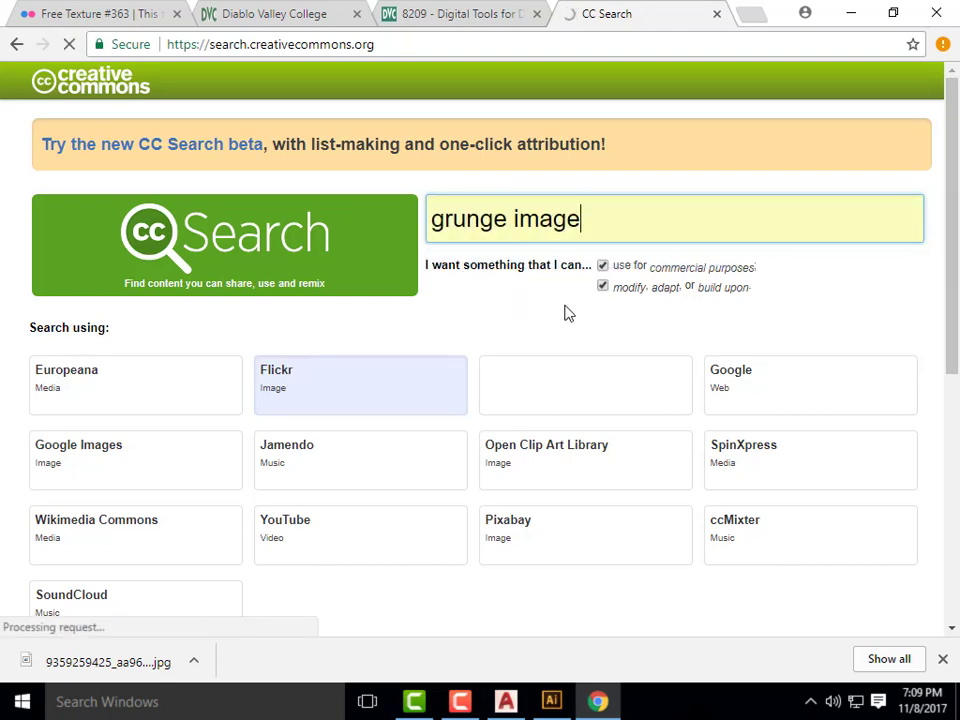
# - Browse the Flickr grunge image results for a suitable background texture, examining the pale Birdhouse grunge photo up close
pyautogui.scroll(-5, 586, 316)
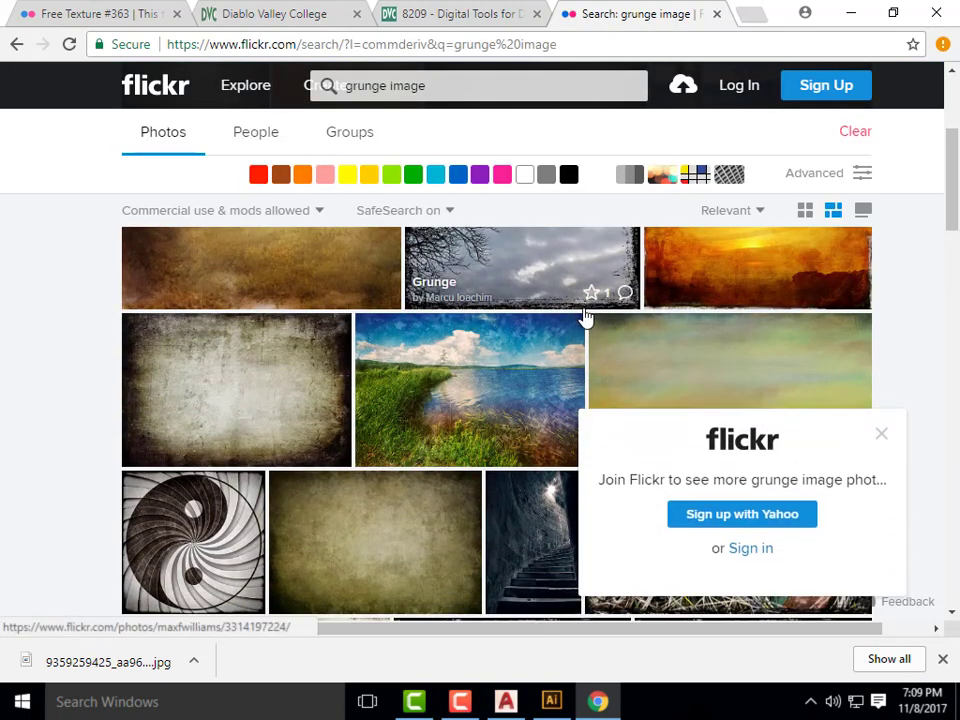
pyautogui.scroll(-4, 594, 325)
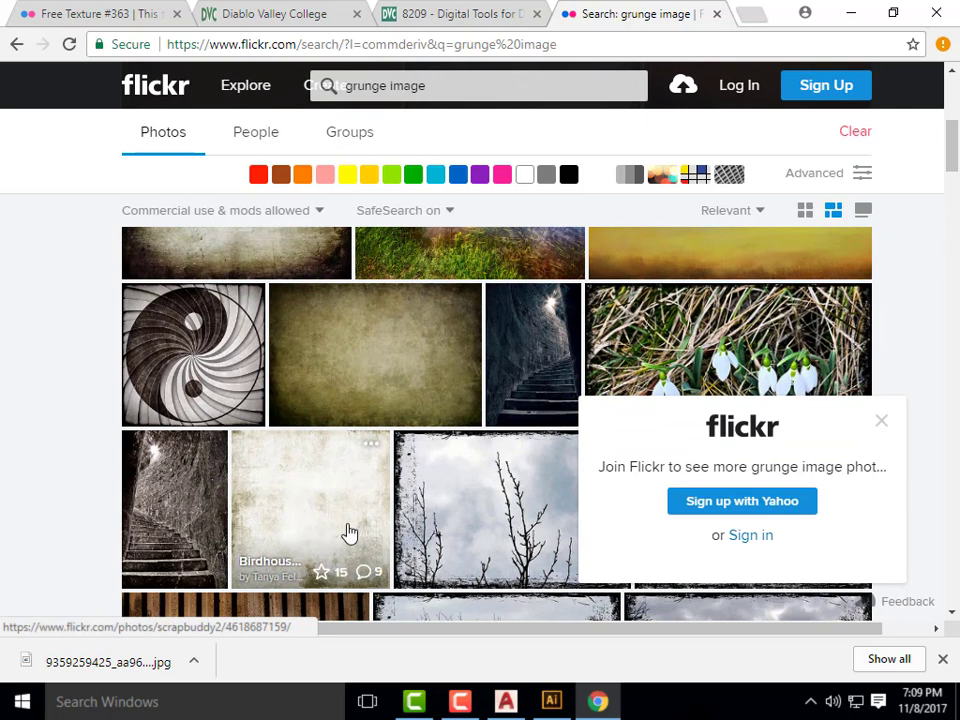
pyautogui.click(881, 421)
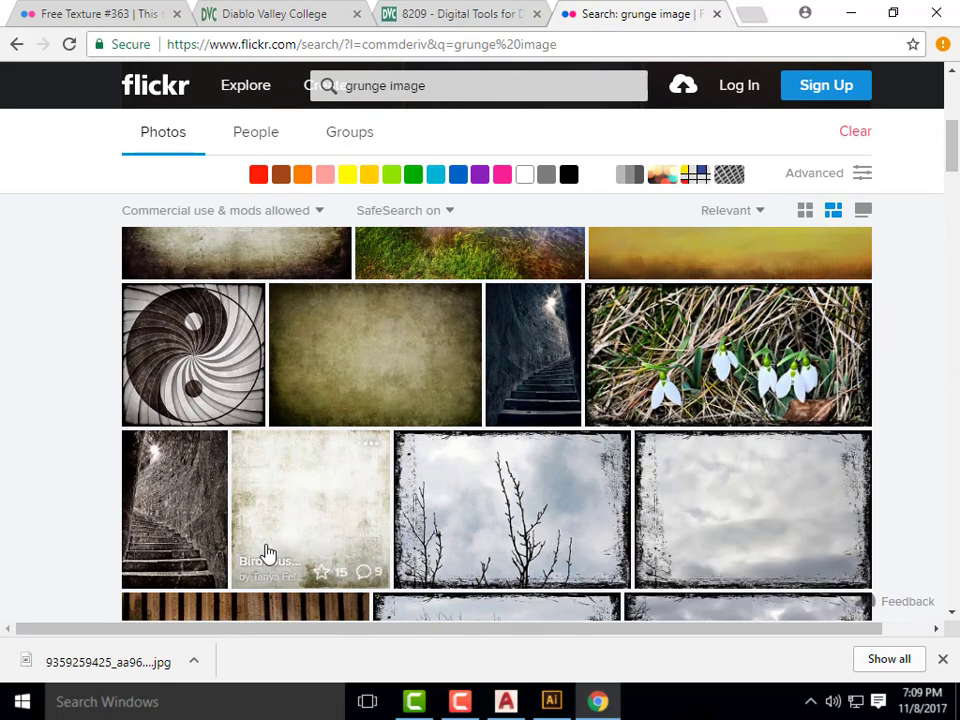
pyautogui.click(330, 493)
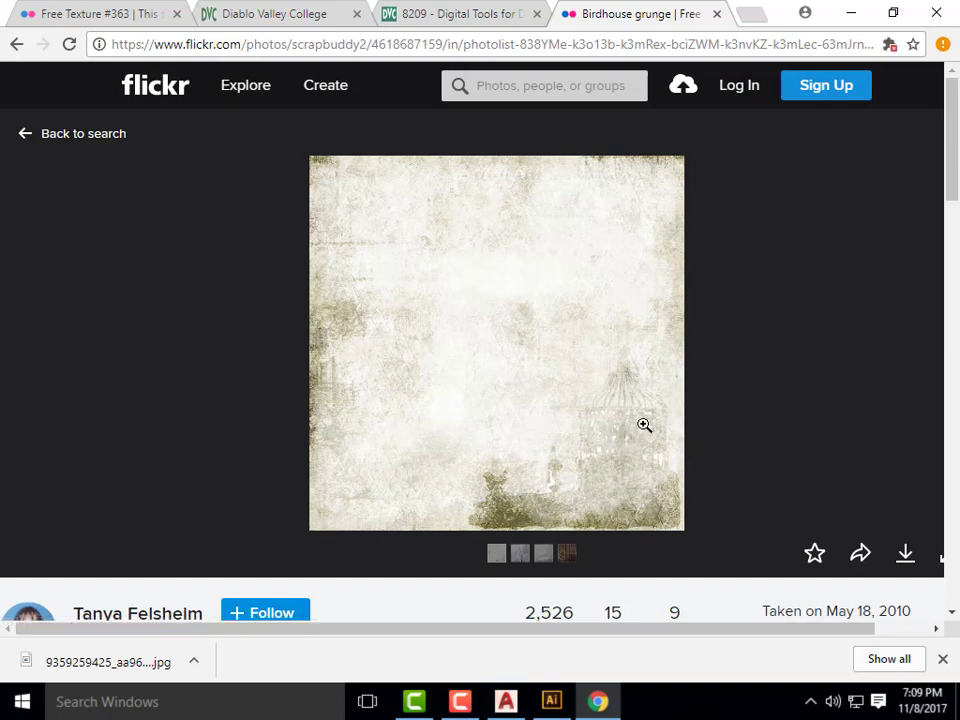
pyautogui.click(16, 44)
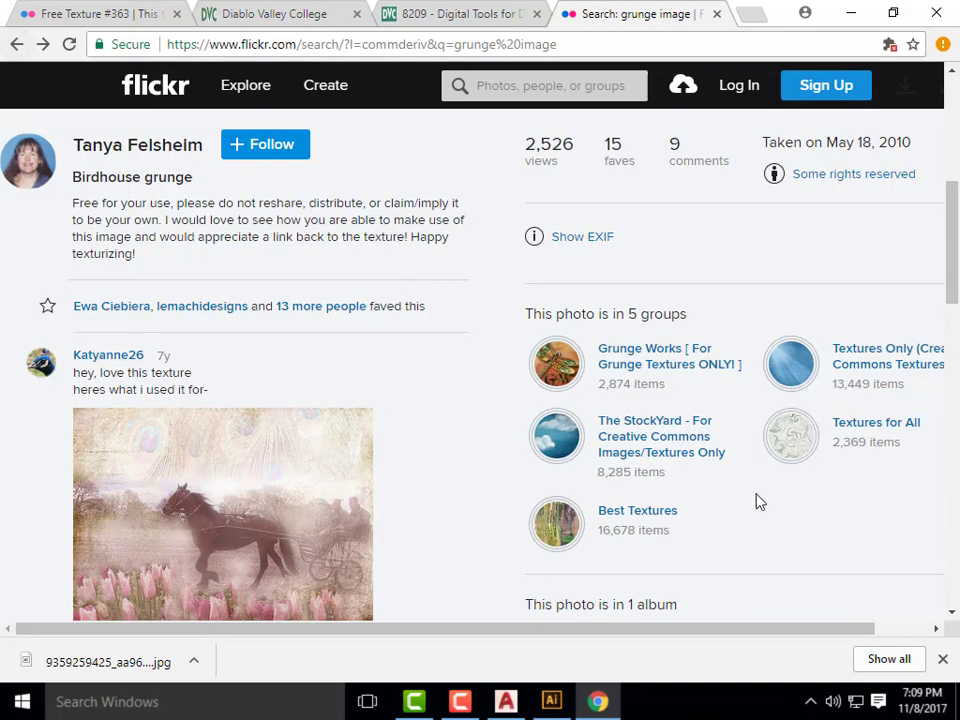
pyautogui.scroll(5, 630, 500)
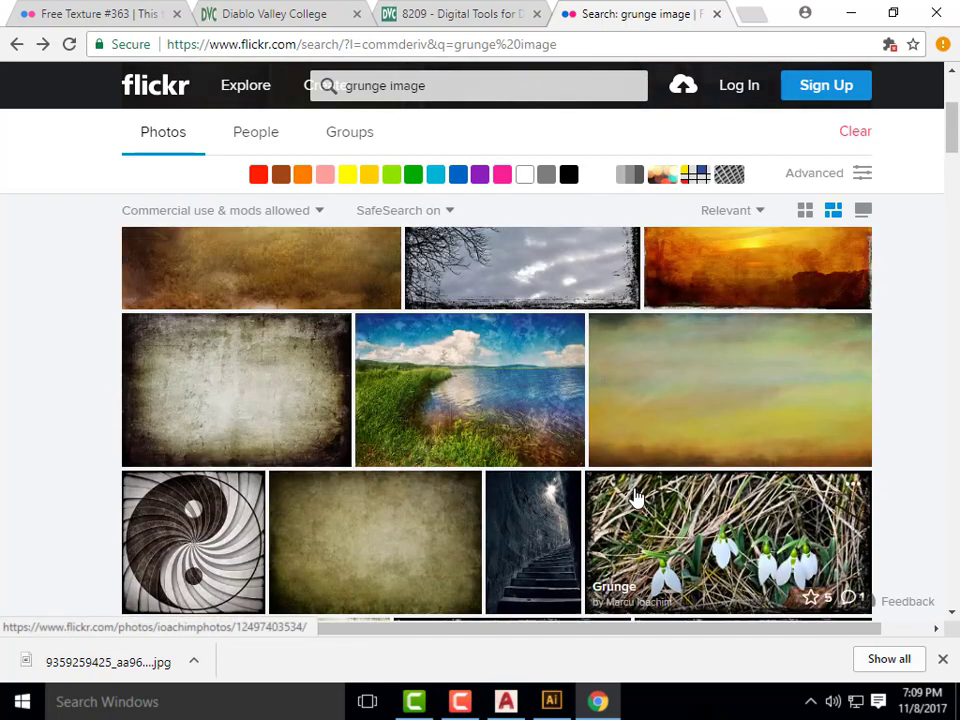
pyautogui.scroll(-6, 490, 445)
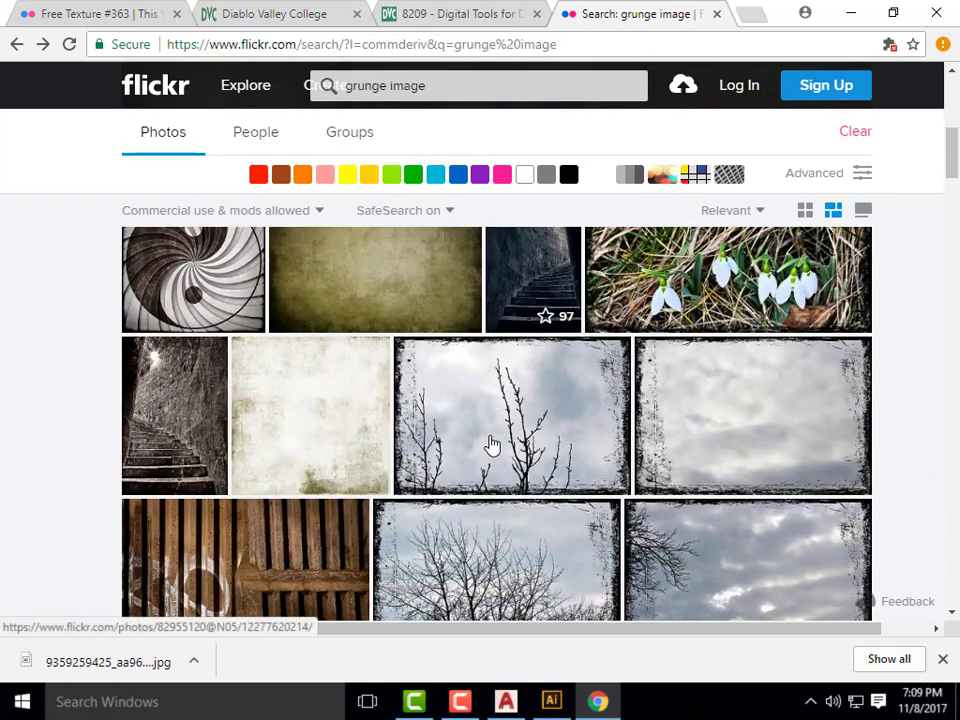
pyautogui.scroll(-3, 490, 445)
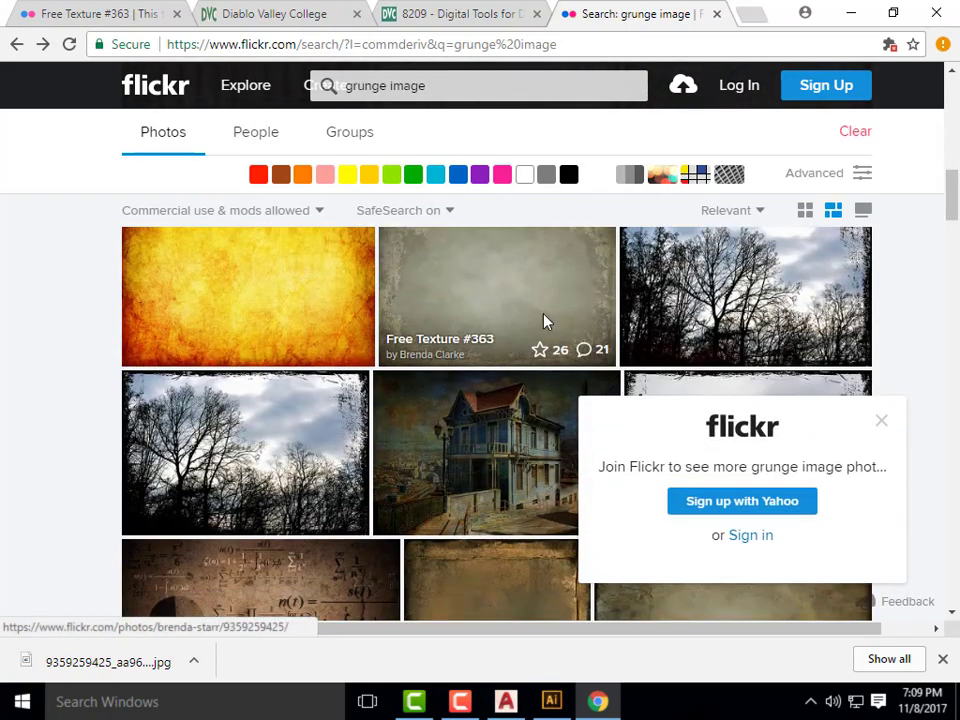
# - Open Free Texture #363 and download it in the Large (2048 × 1448) size
pyautogui.click(544, 321)
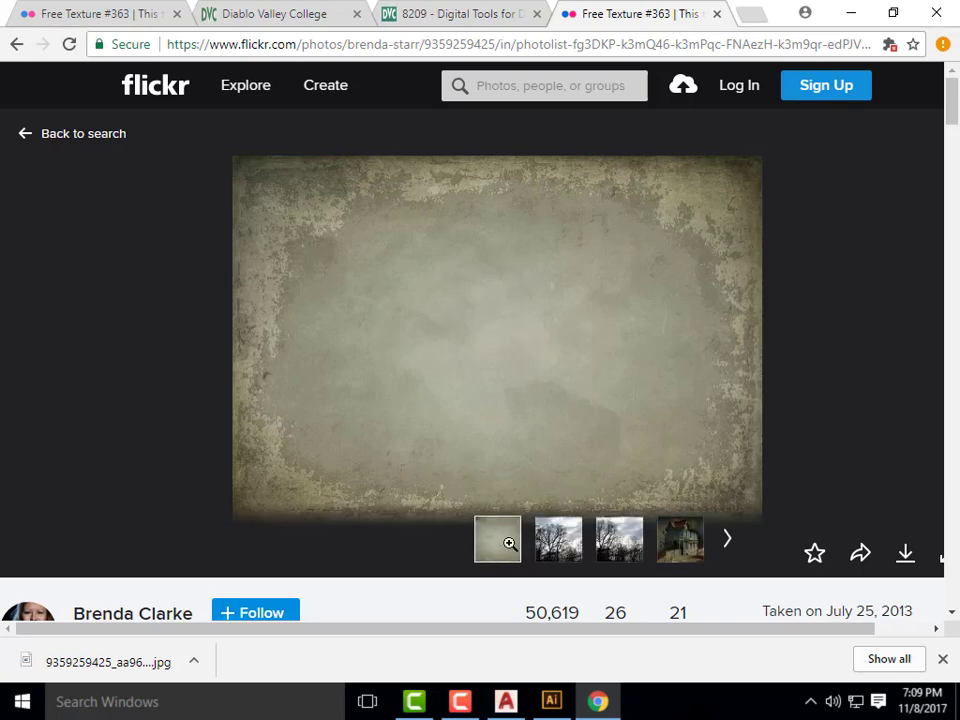
pyautogui.click(907, 557)
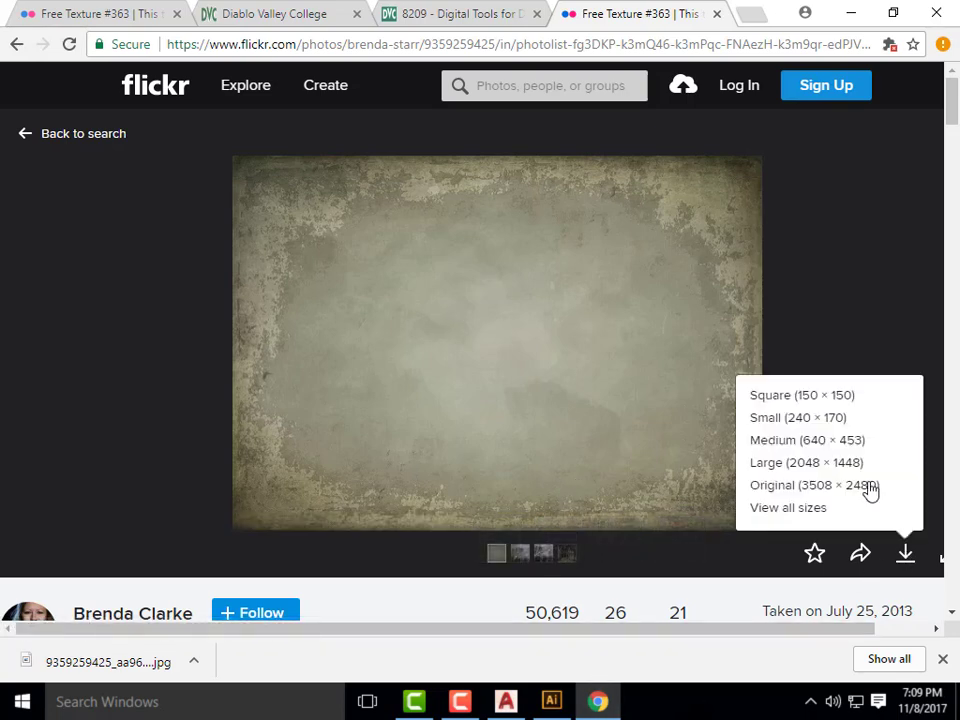
pyautogui.click(805, 466)
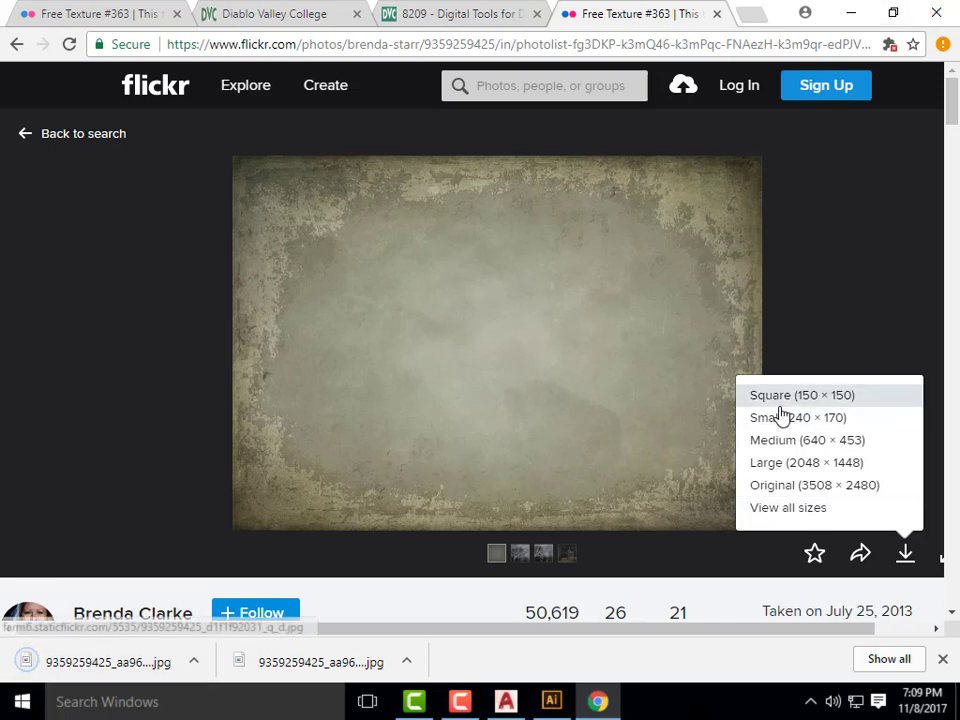
# - Return to Illustrator and make a clipping opacity mask from the selected teal floor shapes
pyautogui.click(852, 14)
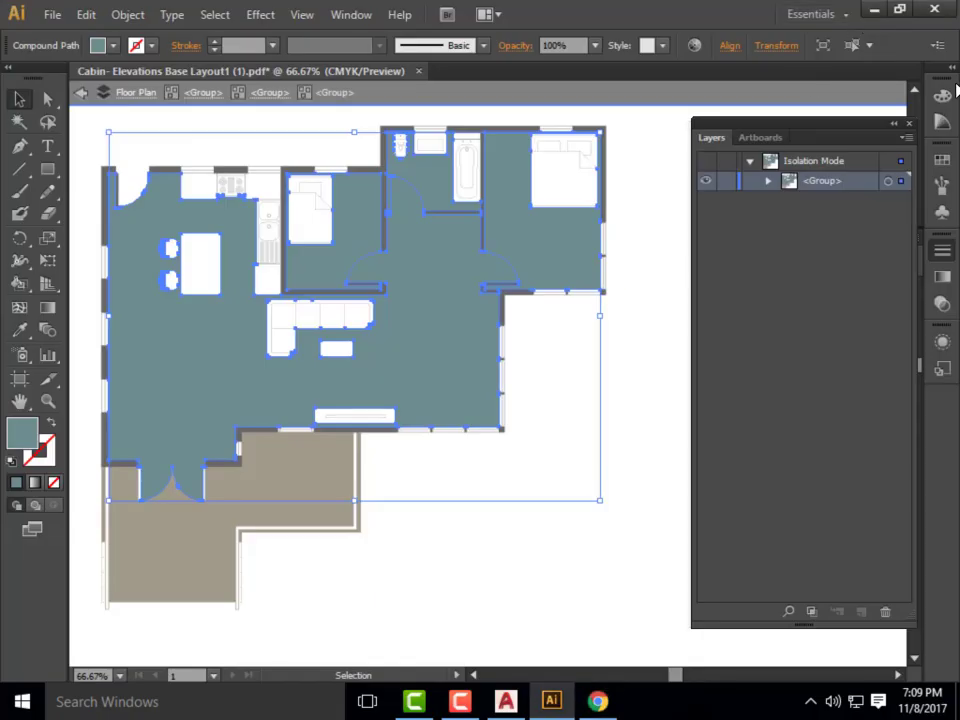
pyautogui.click(894, 123)
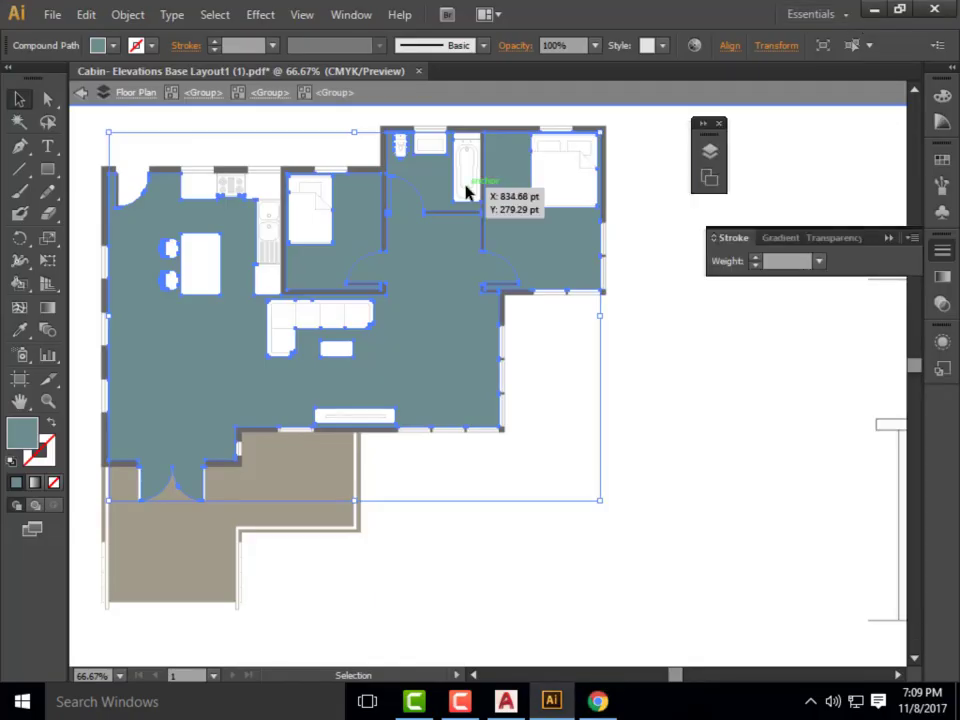
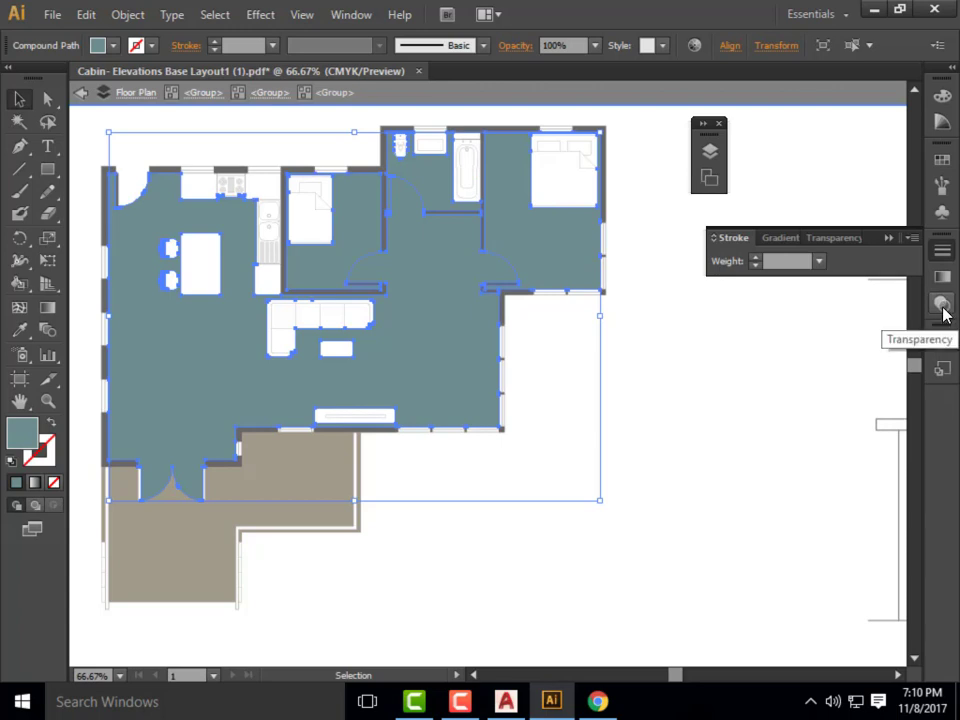
pyautogui.click(941, 304)
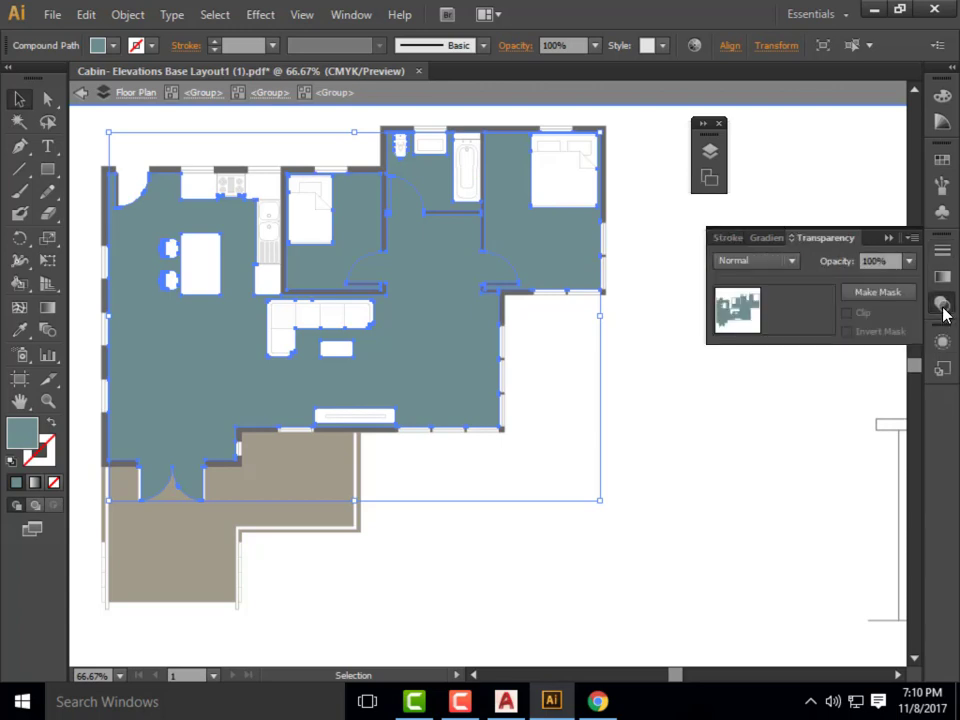
pyautogui.click(878, 292)
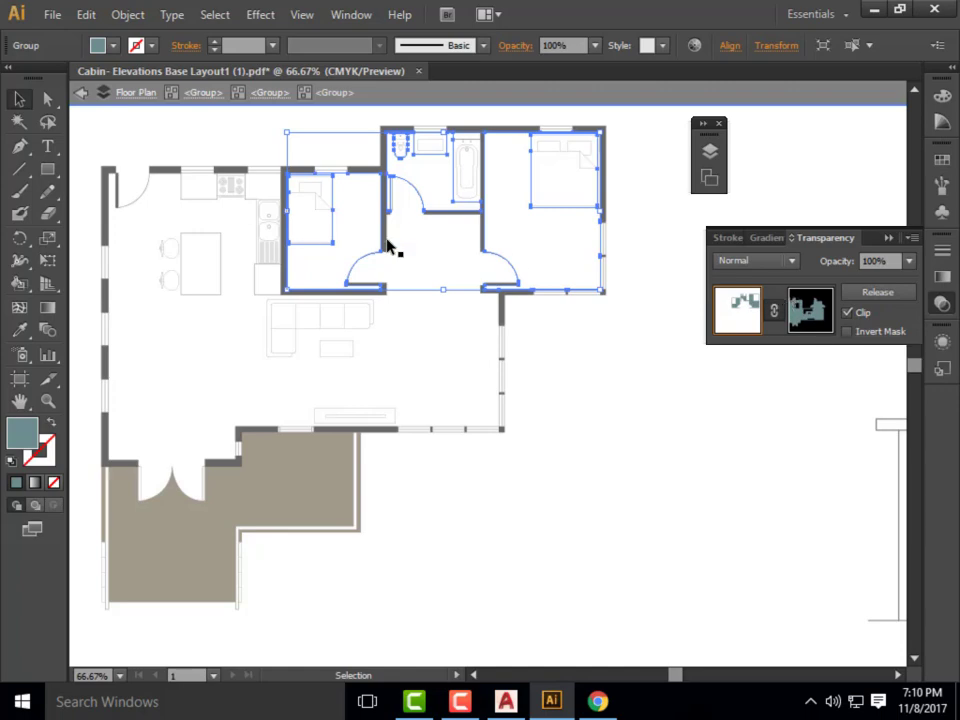
pyautogui.click(56, 18)
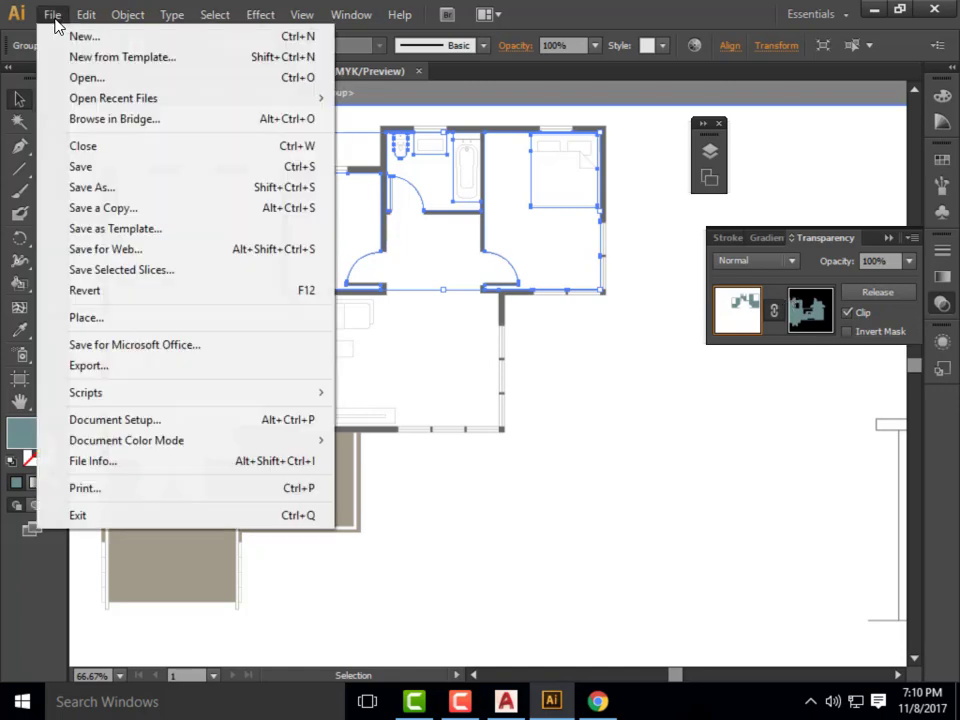
pyautogui.click(156, 319)
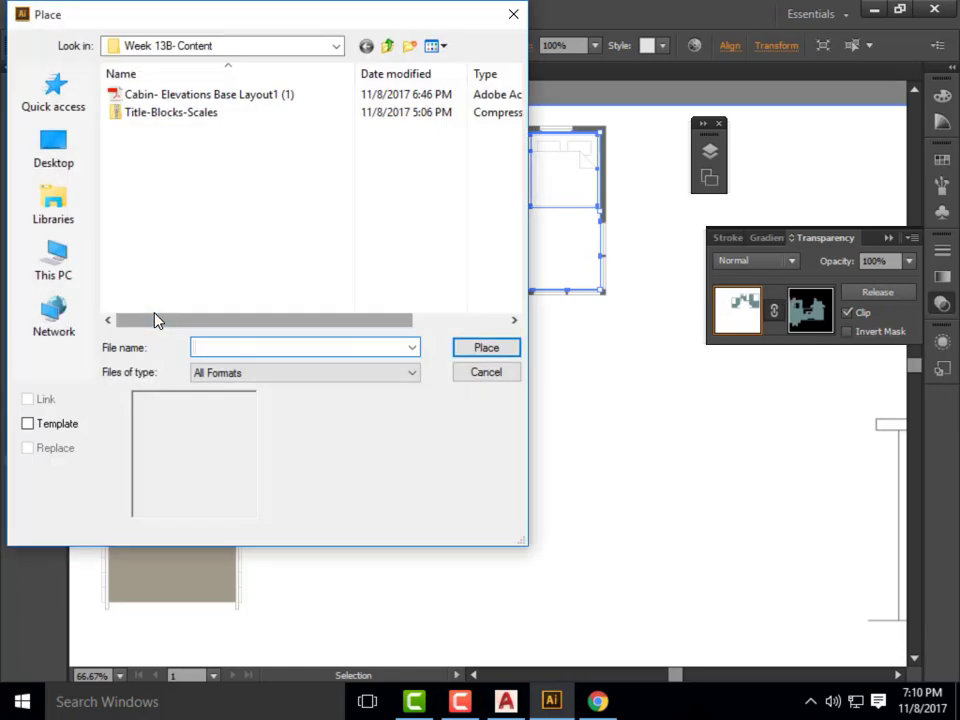
pyautogui.click(335, 46)
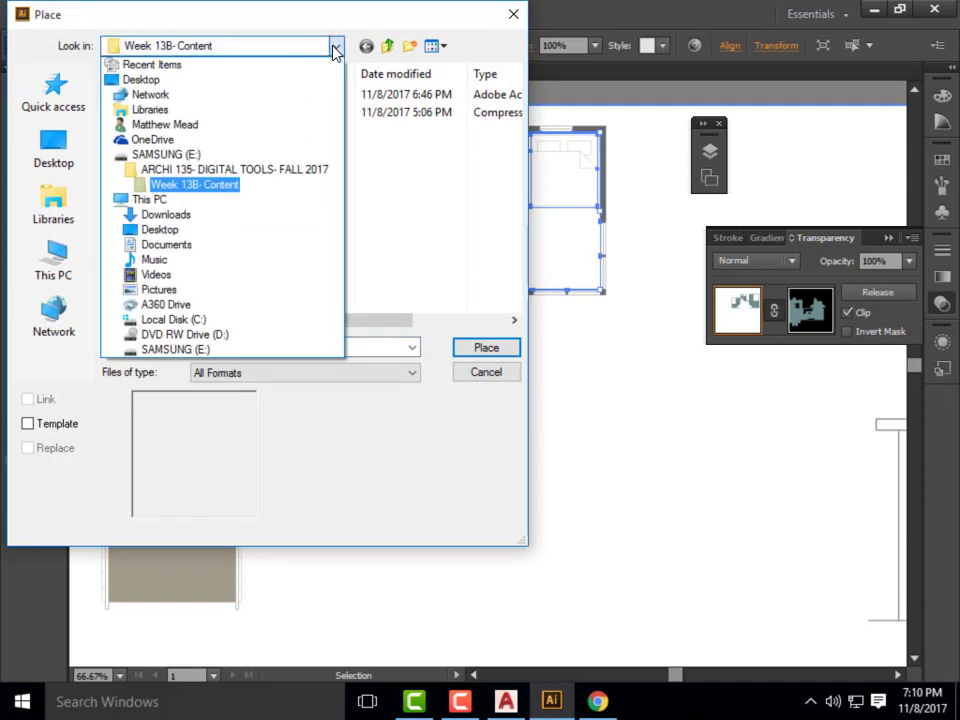
pyautogui.click(184, 215)
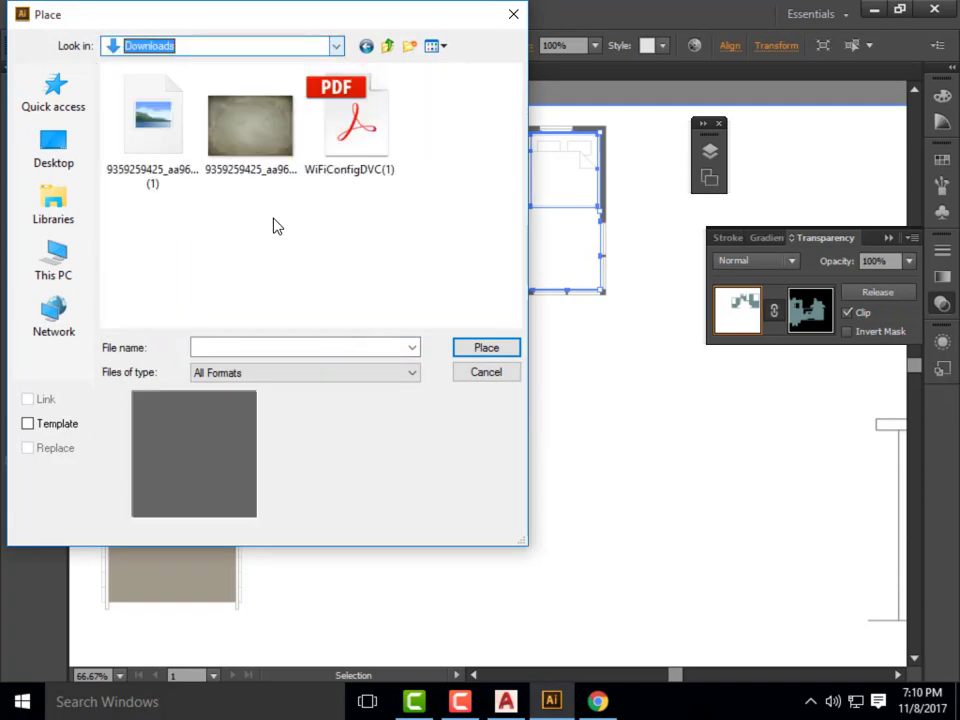
pyautogui.click(147, 152)
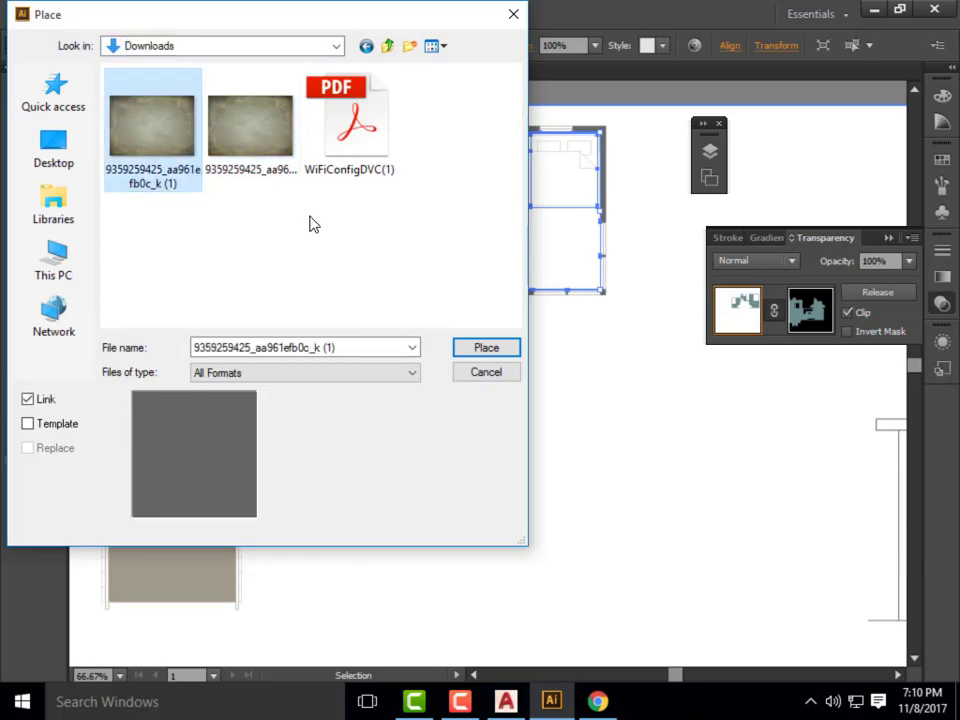
pyautogui.click(486, 350)
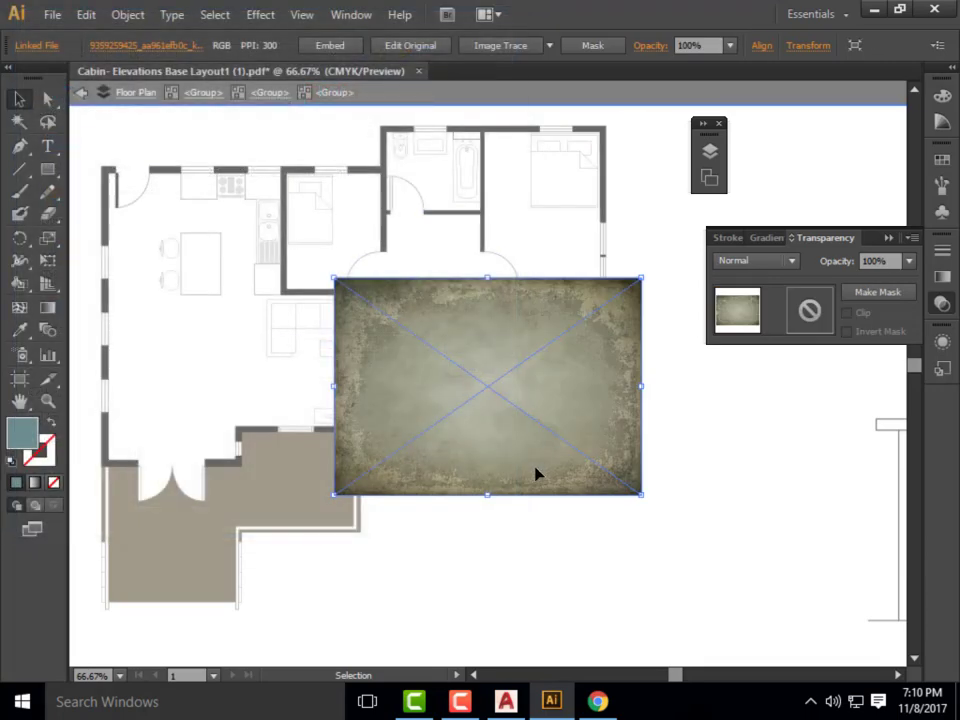
# - Move and delete the placed texture, and undo the opacity mask on the teal floor shapes
pyautogui.moveTo(536, 474); pyautogui.dragTo(282, 312)
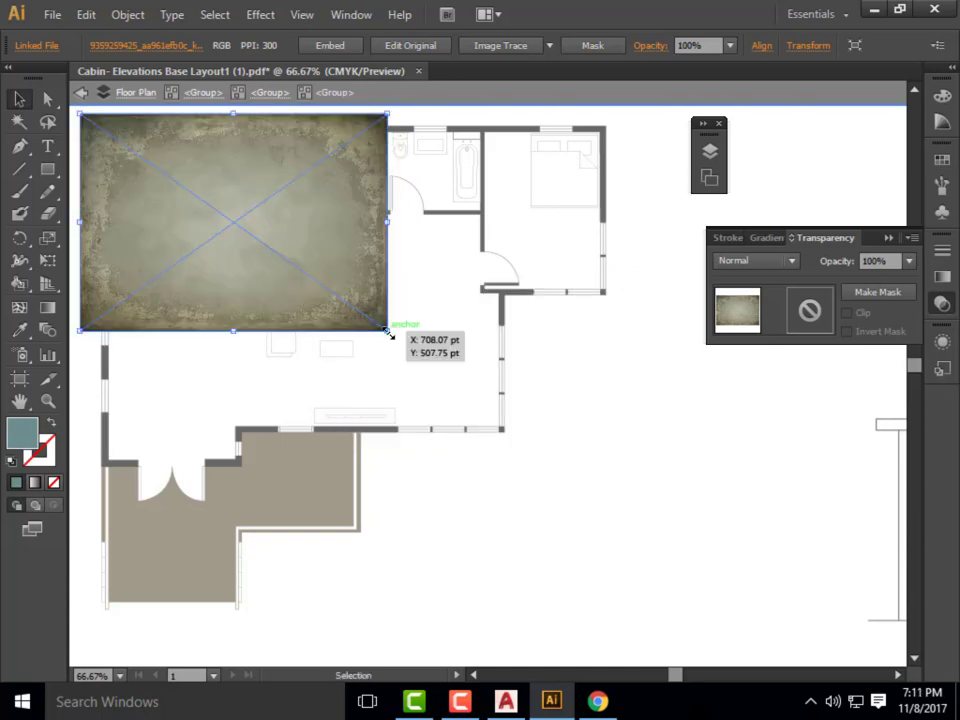
pyautogui.press('Delete')
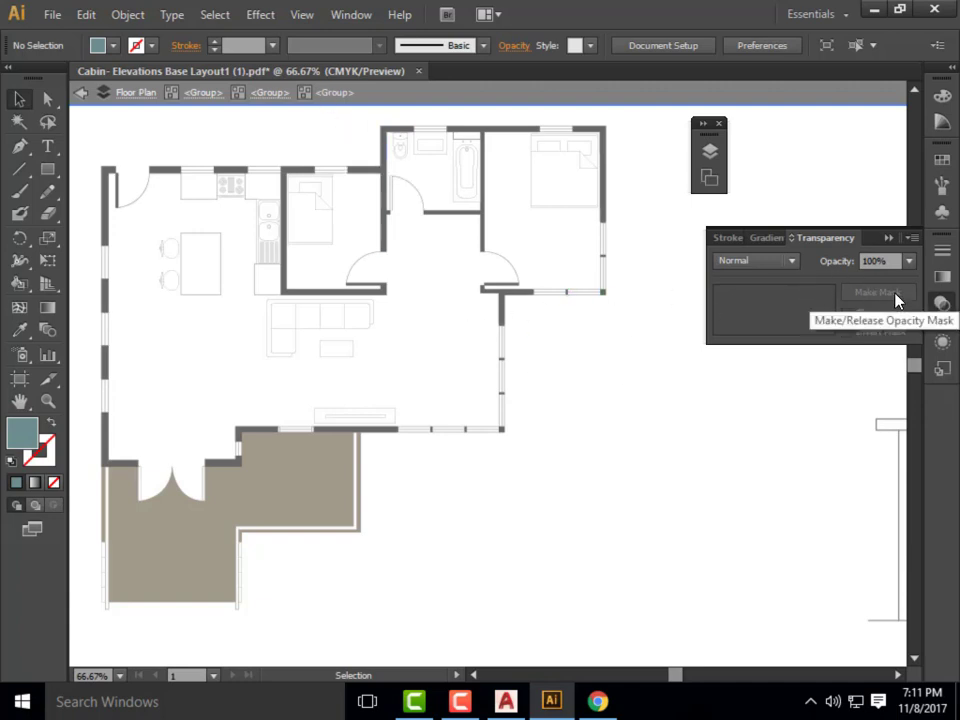
pyautogui.hotkey('ctrl', 'z')
pyautogui.hotkey('ctrl', 'z')
pyautogui.doubleClick(832, 310)
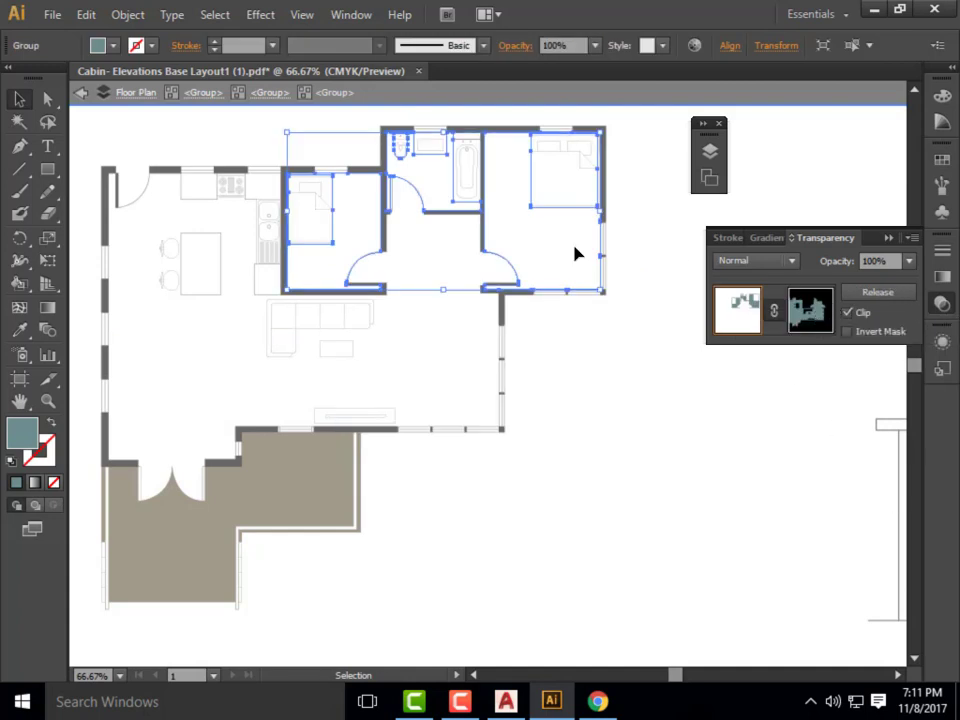
pyautogui.click(811, 313)
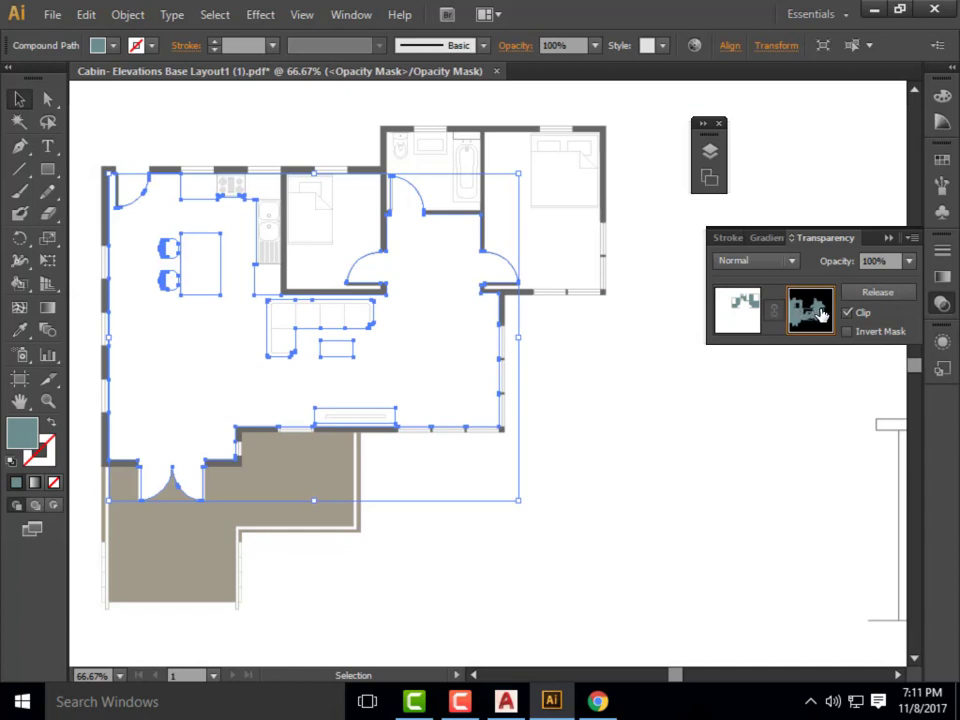
pyautogui.hotkey('ctrl', 'z')
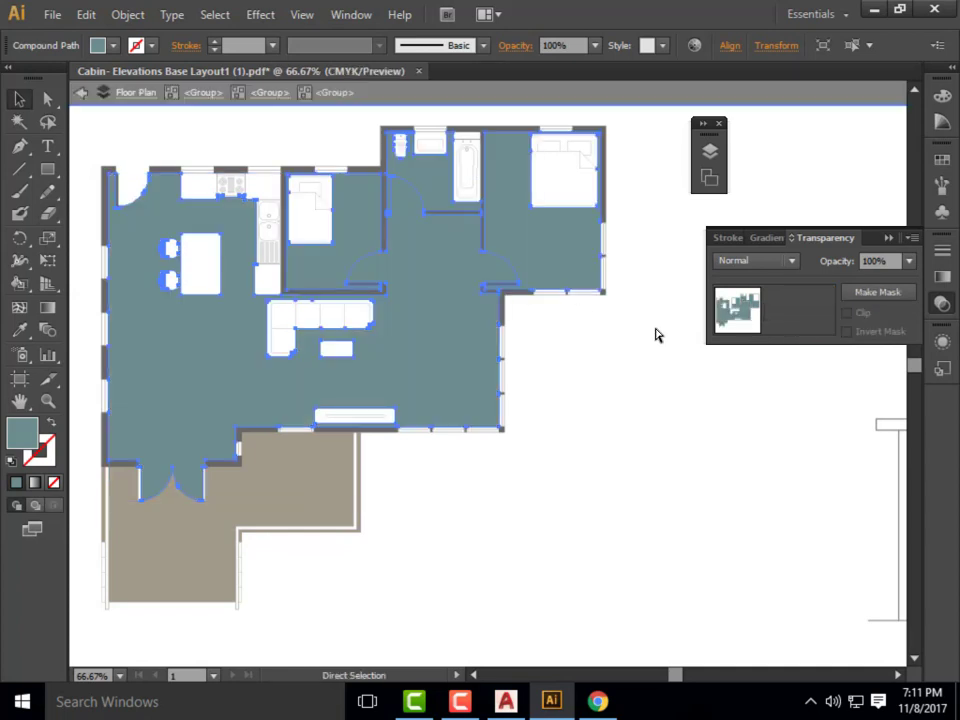
pyautogui.click(675, 362)
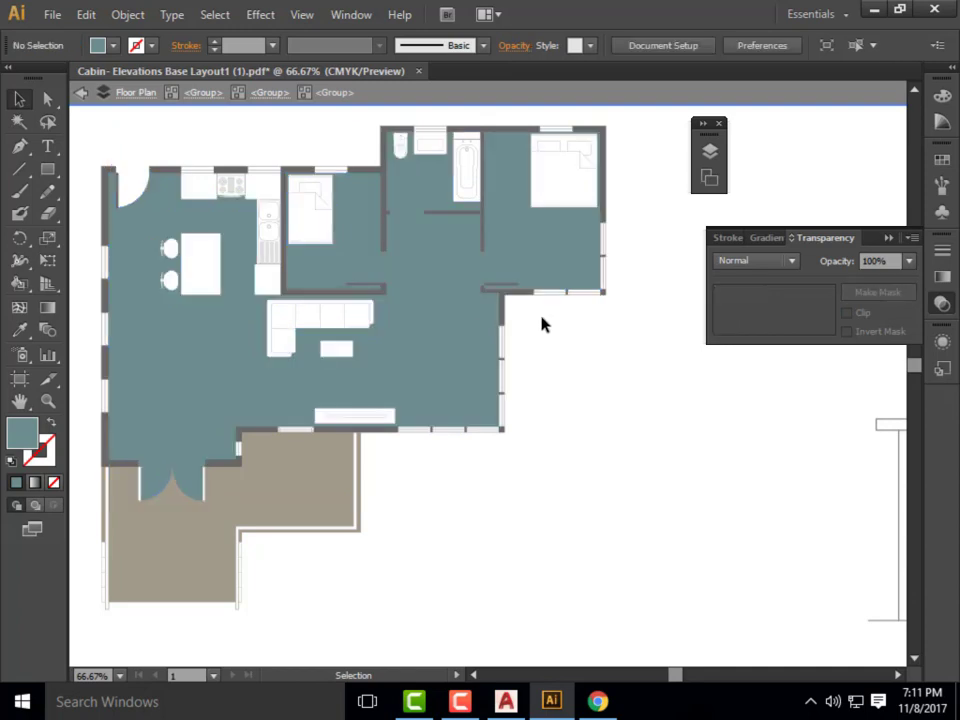
# - Select all floor shapes sharing the living area's teal fill color and make a clipping opacity mask from them
pyautogui.click(451, 325)
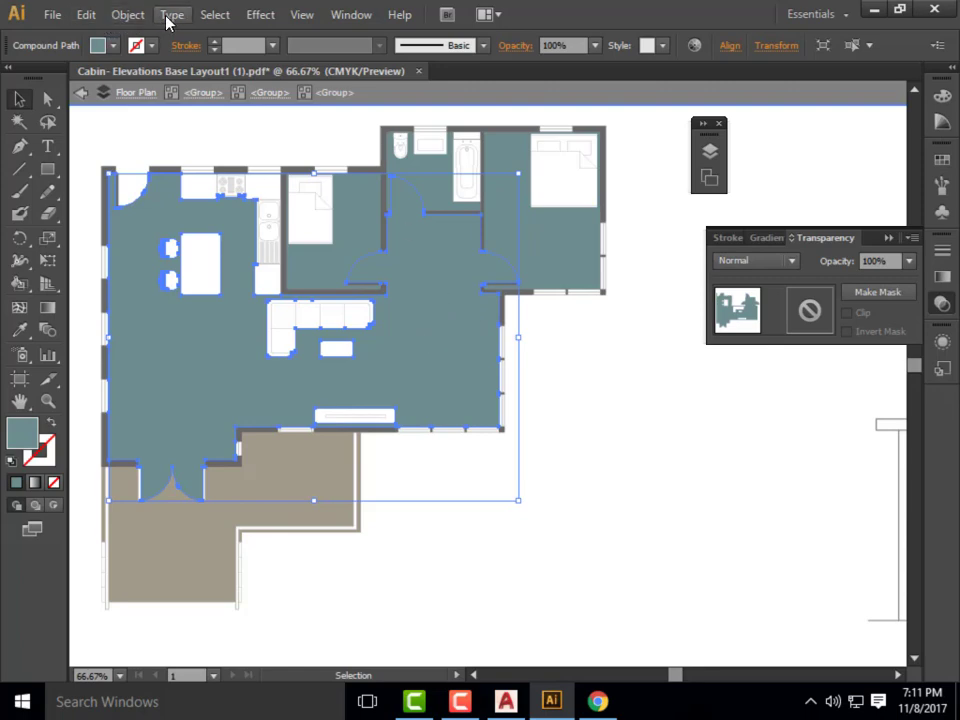
pyautogui.click(130, 20)
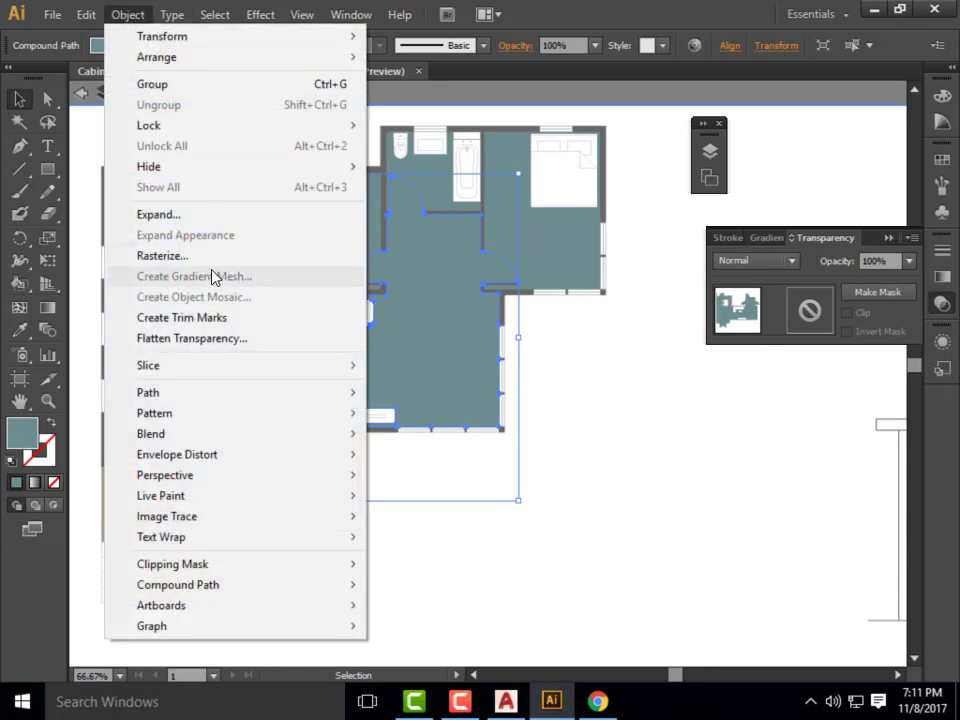
pyautogui.moveTo(180, 8)
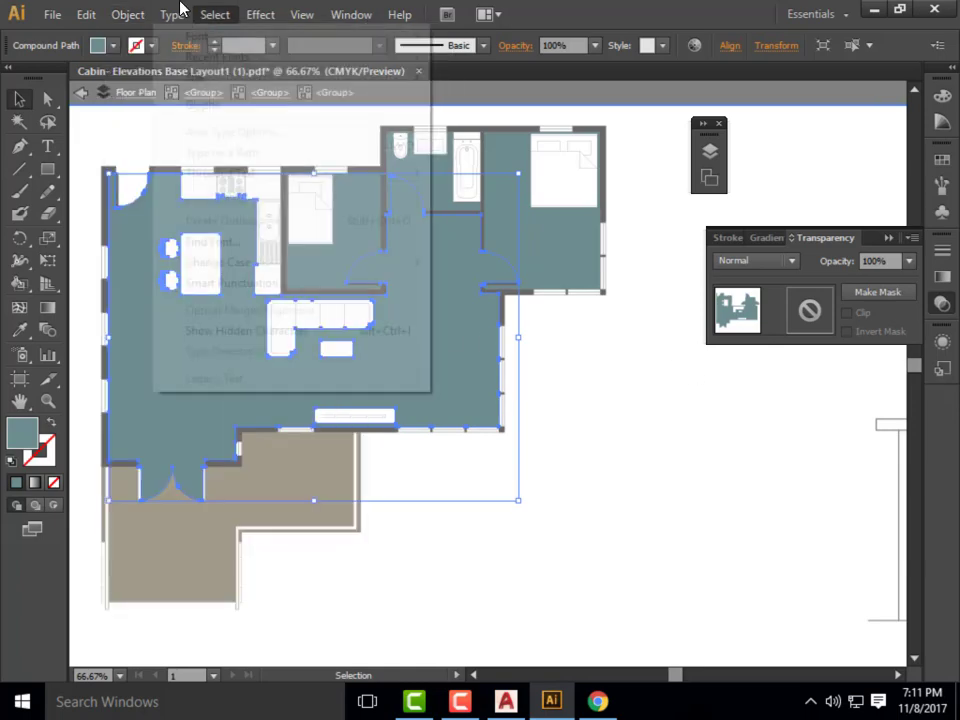
pyautogui.moveTo(228, 17)
pyautogui.moveTo(274, 198)
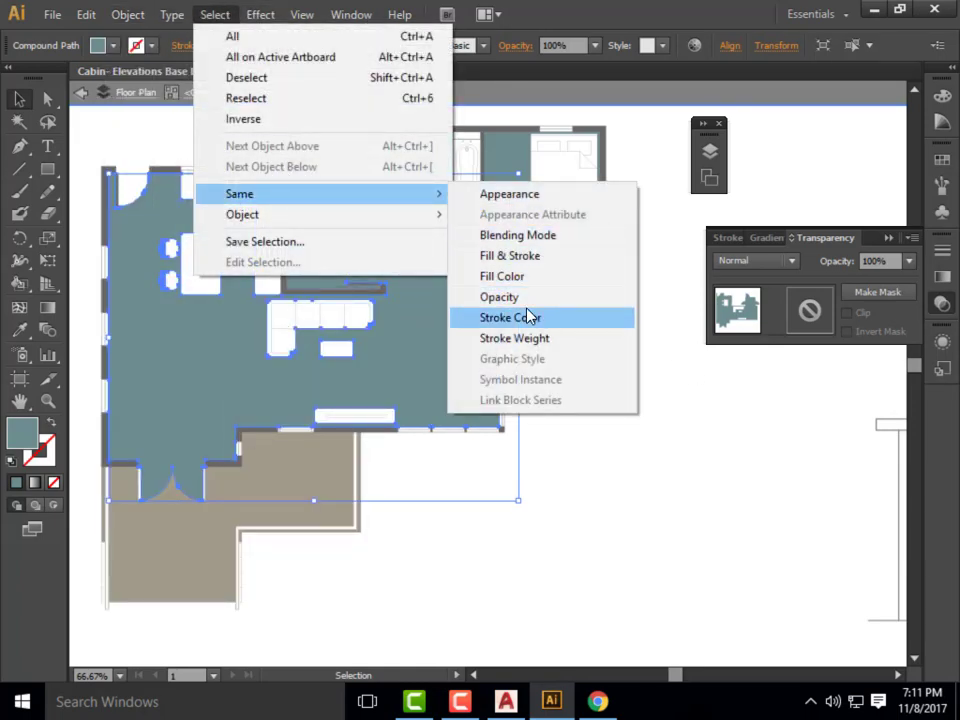
pyautogui.click(531, 280)
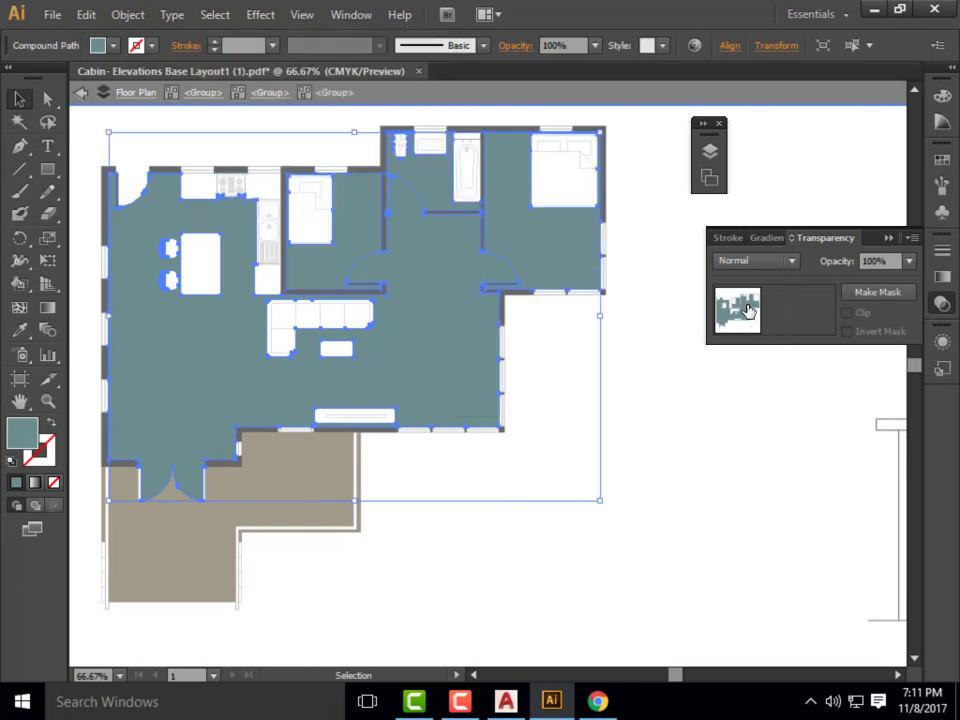
pyautogui.click(884, 295)
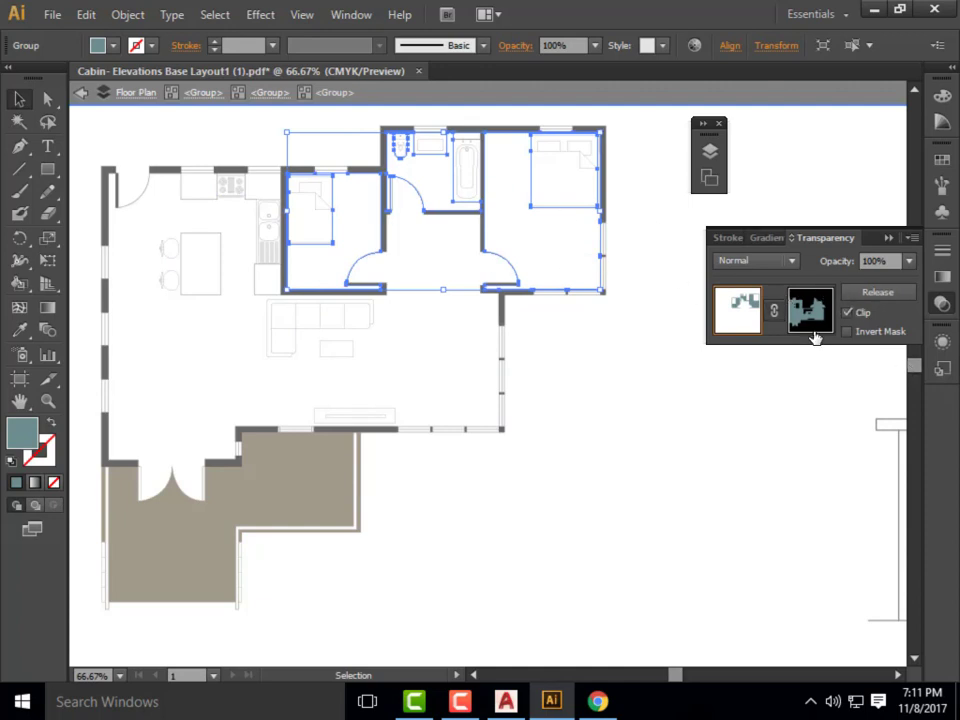
pyautogui.click(828, 312)
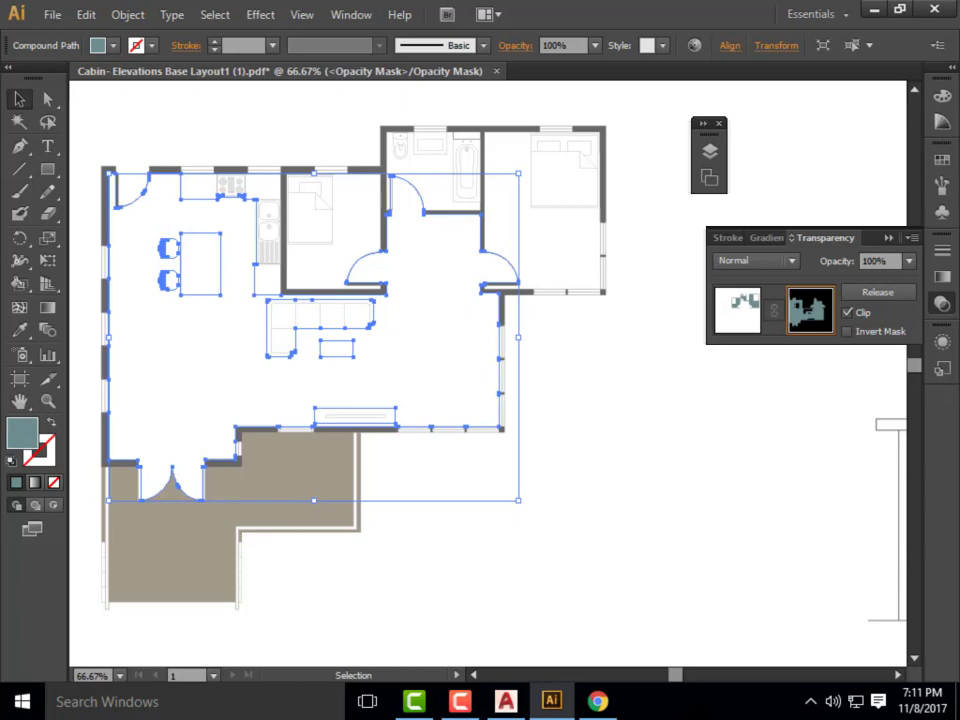
pyautogui.click(48, 14)
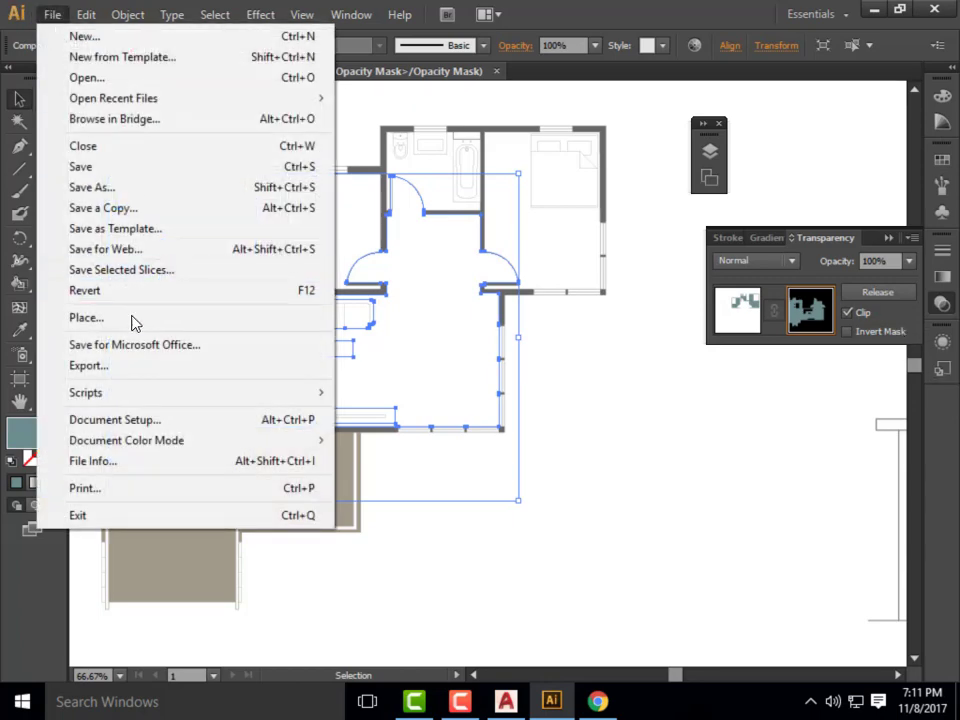
pyautogui.click(131, 318)
pyautogui.click(285, 190)
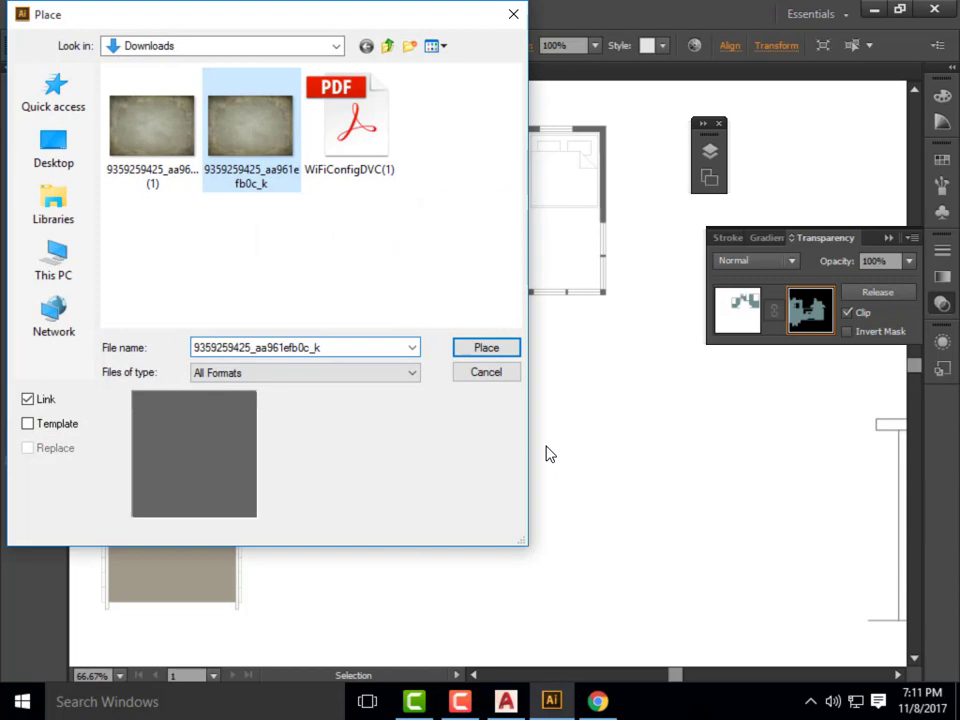
pyautogui.click(484, 347)
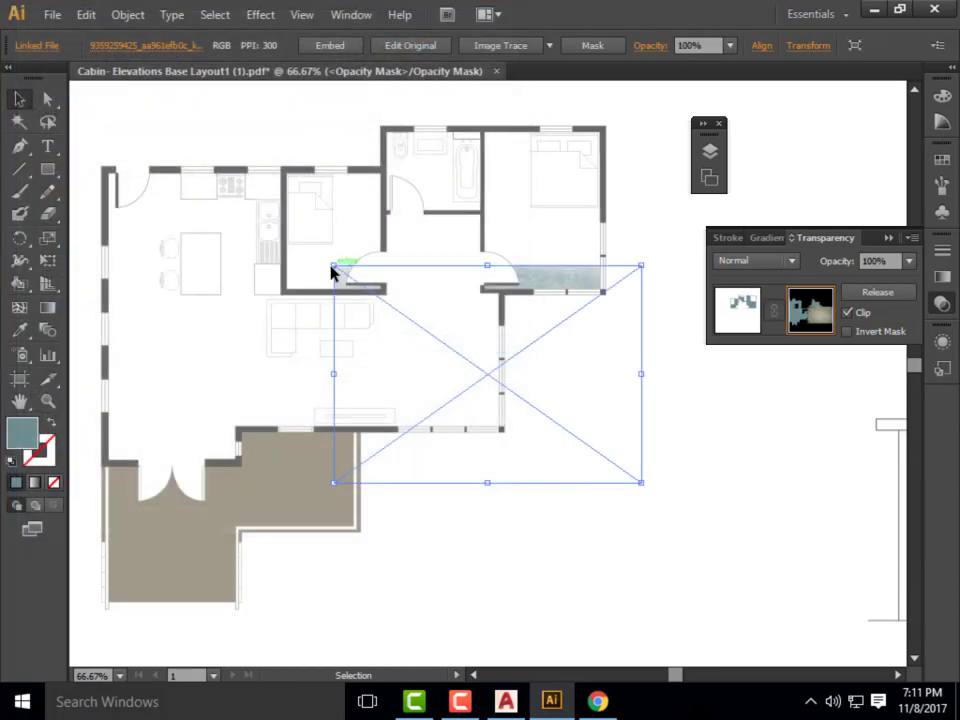
# - Enlarge the texture inside the mask and shift it over the bedrooms and bathroom of the floor plan
pyautogui.moveTo(334, 267); pyautogui.dragTo(92, 139)
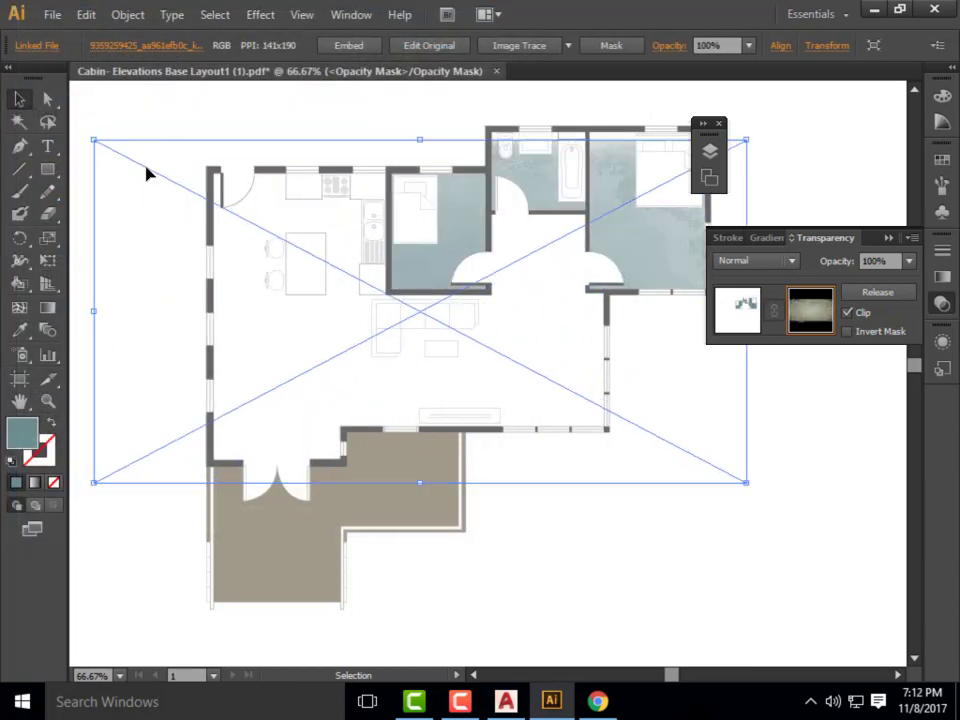
pyautogui.moveTo(544, 332); pyautogui.dragTo(577, 290)
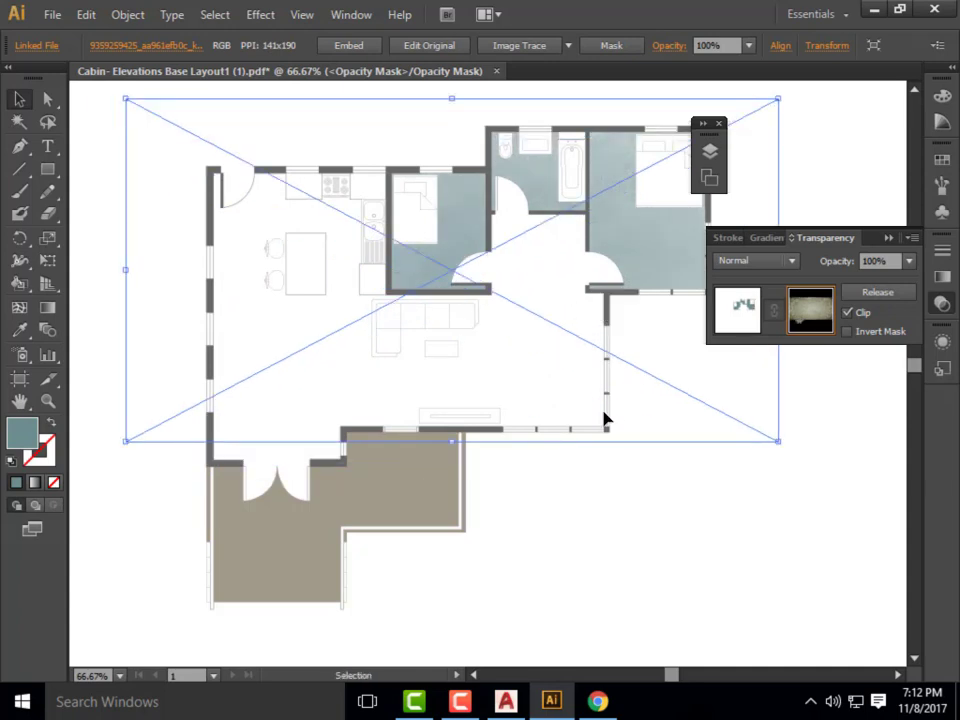
pyautogui.scroll(-2, 187, 606)
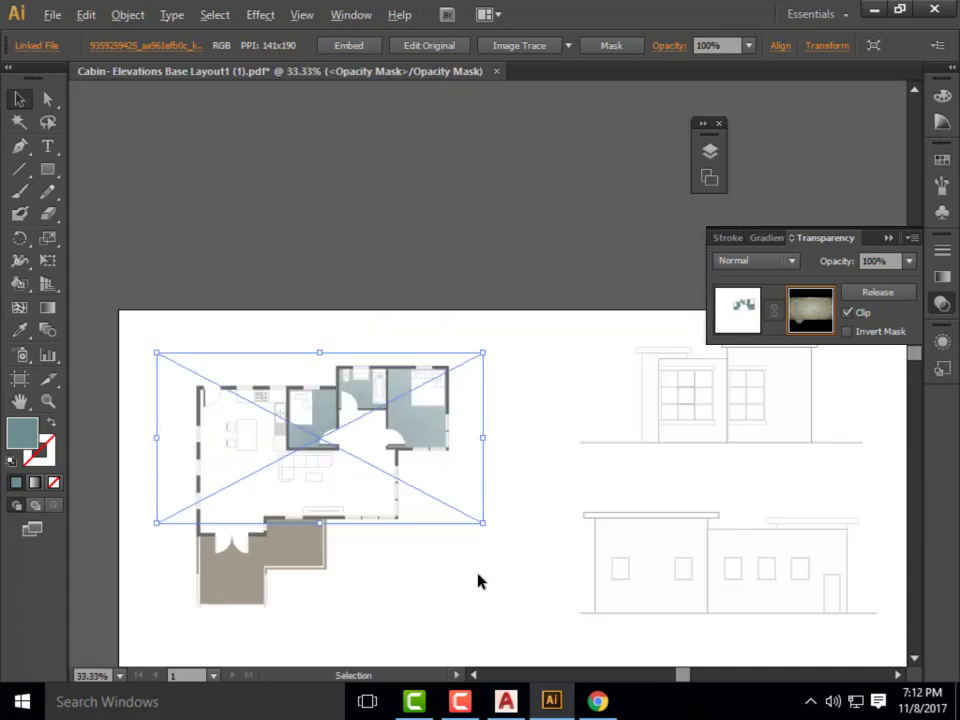
pyautogui.scroll(1, 478, 581)
pyautogui.moveTo(397, 426); pyautogui.dragTo(446, 396)
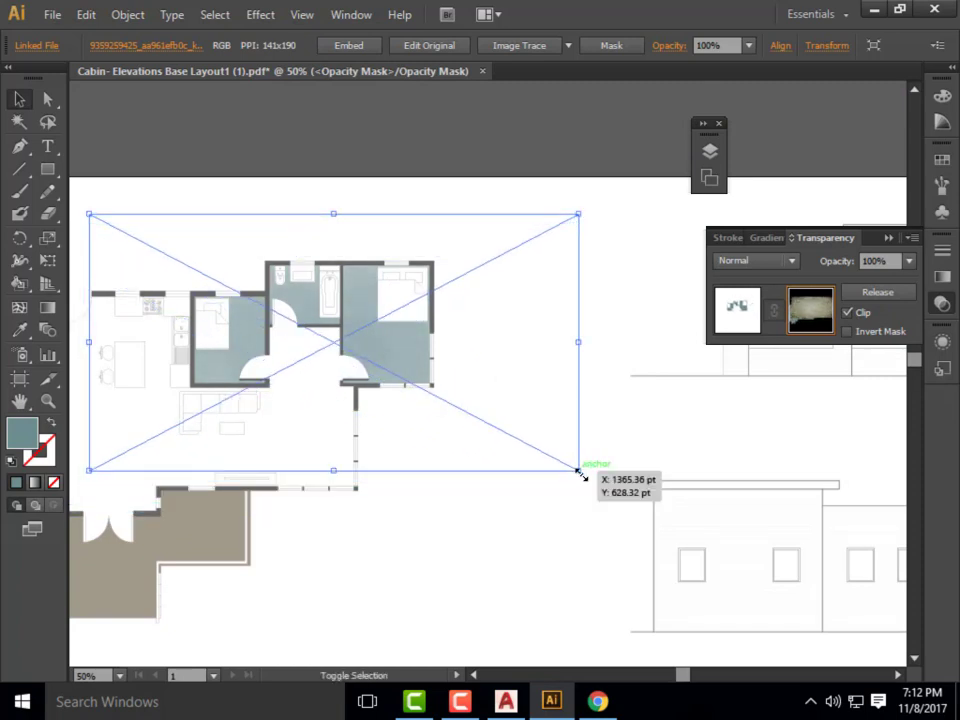
# - Scale the texture down proportionally and reposition it around the bedrooms and bathroom, checking the grunge detail up close
pyautogui.moveTo(578, 469); pyautogui.dragTo(441, 396)
pyautogui.moveTo(385, 335); pyautogui.dragTo(422, 379)
pyautogui.scroll(3, 401, 332)
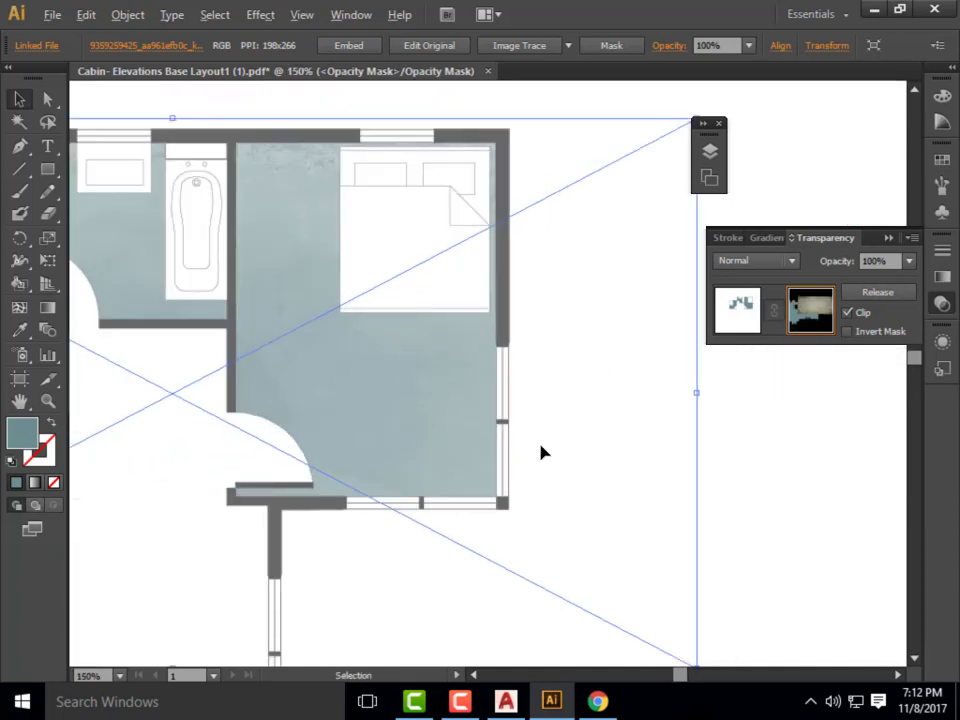
pyautogui.scroll(2, 276, 165)
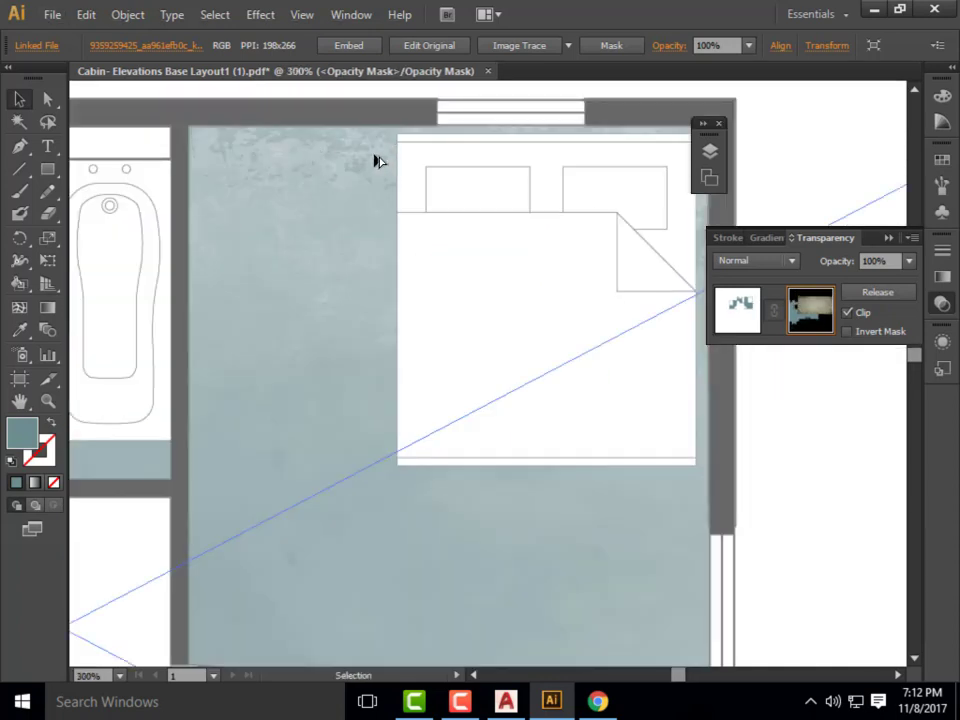
pyautogui.scroll(-4, 456, 339)
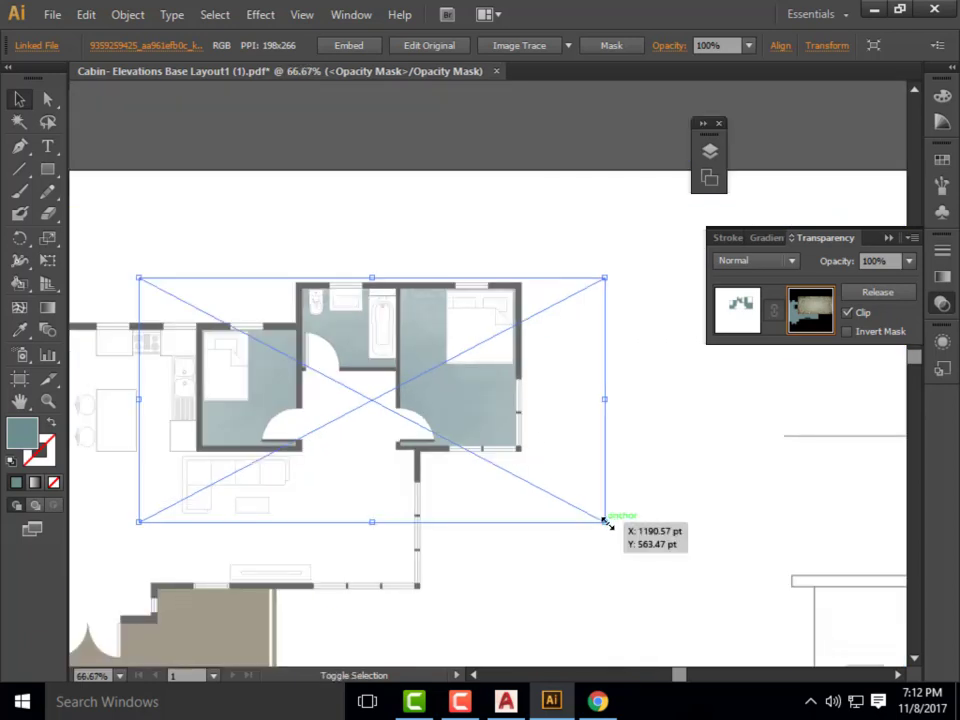
# - Shrink the texture further and adjust its edges to fit closely around the bedrooms and bathroom, then deselect it
pyautogui.moveTo(605, 521); pyautogui.dragTo(566, 495)
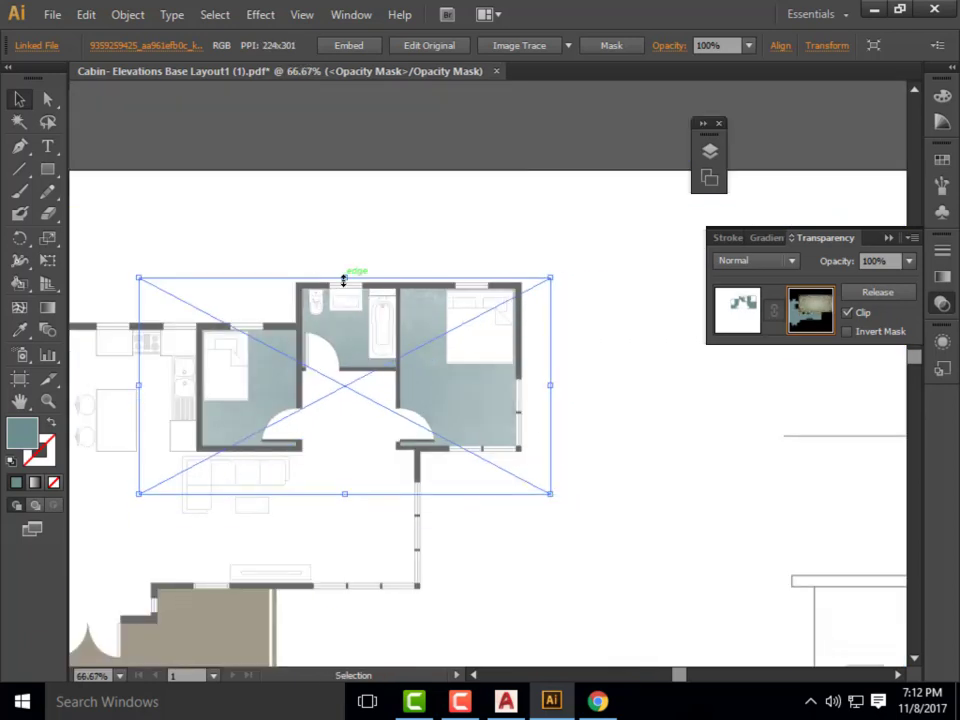
pyautogui.moveTo(344, 281); pyautogui.dragTo(343, 266)
pyautogui.moveTo(139, 381); pyautogui.dragTo(176, 381)
pyautogui.moveTo(366, 496); pyautogui.dragTo(366, 470)
pyautogui.scroll(5, 493, 420)
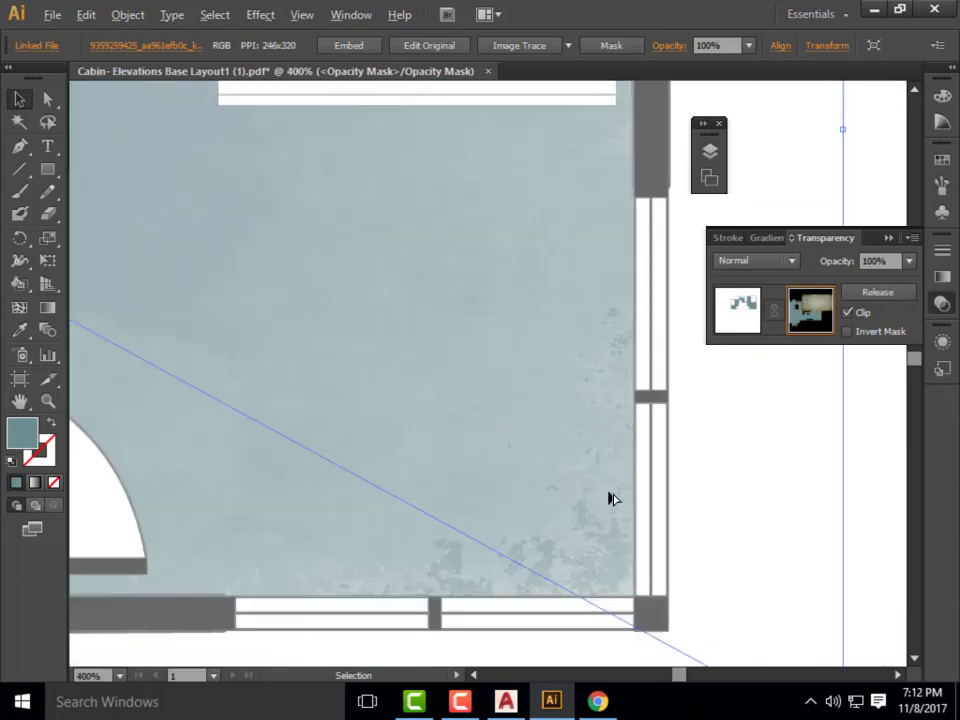
pyautogui.scroll(-3, 630, 480)
pyautogui.scroll(-1, 677, 501)
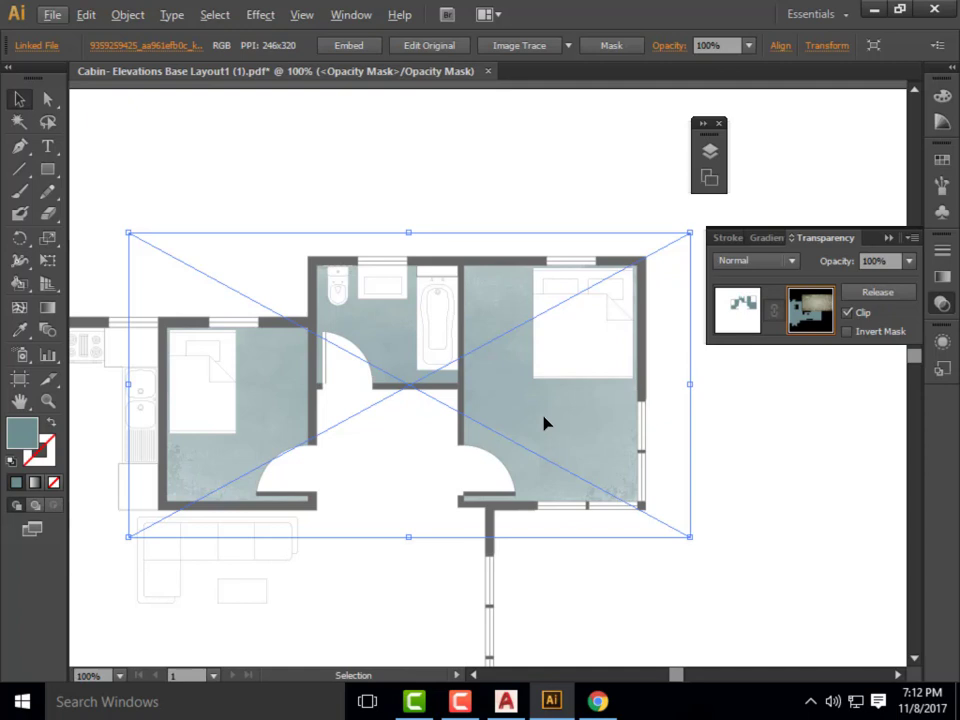
pyautogui.click(806, 538)
pyautogui.keyDown('alt'); pyautogui.scroll(-3, 634, 321); pyautogui.keyUp('alt')
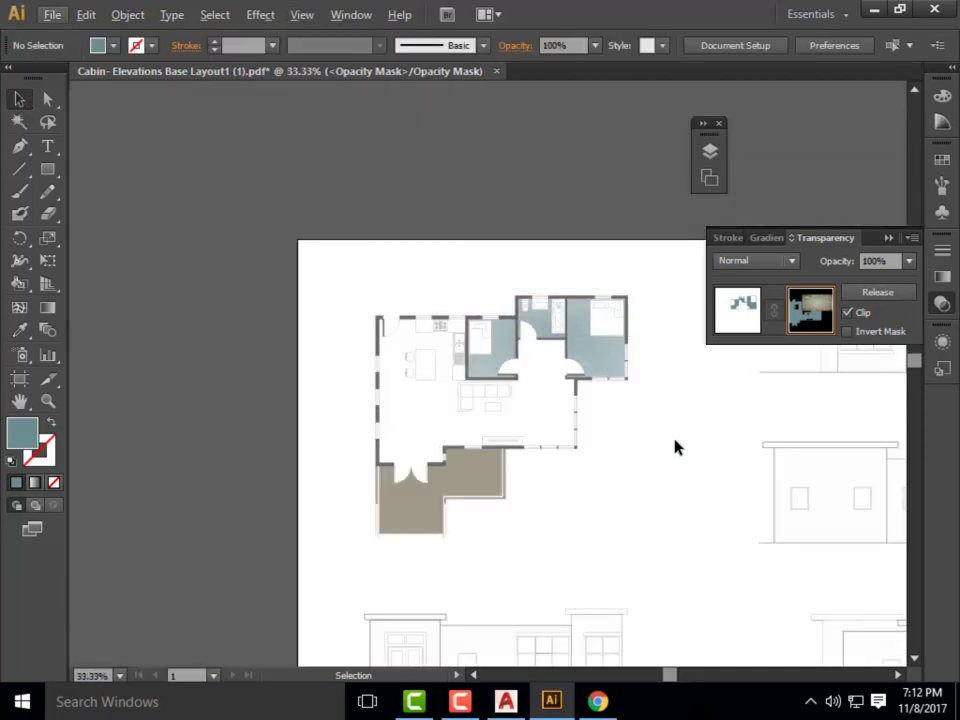
pyautogui.keyDown('alt'); pyautogui.scroll(1, 583, 369); pyautogui.keyUp('alt')
pyautogui.click(531, 446)
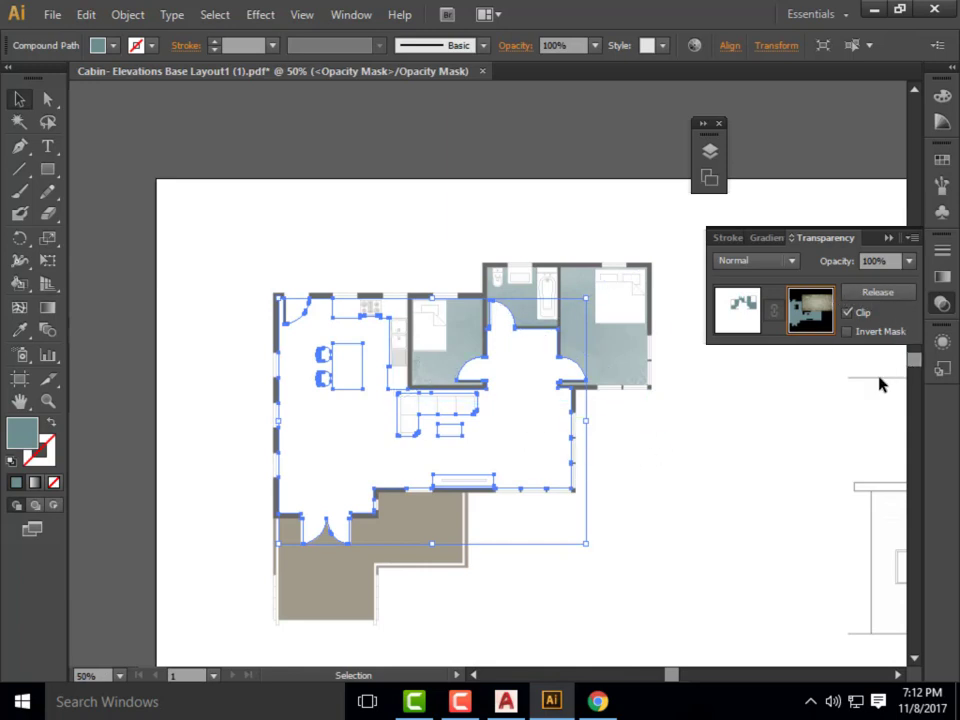
pyautogui.click(51, 15)
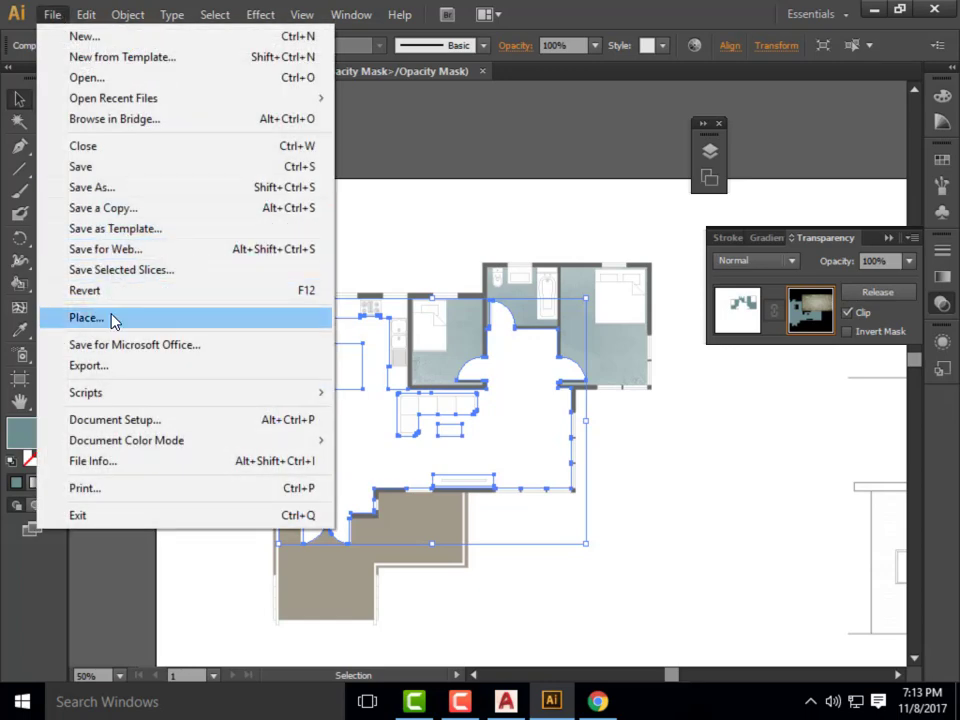
pyautogui.click(112, 319)
pyautogui.click(294, 176)
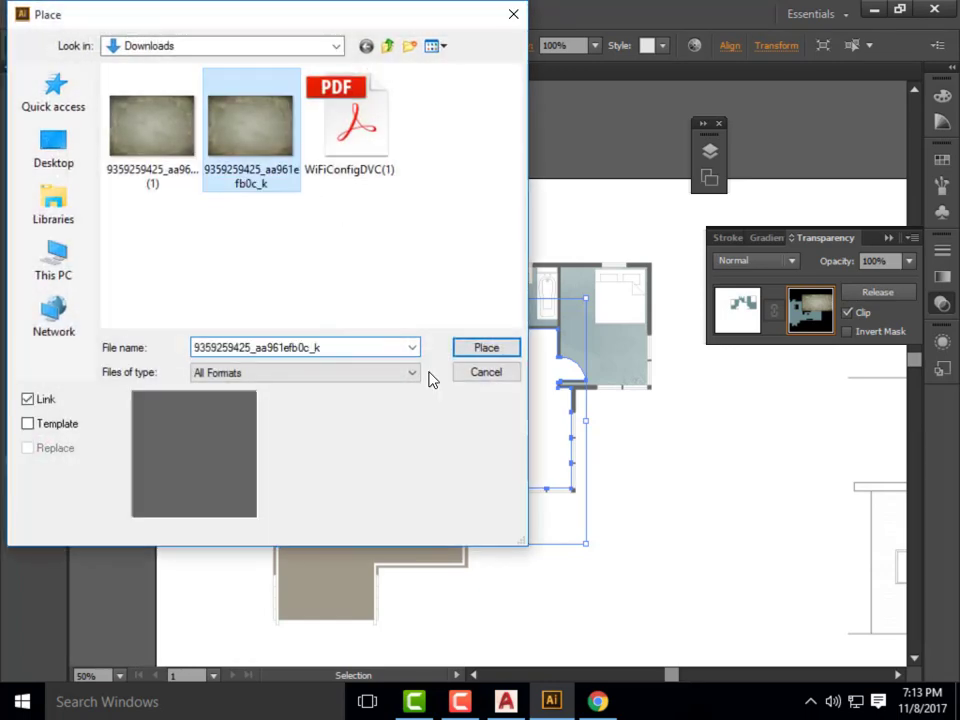
pyautogui.click(486, 348)
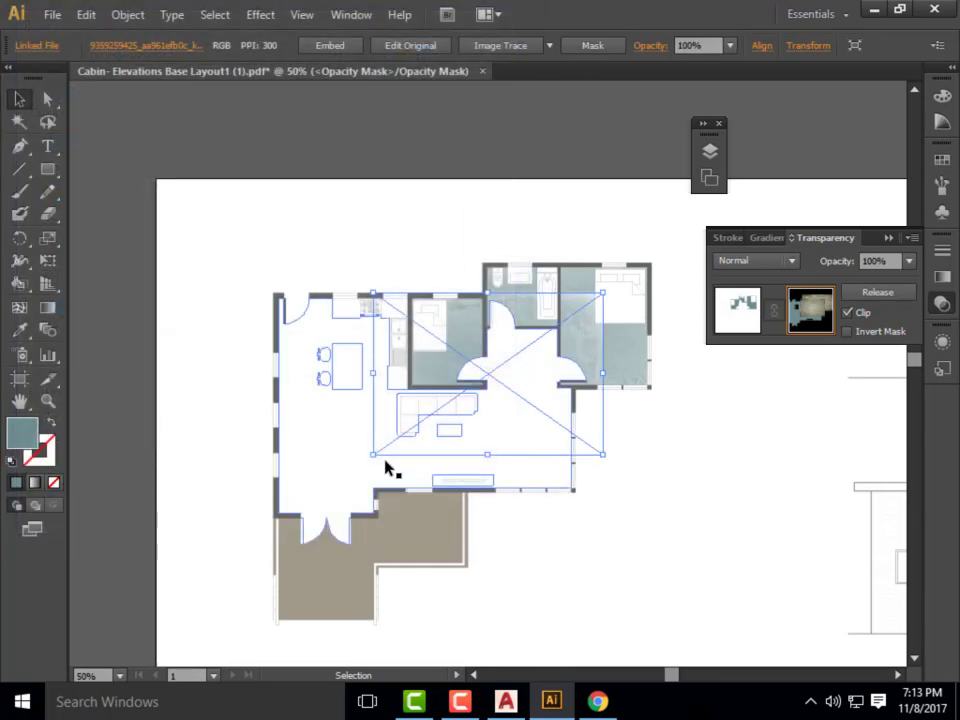
pyautogui.moveTo(370, 455); pyautogui.dragTo(255, 536)
pyautogui.press('Delete')
# - Select the living area floor shape, release the opacity mask and restore it, and clear the selection
pyautogui.click(525, 429)
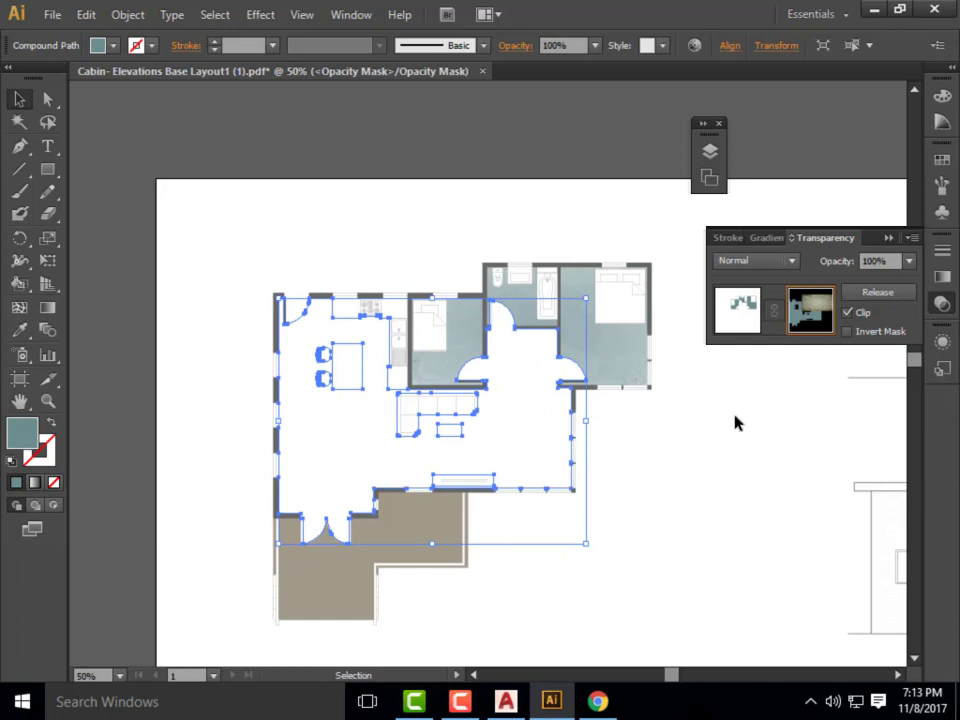
pyautogui.click(881, 295)
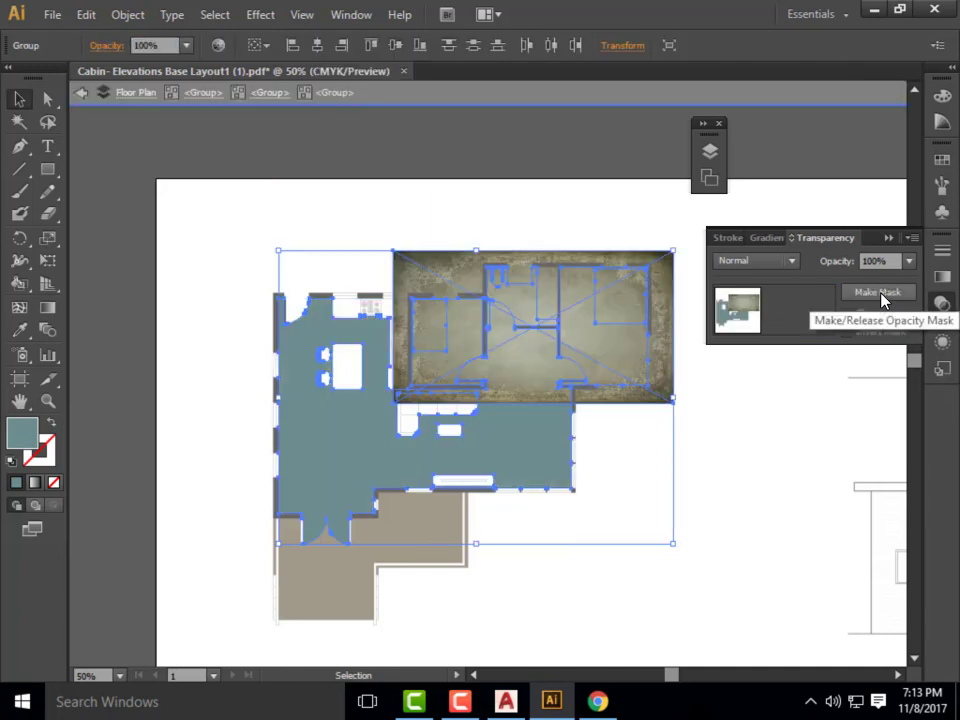
pyautogui.click(881, 295)
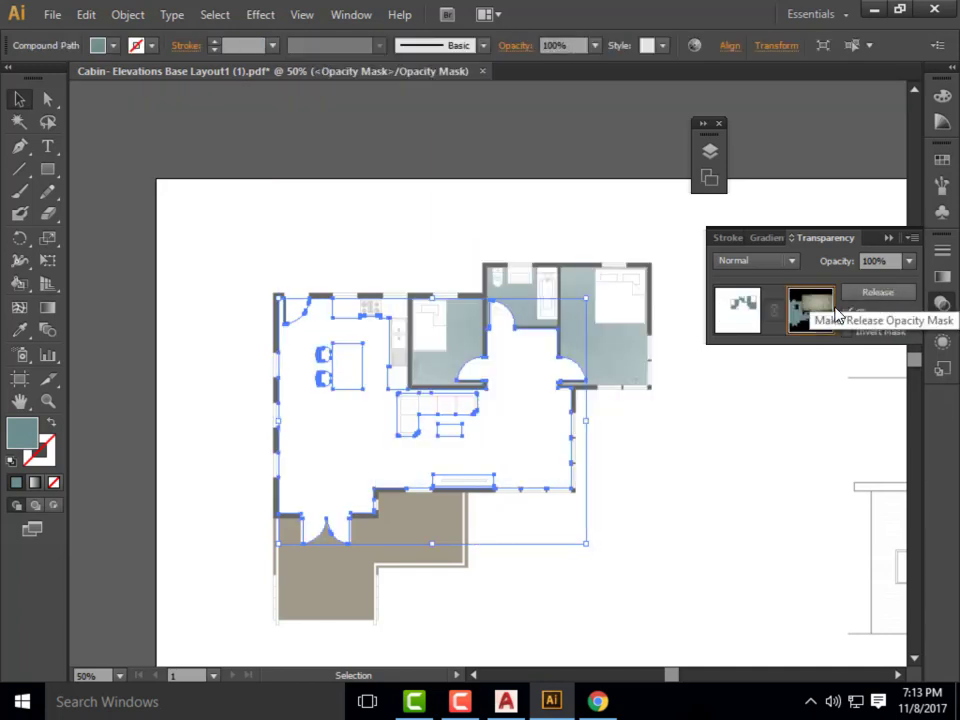
pyautogui.click(672, 458)
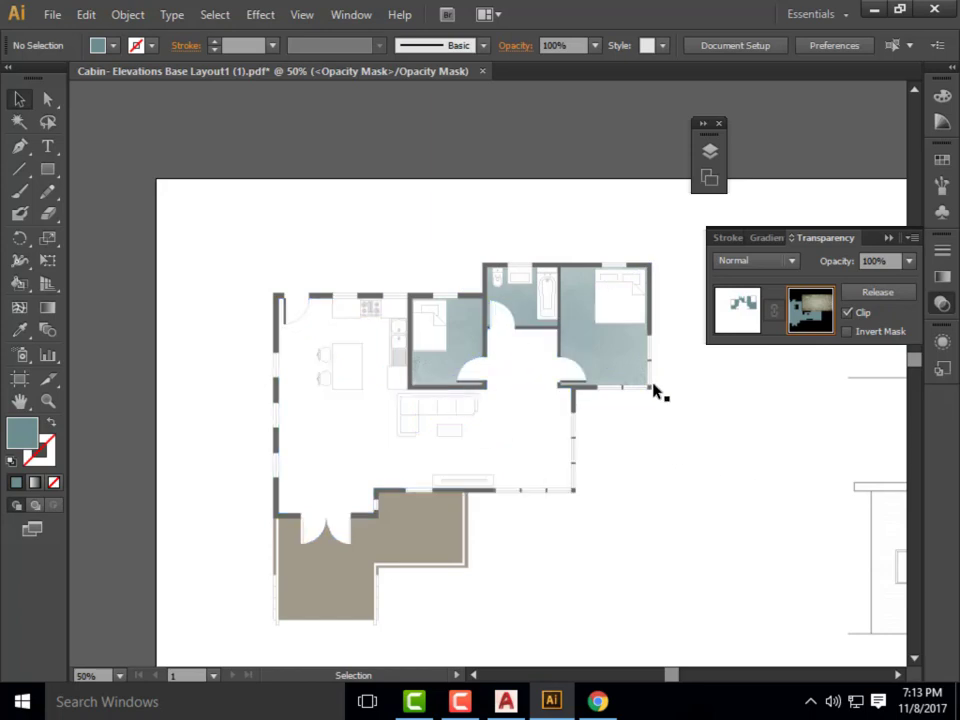
# - Examine the masked grunge texture on the bedroom and bathroom floors up close and across the whole plan
pyautogui.scroll(3, 615, 300)
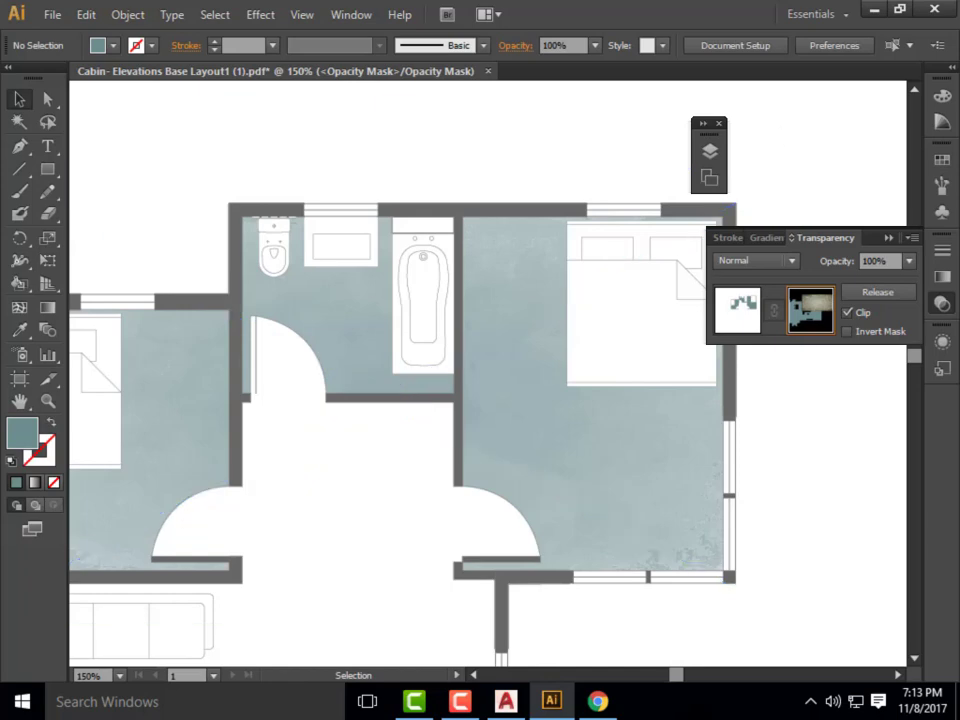
pyautogui.scroll(-2, 579, 274)
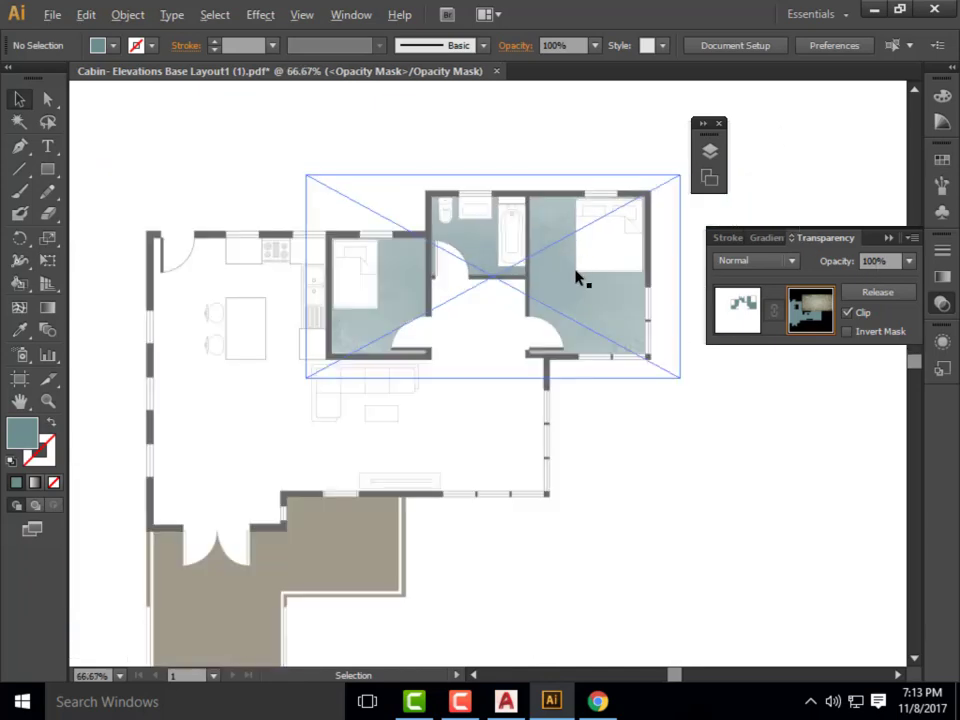
pyautogui.scroll(1, 467, 257)
pyautogui.scroll(-2, 534, 223)
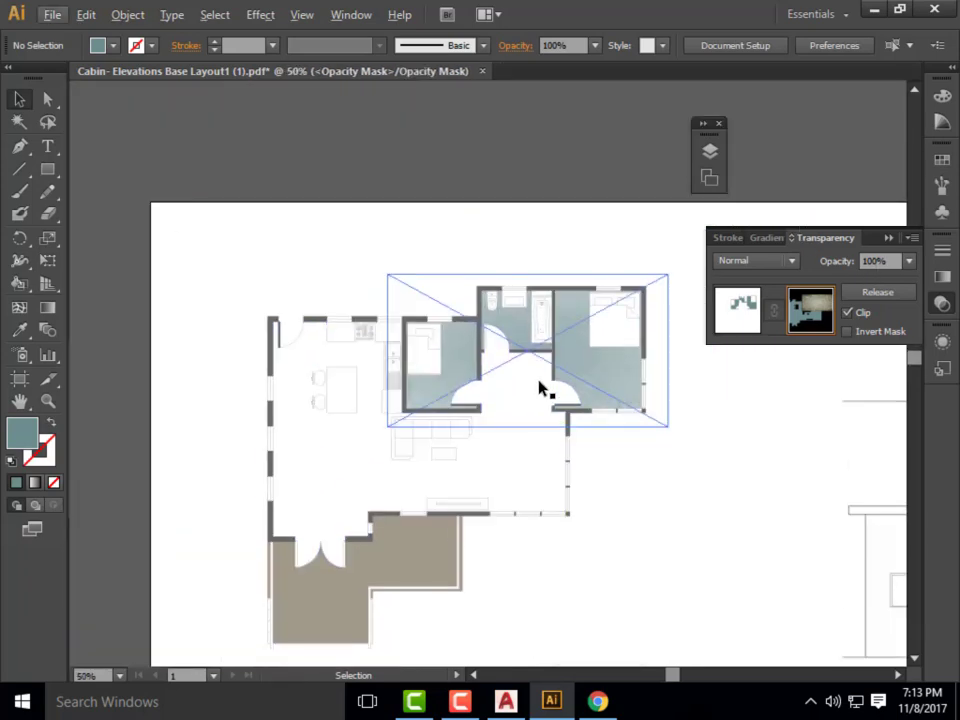
pyautogui.scroll(-1, 538, 388)
pyautogui.scroll(2, 521, 431)
pyautogui.click(530, 435)
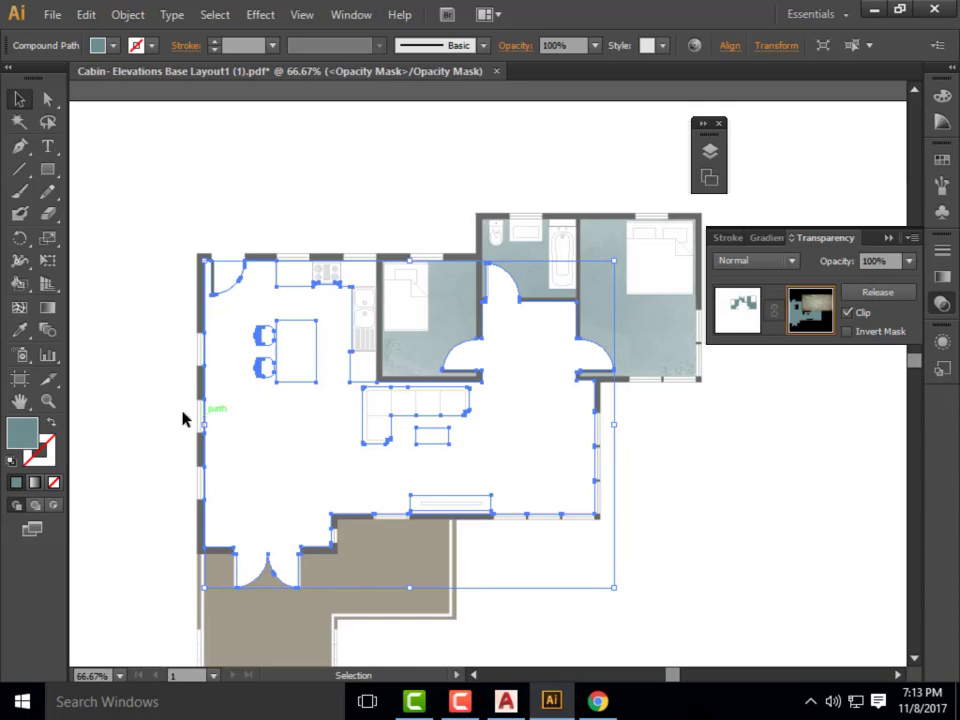
pyautogui.click(148, 388)
pyautogui.scroll(-3, 182, 296)
pyautogui.scroll(3, 260, 330)
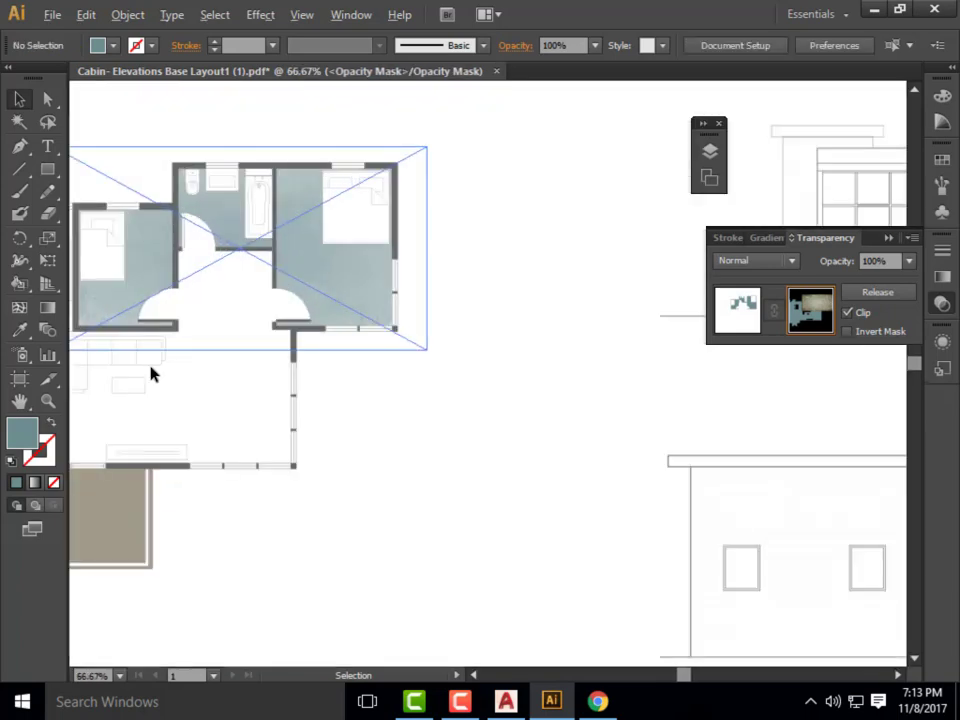
pyautogui.scroll(-2, 489, 401)
pyautogui.scroll(1, 510, 415)
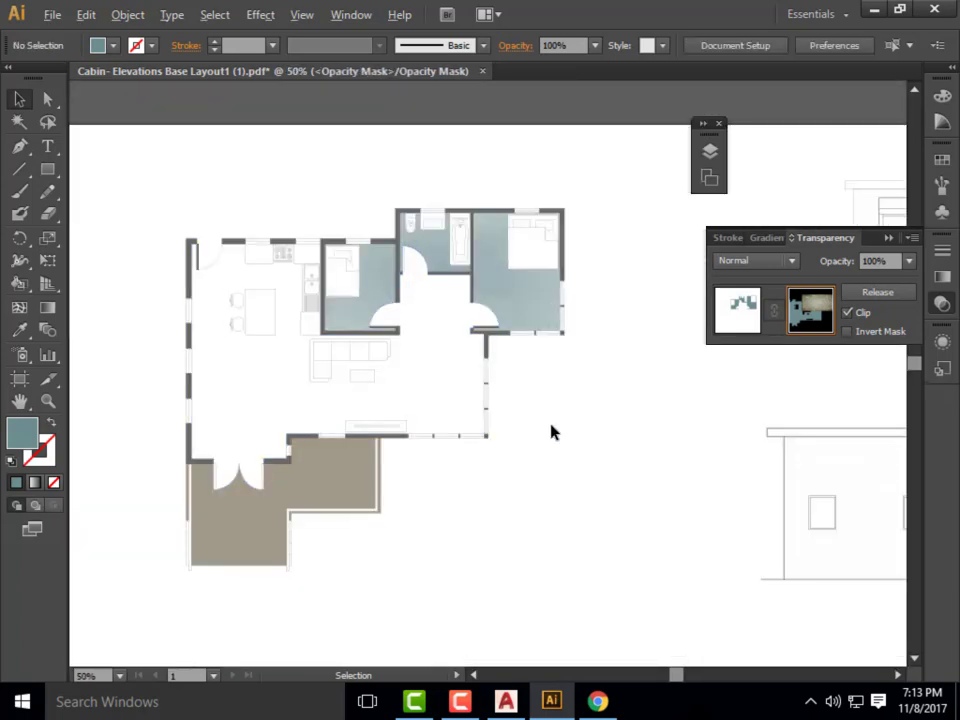
pyautogui.scroll(1, 341, 555)
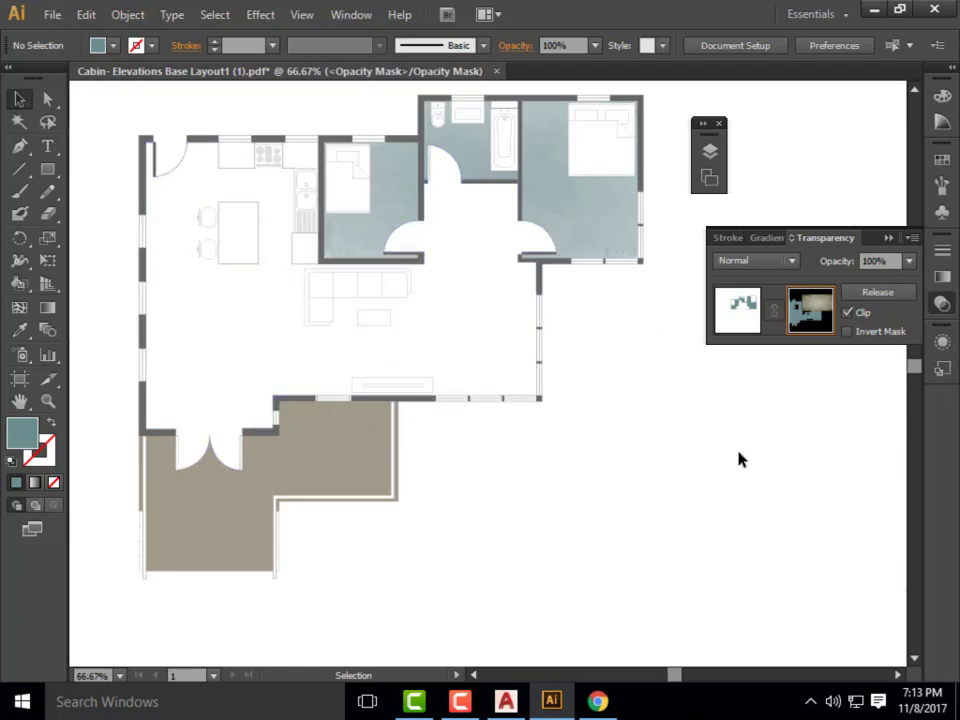
pyautogui.scroll(-2, 401, 379)
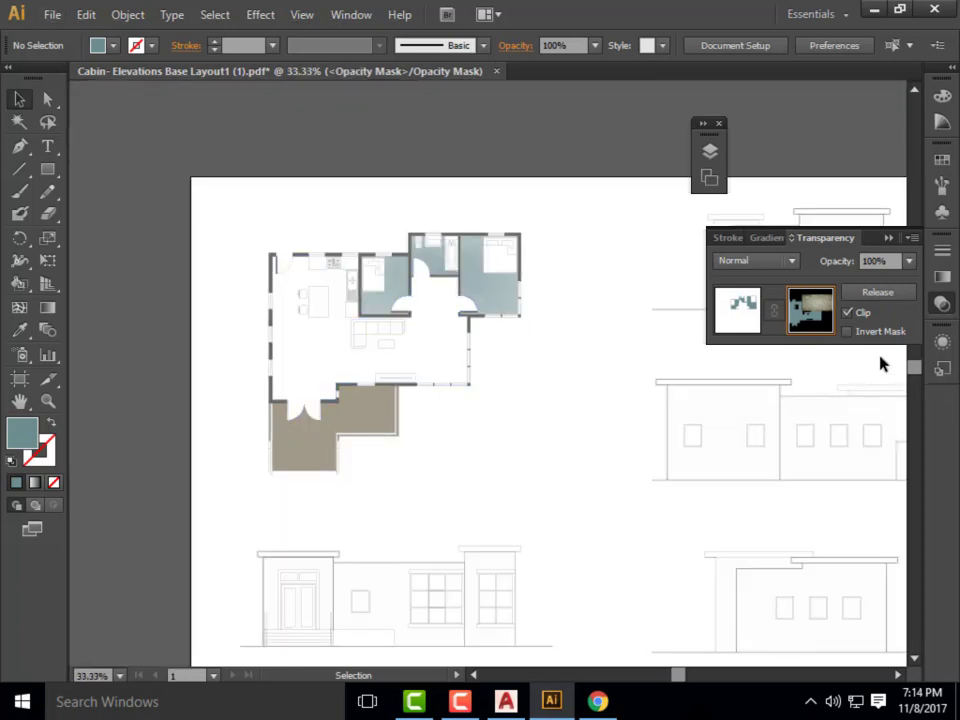
# - Try to select the elevation drawing below the floor plan while still editing the opacity mask
pyautogui.click(888, 238)
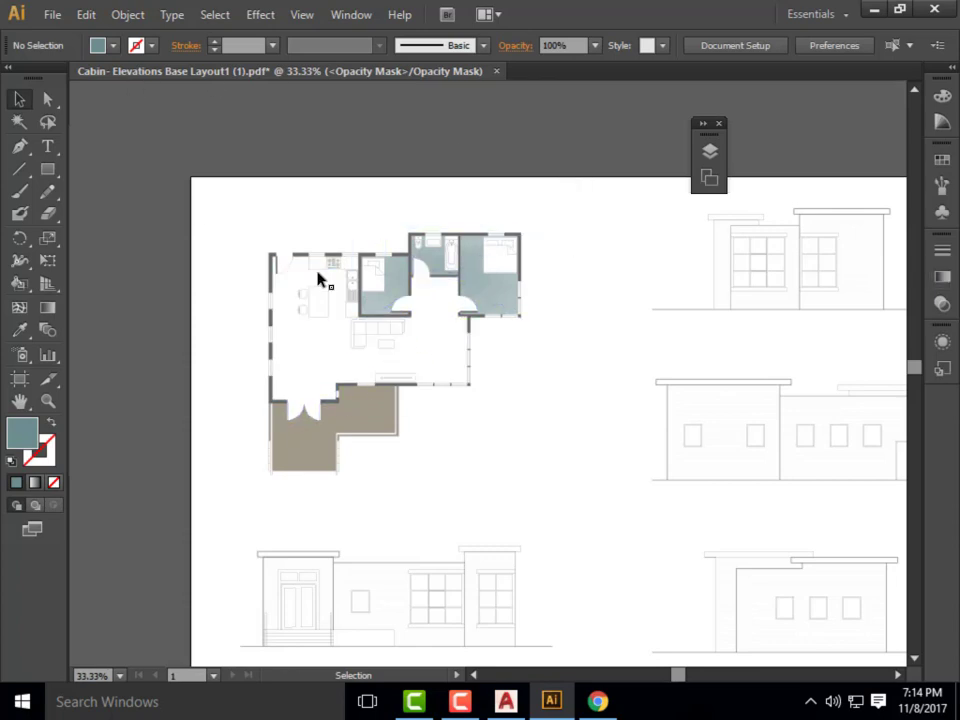
pyautogui.scroll(-1, 366, 279)
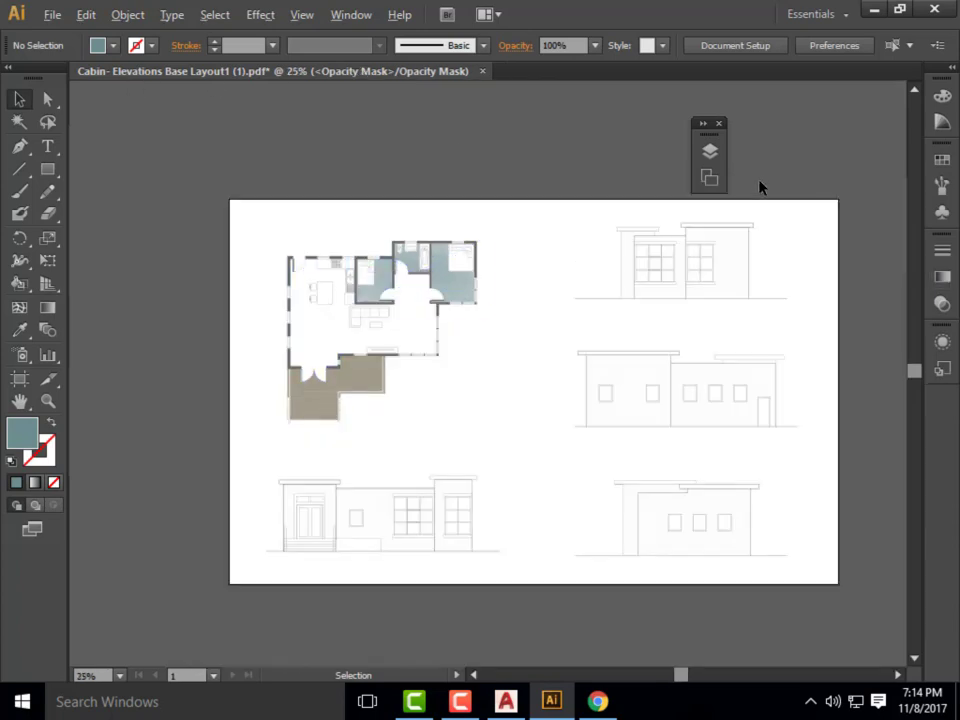
pyautogui.click(403, 360)
pyautogui.click(594, 488)
pyautogui.scroll(1, 474, 487)
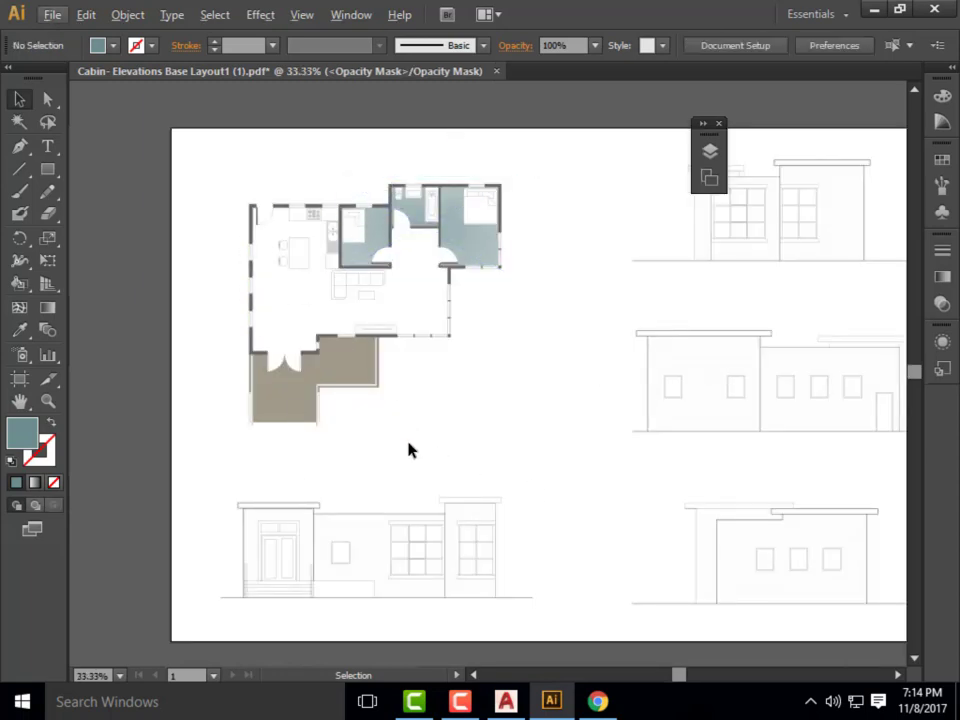
pyautogui.scroll(-2, 375, 410)
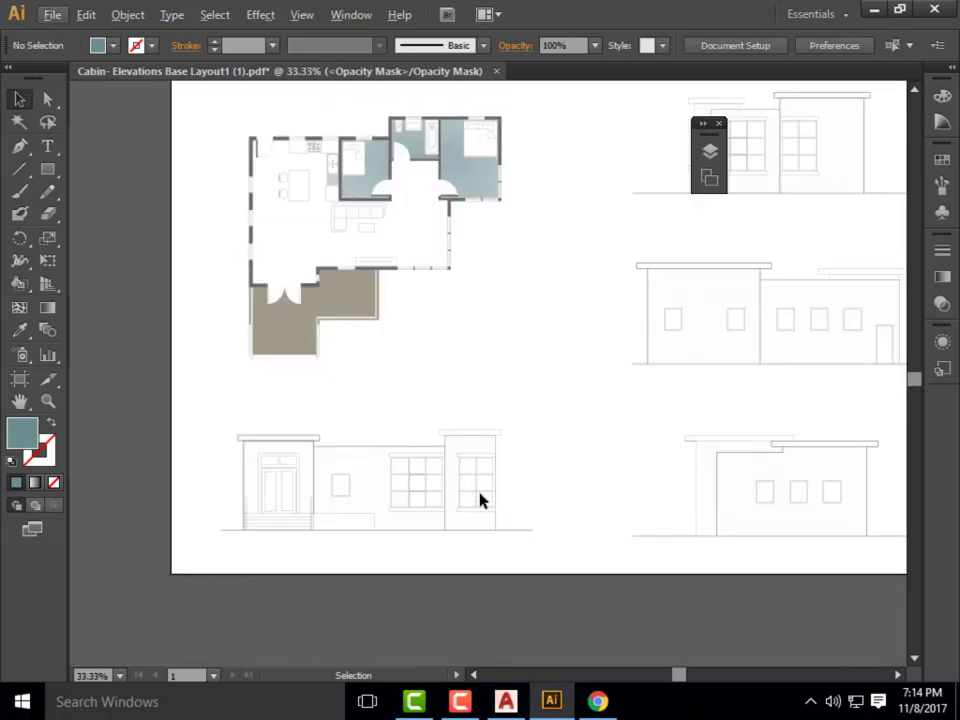
pyautogui.scroll(1, 450, 544)
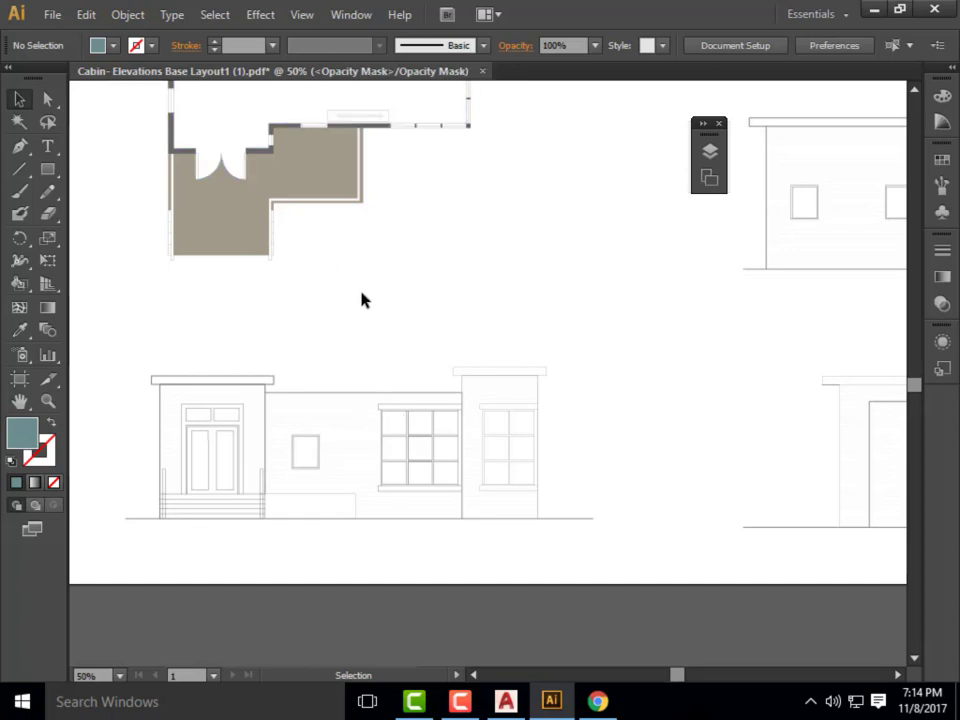
pyautogui.scroll(-1, 363, 300)
pyautogui.moveTo(641, 510); pyautogui.dragTo(105, 308)
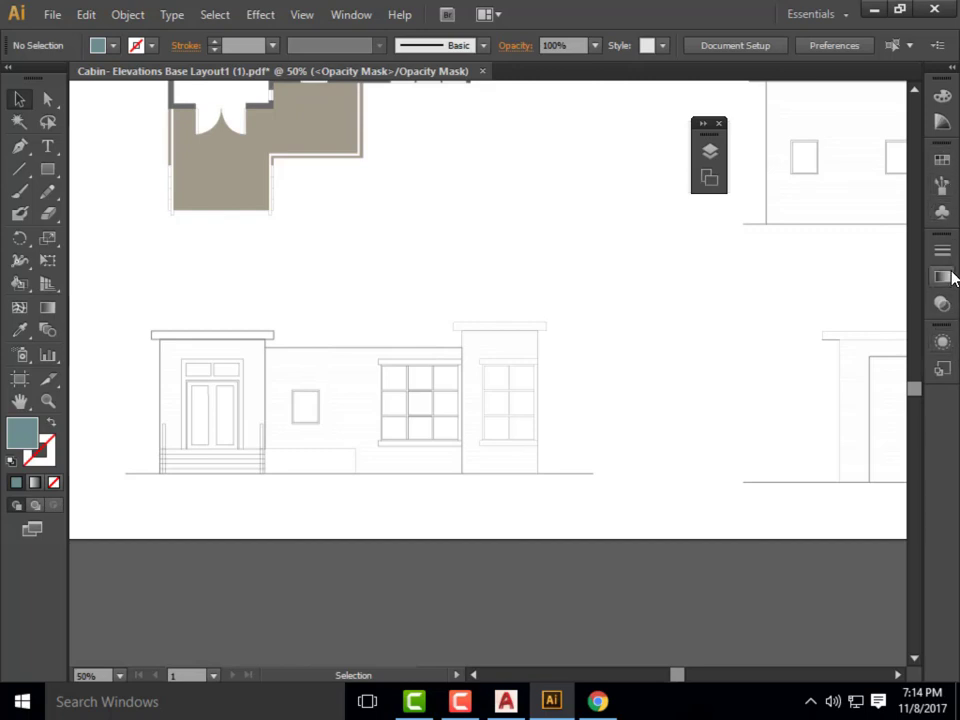
# - Inspect the opacity mask's layer contents and check whether the elevation below the floor plan can be selected
pyautogui.click(351, 14)
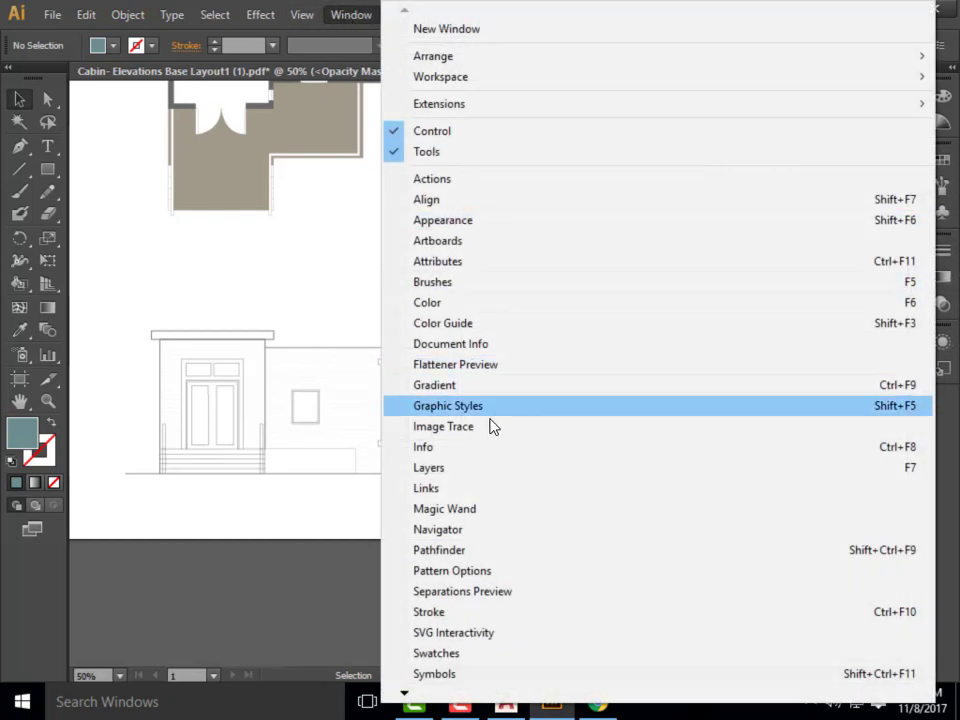
pyautogui.click(456, 468)
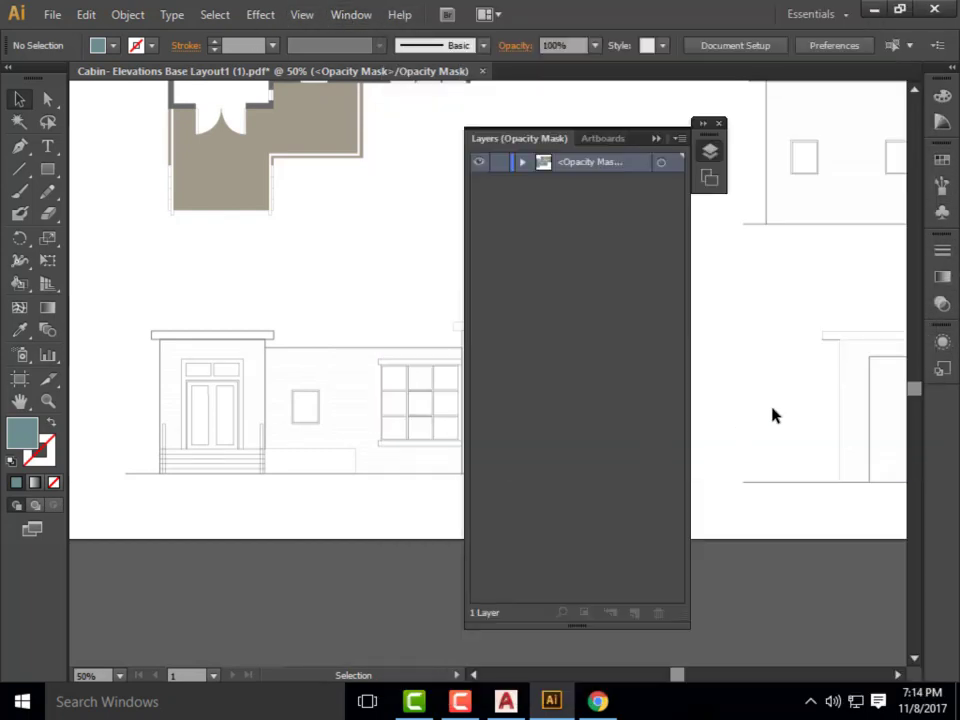
pyautogui.click(523, 162)
pyautogui.click(523, 163)
pyautogui.click(603, 140)
pyautogui.click(508, 140)
pyautogui.click(523, 163)
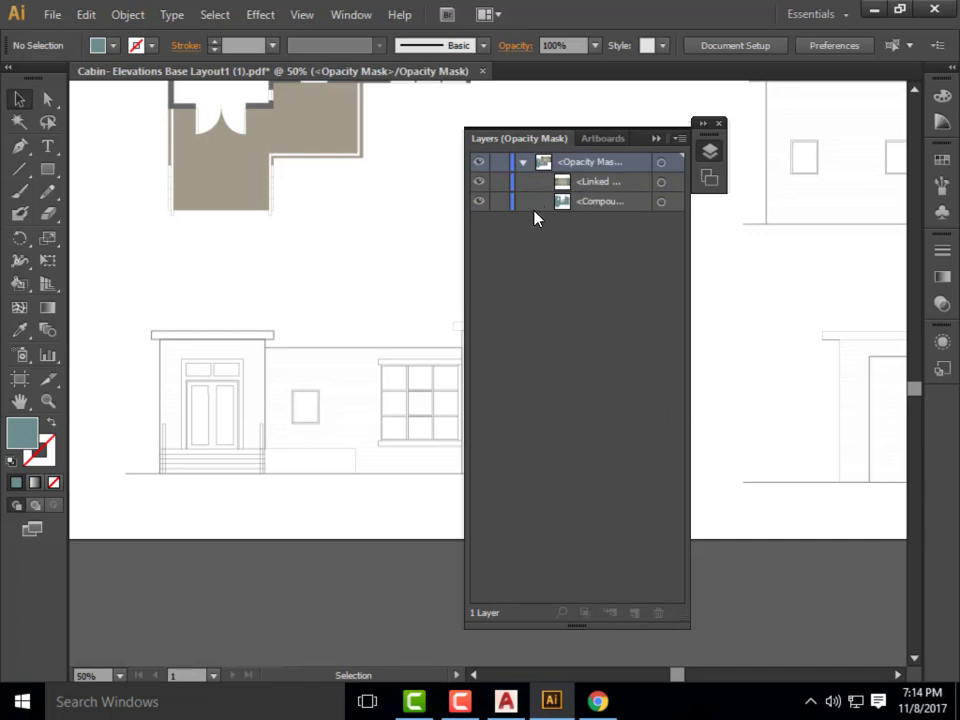
pyautogui.click(710, 179)
pyautogui.click(566, 141)
pyautogui.click(523, 163)
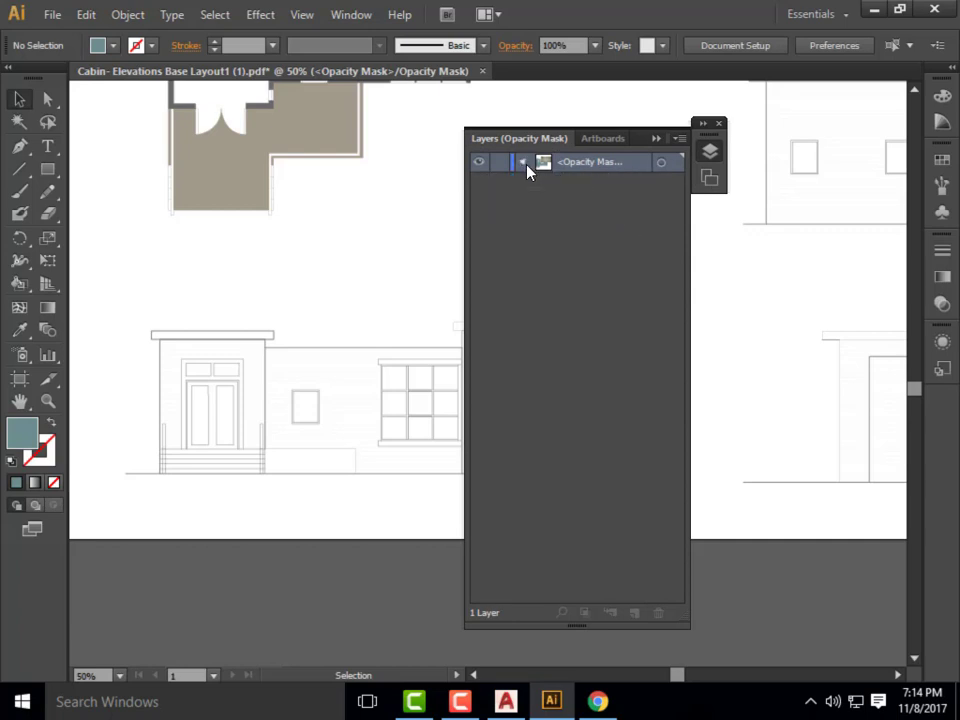
pyautogui.click(523, 163)
pyautogui.doubleClick(568, 162)
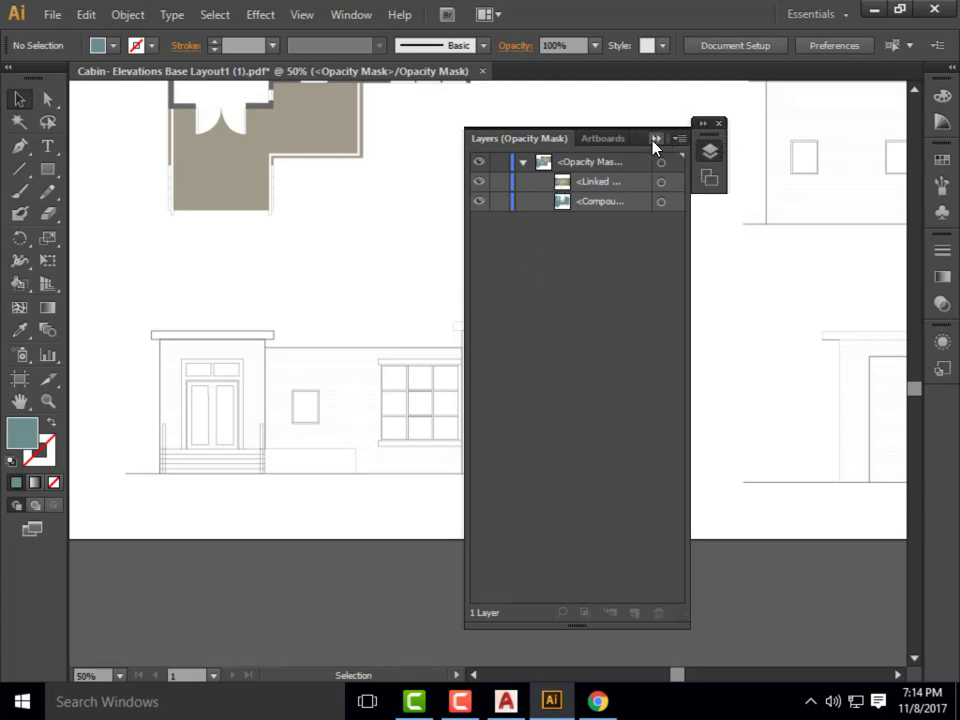
pyautogui.click(655, 146)
pyautogui.click(561, 321)
pyautogui.click(502, 321)
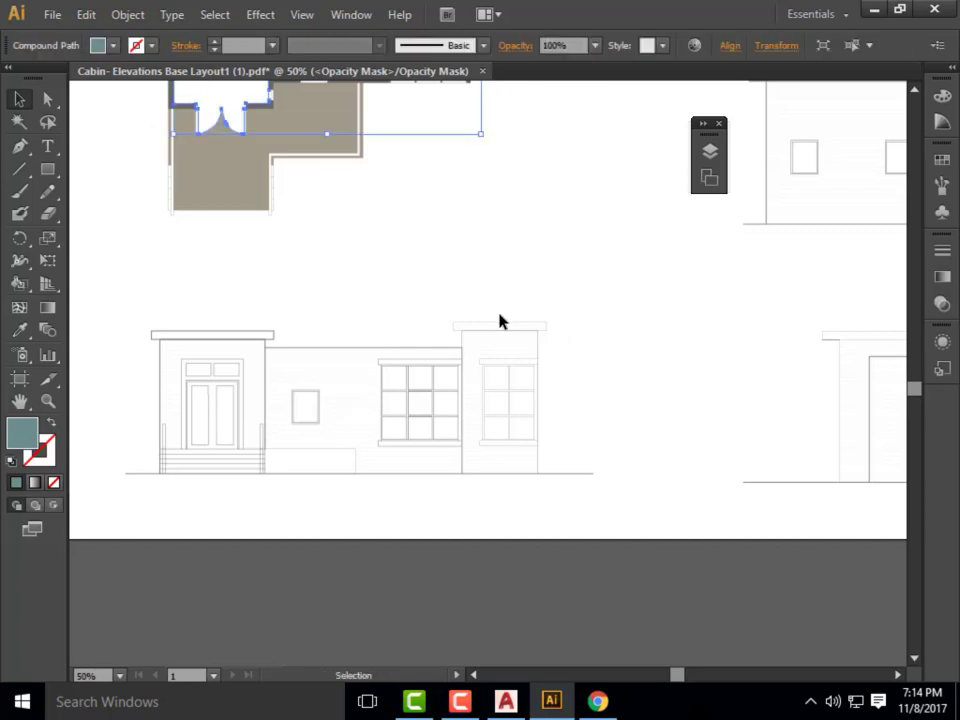
# - Undo the texture placement and the opacity mask to restore the solid floor fill, and clear the selection
pyautogui.scroll(-3, 414, 319)
pyautogui.scroll(1, 459, 244)
pyautogui.scroll(1, 463, 253)
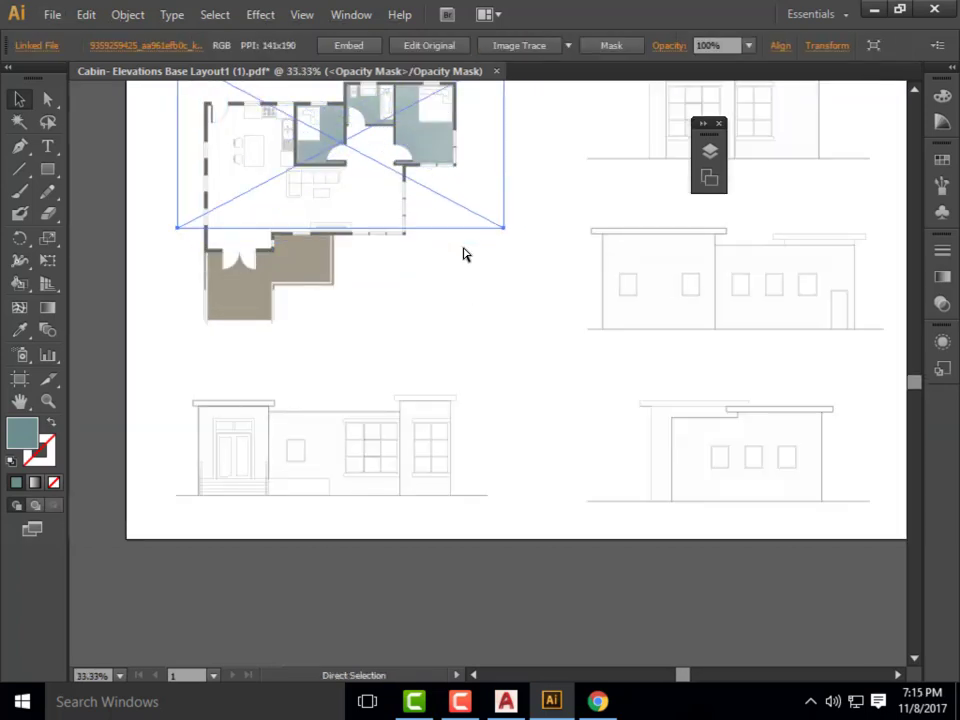
pyautogui.hotkey('ctrl', 'z')
pyautogui.hotkey('ctrl', 'z')
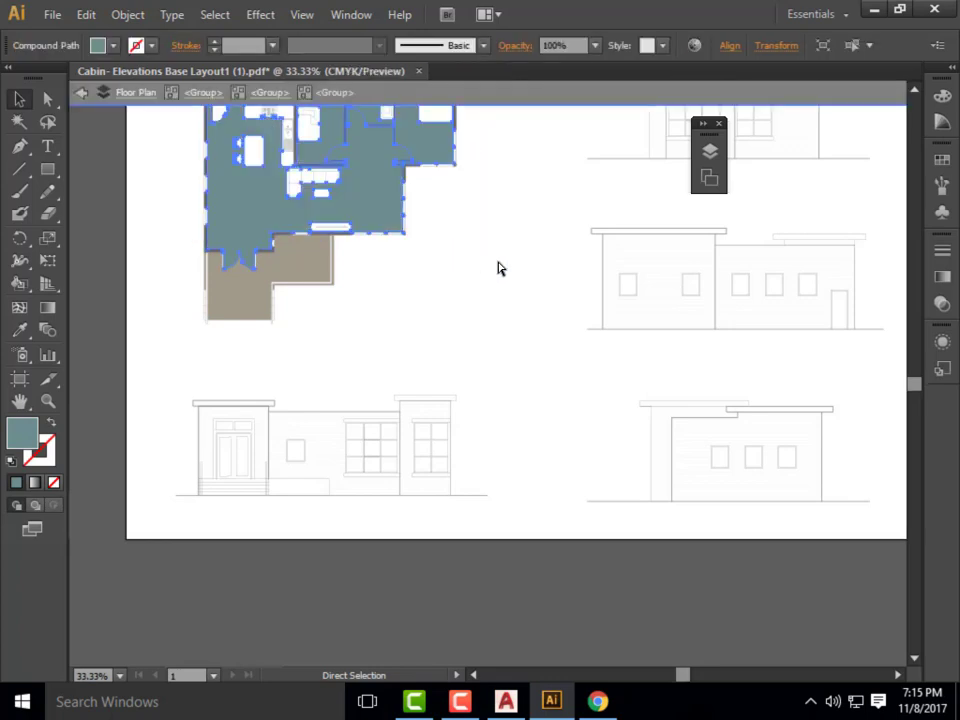
pyautogui.press('v')
pyautogui.click(534, 511)
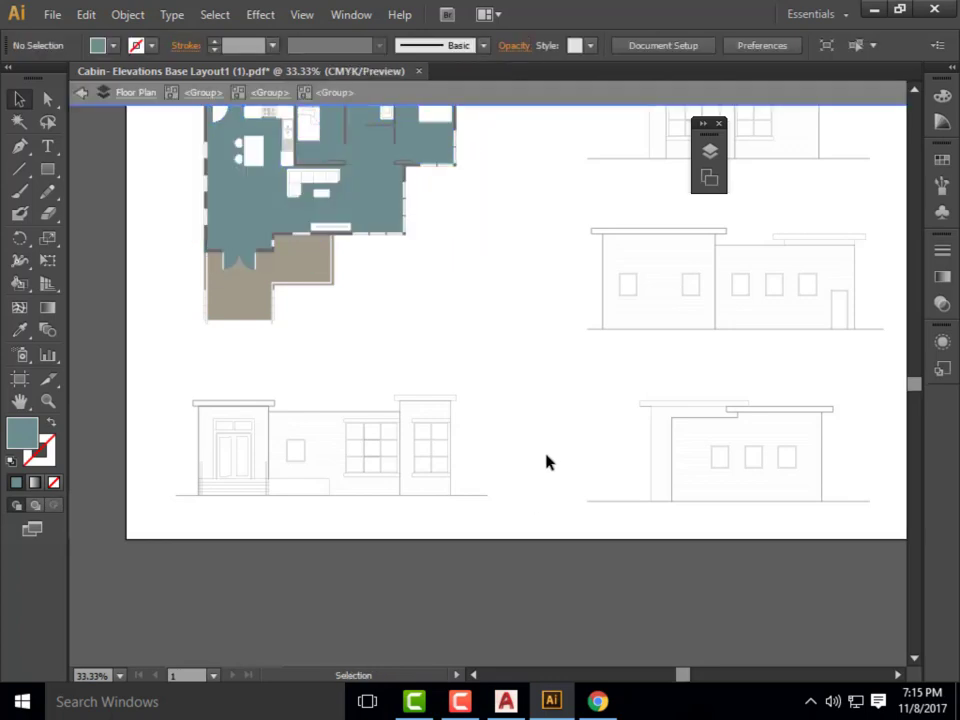
# - Exit isolation of the nested floor plan groups completely to return to the full drawing
pyautogui.click(81, 92)
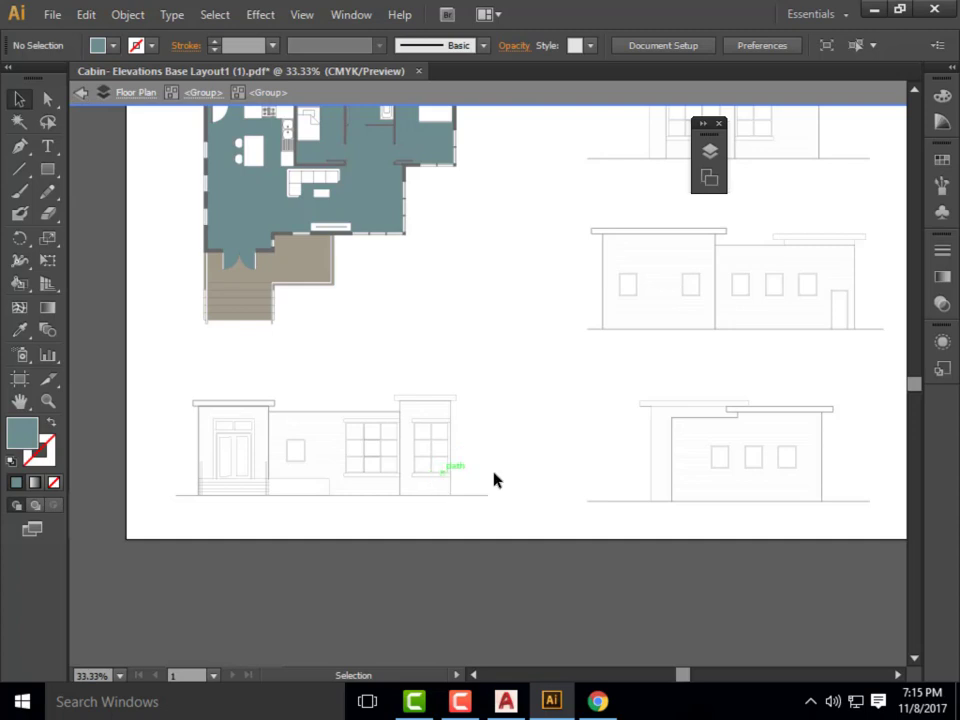
pyautogui.click(81, 92)
pyautogui.click(81, 92)
pyautogui.click(81, 92)
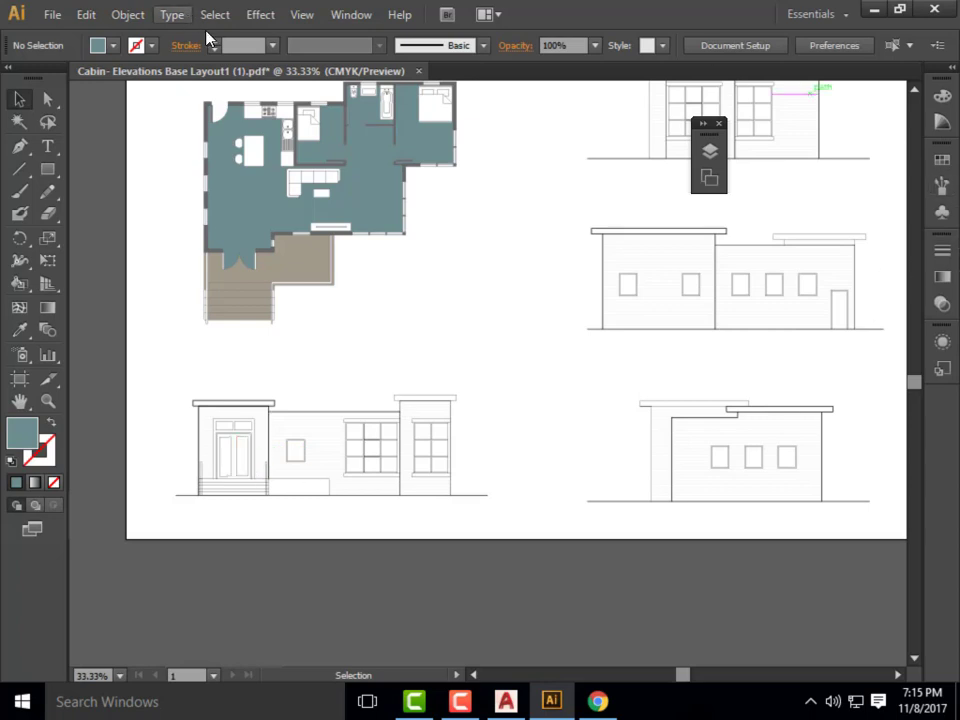
# - Ungroup the drawing in the North Elevation layer into separate paths and select them all
pyautogui.click(340, 16)
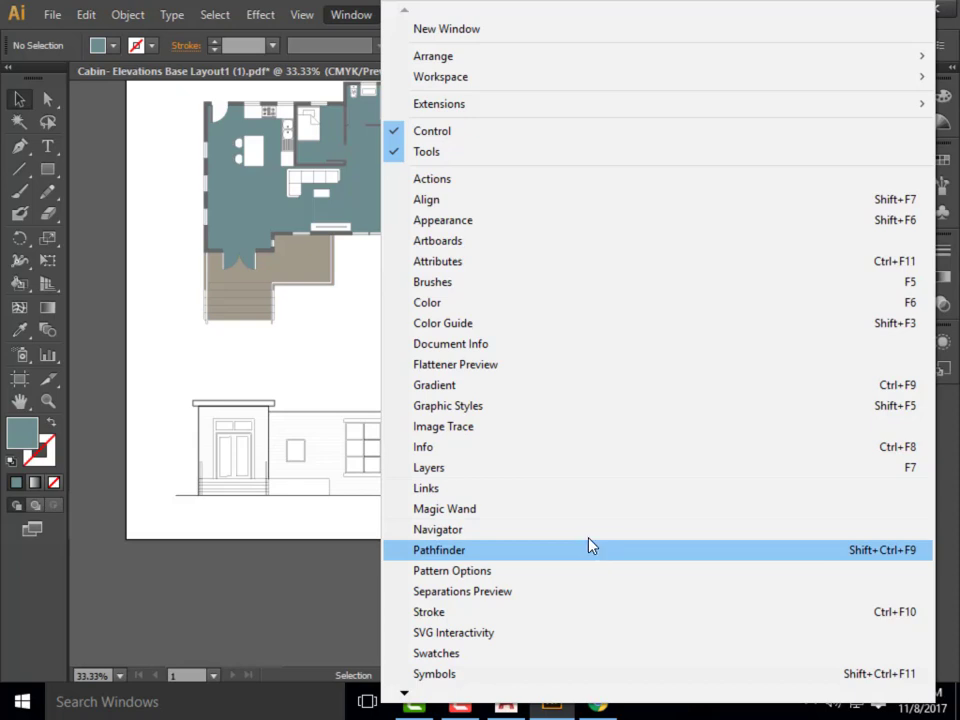
pyautogui.click(516, 467)
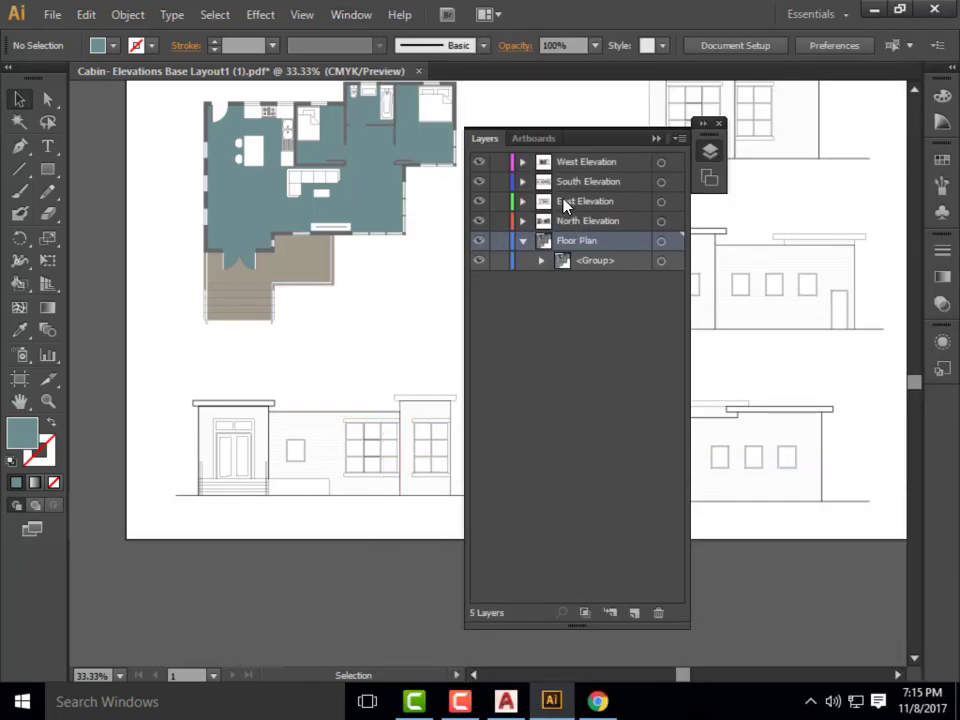
pyautogui.click(522, 222)
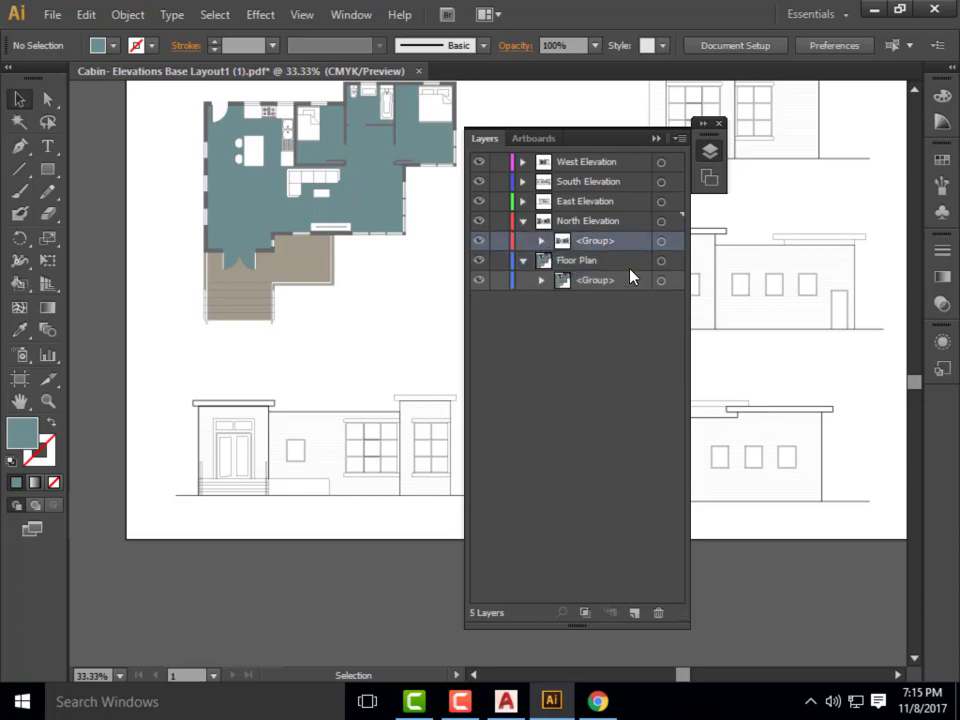
pyautogui.click(418, 418)
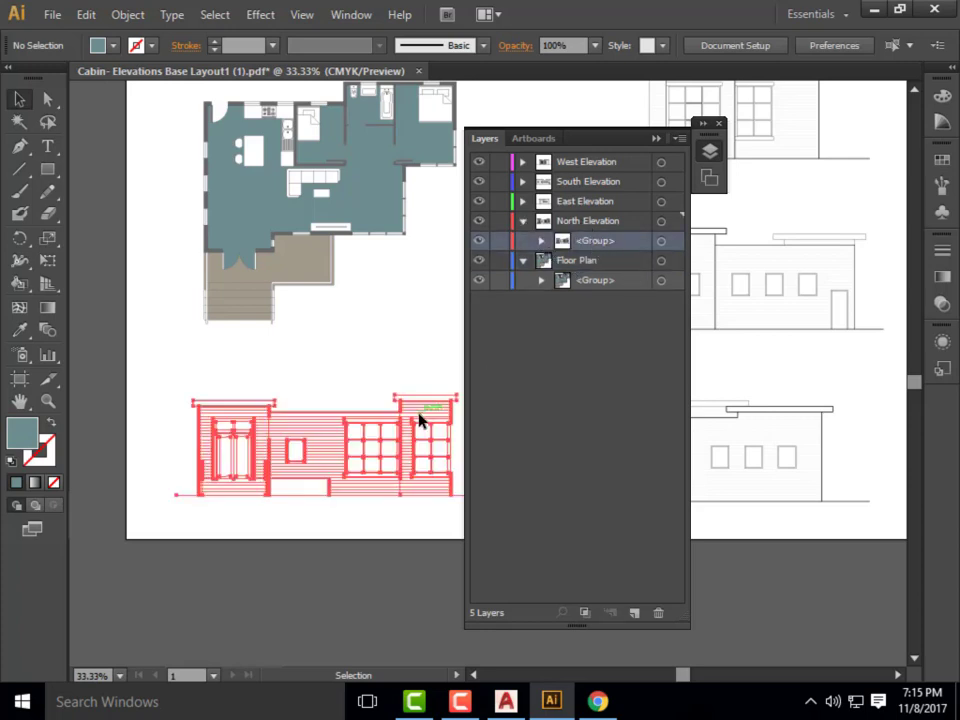
pyautogui.rightClick(410, 422)
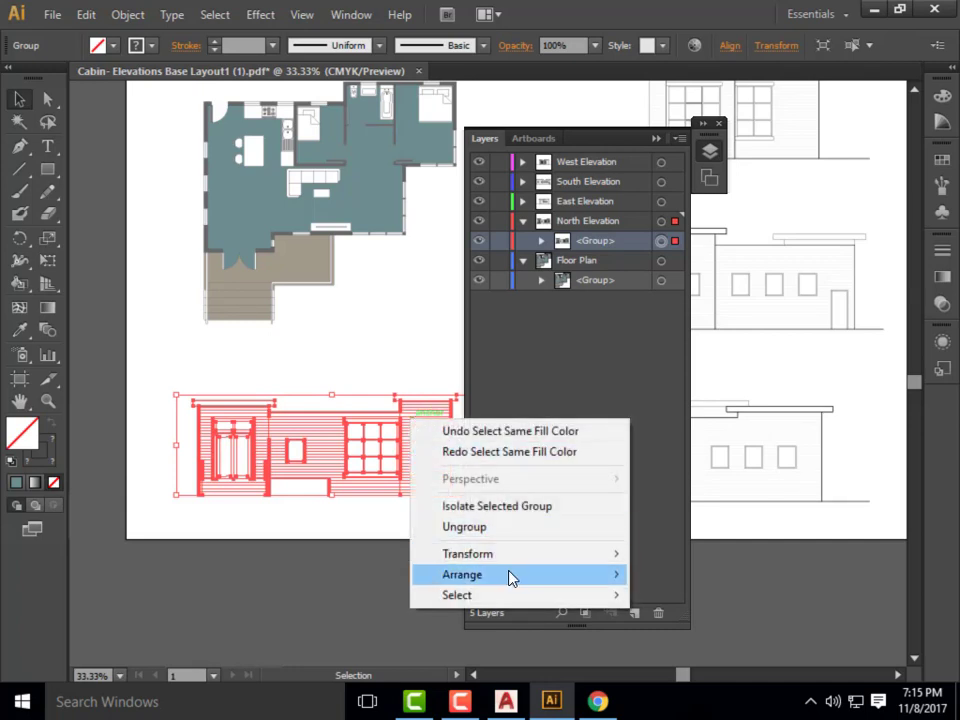
pyautogui.moveTo(508, 578)
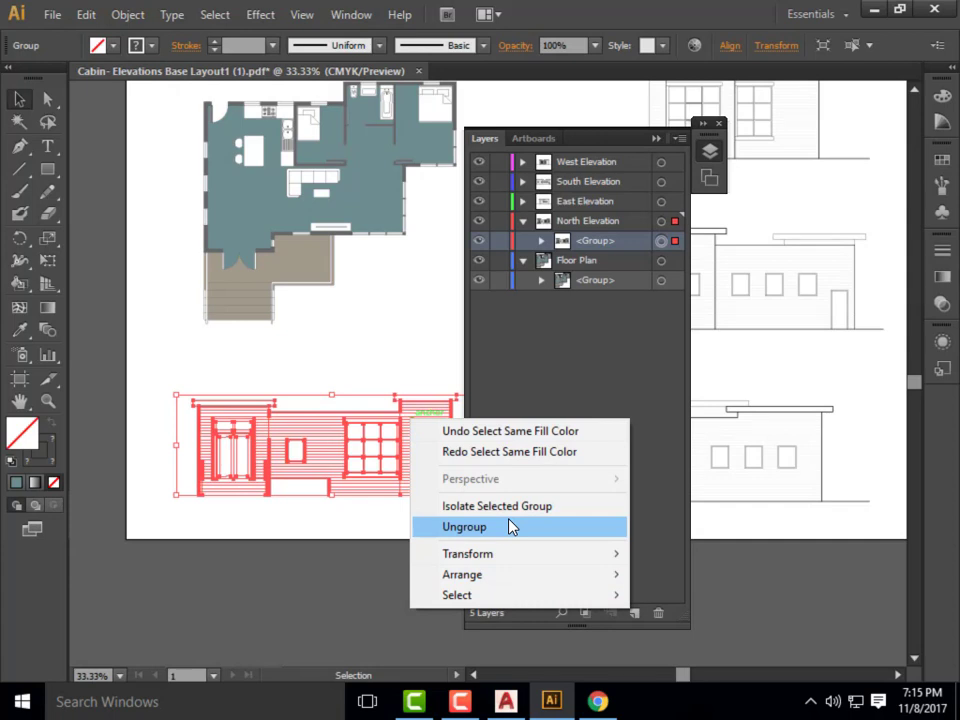
pyautogui.click(510, 527)
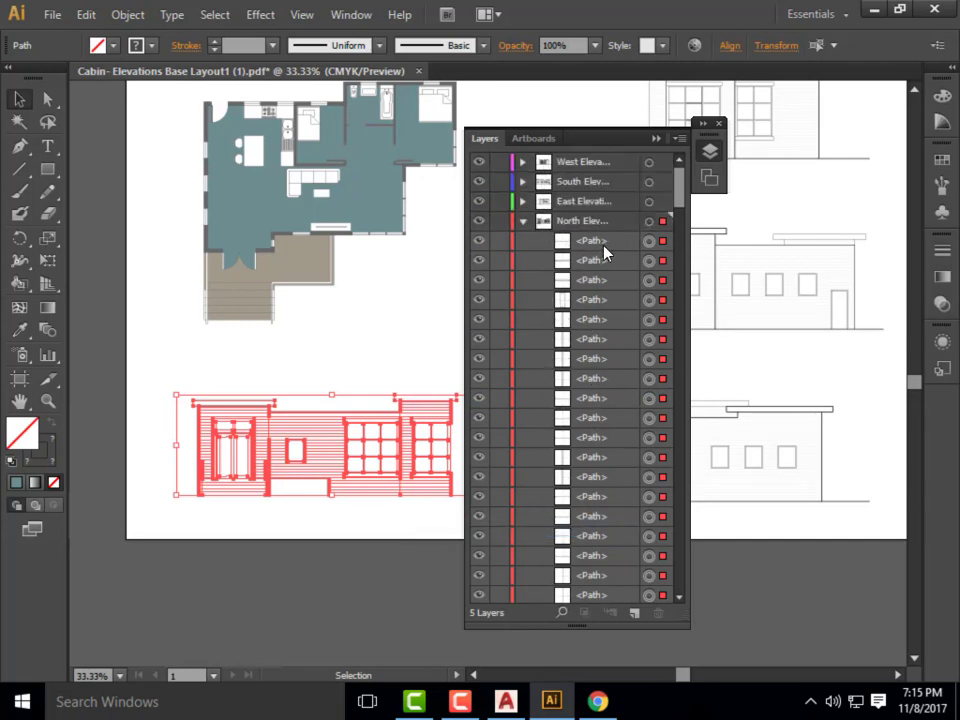
pyautogui.click(522, 221)
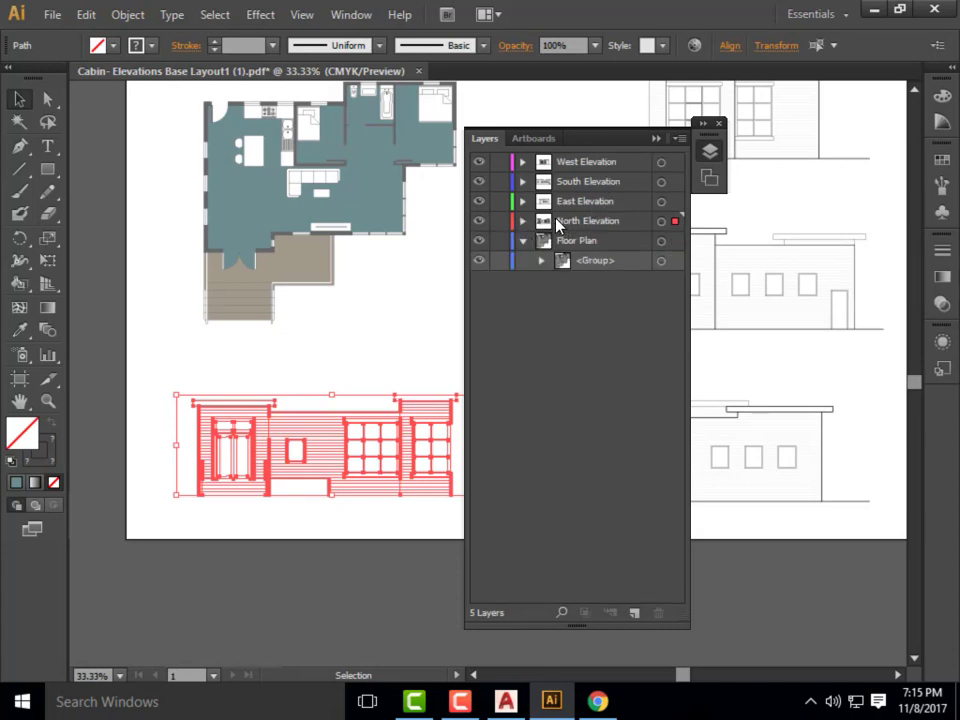
pyautogui.click(656, 139)
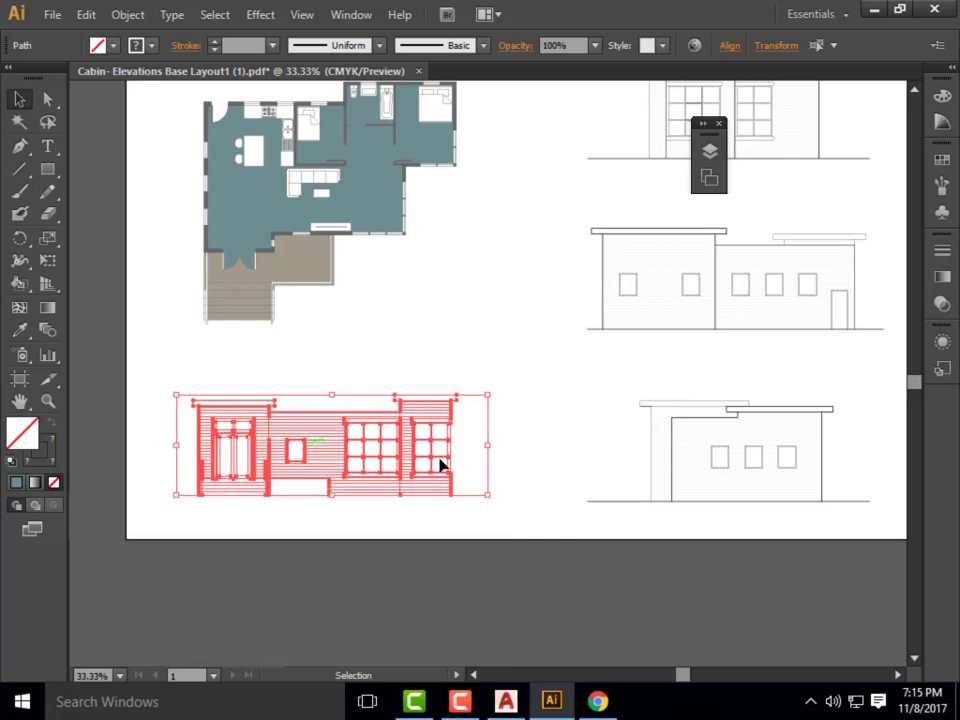
pyautogui.moveTo(506, 516); pyautogui.dragTo(181, 385)
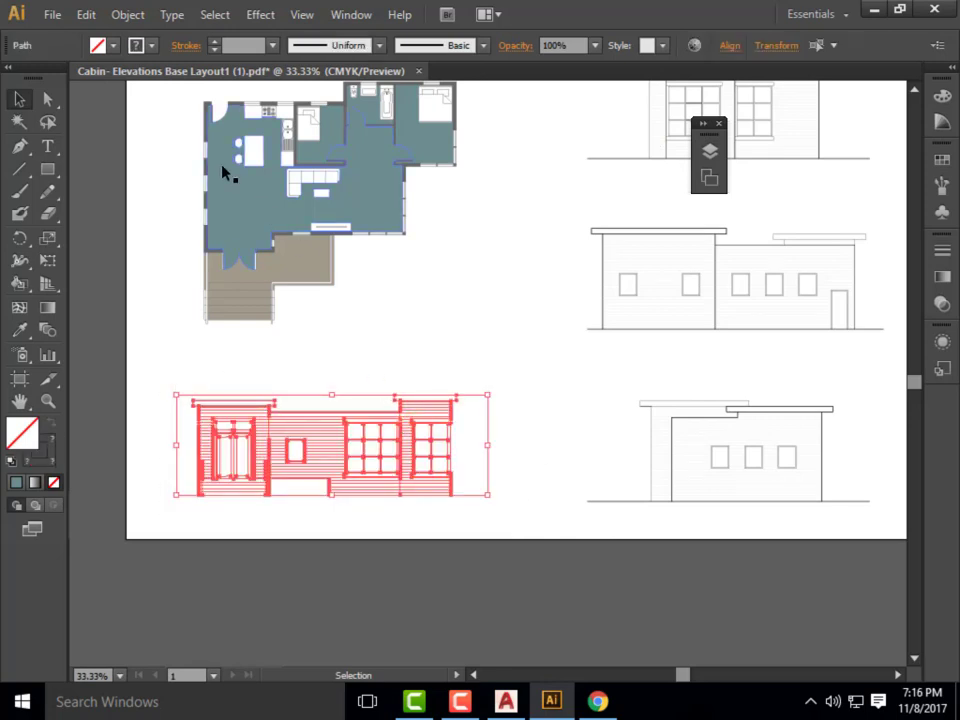
# - Convert the selected North Elevation paths into a Live Paint group
pyautogui.click(127, 15)
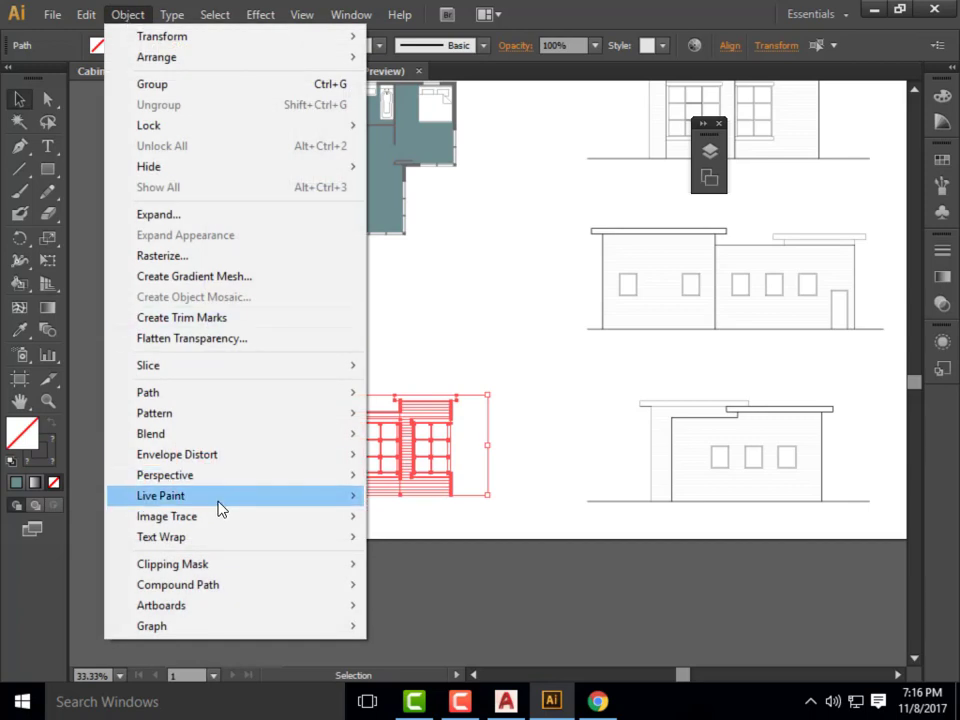
pyautogui.moveTo(221, 507)
pyautogui.click(407, 500)
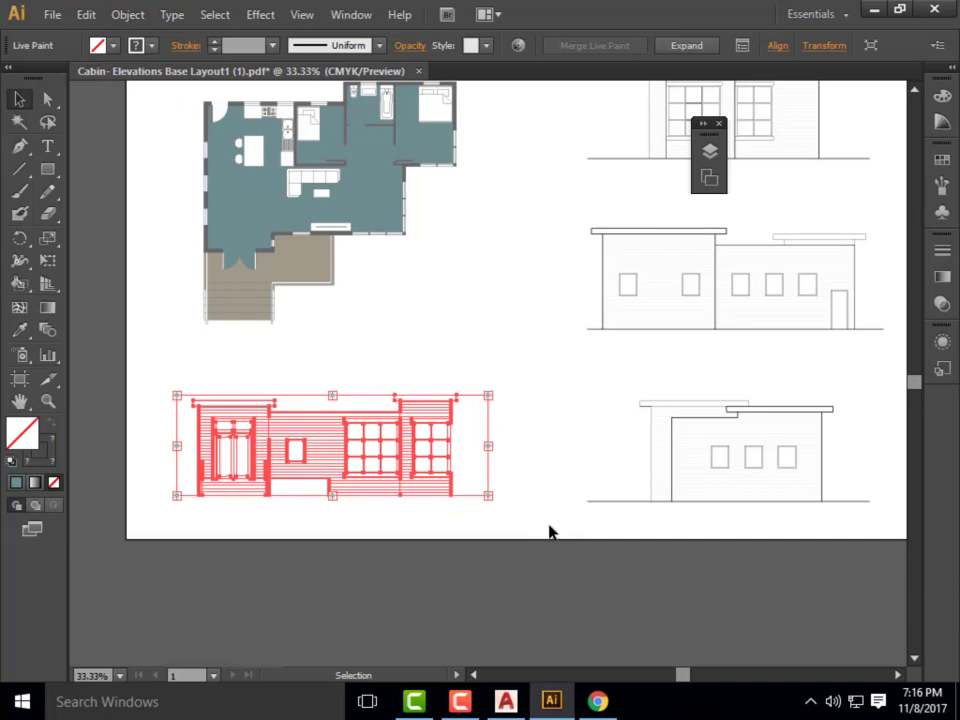
# - Set the Live Paint Bucket's fill to the muted light blue 6CADBC for the window glass
pyautogui.click(17, 287)
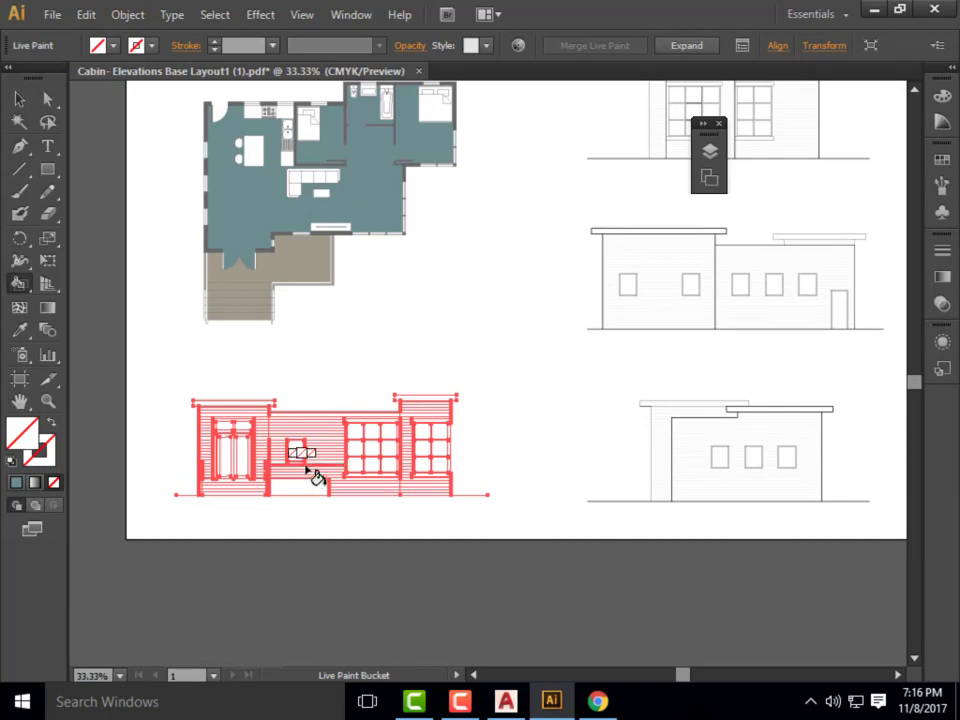
pyautogui.scroll(4, 310, 468)
pyautogui.scroll(-2, 464, 426)
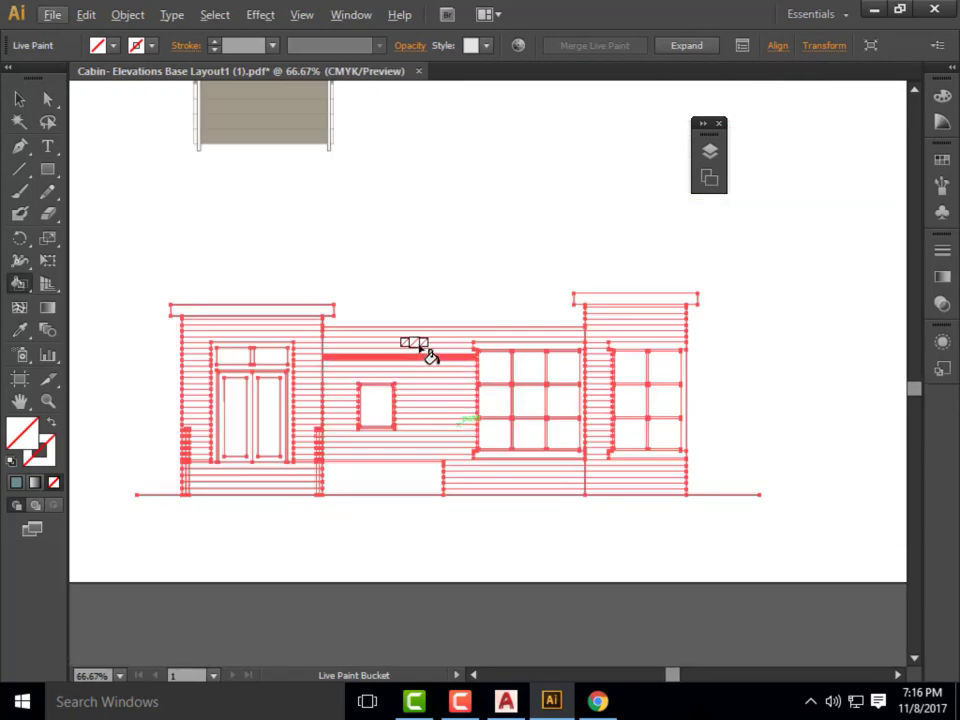
pyautogui.scroll(1, 617, 399)
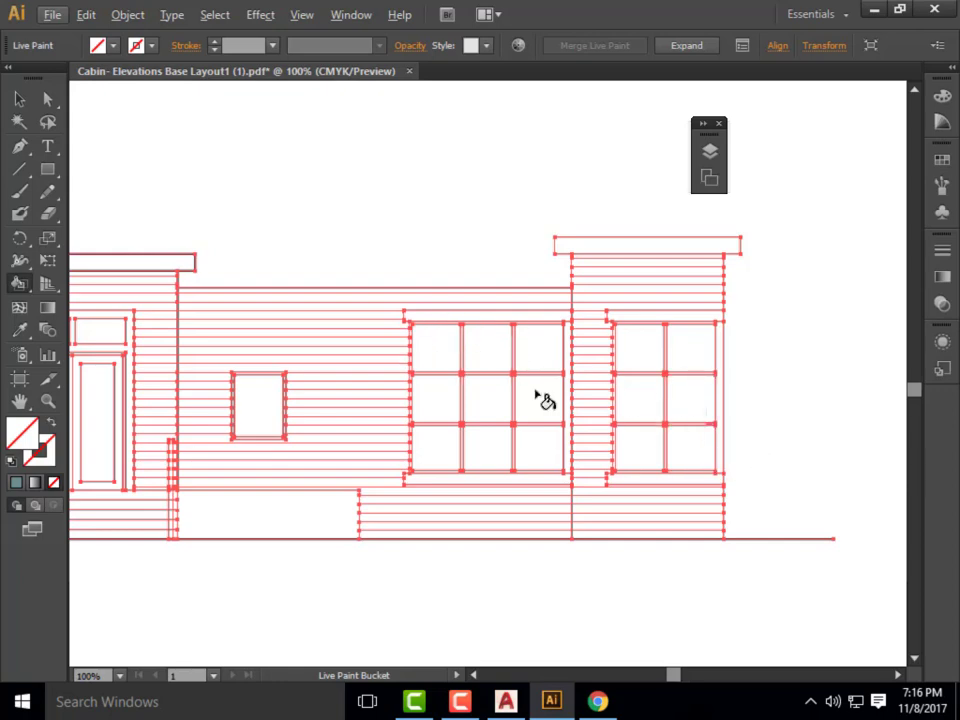
pyautogui.scroll(-2, 137, 399)
pyautogui.scroll(1, 369, 416)
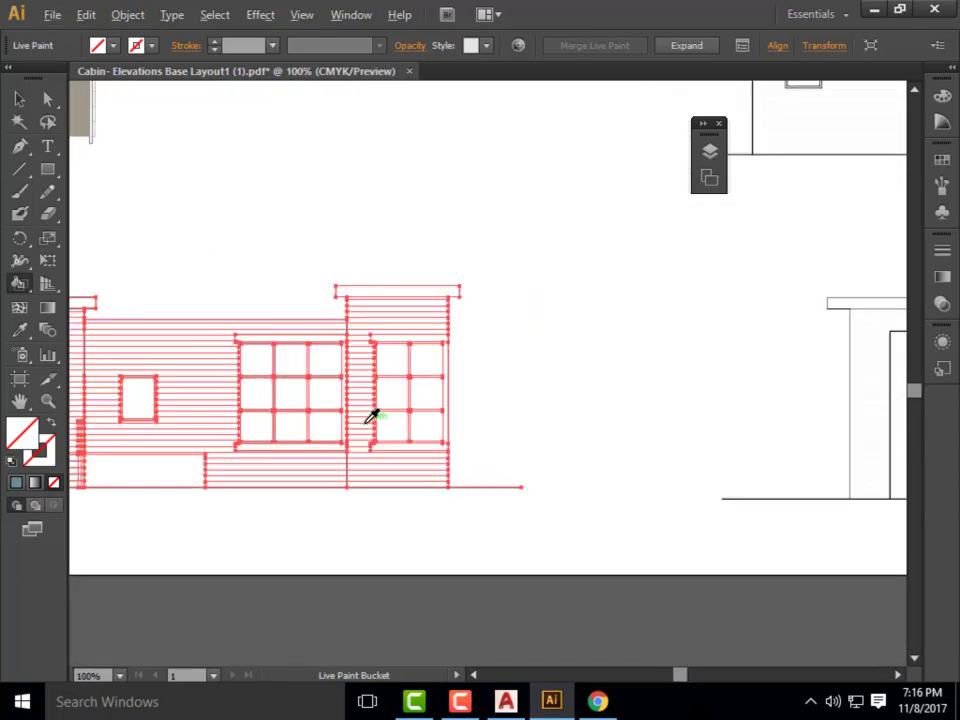
pyautogui.scroll(1, 318, 406)
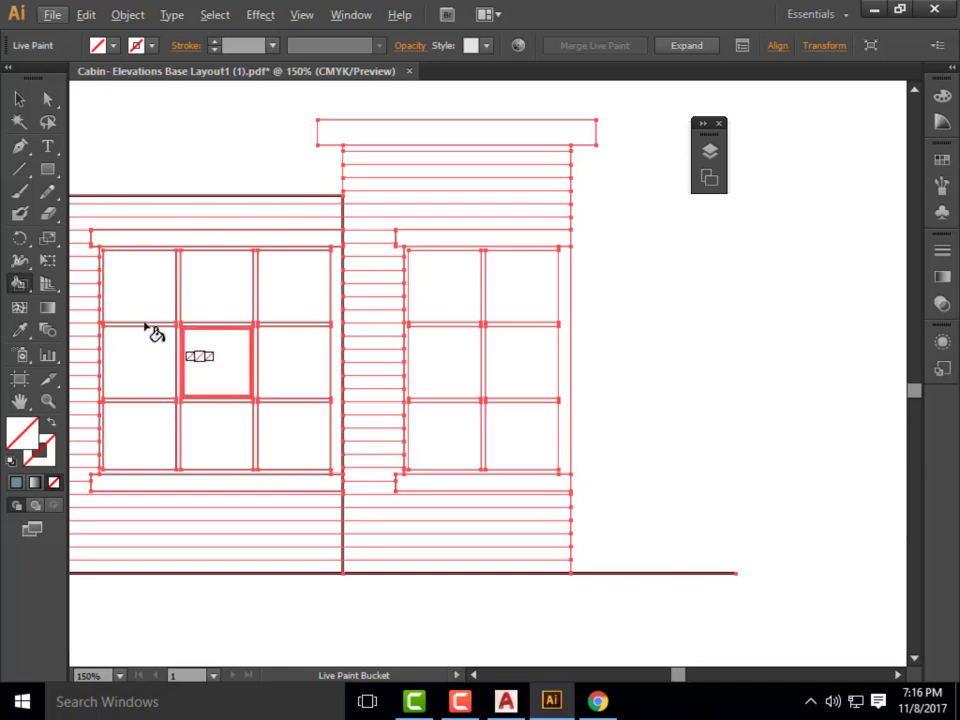
pyautogui.doubleClick(26, 436)
pyautogui.click(341, 323)
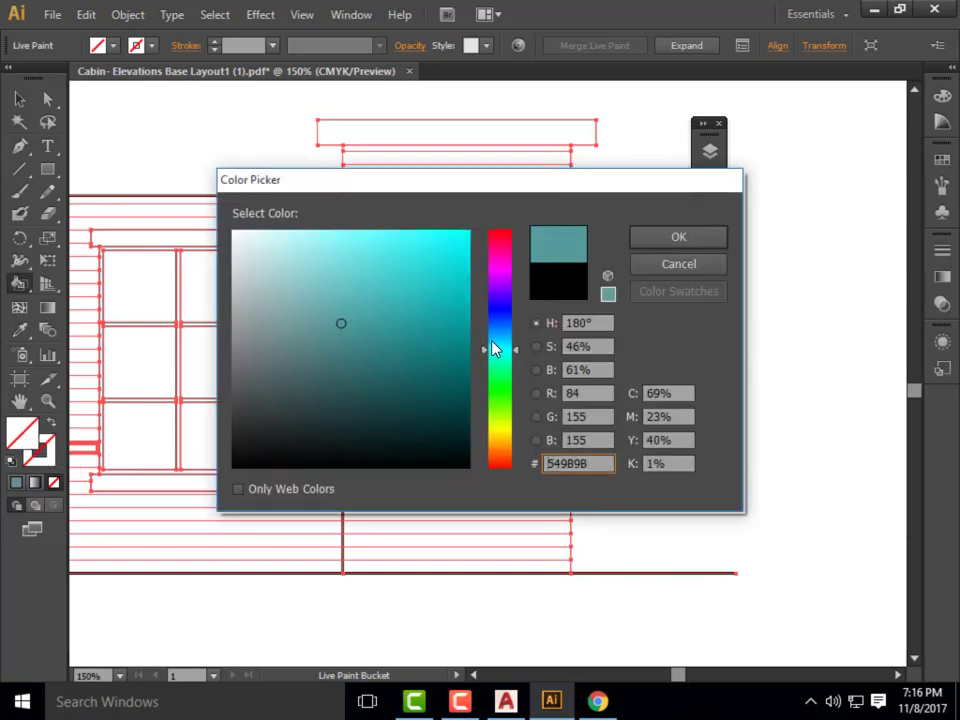
pyautogui.click(321, 296)
pyautogui.moveTo(514, 351); pyautogui.dragTo(514, 341)
pyautogui.moveTo(365, 279)
pyautogui.mouseDown()
pyautogui.moveTo(330, 272)
pyautogui.moveTo(326, 311)
pyautogui.moveTo(332, 261)
pyautogui.mouseUp()
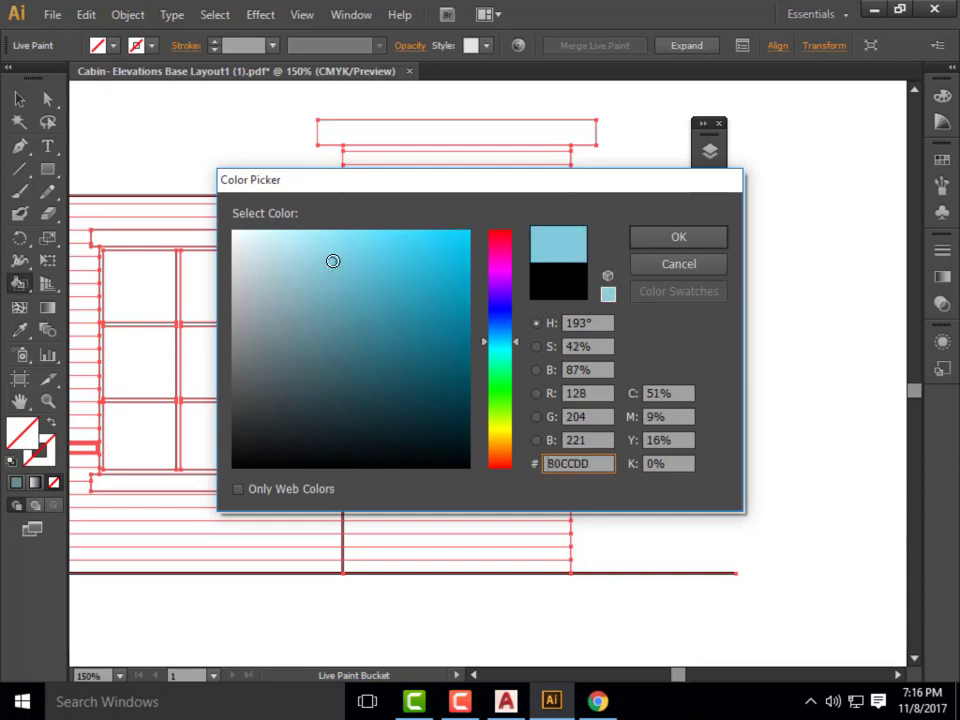
pyautogui.click(334, 291)
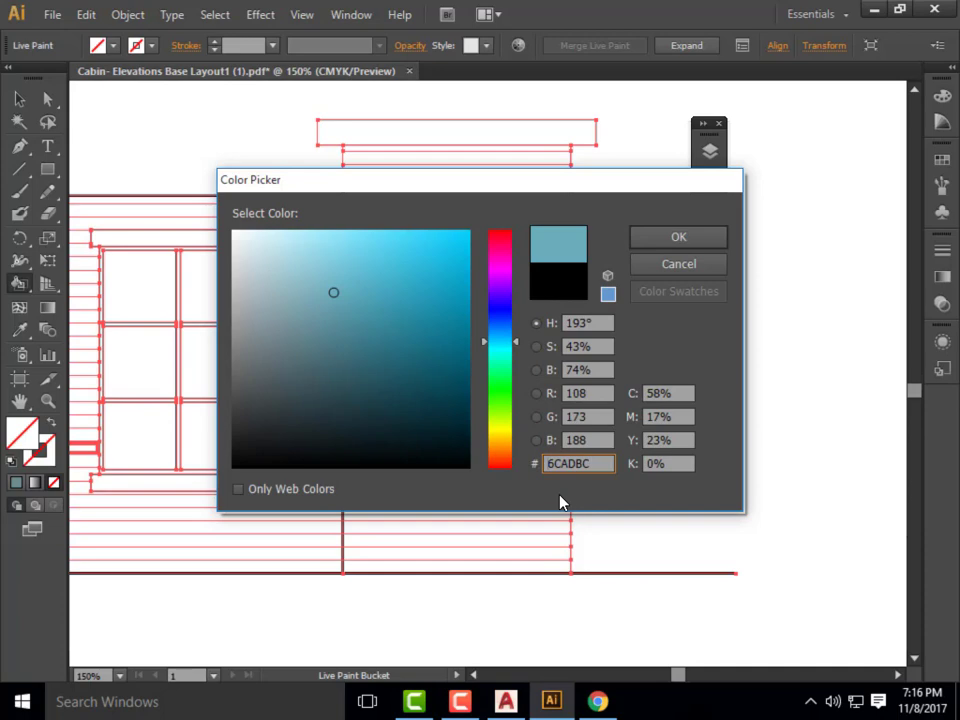
pyautogui.click(693, 242)
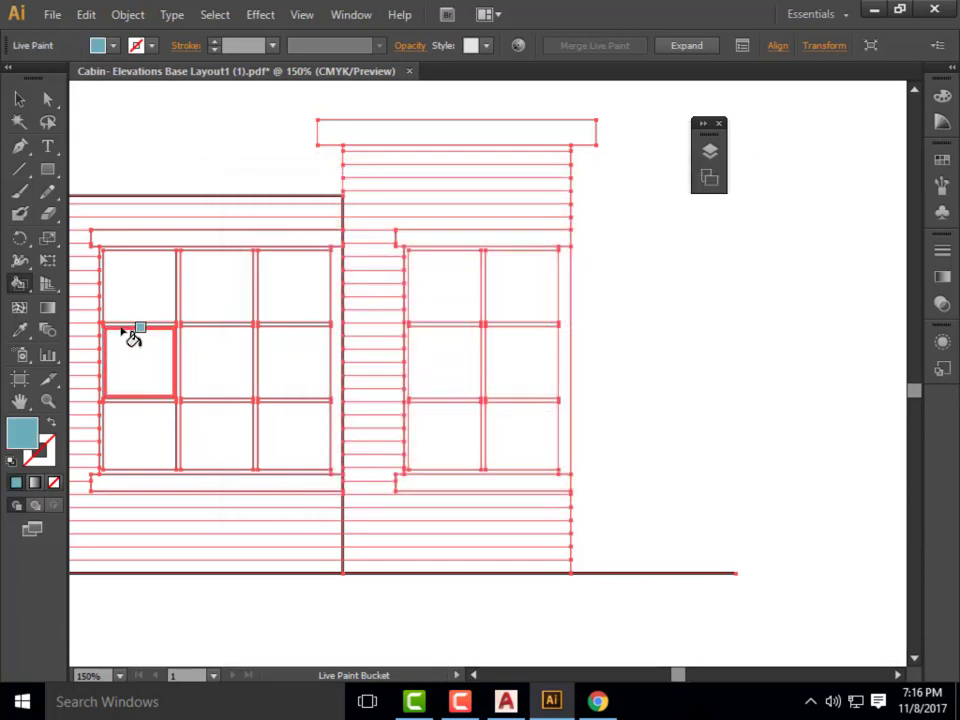
# - Fill all nine panes of the large window on the North Elevation with the blue
pyautogui.click(200, 292)
pyautogui.click(290, 282)
pyautogui.click(290, 340)
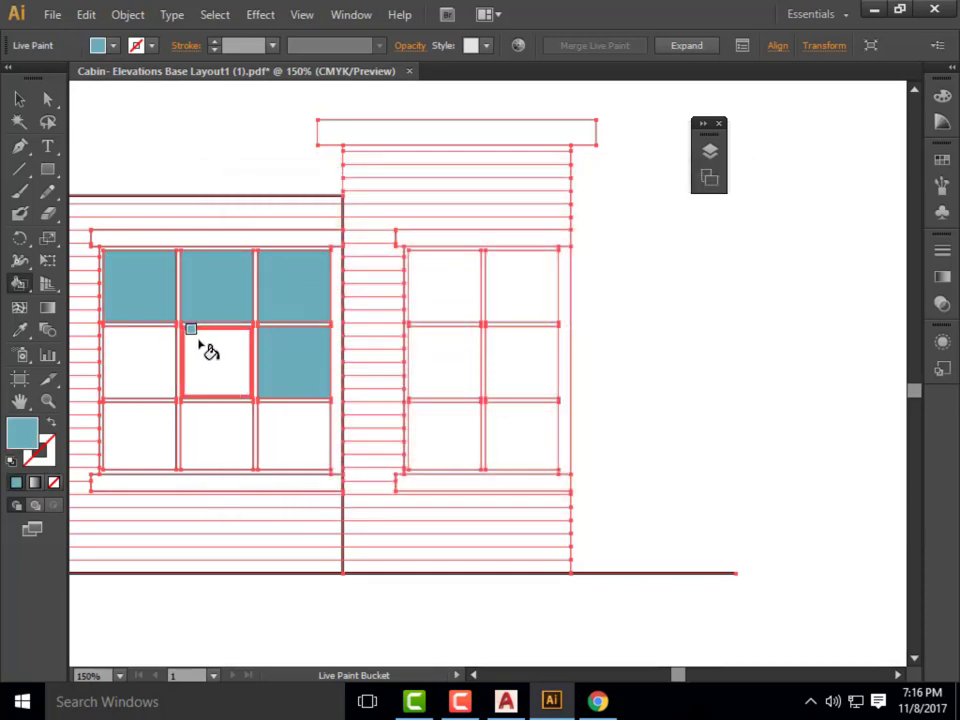
pyautogui.click(200, 342)
pyautogui.click(148, 360)
pyautogui.click(140, 435)
pyautogui.click(225, 432)
pyautogui.click(300, 432)
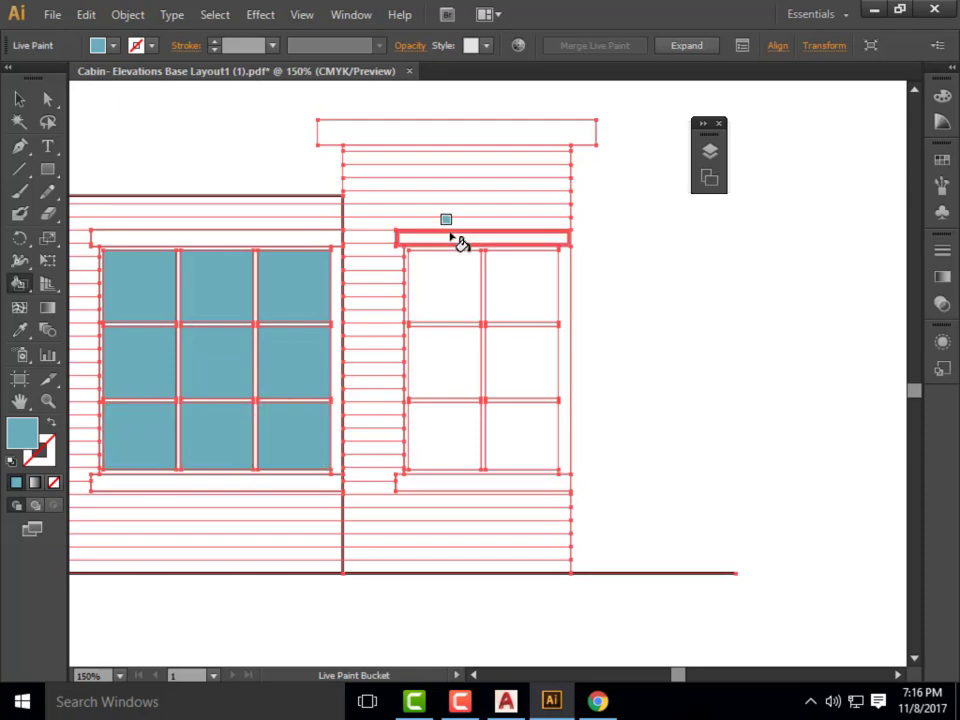
# - Fill the six panes of the narrower window beside the large one with the same blue
pyautogui.click(446, 290)
pyautogui.click(452, 352)
pyautogui.click(506, 349)
pyautogui.click(518, 292)
pyautogui.click(522, 432)
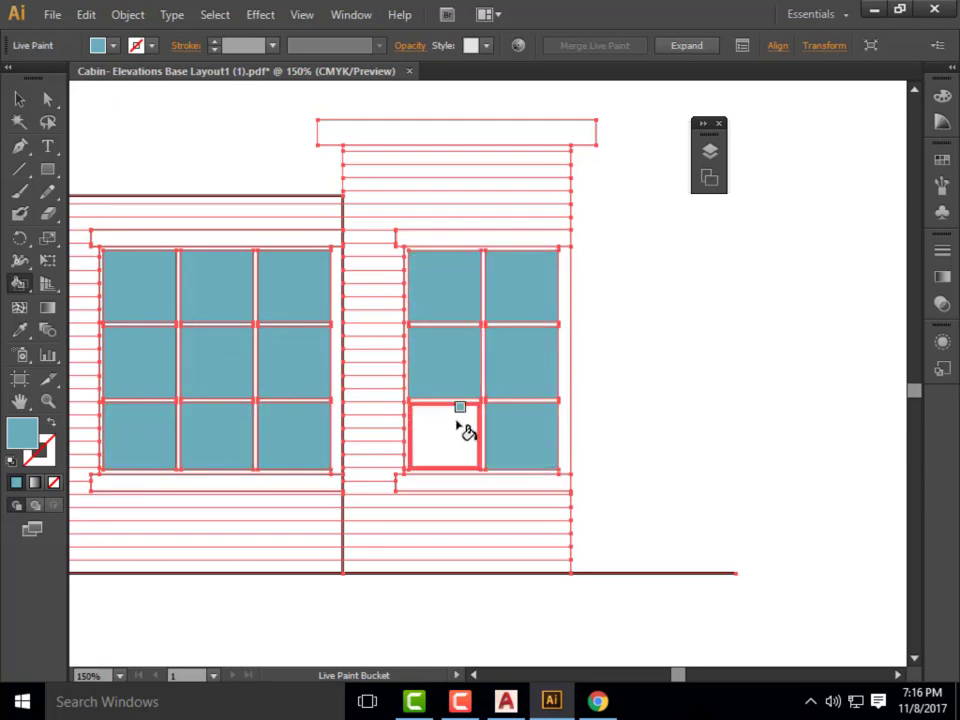
pyautogui.click(465, 429)
# - Fill the small window, both door glass panels and the two transom panes with the blue, and deselect the drawing
pyautogui.scroll(-2, 690, 390)
pyautogui.scroll(1, 186, 377)
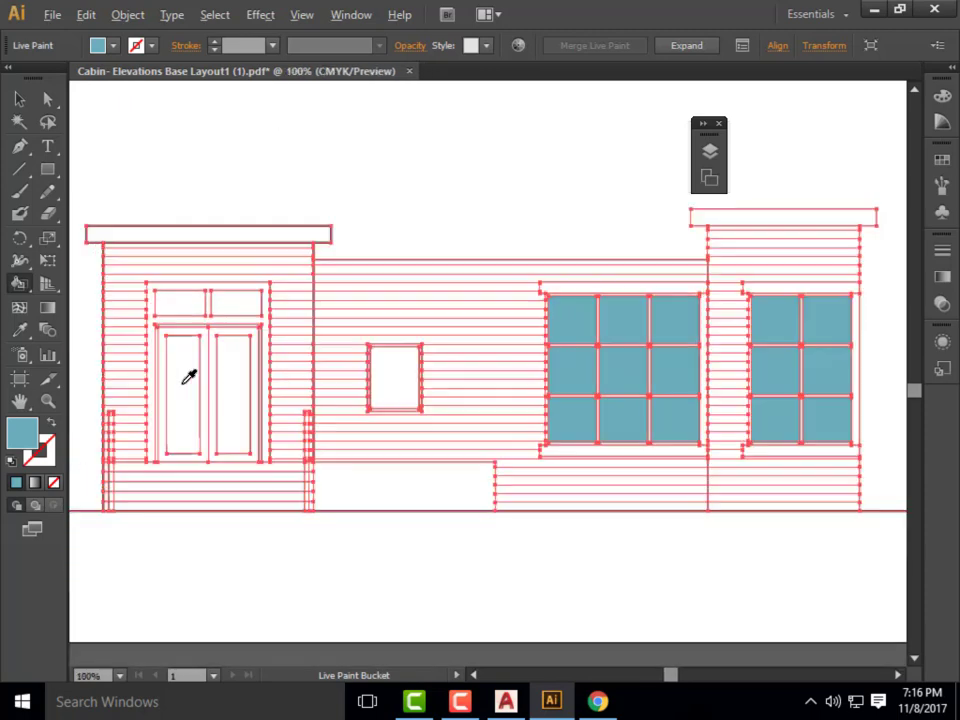
pyautogui.scroll(1, 186, 377)
pyautogui.click(480, 395)
pyautogui.click(263, 422)
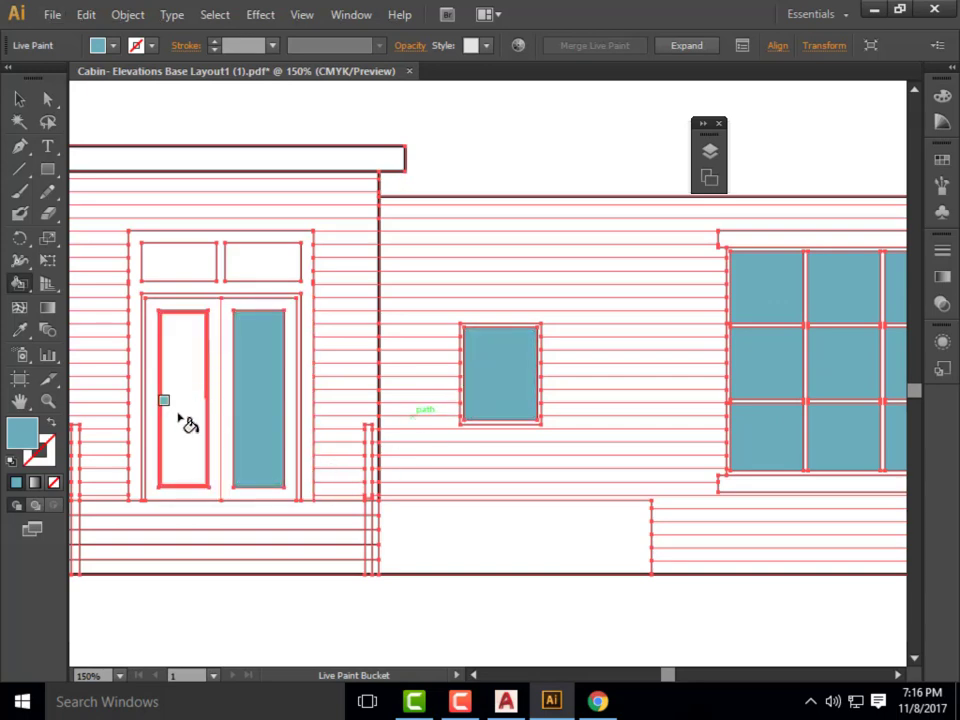
pyautogui.click(180, 416)
pyautogui.click(189, 268)
pyautogui.click(253, 268)
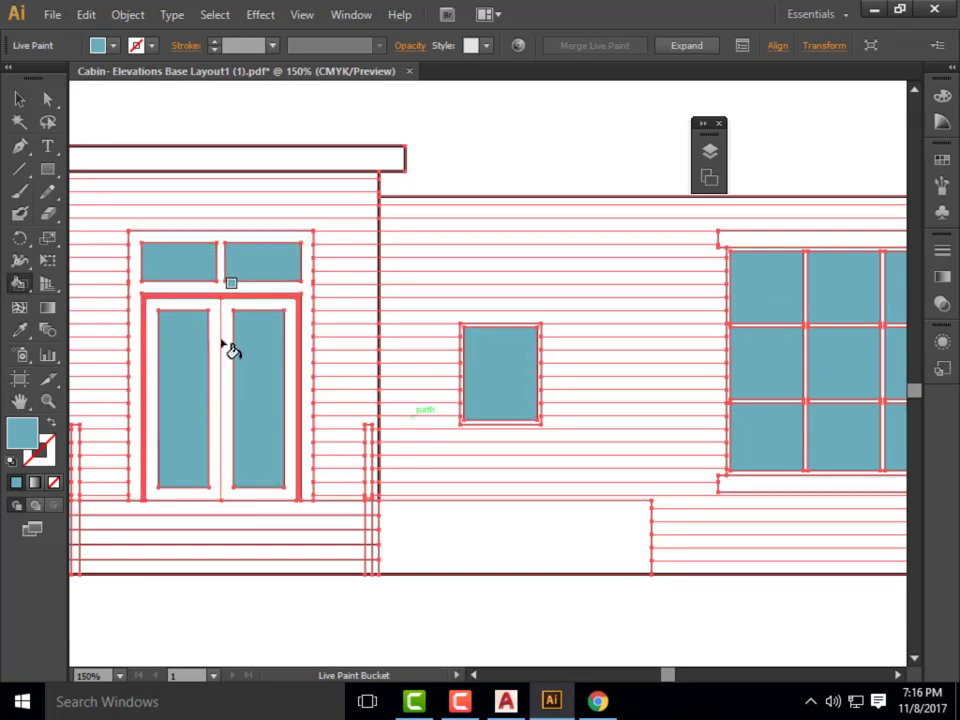
pyautogui.scroll(-2, 260, 405)
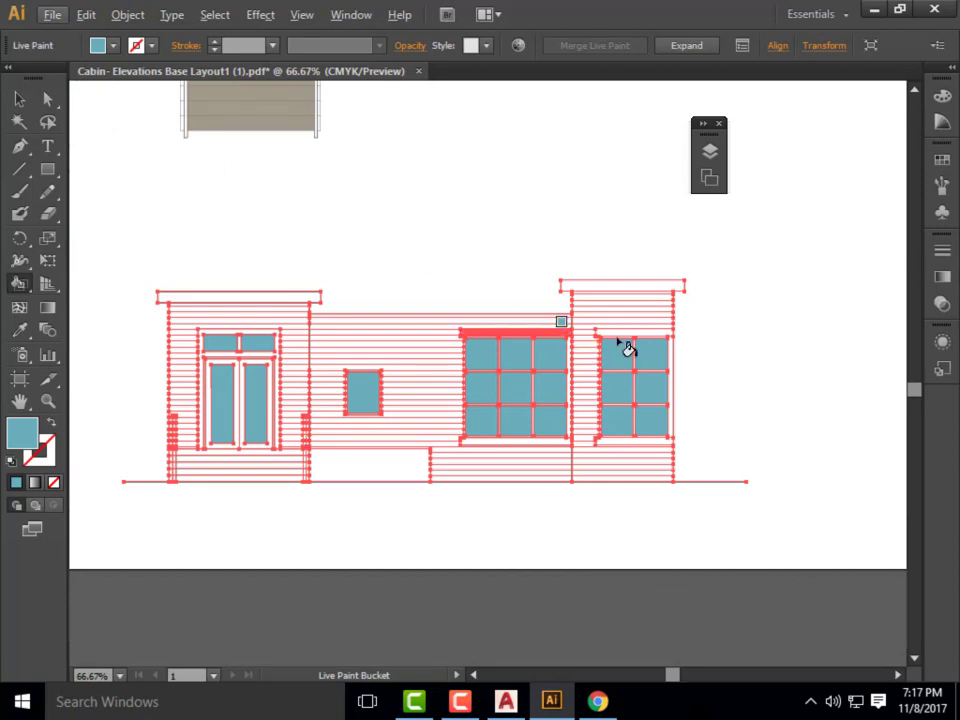
pyautogui.click(19, 98)
pyautogui.click(842, 348)
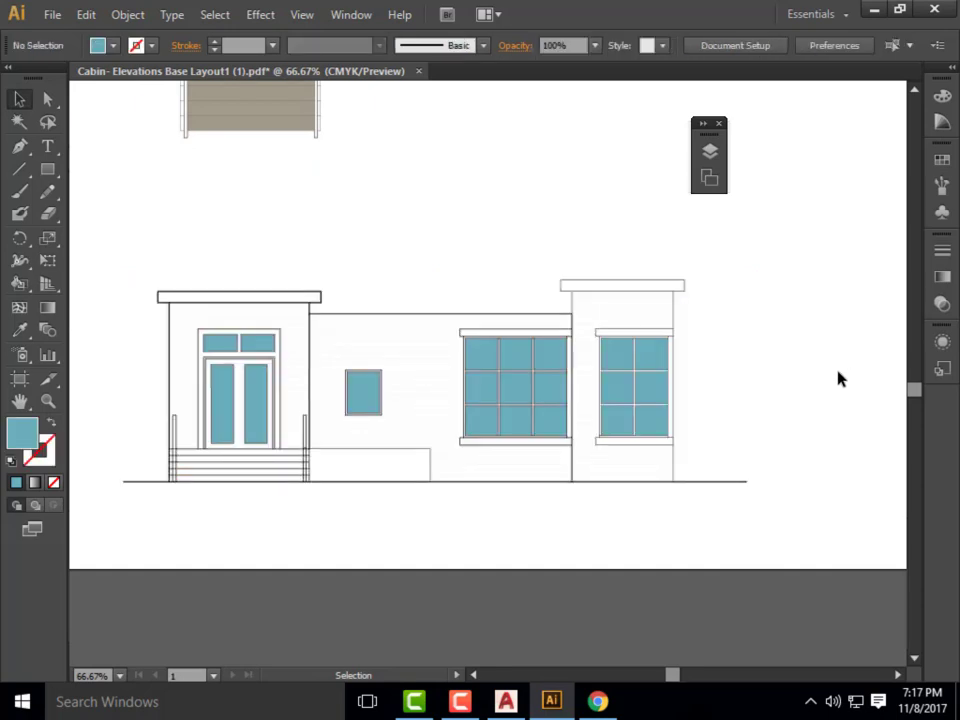
# - Try to select the window glass separately inside the isolated Live Paint group, and exit isolation
pyautogui.click(647, 364)
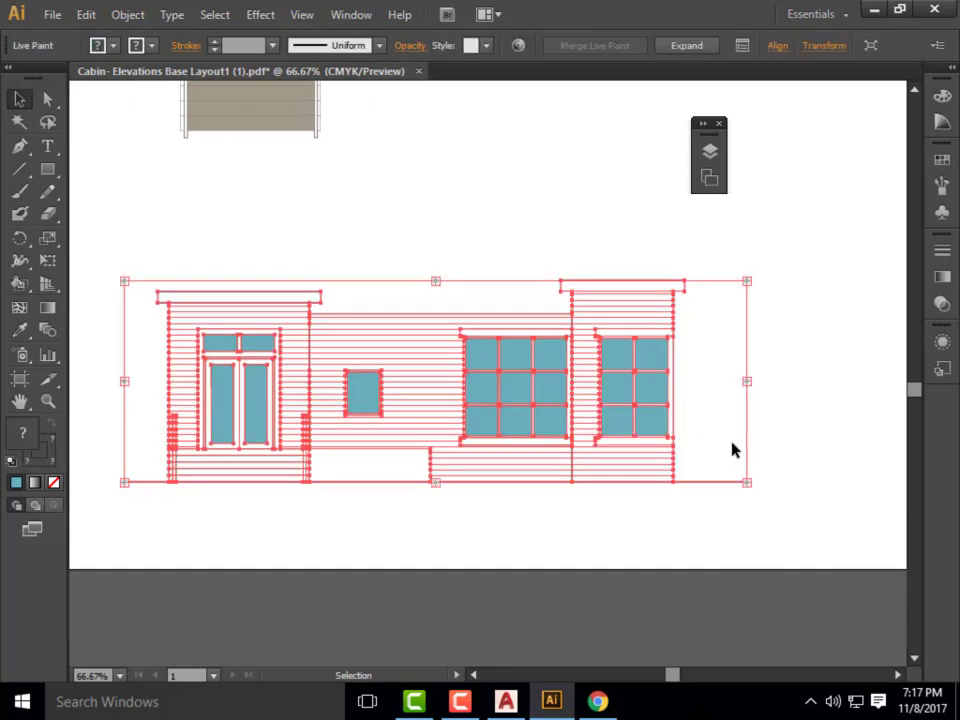
pyautogui.doubleClick(657, 367)
pyautogui.click(659, 361)
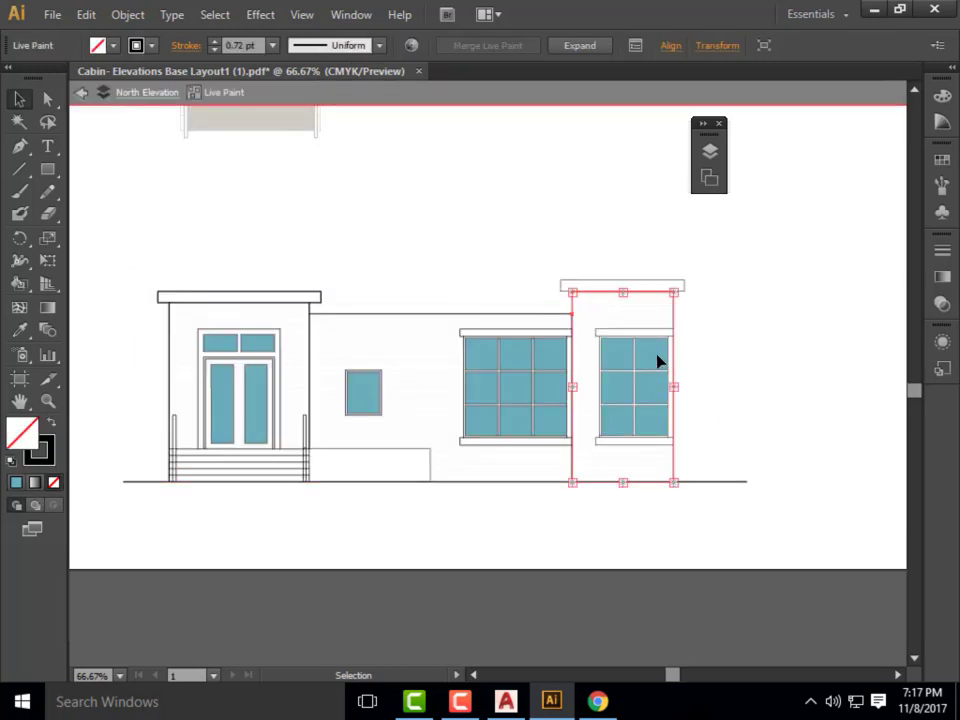
pyautogui.click(776, 524)
pyautogui.click(81, 92)
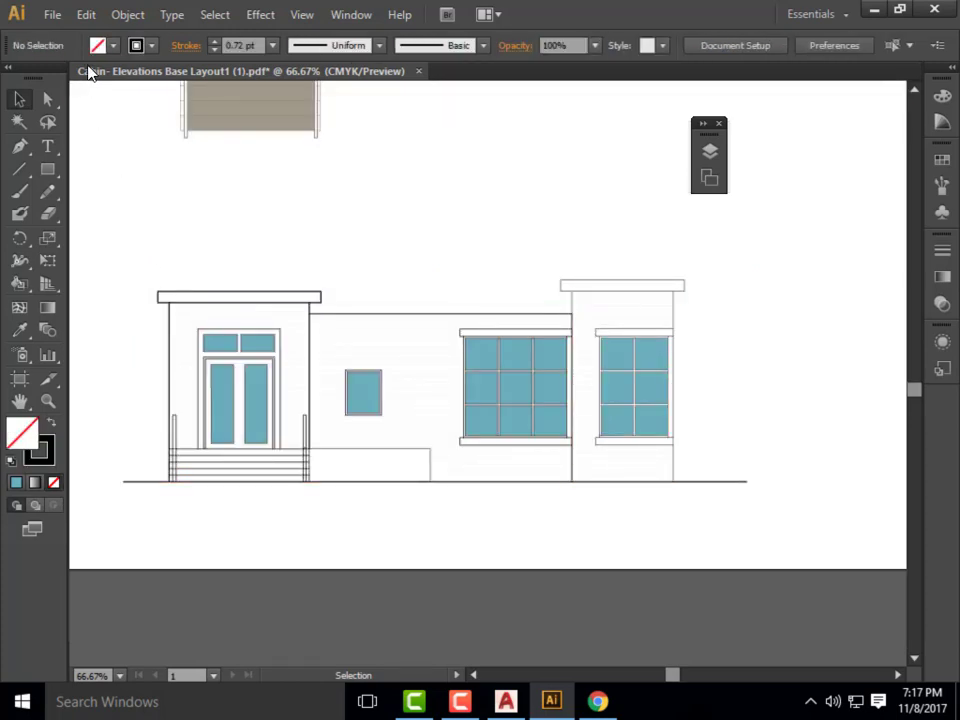
# - Expand the Live Paint group and select its window and door glass fills within the isolated result
pyautogui.click(623, 360)
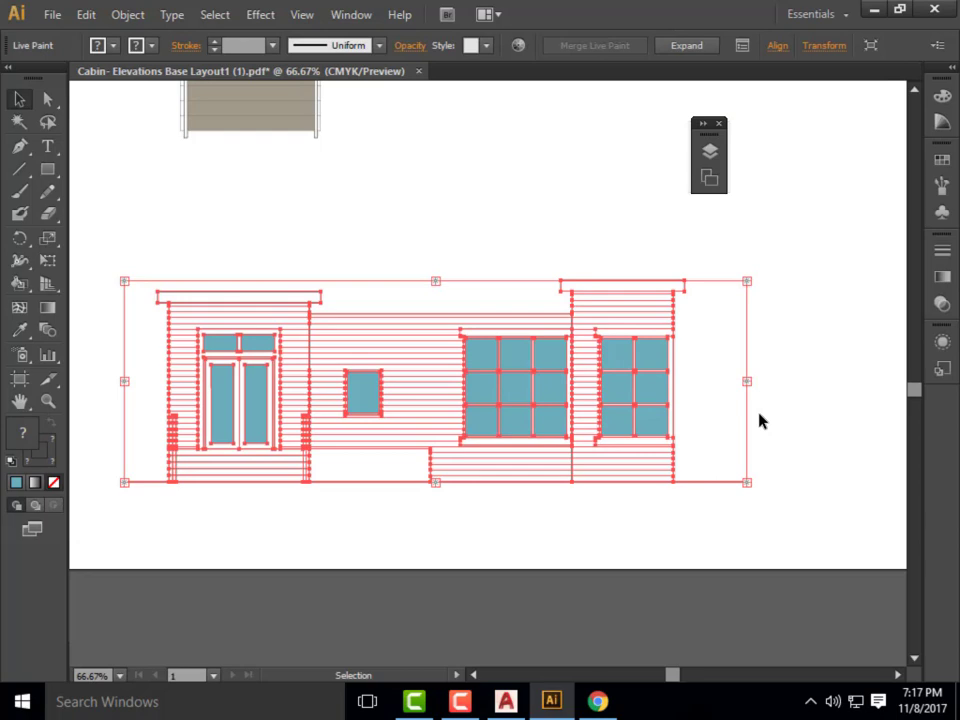
pyautogui.click(686, 45)
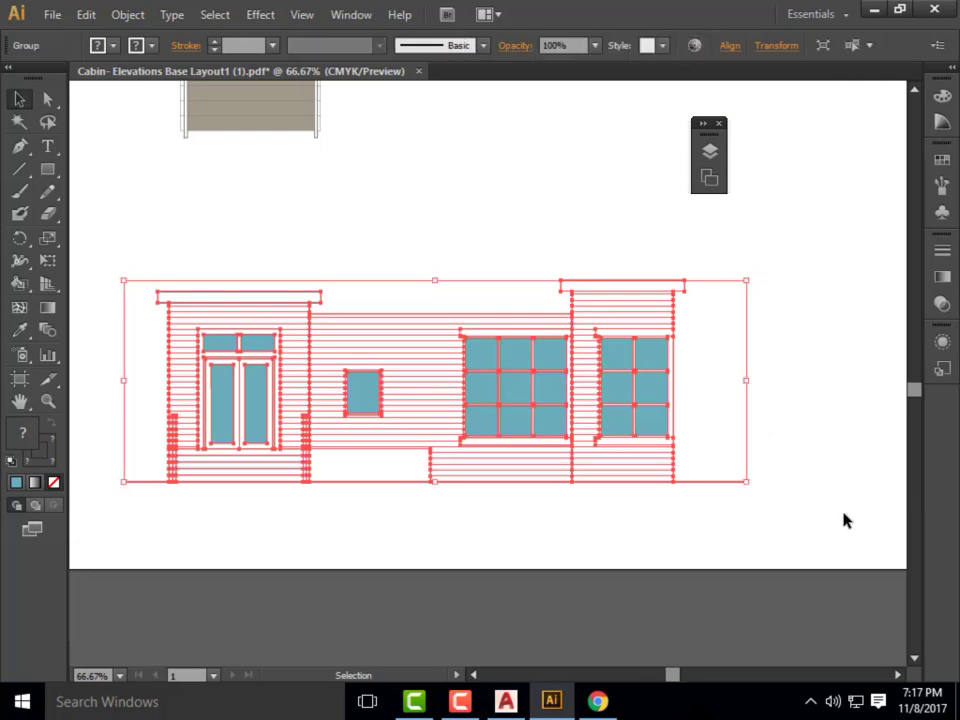
pyautogui.click(826, 401)
pyautogui.click(632, 366)
pyautogui.doubleClick(624, 361)
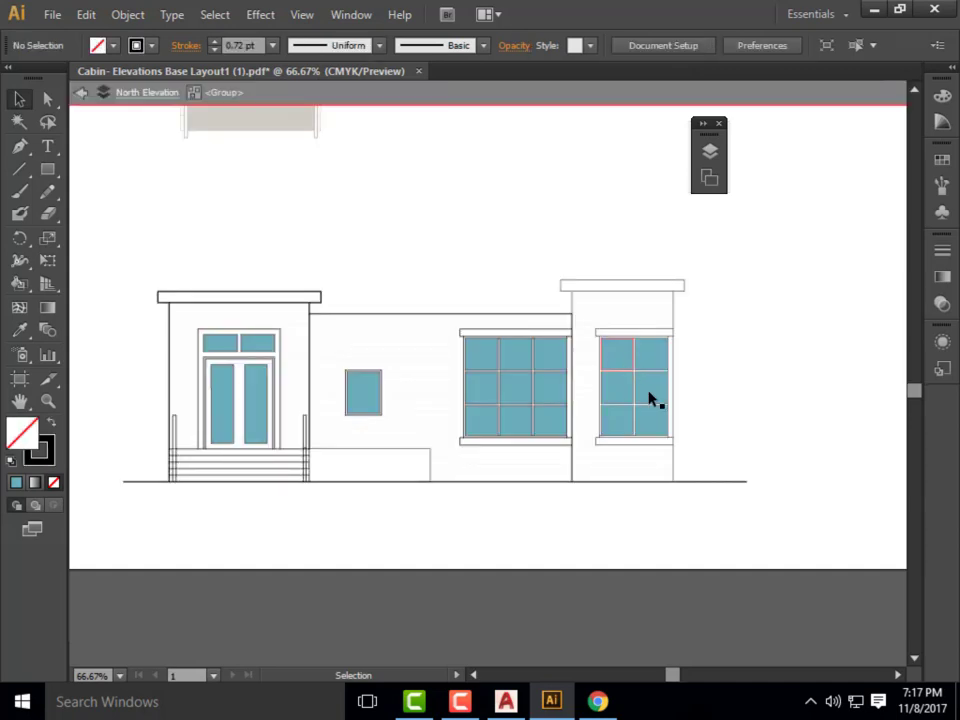
pyautogui.click(624, 364)
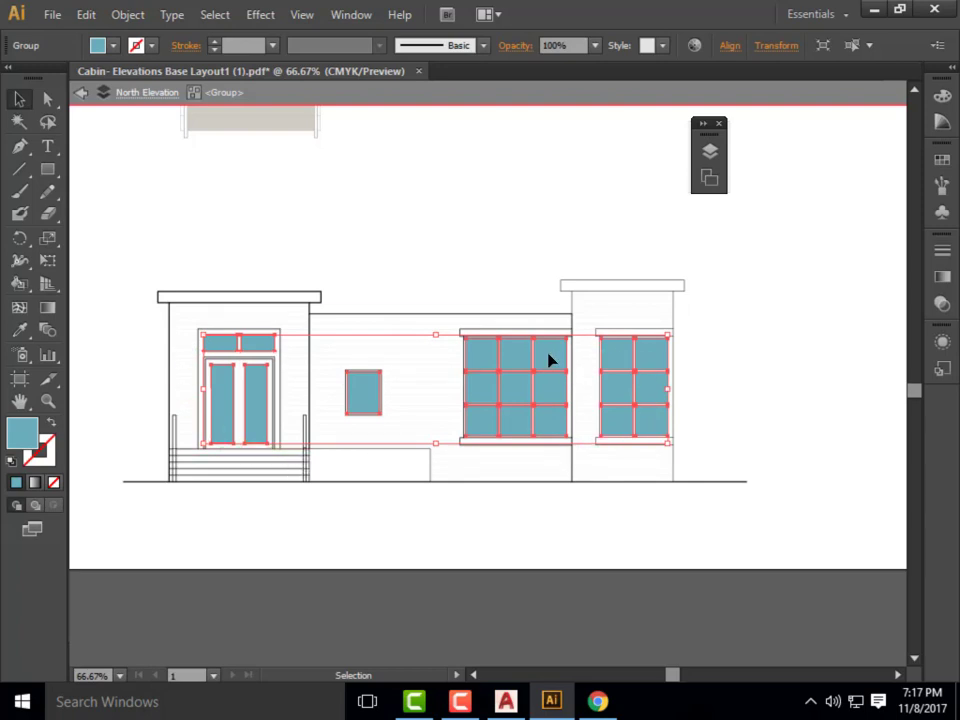
pyautogui.click(127, 15)
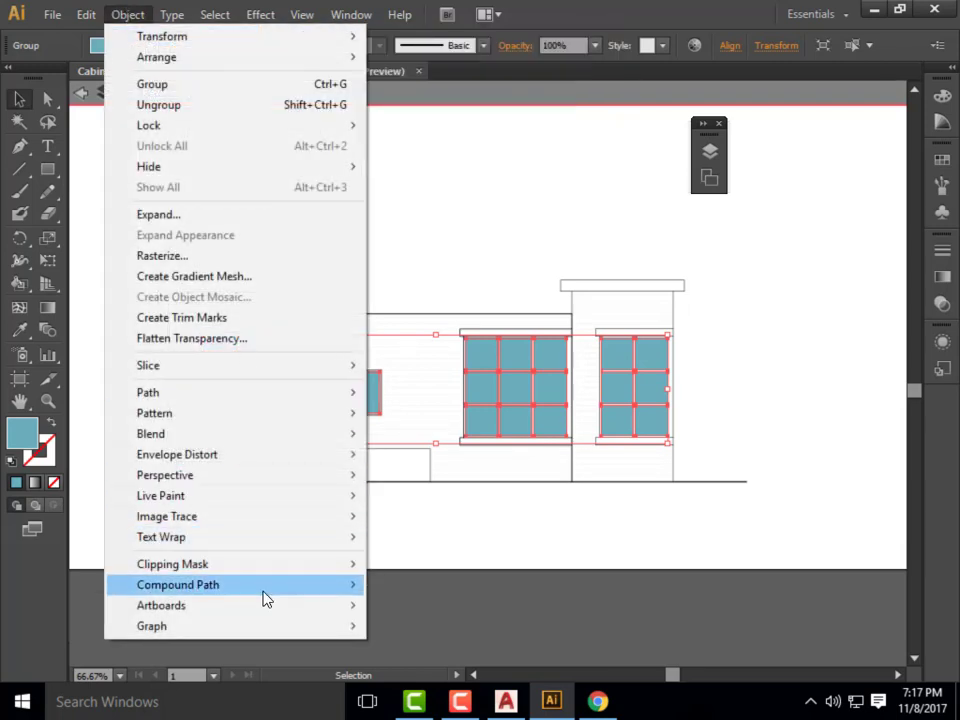
pyautogui.moveTo(266, 598)
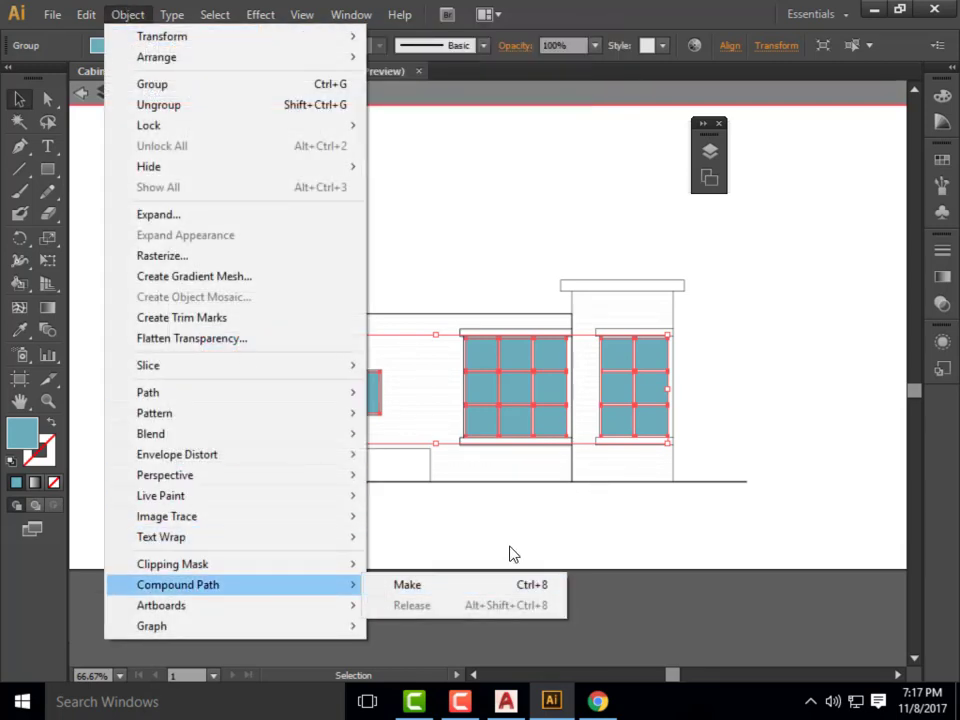
pyautogui.click(801, 309)
# - Apply an opacity mask to the group of blue glass fills and open the mask for editing
pyautogui.click(549, 365)
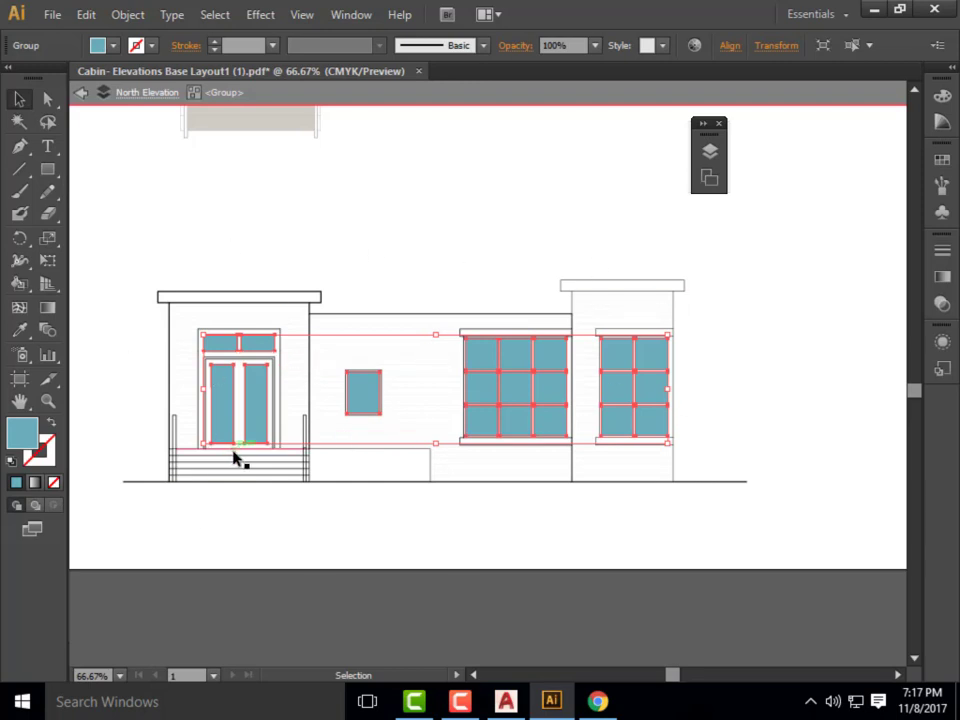
pyautogui.click(940, 308)
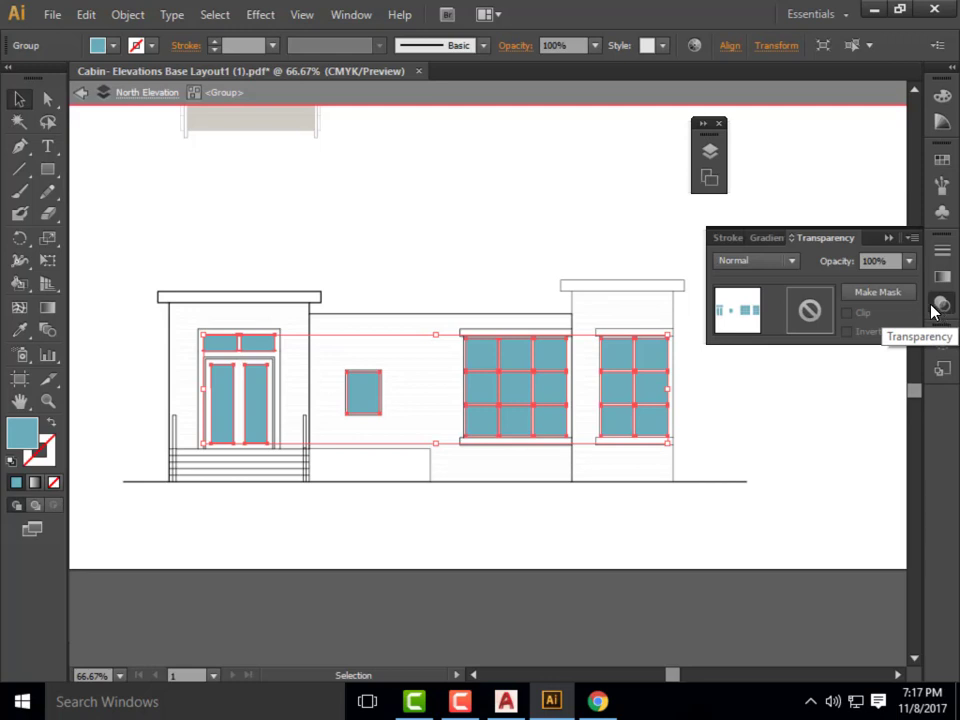
pyautogui.click(877, 292)
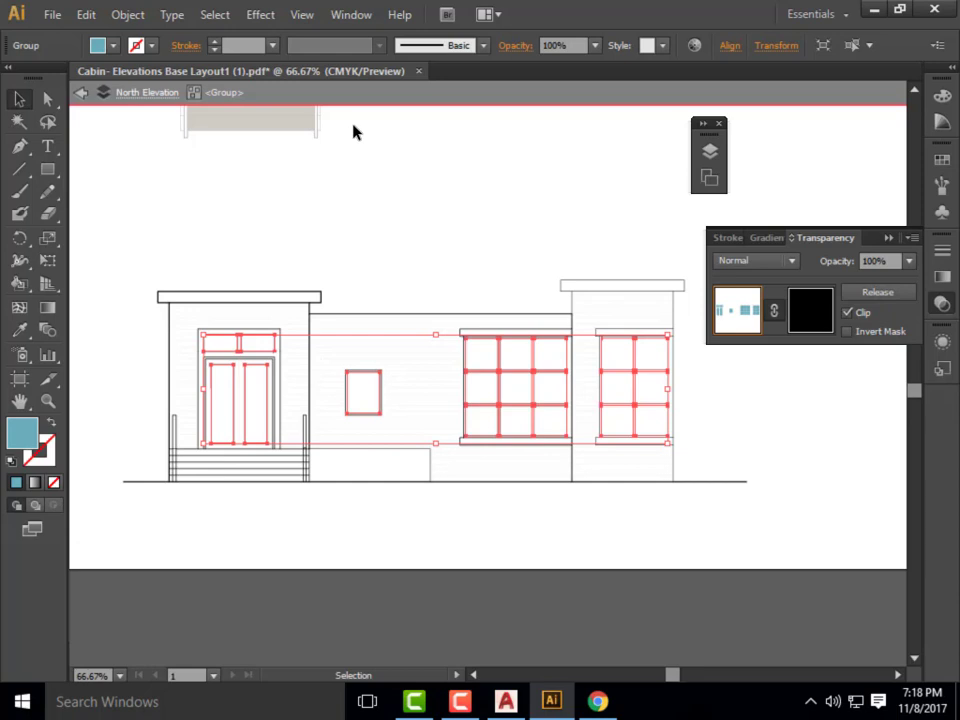
pyautogui.click(811, 310)
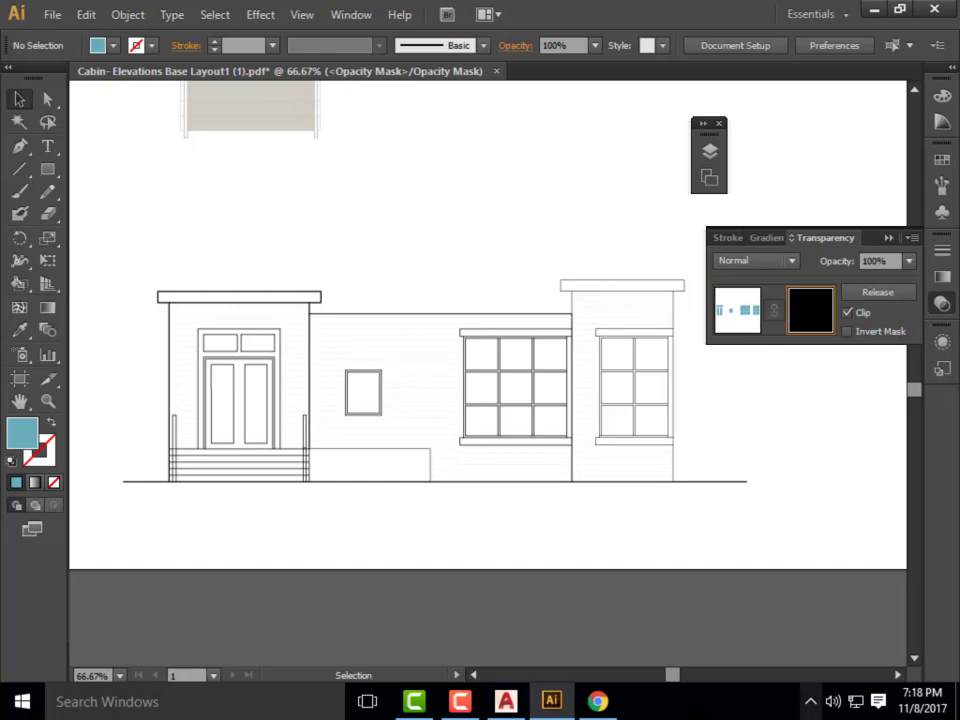
# - Switch to Flickr in the browser, return to the search results and search the photos for "sky background"
pyautogui.click(597, 701)
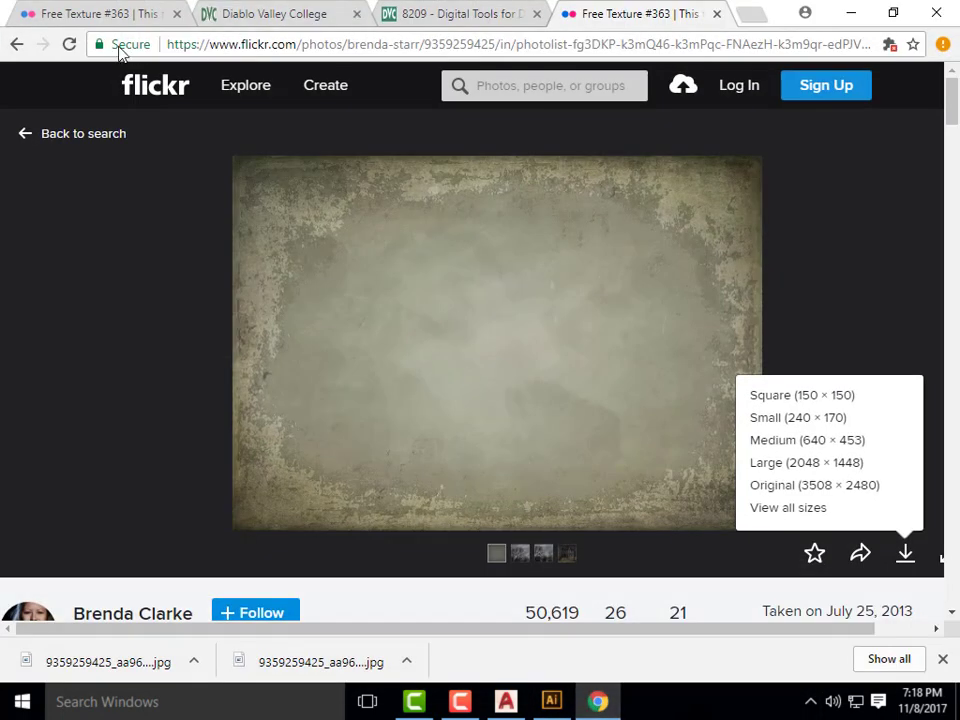
pyautogui.click(14, 45)
pyautogui.click(445, 89)
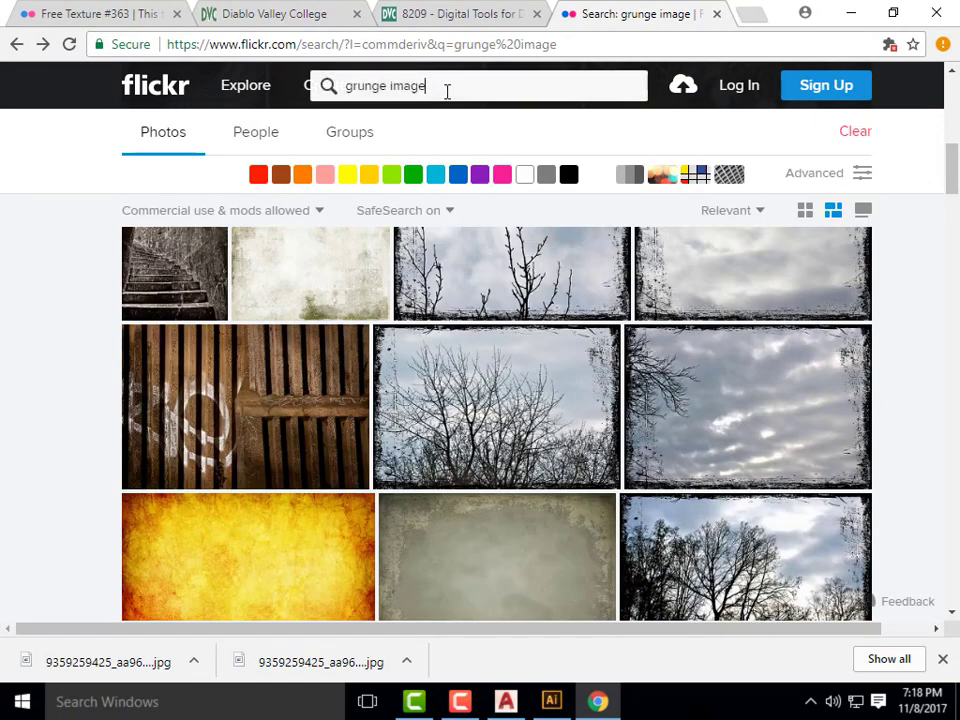
pyautogui.write('sky')
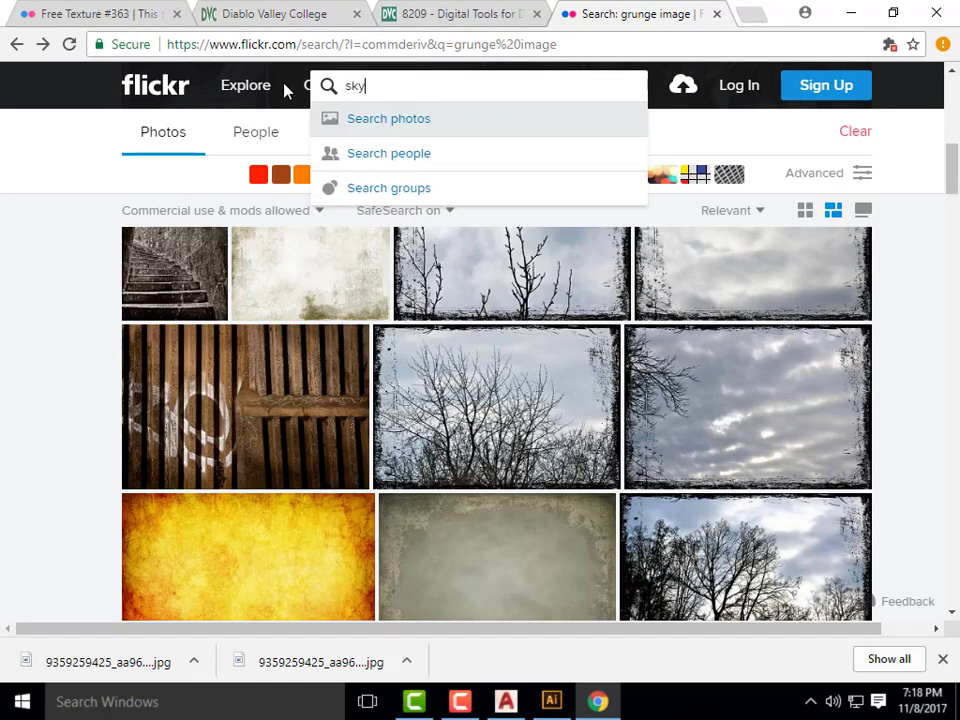
pyautogui.write(' background')
pyautogui.press('Return')
# - Browse the results, dismiss the sign-up prompt, and download the photo "sky 12" in the Large (1024 × 683) size
pyautogui.scroll(-2, 690, 535)
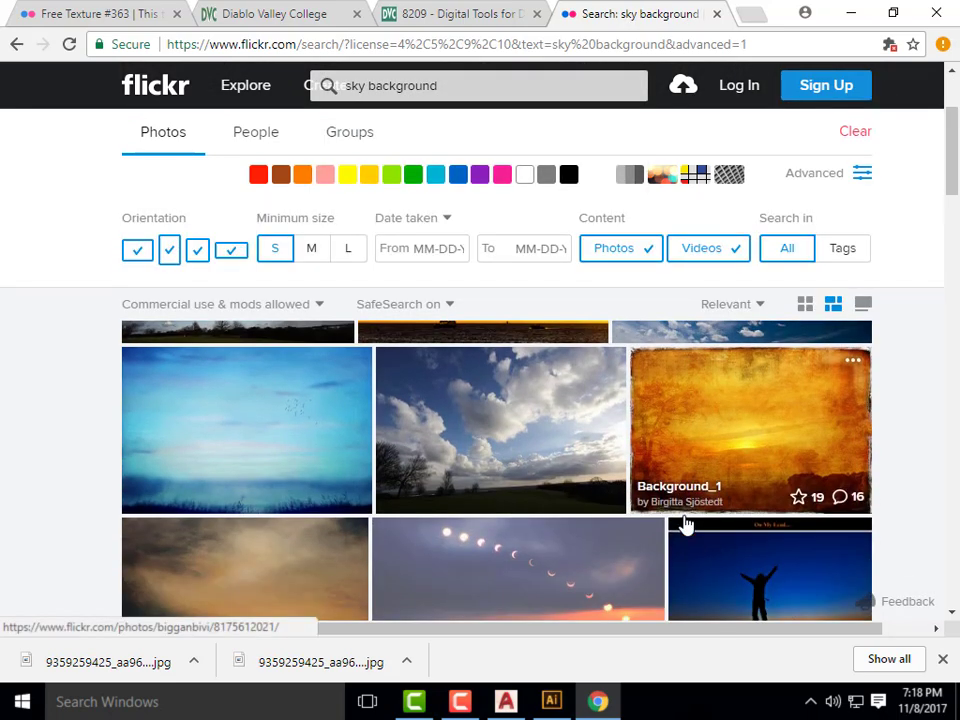
pyautogui.scroll(-2, 595, 458)
pyautogui.scroll(-3, 610, 456)
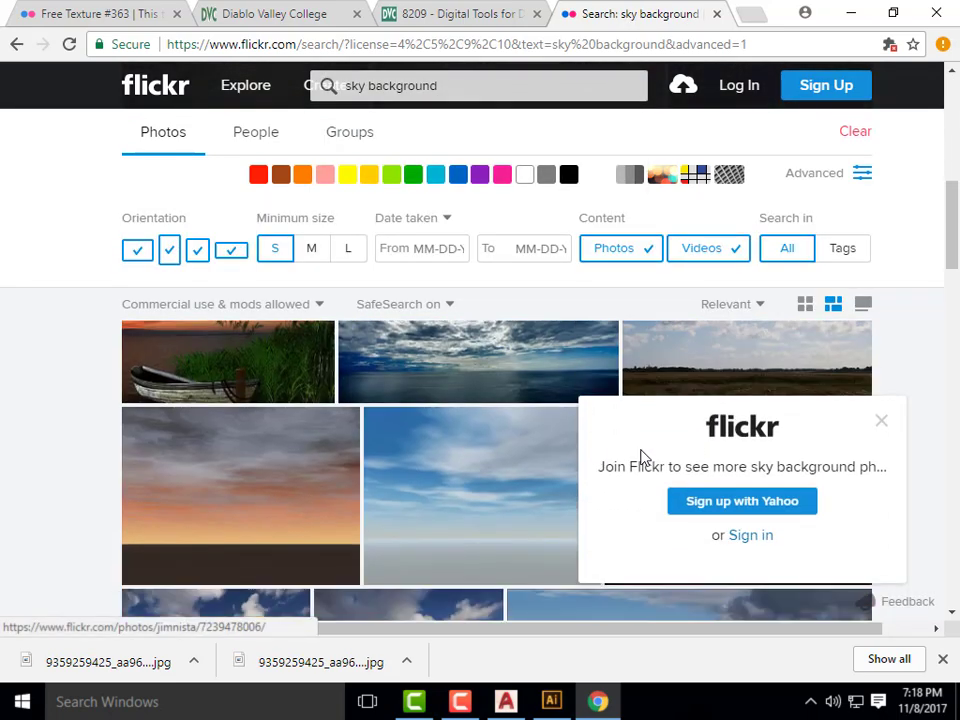
pyautogui.click(881, 421)
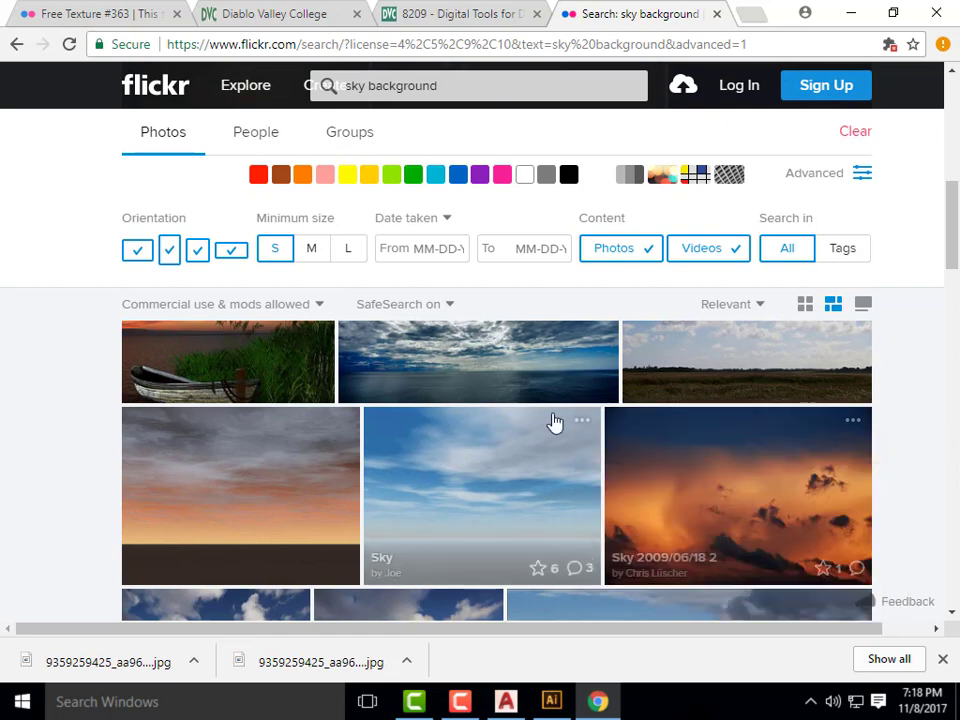
pyautogui.scroll(-2, 553, 420)
pyautogui.scroll(-2, 634, 443)
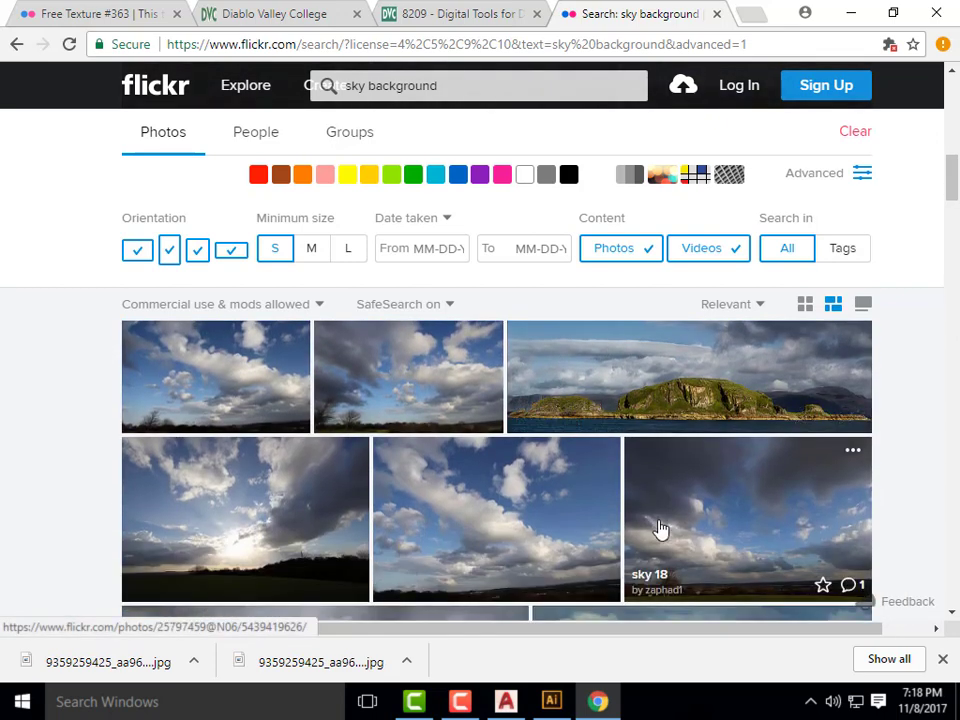
pyautogui.click(471, 482)
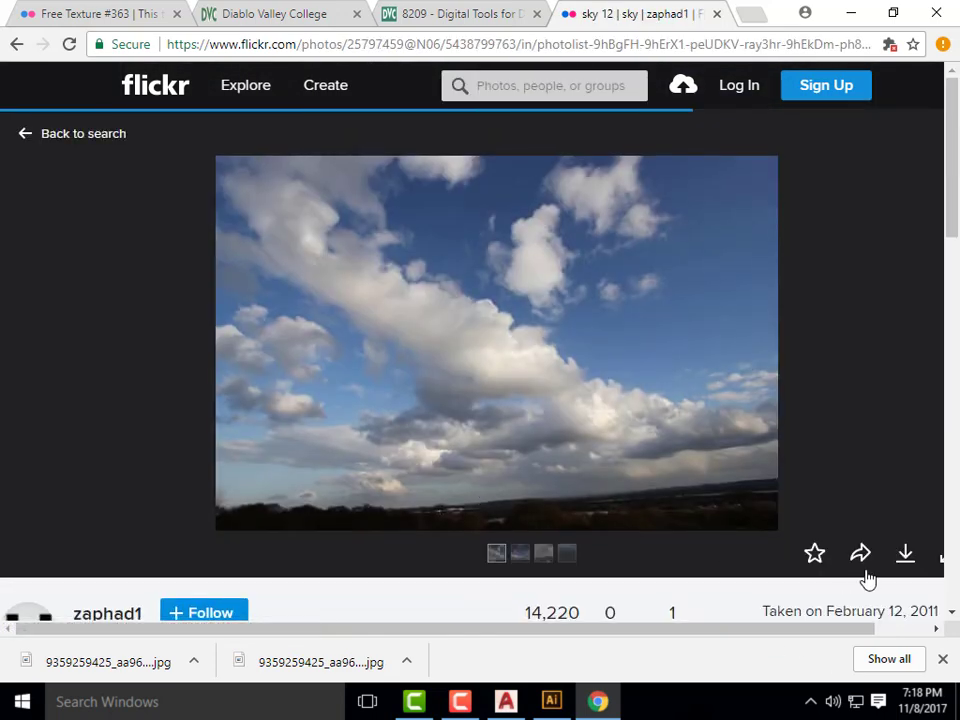
pyautogui.click(910, 562)
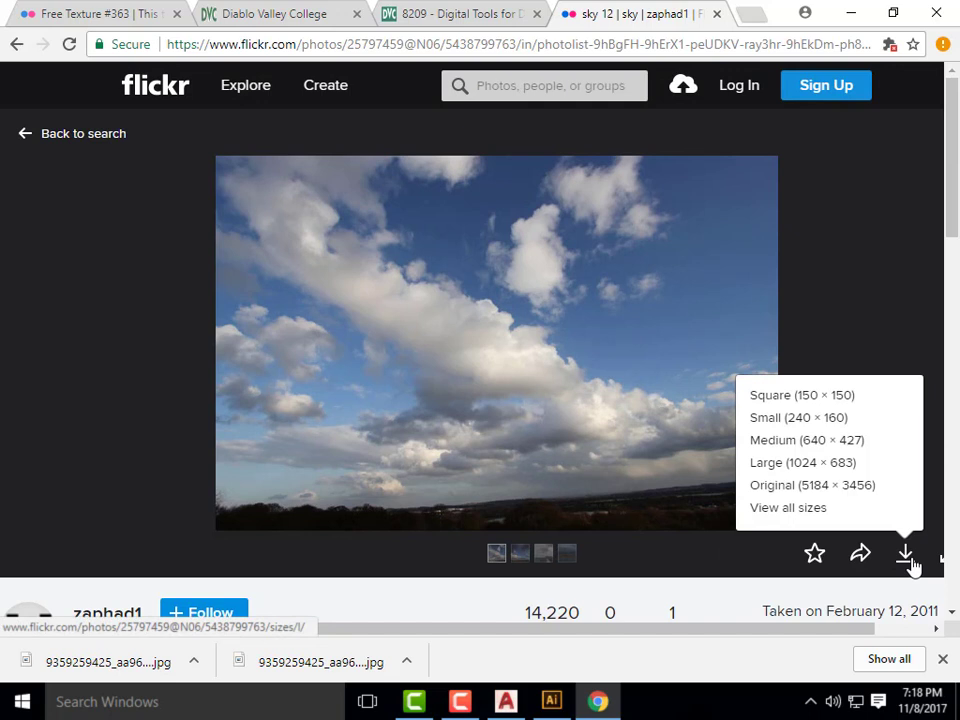
pyautogui.click(840, 466)
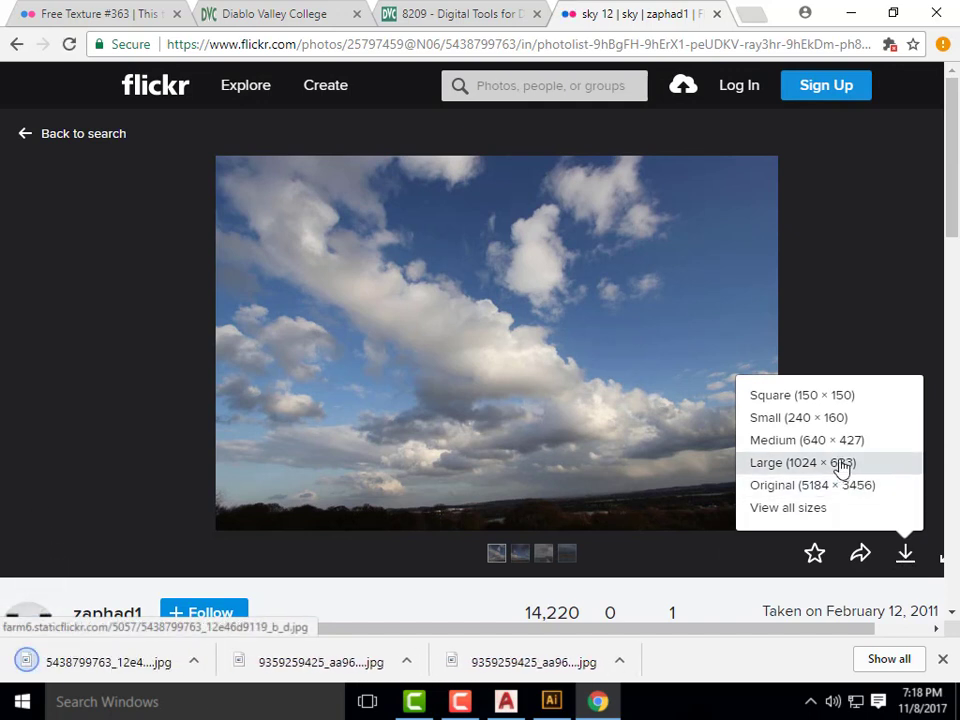
# - Return to Illustrator and place the downloaded sky photo inside the glass group's opacity mask
pyautogui.click(857, 13)
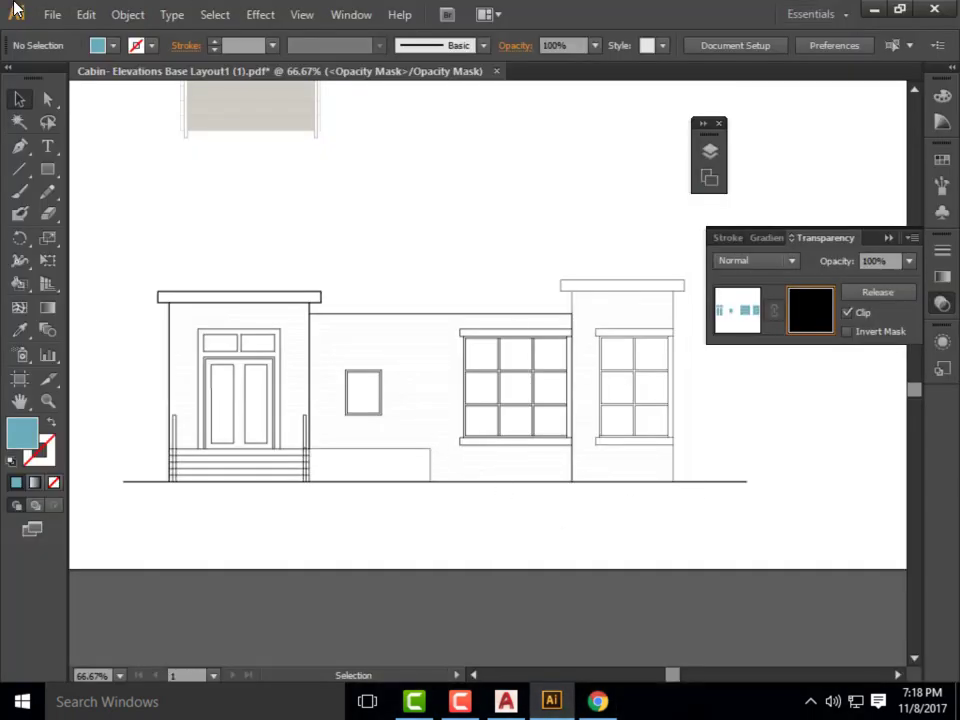
pyautogui.click(54, 14)
pyautogui.click(86, 317)
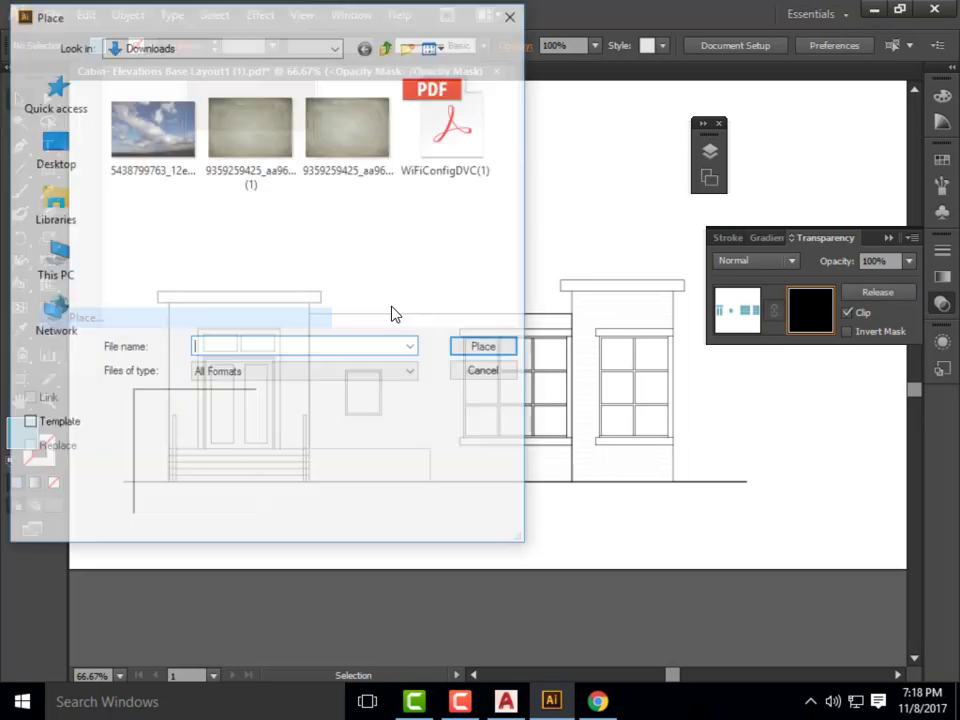
pyautogui.click(155, 130)
pyautogui.click(486, 348)
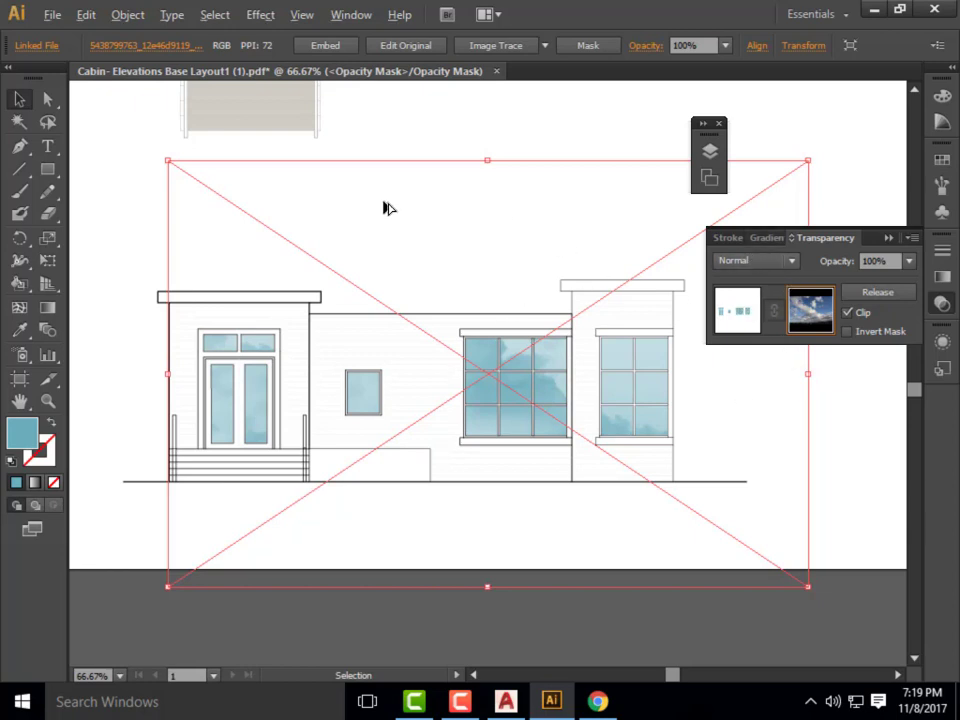
# - Reduce the mask's sky image in height and slightly in width, and reposition it over the elevation's windows and doors
pyautogui.scroll(-1, 384, 208)
pyautogui.scroll(1, 467, 251)
pyautogui.moveTo(459, 146); pyautogui.dragTo(458, 199)
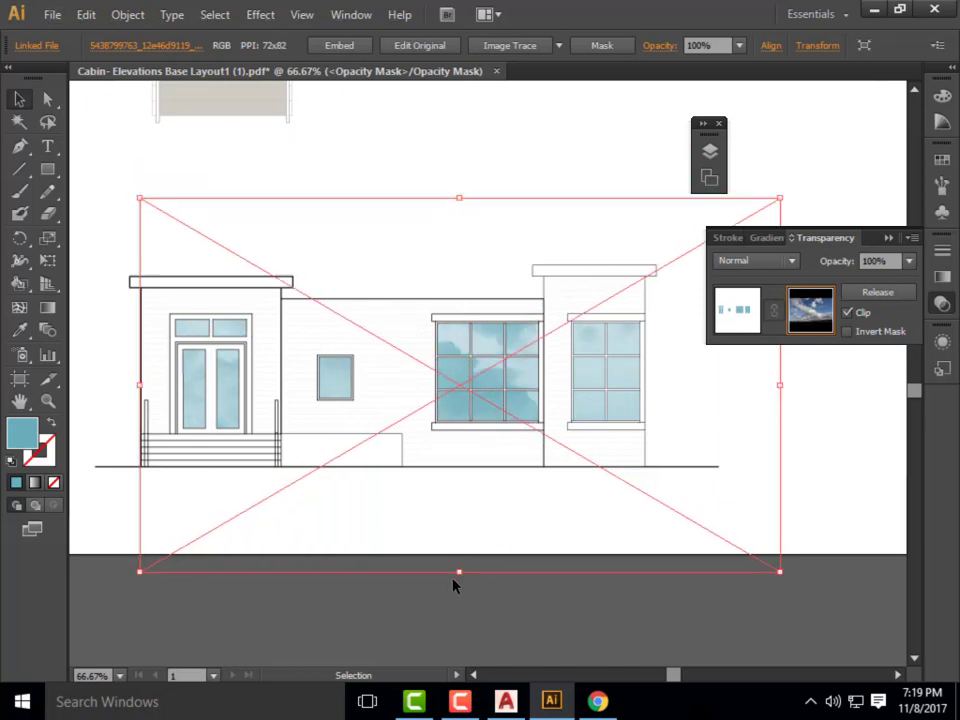
pyautogui.moveTo(459, 572); pyautogui.dragTo(460, 531)
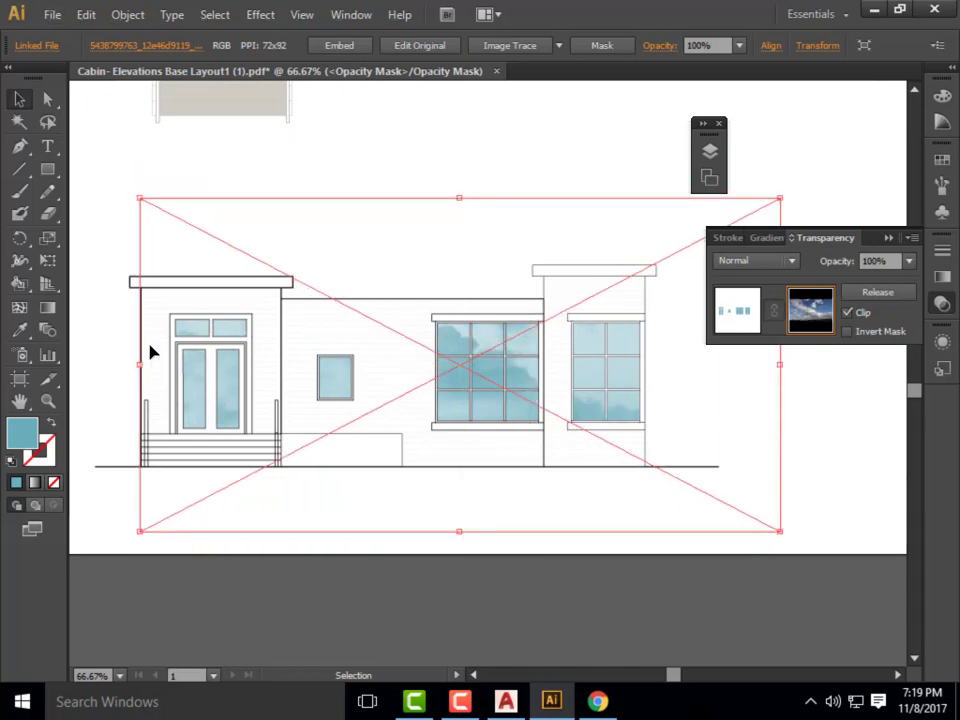
pyautogui.moveTo(139, 364); pyautogui.dragTo(126, 364)
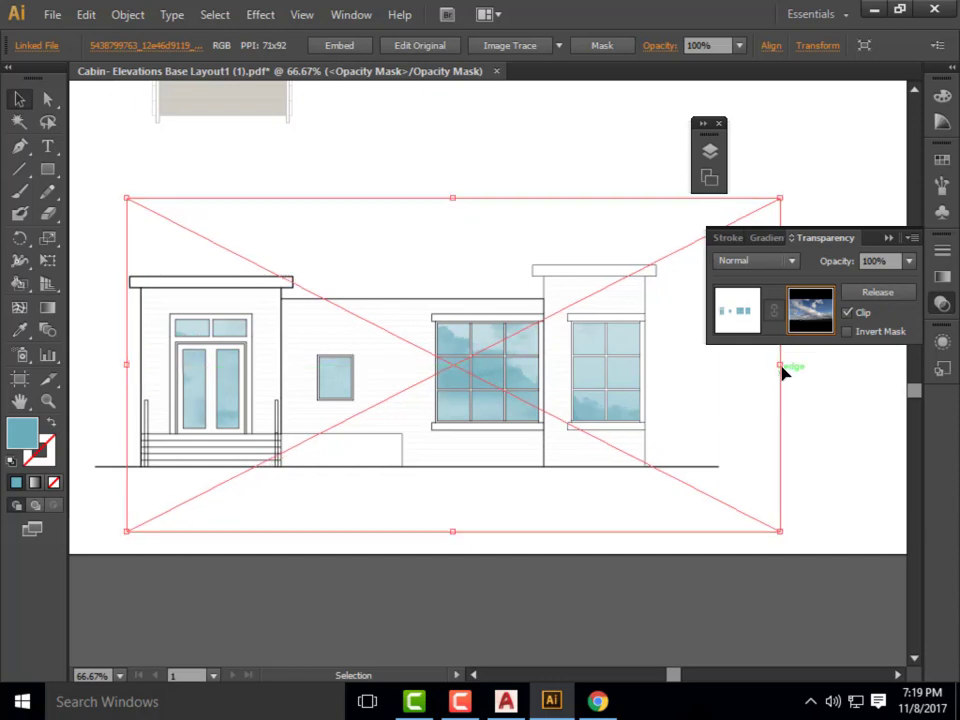
pyautogui.moveTo(785, 372); pyautogui.dragTo(765, 366)
pyautogui.moveTo(561, 371)
pyautogui.mouseDown()
pyautogui.moveTo(572, 362)
pyautogui.moveTo(557, 380)
pyautogui.moveTo(580, 368)
pyautogui.mouseUp()
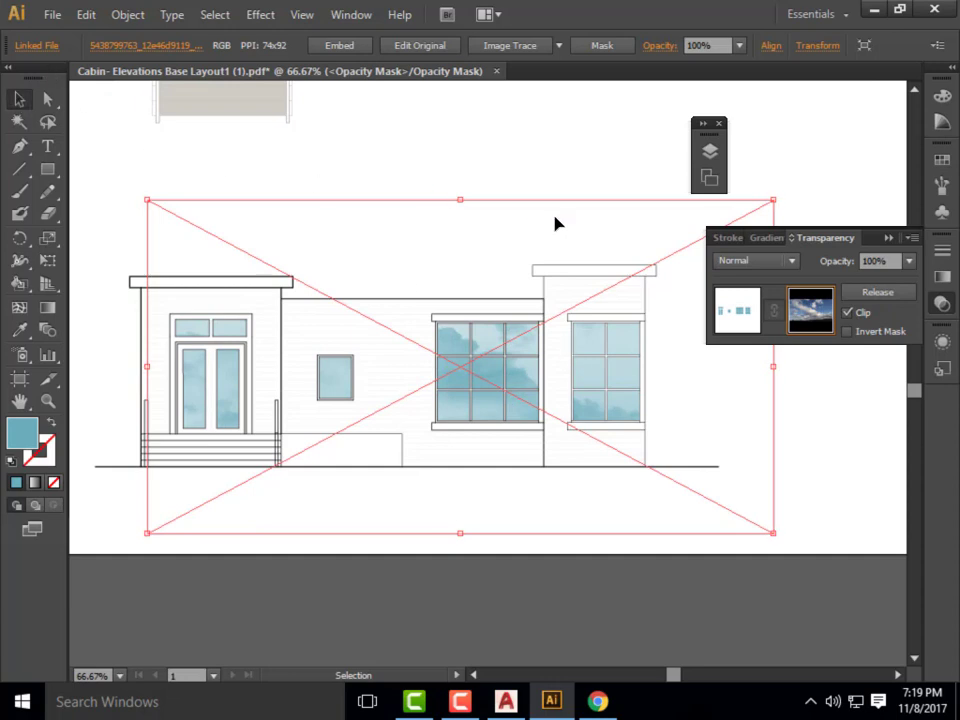
# - Set the opacity of the sky image inside the mask to 60% and deselect it
pyautogui.click(541, 161)
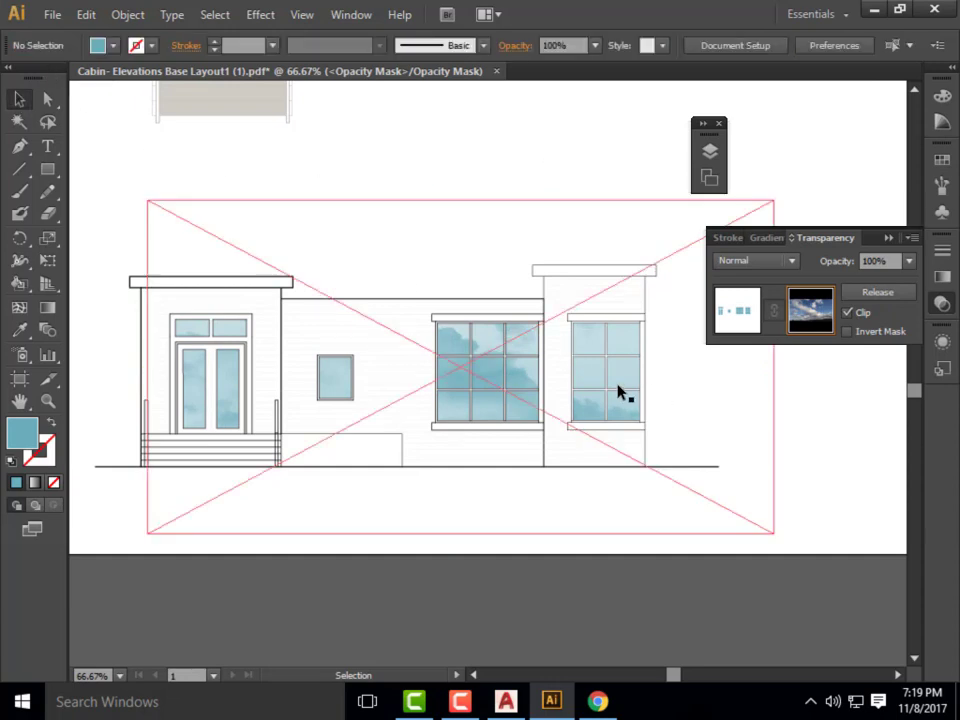
pyautogui.click(577, 357)
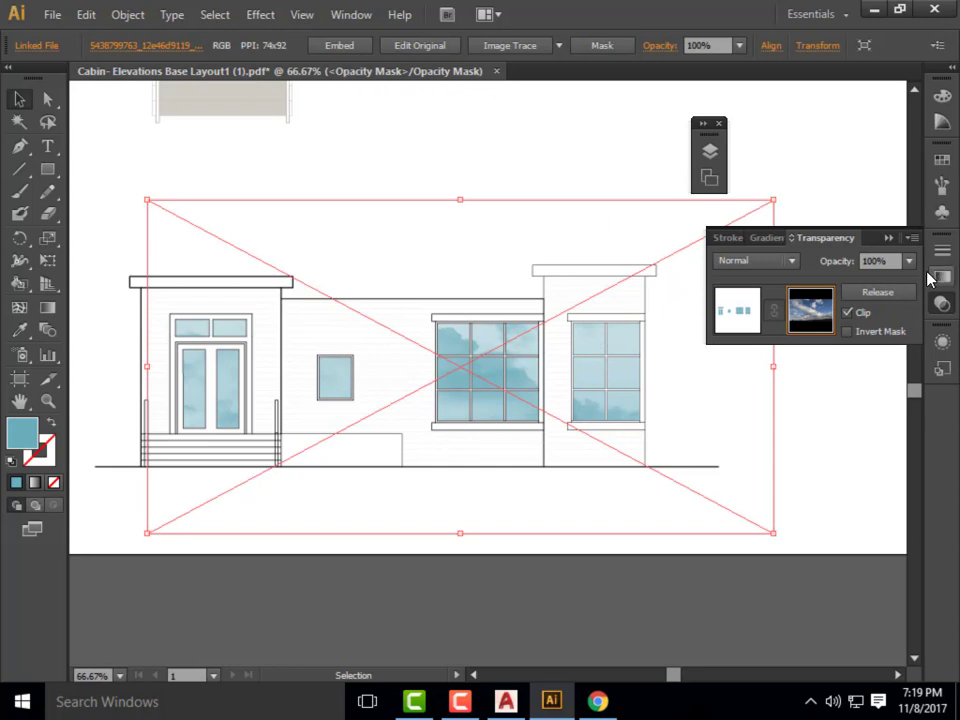
pyautogui.moveTo(891, 263); pyautogui.dragTo(843, 262)
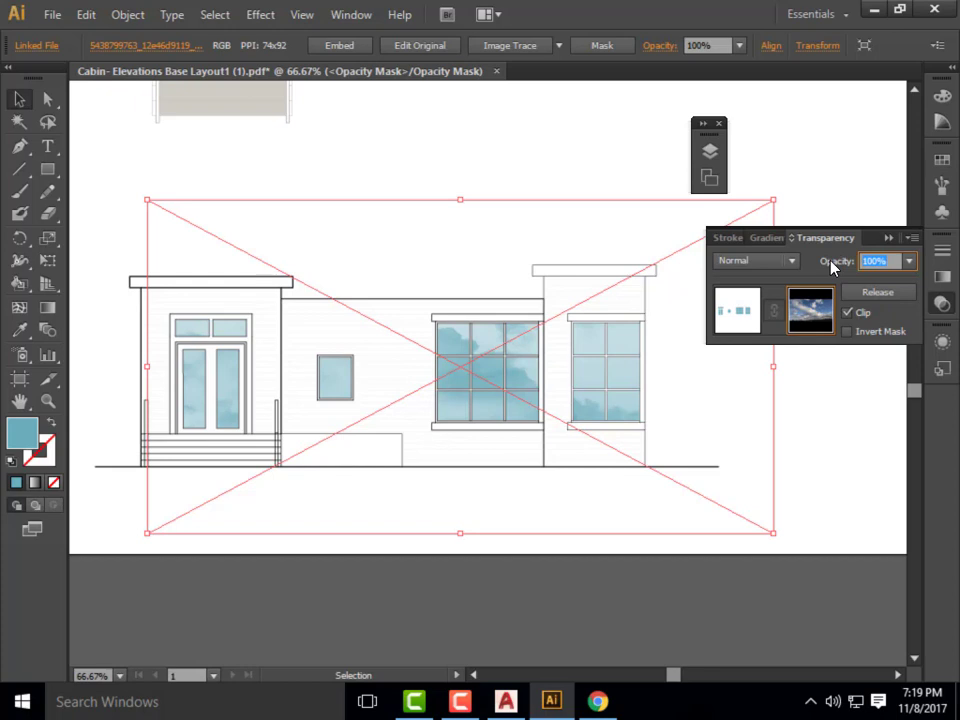
pyautogui.write('60')
pyautogui.press('Return')
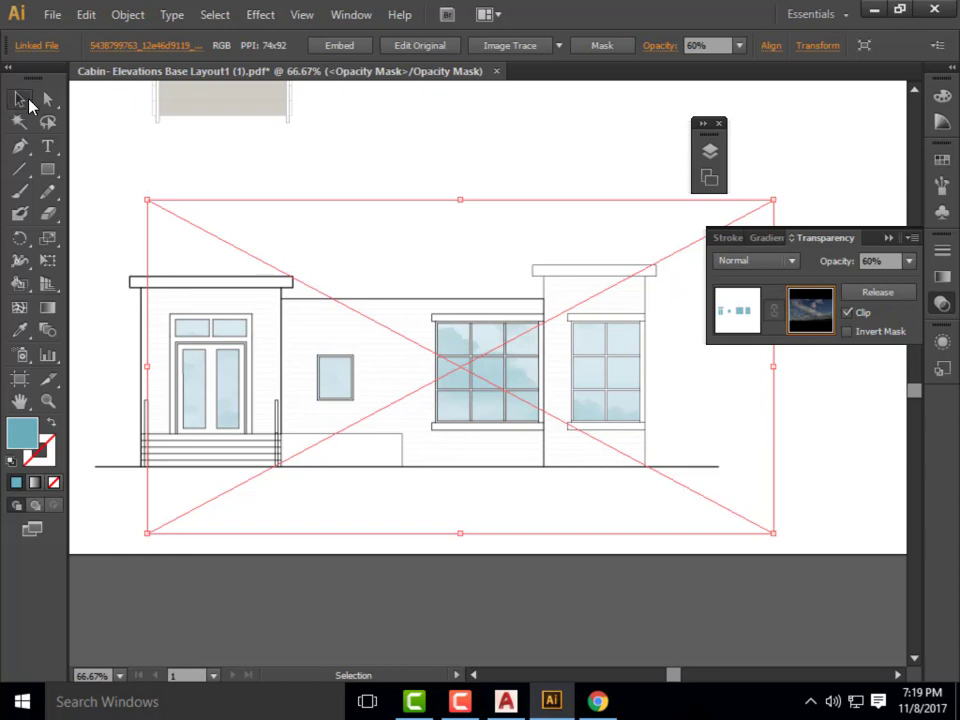
pyautogui.click(318, 240)
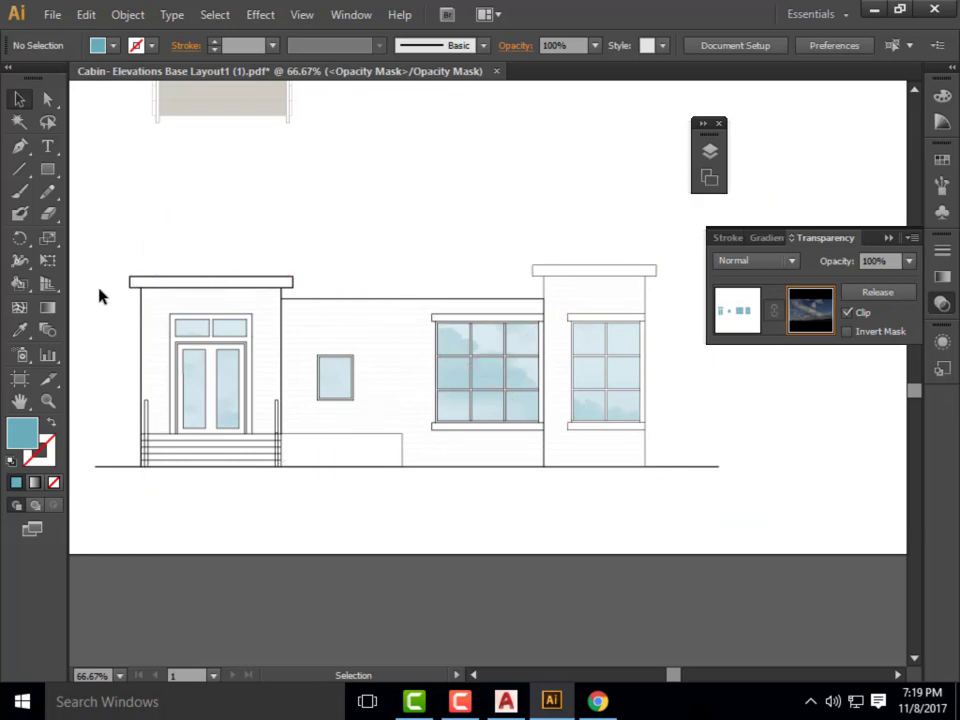
pyautogui.click(19, 283)
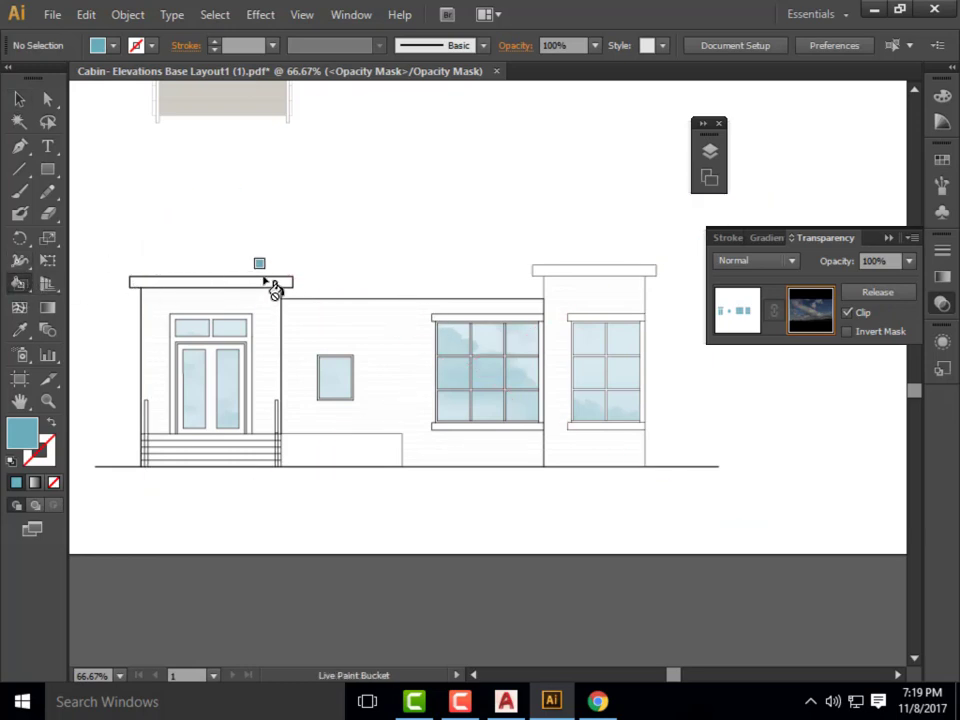
pyautogui.click(19, 99)
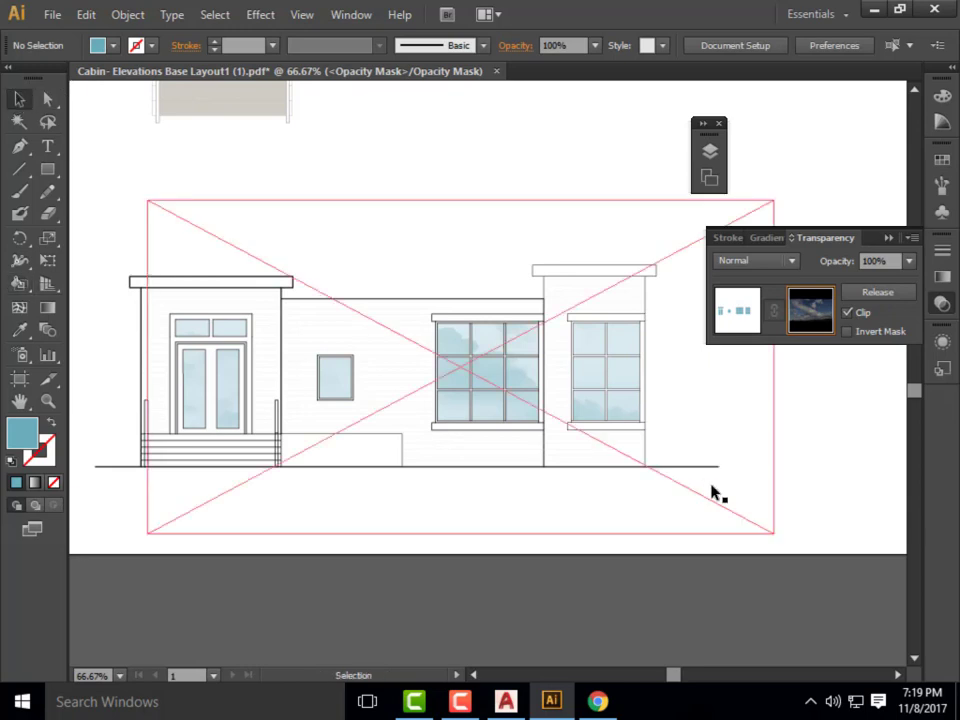
pyautogui.click(888, 238)
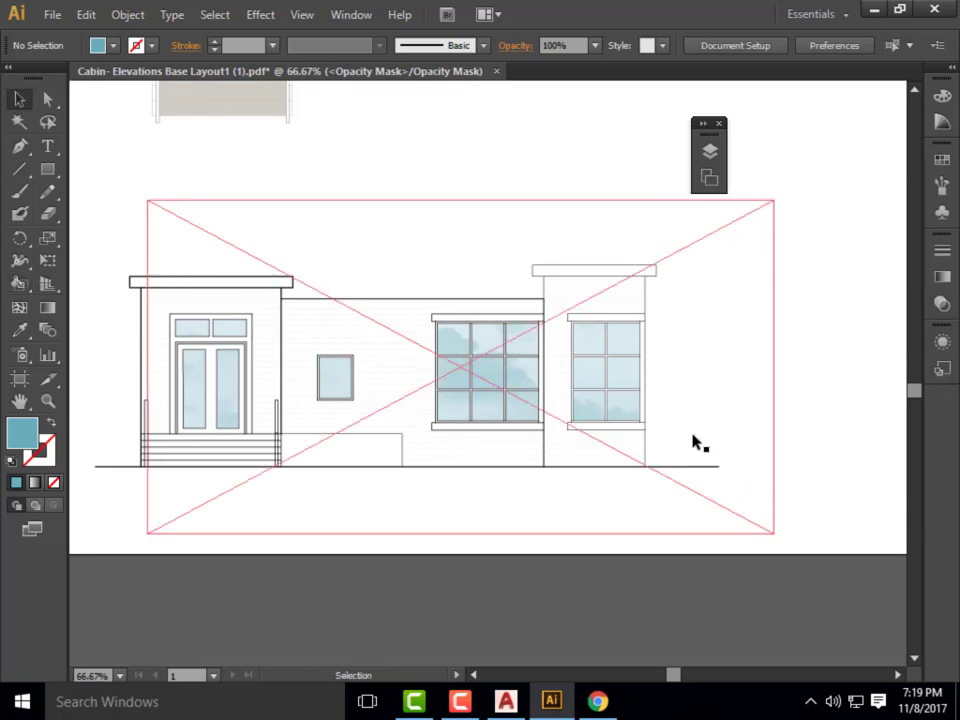
pyautogui.click(712, 438)
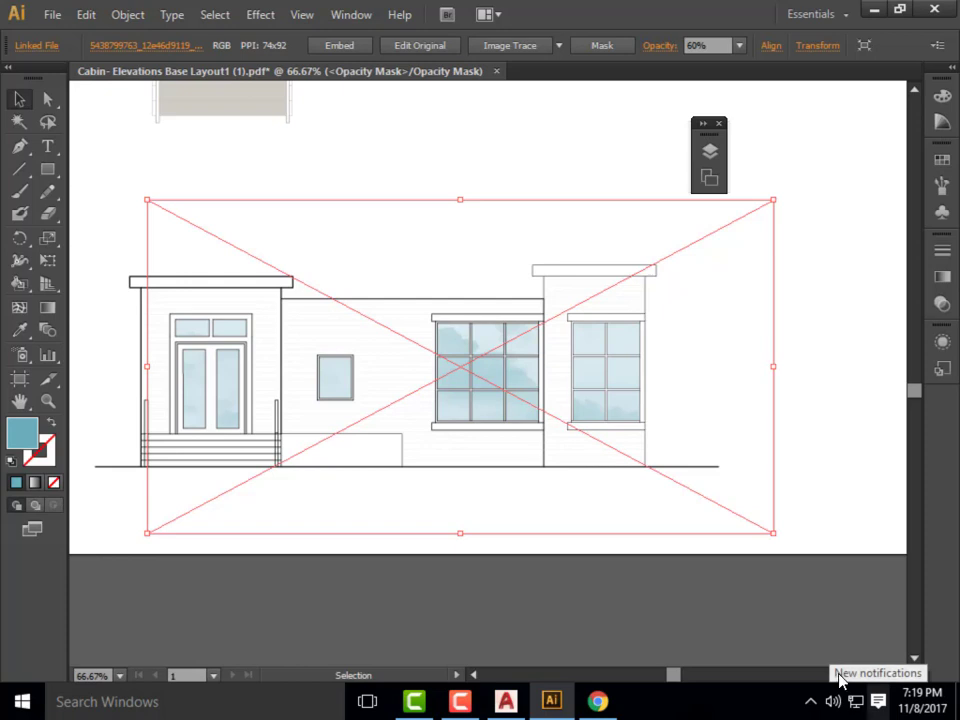
# - Undo the opacity mask, the Live Paint expansion and the glass fills, back to the selected, unpainted Live Paint group
pyautogui.press('a')
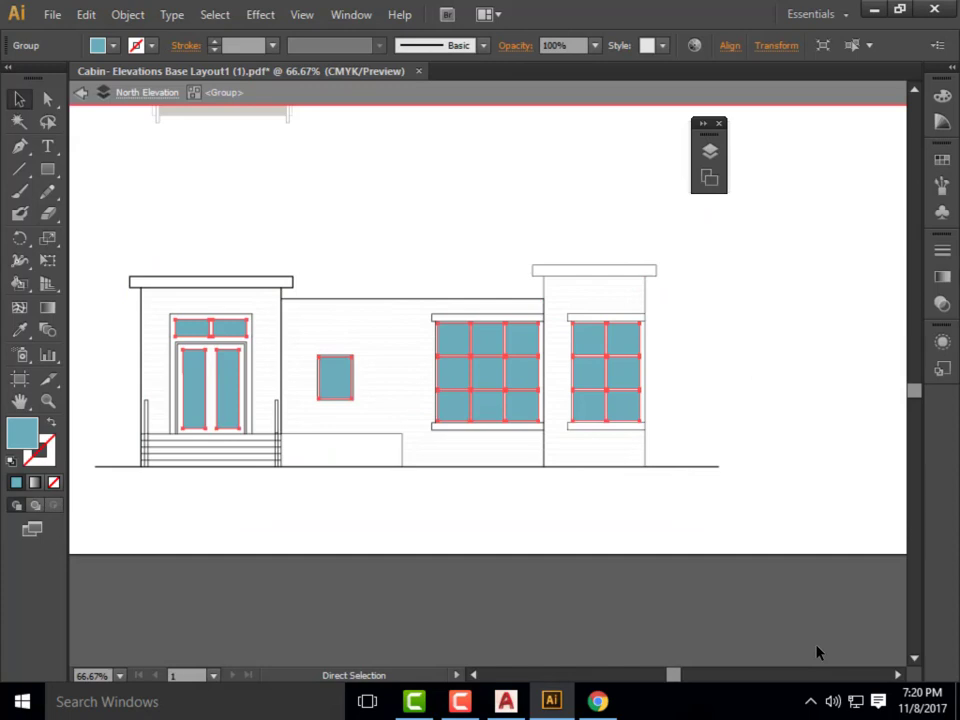
pyautogui.hotkey('ctrl', 'alt', 'x')
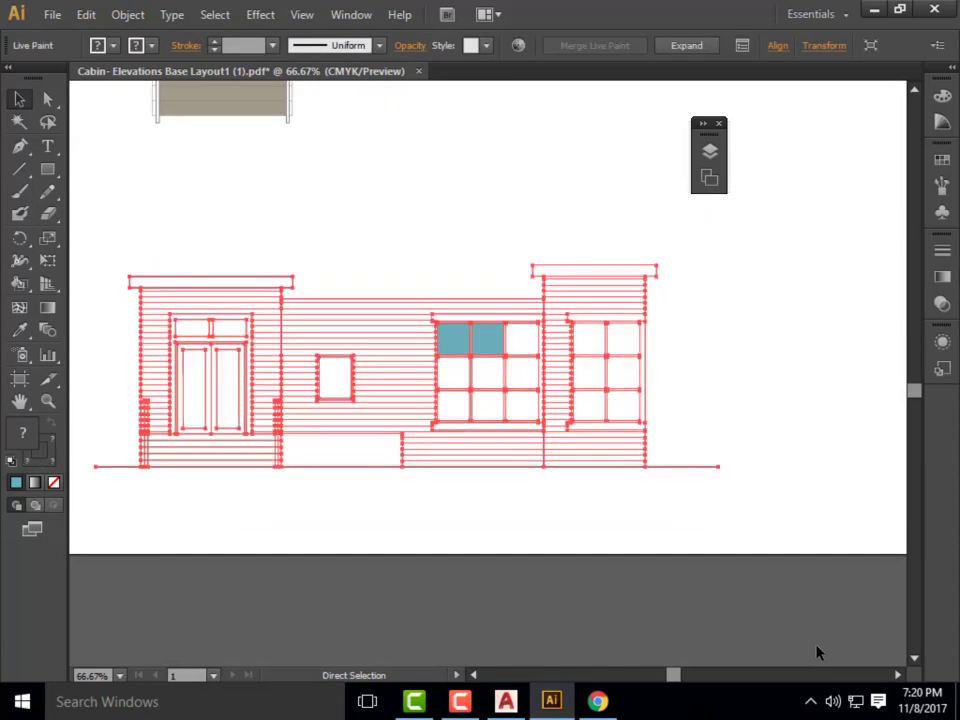
pyautogui.press('v')
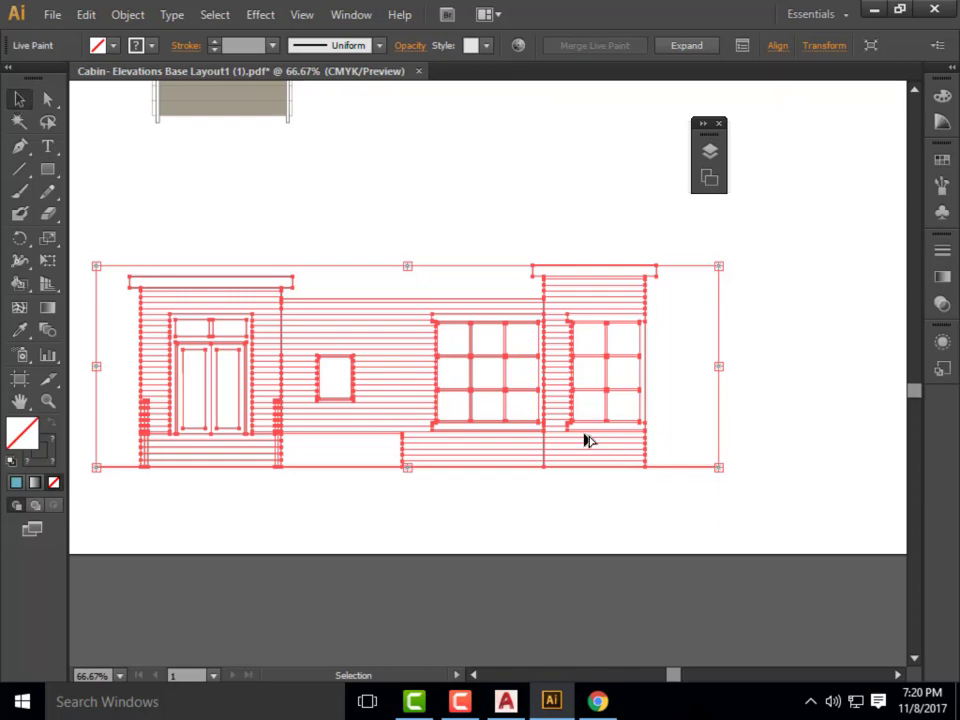
pyautogui.scroll(1, 588, 441)
pyautogui.scroll(-1, 563, 428)
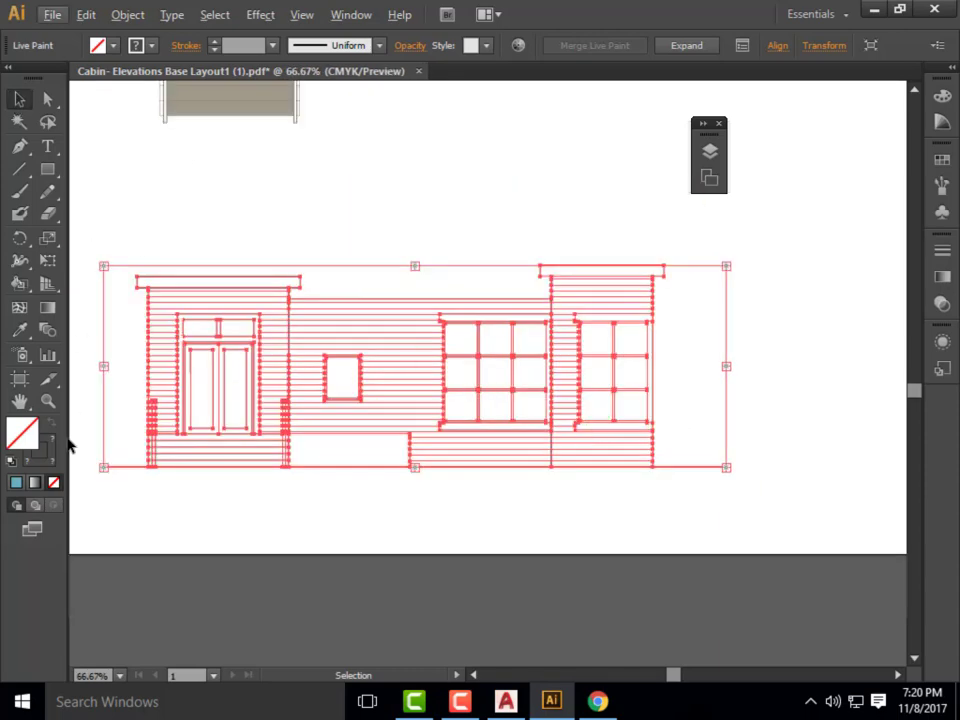
# - Try to set the selected Live Paint group's fill colour to 76CECE, and undo the change
pyautogui.doubleClick(31, 432)
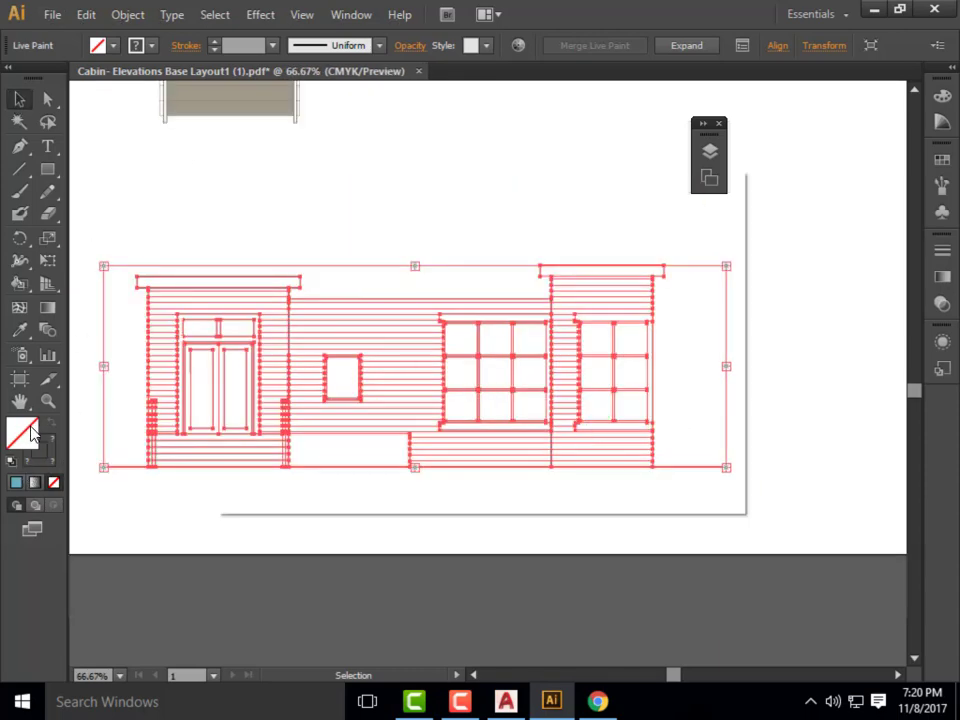
pyautogui.click(333, 275)
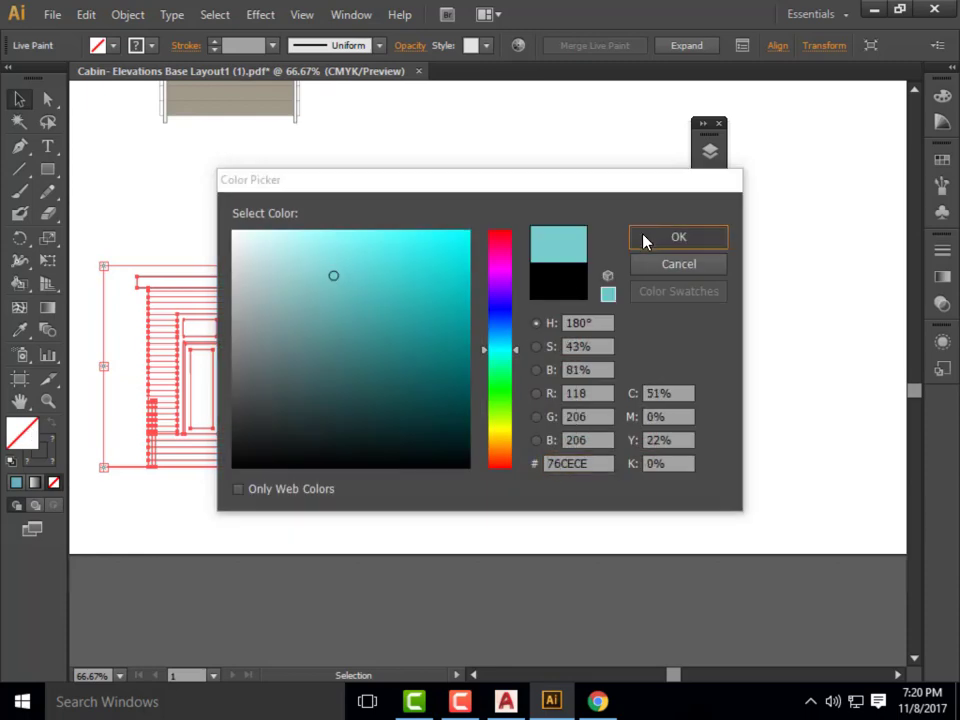
pyautogui.click(675, 237)
pyautogui.hotkey('ctrl', 'z')
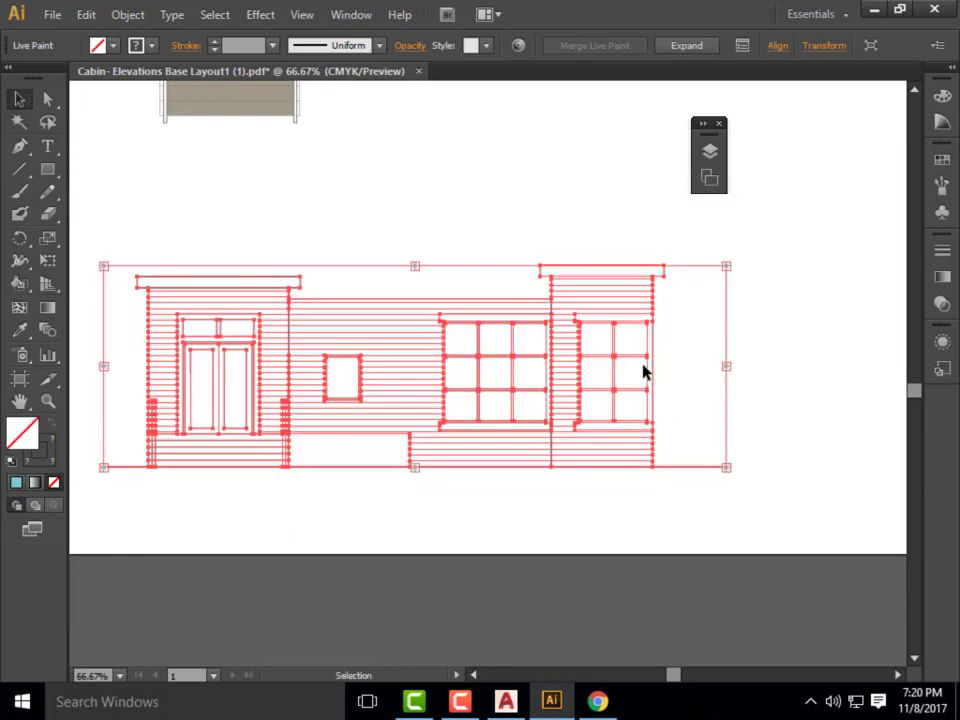
pyautogui.click(135, 14)
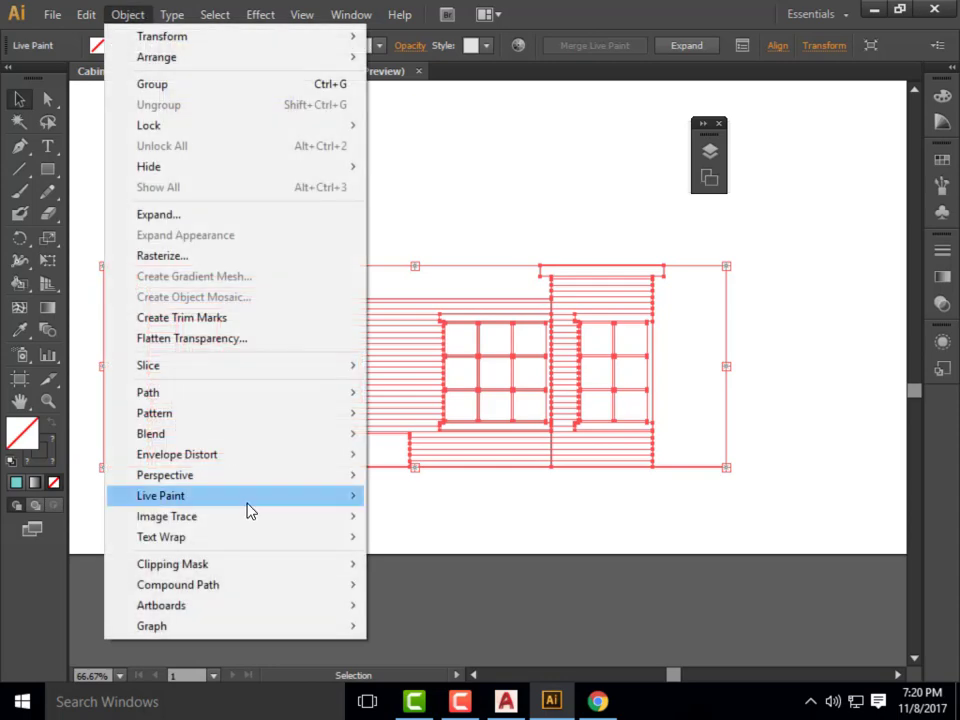
pyautogui.moveTo(193, 497)
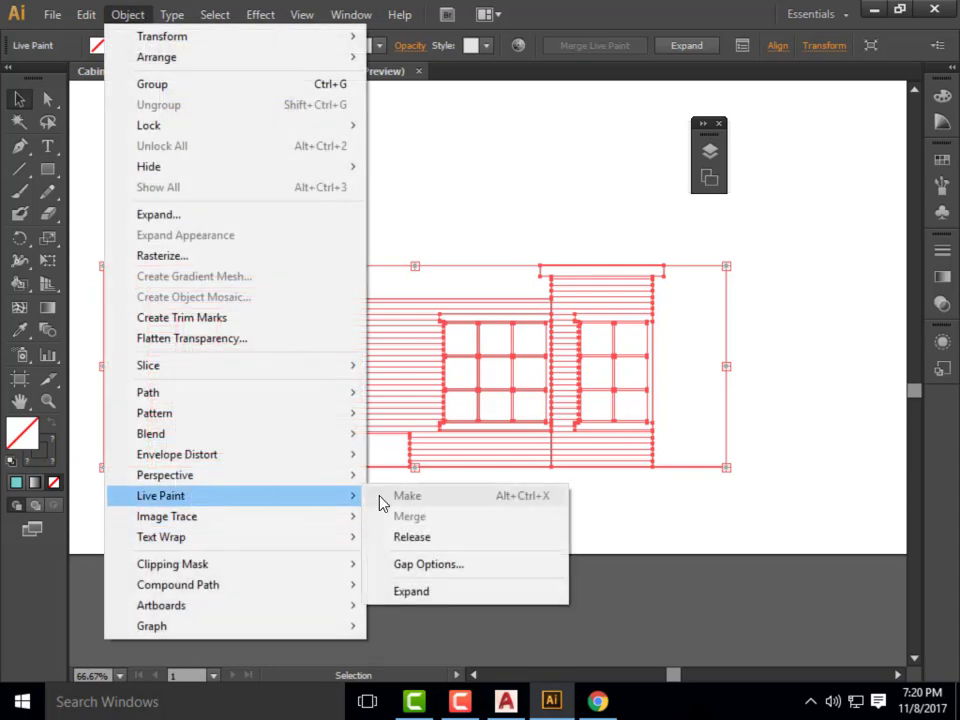
pyautogui.click(771, 420)
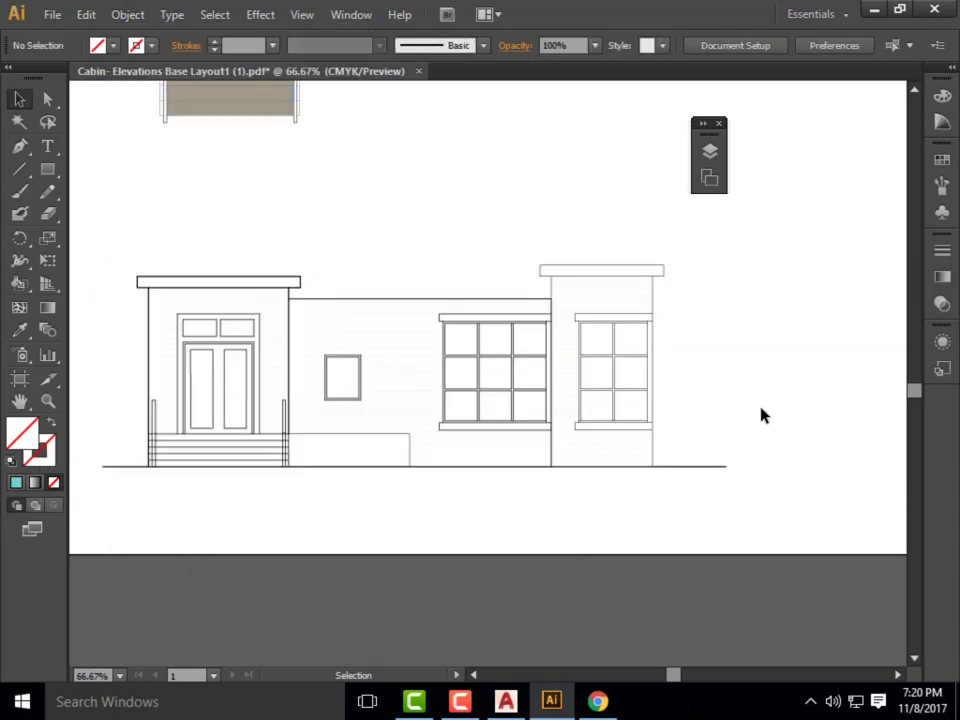
# - Select the North Elevation's Live Paint group and set the Live Paint Bucket's fill colour to teal 63C6C6
pyautogui.click(575, 406)
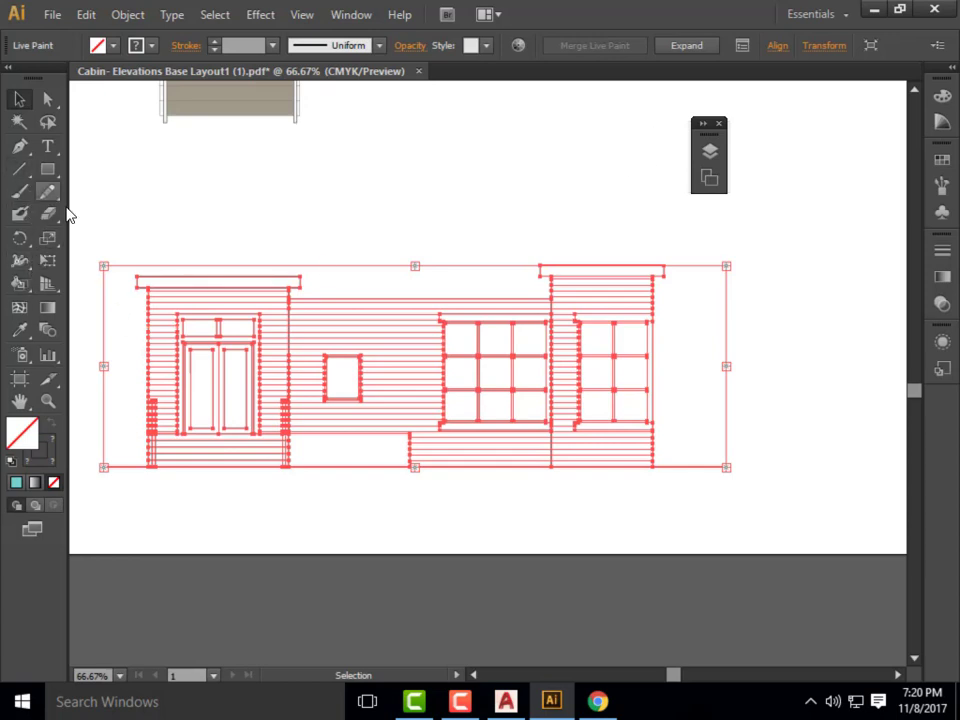
pyautogui.click(22, 288)
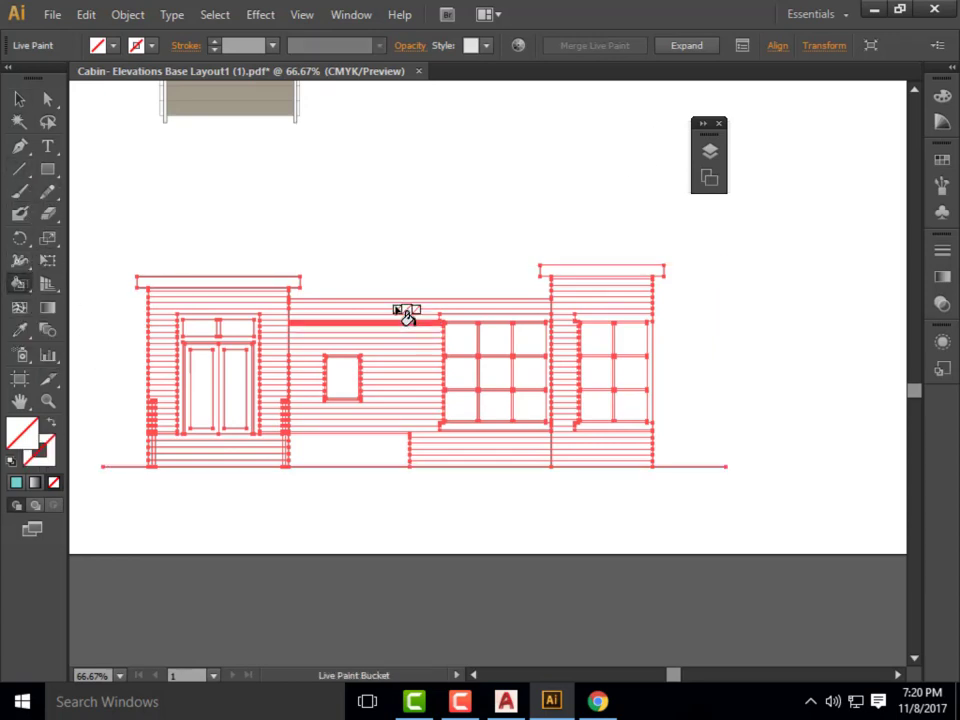
pyautogui.doubleClick(33, 441)
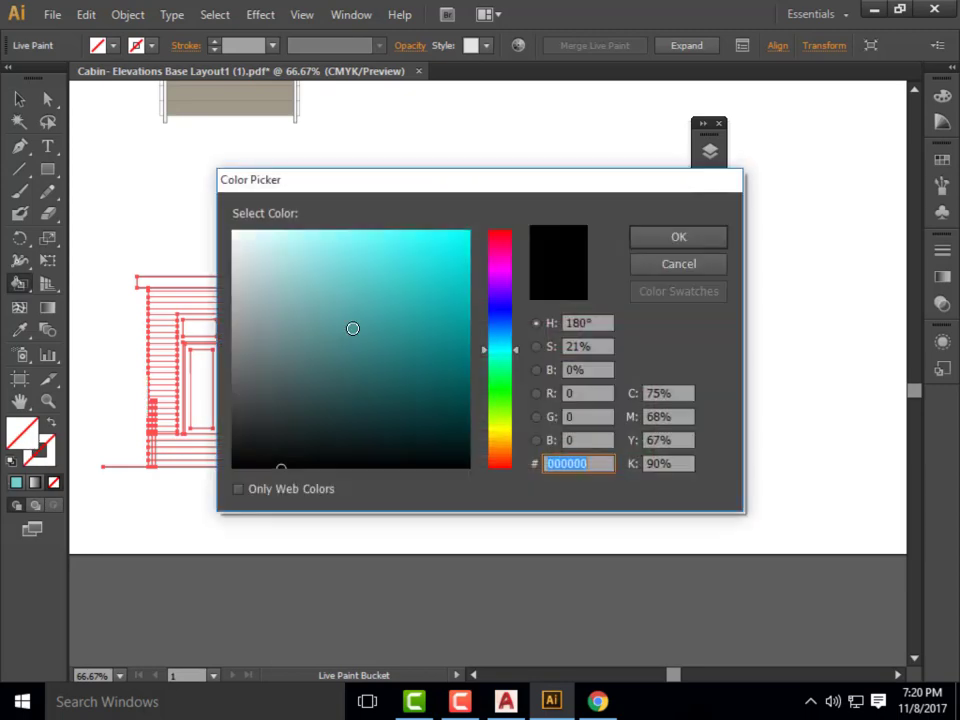
pyautogui.click(351, 282)
pyautogui.click(668, 237)
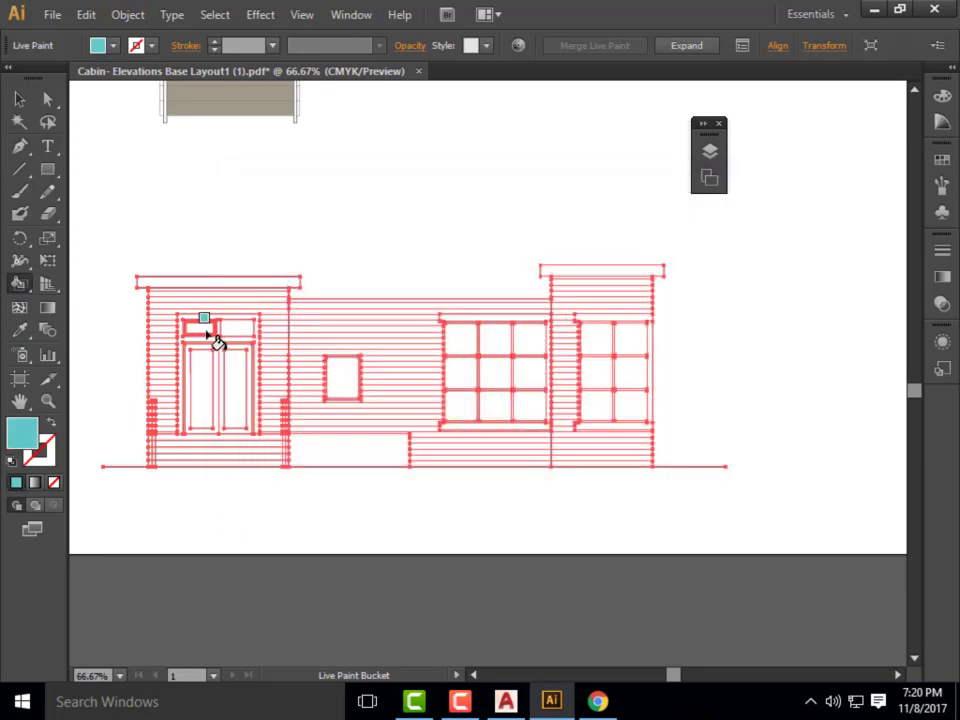
# - Fill the entrance door's two transom panes, its two door panes and the small window's glass with teal
pyautogui.click(208, 329)
pyautogui.click(240, 329)
pyautogui.click(236, 378)
pyautogui.click(206, 372)
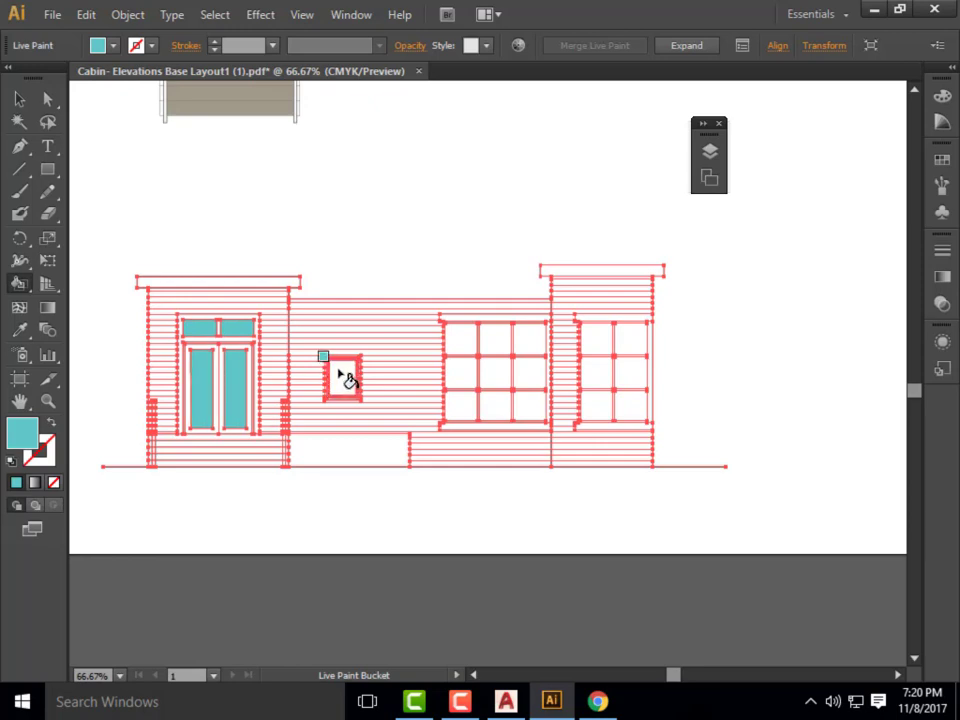
pyautogui.click(342, 377)
# - Fill all nine panes of the elevation's three-by-three window with teal
pyautogui.click(460, 339)
pyautogui.click(495, 339)
pyautogui.click(529, 339)
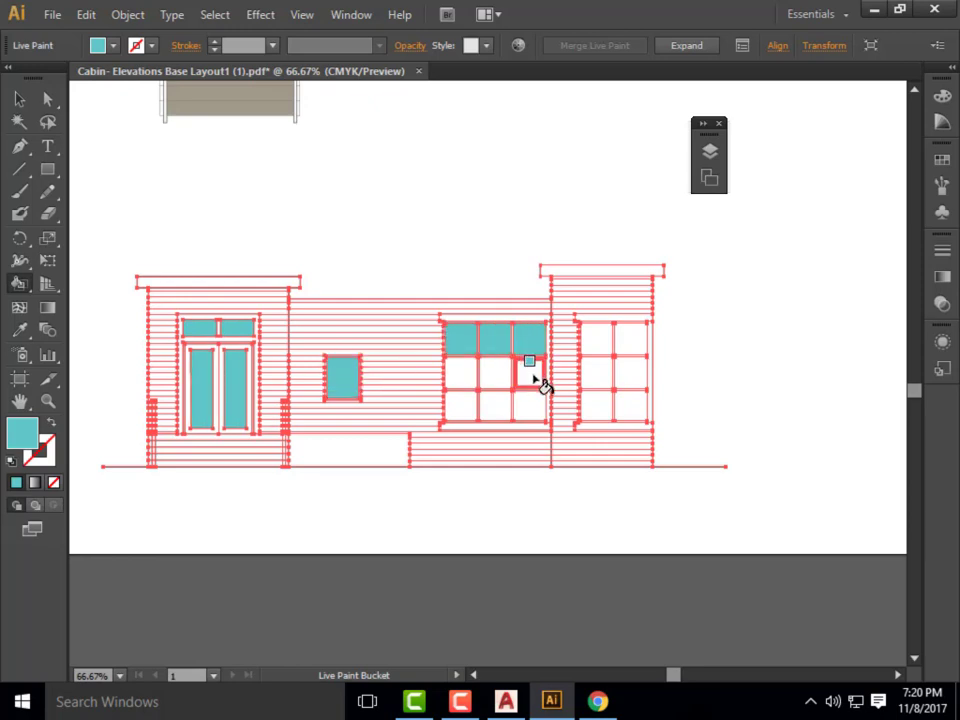
pyautogui.click(529, 373)
pyautogui.click(490, 375)
pyautogui.click(460, 373)
pyautogui.click(462, 405)
pyautogui.click(508, 407)
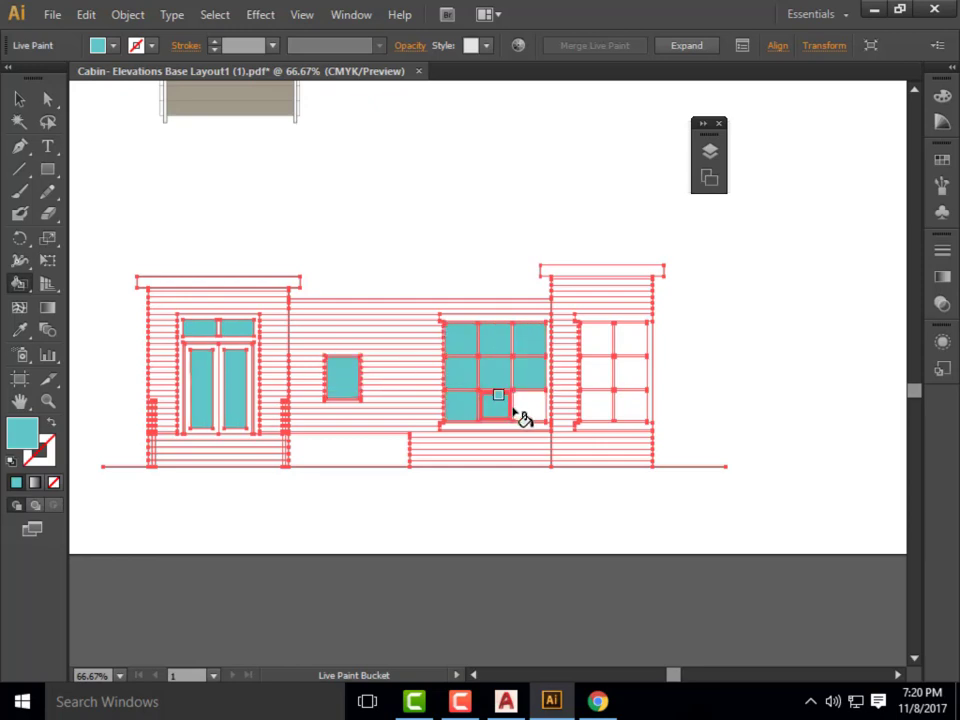
pyautogui.click(530, 405)
# - Fill all six panes of the two-by-three window on the elevation's right-hand block with teal
pyautogui.click(597, 405)
pyautogui.click(632, 406)
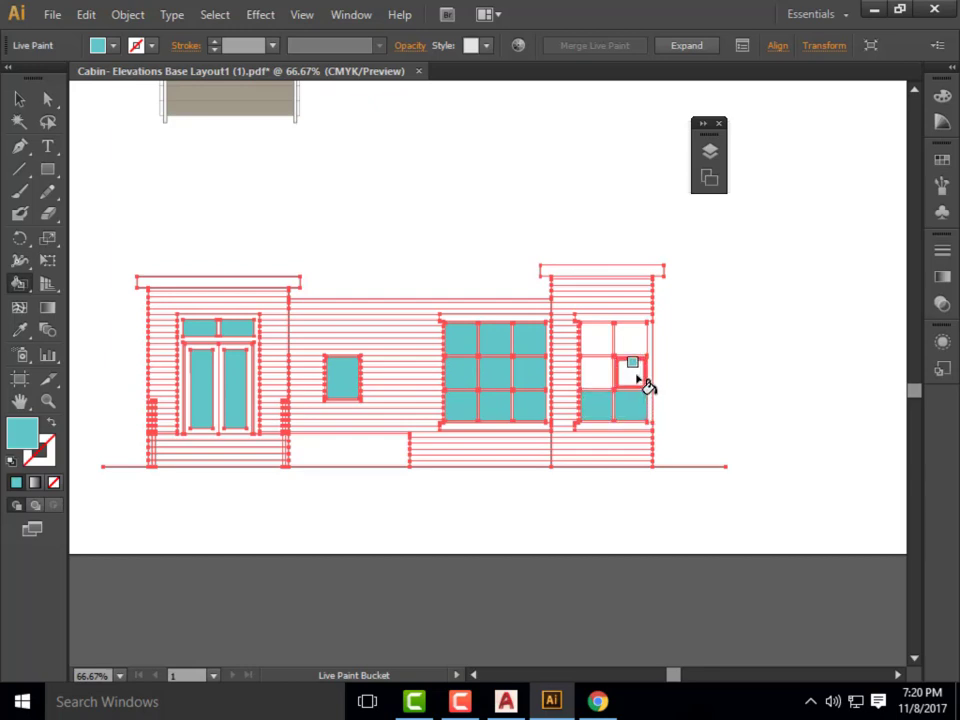
pyautogui.click(632, 374)
pyautogui.click(598, 373)
pyautogui.click(598, 340)
pyautogui.click(632, 345)
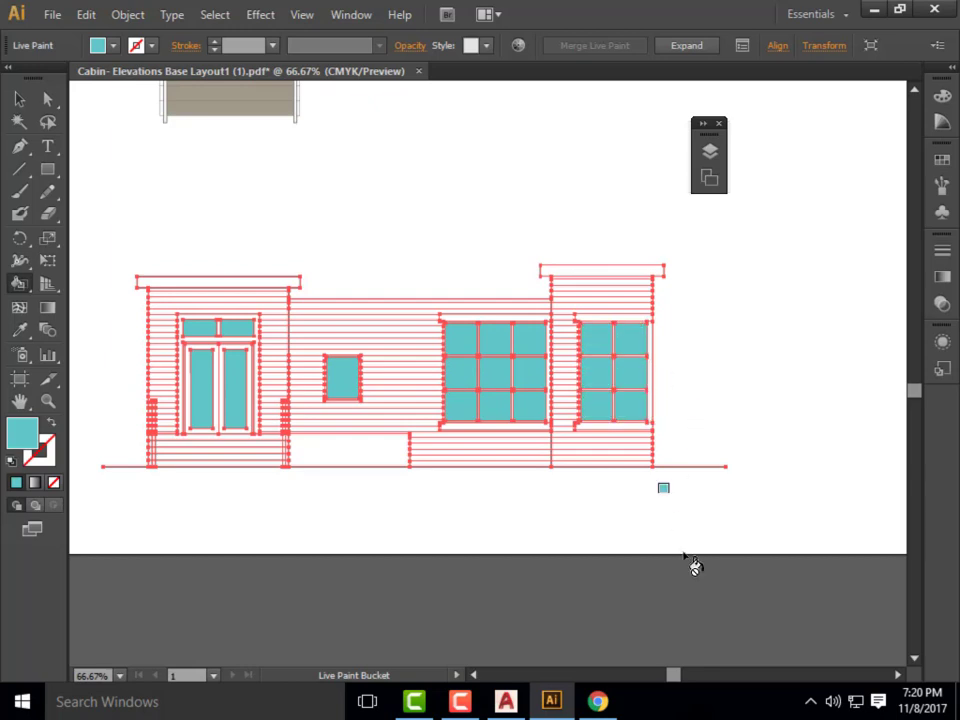
# - Set the Live Paint Bucket's fill colour to grey 828E8D
pyautogui.moveTo(478, 336); pyautogui.dragTo(478, 370)
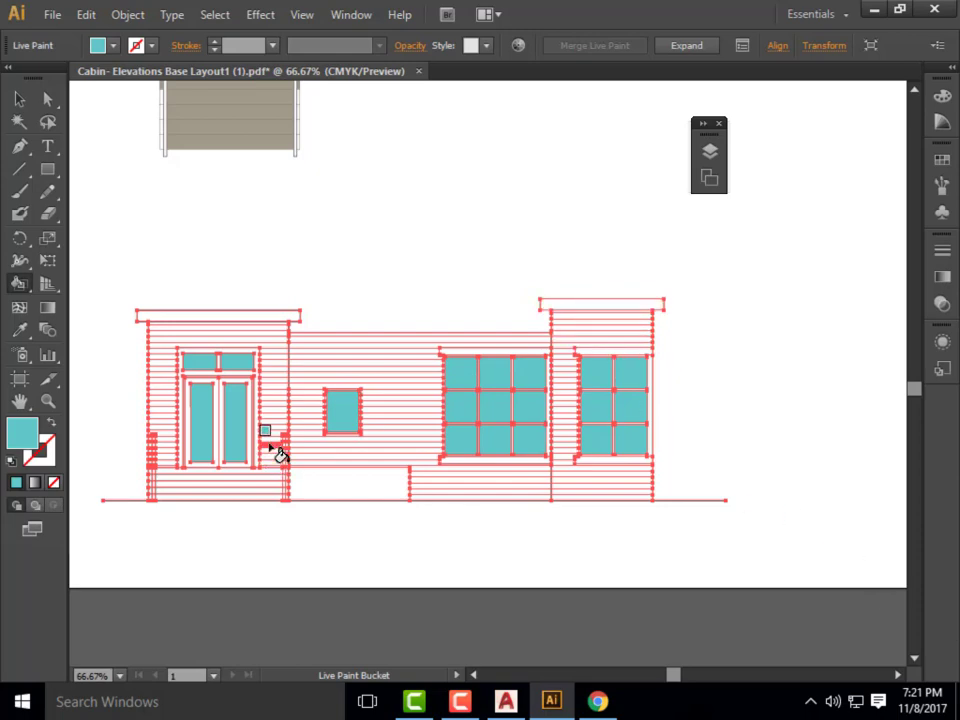
pyautogui.doubleClick(24, 436)
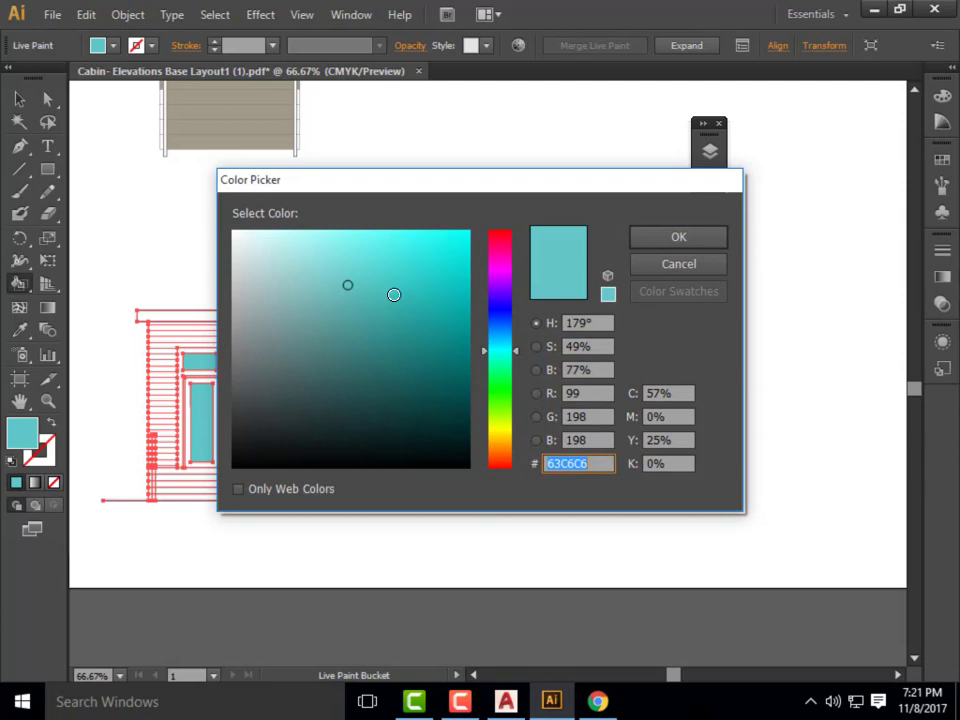
pyautogui.click(252, 335)
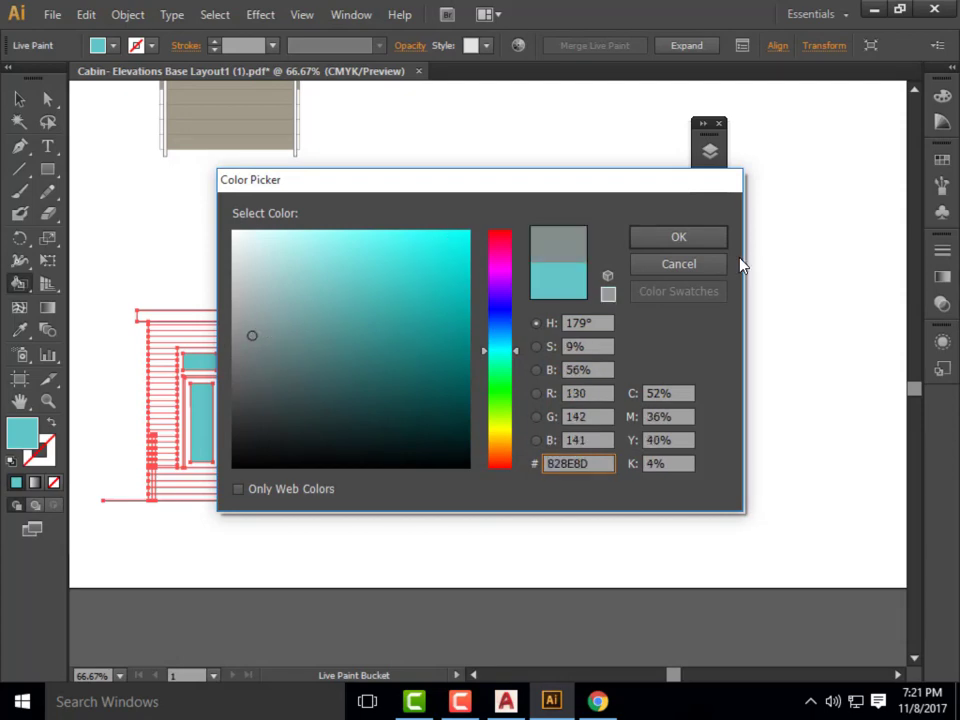
pyautogui.click(699, 250)
# - Fill the entrance block's full-width siding boards above the door frame with grey
pyautogui.scroll(3, 272, 407)
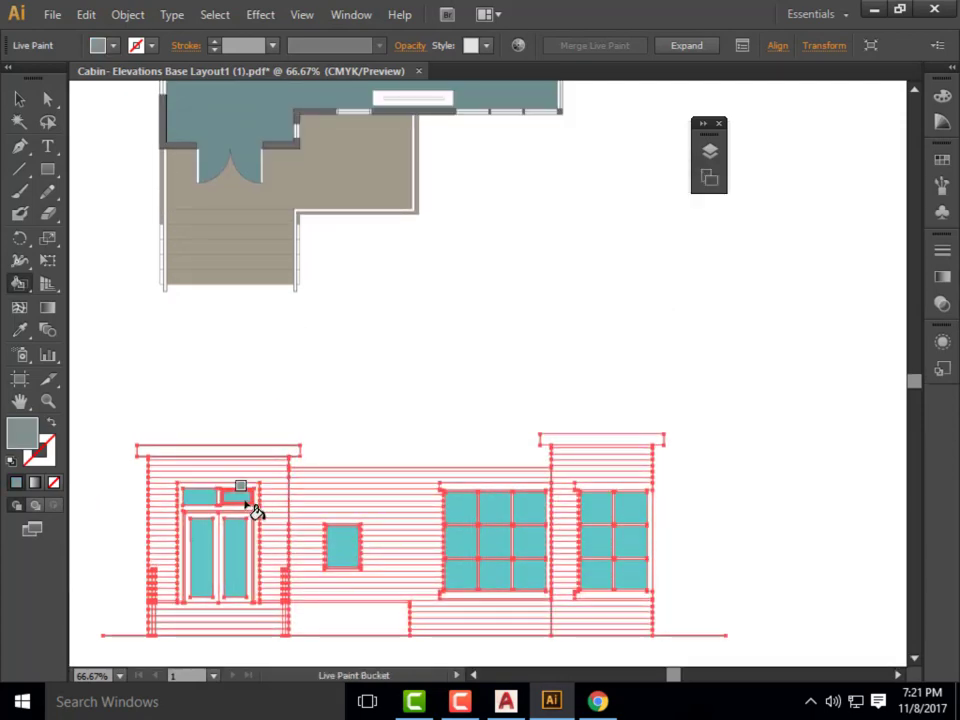
pyautogui.scroll(4, 257, 511)
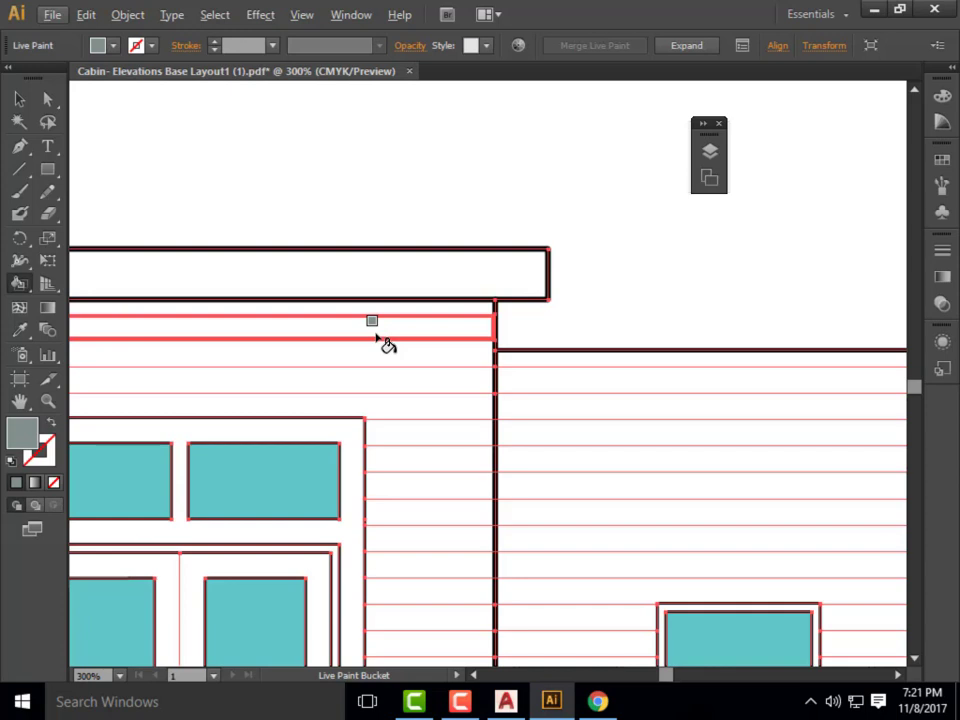
pyautogui.click(377, 333)
pyautogui.click(421, 357)
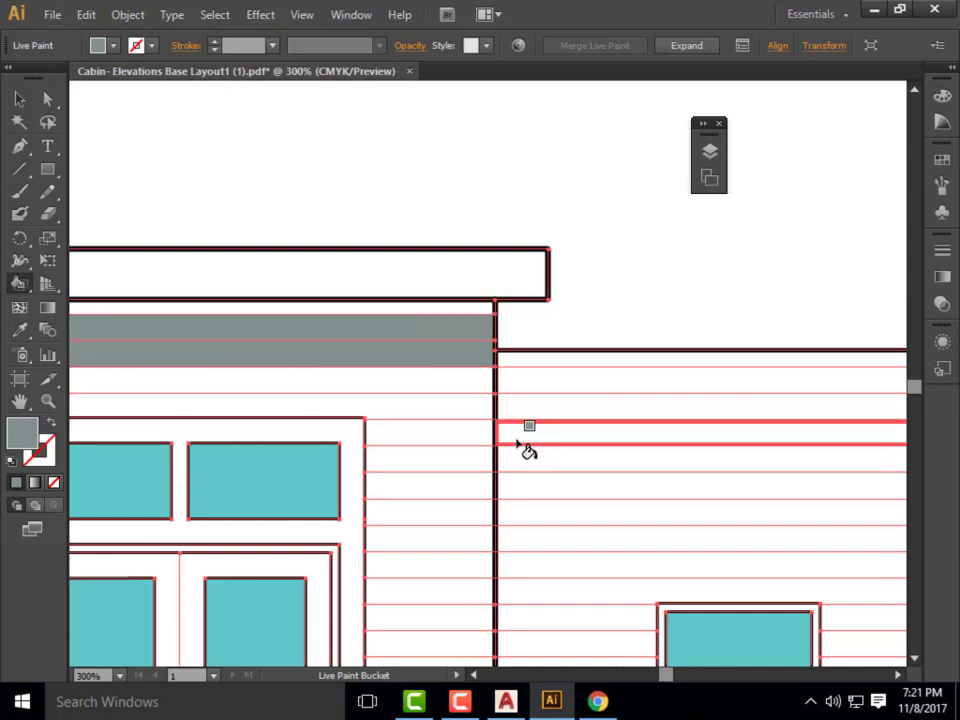
pyautogui.click(463, 386)
pyautogui.click(469, 403)
# - Fill the entrance block's siding boards to the right of the door with grey, from the frame's top down to its base
pyautogui.click(466, 433)
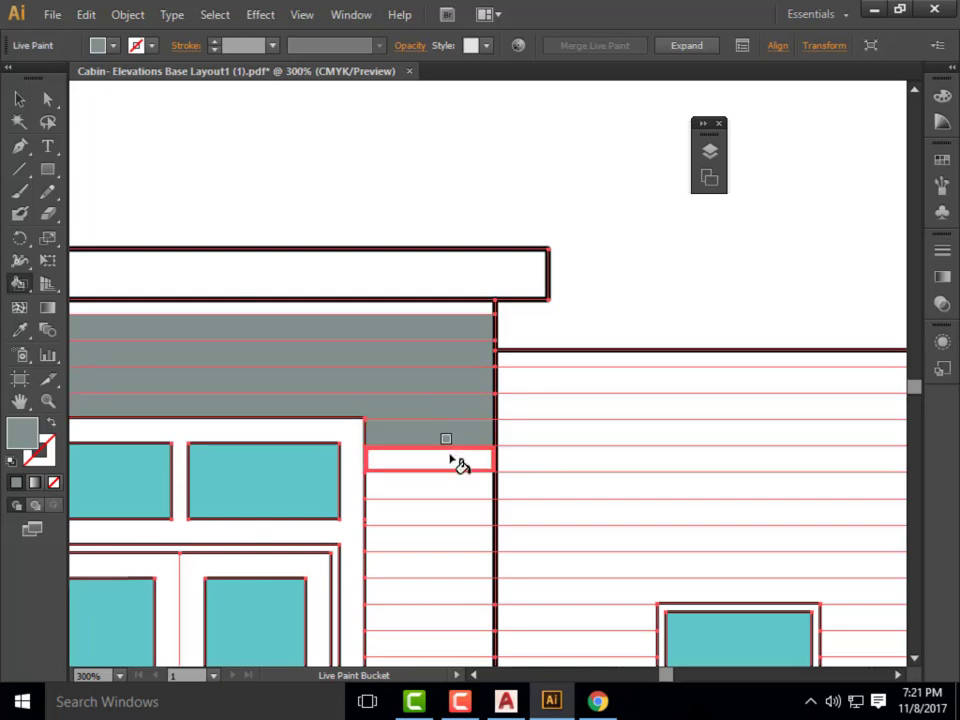
pyautogui.click(470, 458)
pyautogui.click(475, 484)
pyautogui.scroll(-2, 473, 333)
pyautogui.click(463, 422)
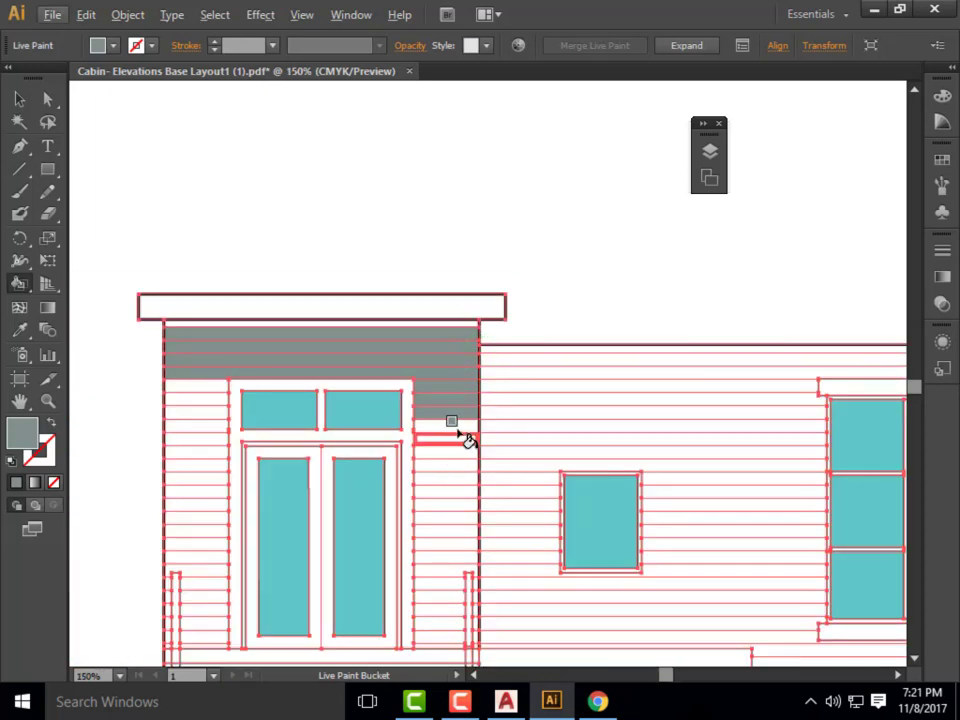
pyautogui.click(468, 436)
pyautogui.click(466, 460)
pyautogui.click(468, 474)
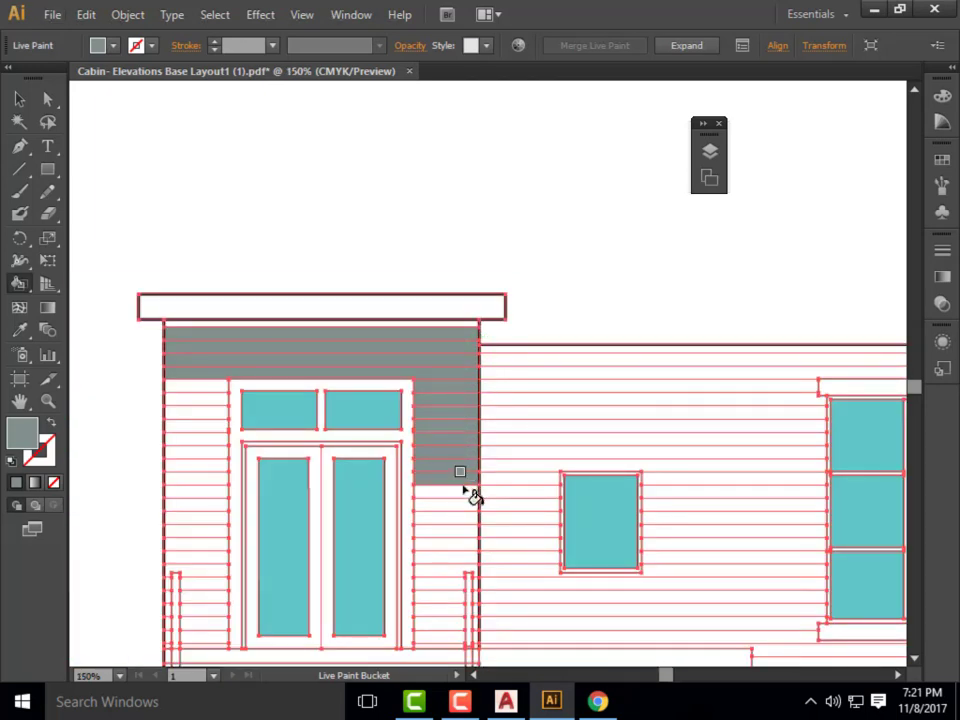
pyautogui.click(469, 486)
pyautogui.click(469, 500)
pyautogui.click(466, 514)
pyautogui.click(462, 522)
pyautogui.click(456, 537)
pyautogui.click(452, 550)
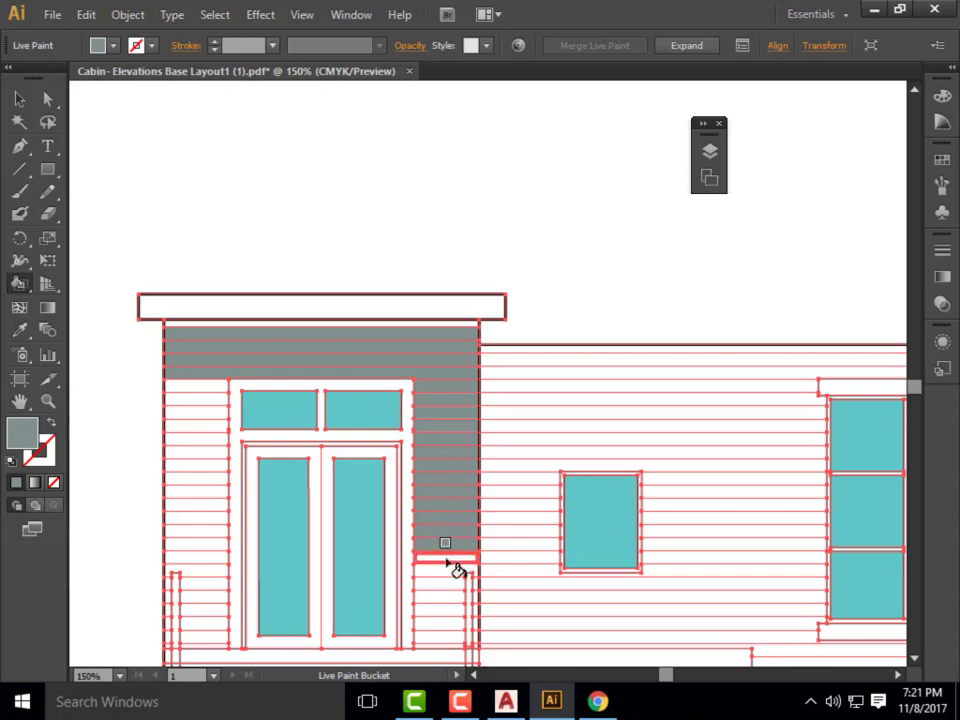
pyautogui.click(450, 563)
pyautogui.click(448, 576)
pyautogui.click(446, 590)
pyautogui.click(449, 605)
pyautogui.click(450, 620)
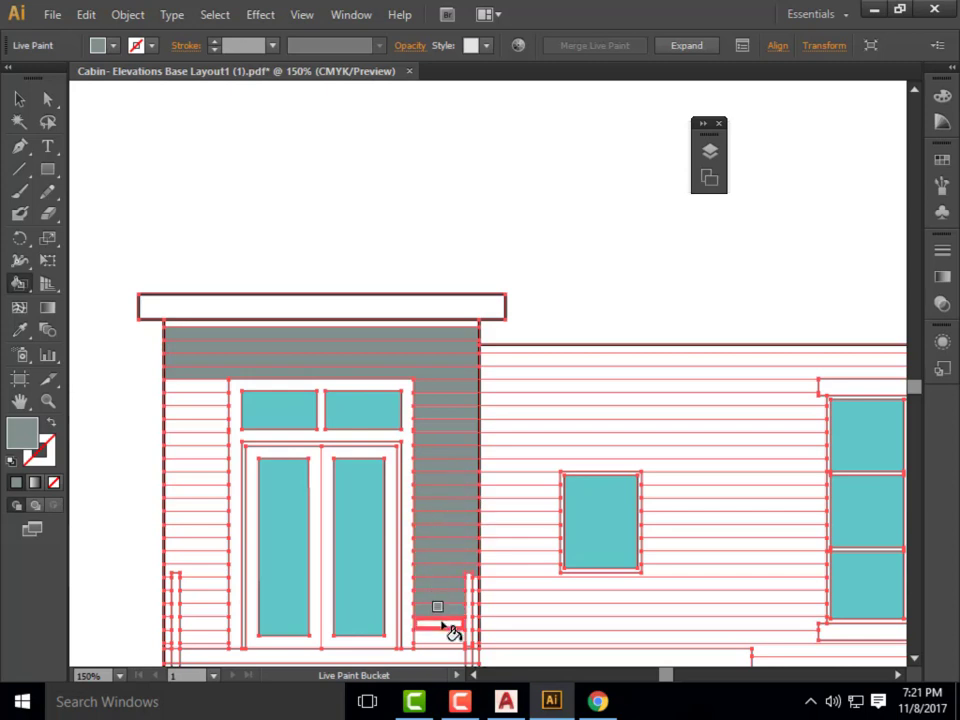
pyautogui.click(450, 636)
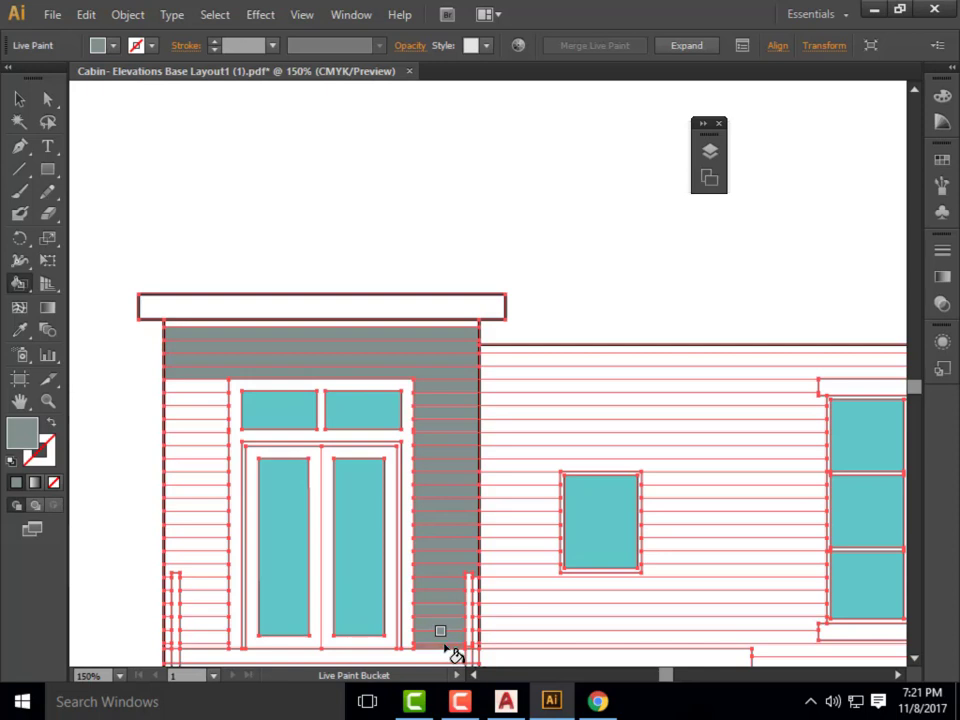
pyautogui.click(455, 652)
# - Fill the entrance block's siding boards to the left of the door with grey, from the base up to the frame's top
pyautogui.click(209, 647)
pyautogui.click(214, 634)
pyautogui.click(218, 622)
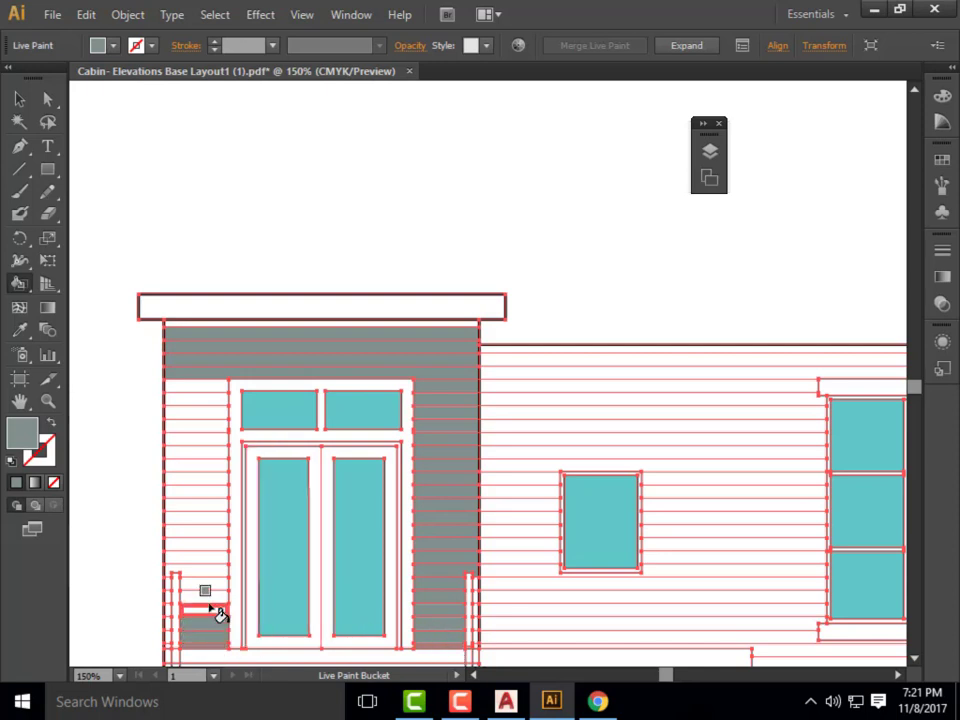
pyautogui.click(218, 610)
pyautogui.click(217, 597)
pyautogui.click(217, 584)
pyautogui.click(217, 571)
pyautogui.click(219, 546)
pyautogui.click(216, 559)
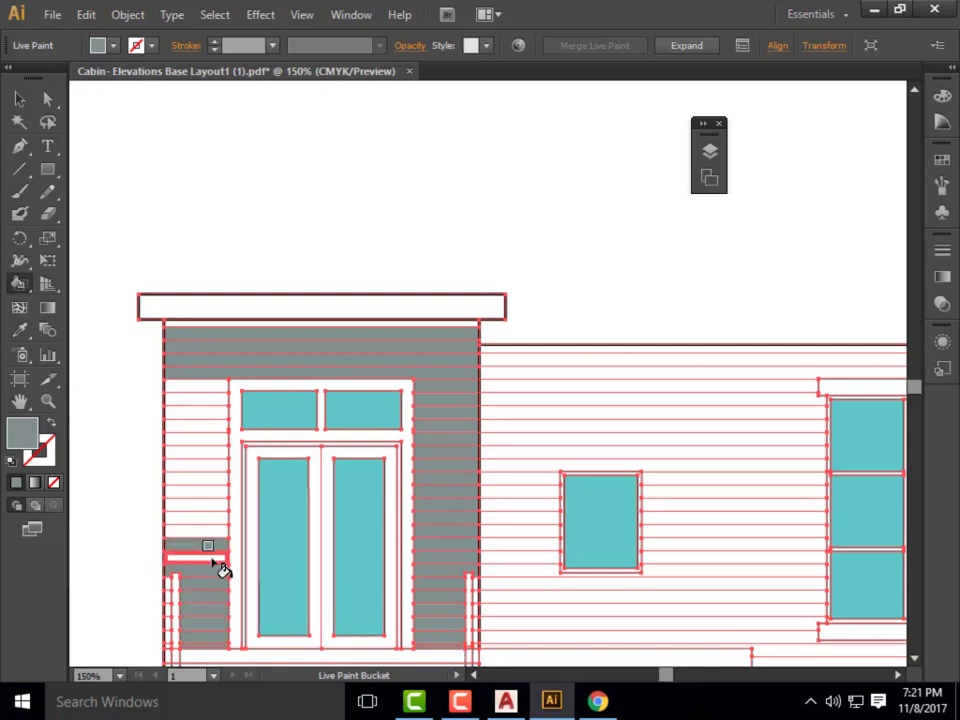
pyautogui.click(213, 546)
pyautogui.click(214, 531)
pyautogui.click(214, 518)
pyautogui.click(214, 497)
pyautogui.click(214, 485)
pyautogui.click(214, 474)
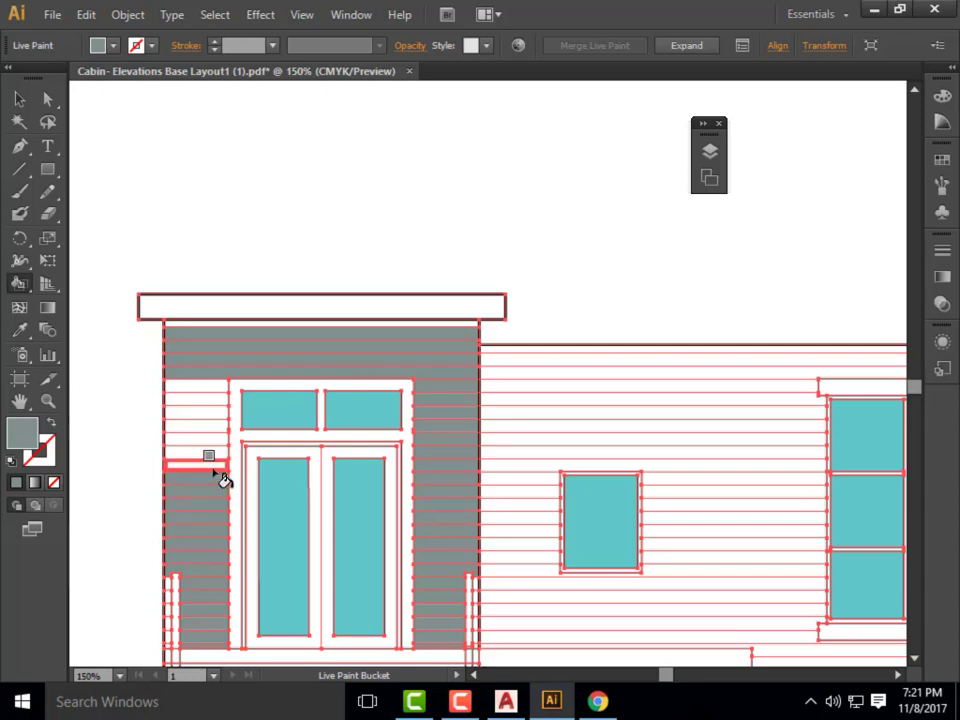
pyautogui.click(220, 465)
pyautogui.click(220, 452)
pyautogui.click(219, 439)
pyautogui.click(219, 426)
pyautogui.click(219, 413)
pyautogui.click(220, 400)
pyautogui.click(226, 389)
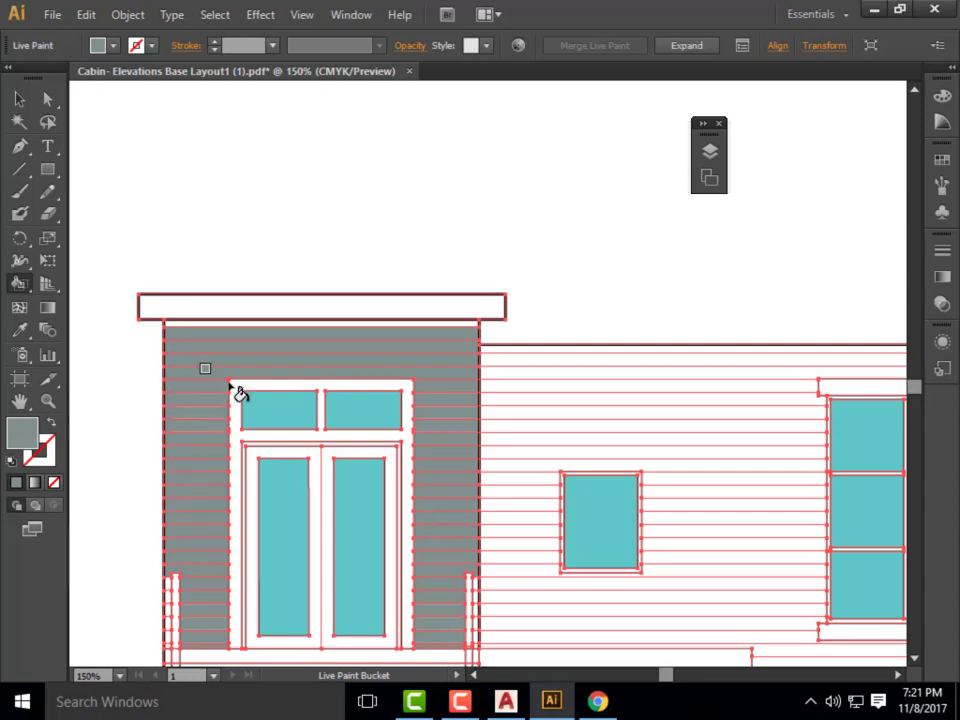
# - Fill the middle wall's siding boards from the roof line down to the top of the small window with grey
pyautogui.click(557, 352)
pyautogui.click(562, 366)
pyautogui.click(583, 378)
pyautogui.click(591, 389)
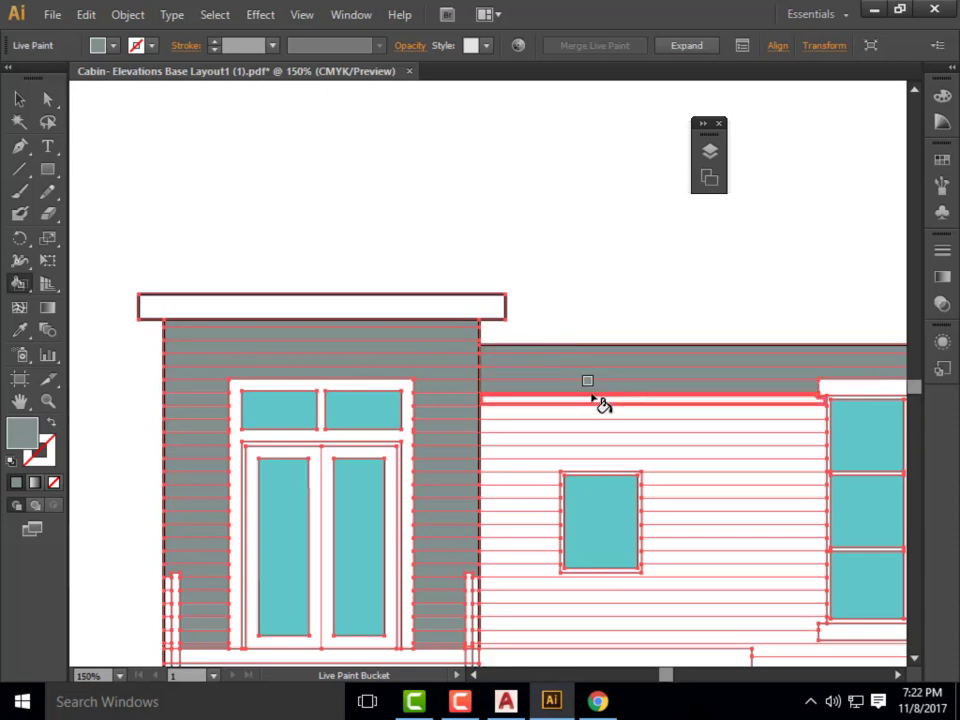
pyautogui.click(598, 400)
pyautogui.click(604, 411)
pyautogui.click(612, 421)
pyautogui.click(620, 431)
pyautogui.click(641, 445)
pyautogui.click(662, 454)
pyautogui.click(684, 464)
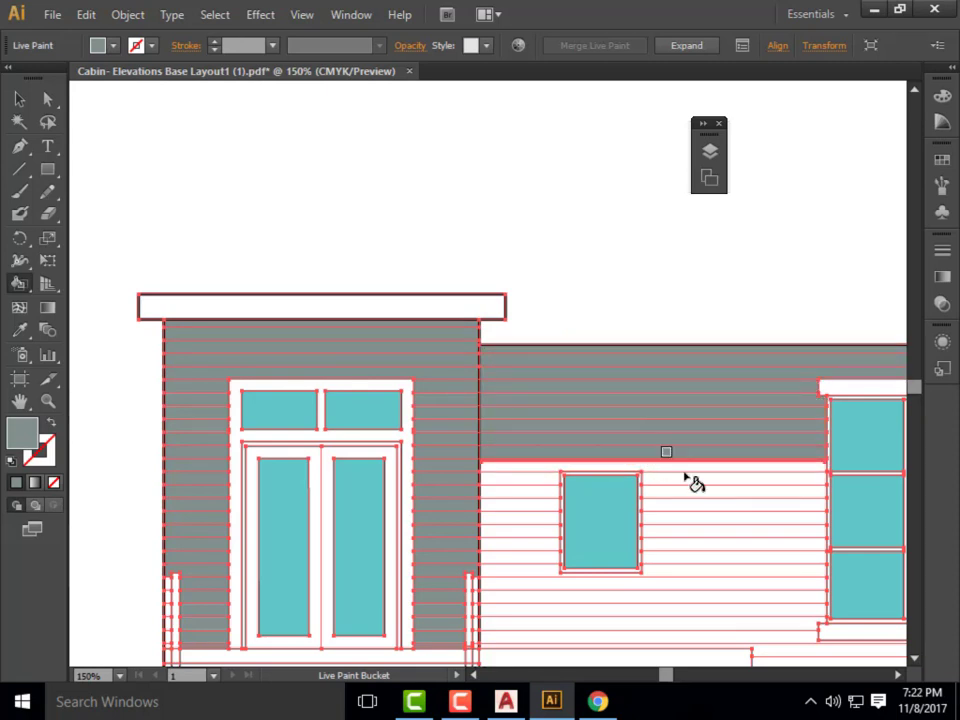
# - Fill the middle wall's siding boards on both sides of the small window with grey
pyautogui.click(696, 475)
pyautogui.click(703, 486)
pyautogui.click(697, 497)
pyautogui.click(544, 480)
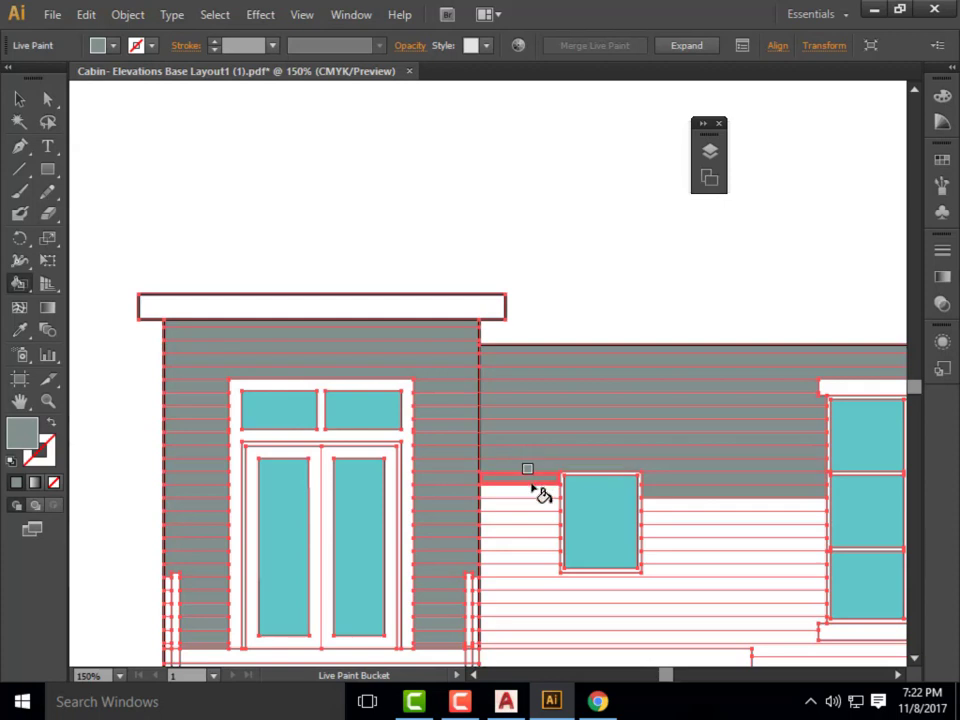
pyautogui.click(540, 493)
pyautogui.click(540, 514)
pyautogui.click(543, 524)
pyautogui.click(547, 535)
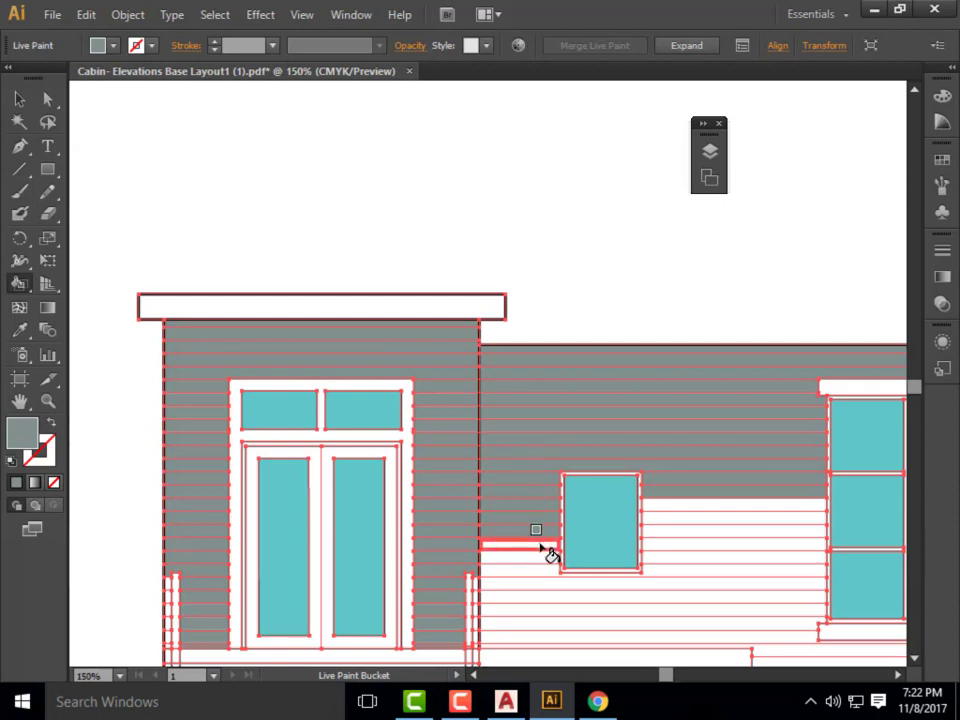
pyautogui.click(549, 546)
pyautogui.click(555, 557)
pyautogui.click(668, 560)
pyautogui.click(672, 550)
pyautogui.click(676, 541)
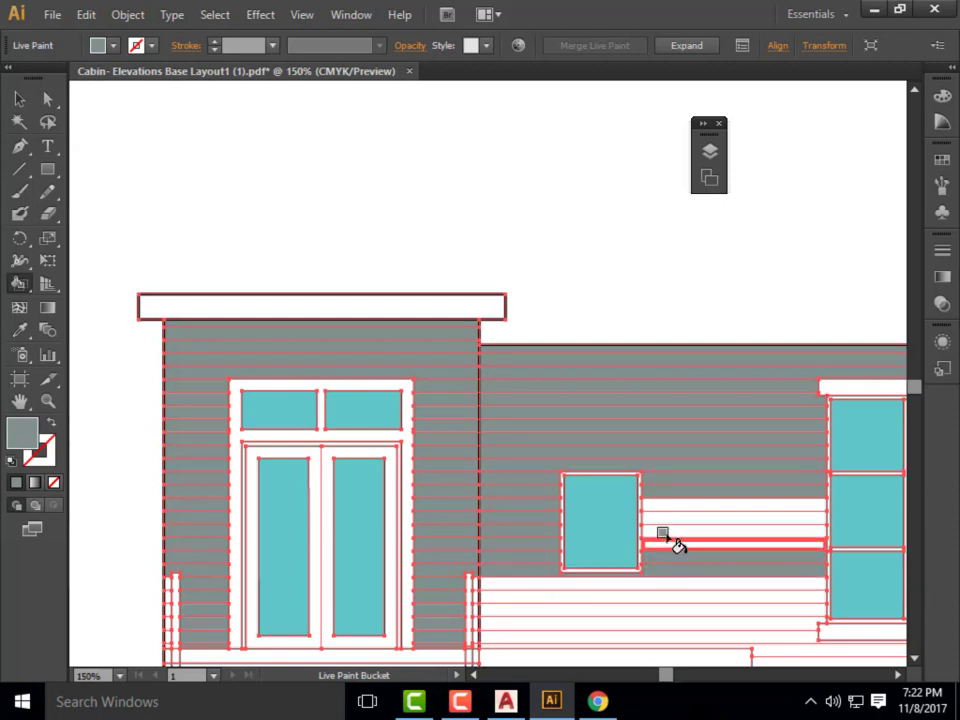
pyautogui.click(676, 532)
pyautogui.click(675, 524)
pyautogui.click(678, 514)
pyautogui.click(682, 504)
# - Fill the middle wall's siding boards below the small window with grey
pyautogui.click(694, 583)
pyautogui.click(700, 595)
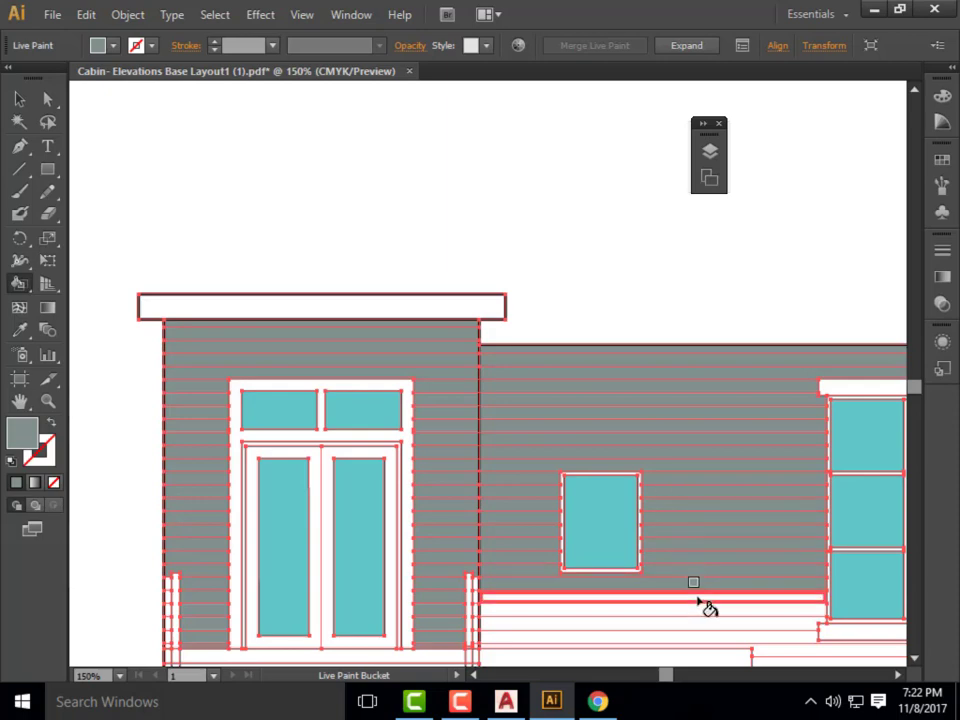
pyautogui.click(705, 608)
pyautogui.click(706, 620)
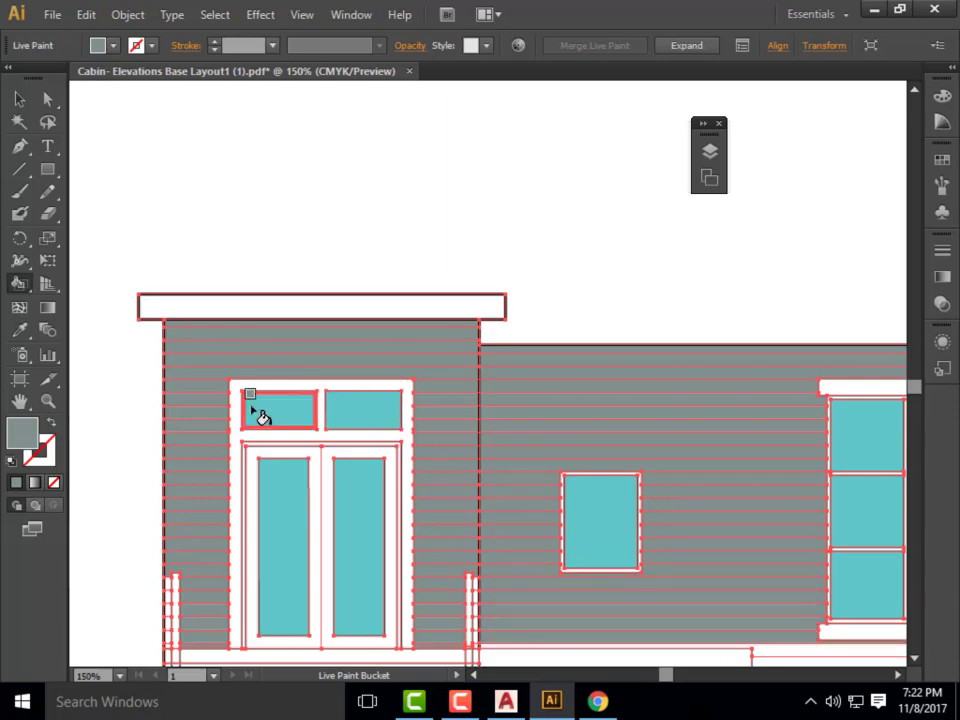
# - Fill the siding boards below the two large windows and the lower boards between those windows with grey
pyautogui.scroll(-2, 258, 400)
pyautogui.scroll(4, 355, 568)
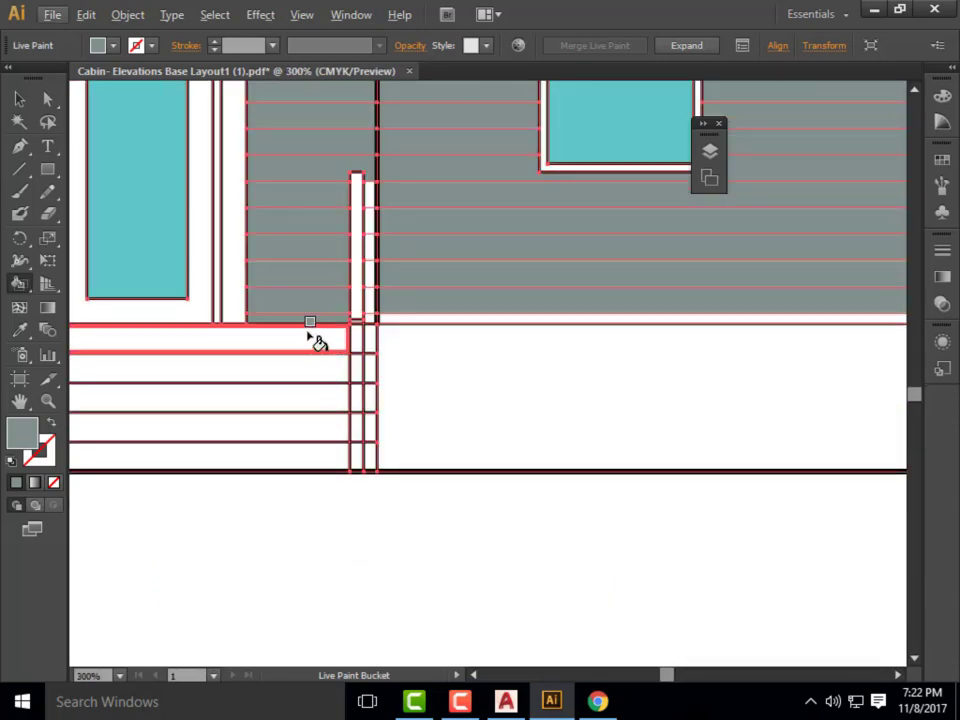
pyautogui.scroll(-2, 202, 447)
pyautogui.scroll(-1, 202, 447)
pyautogui.scroll(2, 760, 345)
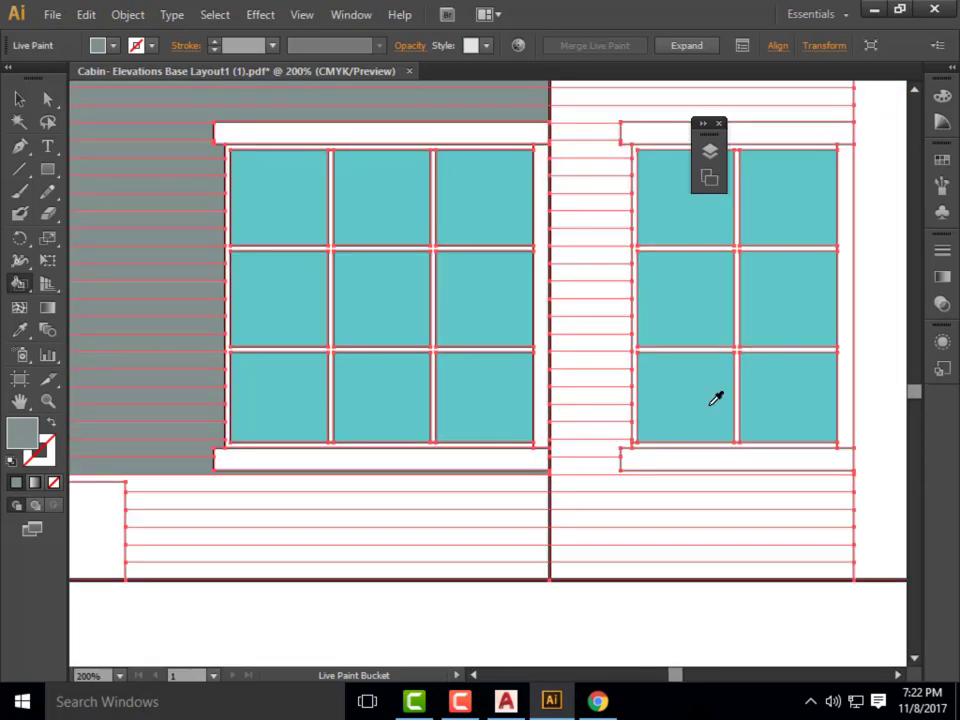
pyautogui.moveTo(362, 503)
pyautogui.mouseDown()
pyautogui.moveTo(202, 481)
pyautogui.moveTo(232, 566)
pyautogui.moveTo(245, 569)
pyautogui.moveTo(659, 573)
pyautogui.moveTo(607, 537)
pyautogui.moveTo(597, 551)
pyautogui.moveTo(590, 516)
pyautogui.moveTo(589, 433)
pyautogui.moveTo(585, 446)
pyautogui.moveTo(605, 337)
pyautogui.moveTo(604, 193)
pyautogui.mouseUp()
# - Fill the tall end block's remaining siding boards beside and above its window, up to the roof band, with grey
pyautogui.scroll(5, 604, 193)
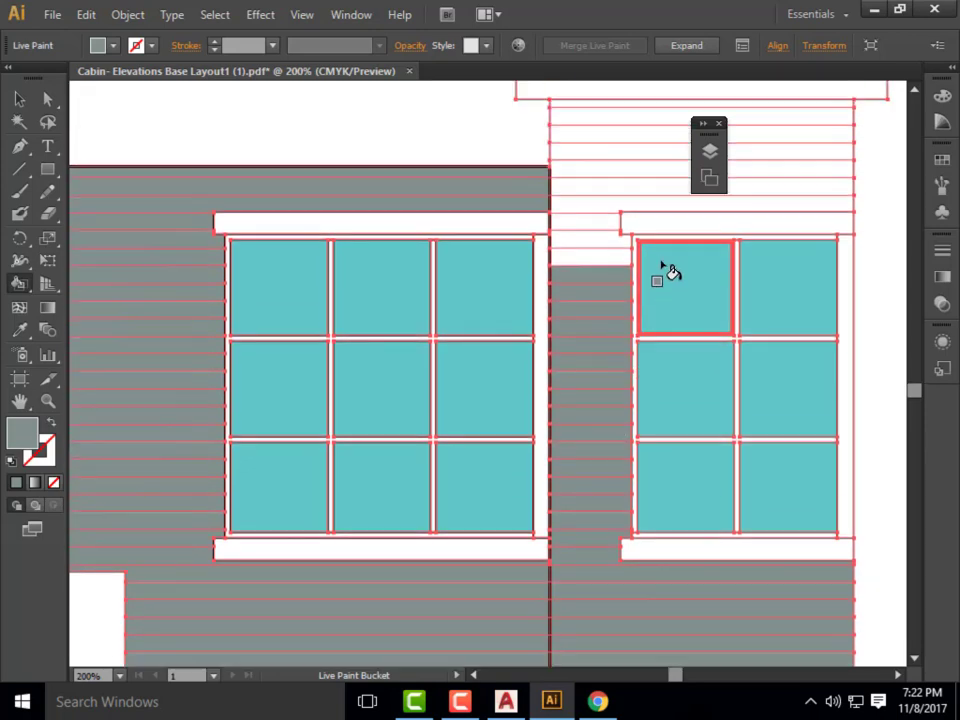
pyautogui.click(591, 377)
pyautogui.moveTo(591, 377)
pyautogui.mouseDown()
pyautogui.moveTo(618, 302)
pyautogui.moveTo(628, 208)
pyautogui.mouseUp()
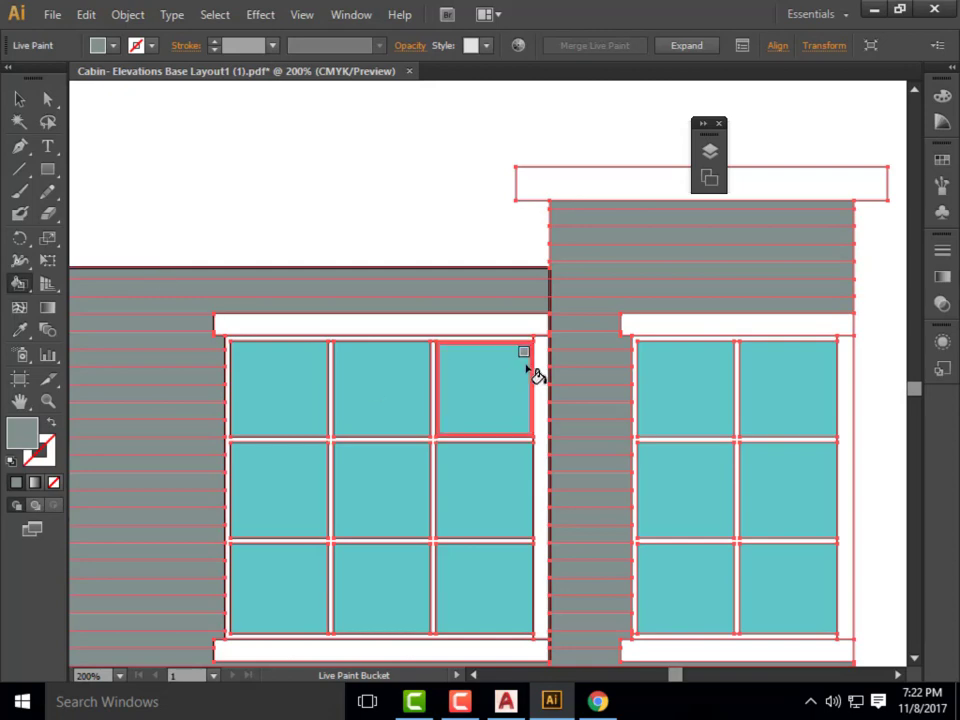
# - Set the fill colour to dark grey 4F5656 and fill the frames and glazing bars of both large windows
pyautogui.doubleClick(17, 432)
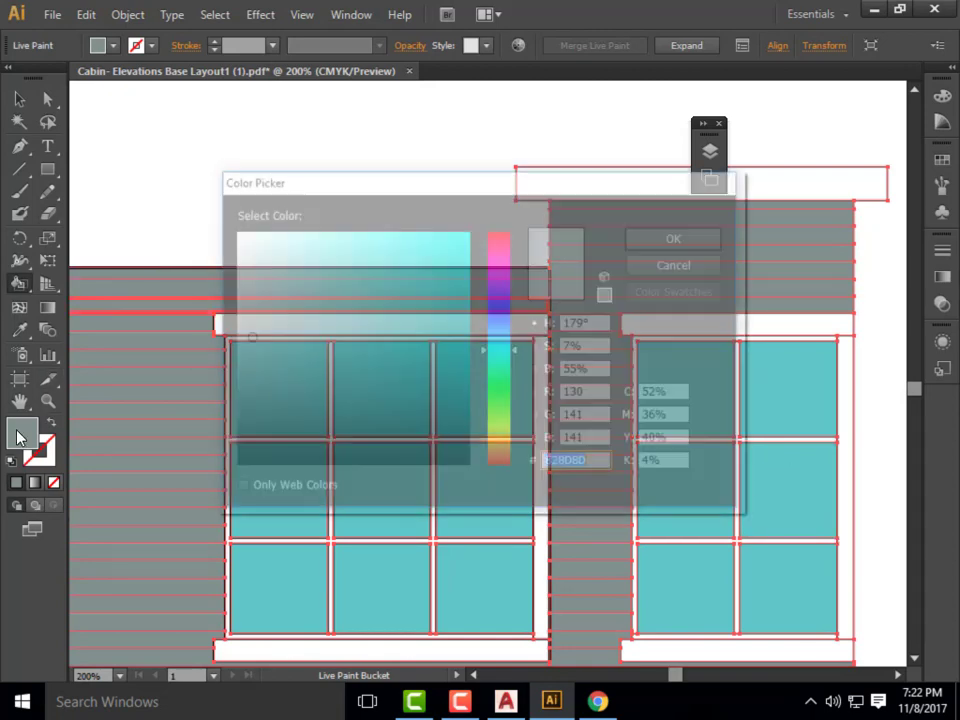
pyautogui.click(253, 385)
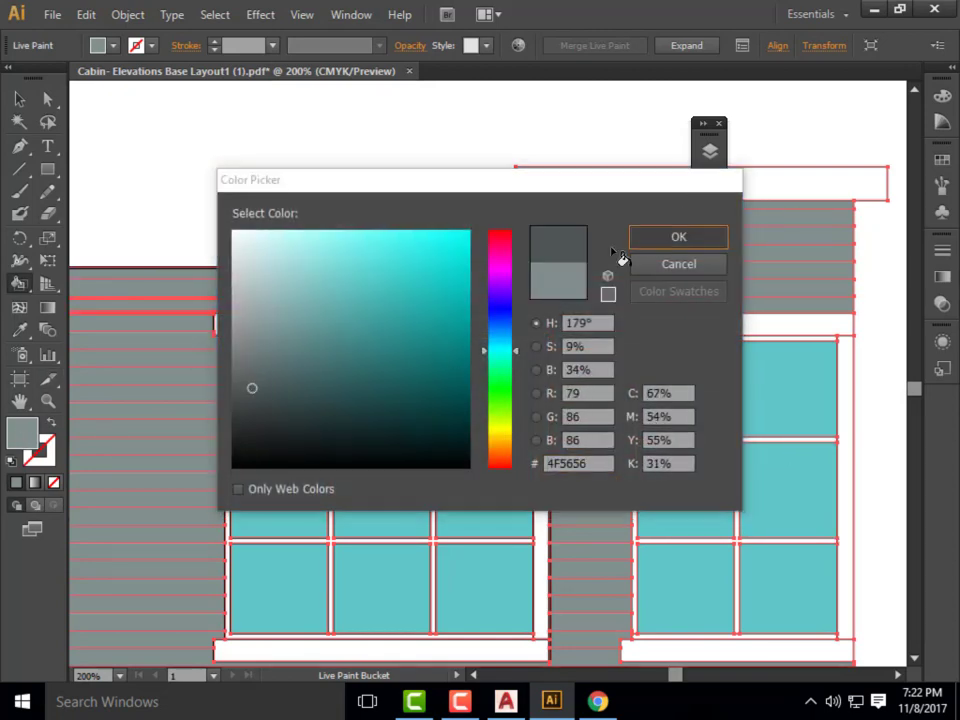
pyautogui.click(678, 236)
pyautogui.click(405, 345)
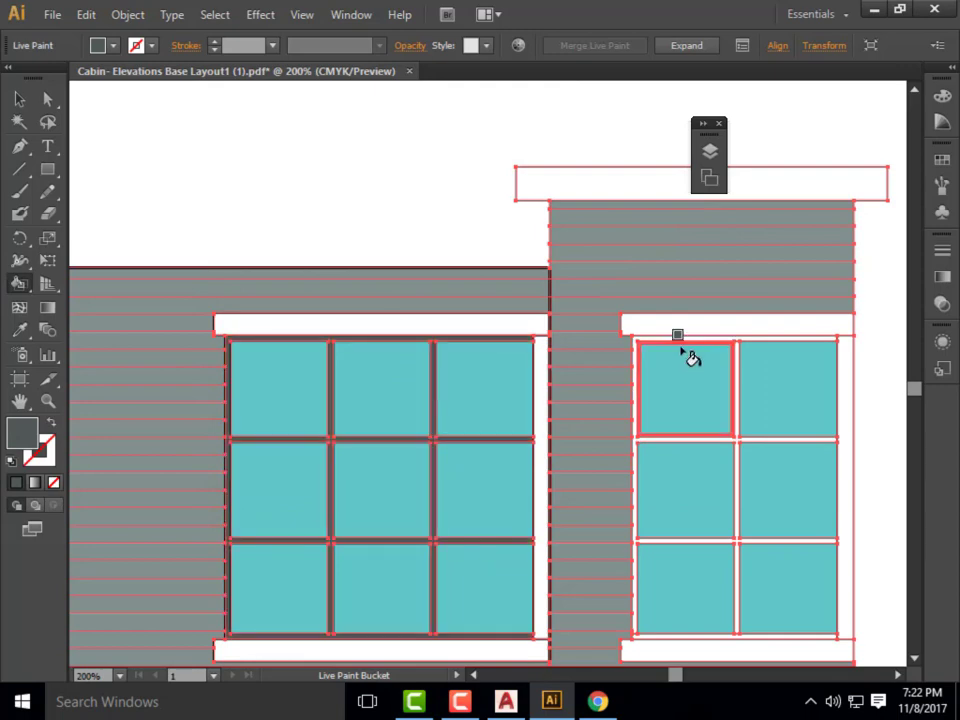
pyautogui.click(746, 350)
# - Fill the white vertical frame strip along the right edge of each large window with dark grey
pyautogui.scroll(-2, 729, 347)
pyautogui.scroll(4, 666, 388)
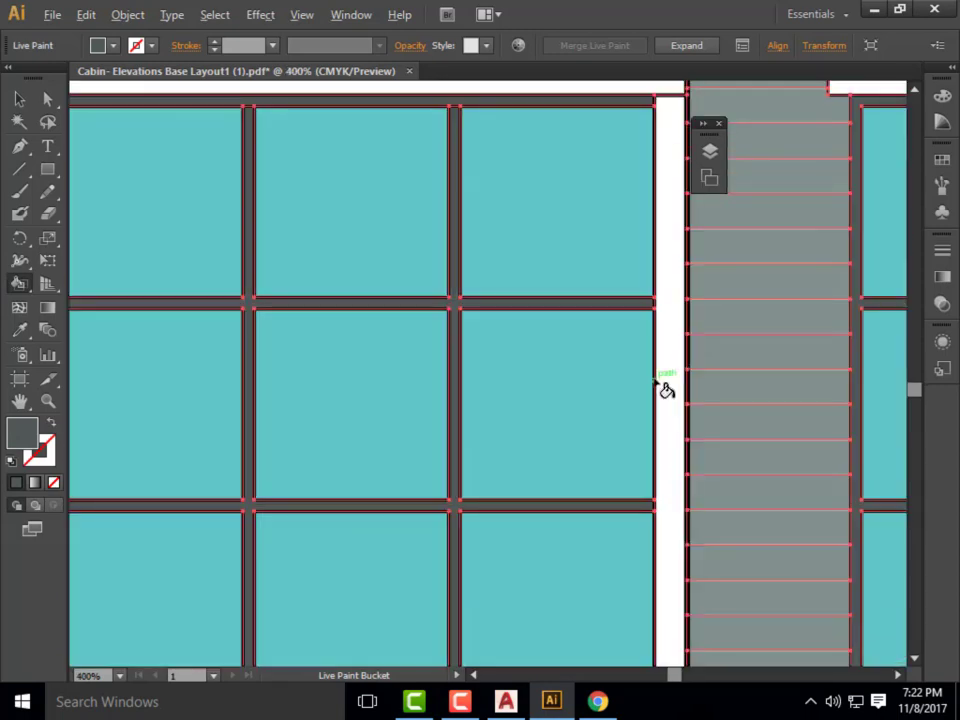
pyautogui.click(678, 371)
pyautogui.scroll(-2, 709, 375)
pyautogui.scroll(2, 626, 364)
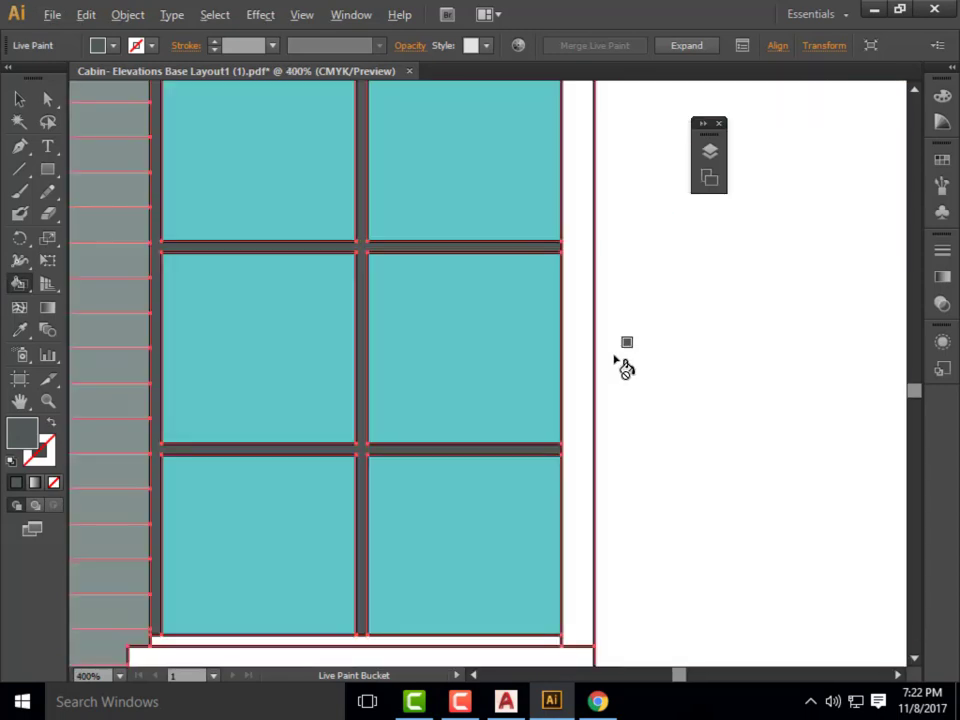
pyautogui.click(589, 358)
# - Fill both entrance door leaves and the narrow frame around them with dark grey
pyautogui.scroll(-4, 709, 312)
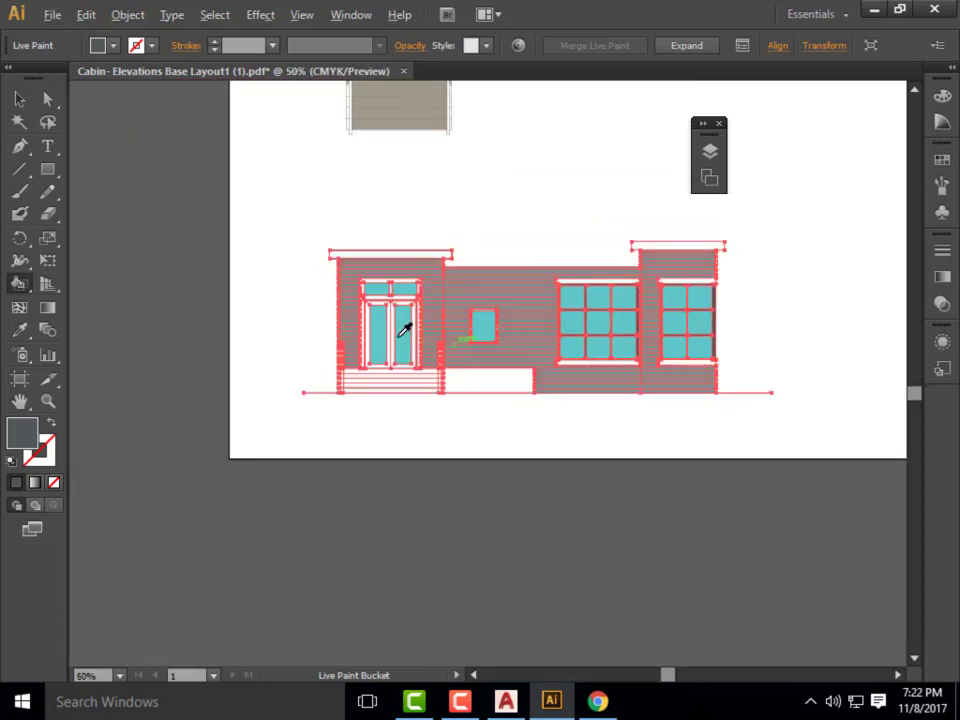
pyautogui.scroll(3, 426, 274)
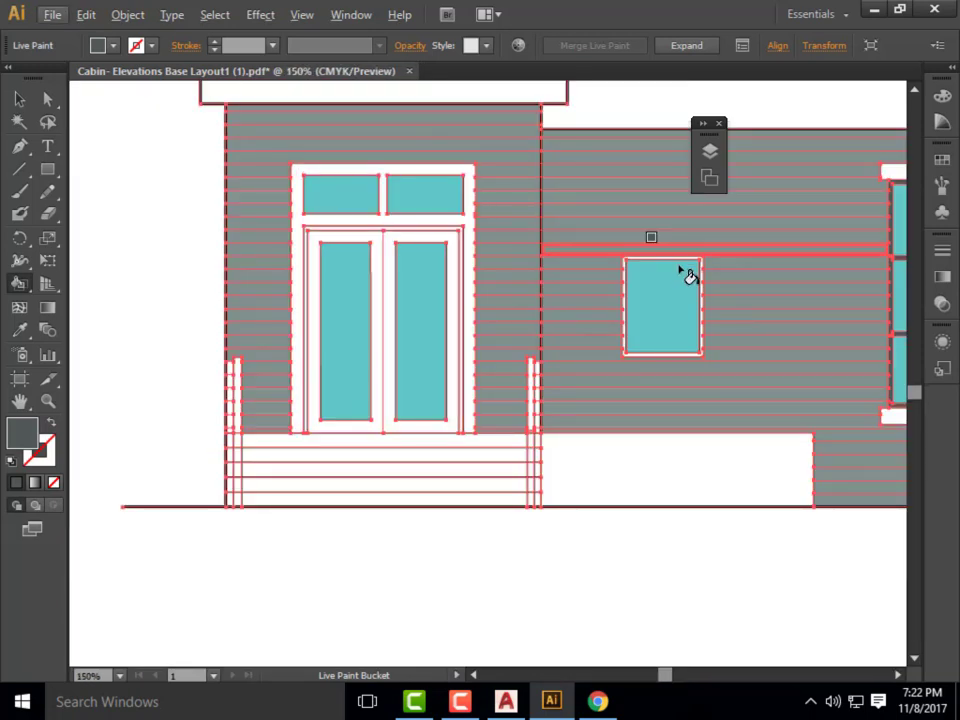
pyautogui.scroll(-1, 334, 281)
pyautogui.scroll(3, 363, 287)
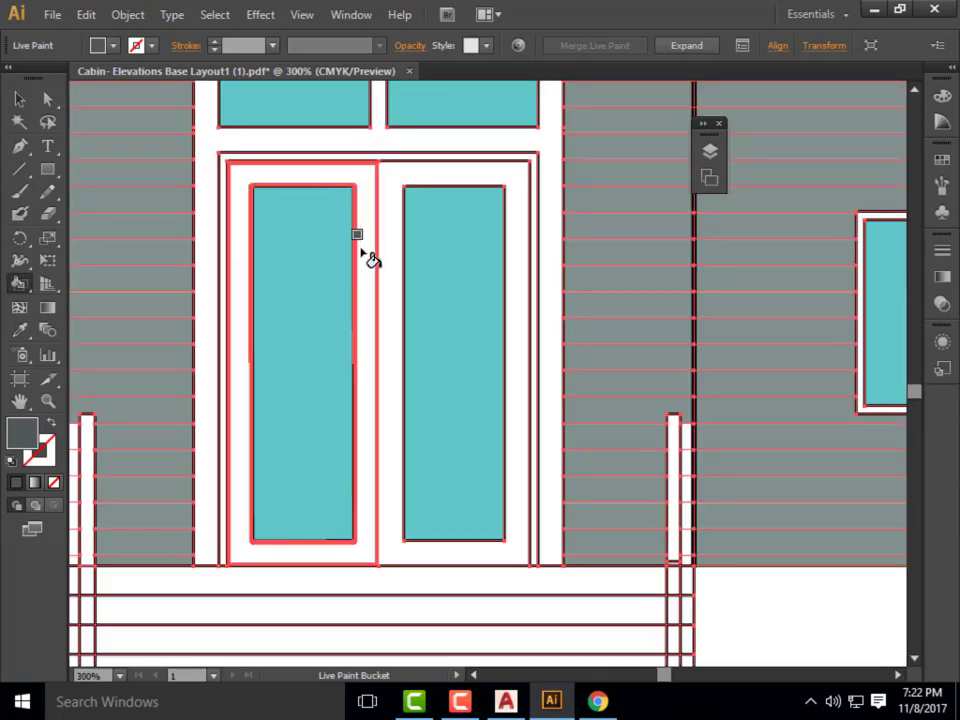
pyautogui.click(369, 259)
pyautogui.click(396, 246)
pyautogui.click(408, 162)
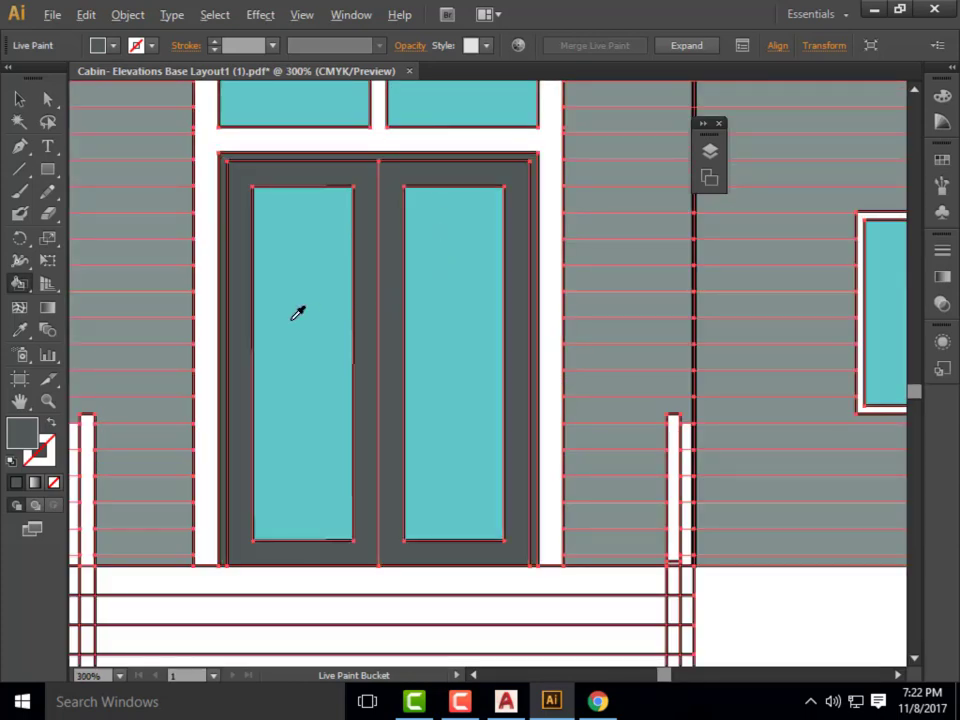
# - Set the fill colour to near-black 1A1C1C and fill the roof bands of the entrance block and the tall end block
pyautogui.scroll(-2, 298, 315)
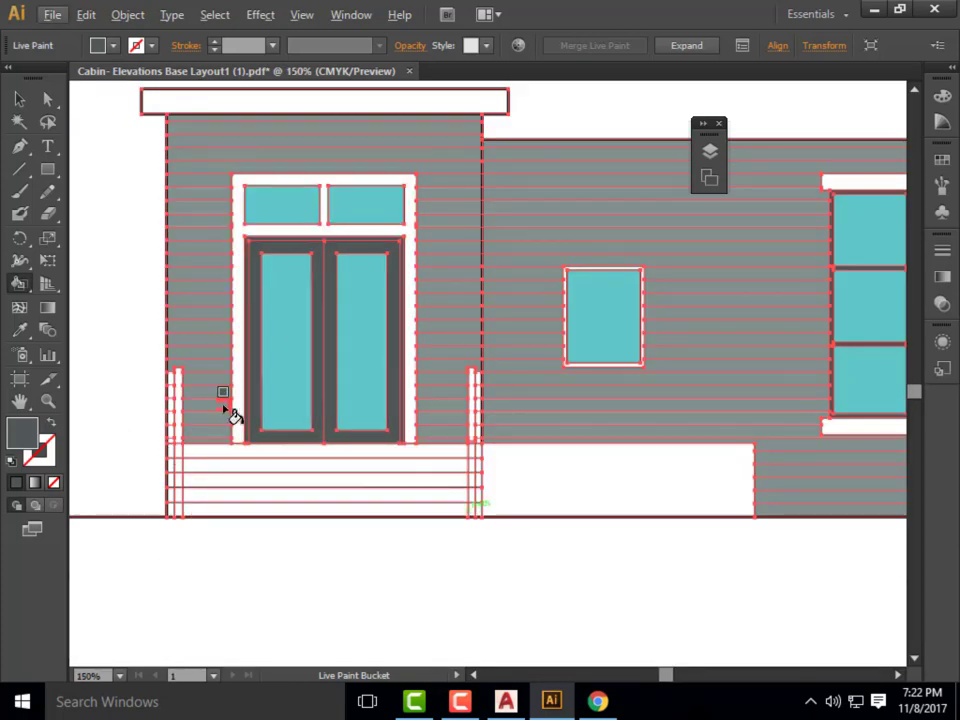
pyautogui.scroll(3, 189, 497)
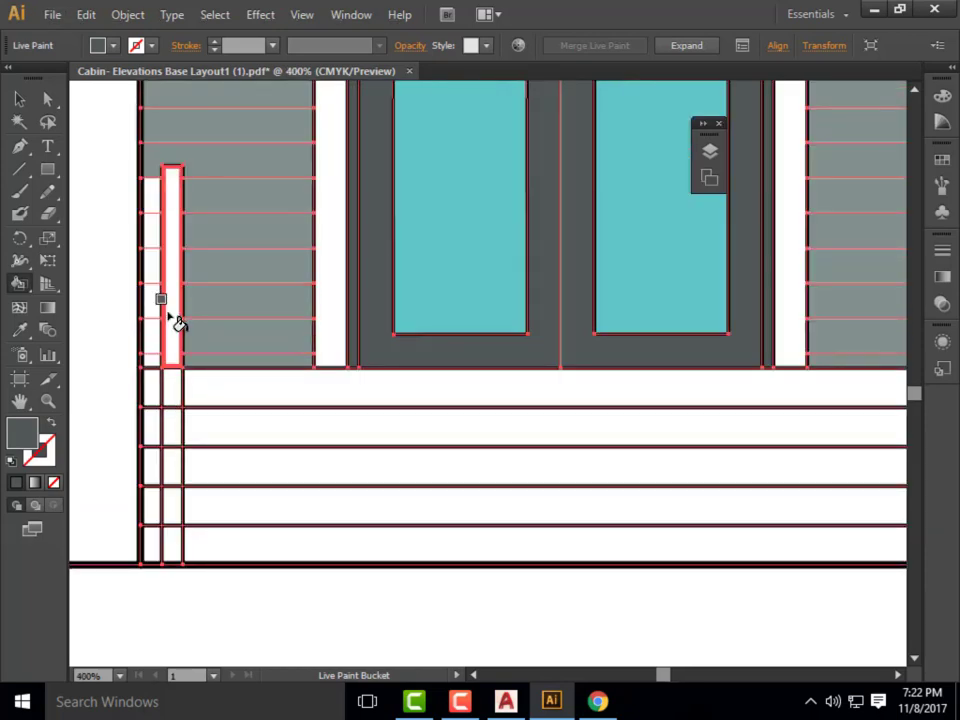
pyautogui.scroll(-4, 263, 405)
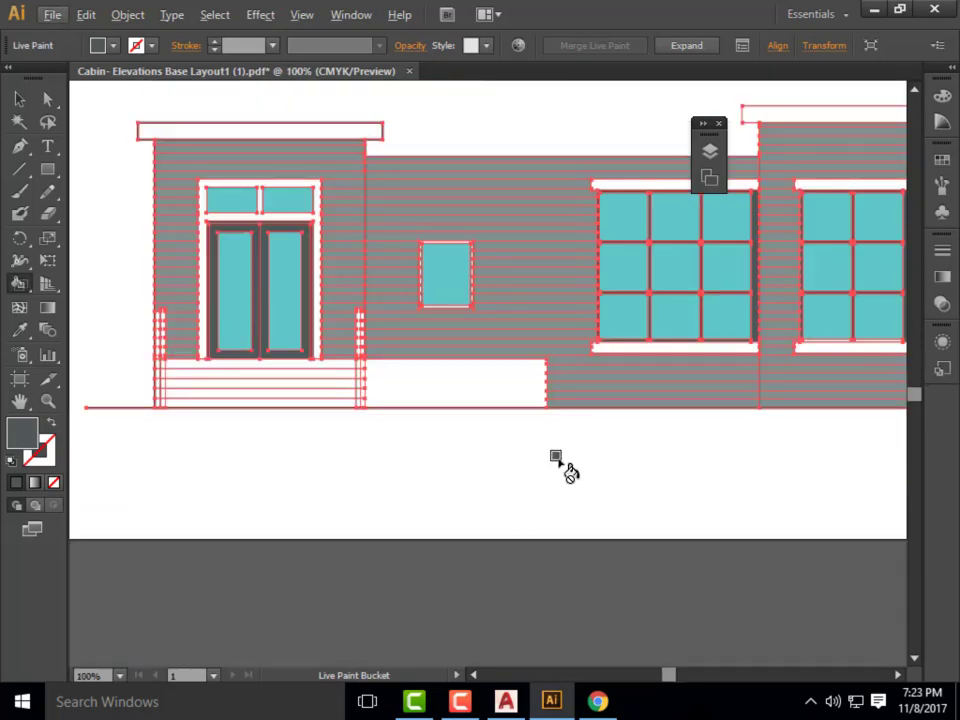
pyautogui.doubleClick(22, 432)
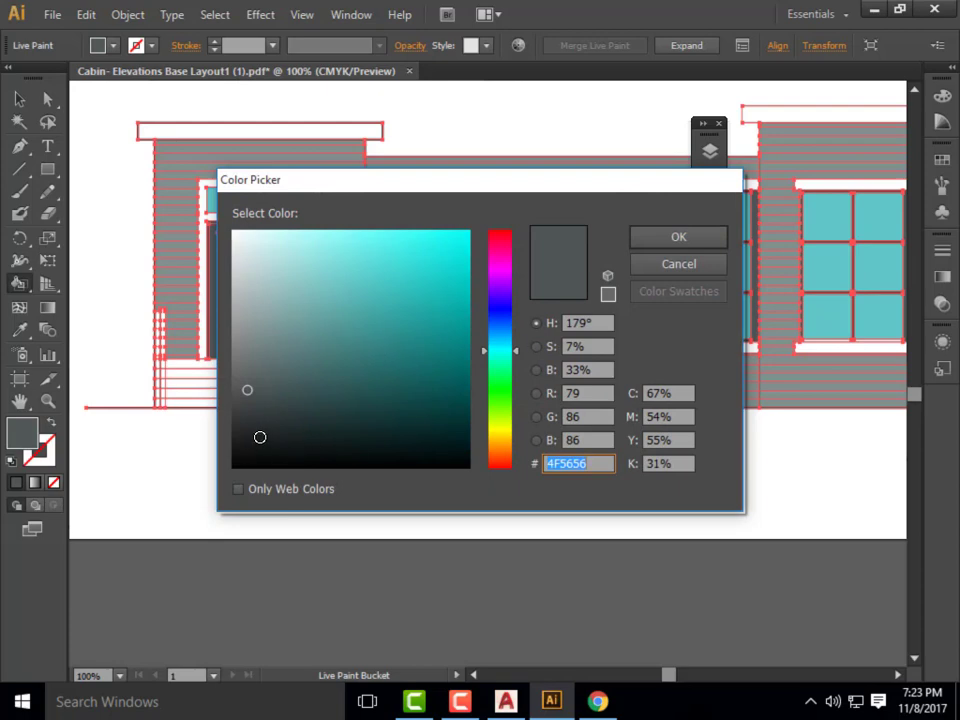
pyautogui.click(250, 442)
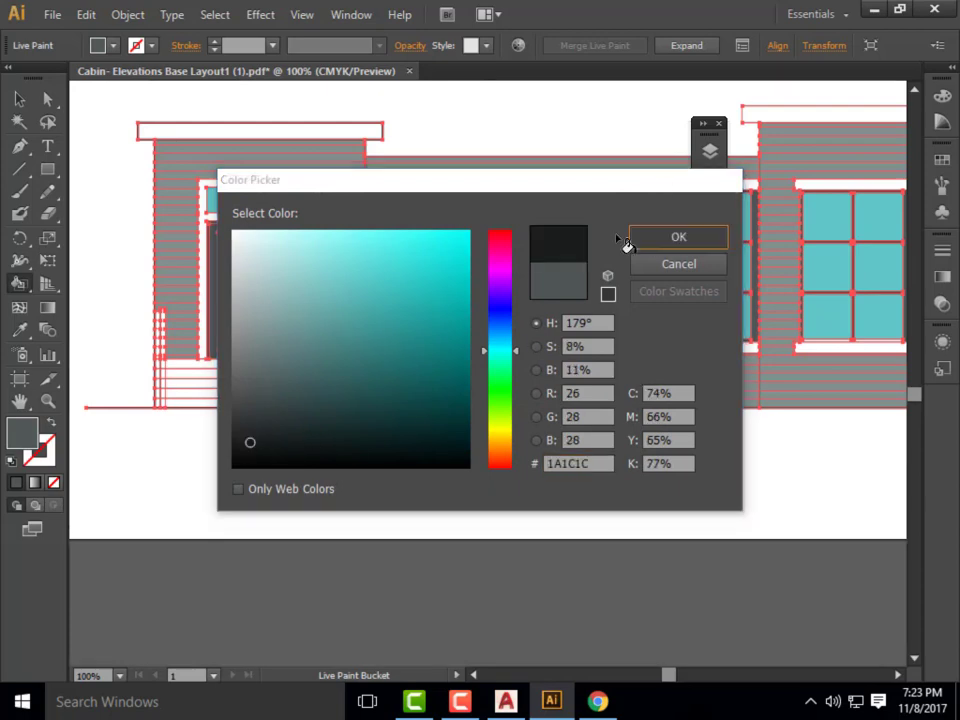
pyautogui.click(635, 240)
pyautogui.click(264, 132)
pyautogui.scroll(-2, 88, 274)
pyautogui.scroll(2, 470, 229)
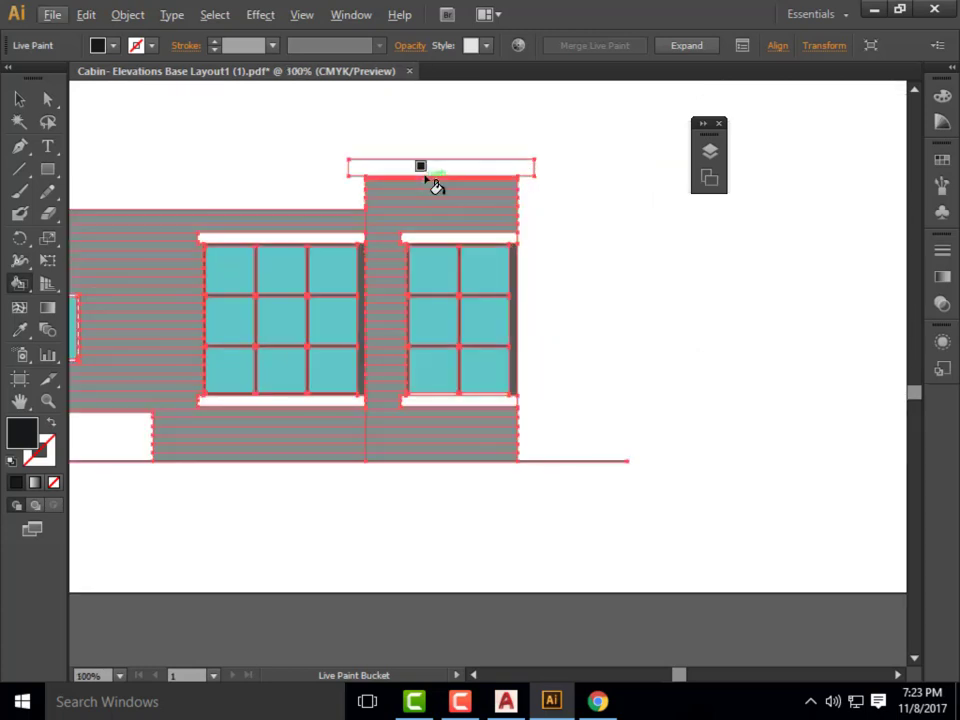
pyautogui.click(453, 197)
# - Set the fill colour to light grey and fill the wide surround of the entrance door and its transom windows
pyautogui.scroll(-2, 691, 279)
pyautogui.scroll(2, 520, 300)
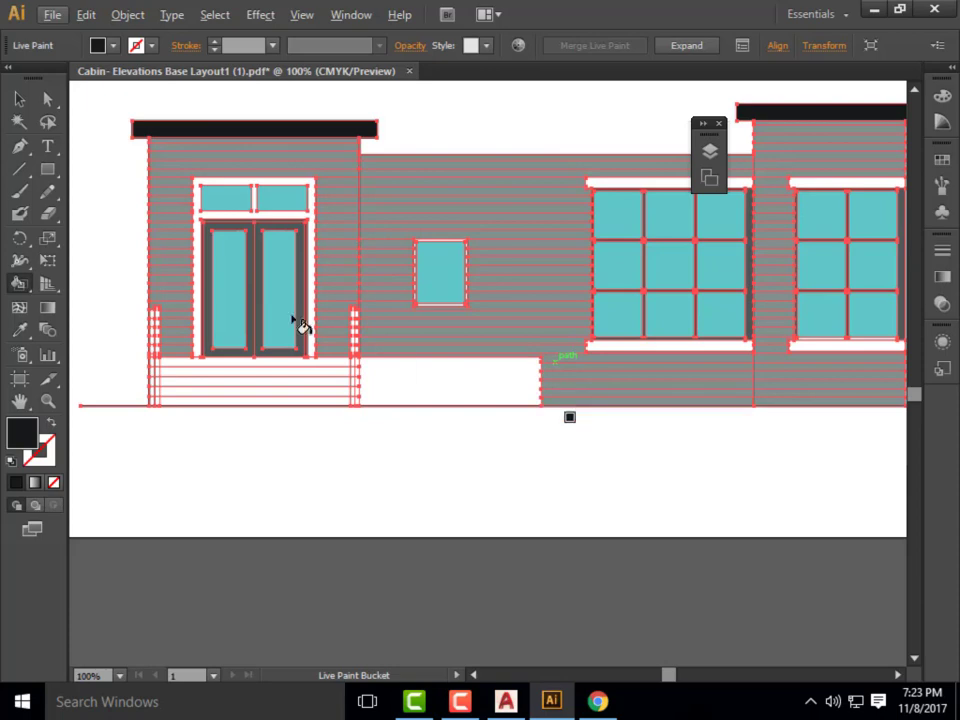
pyautogui.doubleClick(25, 435)
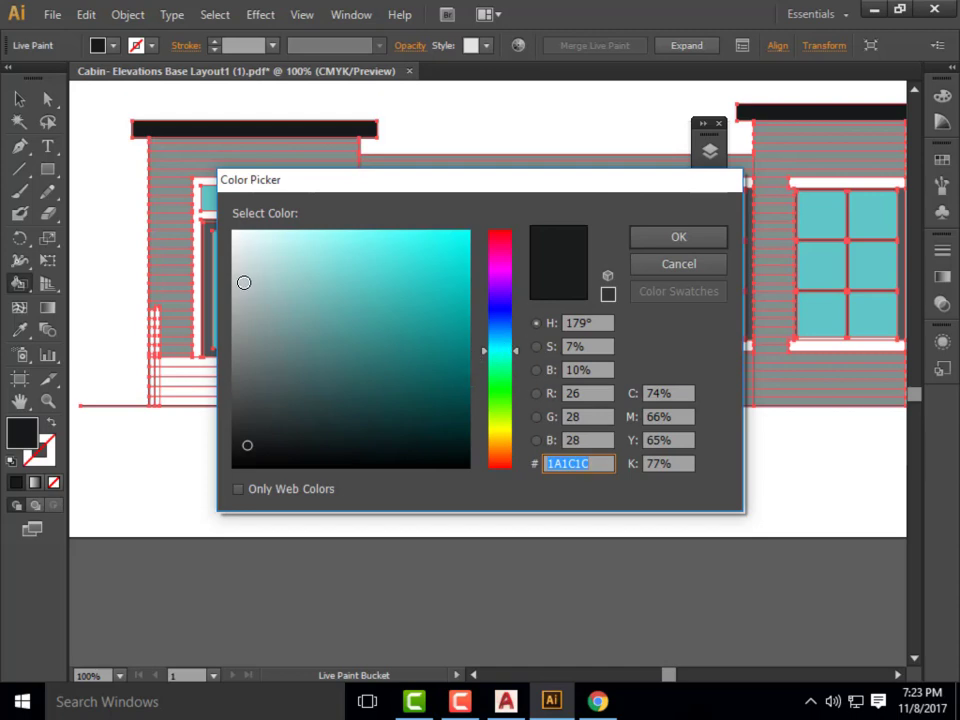
pyautogui.click(242, 276)
pyautogui.click(675, 236)
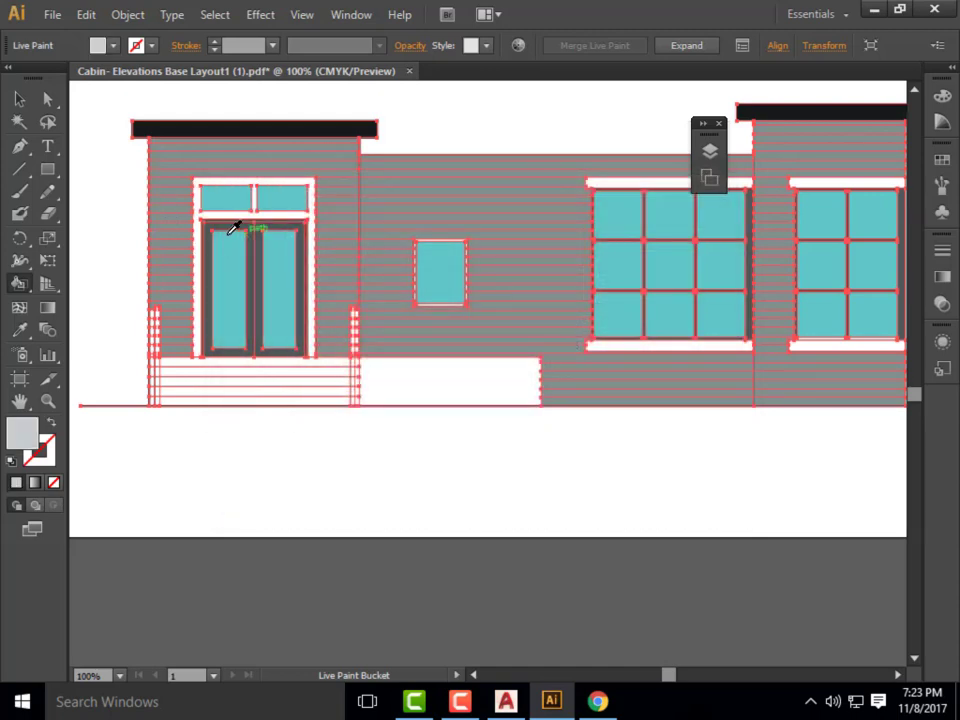
pyautogui.scroll(3, 200, 200)
pyautogui.scroll(-3, 495, 379)
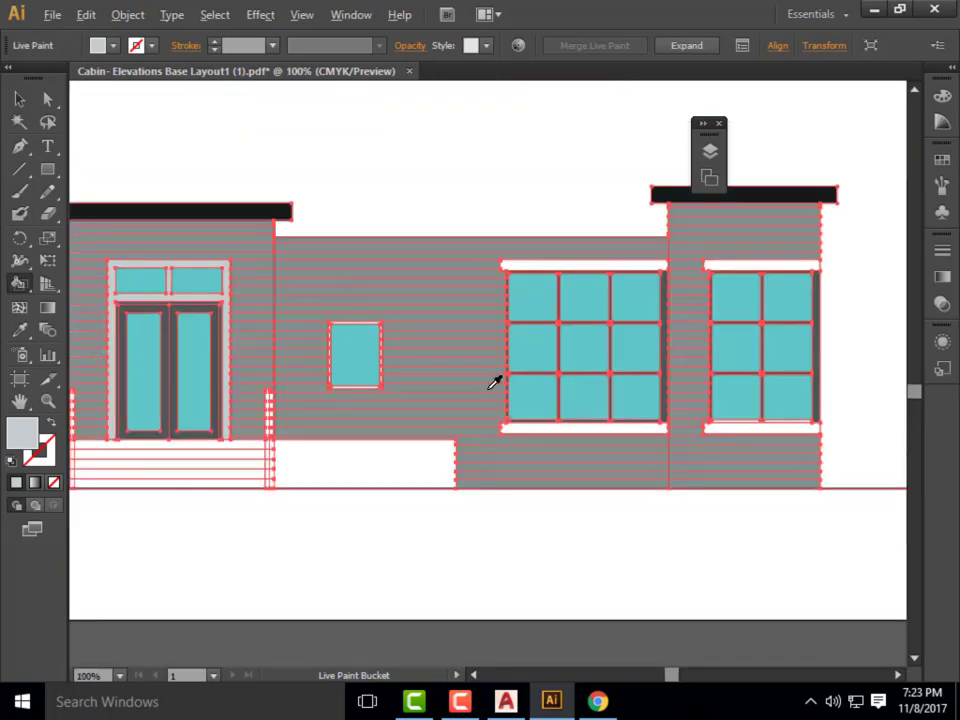
# - Fill the head trims and sills of both large windows with light grey
pyautogui.scroll(2, 596, 274)
pyautogui.click(590, 217)
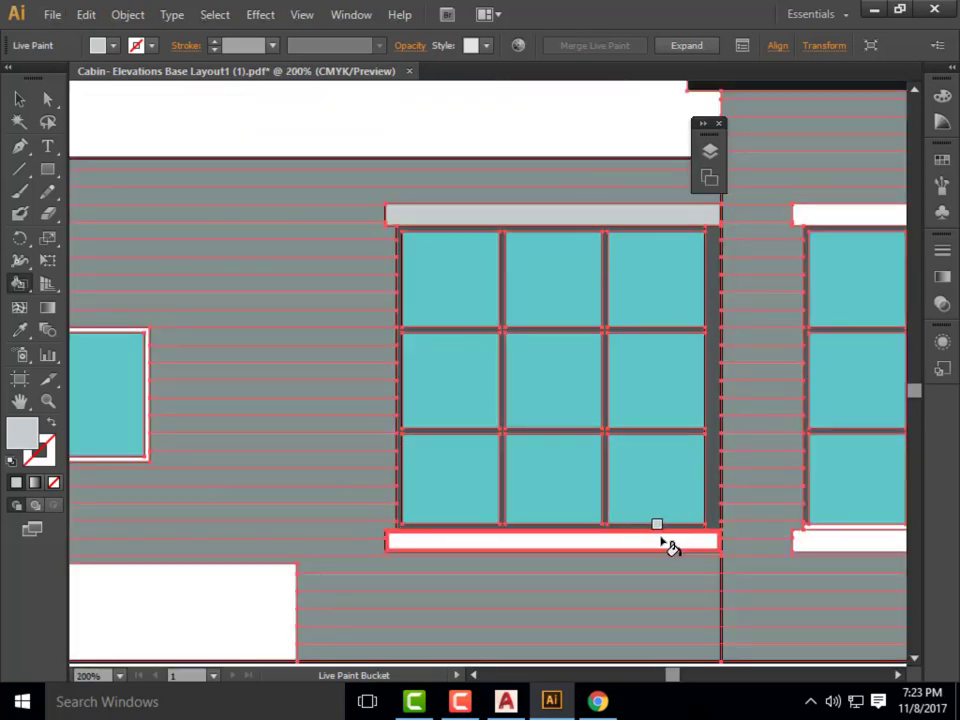
pyautogui.click(669, 541)
pyautogui.click(831, 545)
pyautogui.click(841, 227)
pyautogui.scroll(-3, 439, 221)
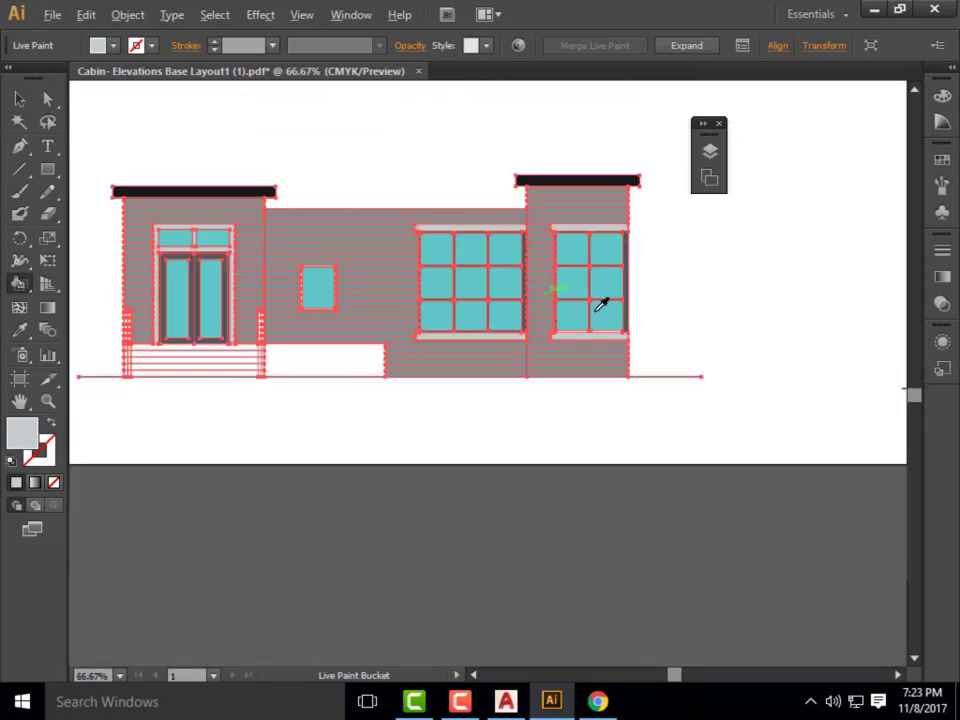
# - Fill the entrance stair treads between the railing posts with light grey
pyautogui.scroll(2, 137, 362)
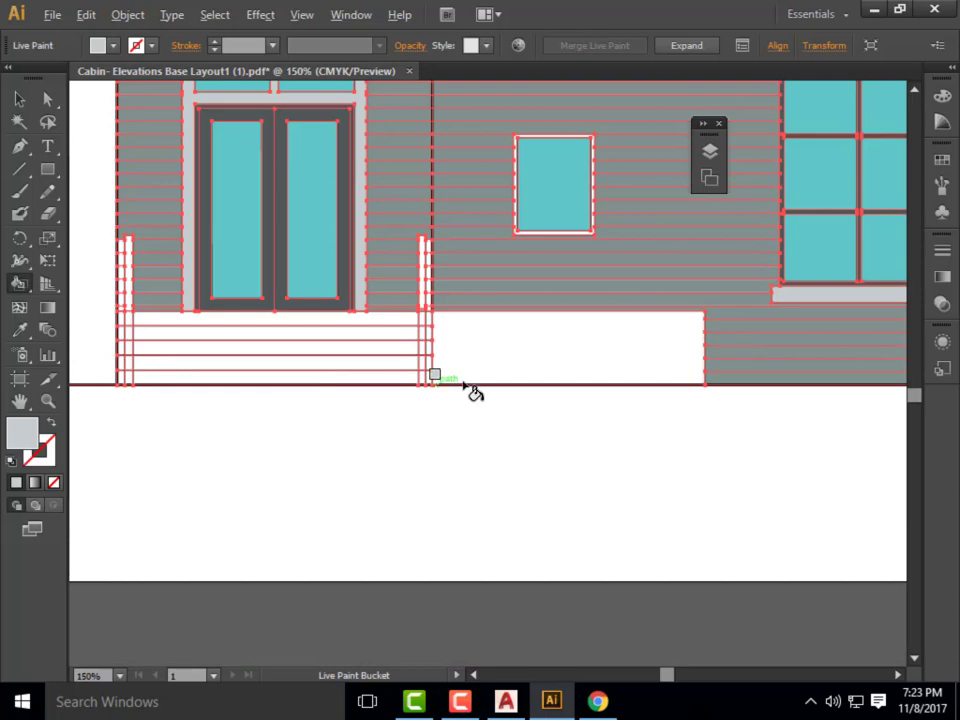
pyautogui.click(313, 342)
pyautogui.click(323, 353)
pyautogui.click(318, 361)
pyautogui.click(313, 369)
pyautogui.click(394, 380)
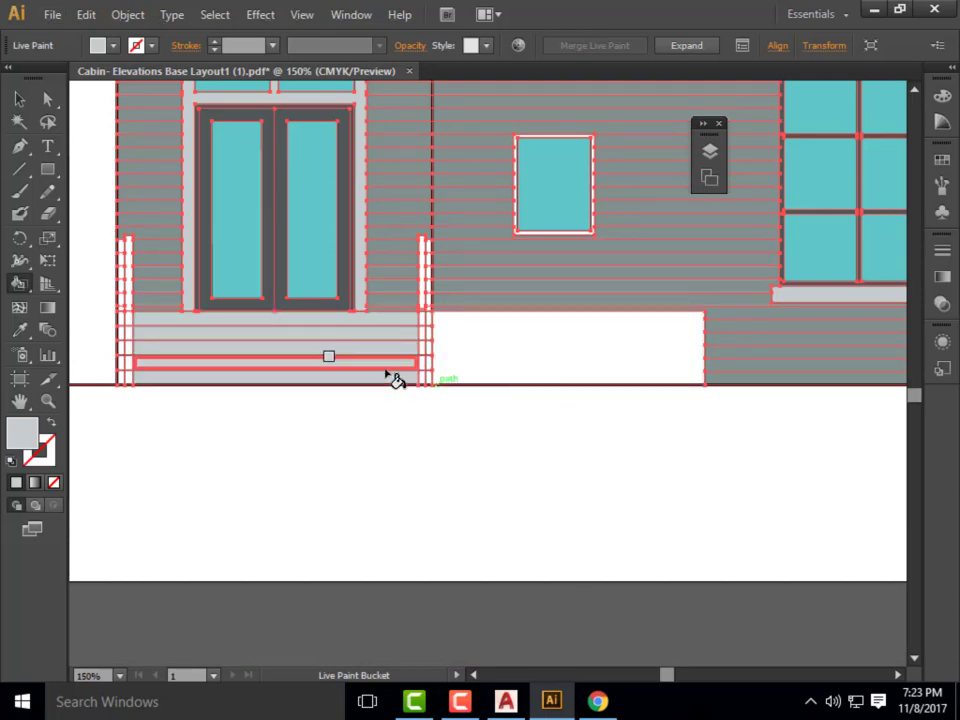
# - Activate the Selection tool and deselect the Live Paint elevation
pyautogui.scroll(1, 521, 302)
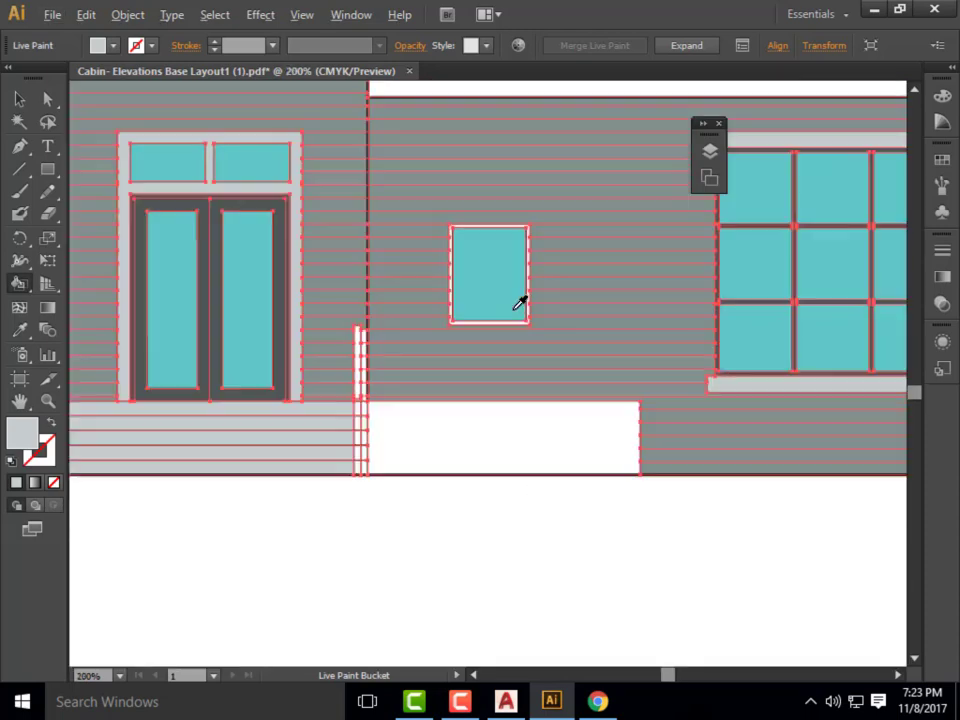
pyautogui.scroll(-3, 354, 418)
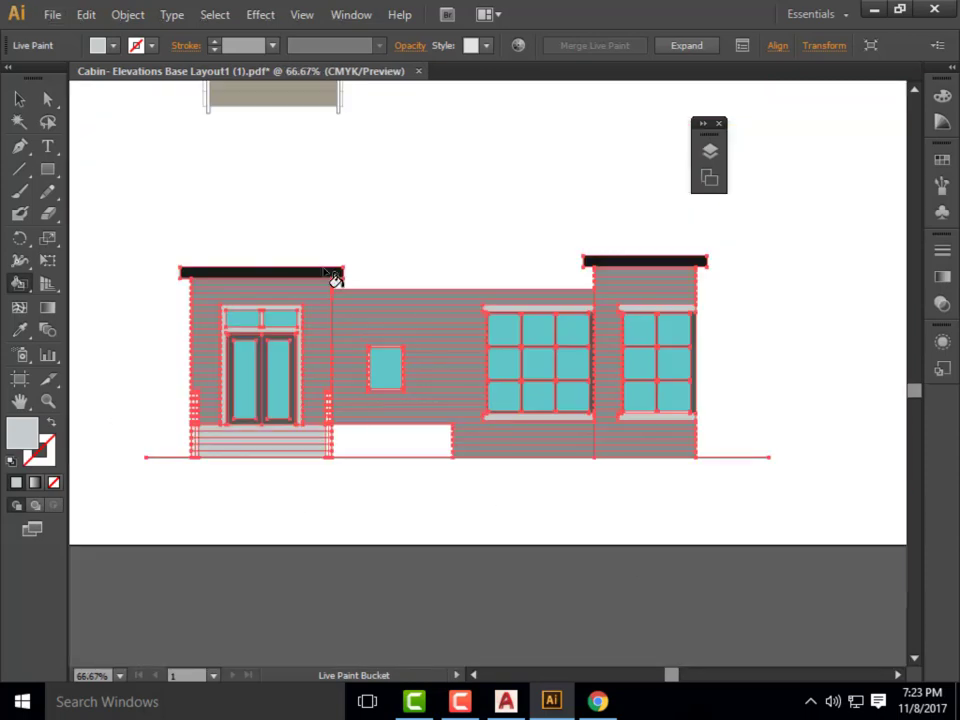
pyautogui.click(19, 98)
pyautogui.click(370, 203)
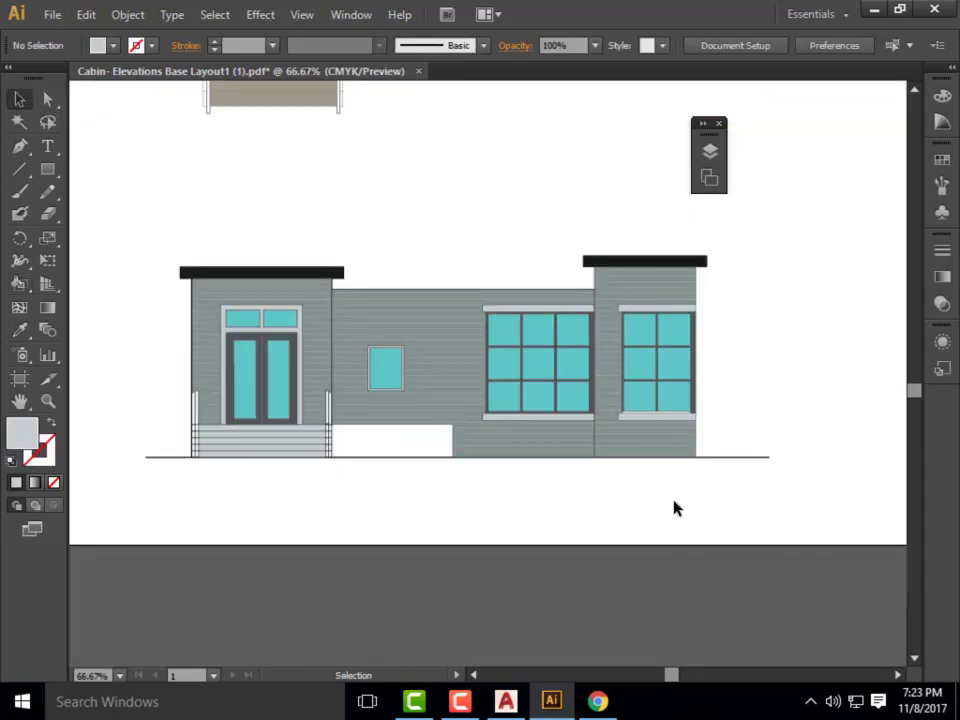
pyautogui.scroll(-3, 423, 291)
pyautogui.scroll(3, 653, 393)
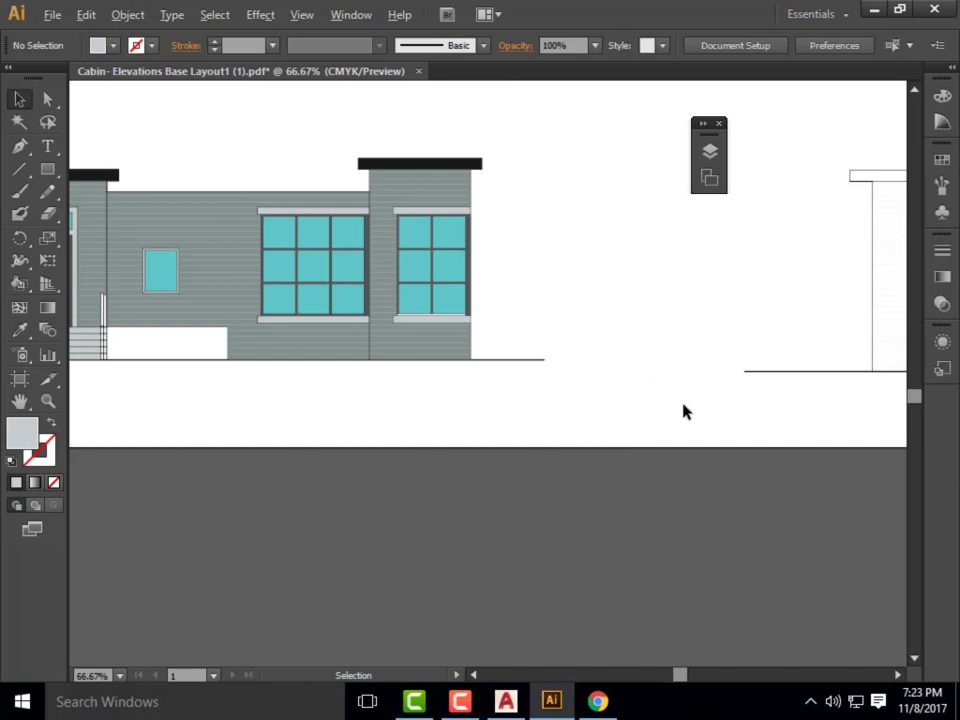
pyautogui.scroll(-1, 684, 409)
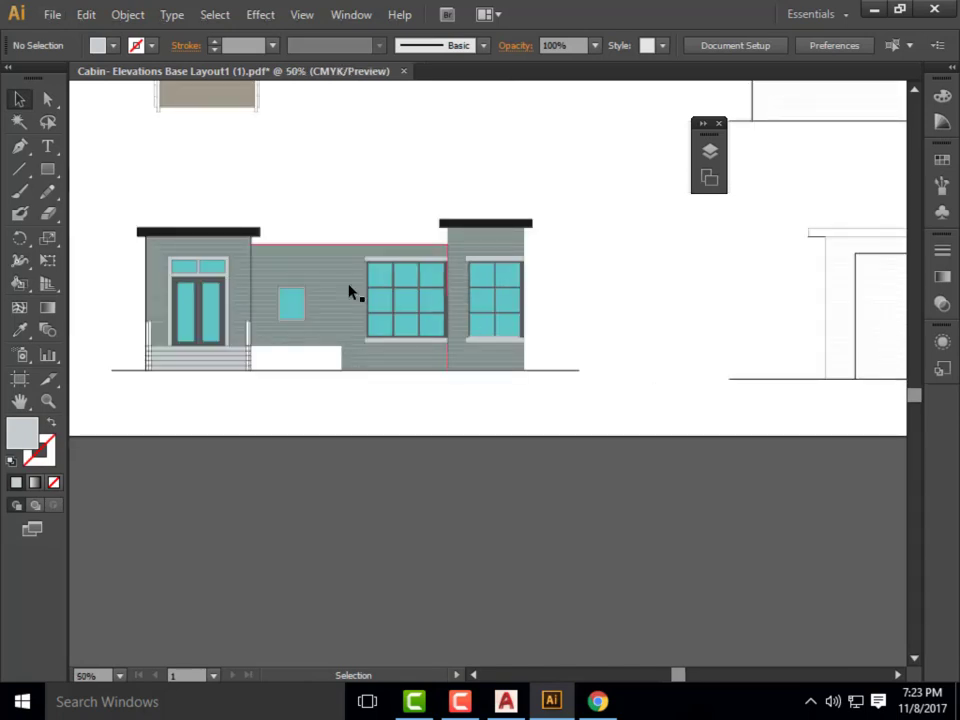
pyautogui.scroll(1, 345, 290)
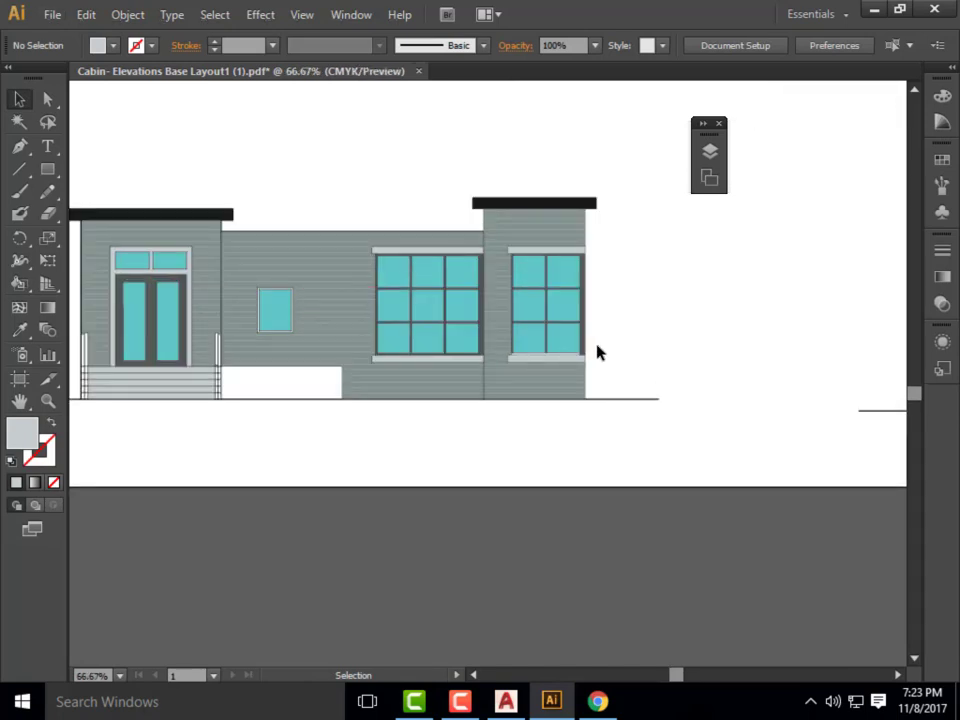
pyautogui.scroll(-1, 636, 345)
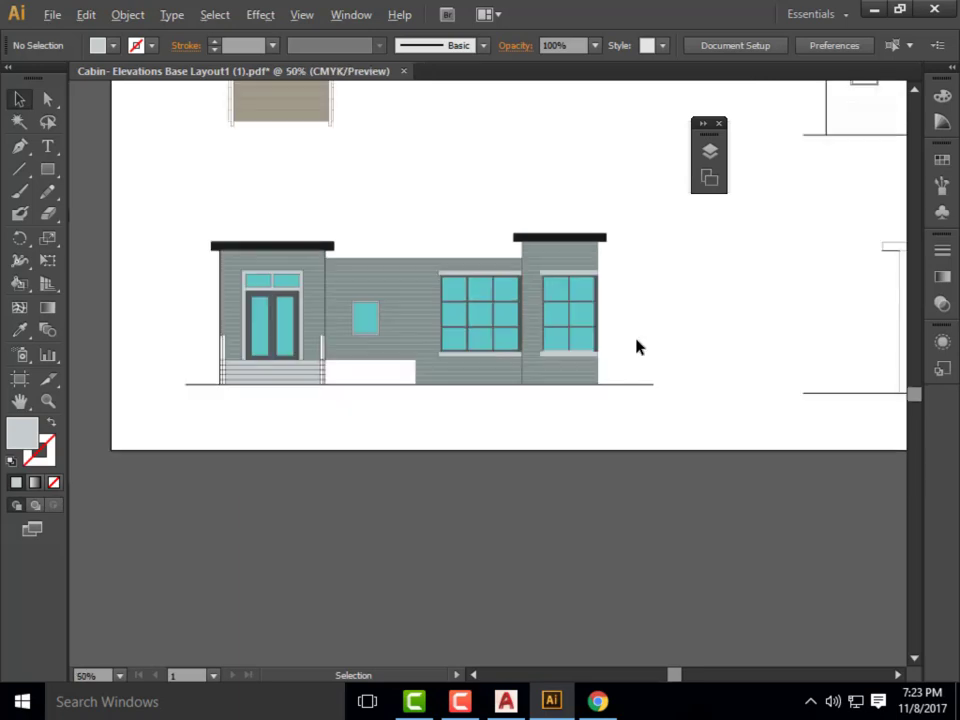
pyautogui.scroll(1, 411, 339)
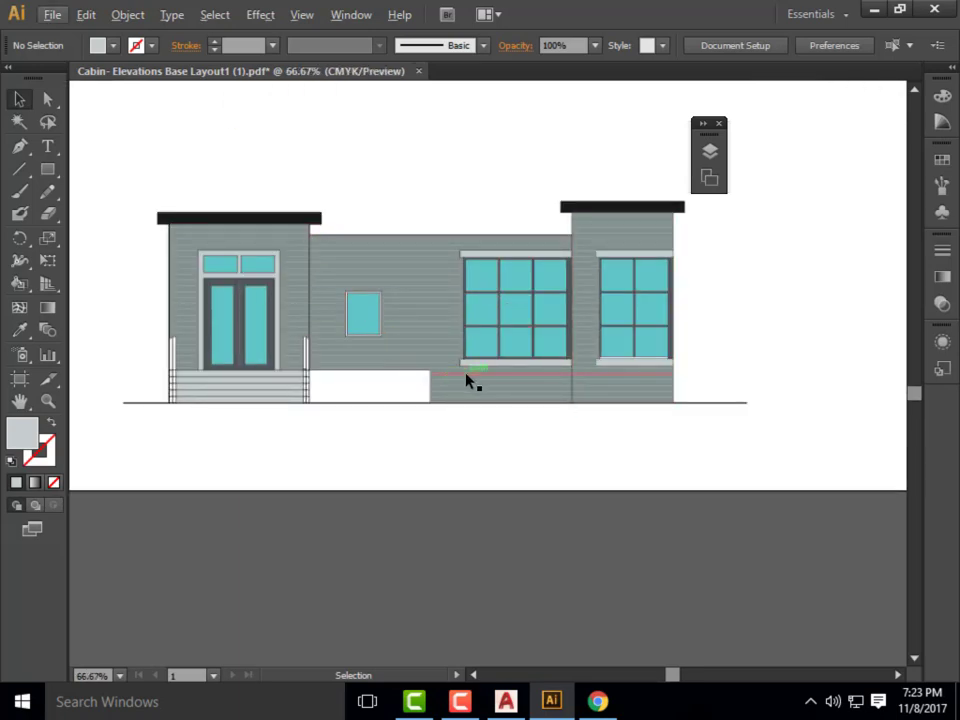
# - Expand the Live Paint elevation into ordinary artwork and isolate the resulting group to check its fill and line groups
pyautogui.click(495, 285)
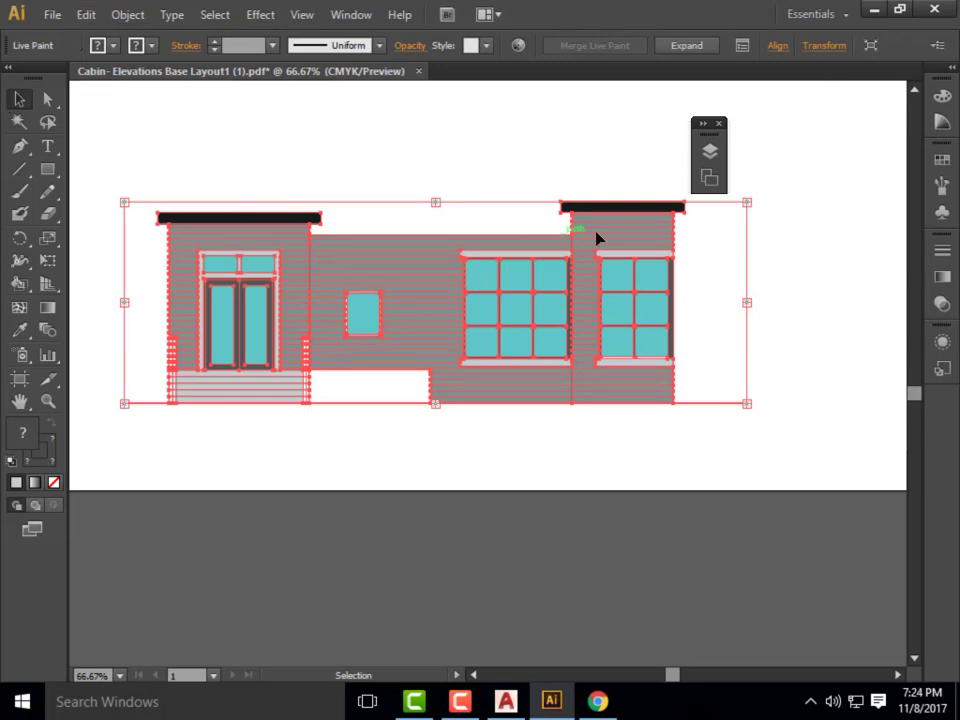
pyautogui.click(675, 46)
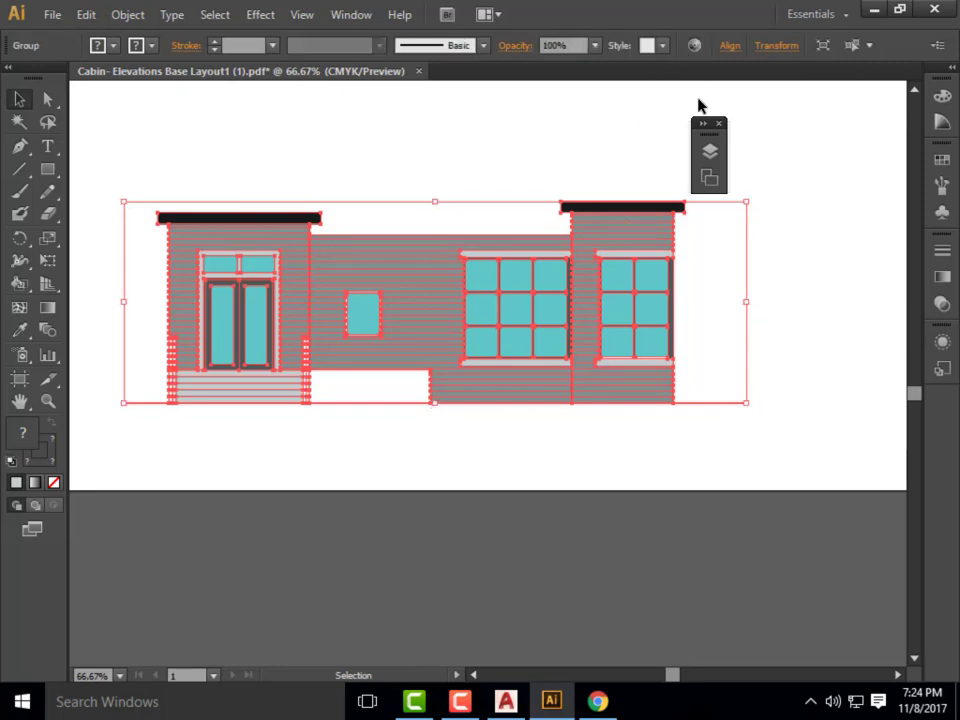
pyautogui.click(729, 285)
pyautogui.click(630, 254)
pyautogui.doubleClick(600, 237)
pyautogui.click(625, 258)
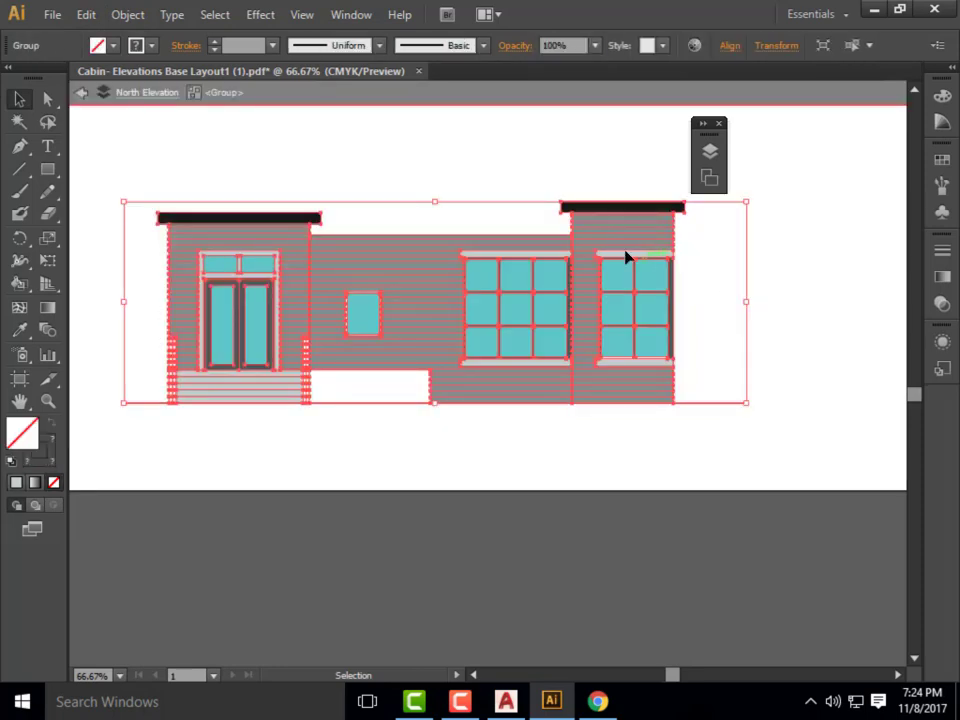
pyautogui.click(447, 327)
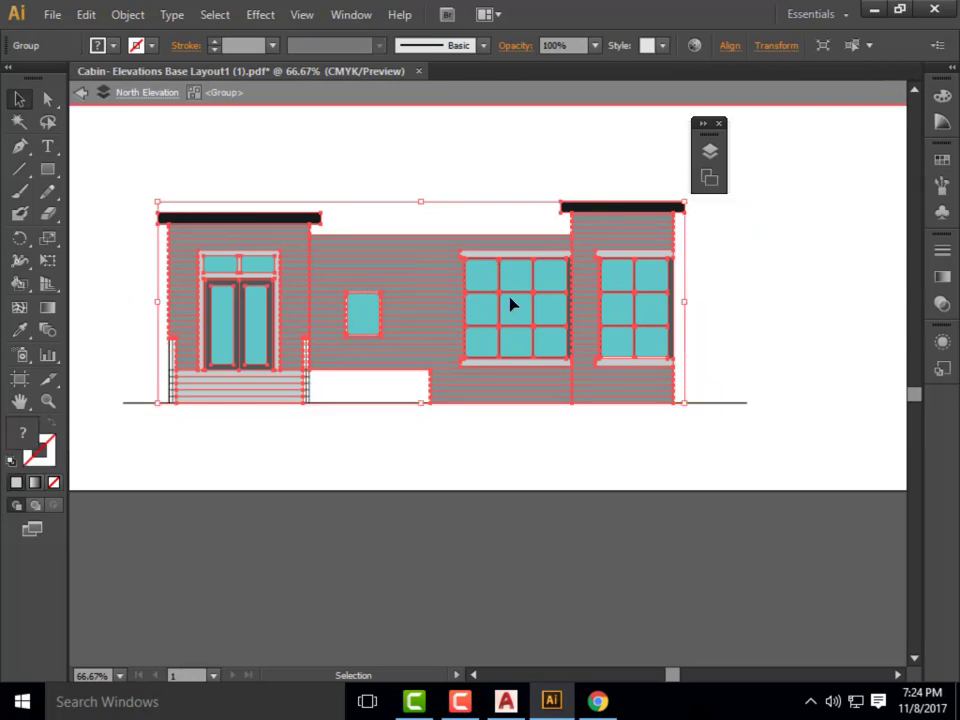
pyautogui.click(729, 341)
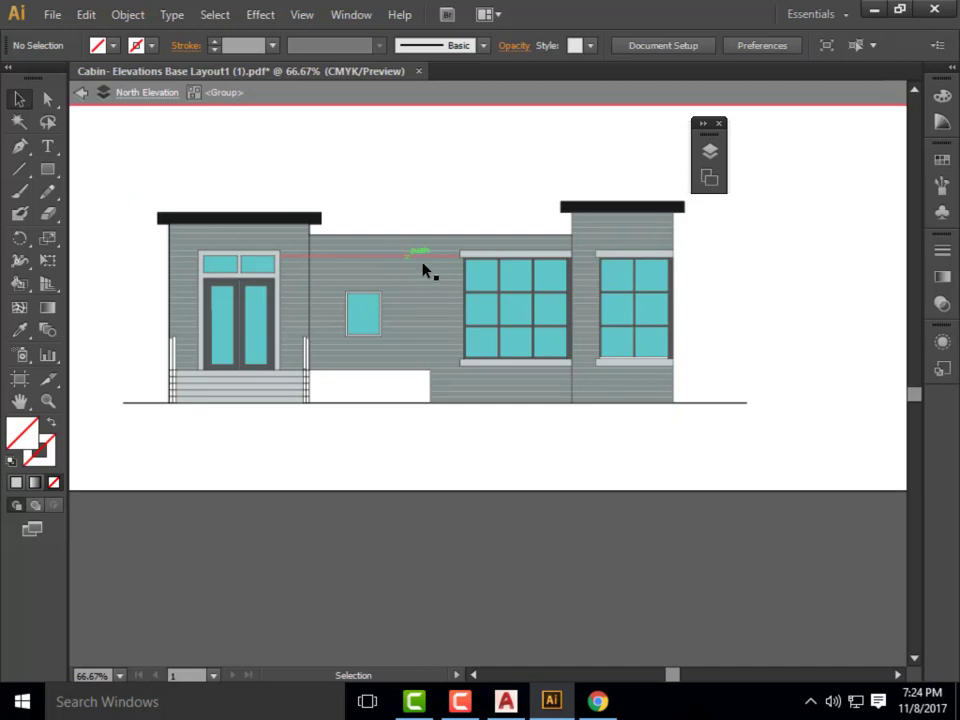
# - Enter the nested siding-line group in isolation and step back out one level
pyautogui.doubleClick(408, 293)
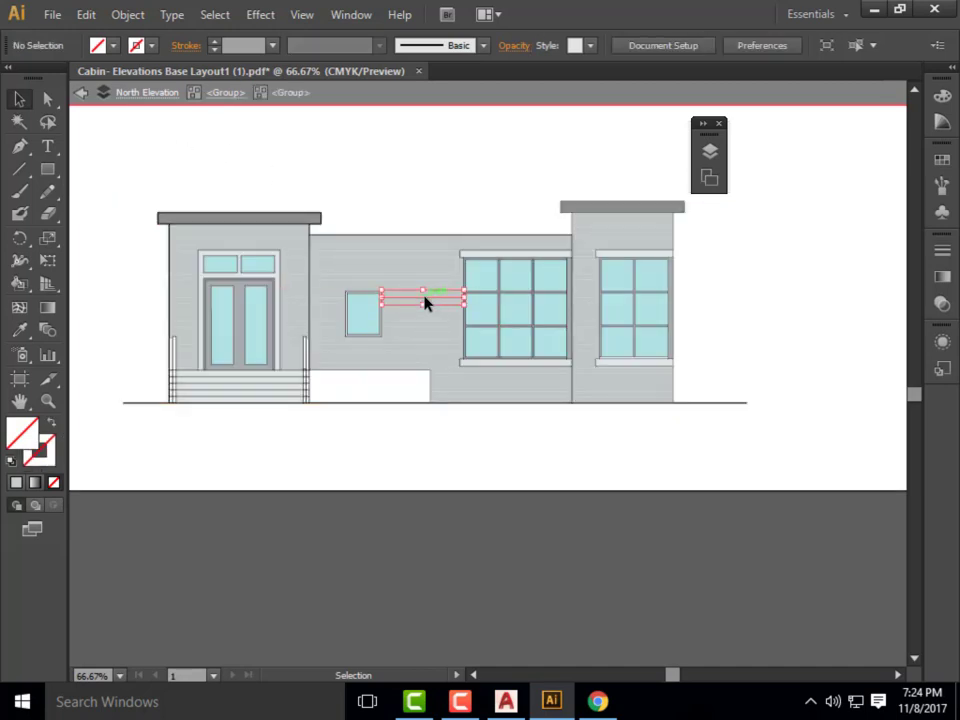
pyautogui.click(426, 300)
pyautogui.click(370, 180)
pyautogui.click(80, 92)
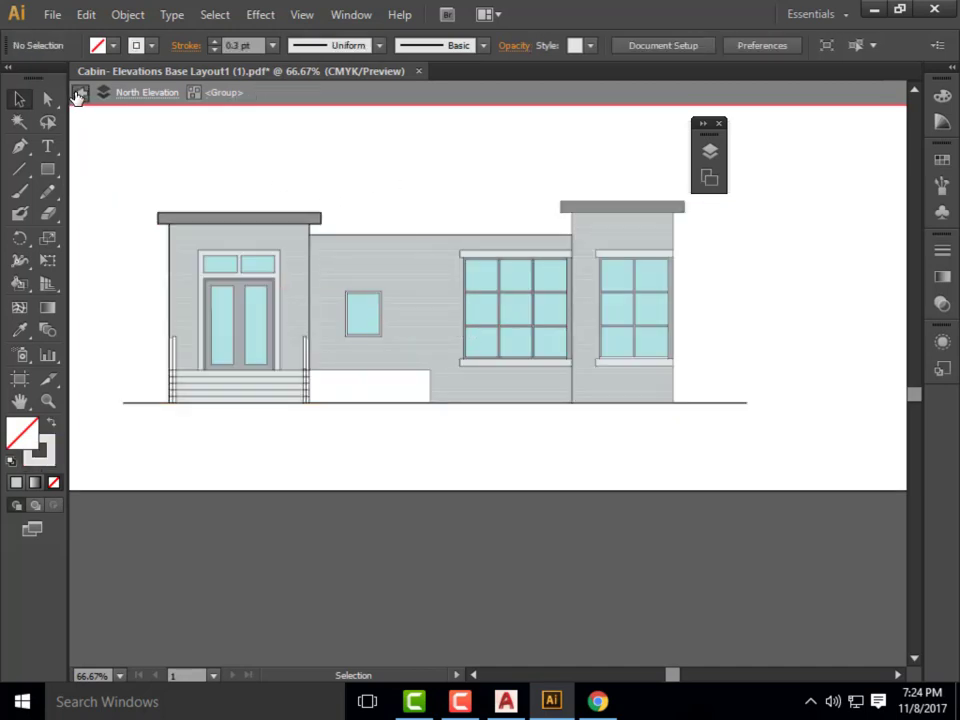
pyautogui.scroll(4, 383, 265)
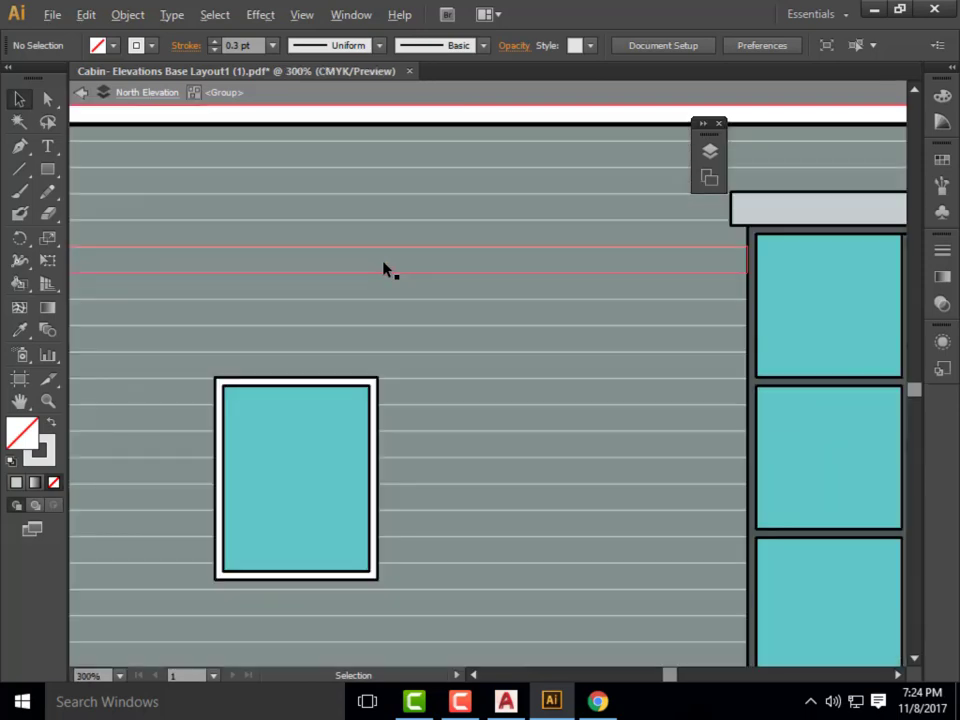
# - Try to select everything matching the expanded fill group by stroke colour and by fill colour
pyautogui.click(390, 263)
pyautogui.click(144, 15)
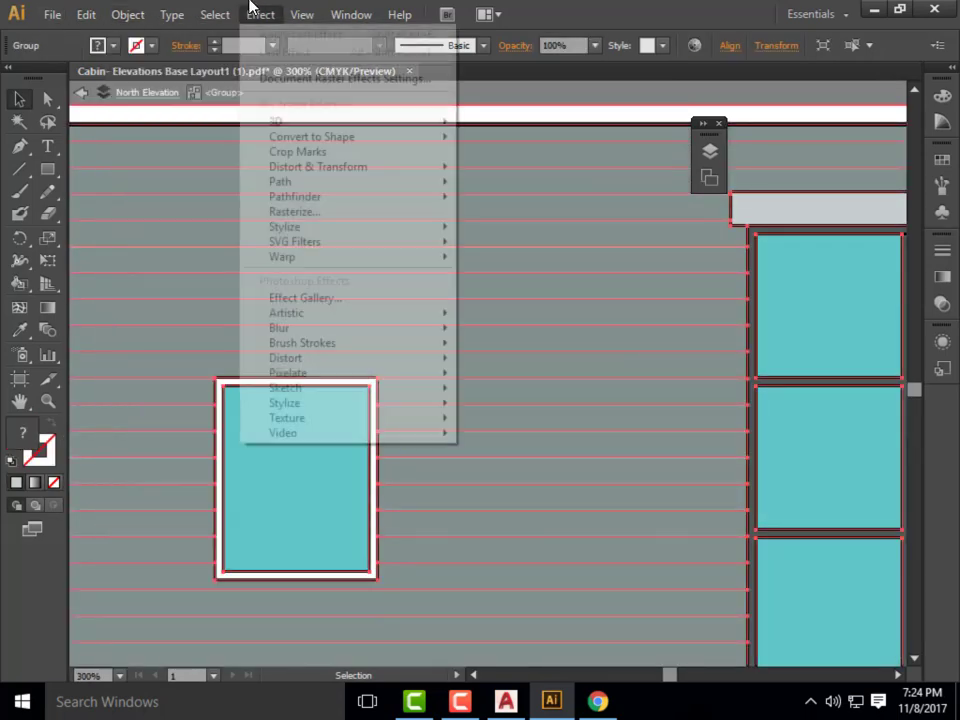
pyautogui.moveTo(214, 14)
pyautogui.moveTo(289, 195)
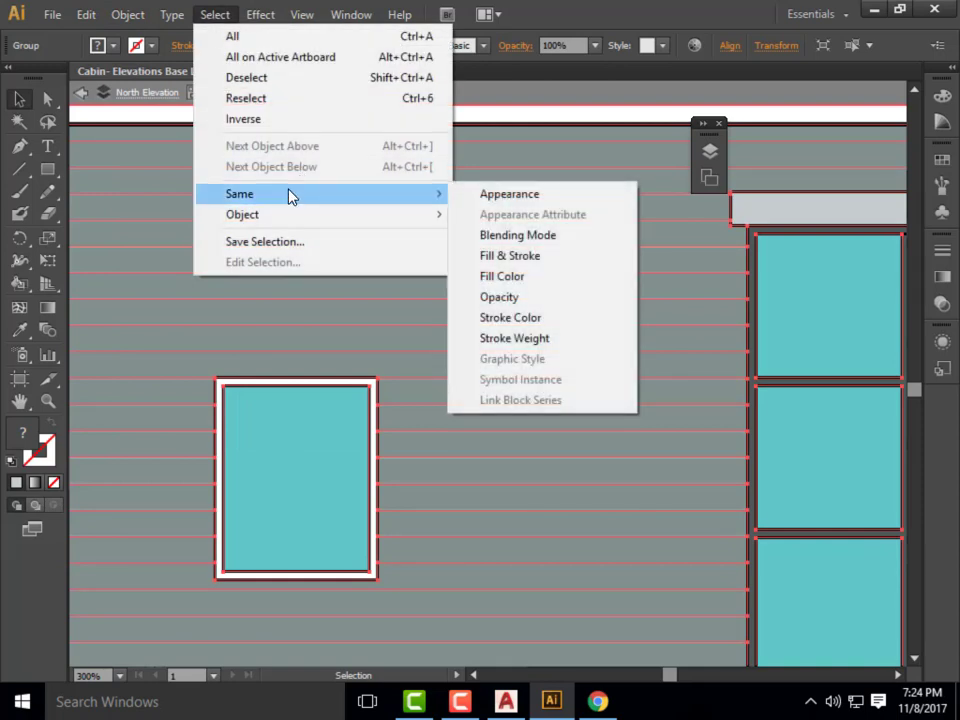
pyautogui.click(538, 318)
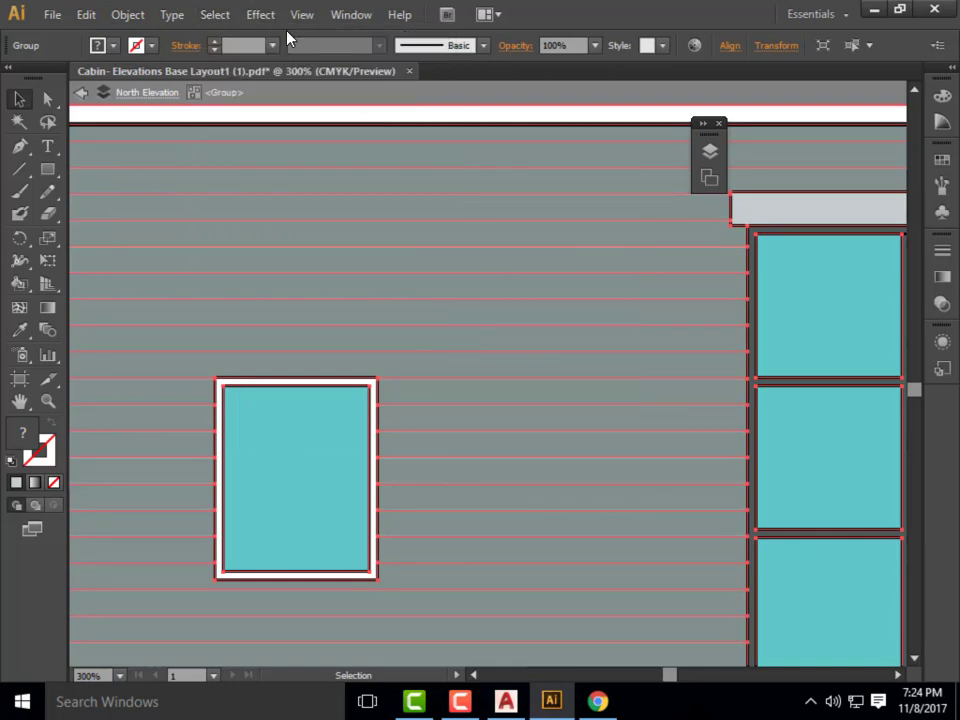
pyautogui.click(212, 15)
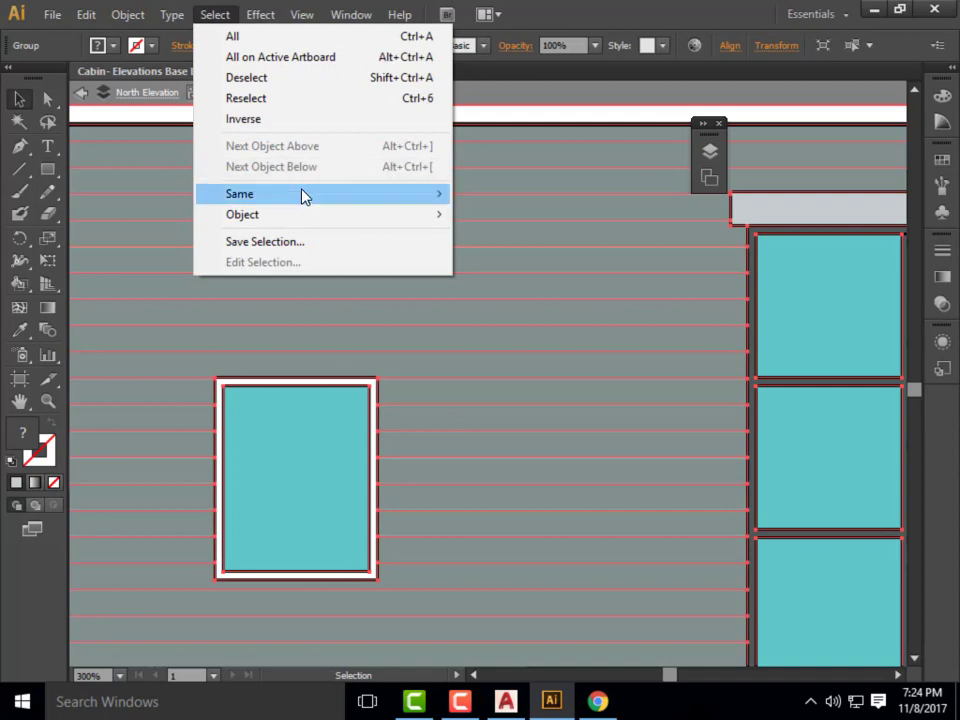
pyautogui.moveTo(305, 196)
pyautogui.click(520, 276)
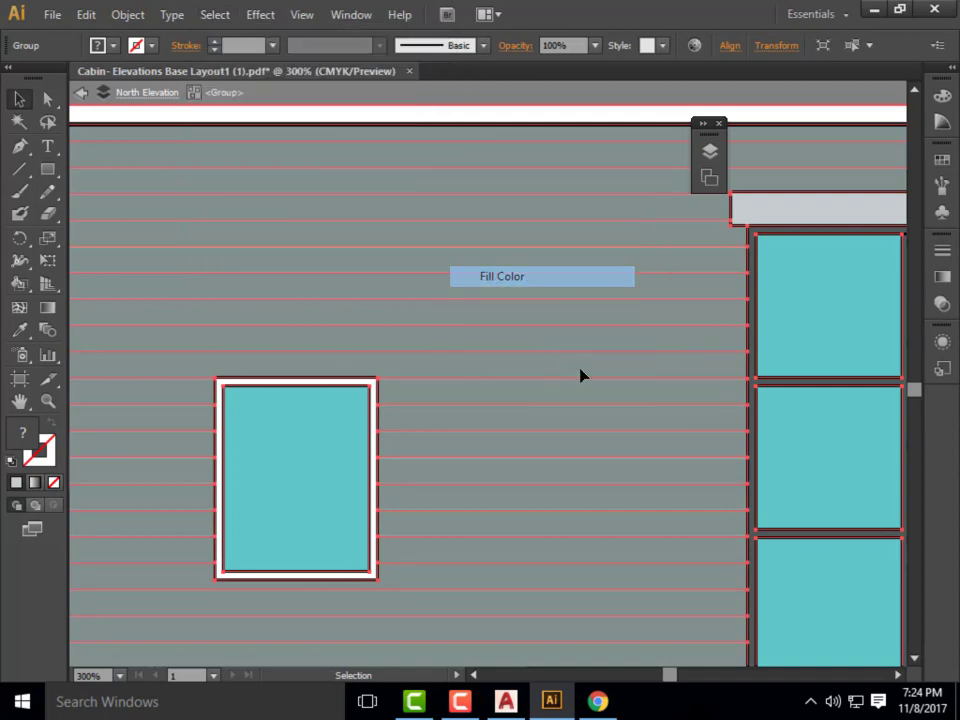
# - Try making an opacity mask from the selected fill group with the Transparency settings
pyautogui.hotkey('ctrl', '-')
pyautogui.hotkey('ctrl', '-')
pyautogui.hotkey('ctrl', '-')
pyautogui.hotkey('ctrl', '-')
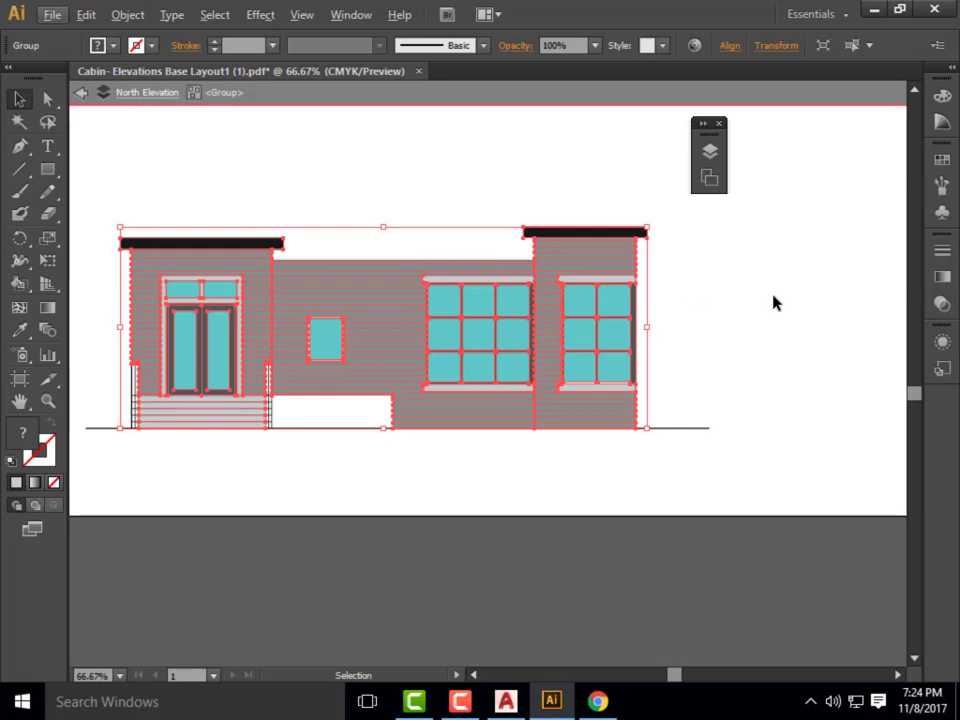
pyautogui.click(946, 306)
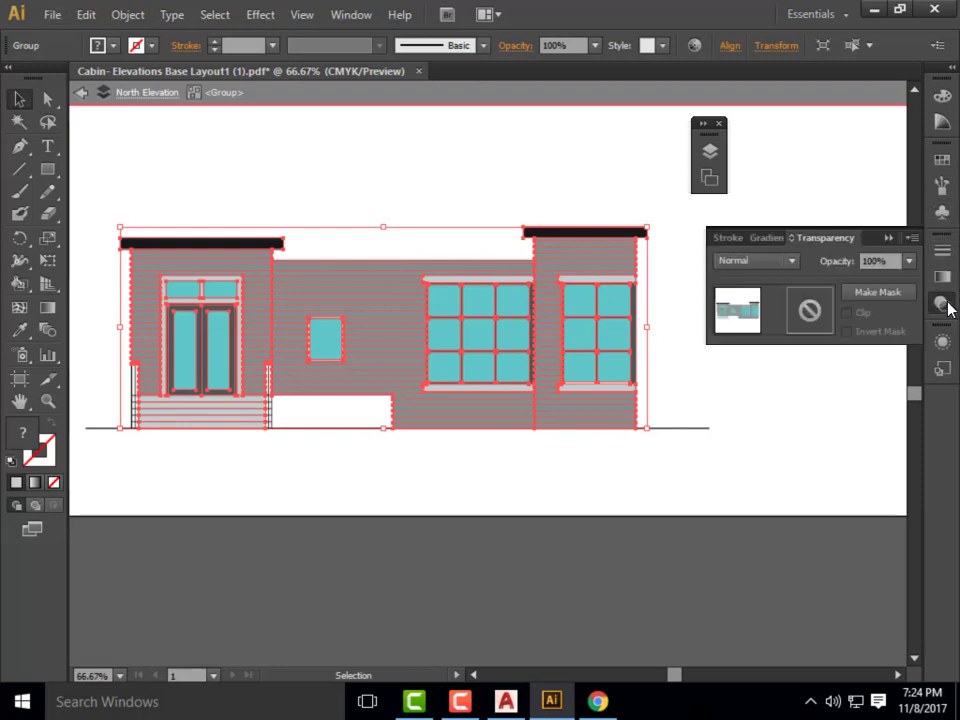
pyautogui.click(897, 293)
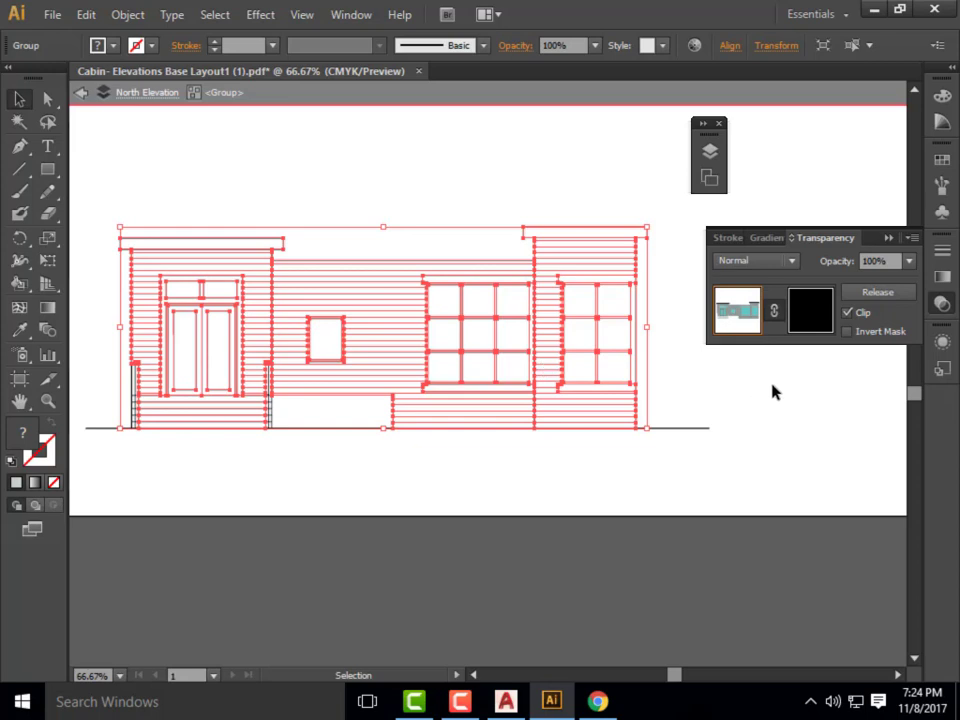
# - Undo the opacity mask and the Live Paint expansion, and collapse the Transparency settings
pyautogui.hotkey('ctrl', 'z')
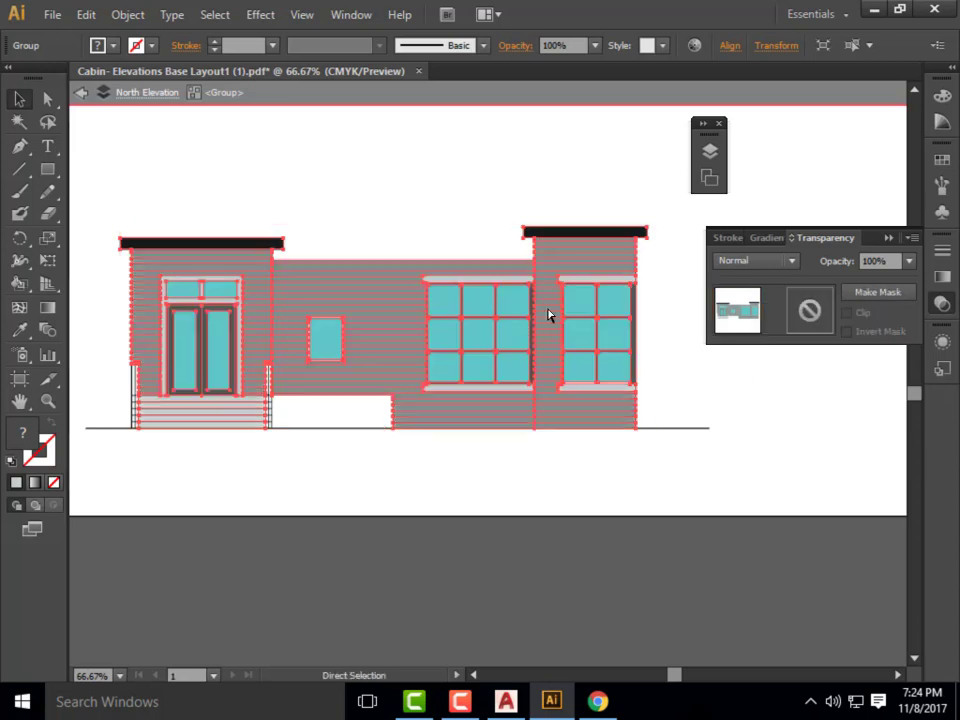
pyautogui.hotkey('ctrl', 'z')
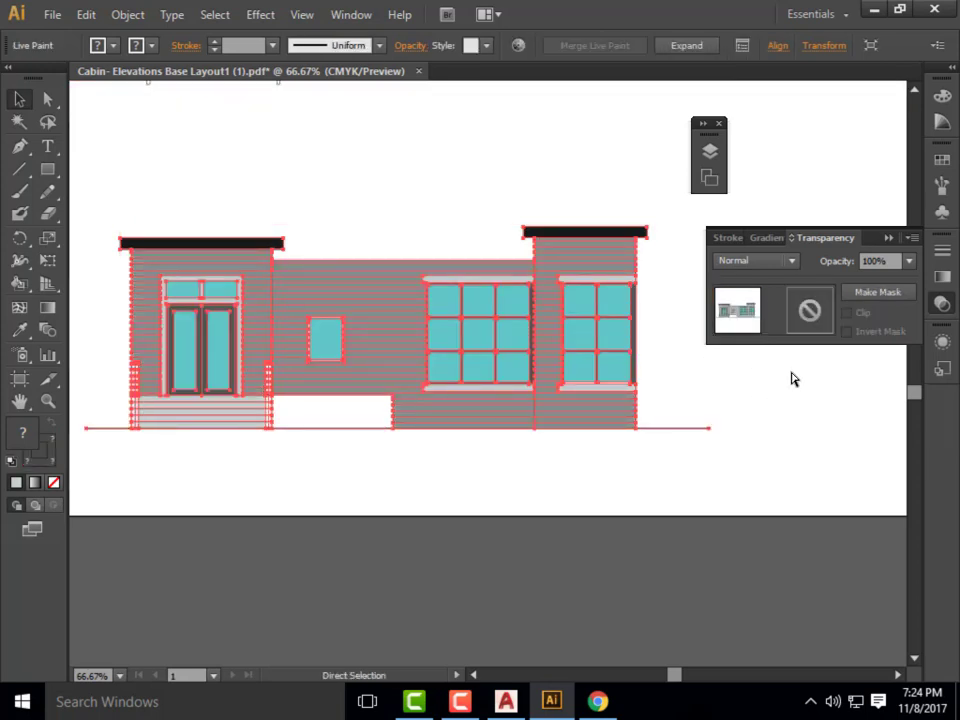
pyautogui.press('v')
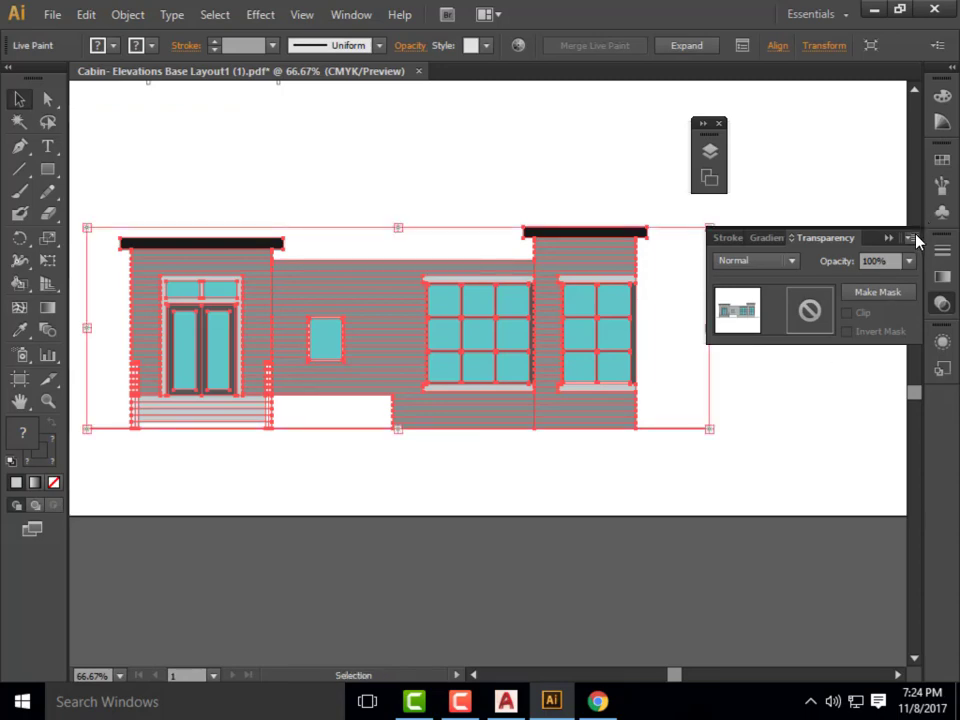
pyautogui.click(889, 239)
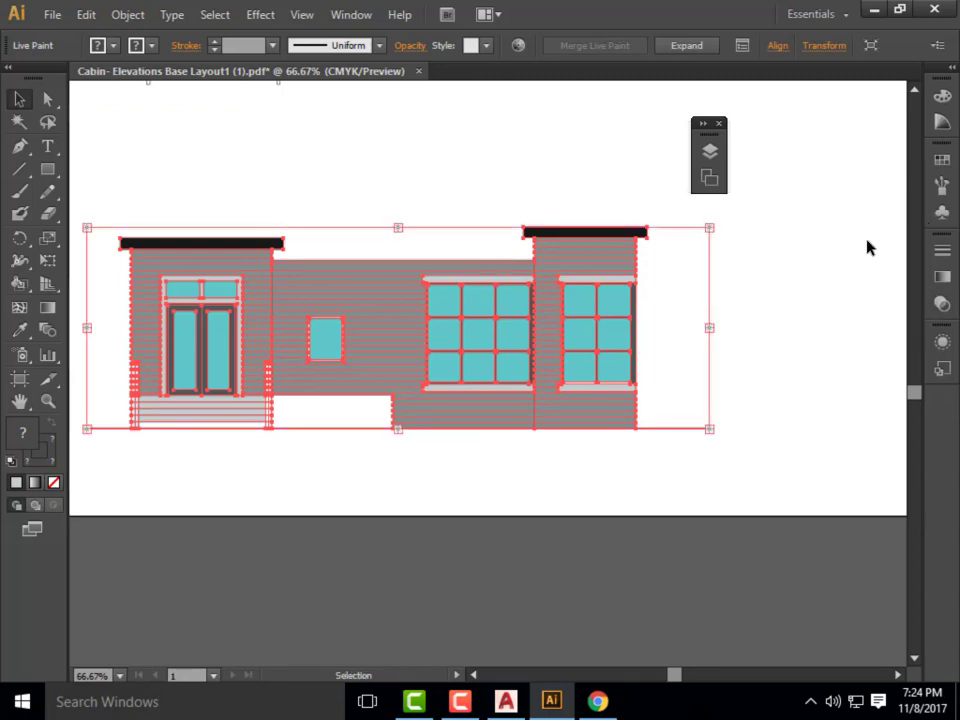
# - Expand the North Elevation Live Paint object and ungroup the expanded artwork
pyautogui.click(291, 148)
pyautogui.scroll(2, 345, 313)
pyautogui.click(418, 292)
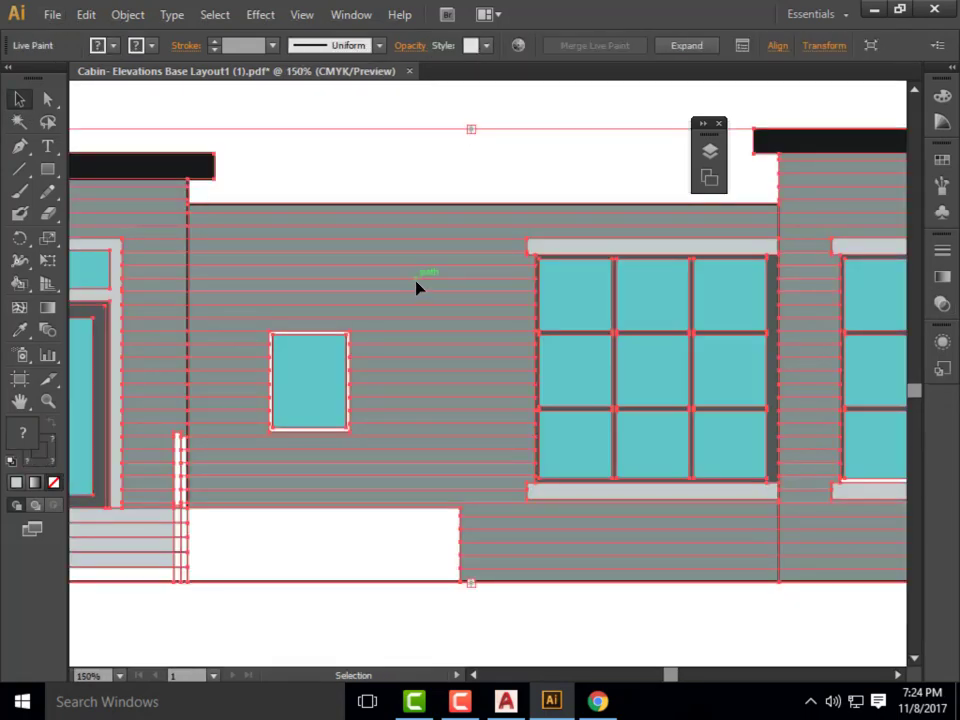
pyautogui.scroll(-1, 418, 288)
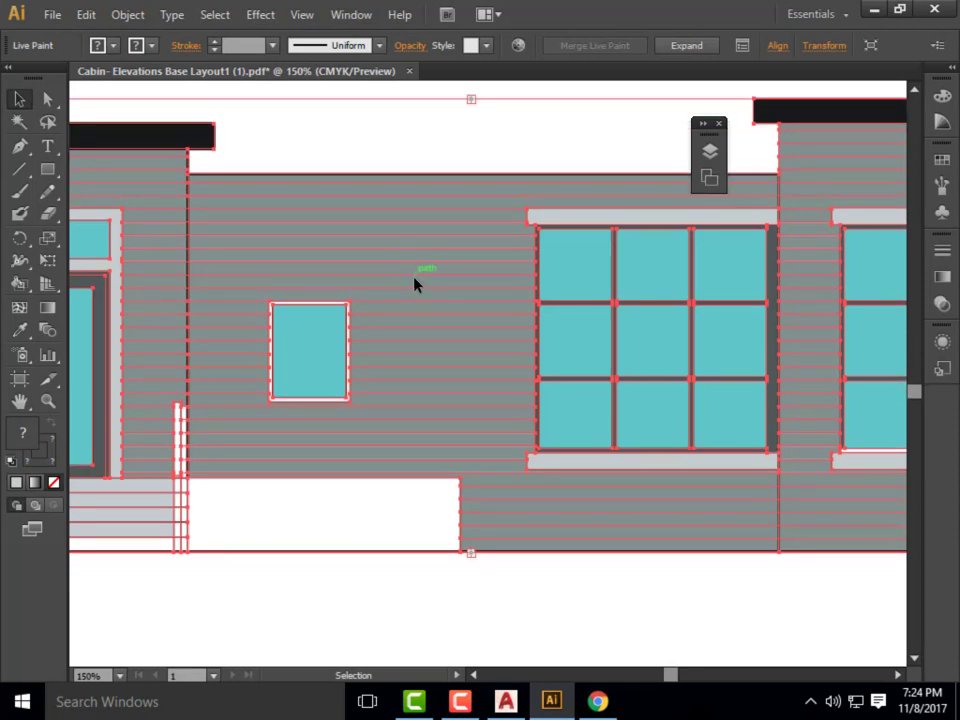
pyautogui.click(684, 47)
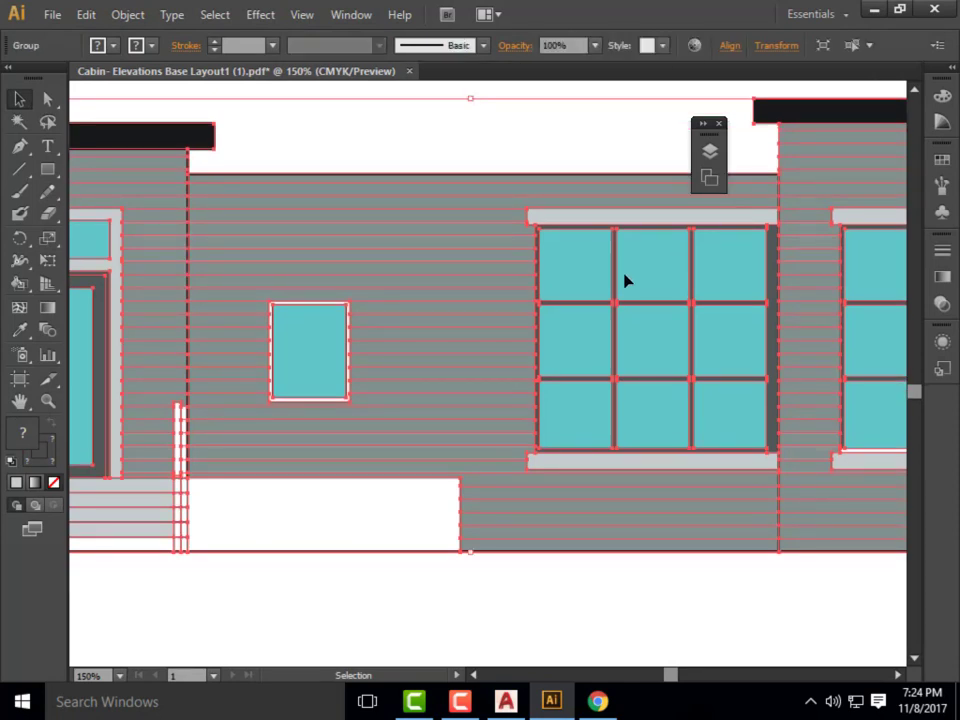
pyautogui.rightClick(475, 200)
pyautogui.click(555, 302)
# - Isolate the elevation's line group to examine its paths, exit isolation, and deselect the artwork
pyautogui.hotkey('ctrl', '-')
pyautogui.hotkey('ctrl', '-')
pyautogui.click(512, 439)
pyautogui.click(442, 372)
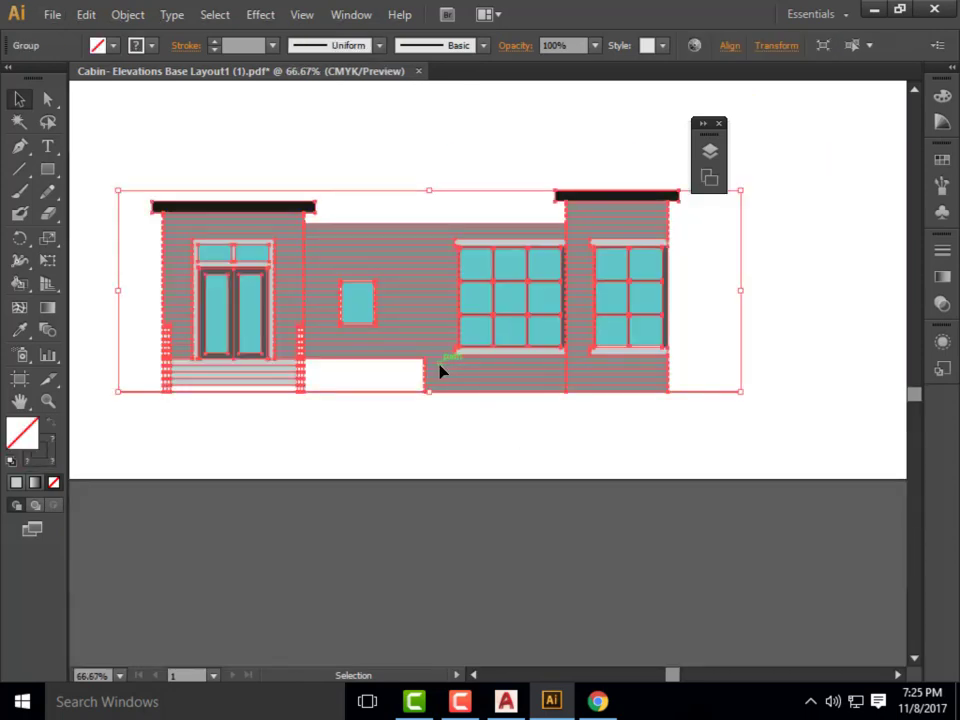
pyautogui.doubleClick(418, 330)
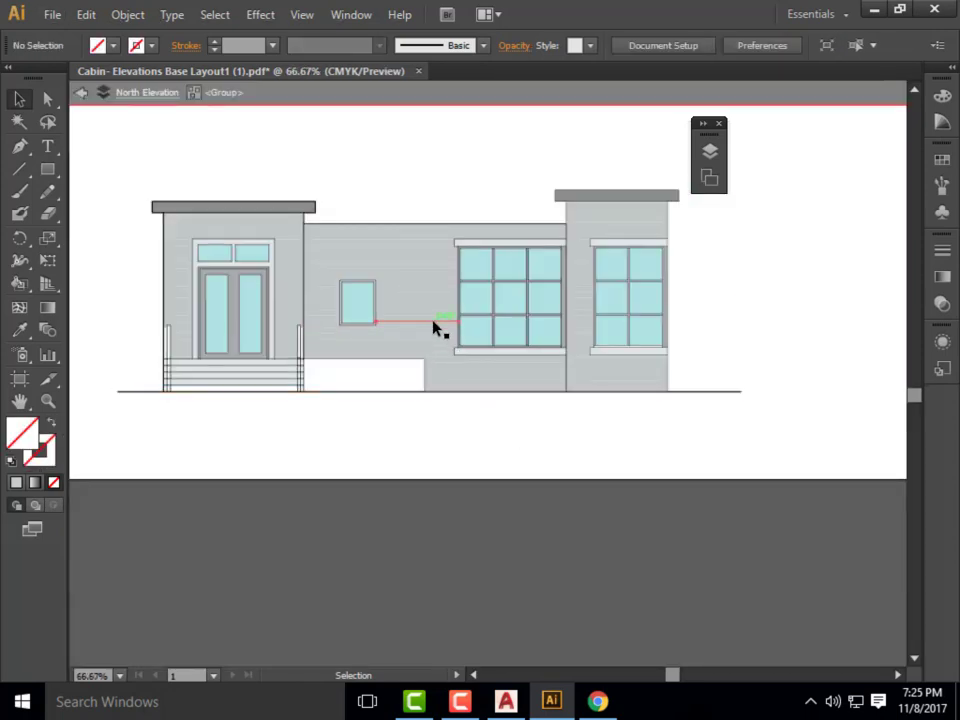
pyautogui.click(435, 324)
pyautogui.click(80, 92)
pyautogui.click(433, 296)
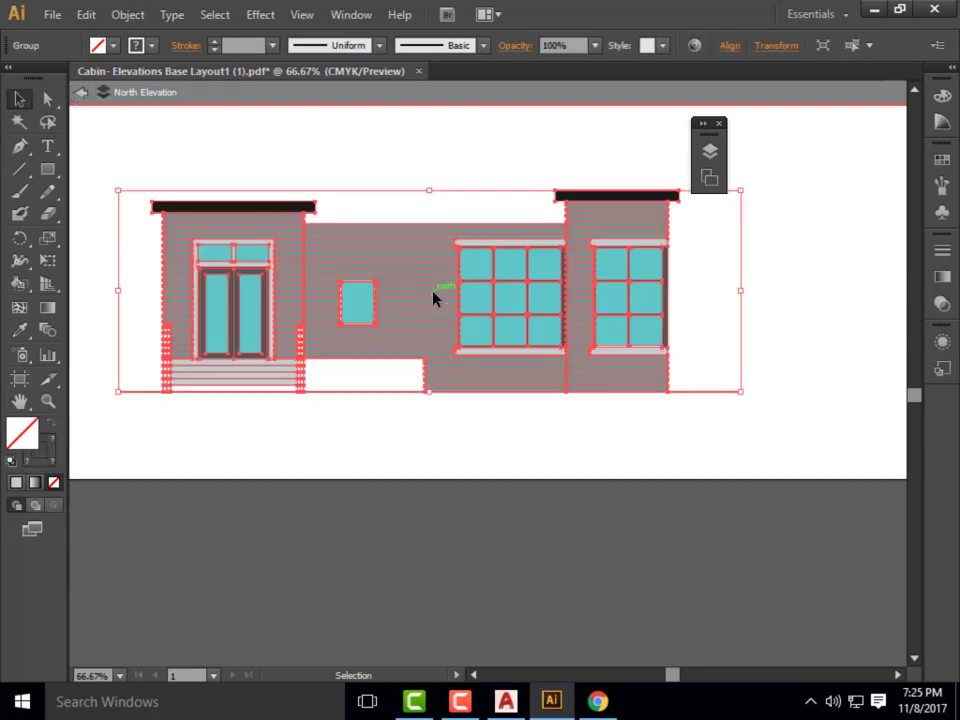
pyautogui.click(80, 95)
pyautogui.rightClick(369, 240)
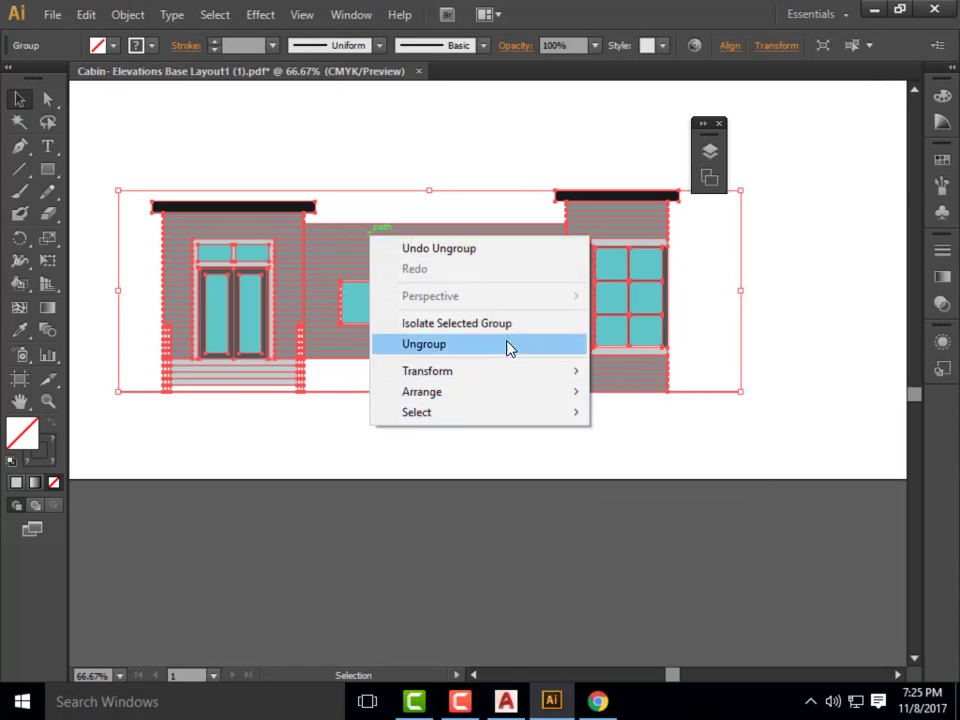
pyautogui.click(15, 100)
pyautogui.click(470, 160)
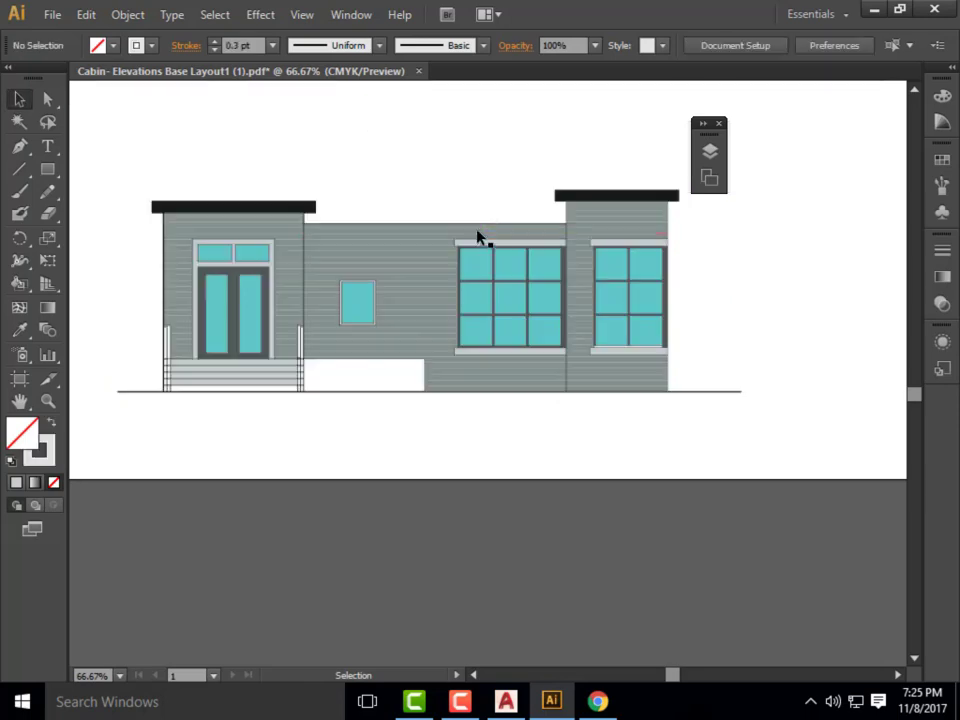
# - Select and isolate the line group once more, and step back out to the North Elevation layer
pyautogui.click(478, 237)
pyautogui.scroll(1, 418, 242)
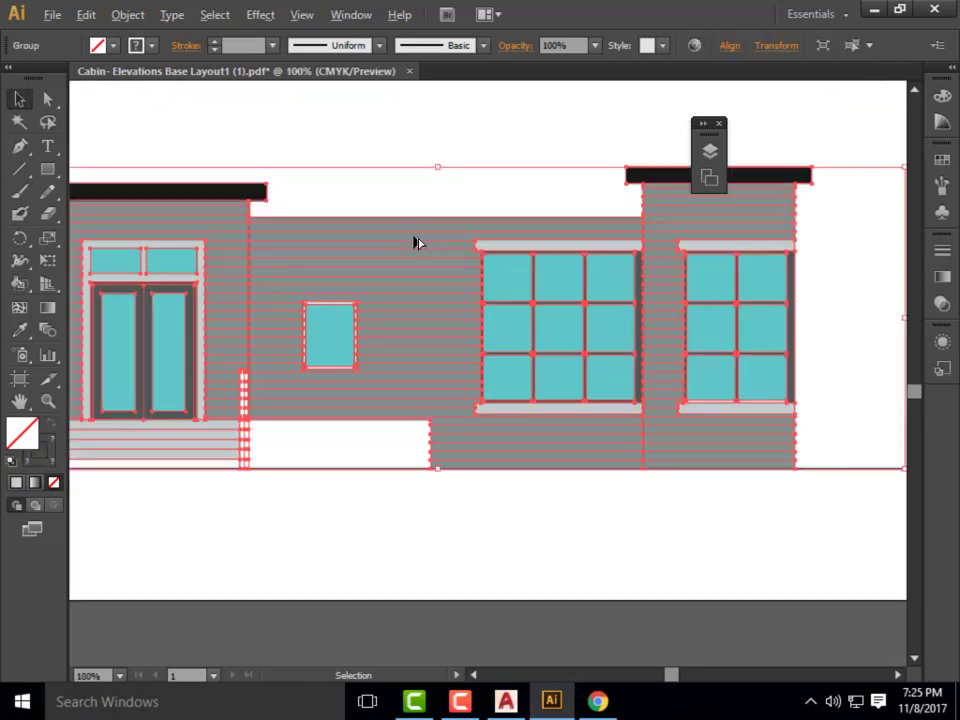
pyautogui.scroll(-1, 634, 289)
pyautogui.scroll(1, 528, 297)
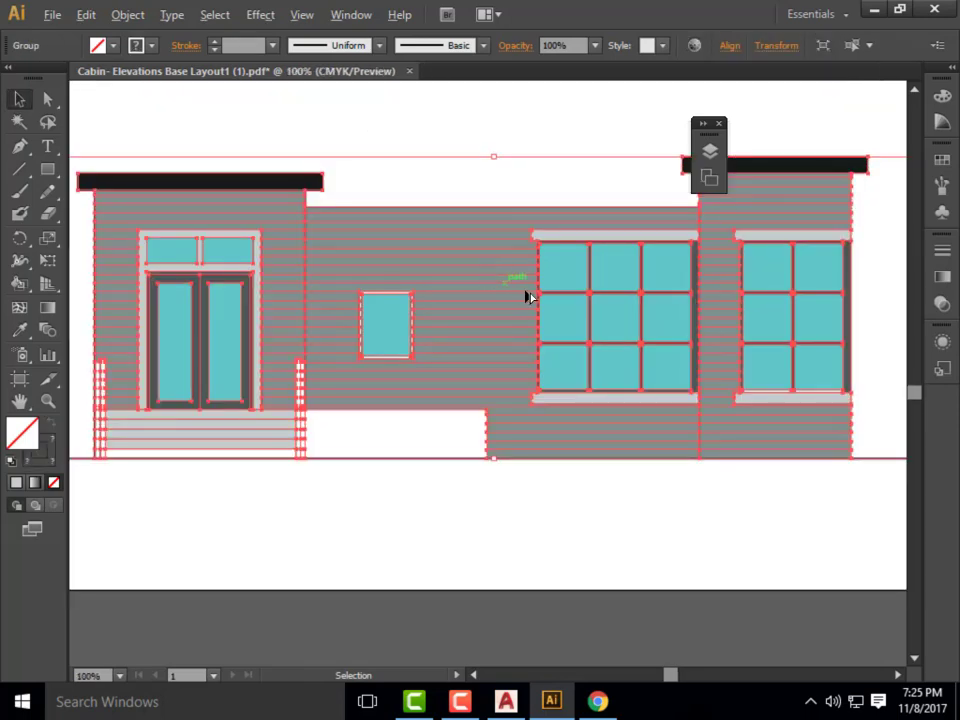
pyautogui.click(428, 154)
pyautogui.doubleClick(489, 242)
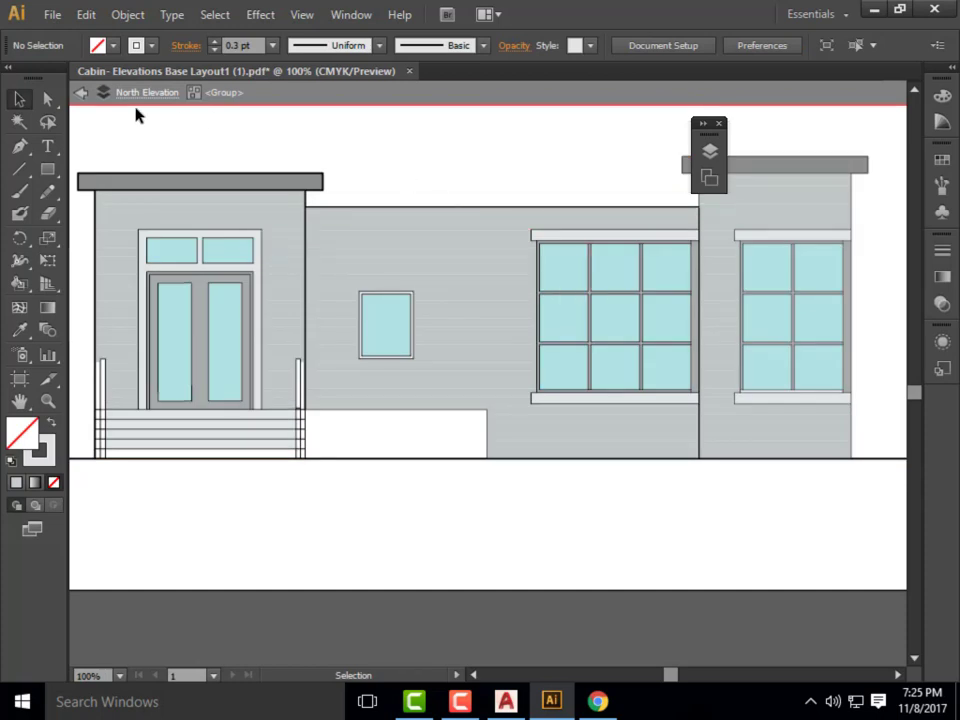
pyautogui.click(81, 92)
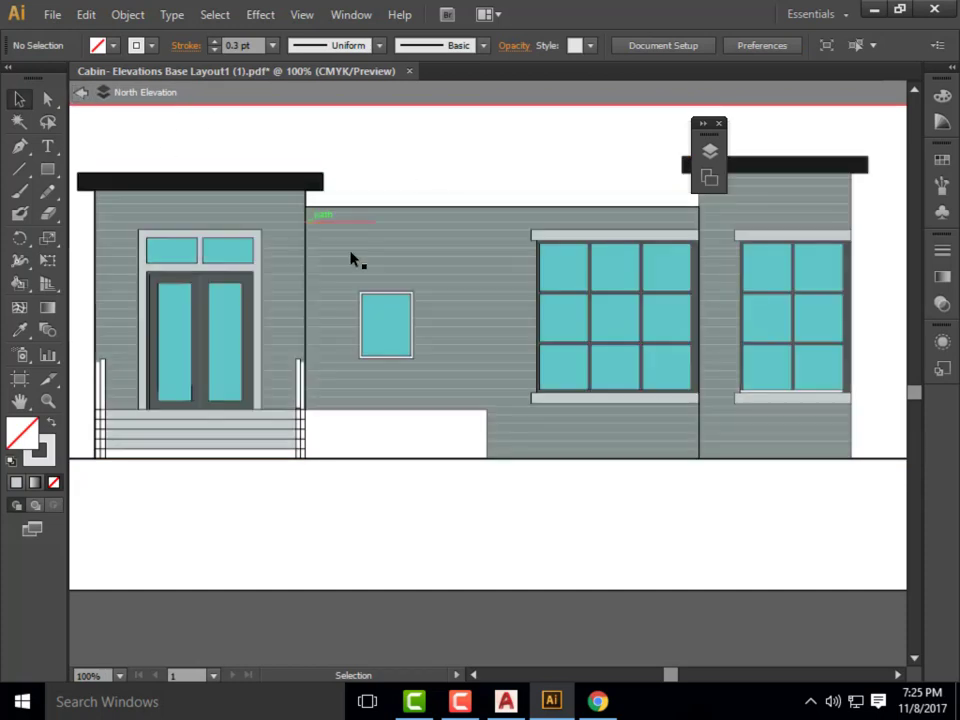
pyautogui.click(370, 150)
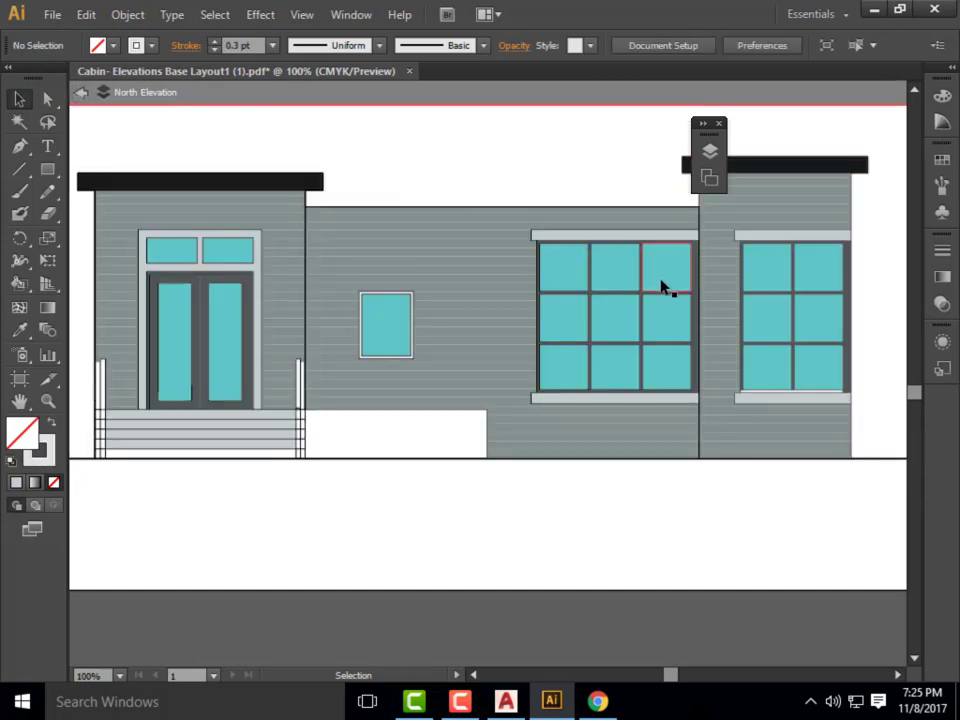
# - Isolate the elevation's colour-fill group and select the centre pane of the nine-pane window
pyautogui.click(624, 321)
pyautogui.doubleClick(634, 332)
pyautogui.click(634, 332)
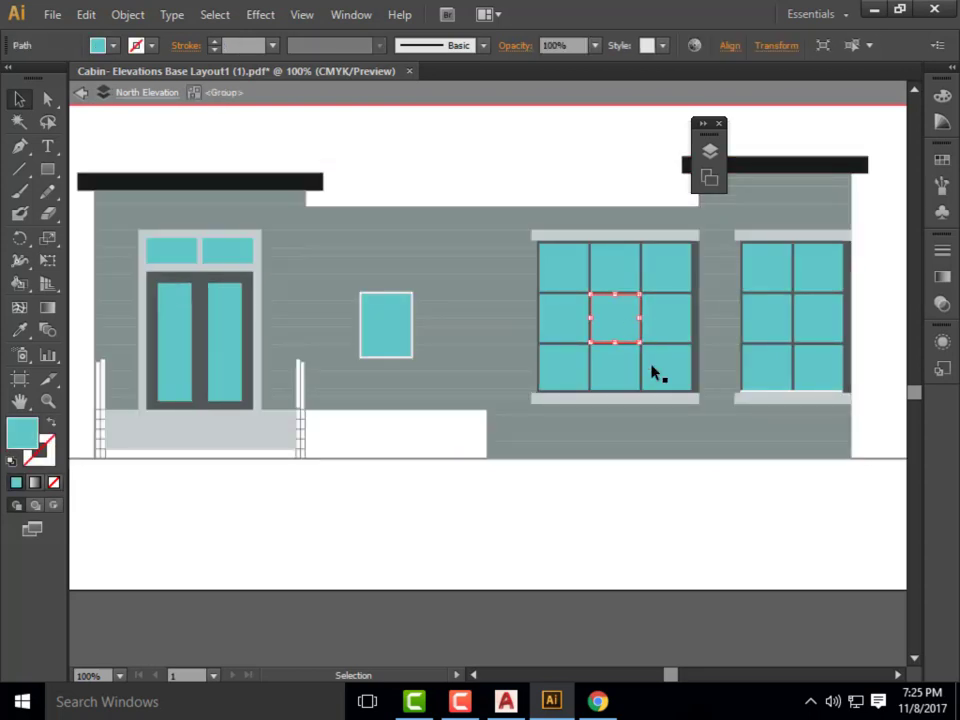
# - Select every teal glass shape in the isolated group by matching the fill colour of the nine-pane window's centre pane
pyautogui.click(611, 212)
pyautogui.click(625, 311)
pyautogui.click(170, 15)
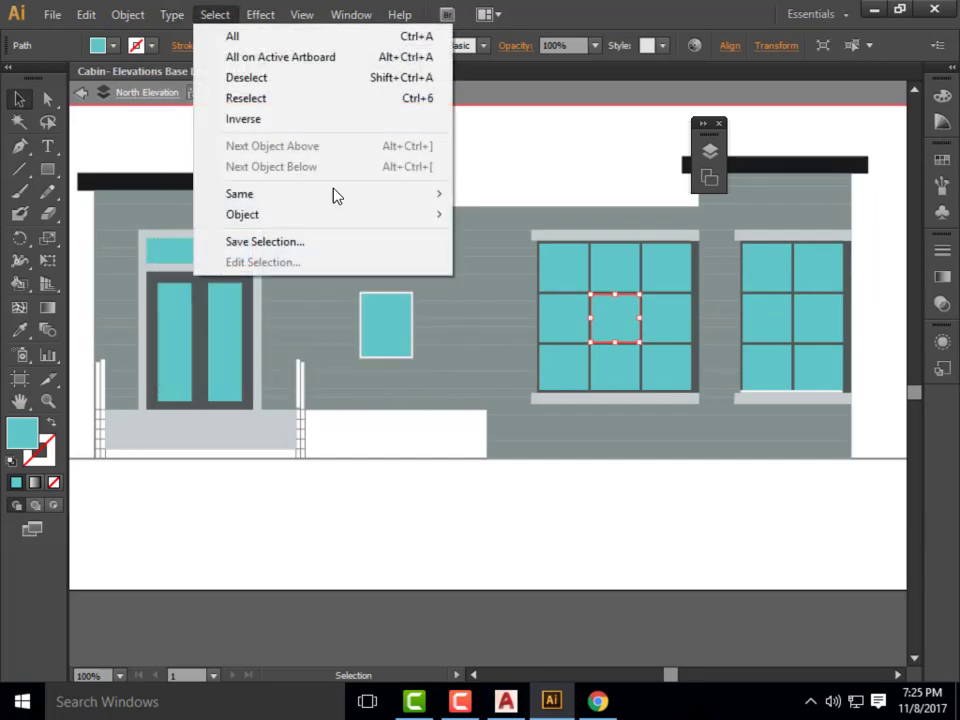
pyautogui.moveTo(418, 199)
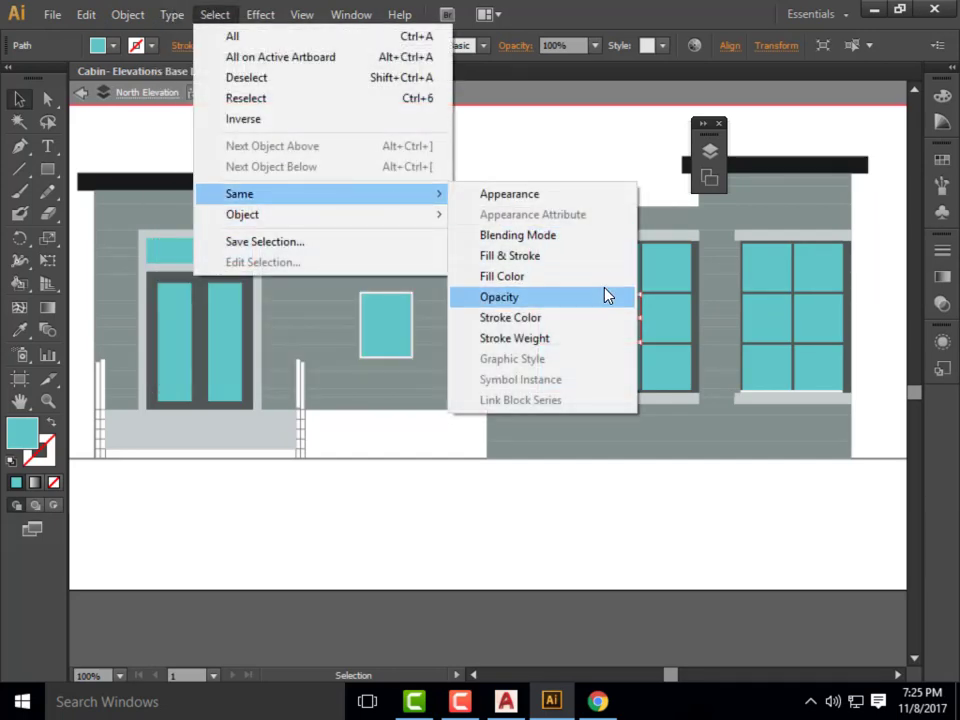
pyautogui.click(531, 276)
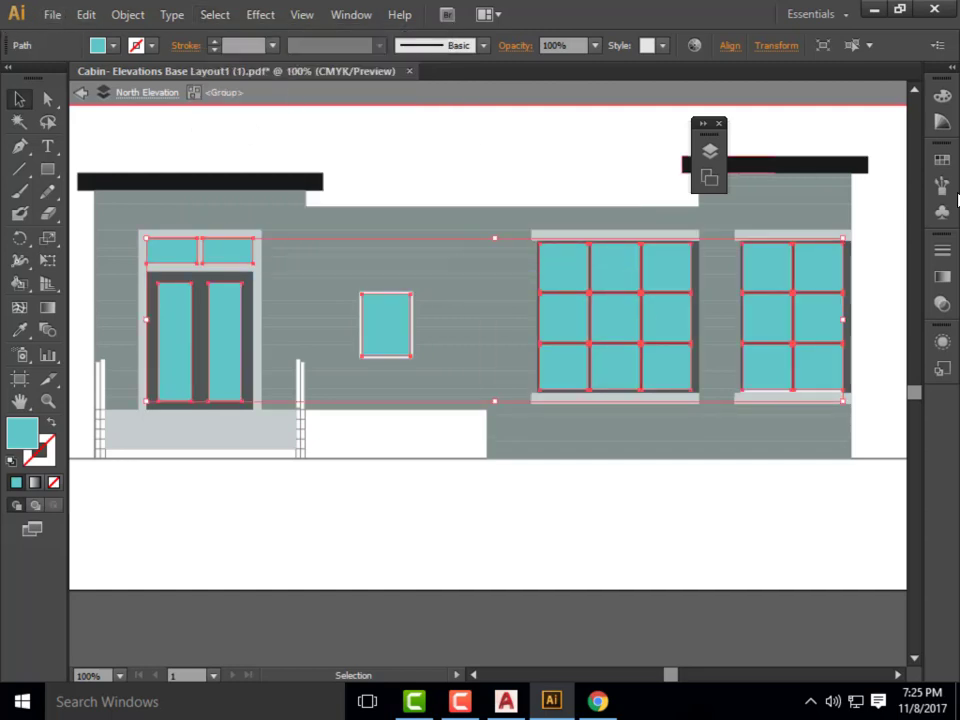
# - Make an opacity mask from the selected glass shapes and open the mask for editing
pyautogui.click(942, 303)
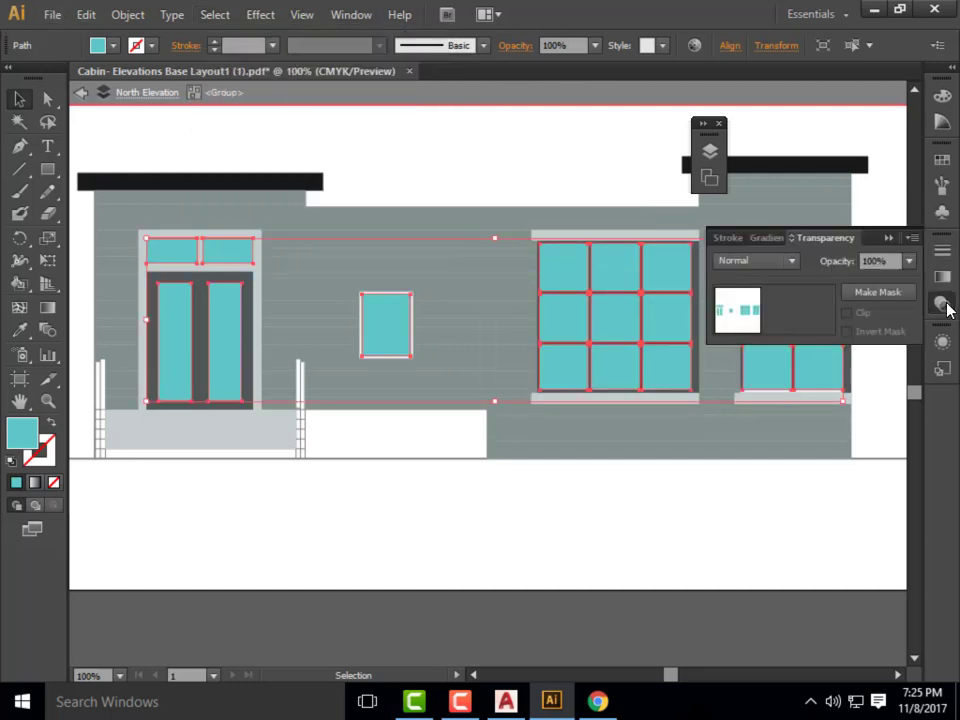
pyautogui.click(875, 293)
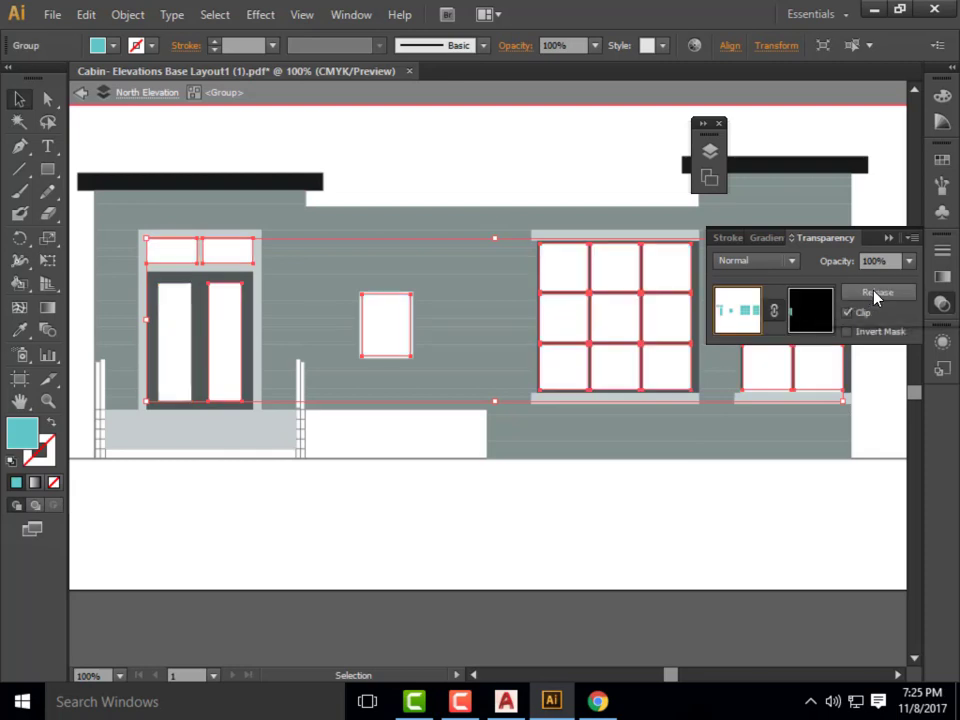
pyautogui.click(810, 308)
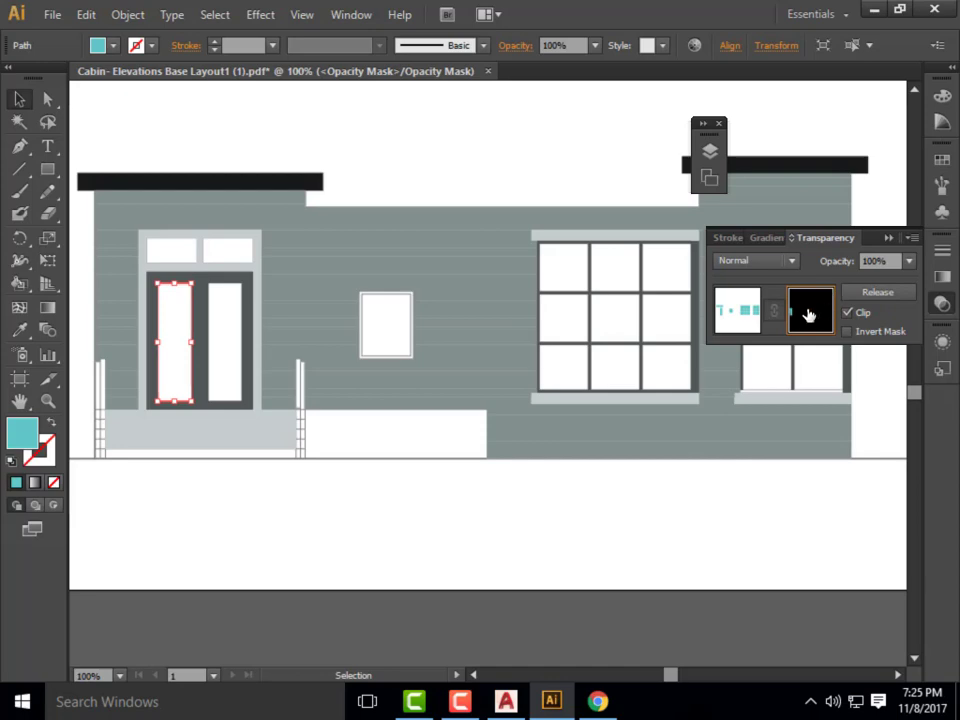
pyautogui.click(52, 14)
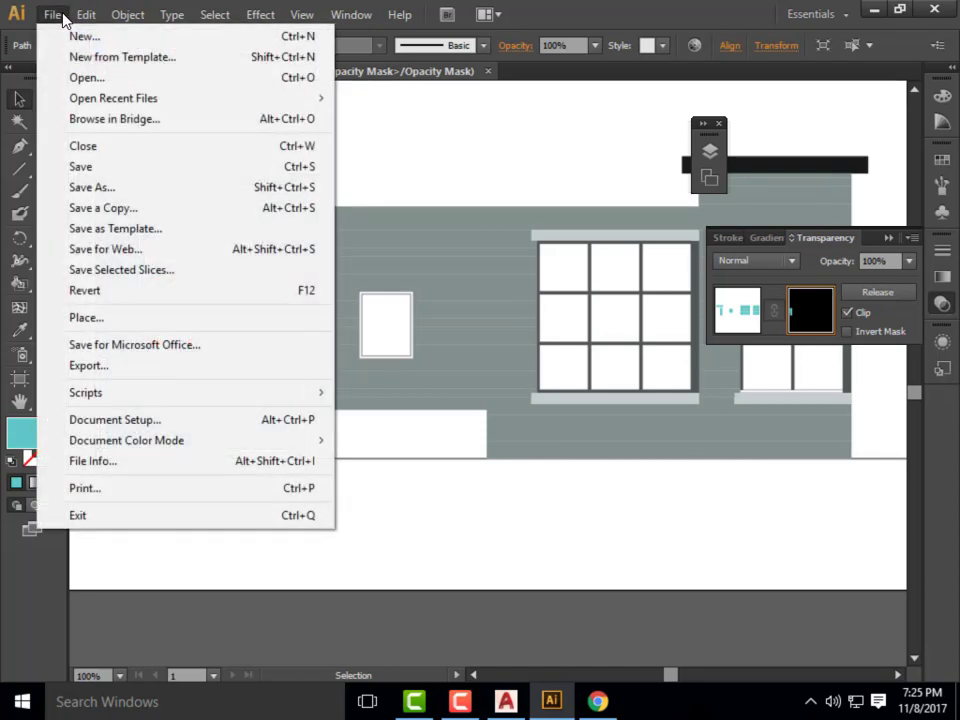
pyautogui.click(110, 317)
pyautogui.click(170, 150)
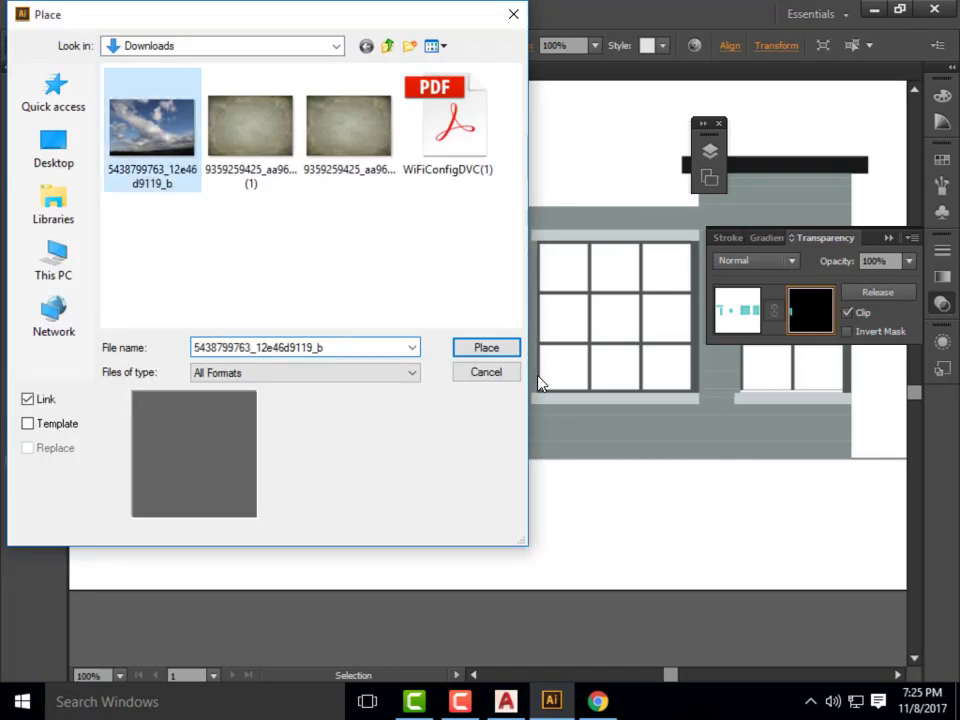
pyautogui.click(487, 348)
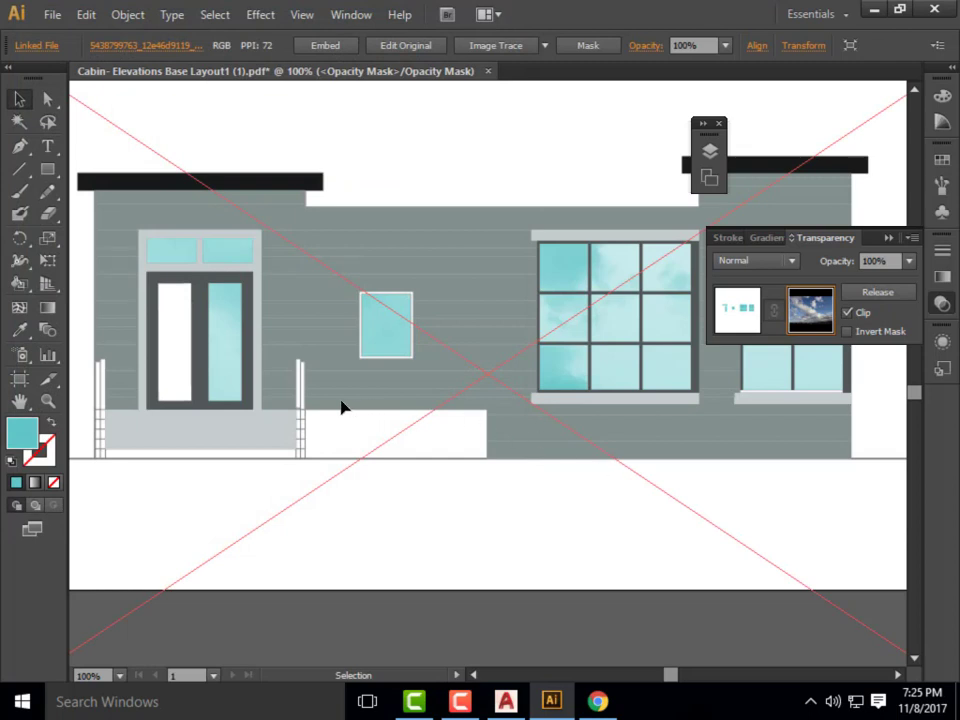
pyautogui.scroll(-2, 265, 390)
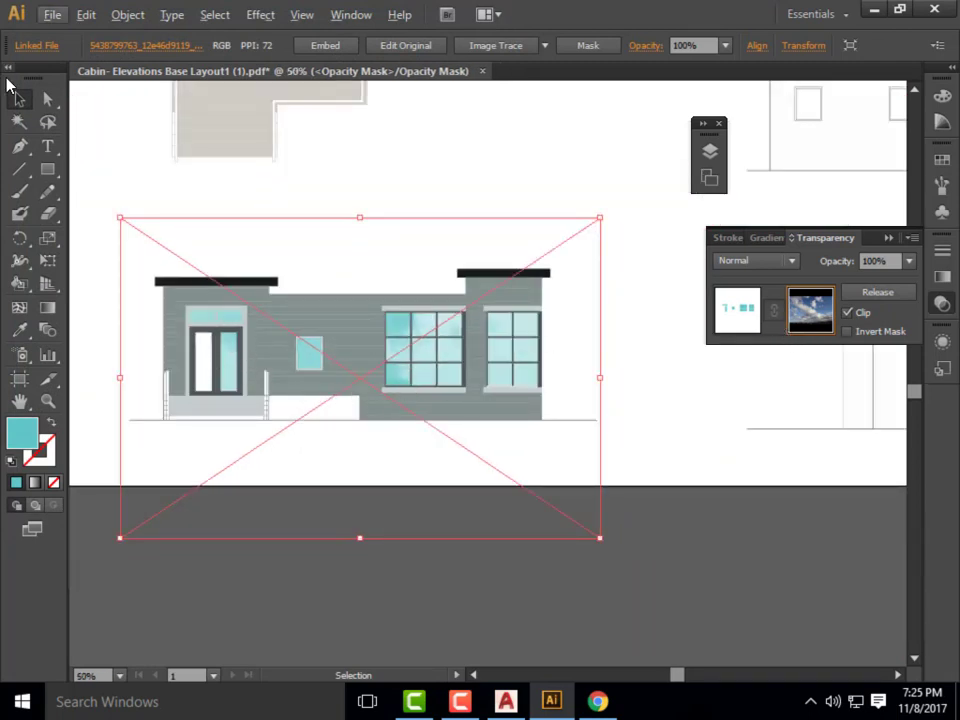
pyautogui.click(641, 377)
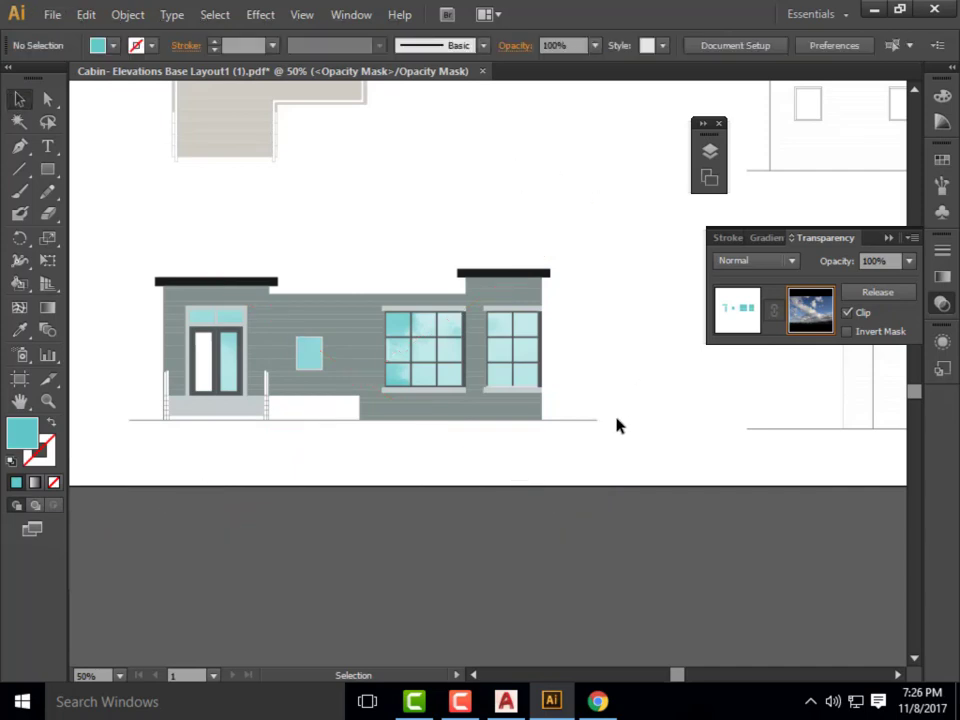
pyautogui.scroll(-2, 343, 422)
pyautogui.scroll(1, 381, 324)
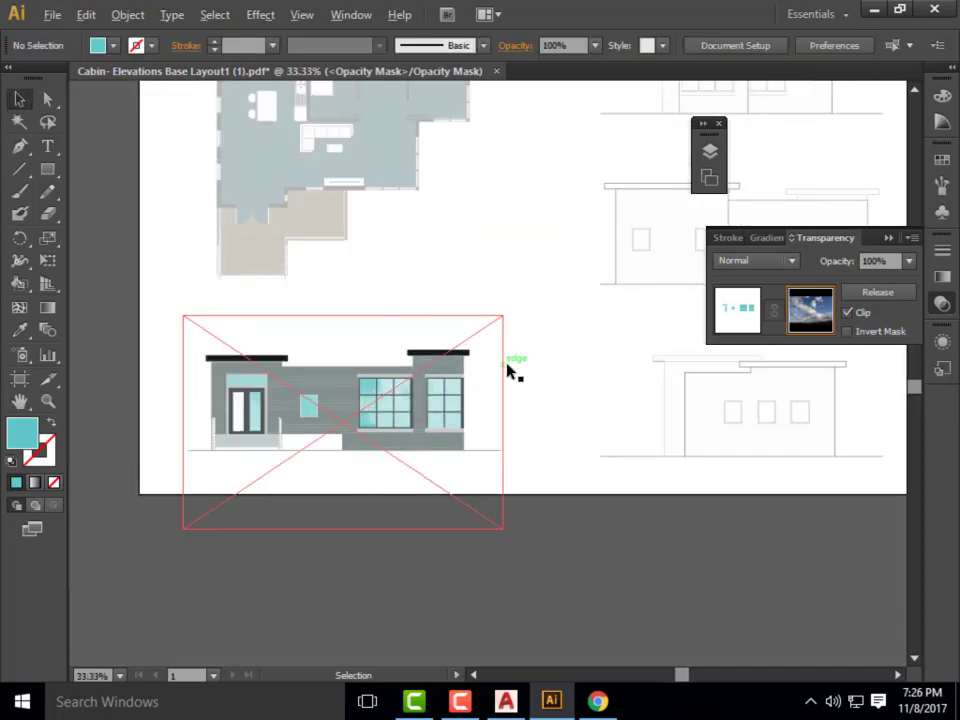
pyautogui.scroll(2, 373, 319)
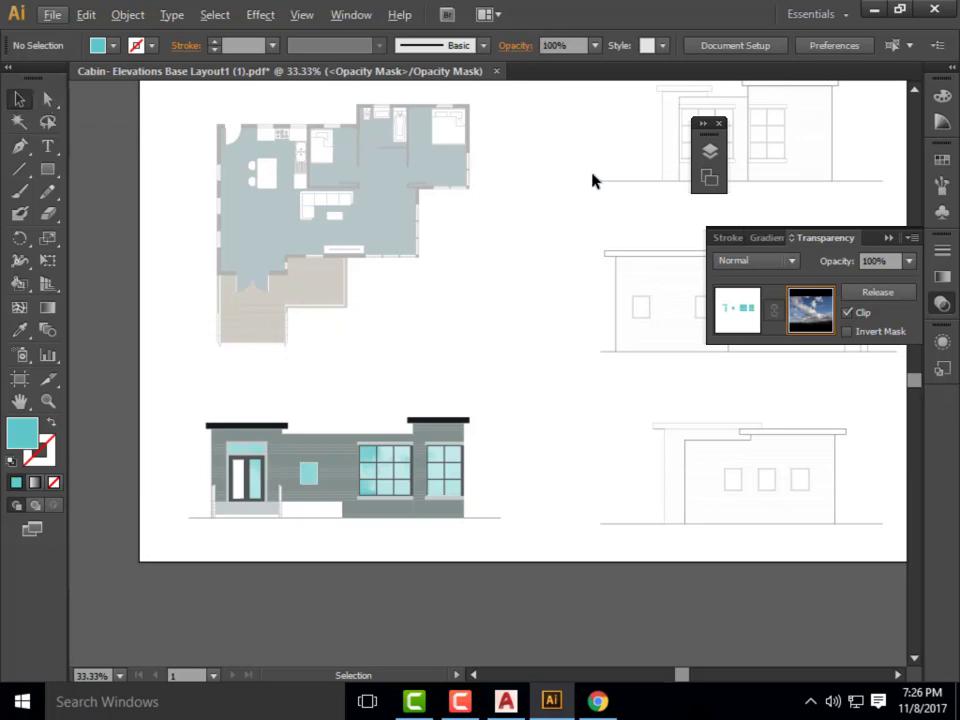
pyautogui.click(943, 250)
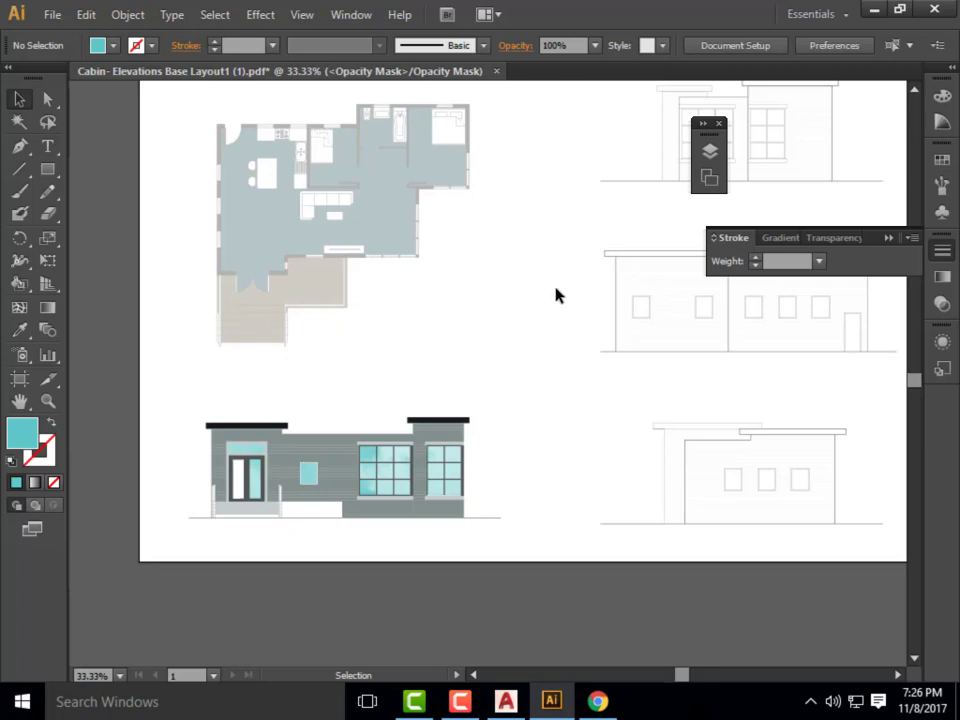
pyautogui.click(459, 701)
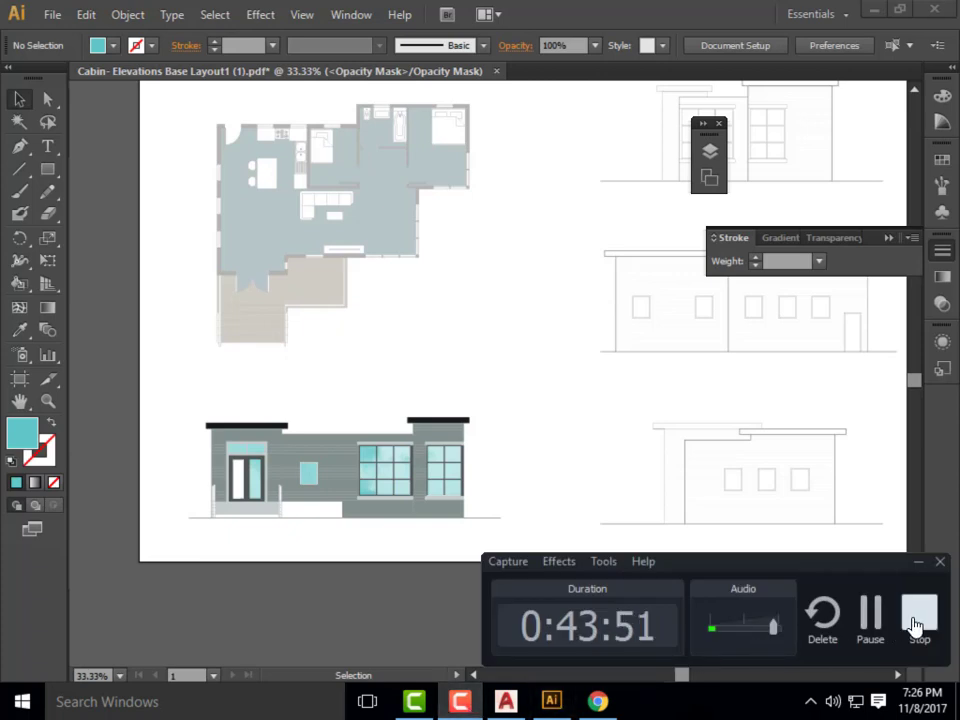